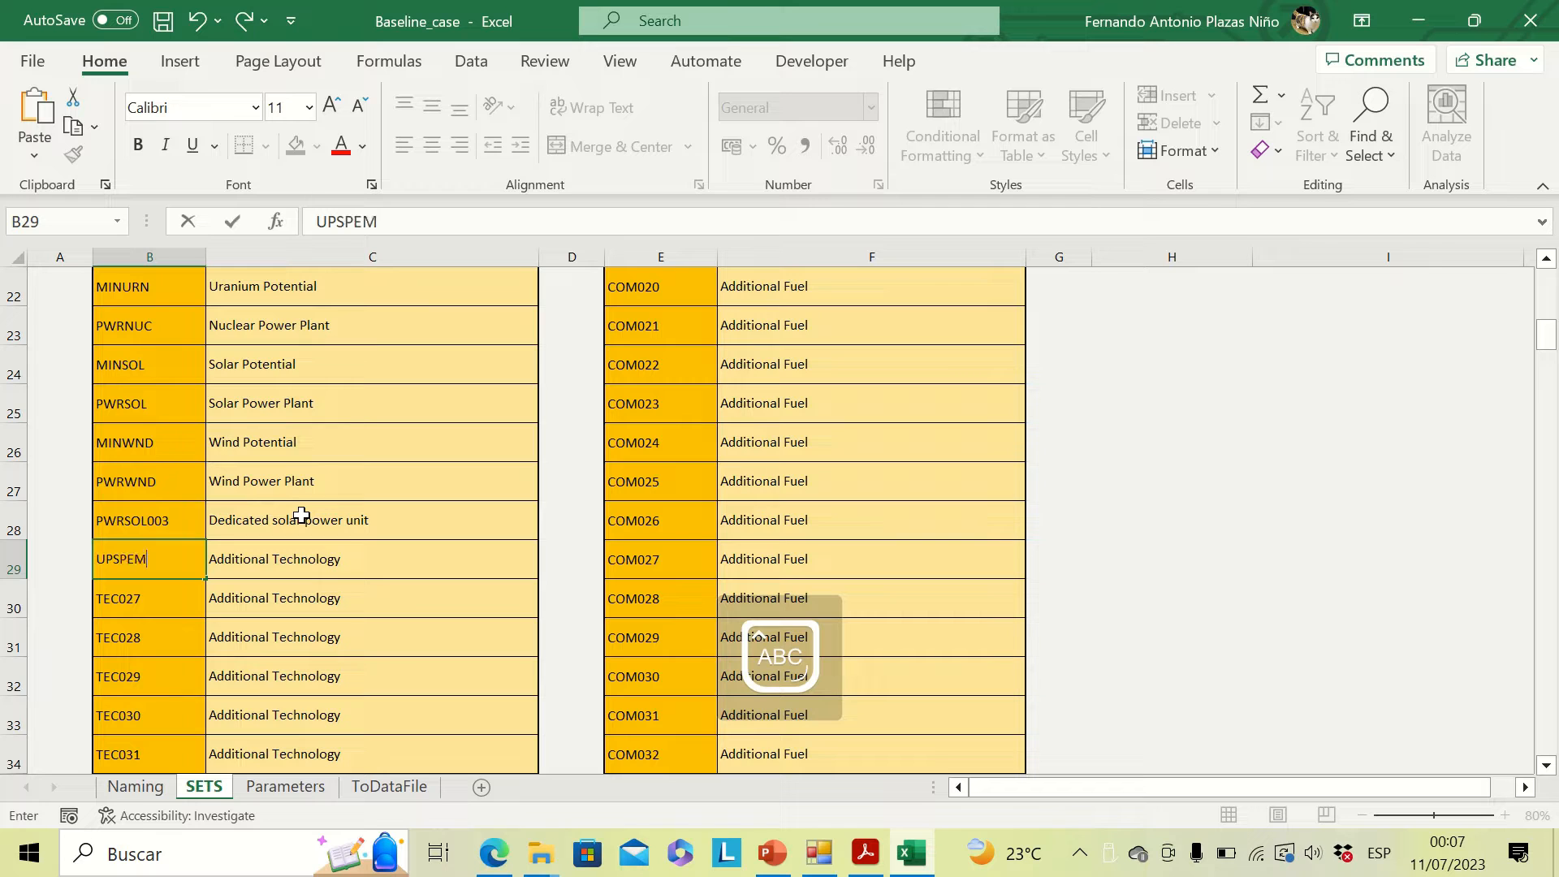
# Finish the technology code UPSPEM001 in cell B29 and describe it as "Electrolyzer connected to power grid".
pyautogui.press('Return')
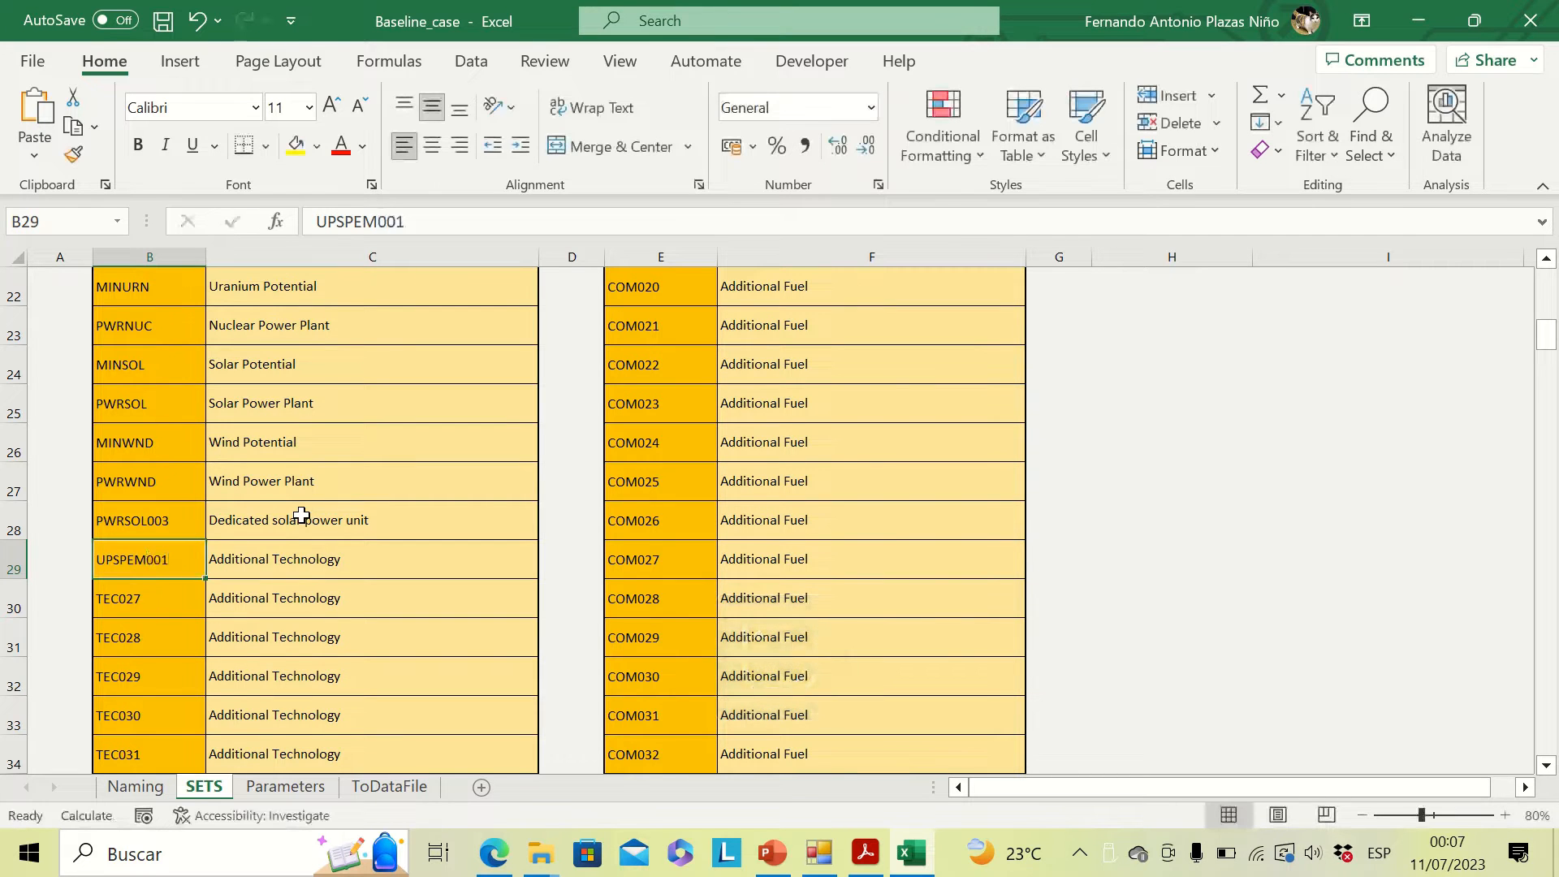
pyautogui.press('Right')
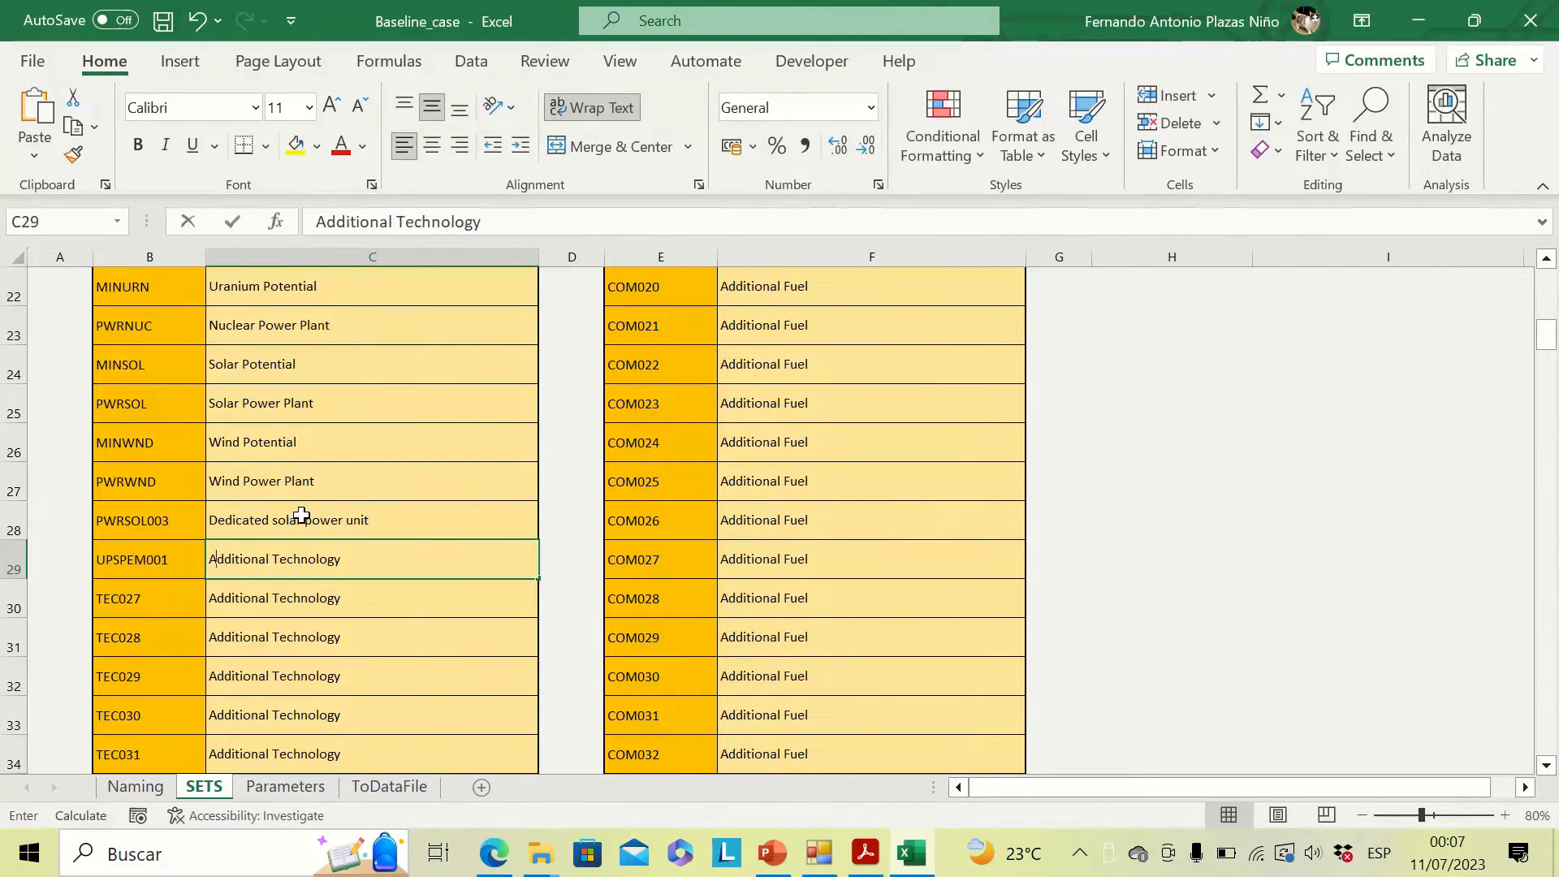
pyautogui.write('E')
pyautogui.press('capslock')
pyautogui.write('lectrolyzer conne')
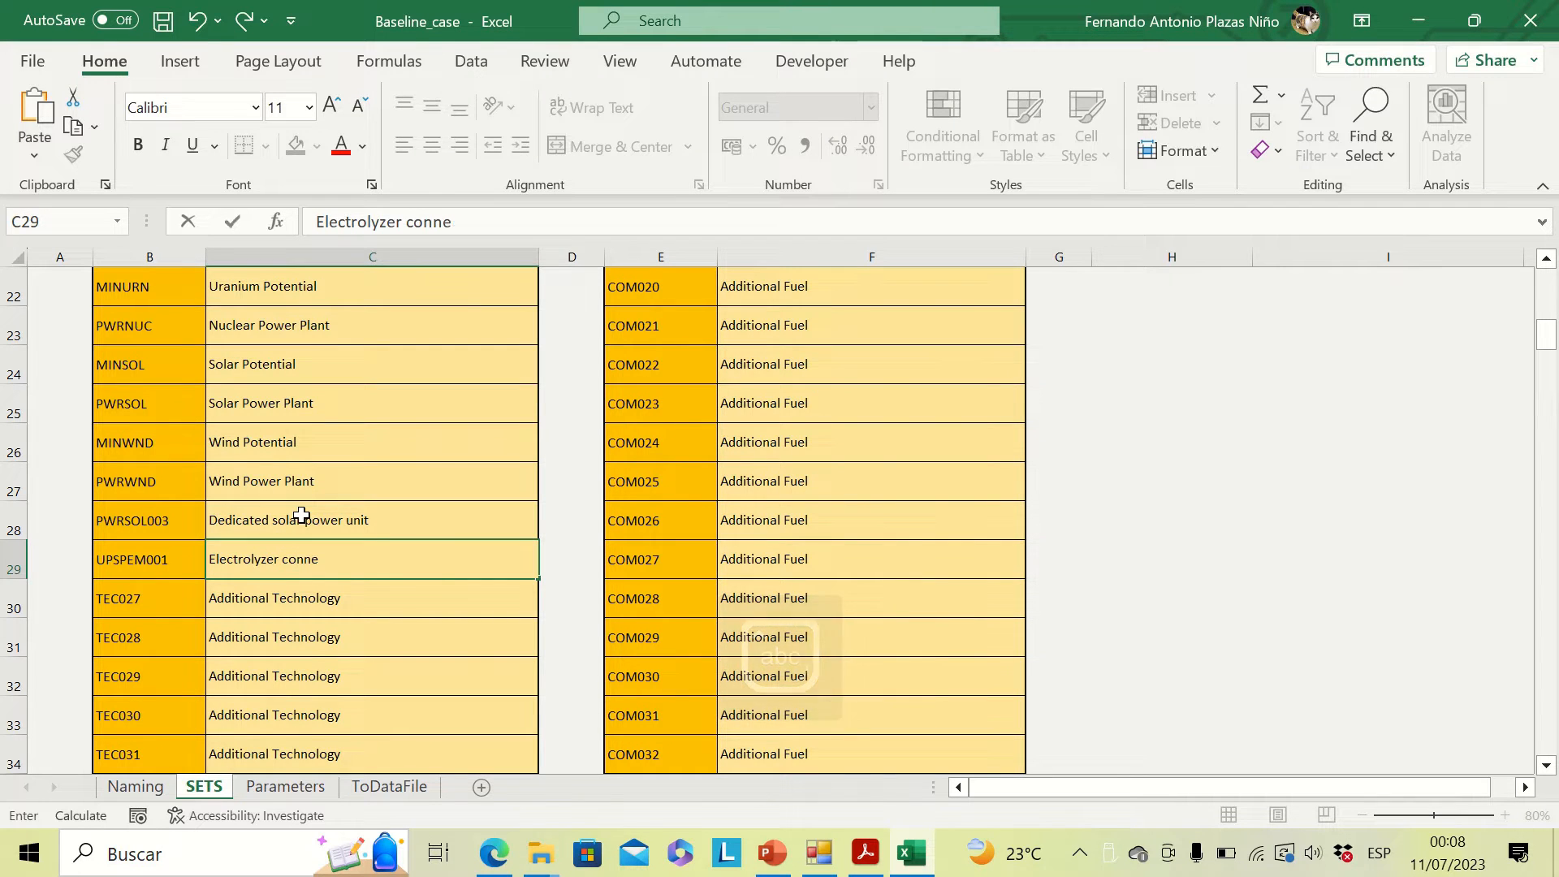
pyautogui.write('cted to ')
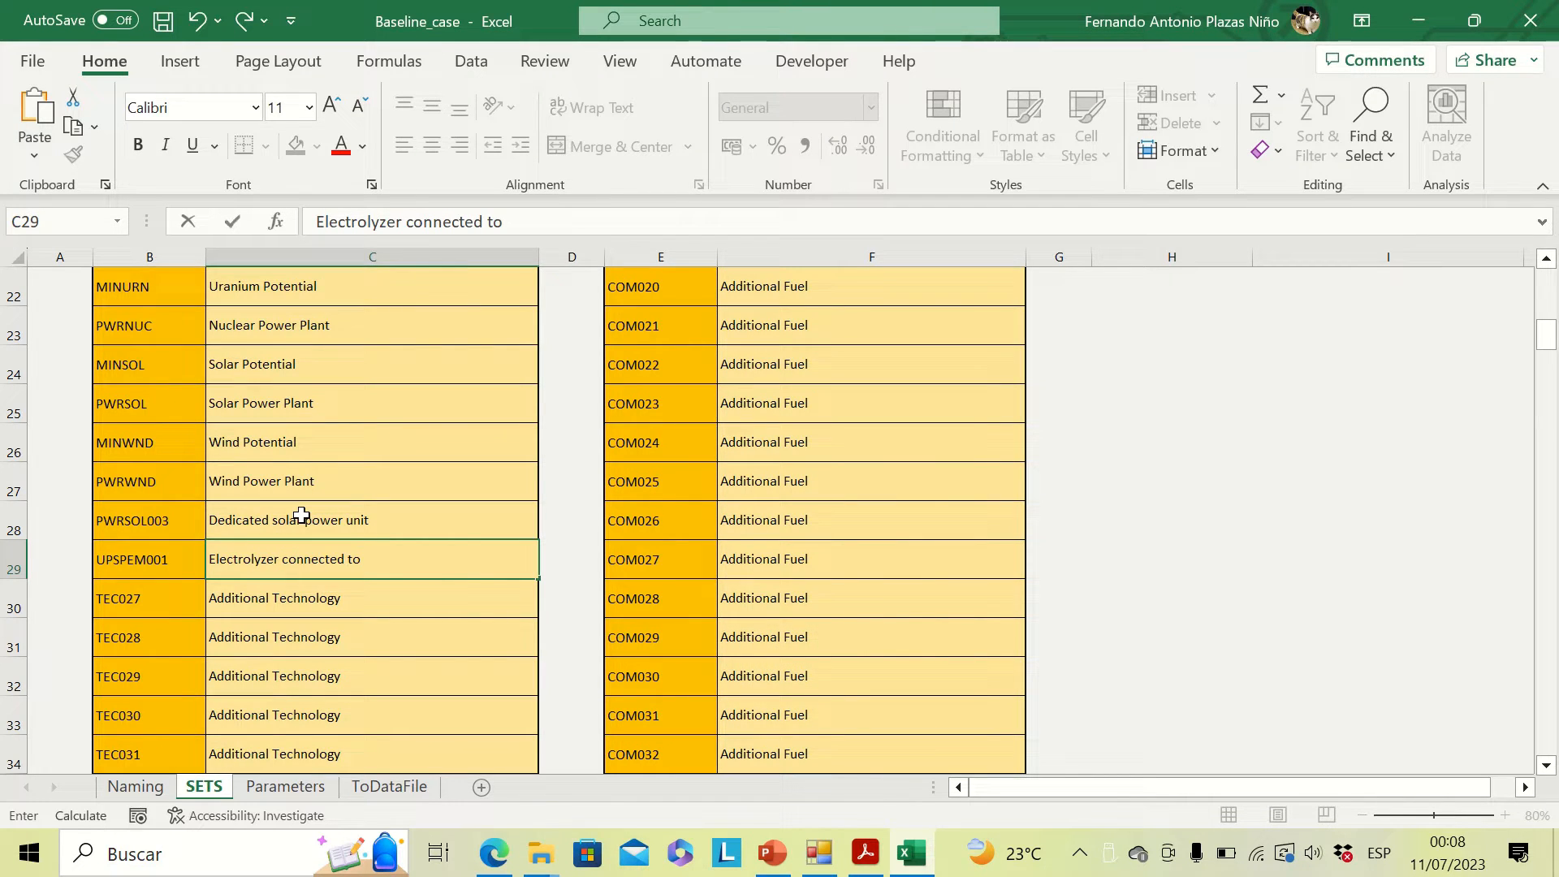
pyautogui.write('power grid')
pyautogui.press('Return')
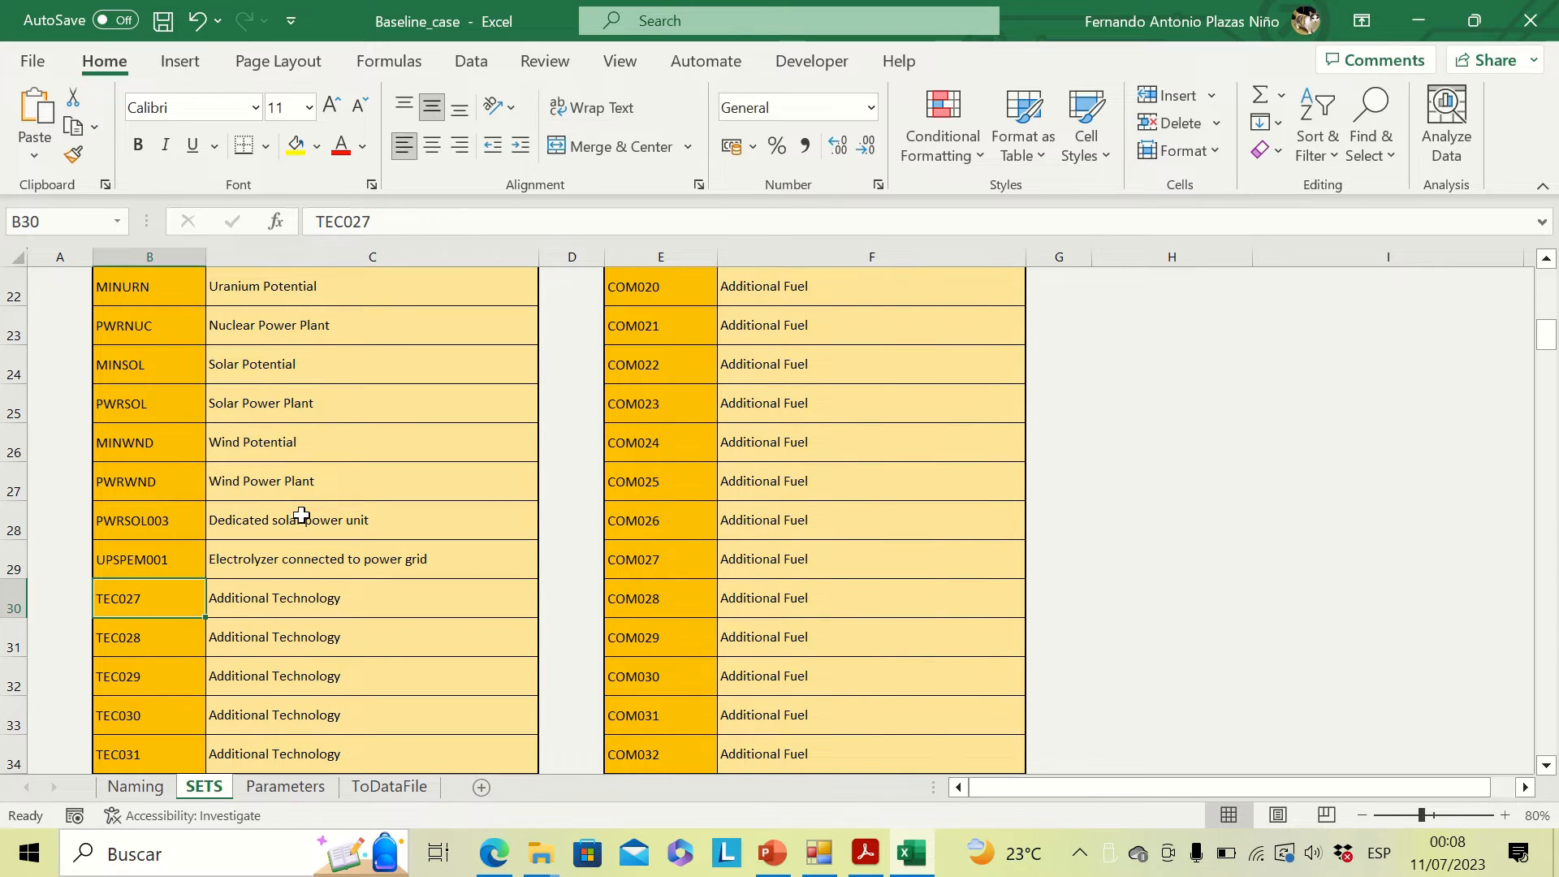
# Replace the technology code TEC027 in the SETS sheet with UPSPEM002.
pyautogui.press('capslock')
pyautogui.write('UPSD')
pyautogui.write('PSP')
pyautogui.write('EM00')
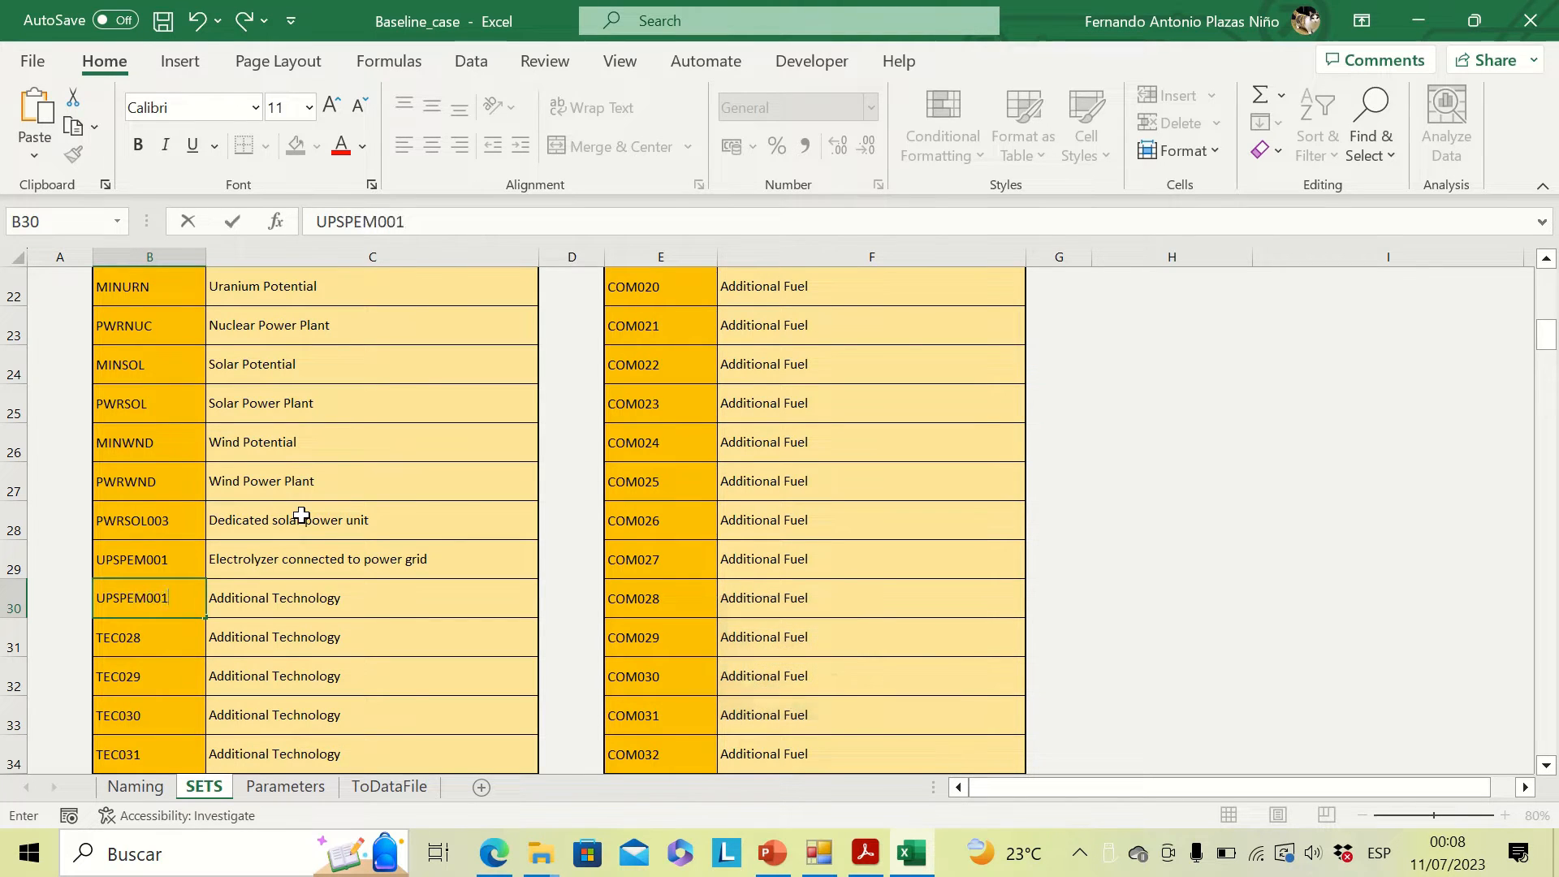
pyautogui.write('2')
pyautogui.press('Tab')
# Describe the technology UPSPEM002 as "Electrolyzer connected to dedicated unit".
pyautogui.write('E')
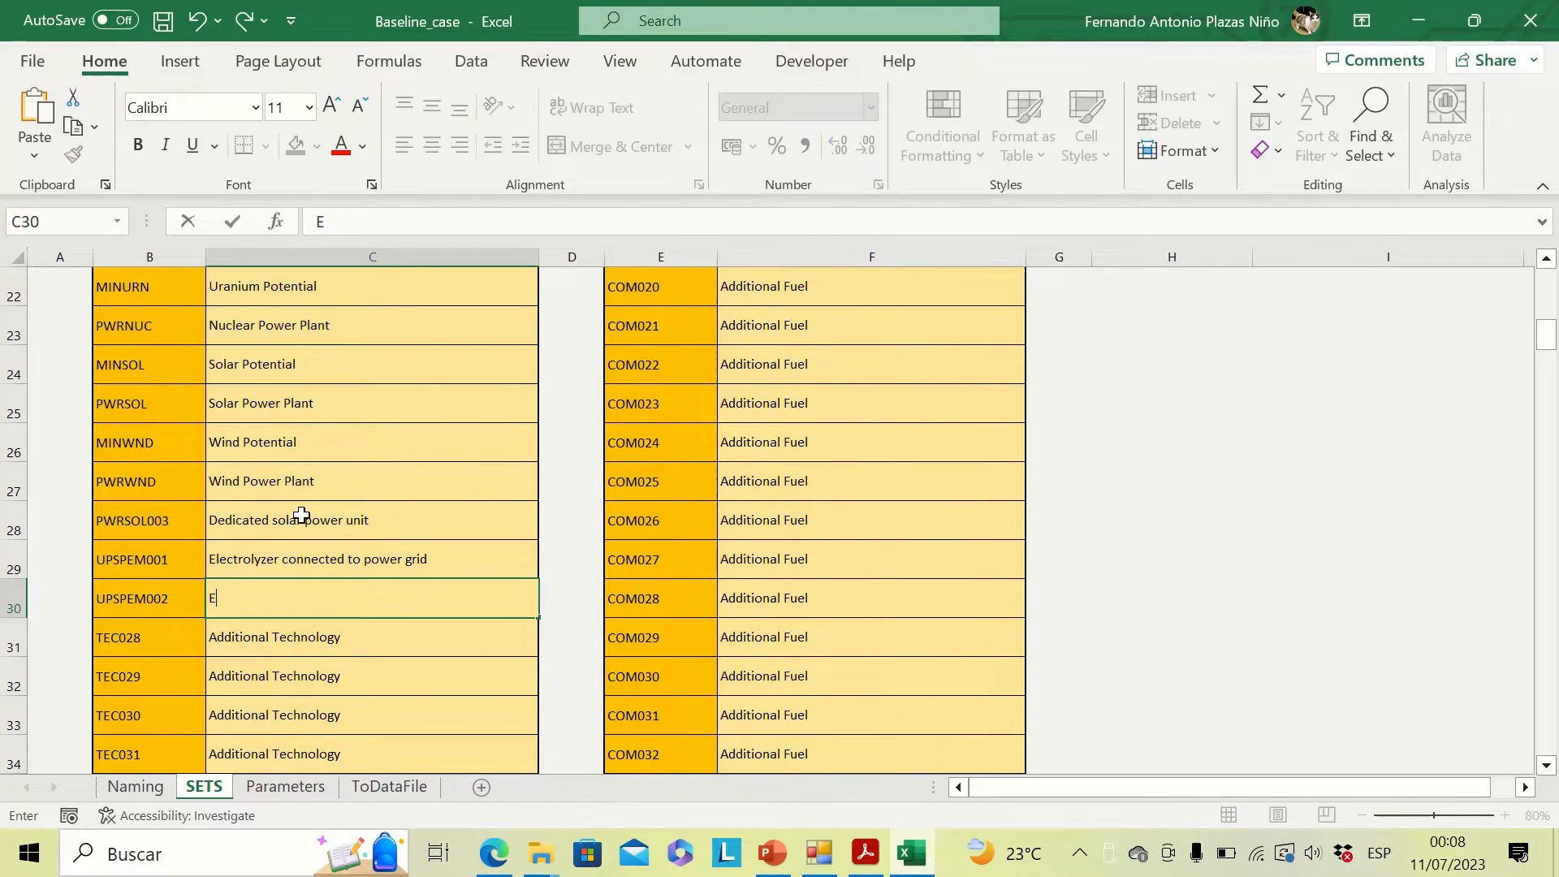
pyautogui.write('lectrol')
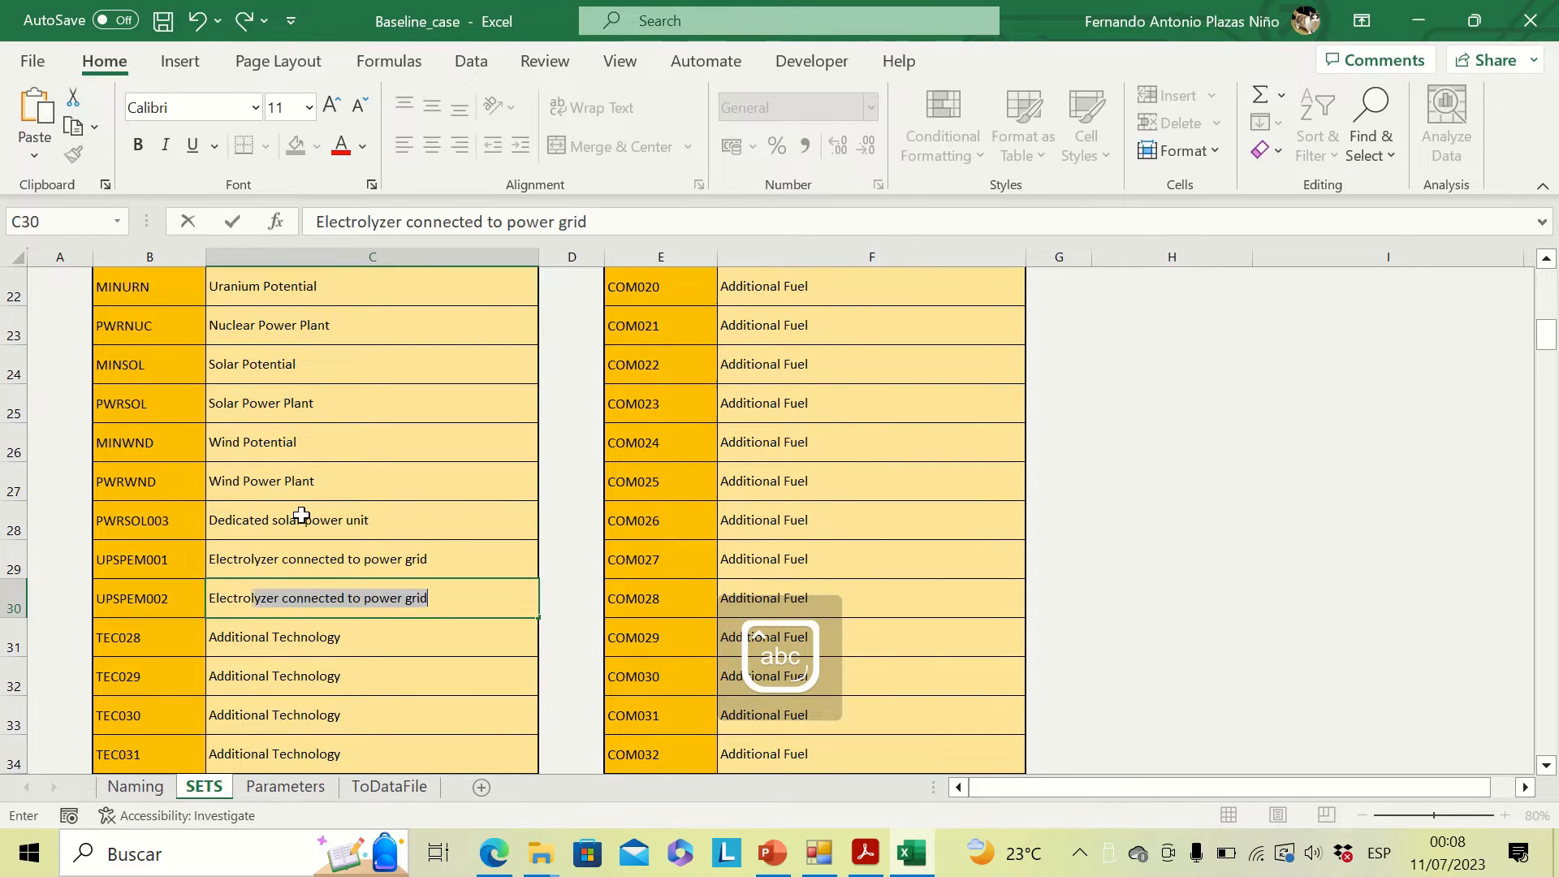
pyautogui.write('yzer connect to ')
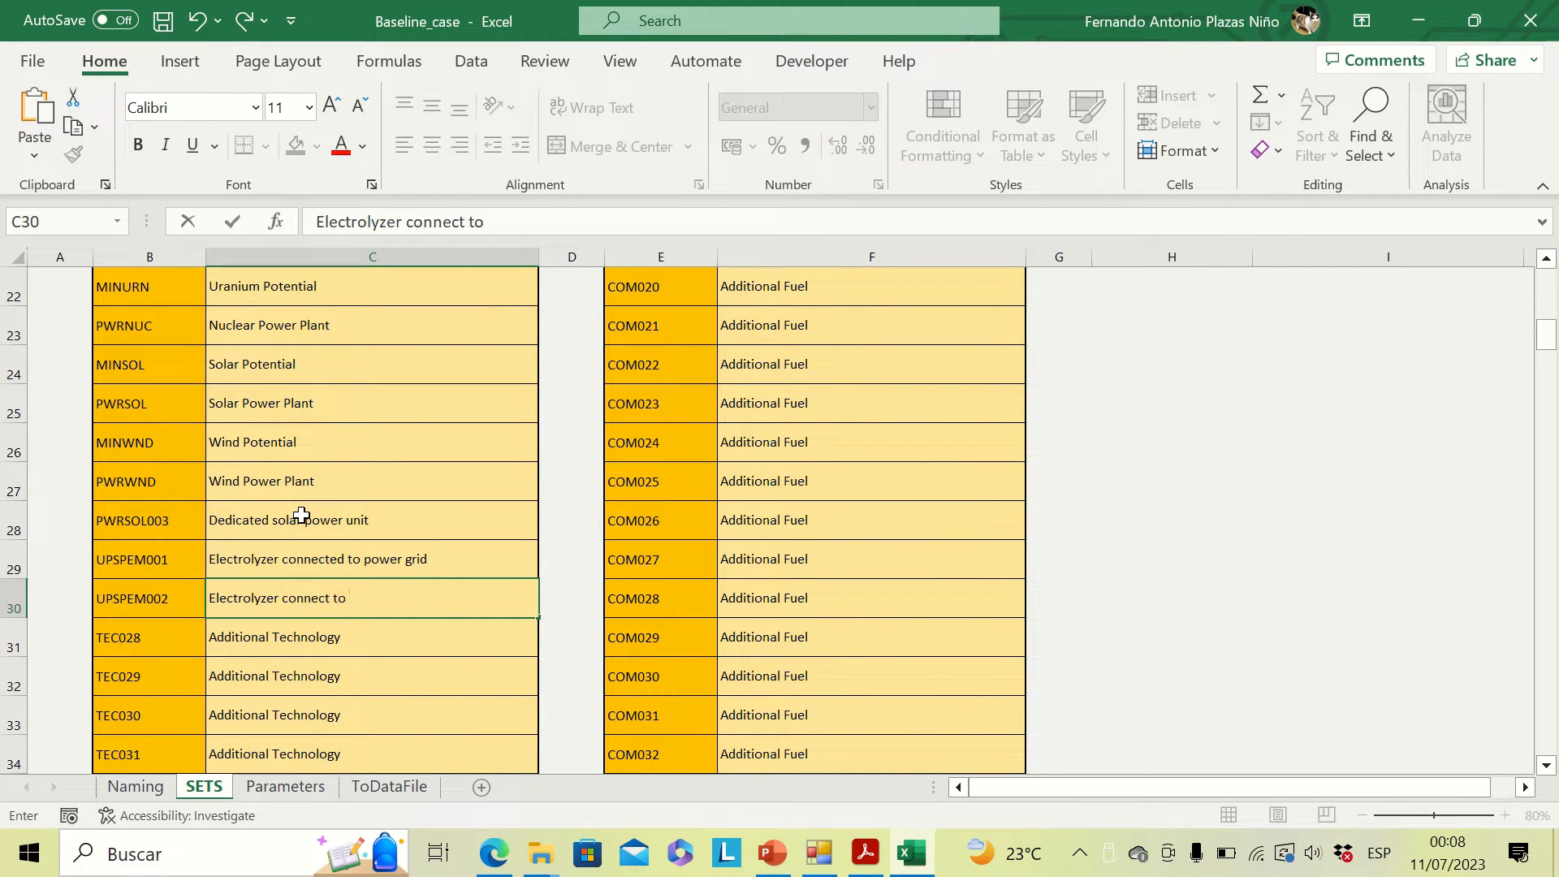
pyautogui.write('ed to pow')
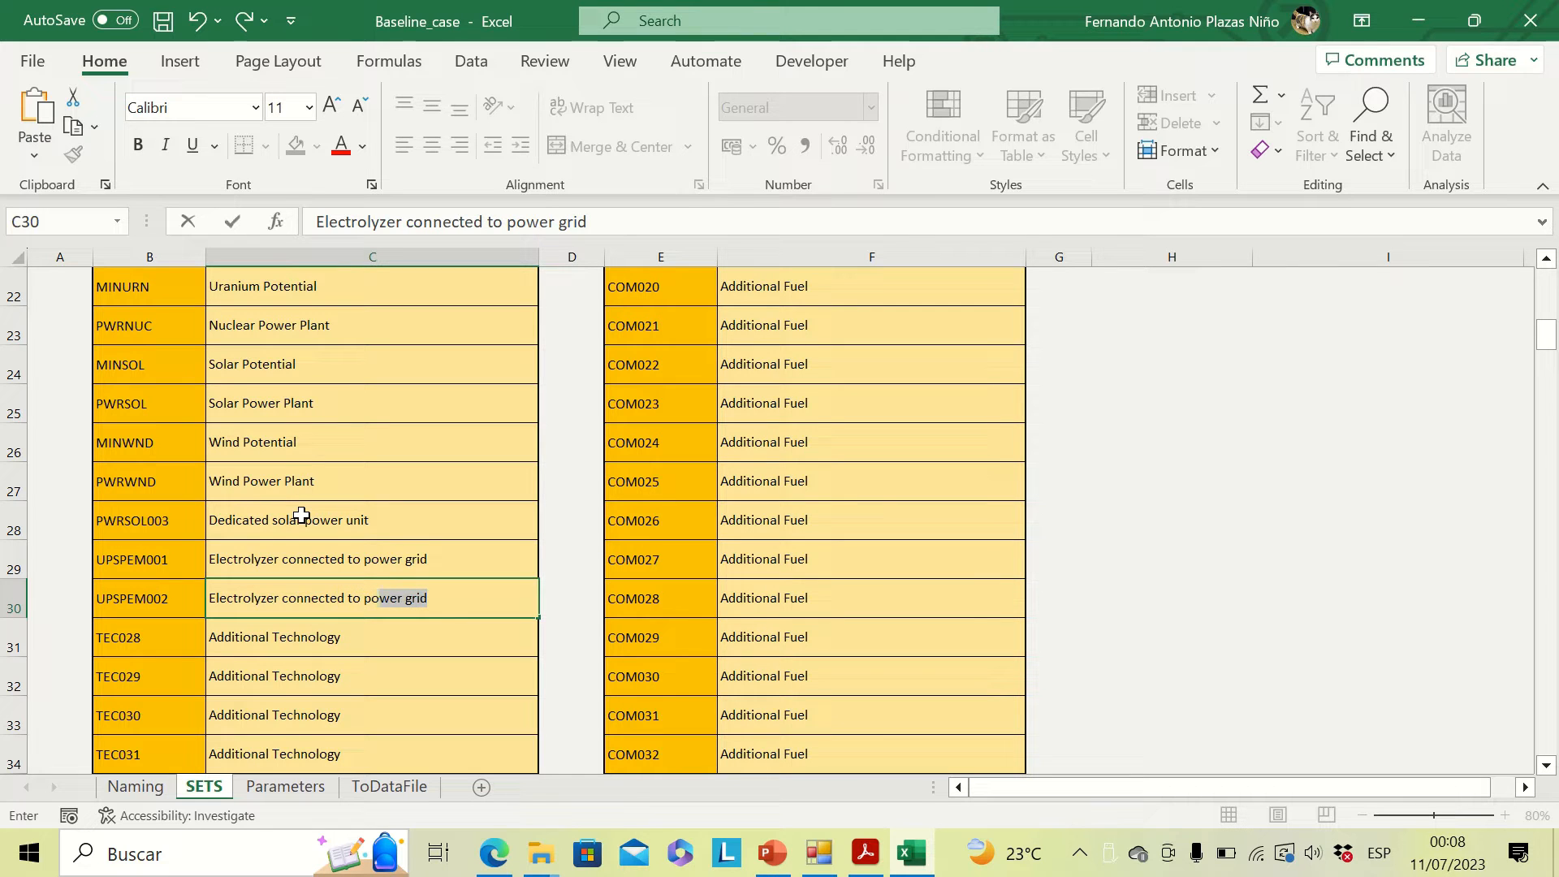
pyautogui.press('BackSpace')
pyautogui.press('BackSpace')
pyautogui.press('BackSpace')
pyautogui.press('BackSpace')
pyautogui.write('ded')
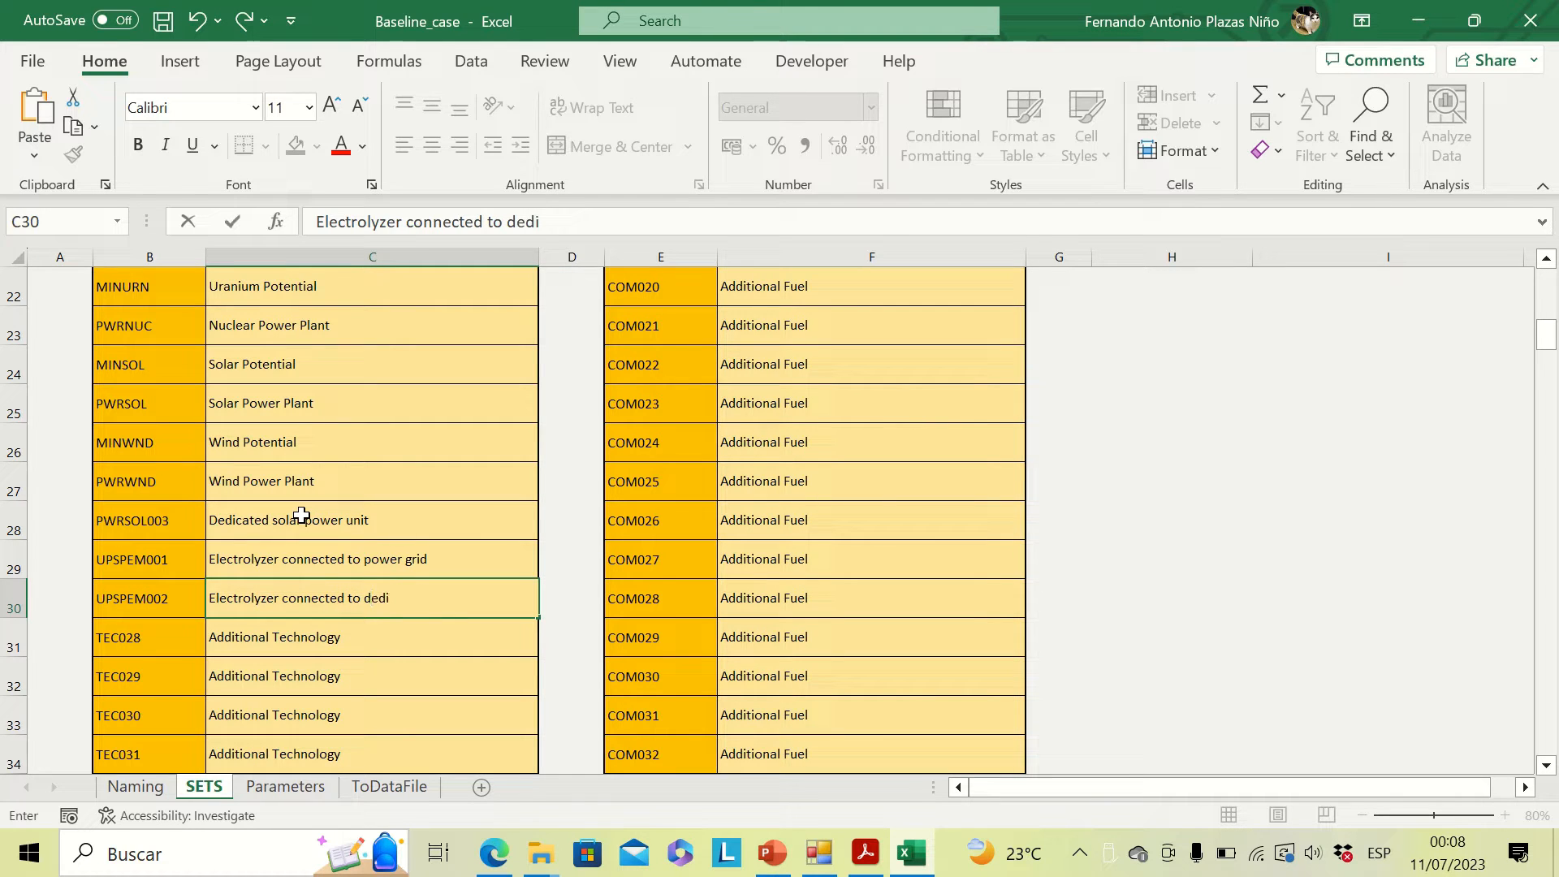
pyautogui.write('icated unit')
pyautogui.press('Return')
# Replace the technology code TEC028 with UPSSMR and describe it as "SMR plant".
pyautogui.press('capslock')
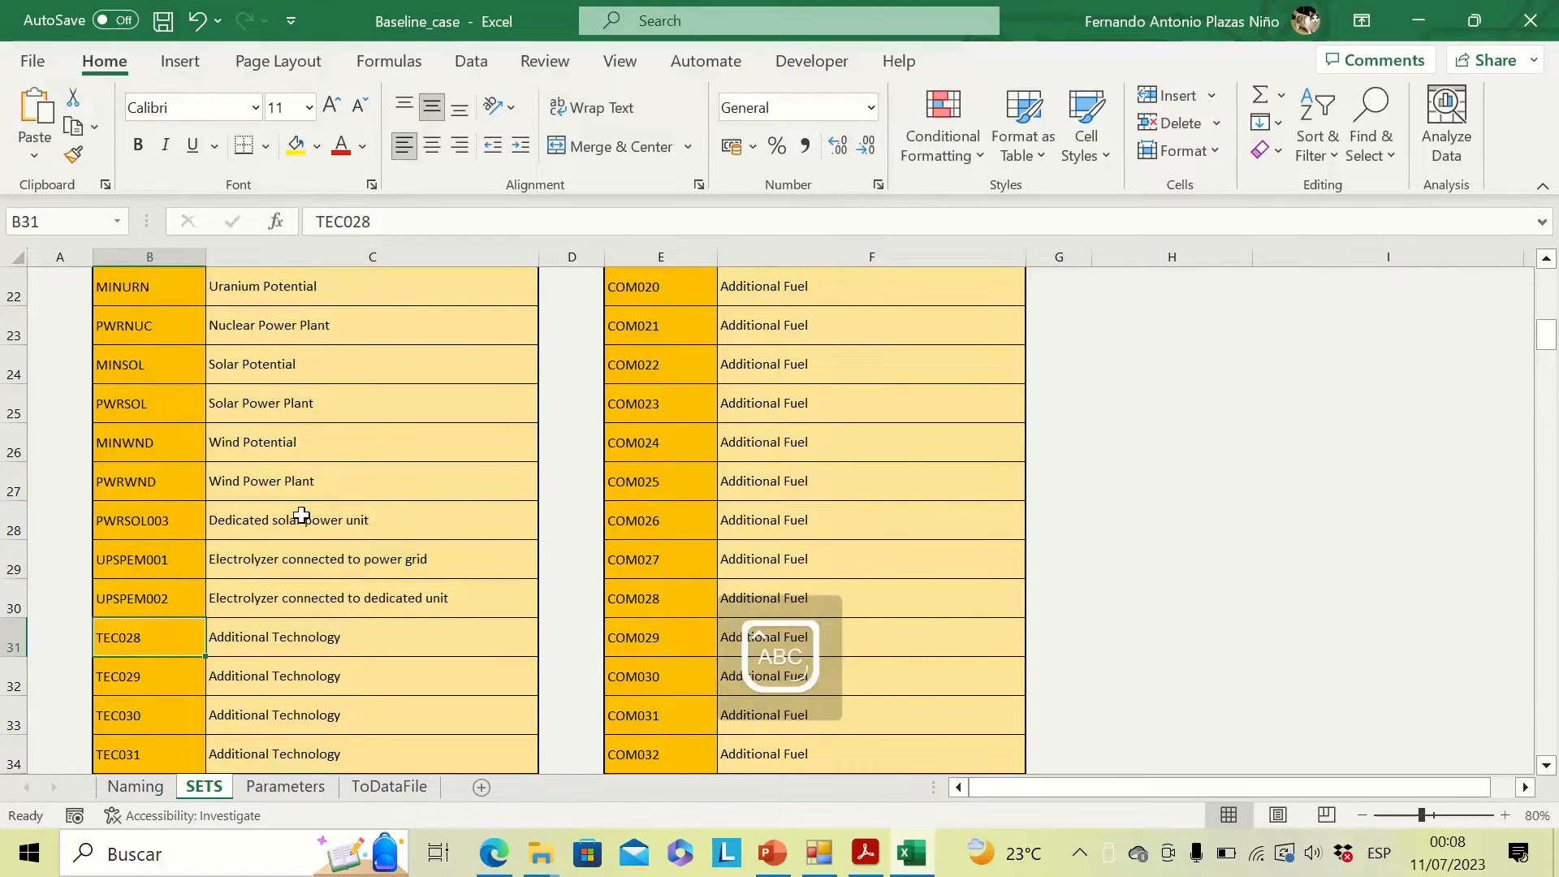
pyautogui.write('UPS')
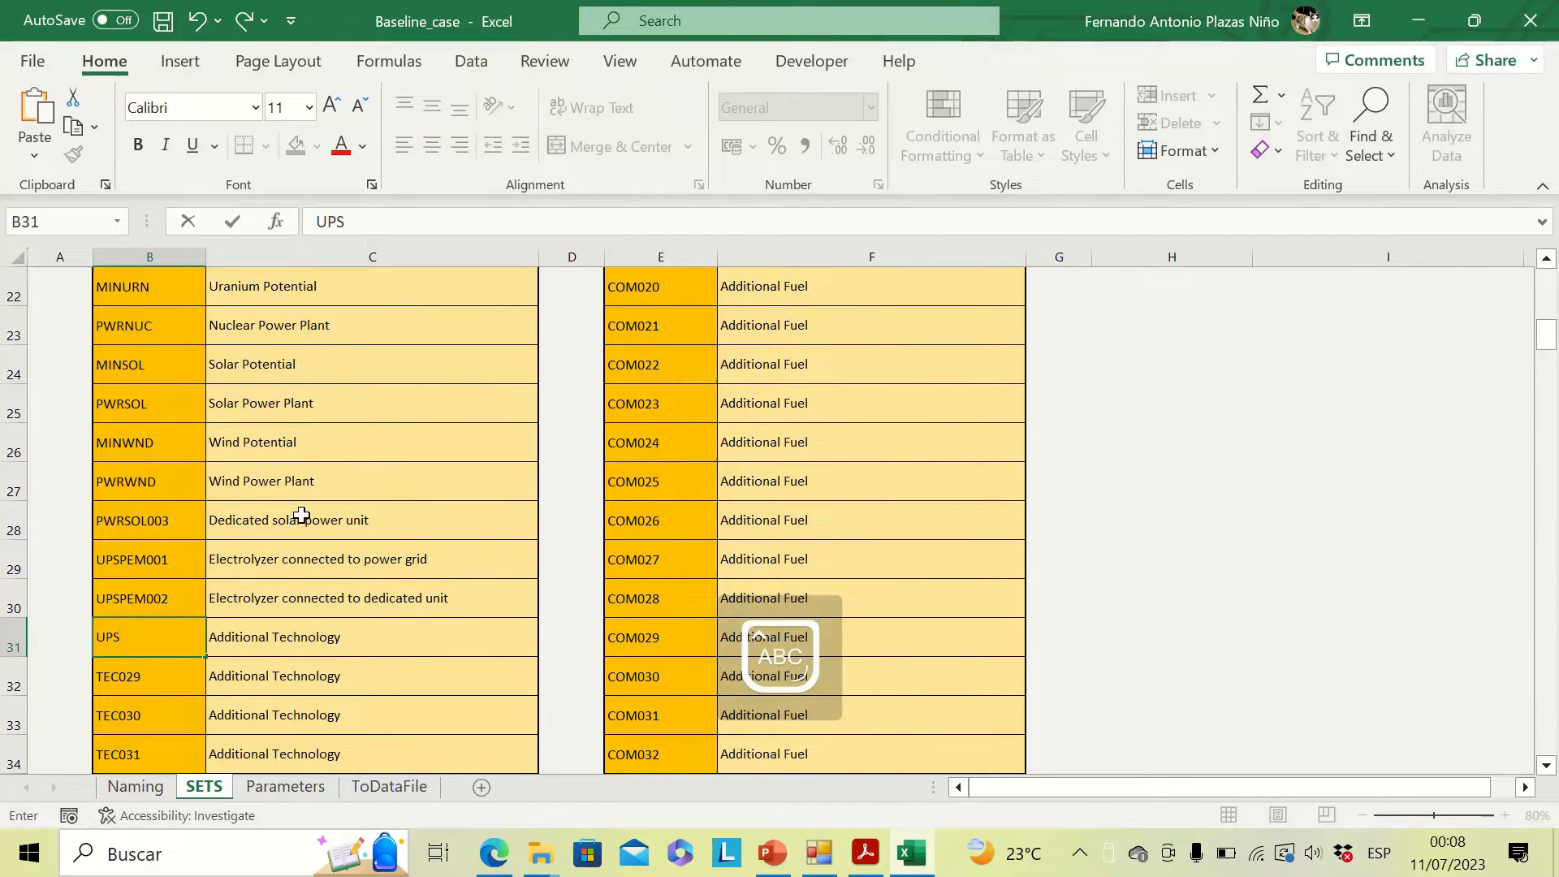
pyautogui.write('S')
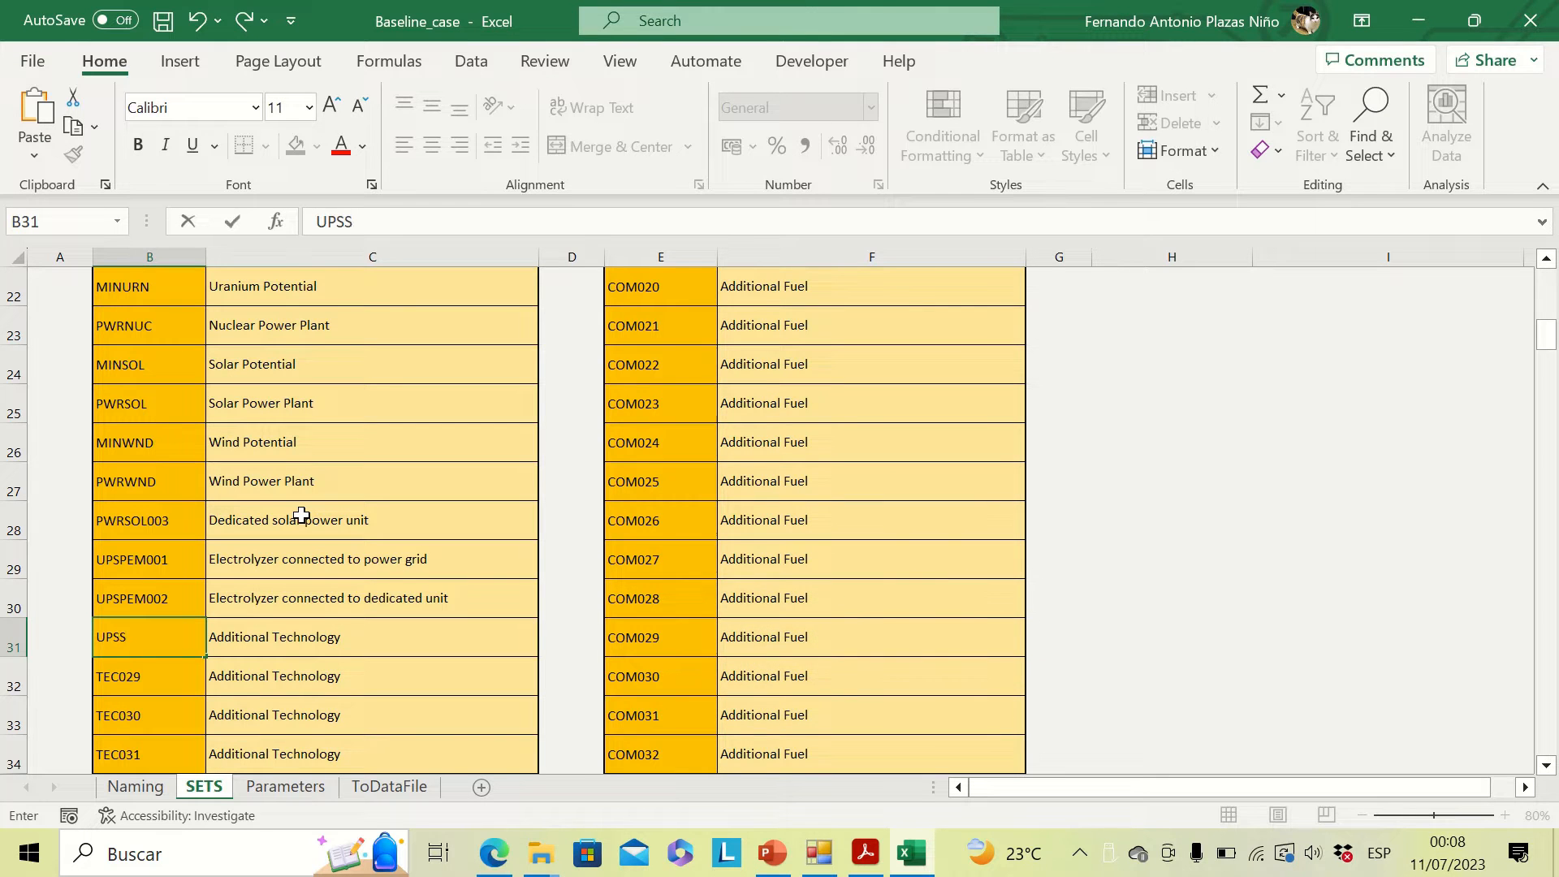
pyautogui.write('MR')
pyautogui.press('Tab')
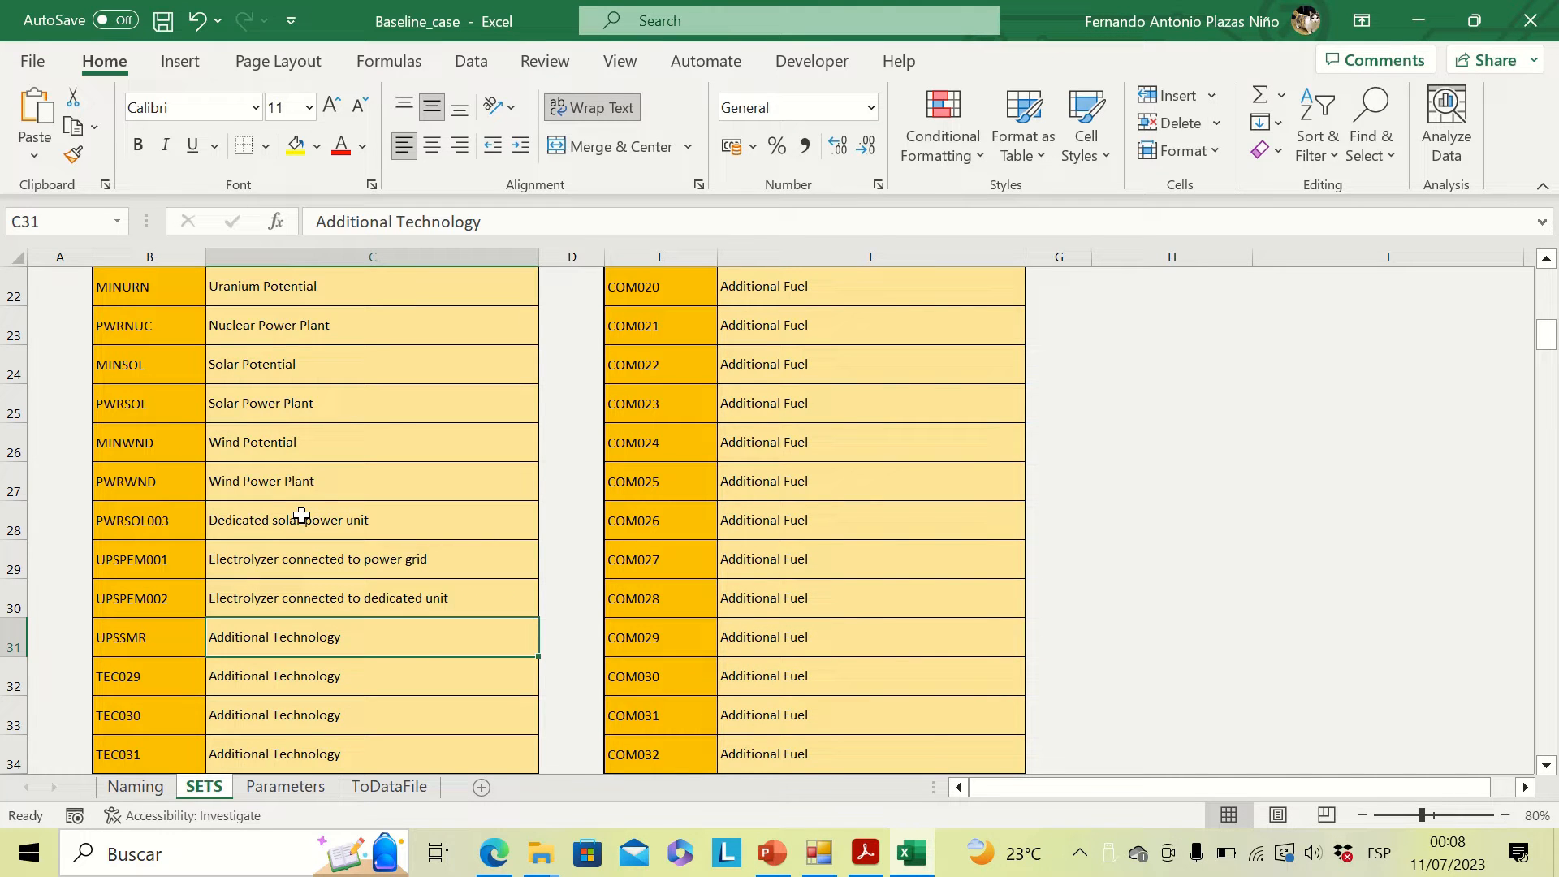
pyautogui.write('SMR')
pyautogui.press('capslock')
pyautogui.write('plant')
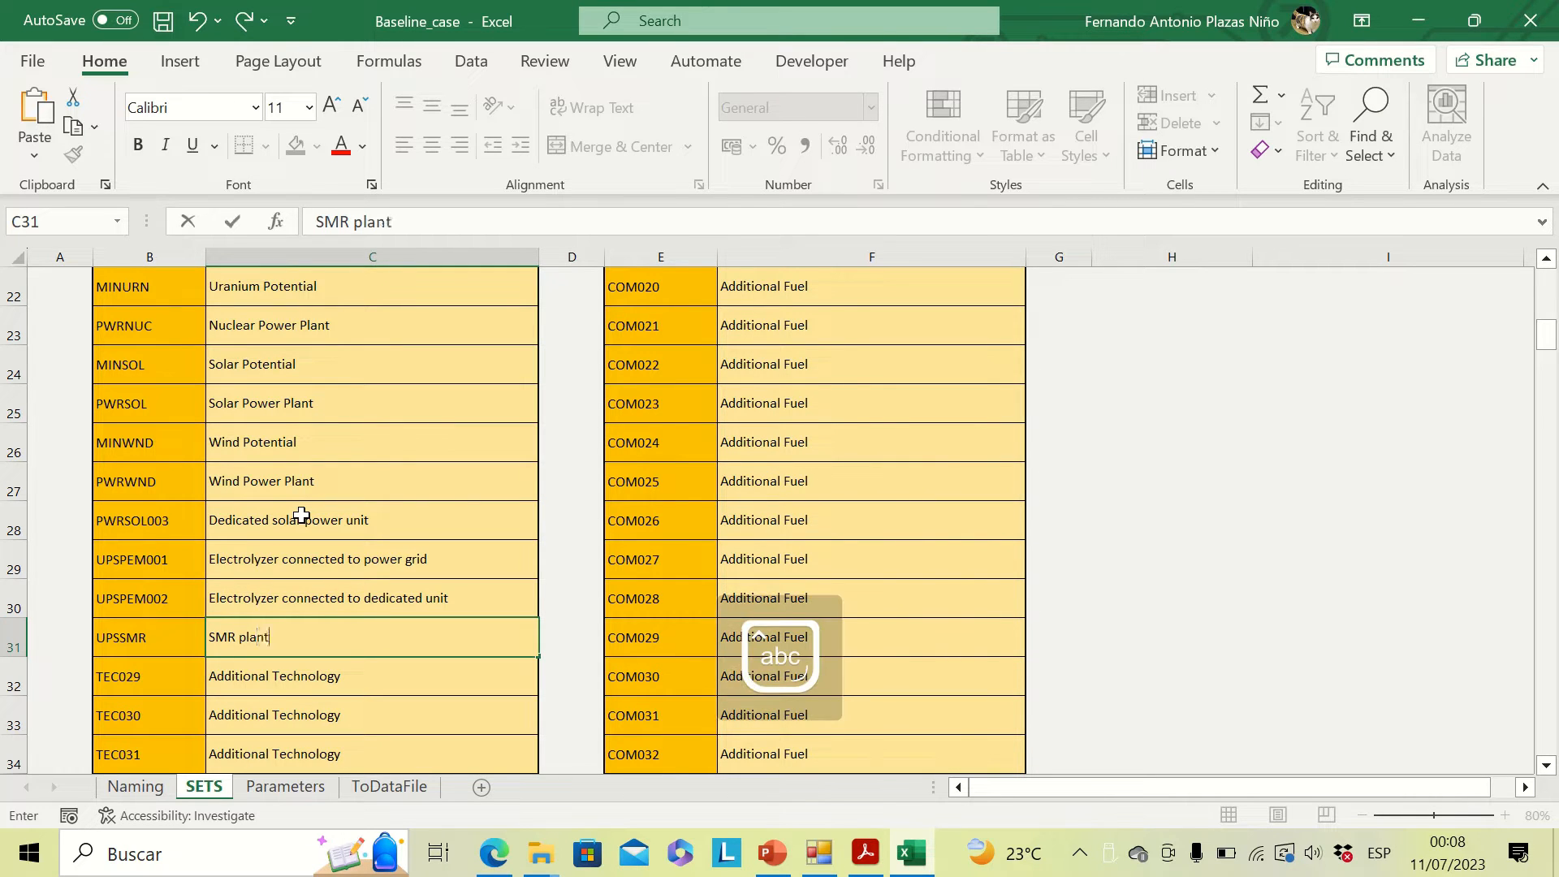
pyautogui.click(301, 514)
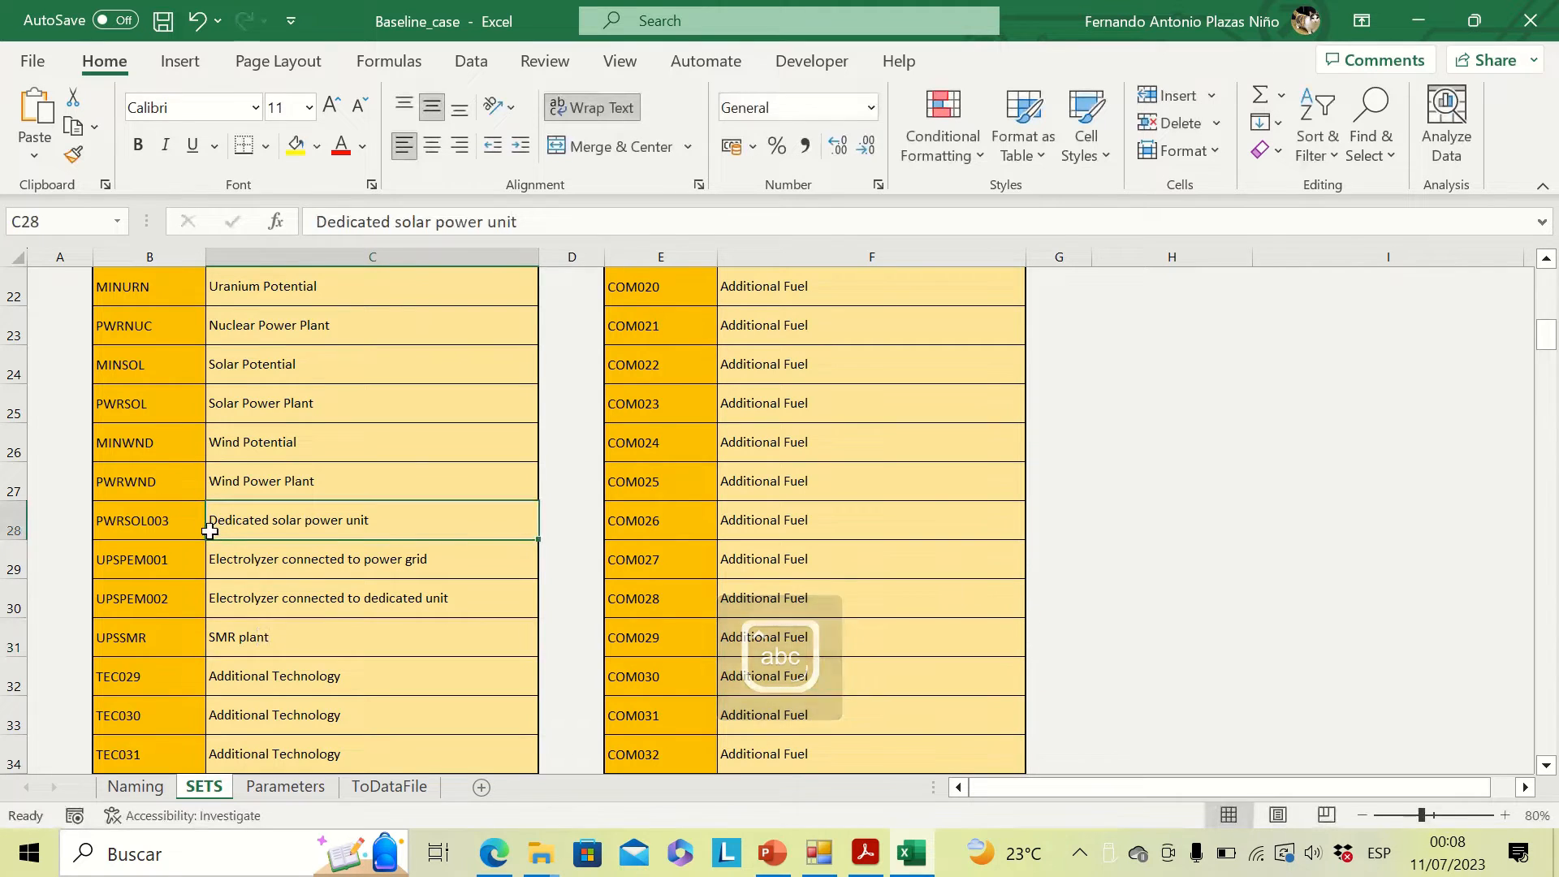
# Replace the first unused commodity code, COM013 in cell E15, with ELCH2.
pyautogui.click(775, 321)
pyautogui.press('Up')
pyautogui.press('Up')
pyautogui.press('Up')
pyautogui.press('Up')
pyautogui.press('Up')
pyautogui.press('Up')
pyautogui.press('Up')
pyautogui.press('Up')
pyautogui.press('Up')
pyautogui.press('Up')
pyautogui.press('Up')
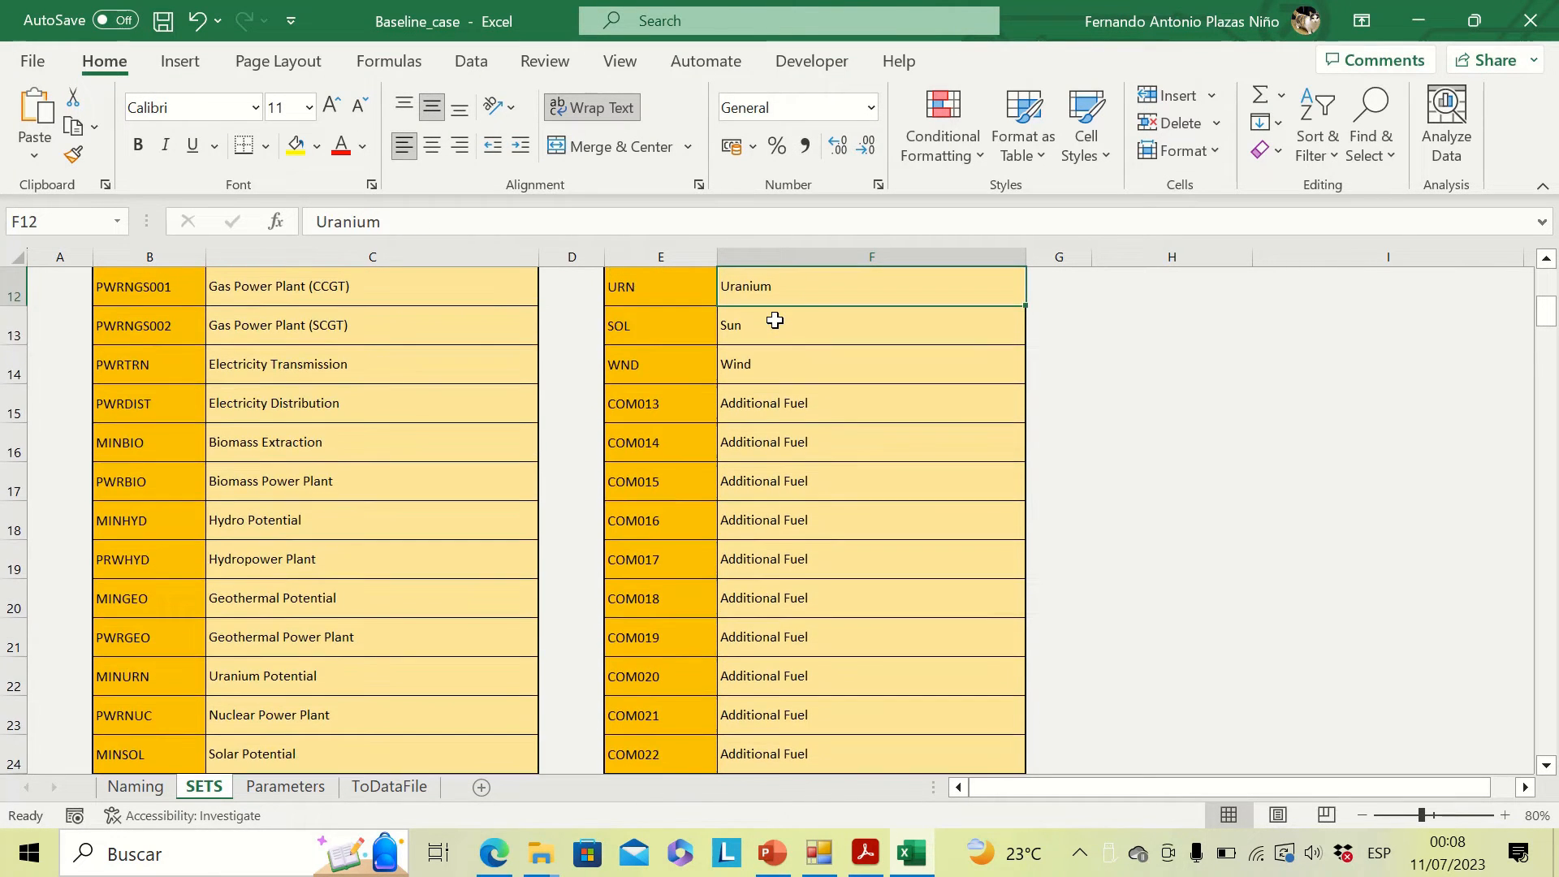
pyautogui.click(686, 394)
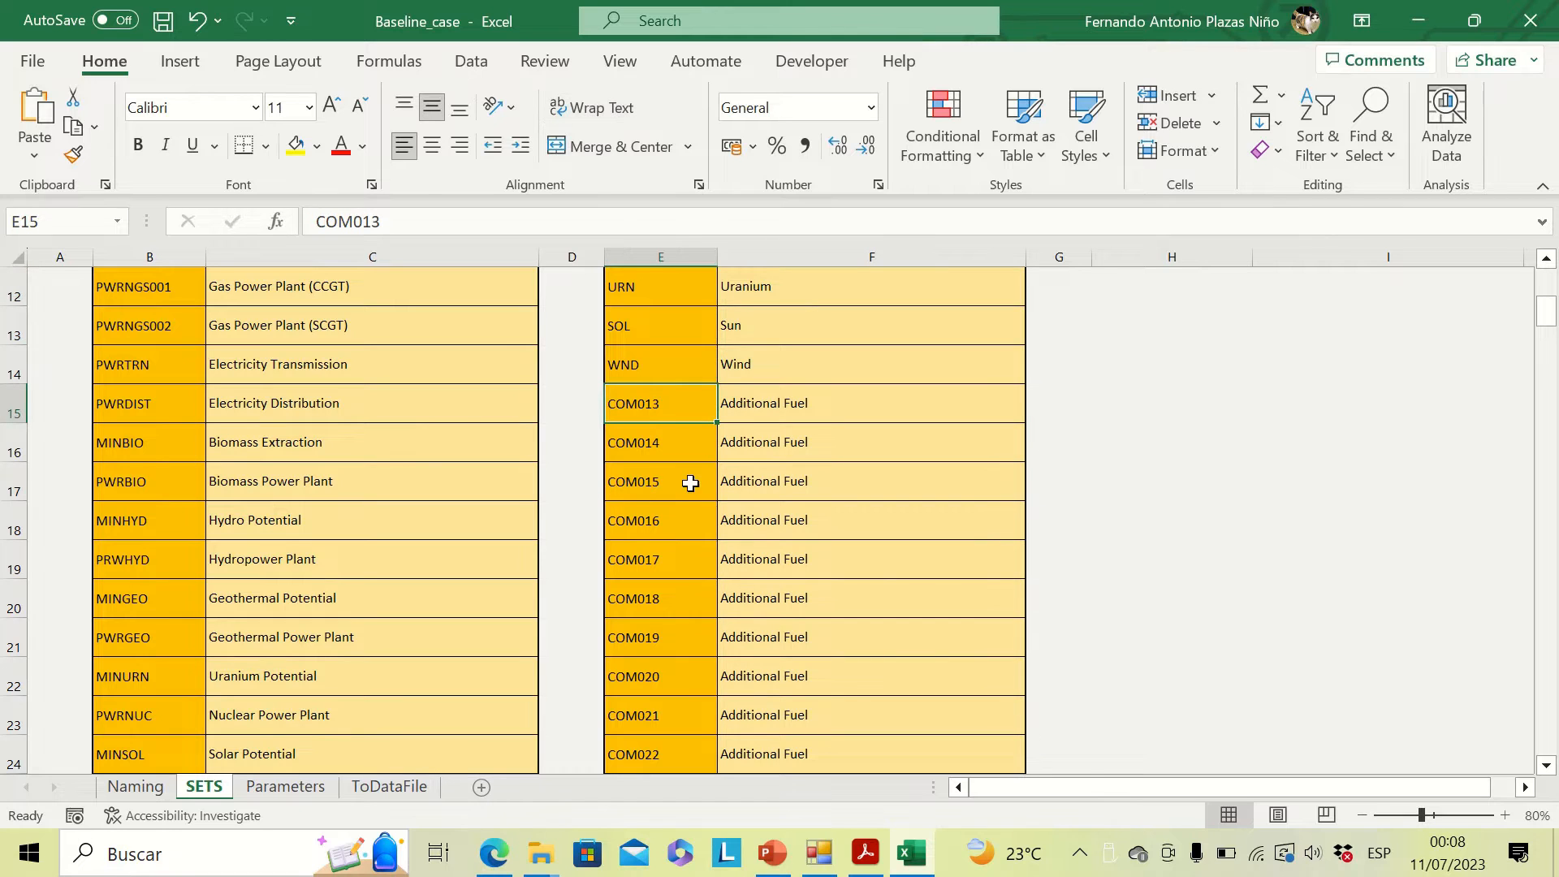
pyautogui.press('capslock')
pyautogui.write('LEC')
pyautogui.write('H2')
pyautogui.press('Tab')
pyautogui.click(659, 421)
pyautogui.write('ELCH')
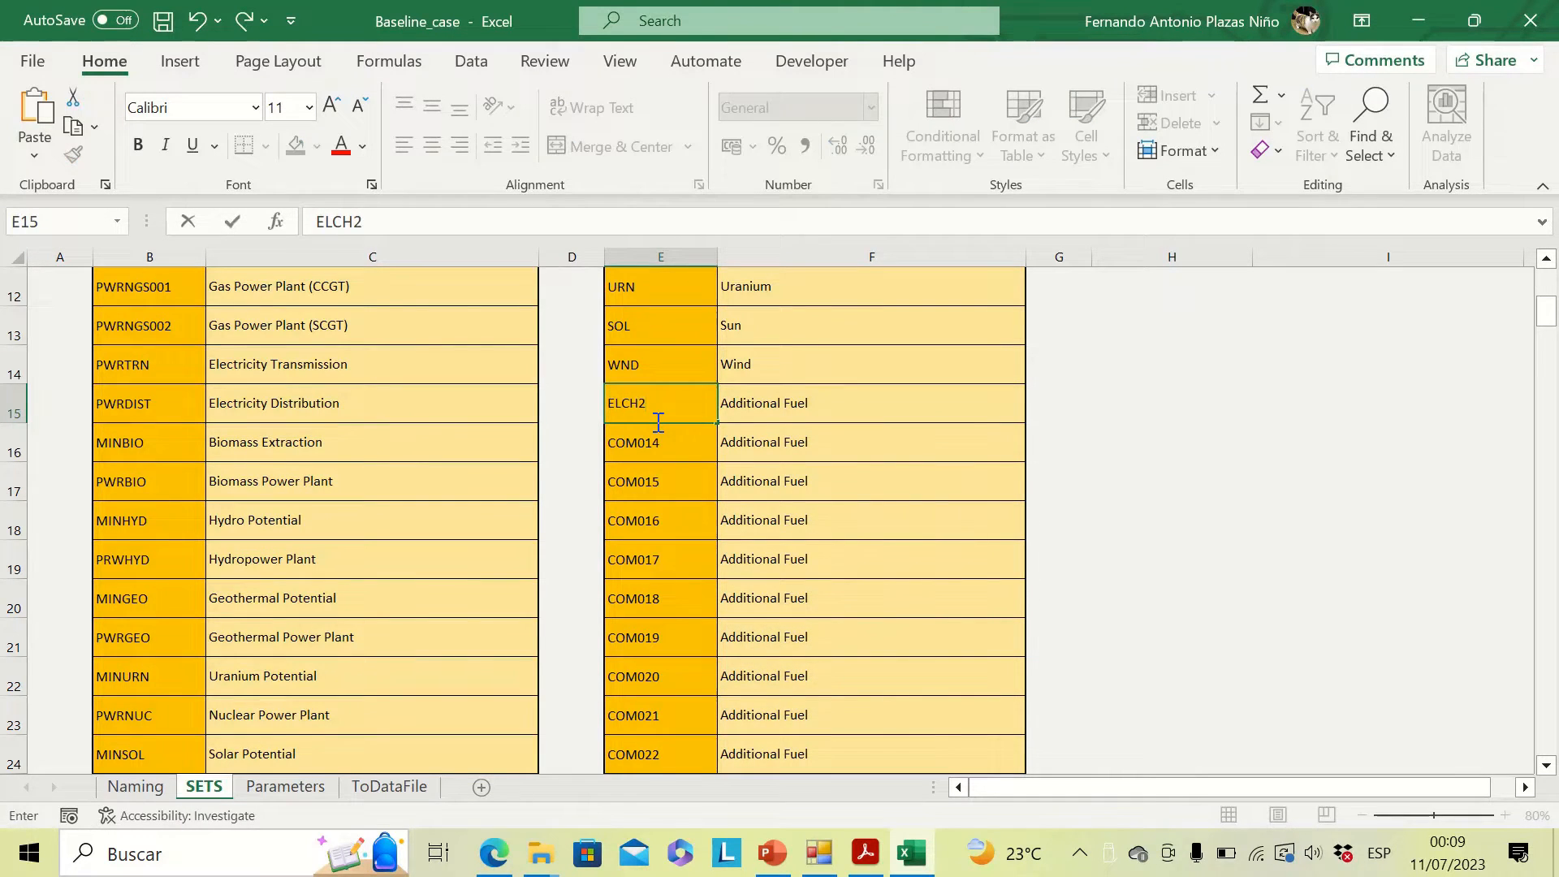
pyautogui.press('Tab')
# Describe the commodity ELCH2 as "Electricity for hydrogen production".
pyautogui.write('E')
pyautogui.press('capslock')
pyautogui.write('lec')
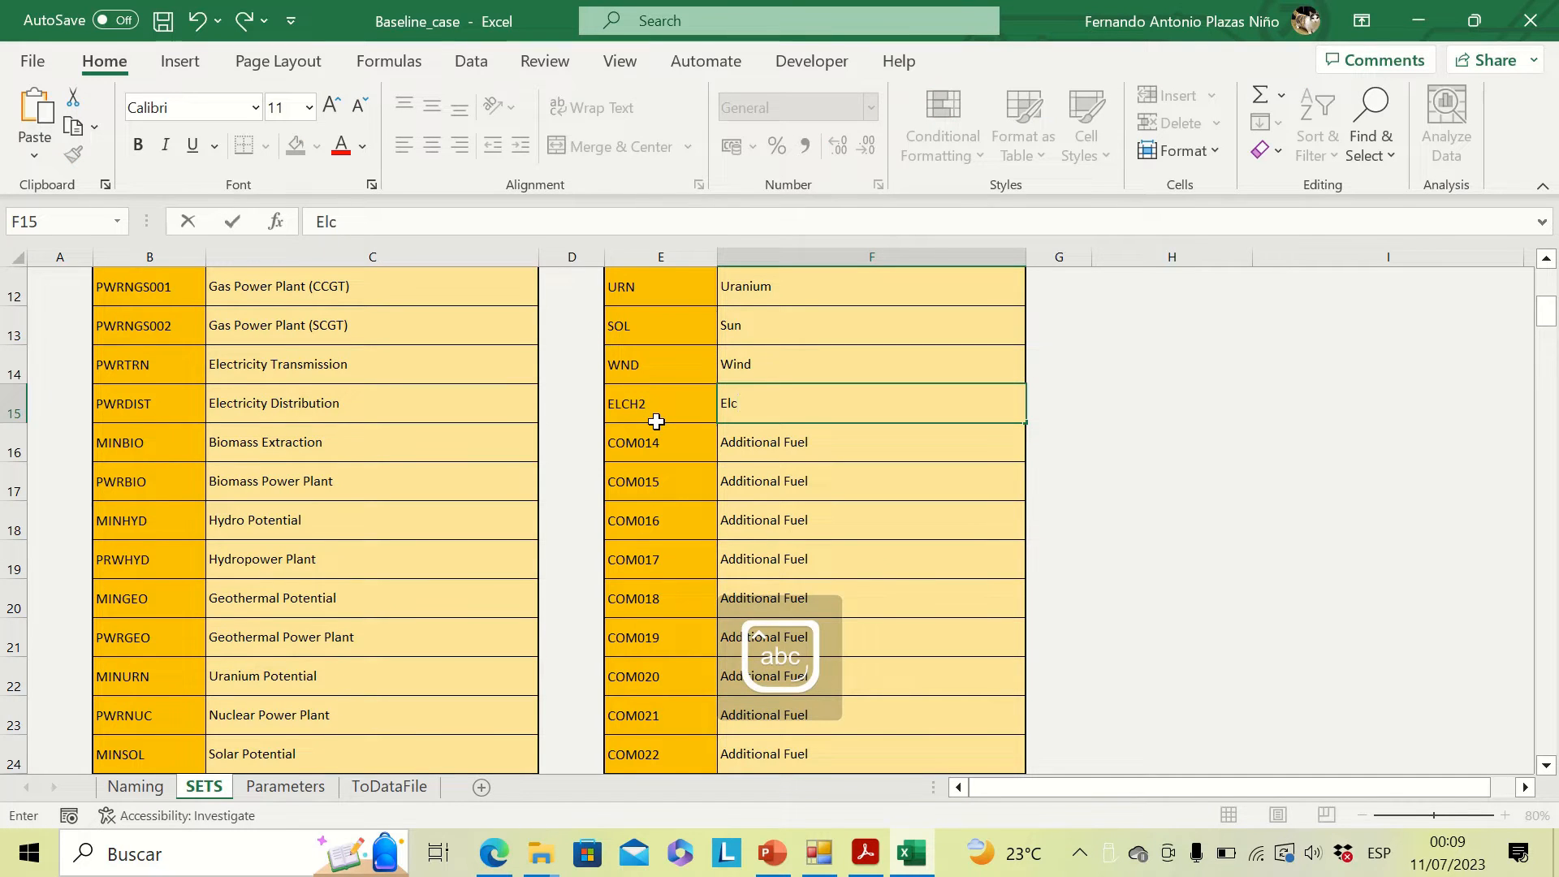
pyautogui.write('tricuty')
pyautogui.press('BackSpace')
pyautogui.press('BackSpace')
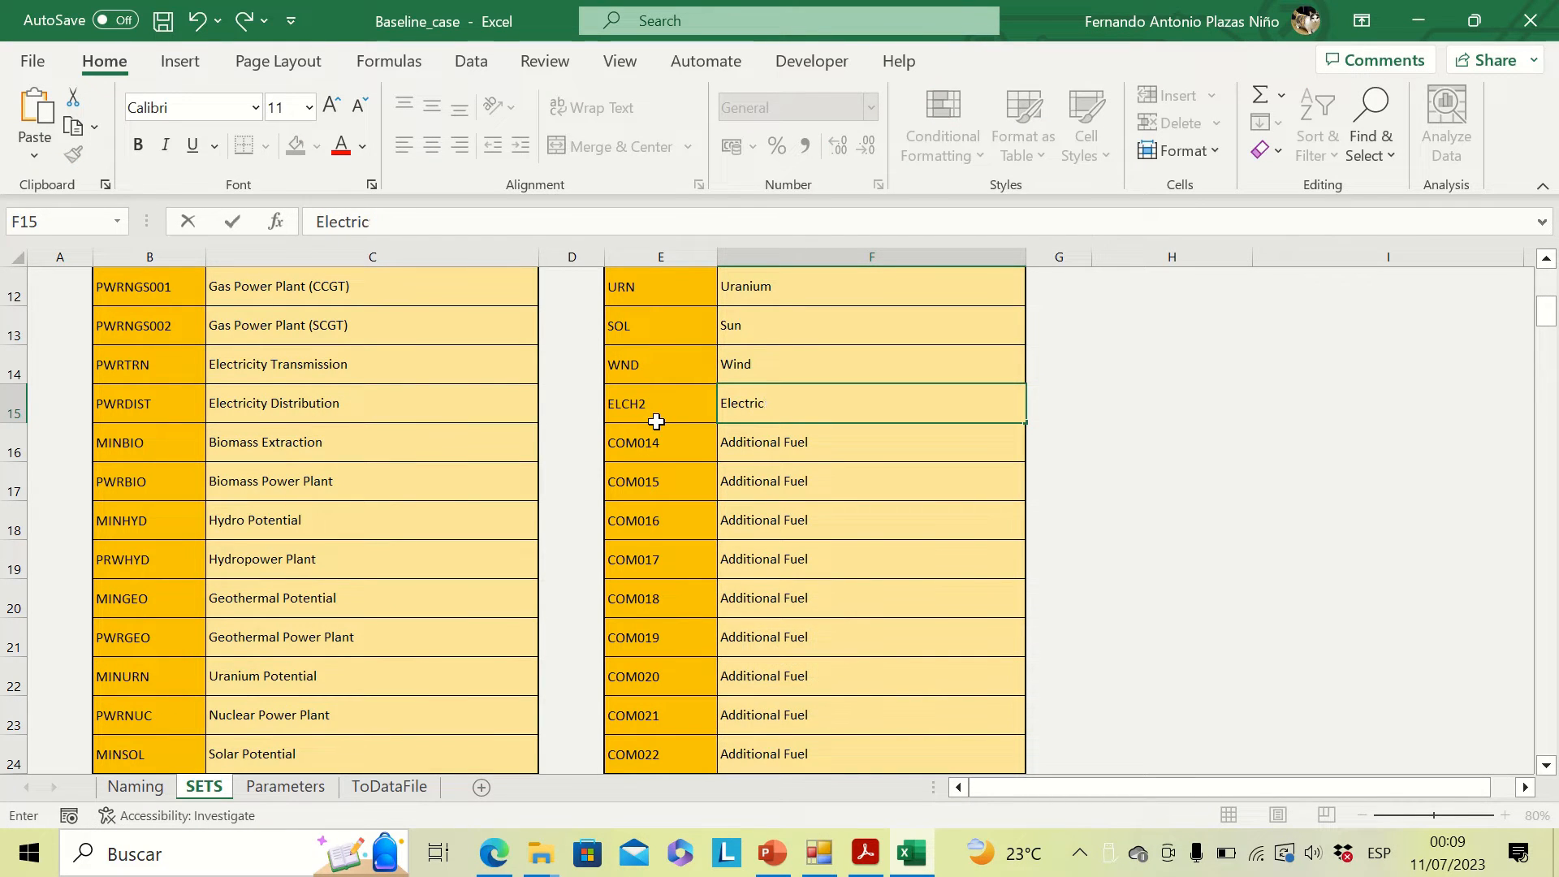
pyautogui.write('ity for h')
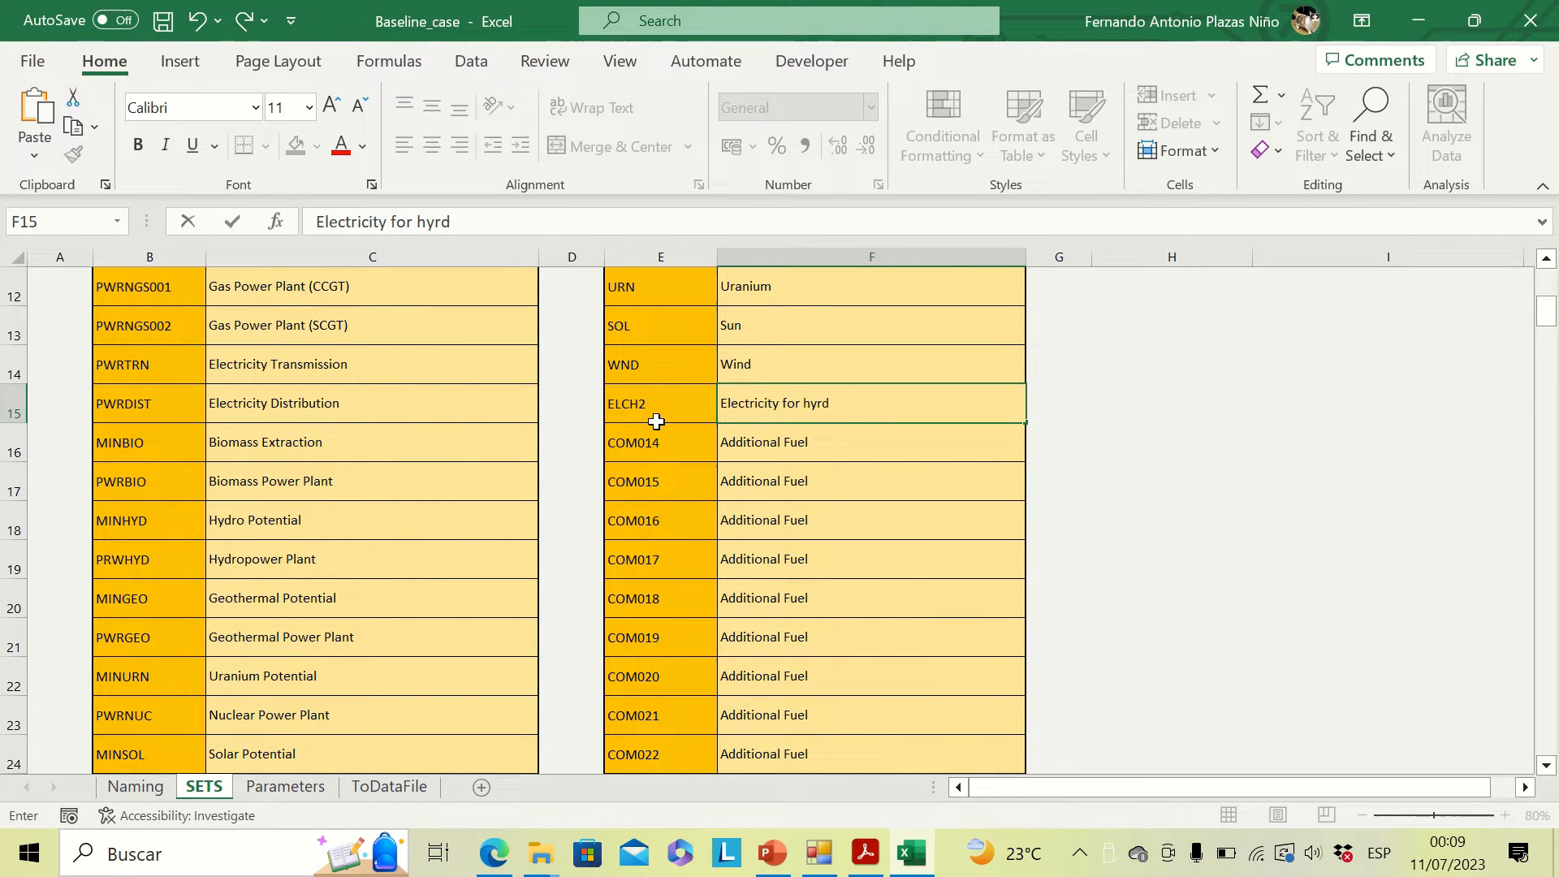
pyautogui.write('ydrogen production')
pyautogui.press('Return')
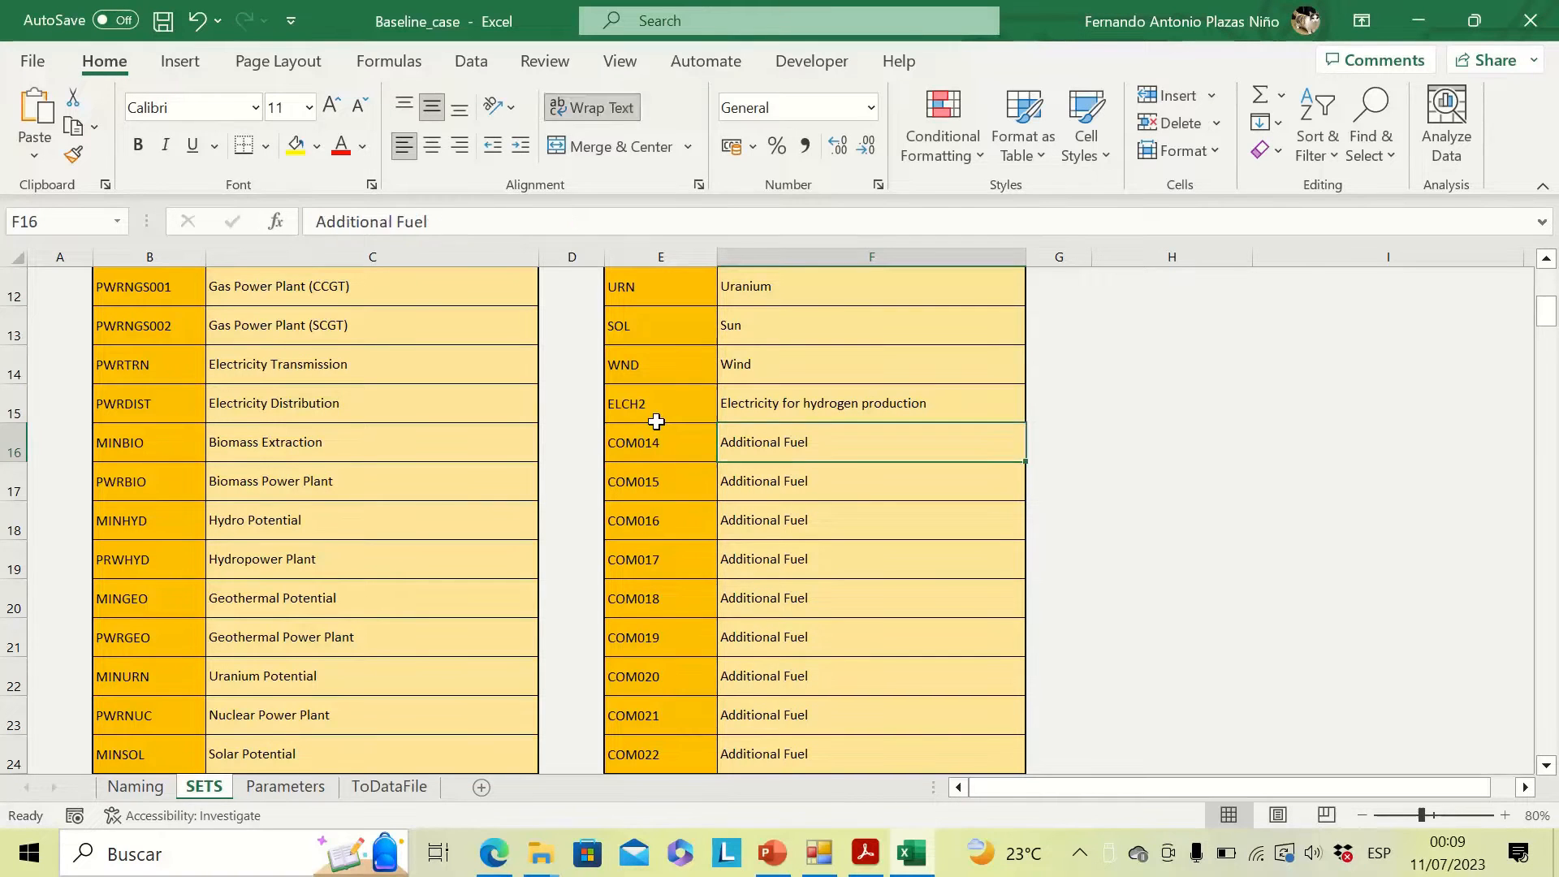
# Replace the commodity code COM014 with HDG001 and describe it as "Hydrogen".
pyautogui.press('Left')
pyautogui.press('capslock')
pyautogui.write('HYD')
pyautogui.press('BackSpace')
pyautogui.press('BackSpace')
pyautogui.write('DG001')
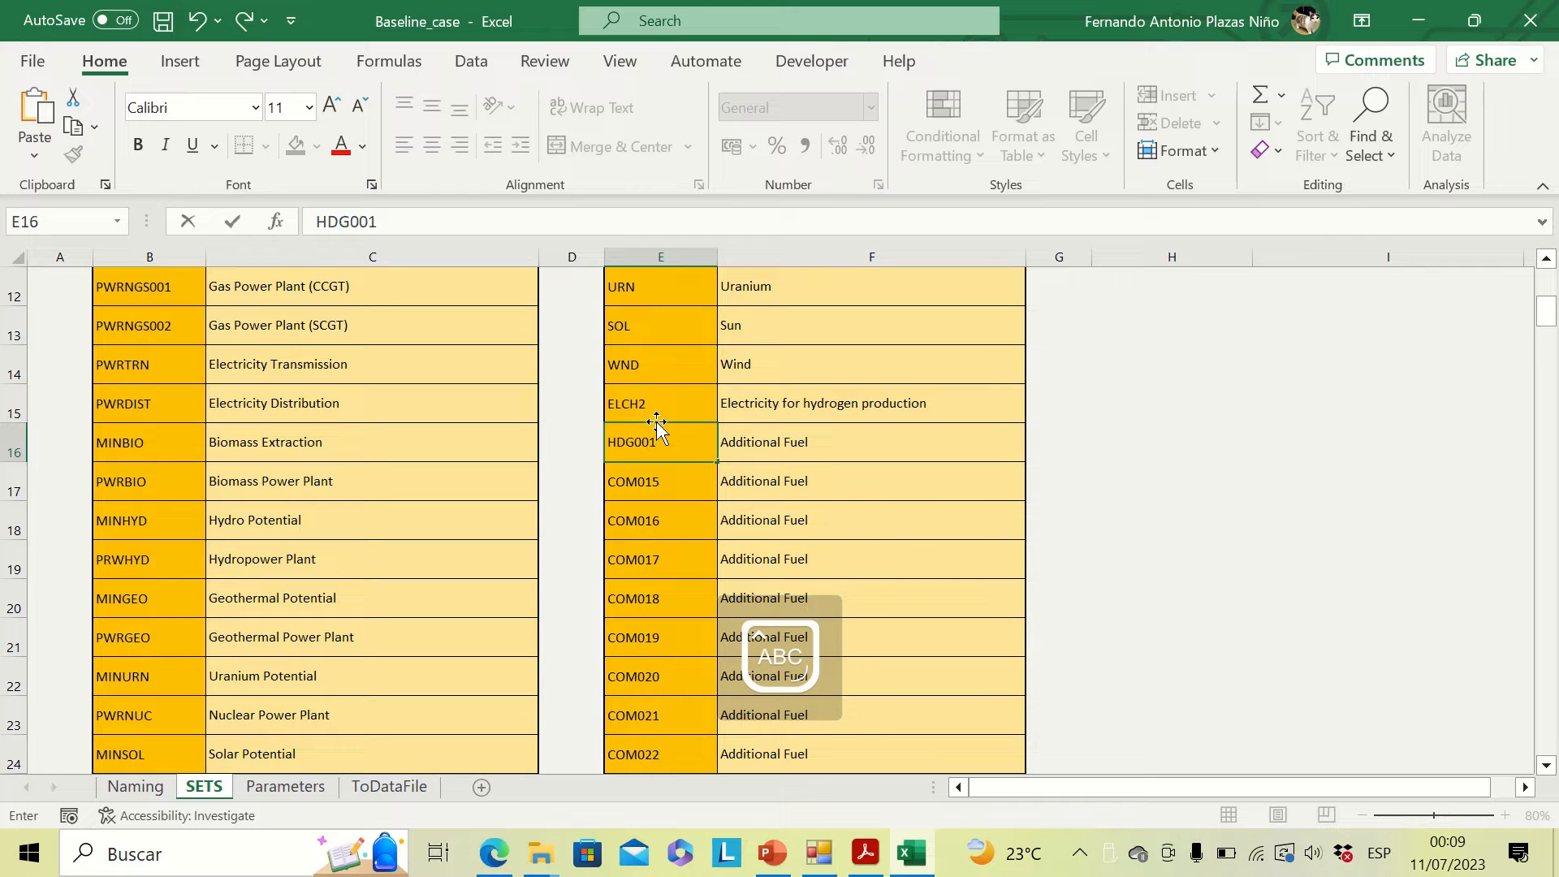
pyautogui.press('Tab')
pyautogui.press('capslock')
pyautogui.write('Hydrogen')
pyautogui.press('Return')
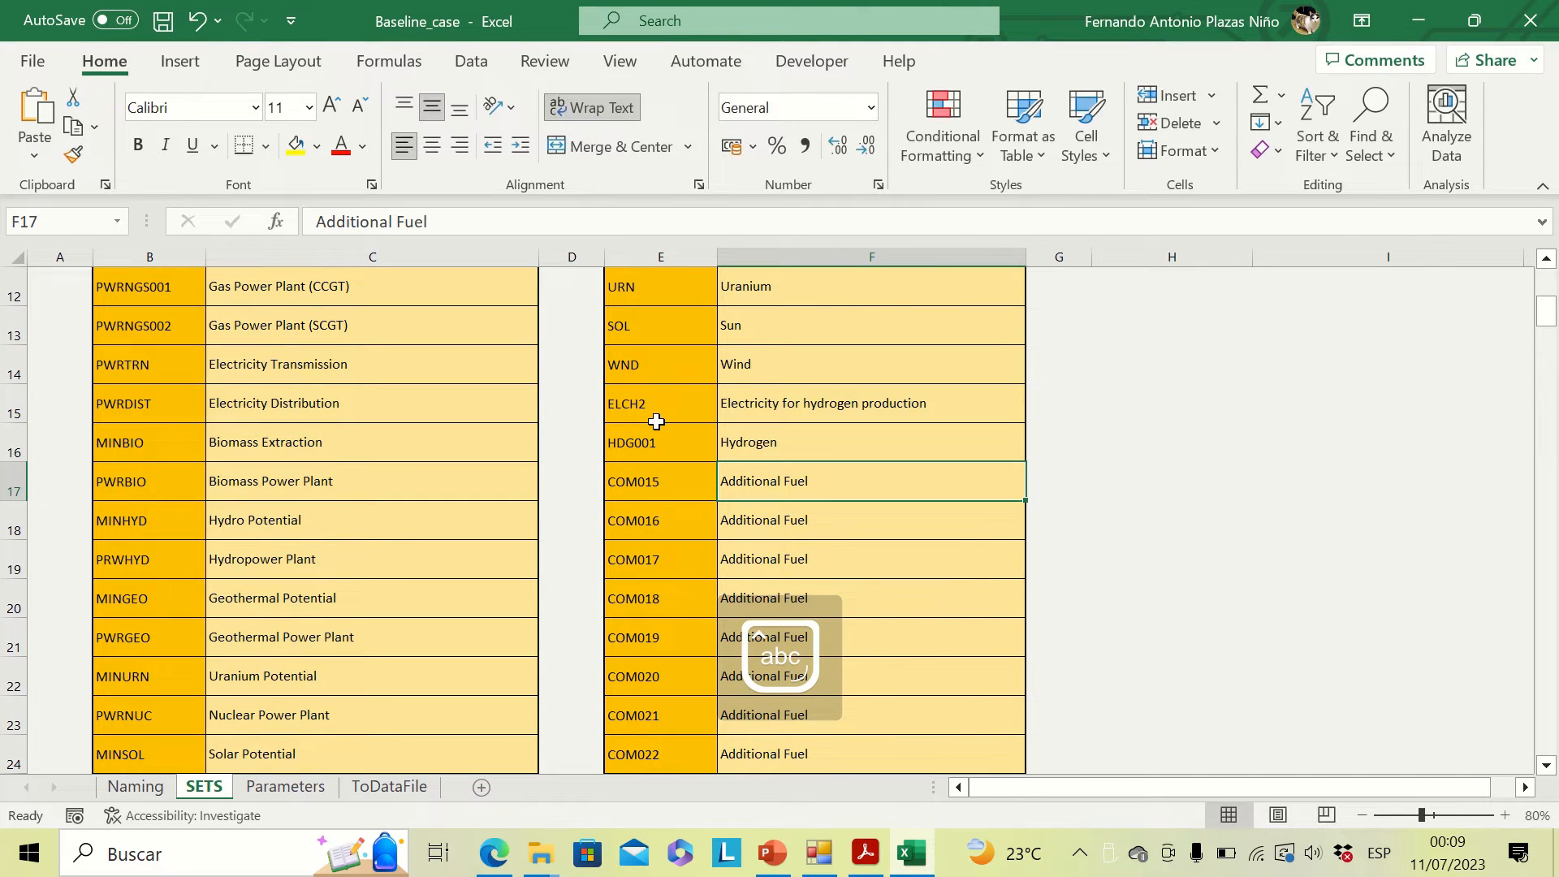
# Consult the hydrogen energy demand section of the PDF guide and open the Data_preparation_H2 workbook from the Video folder.
pyautogui.click(862, 873)
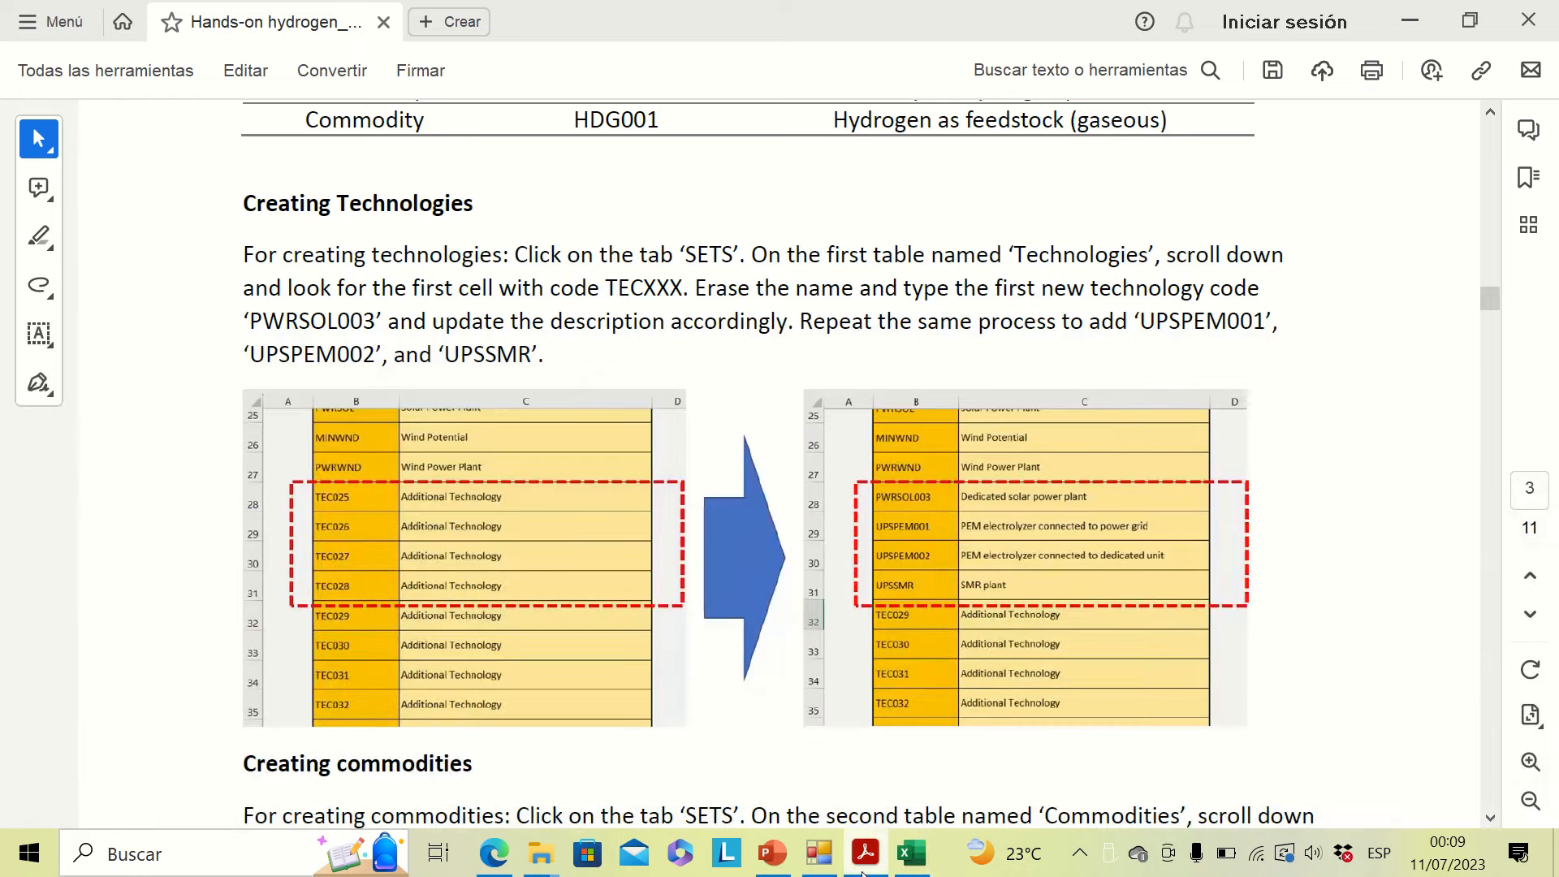
pyautogui.moveTo(1488, 304); pyautogui.dragTo(1488, 346)
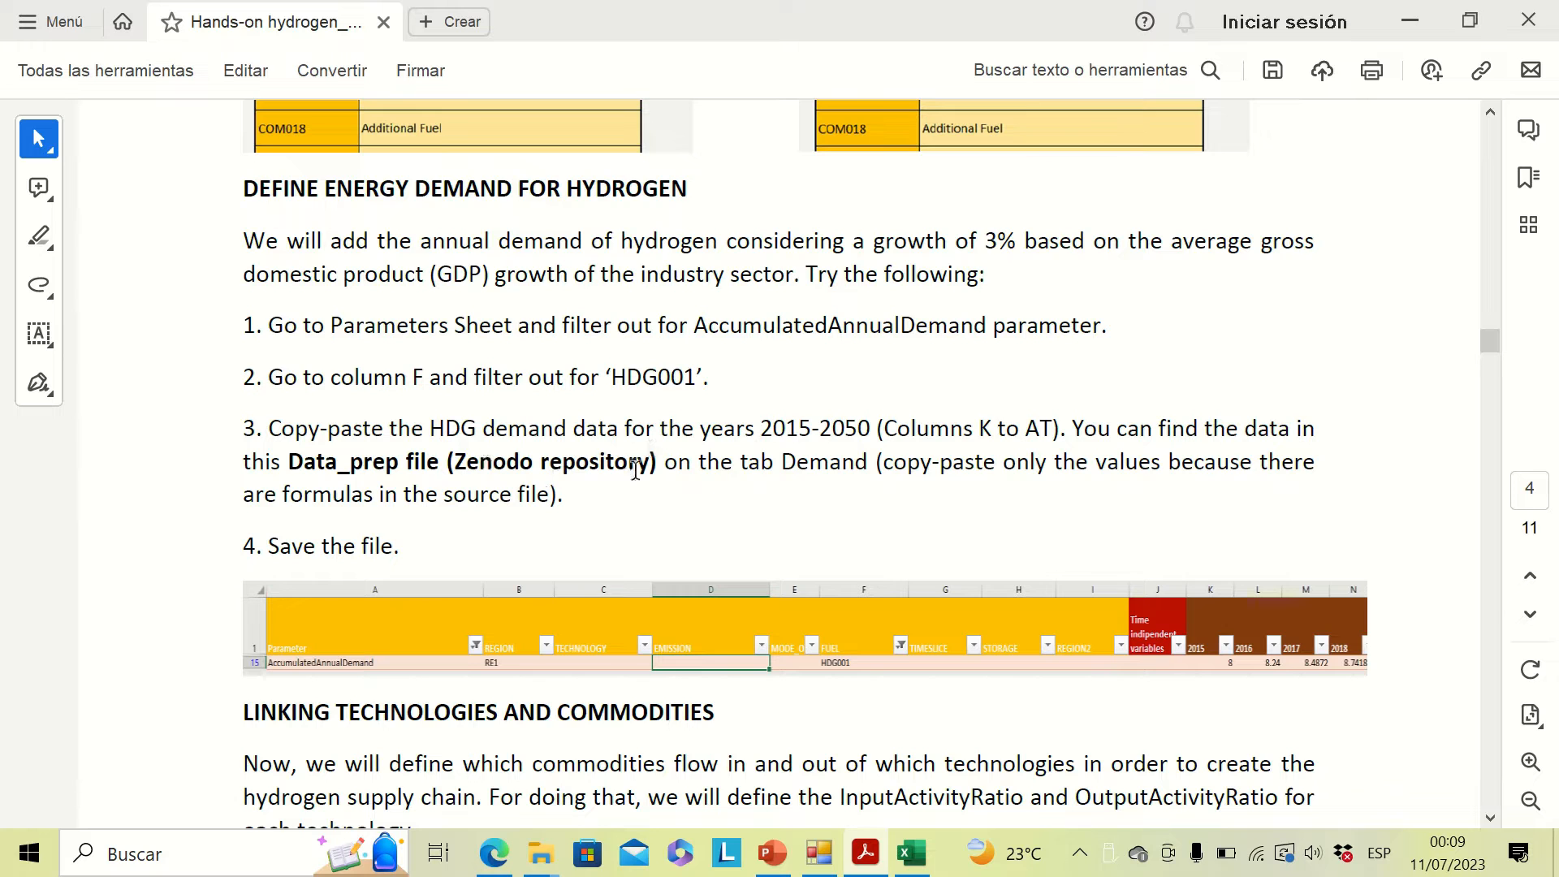
pyautogui.moveTo(539, 852)
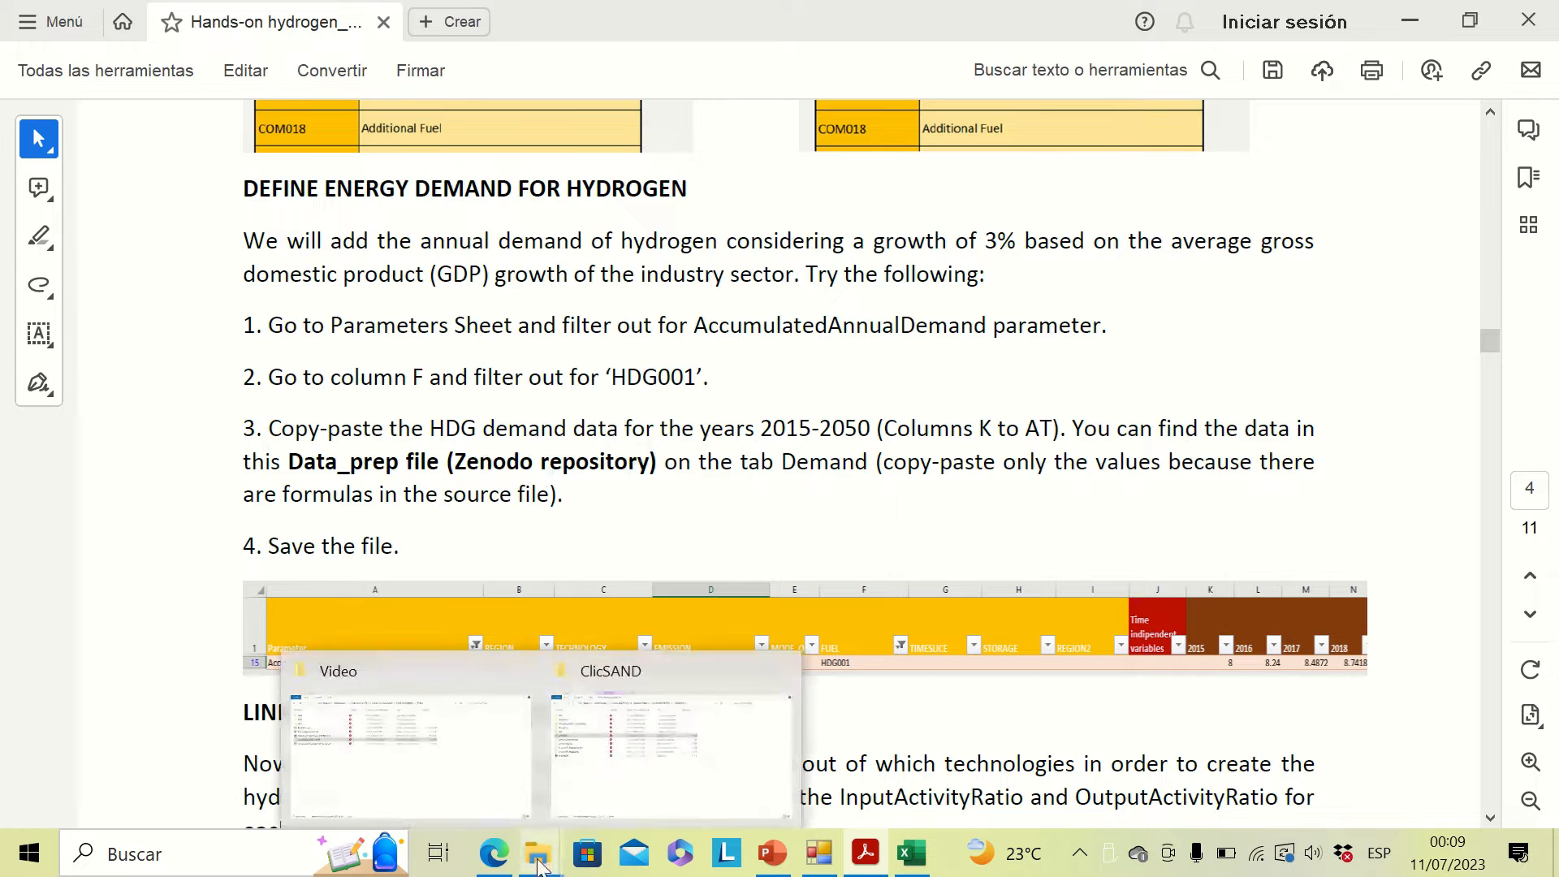
pyautogui.click(423, 743)
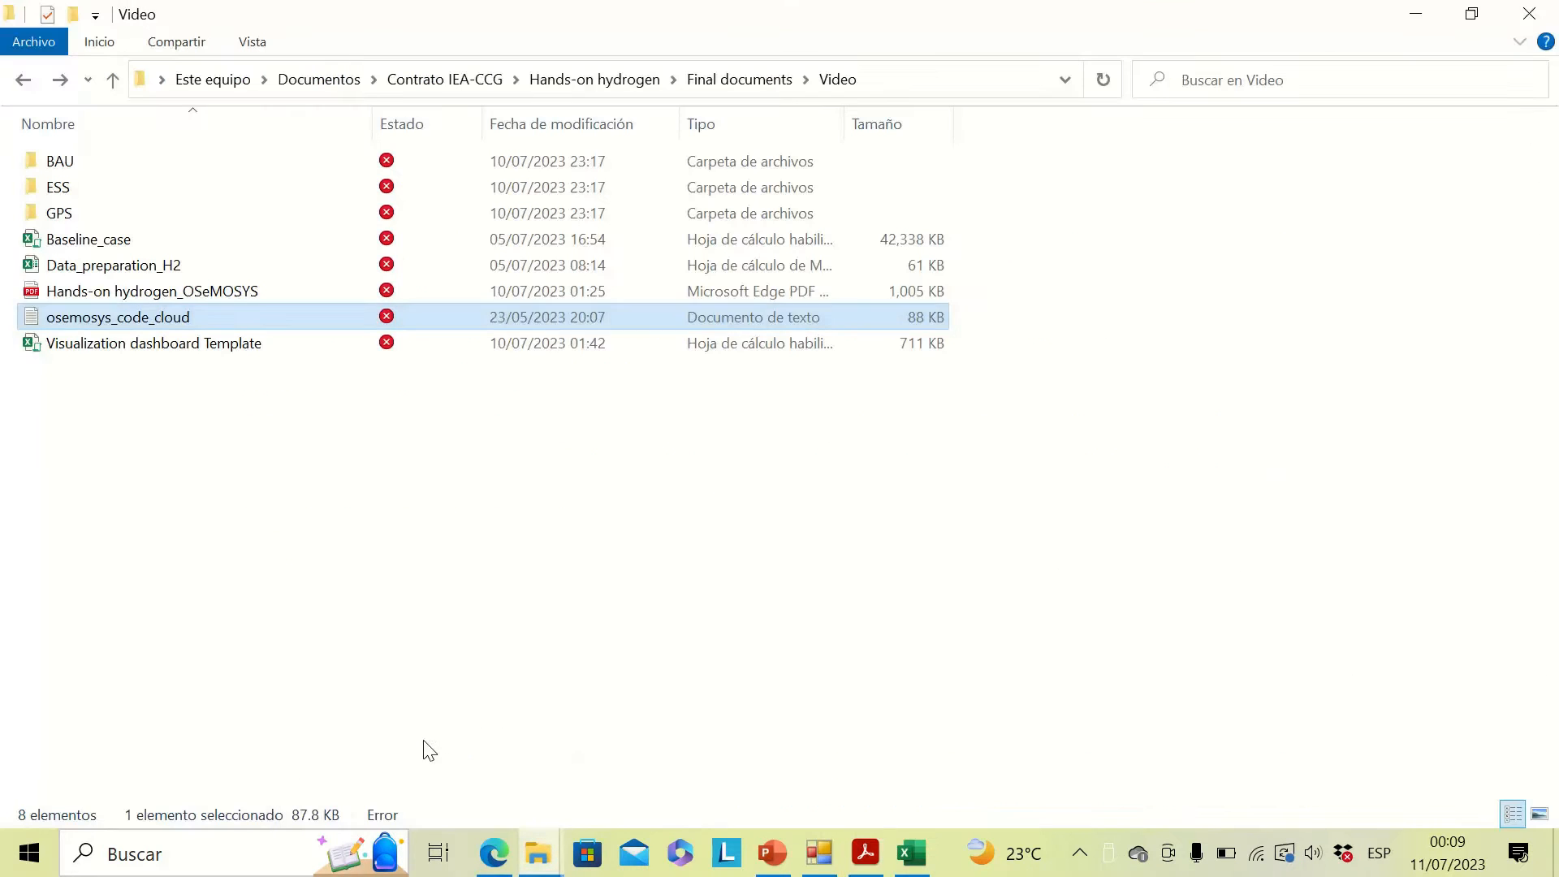
pyautogui.click(141, 274)
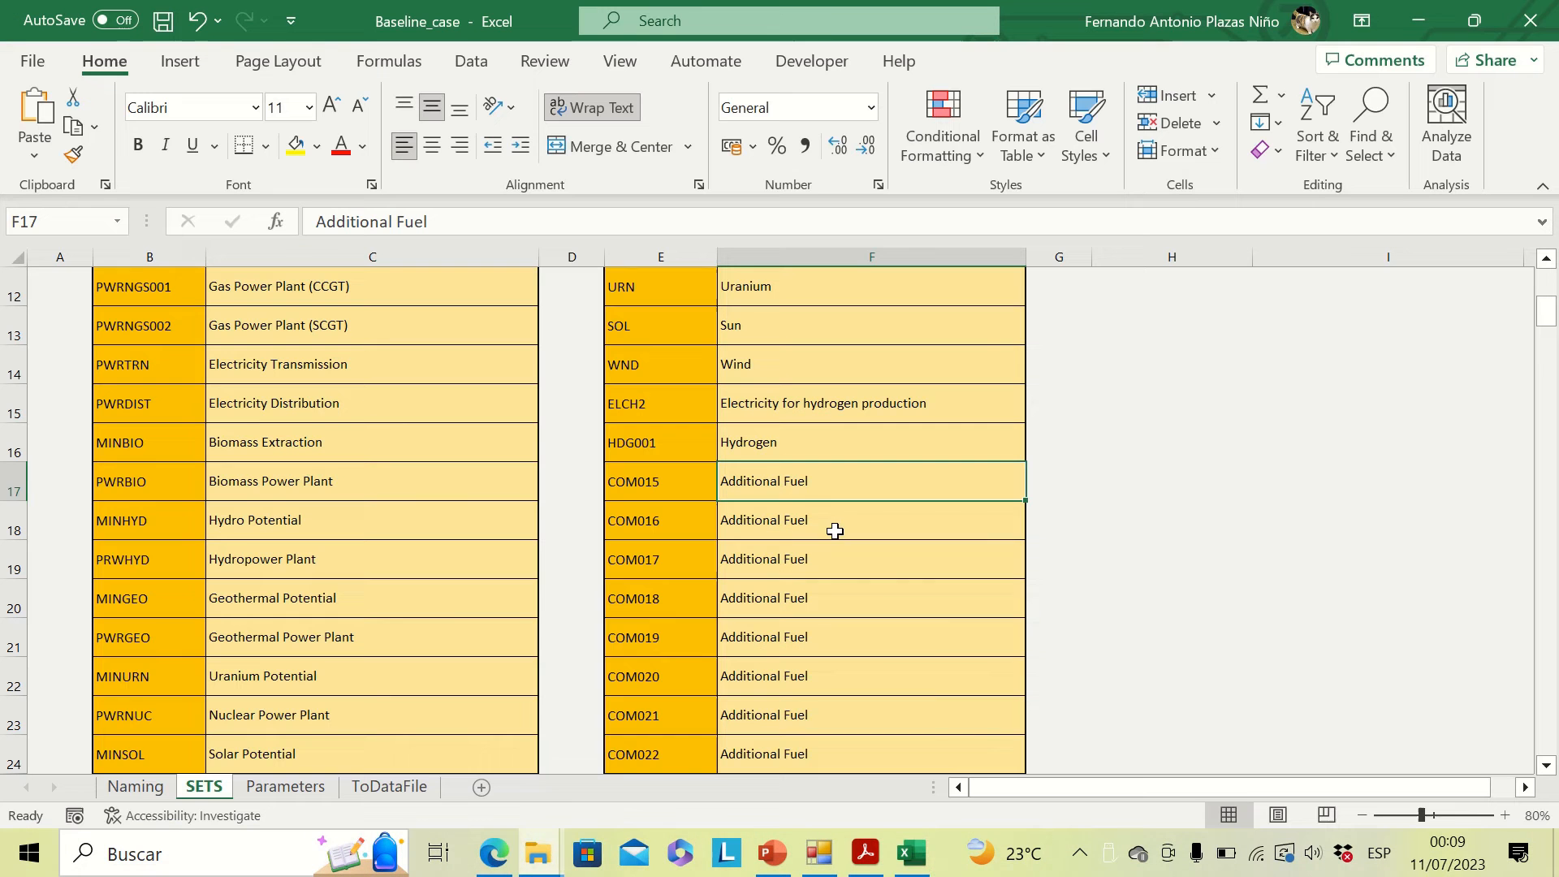
pyautogui.moveTo(923, 867)
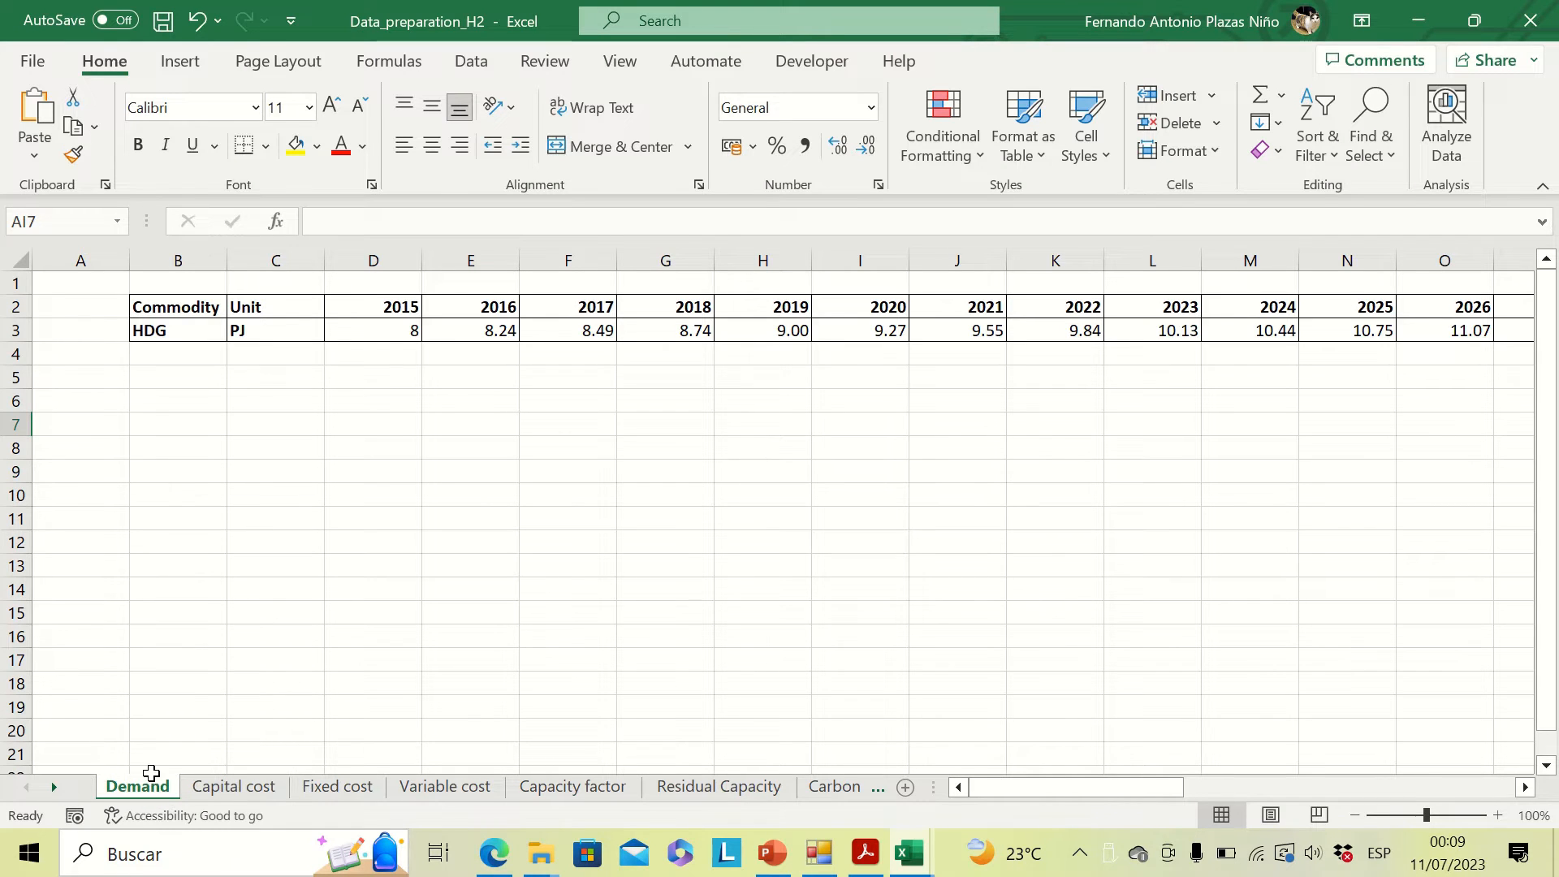
# Copy the HDG demand values for 2015–2050 from the Demand sheet and open the Parameters sheet of the Baseline_case workbook.
pyautogui.click(382, 336)
pyautogui.hotkey('ctrl', 'shift', 'Right')
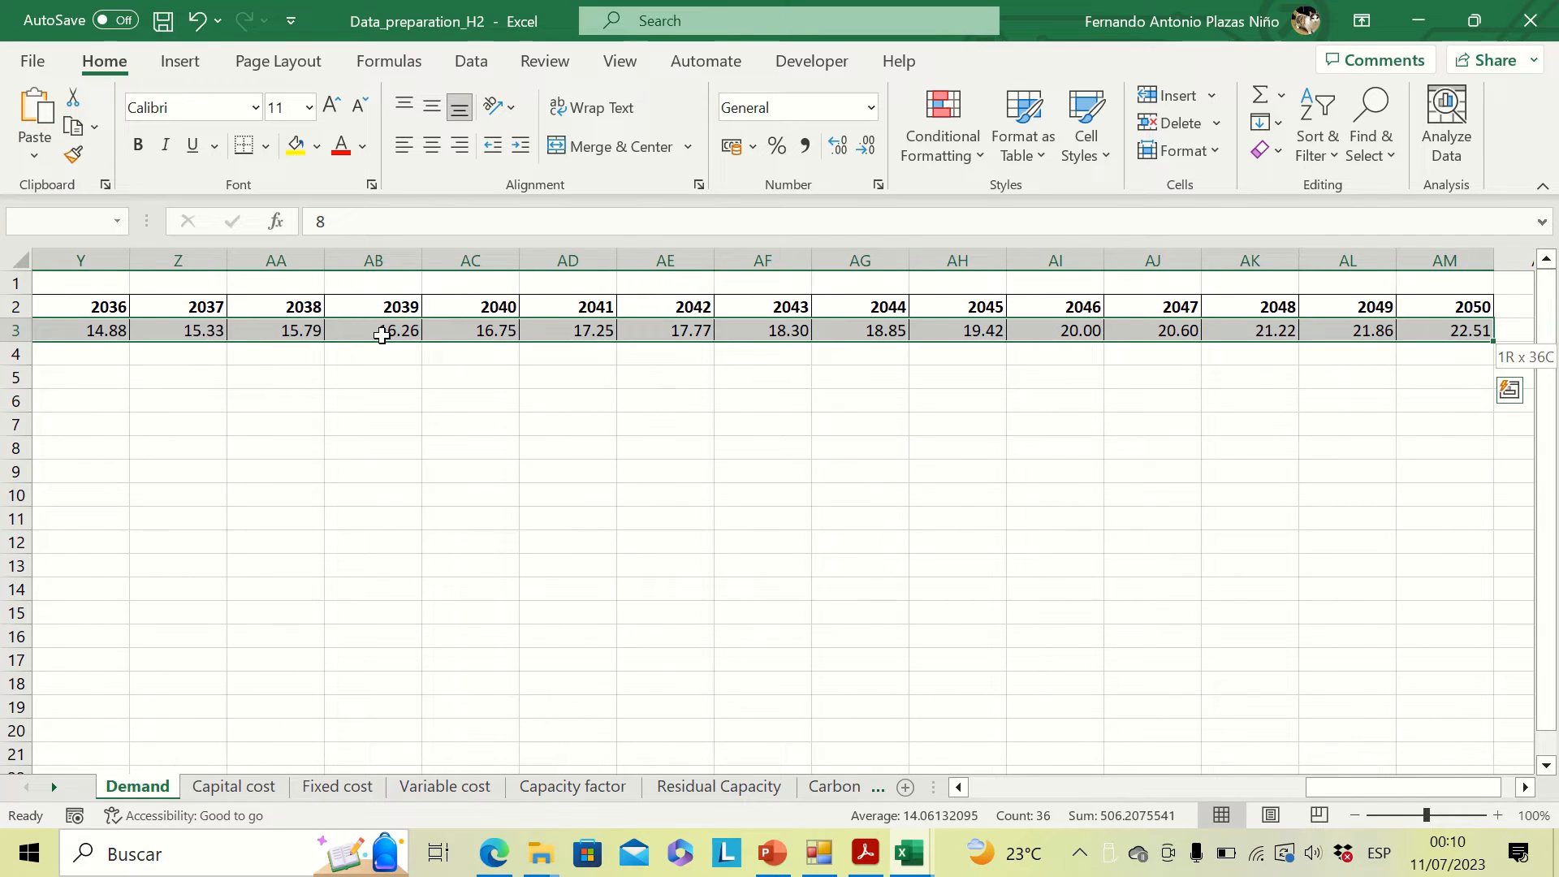
pyautogui.hotkey('ctrl', 'c')
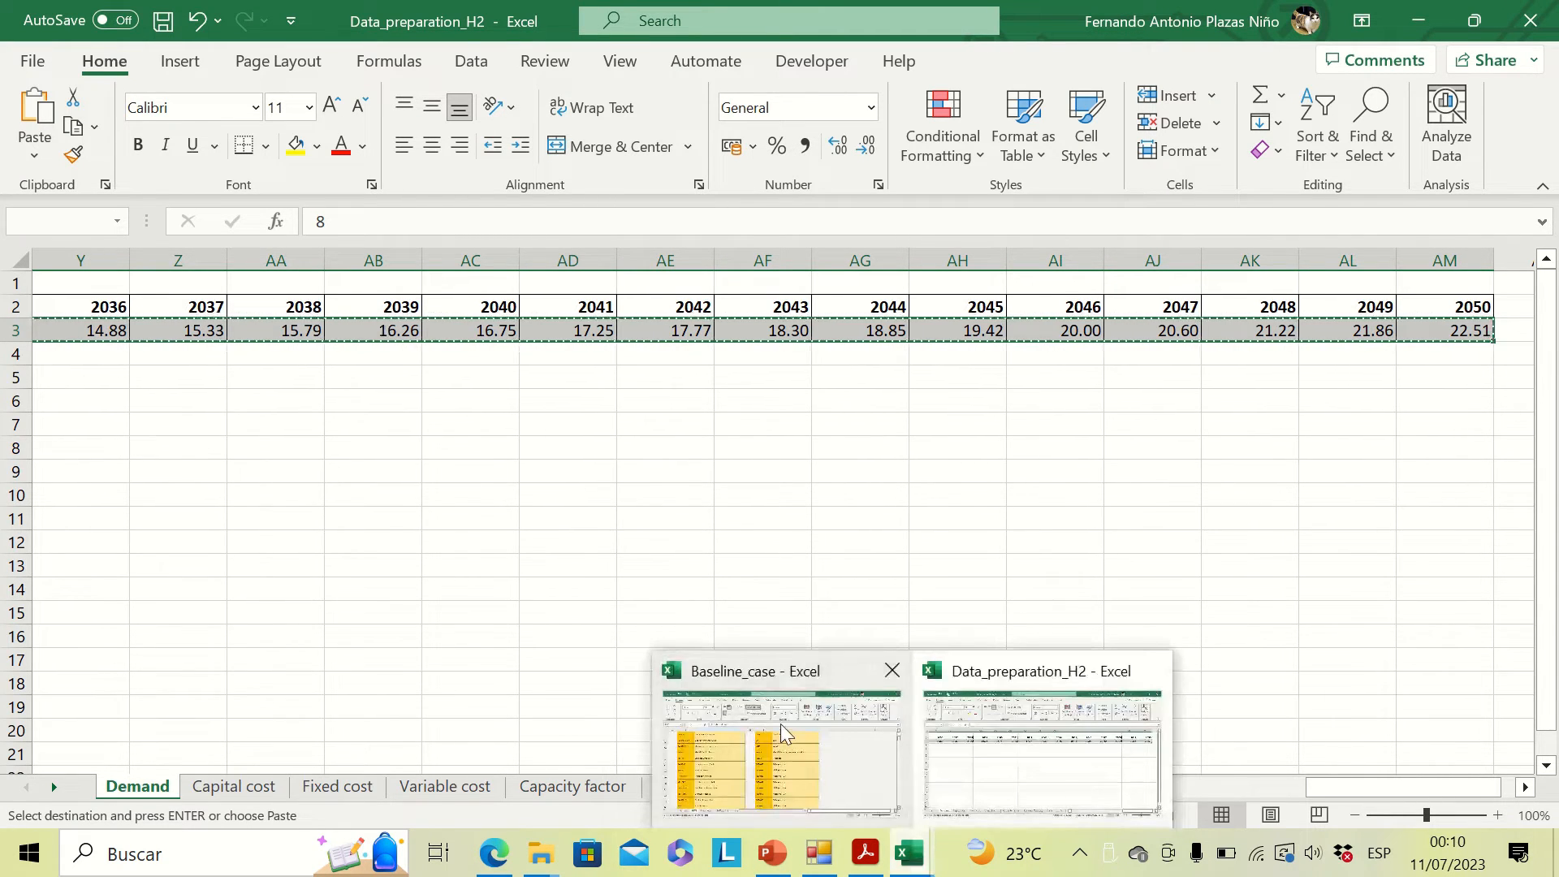
pyautogui.click(779, 723)
pyautogui.click(285, 786)
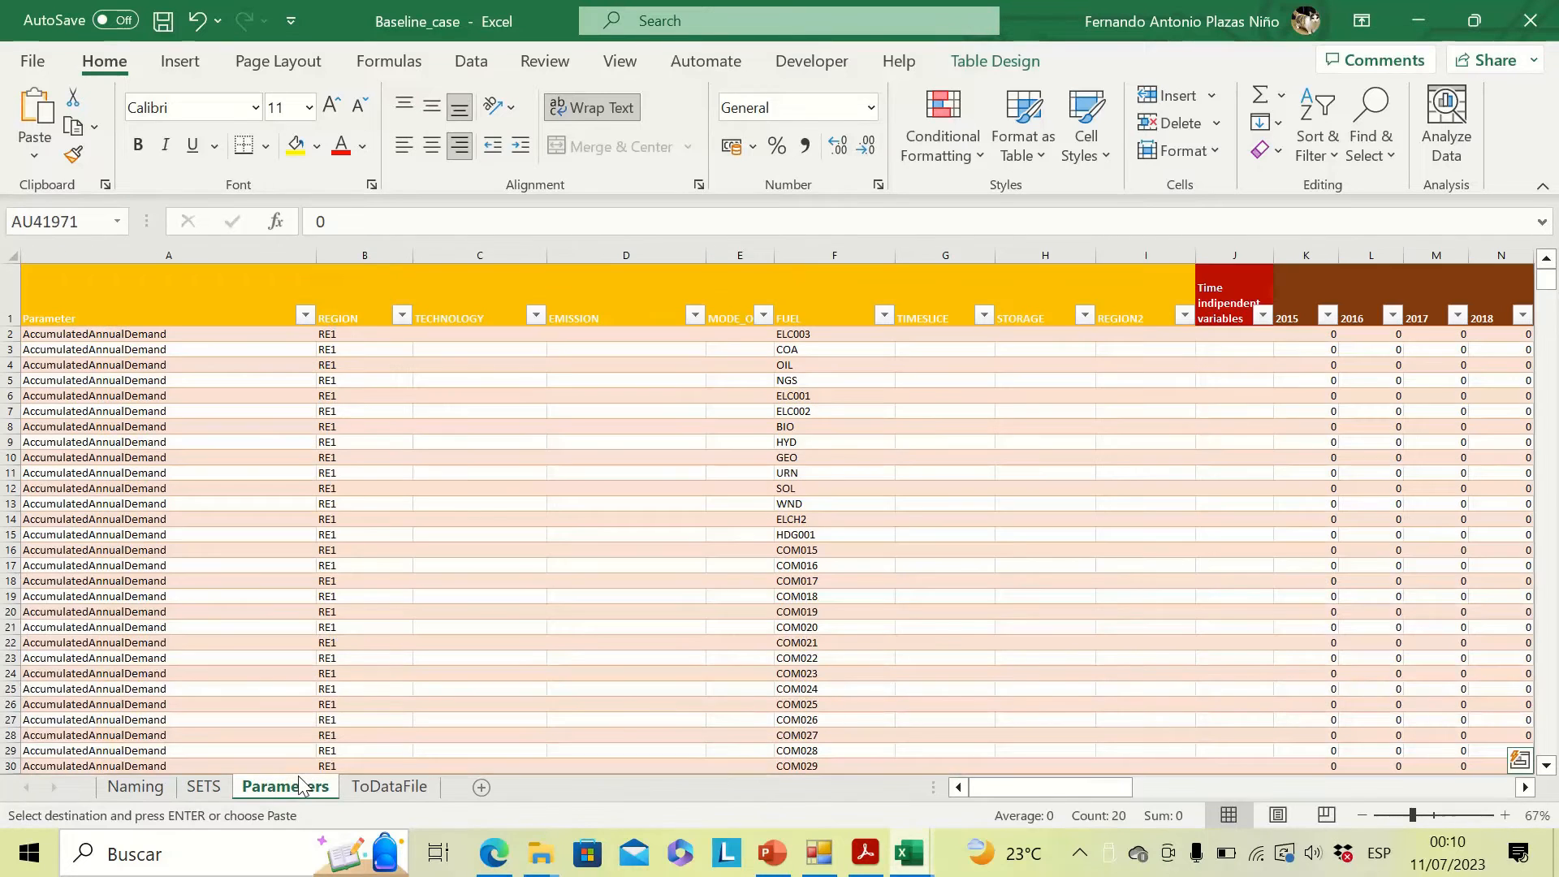
# Filter the Parameter column of the Parameters sheet to show only AccumulatedAnnualDemand.
pyautogui.click(304, 314)
pyautogui.click(380, 562)
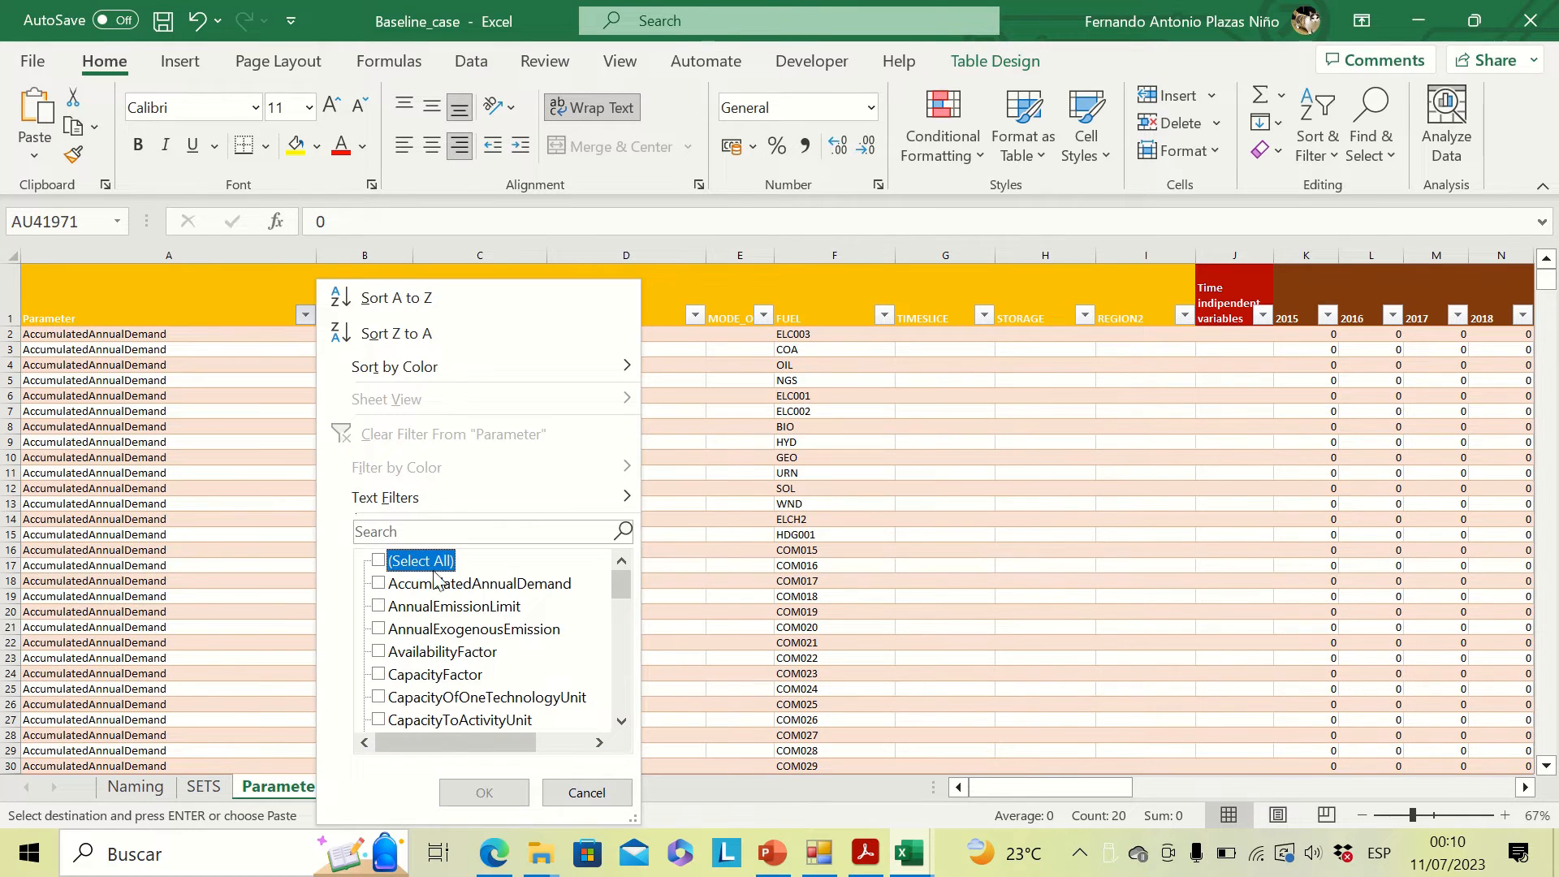
pyautogui.click(379, 583)
pyautogui.click(483, 791)
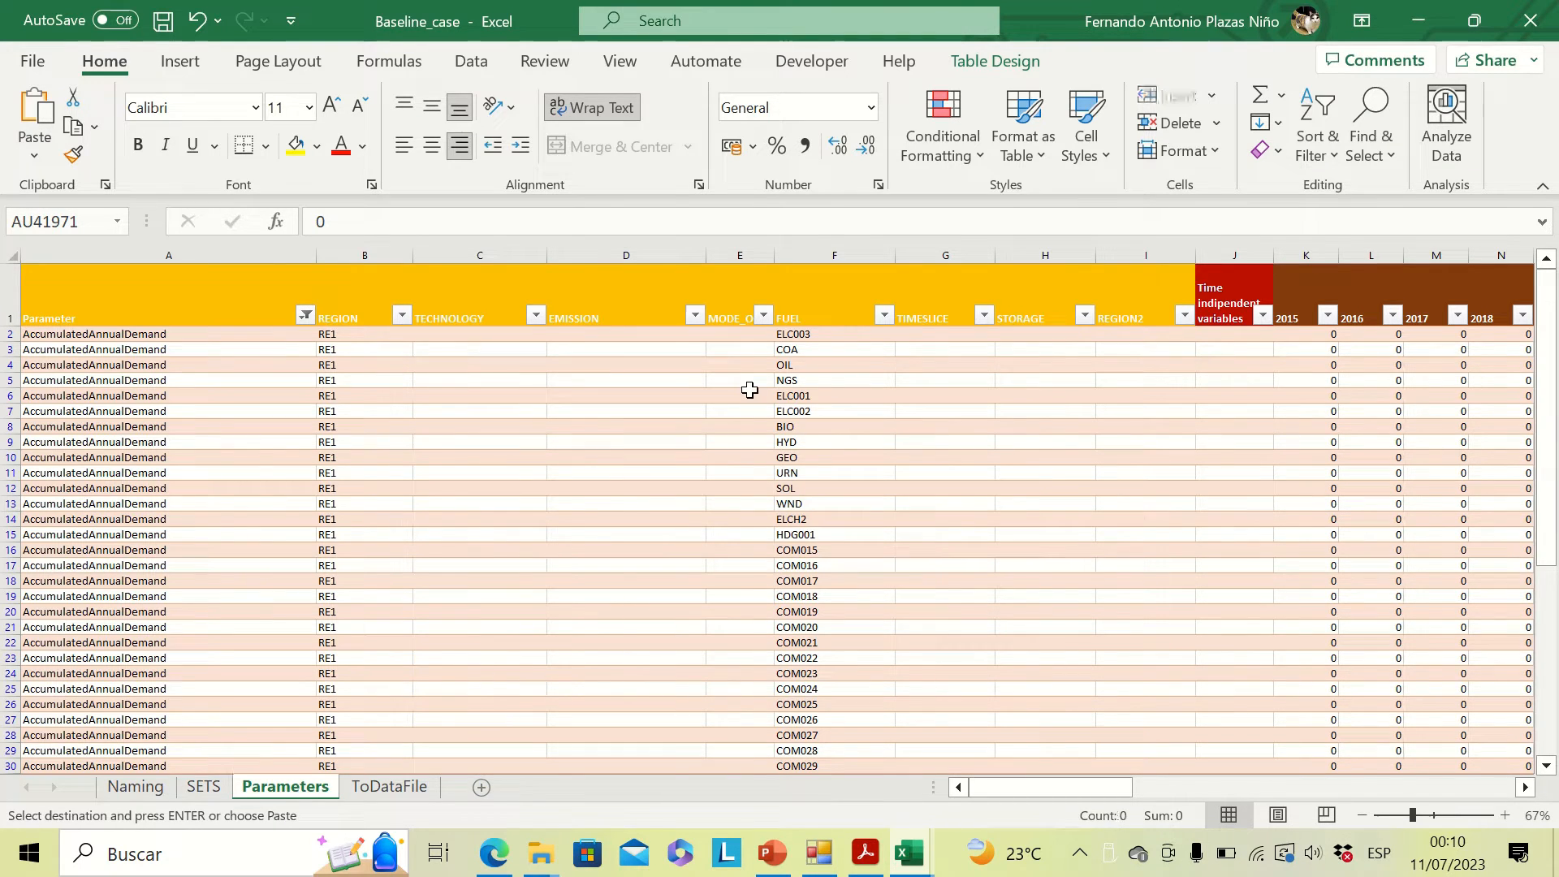
# Filter the FUEL column to show only the HDG001 commodity.
pyautogui.click(884, 316)
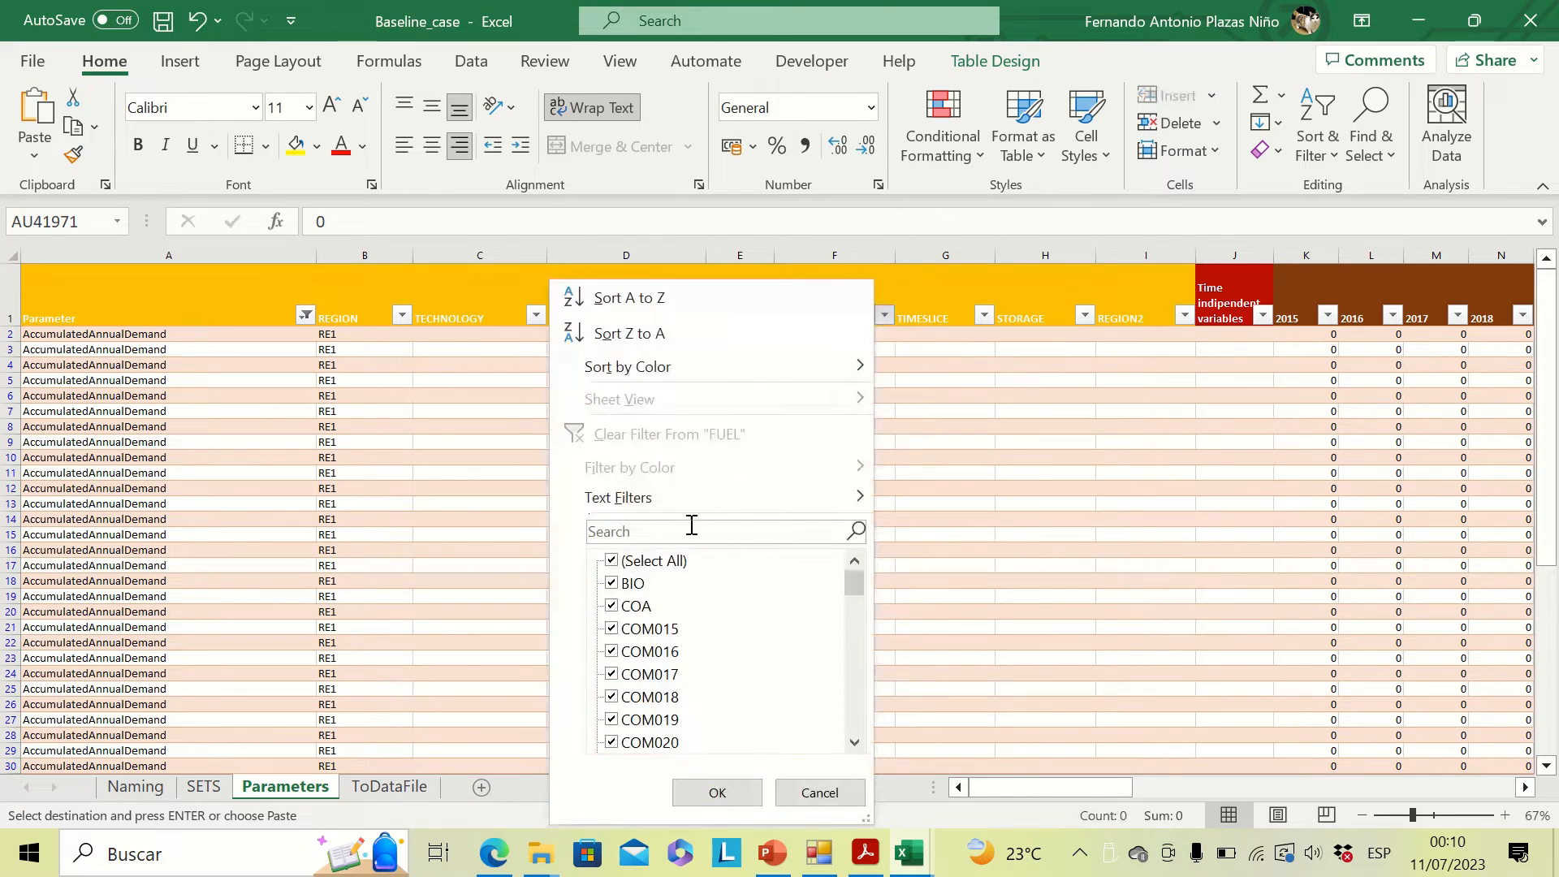
pyautogui.click(613, 531)
pyautogui.write('hdg001')
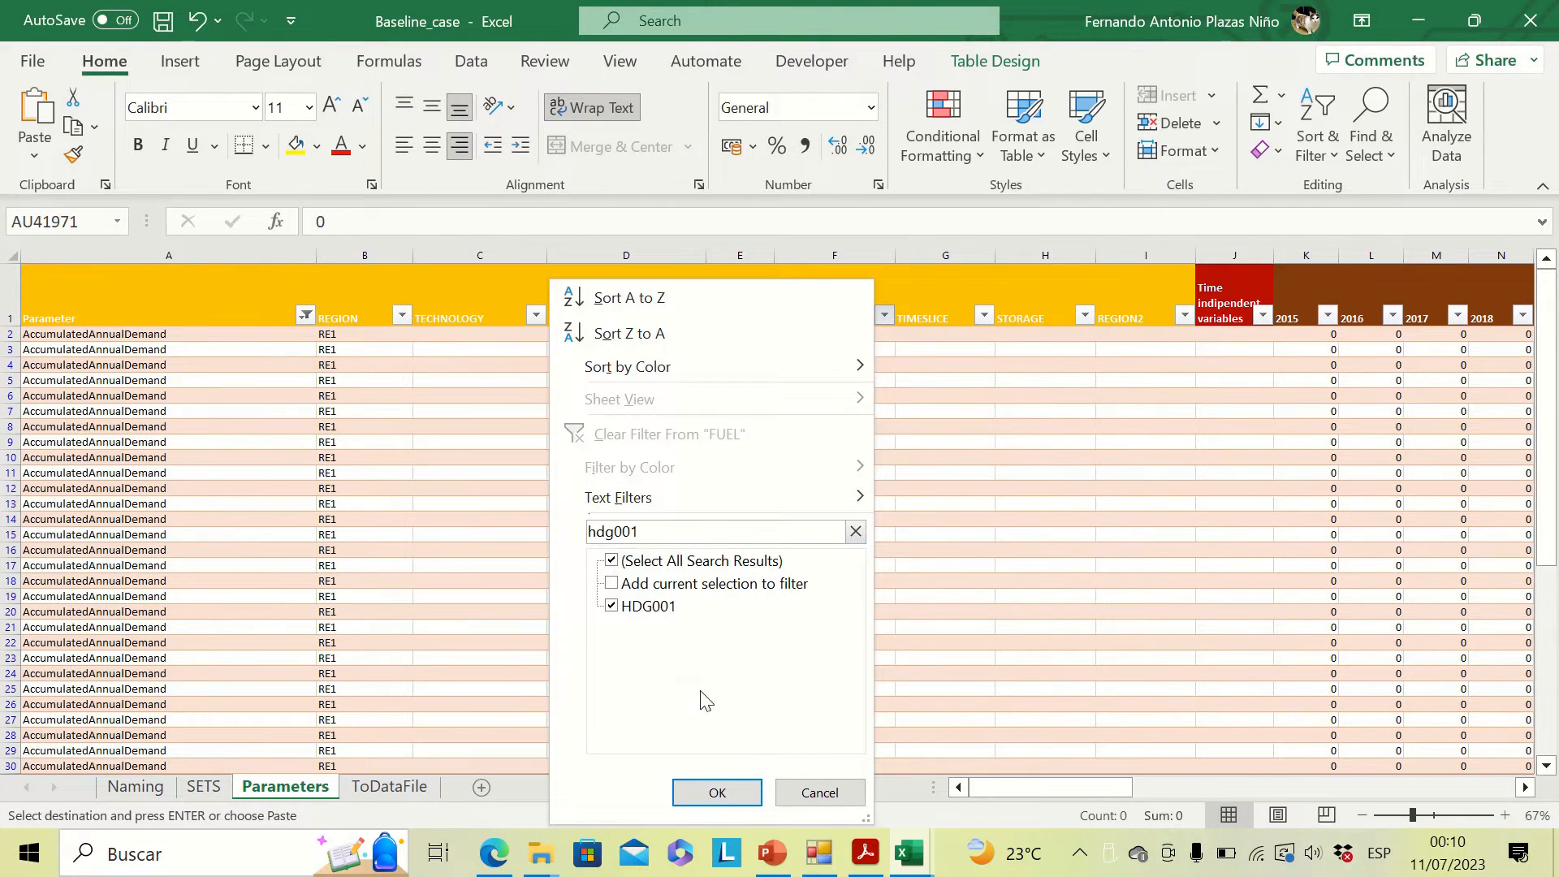
pyautogui.click(717, 793)
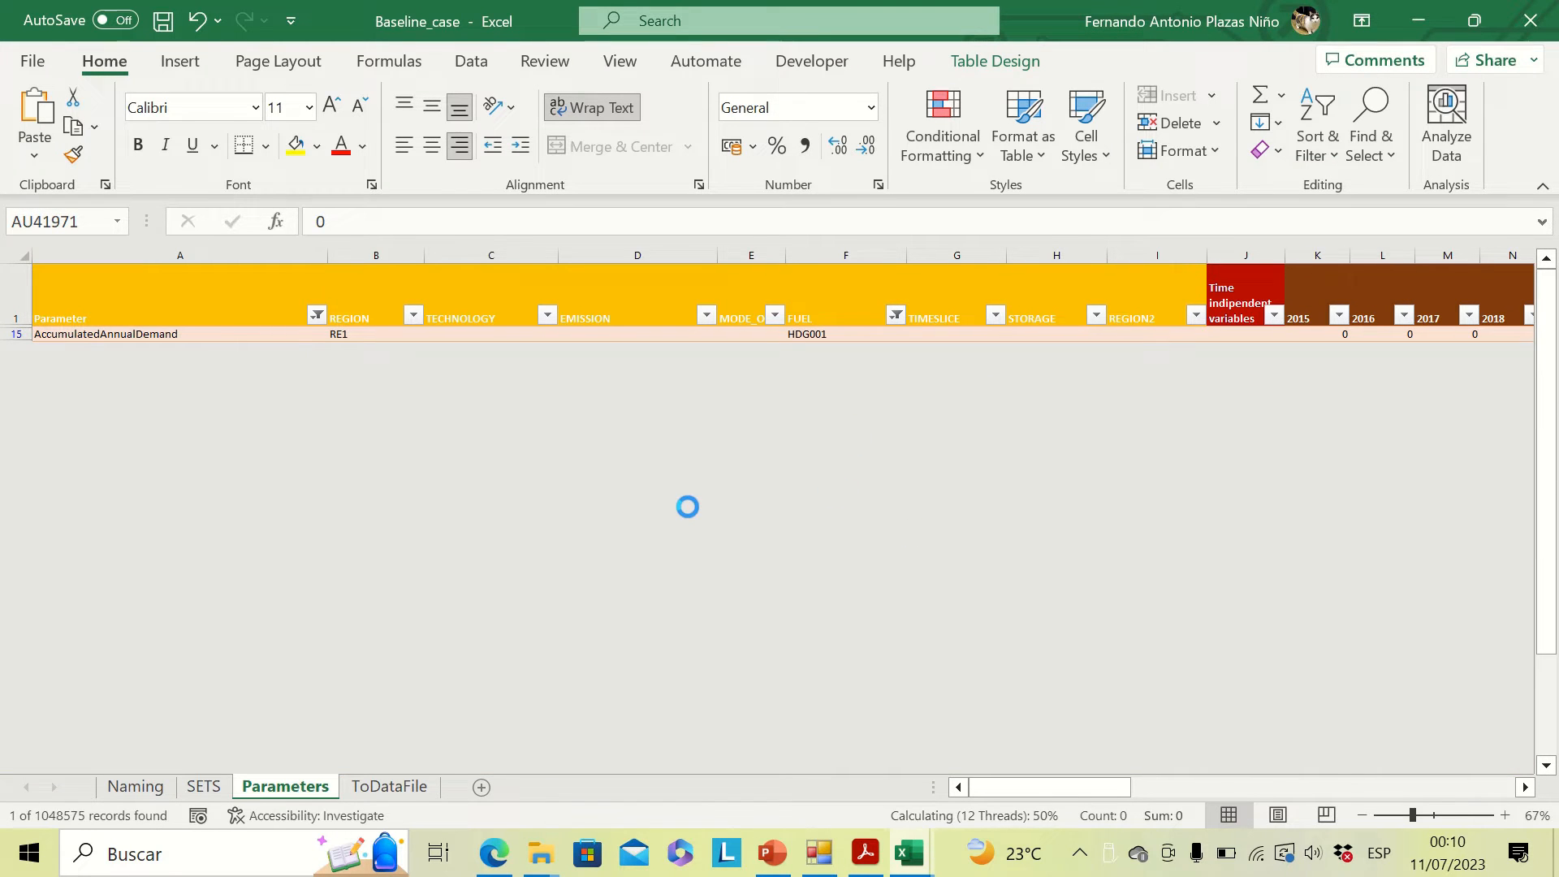
pyautogui.hotkey('ctrl', 'c')
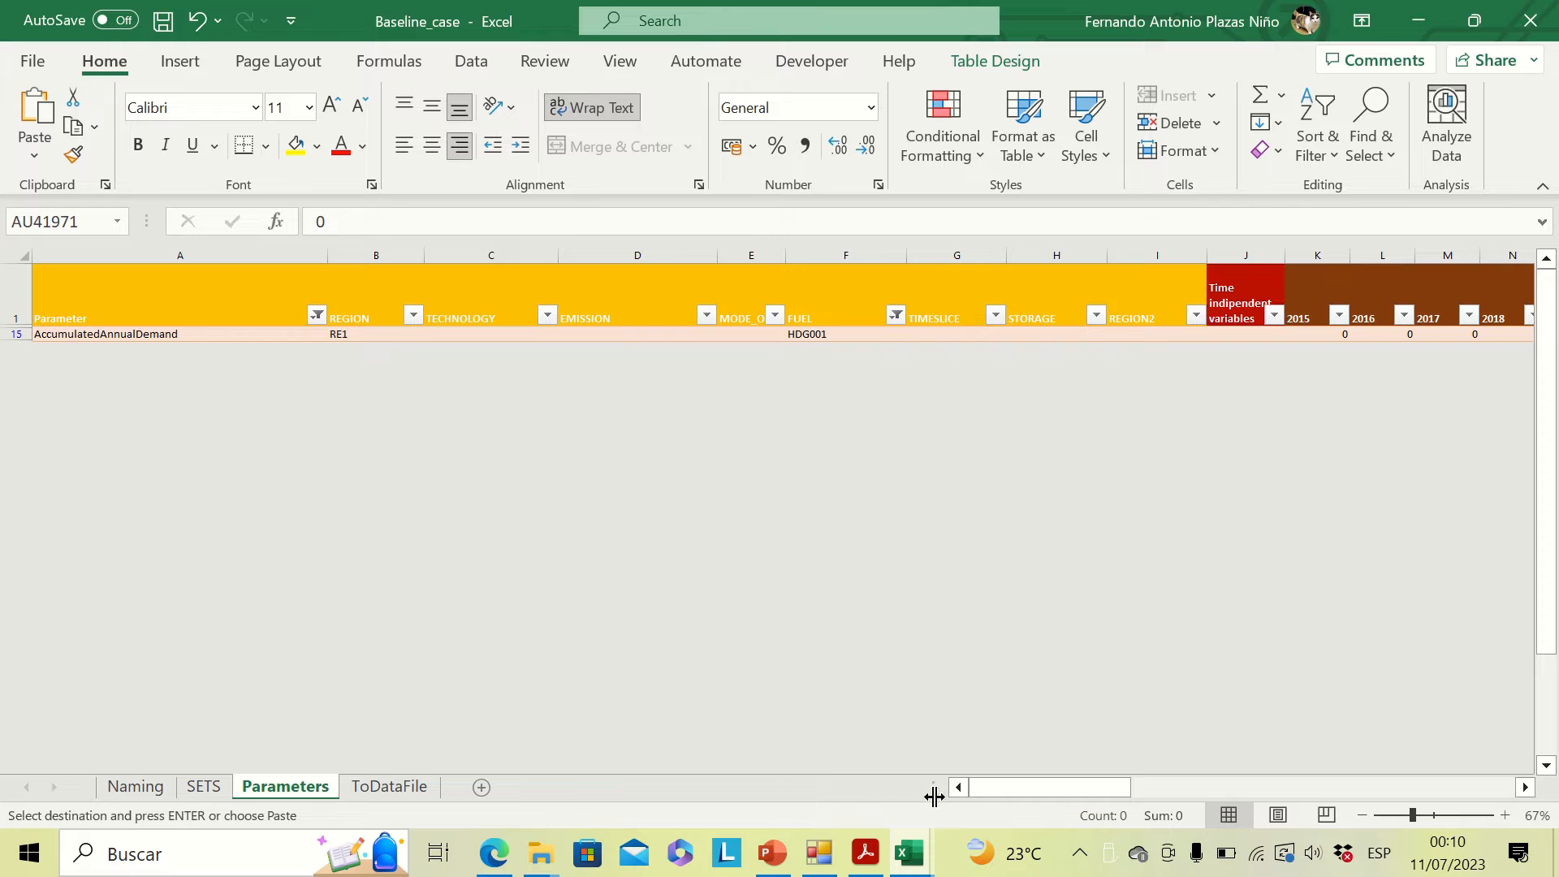
# Check the hydrogen demand instructions in the PDF guide and return to the copied Demand row in the Data_preparation_H2 workbook.
pyautogui.moveTo(865, 848)
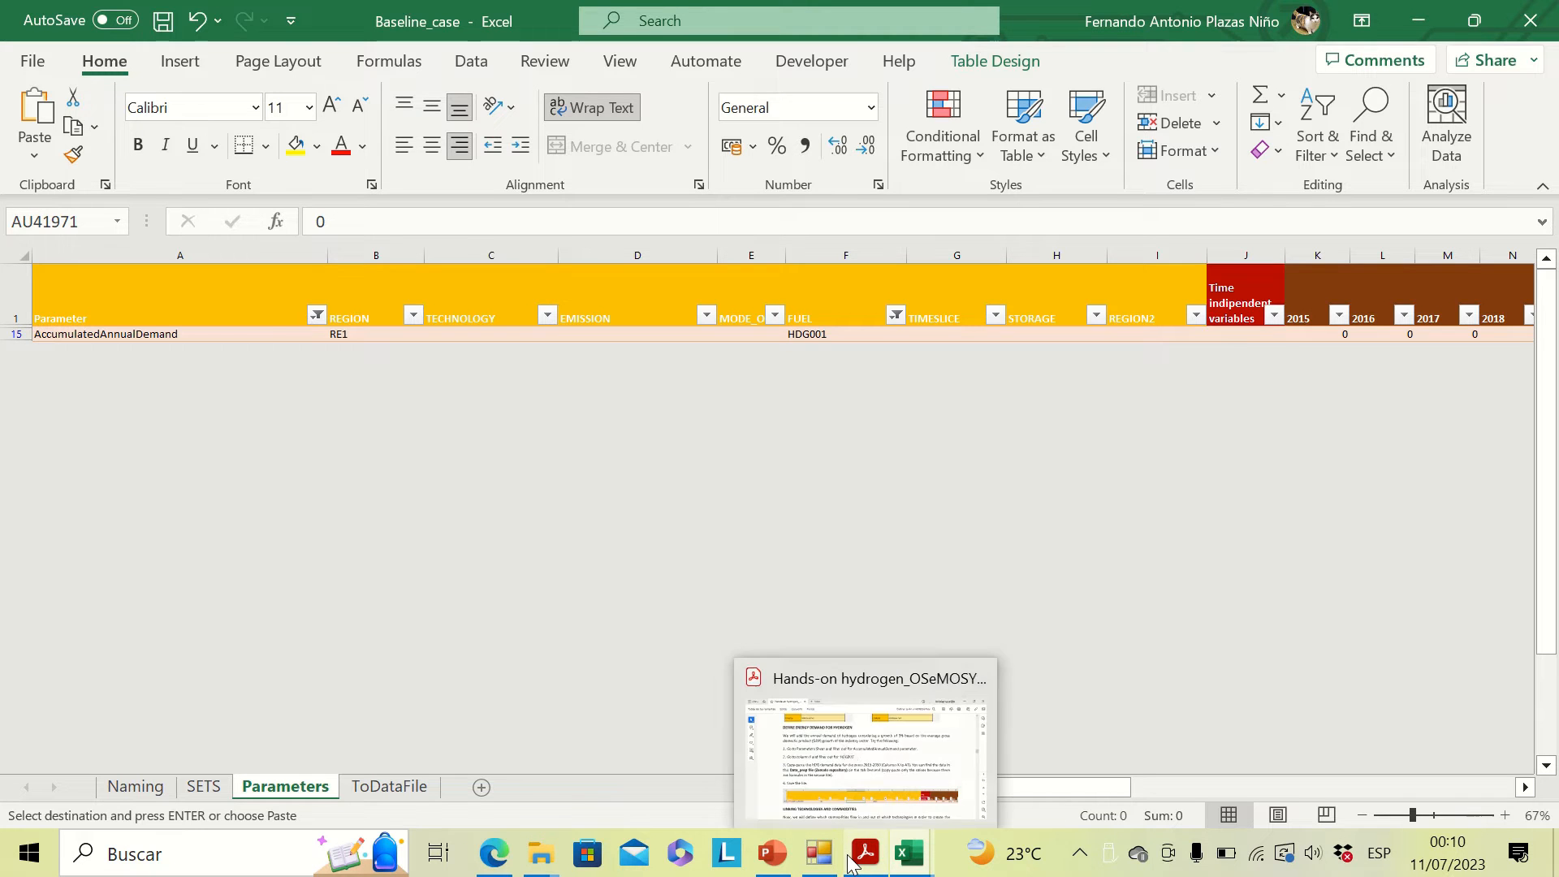
pyautogui.click(845, 744)
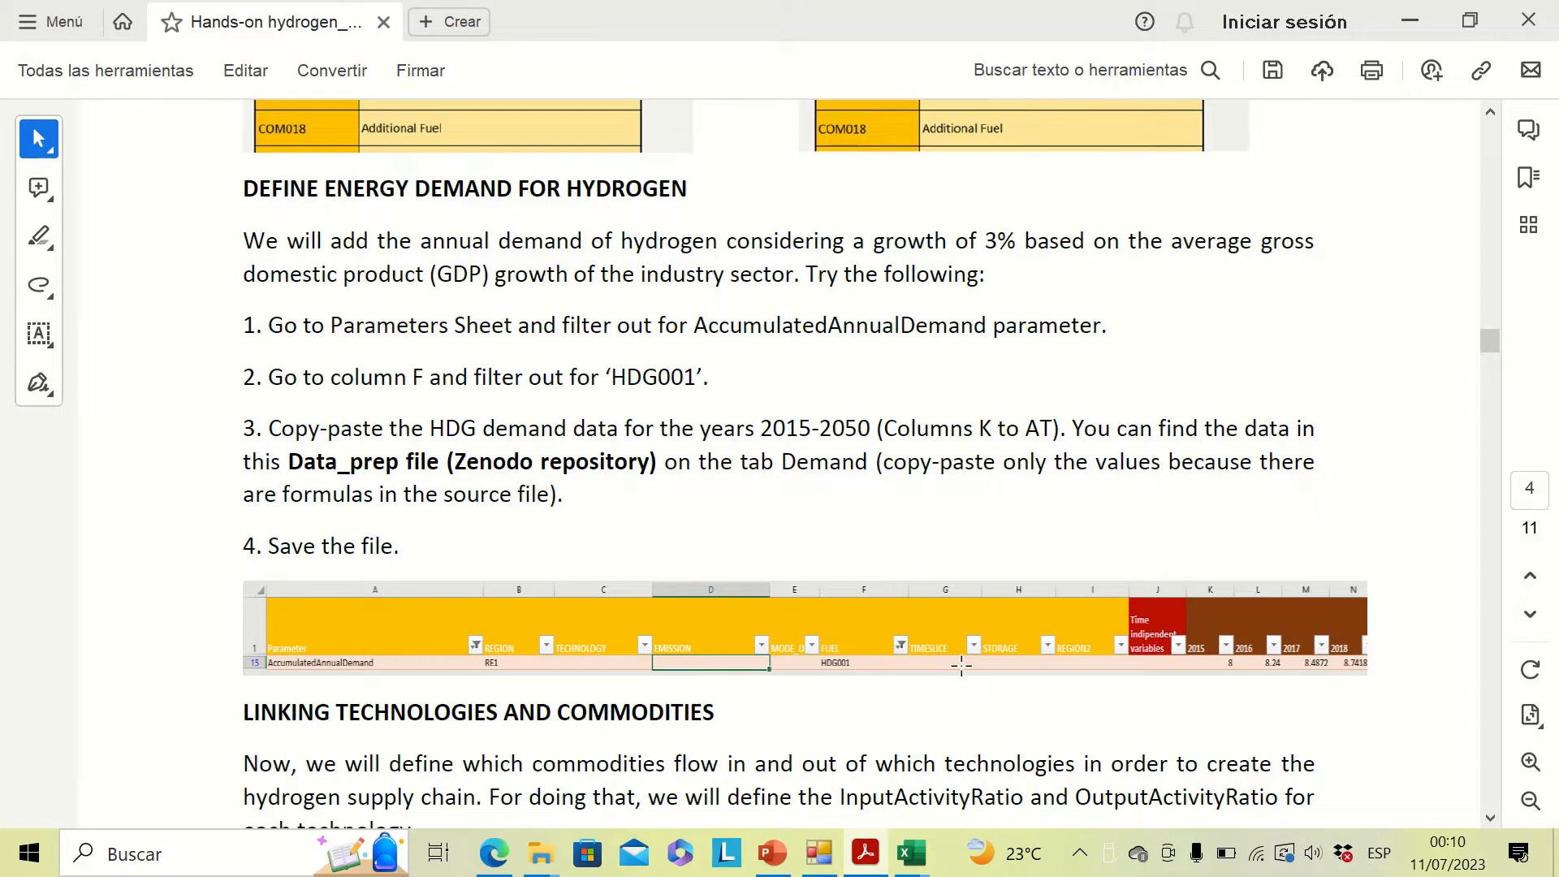
pyautogui.moveTo(911, 852)
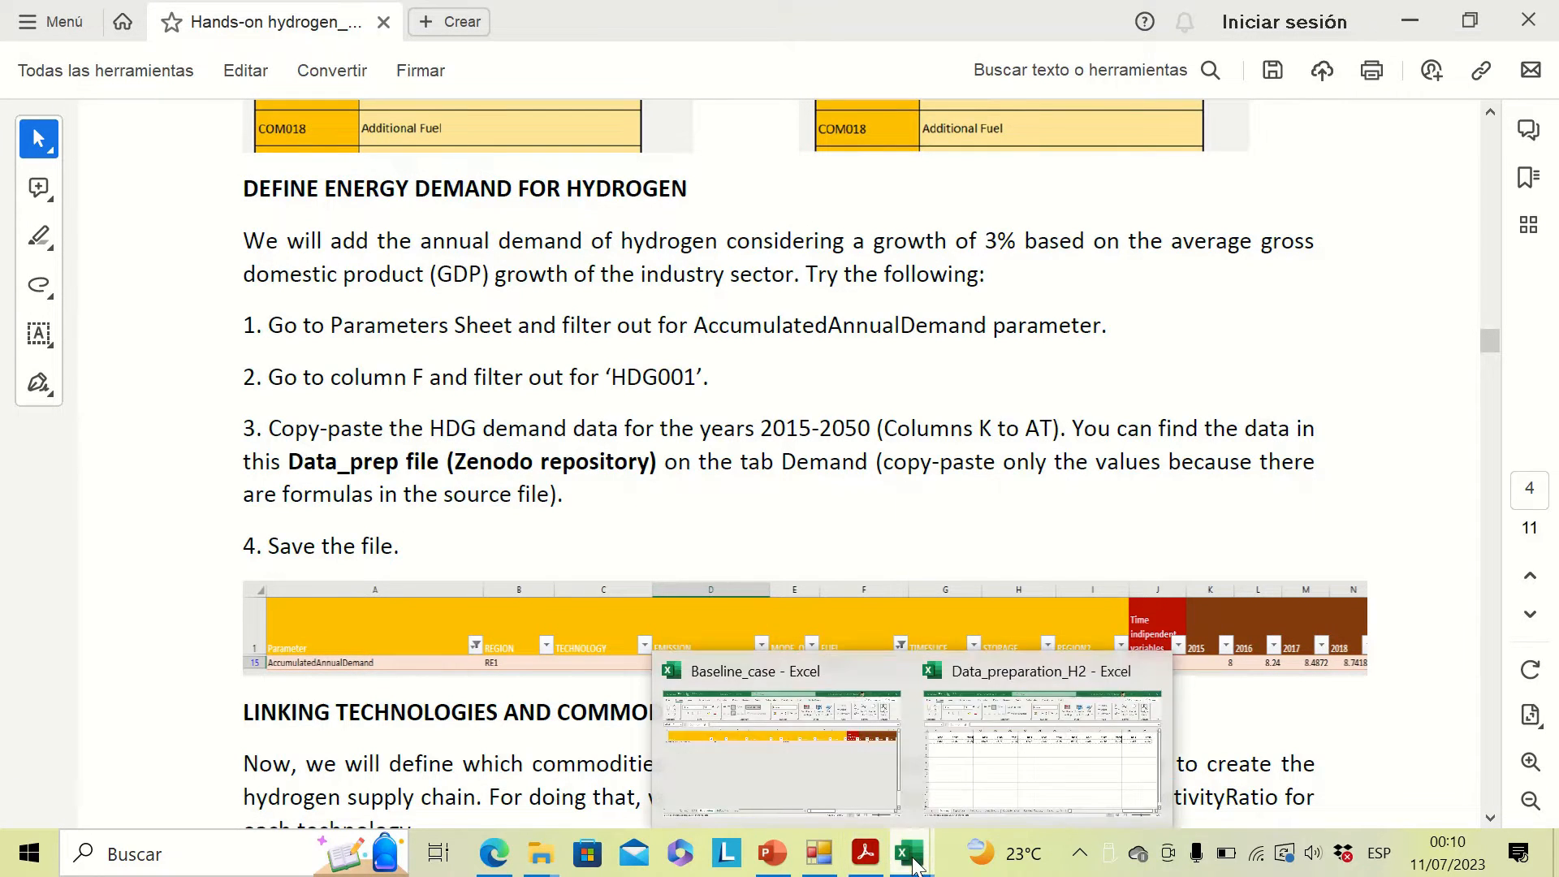
pyautogui.click(1016, 767)
pyautogui.hotkey('ctrl', 'v')
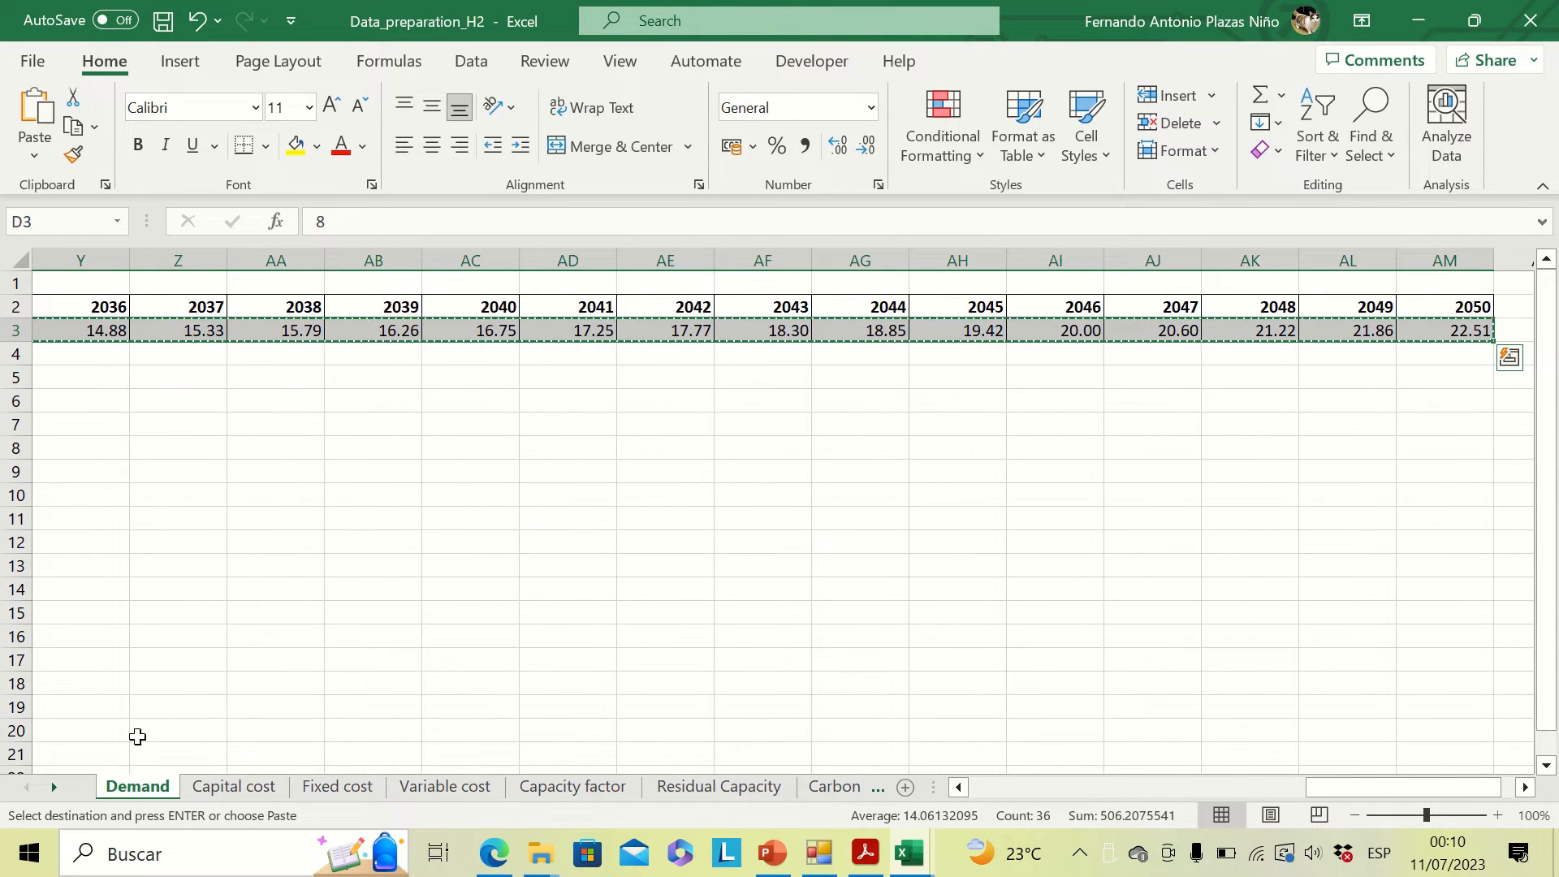
# Paste the copied HDG demand as values only into the HDG001 row of Baseline_case, starting at the 2015 column.
pyautogui.moveTo(911, 852)
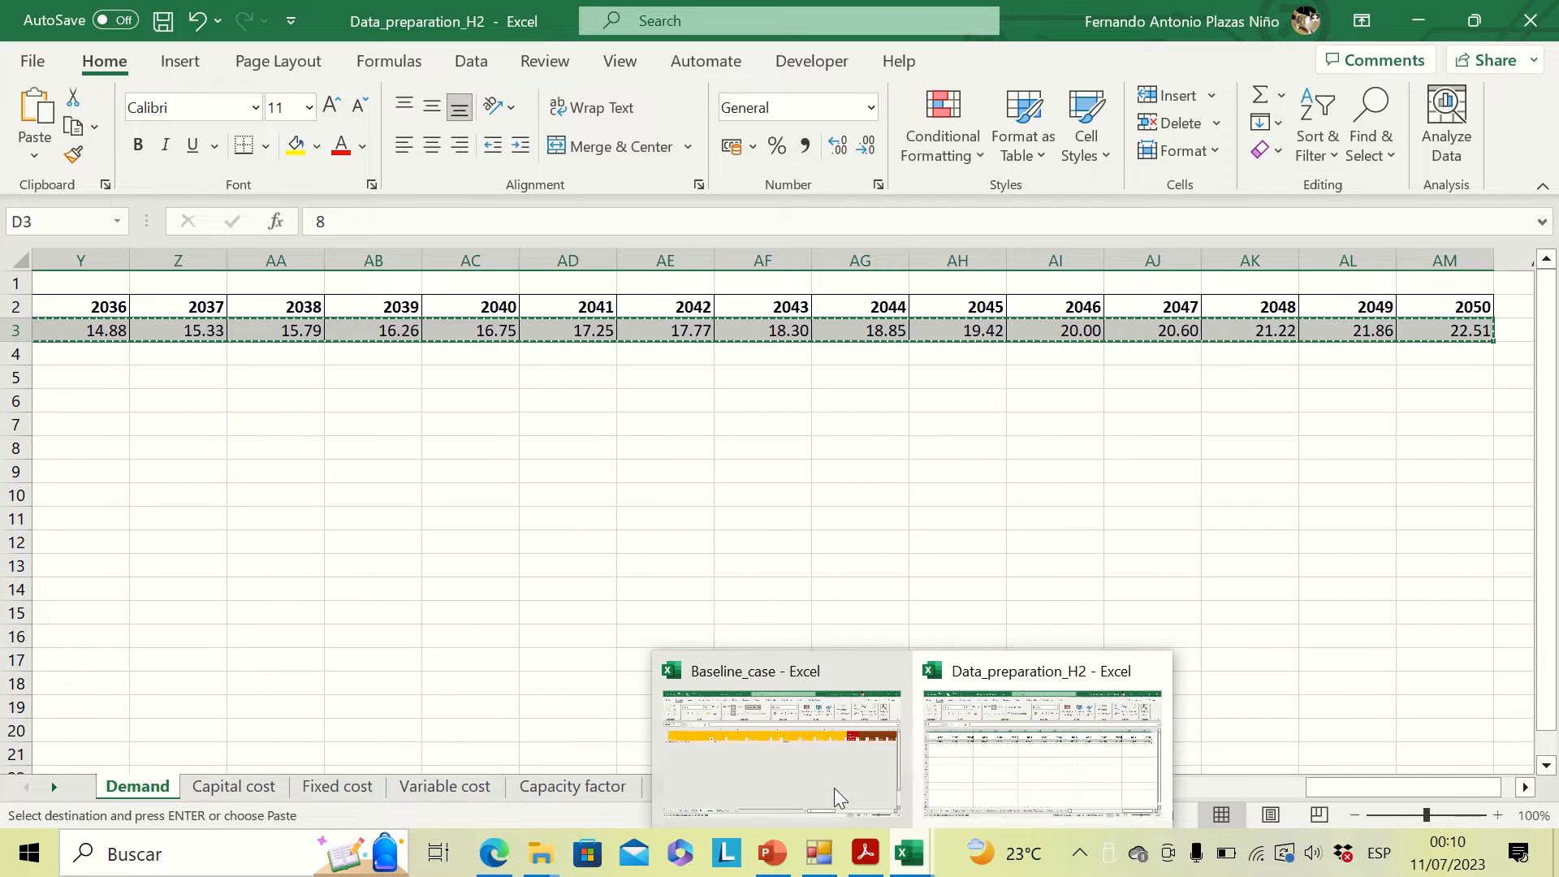
pyautogui.click(797, 748)
pyautogui.click(1329, 334)
pyautogui.rightClick(1332, 333)
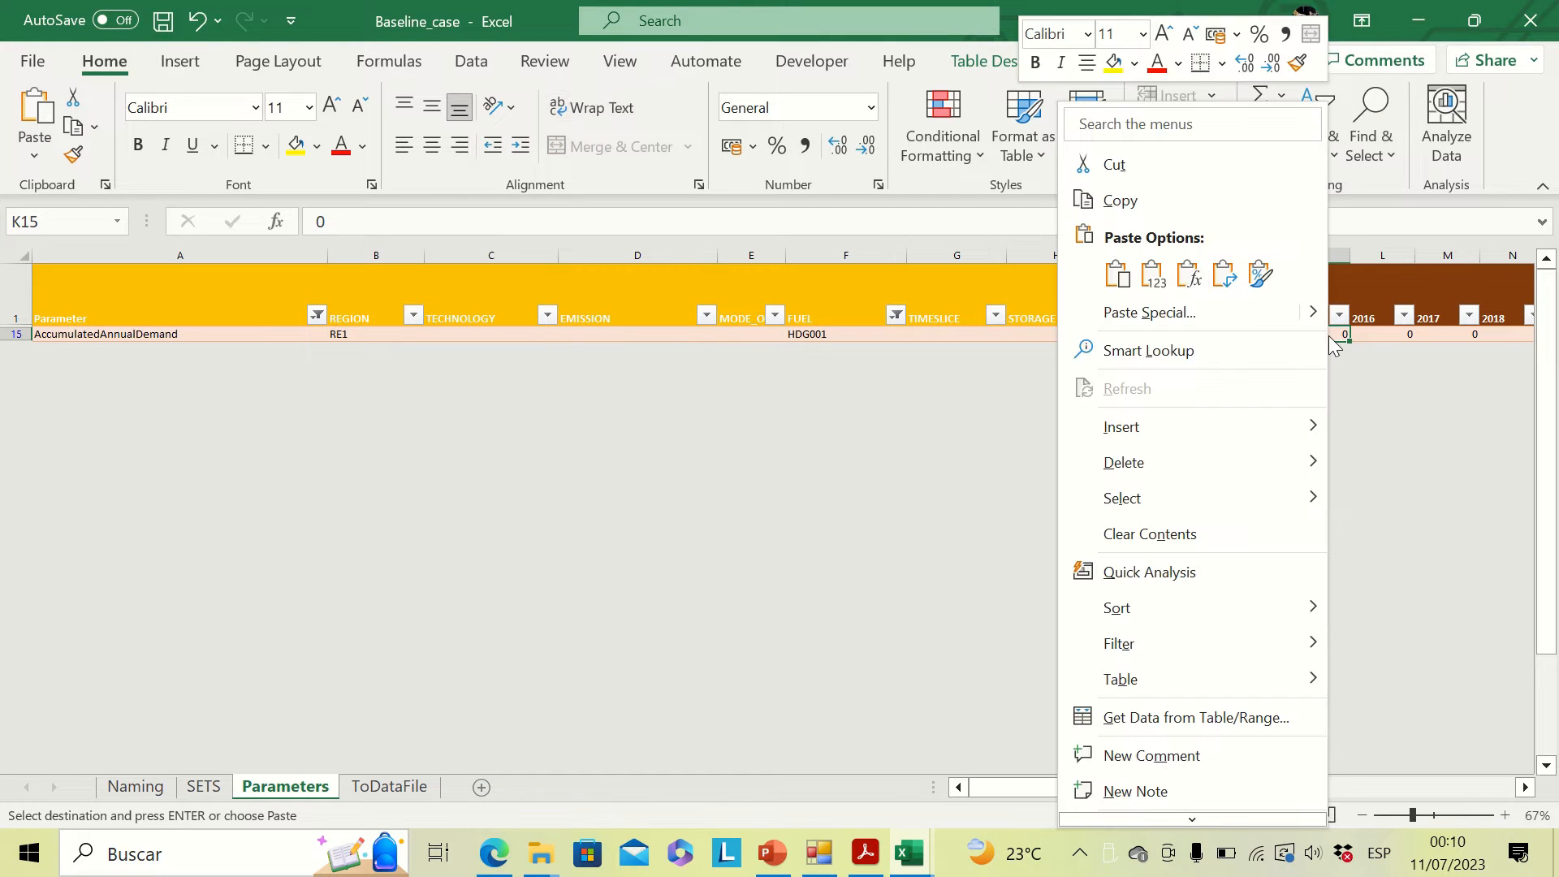
pyautogui.click(1155, 284)
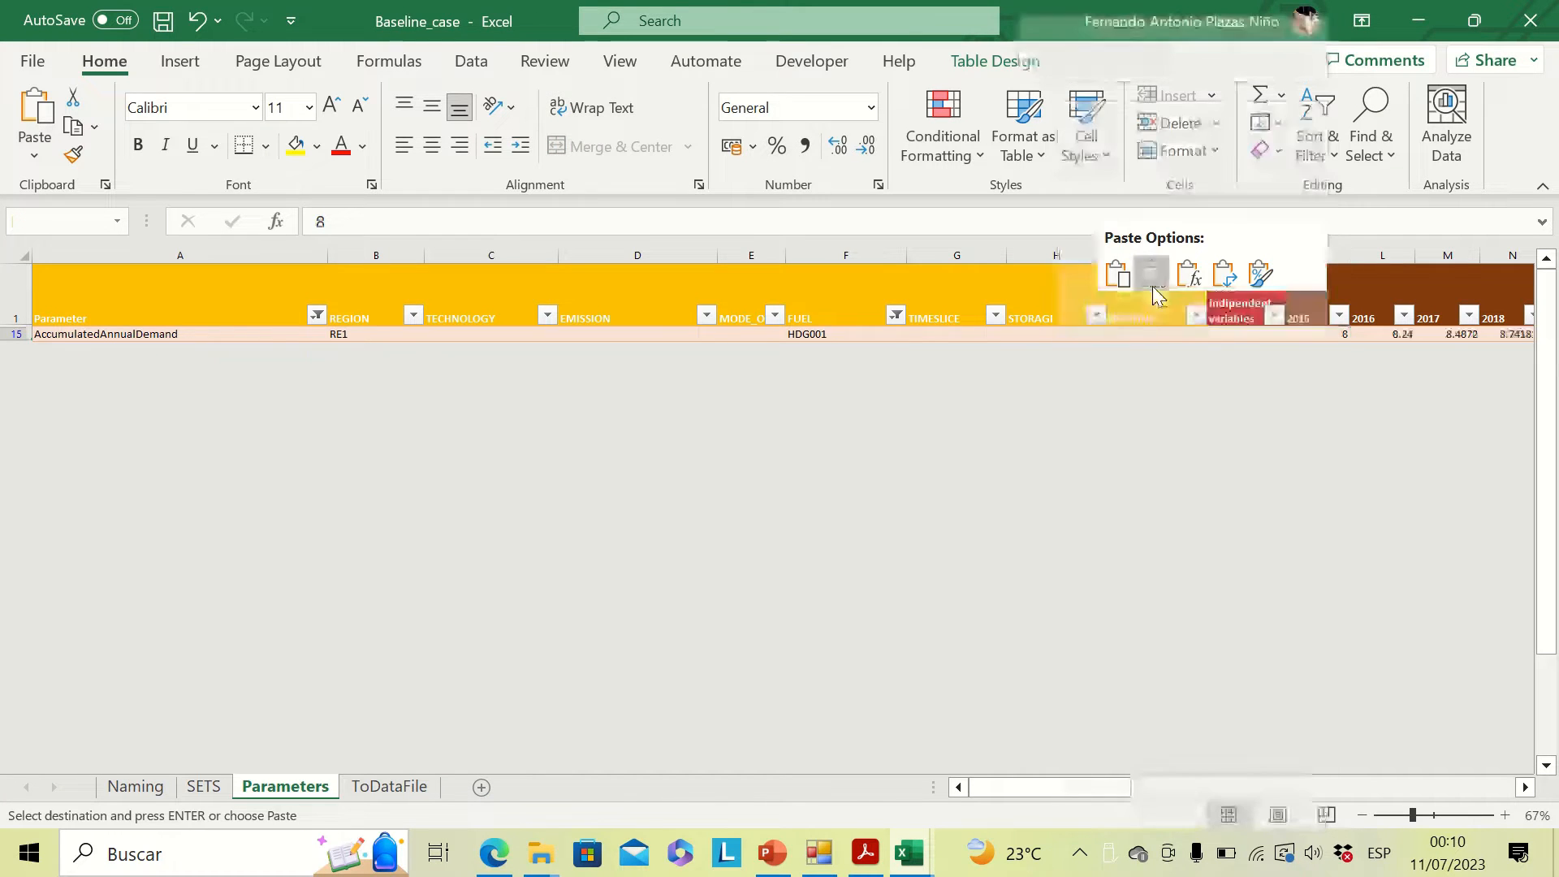
pyautogui.click(895, 334)
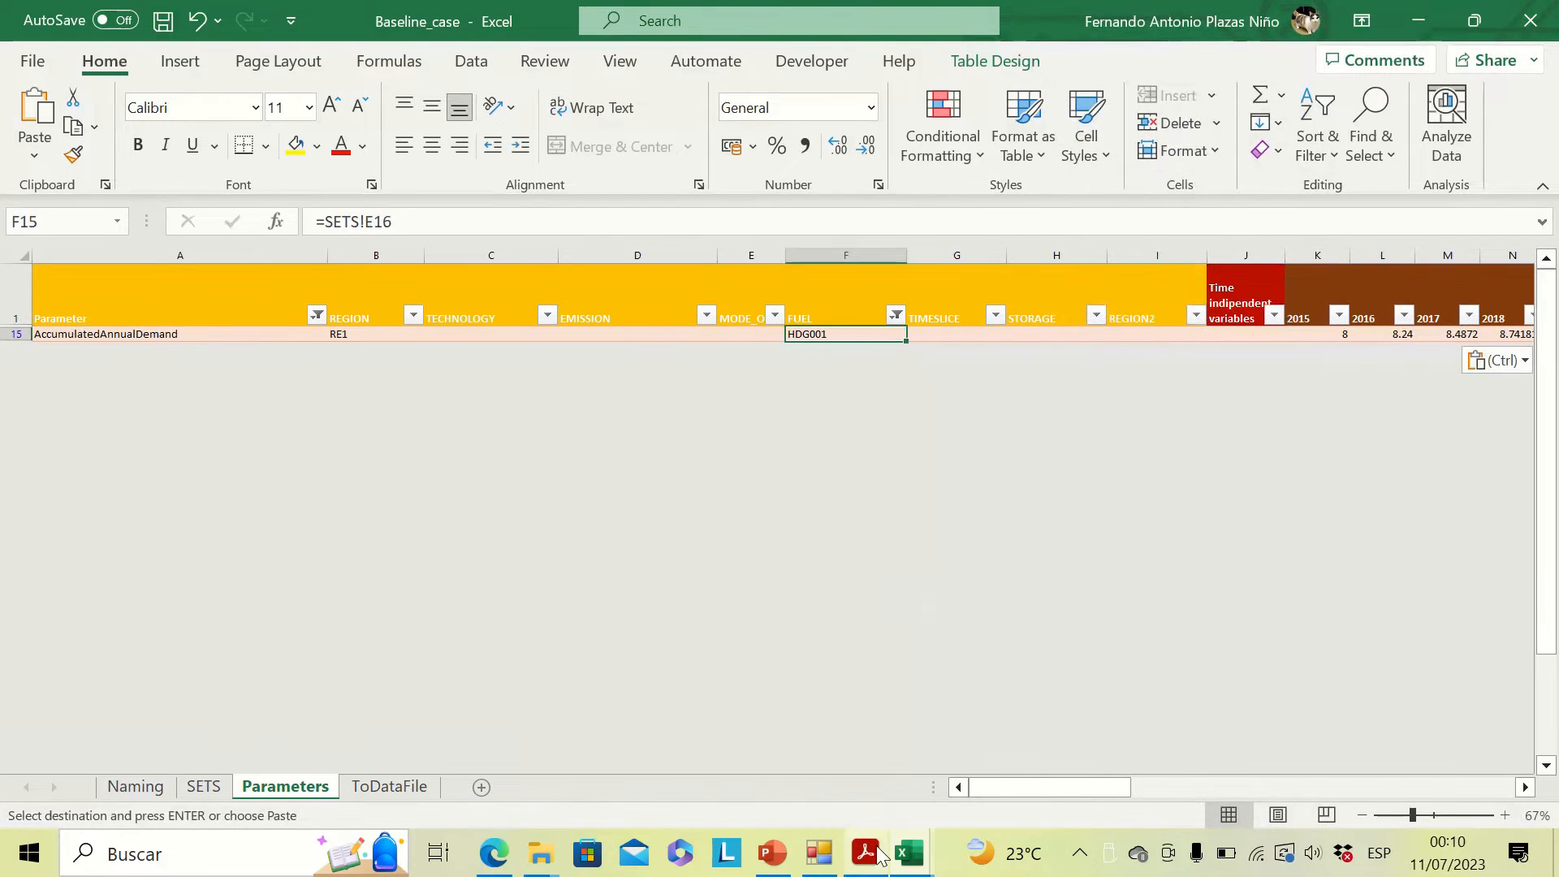
# Read the "Linking technologies and commodities" section of the PDF guide.
pyautogui.moveTo(879, 852)
pyautogui.click(879, 755)
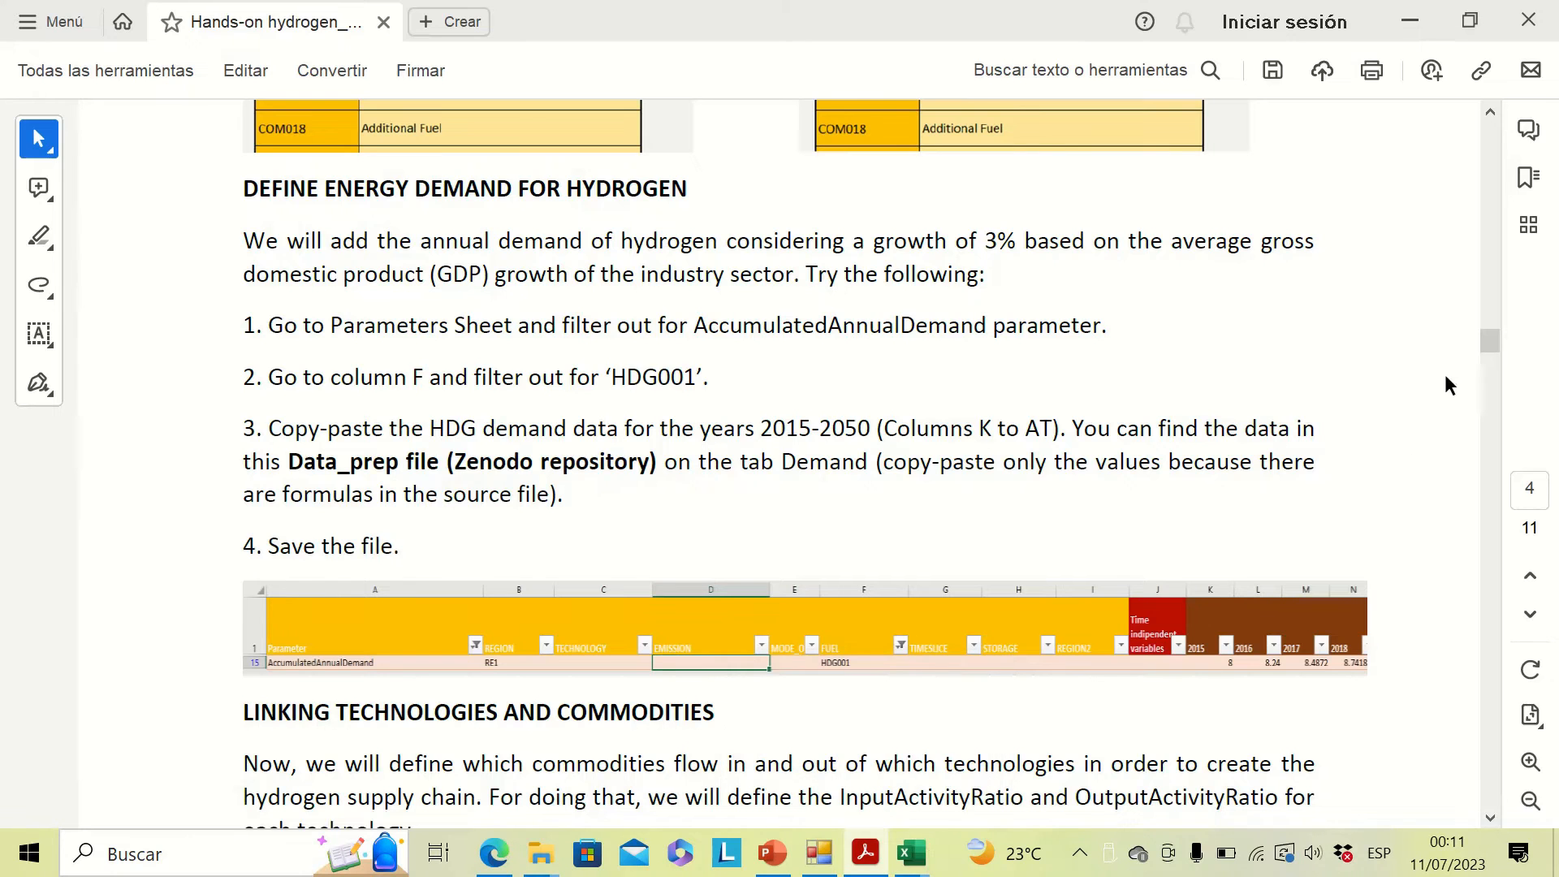
pyautogui.moveTo(1487, 333); pyautogui.dragTo(1497, 365)
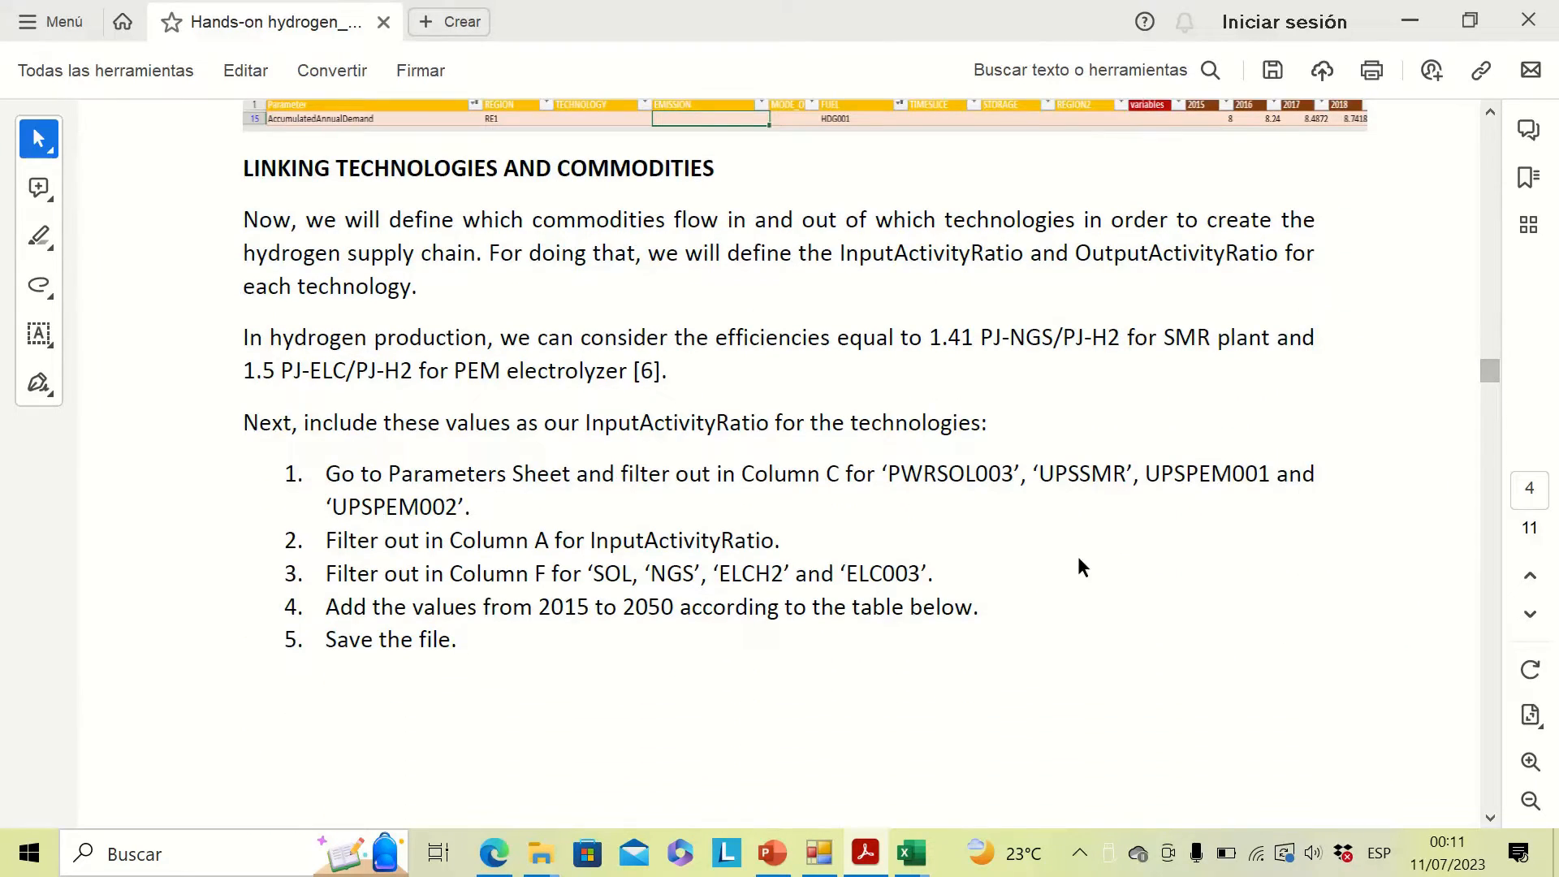
# Switch back to the Baseline_case workbook and save it.
pyautogui.moveTo(923, 861)
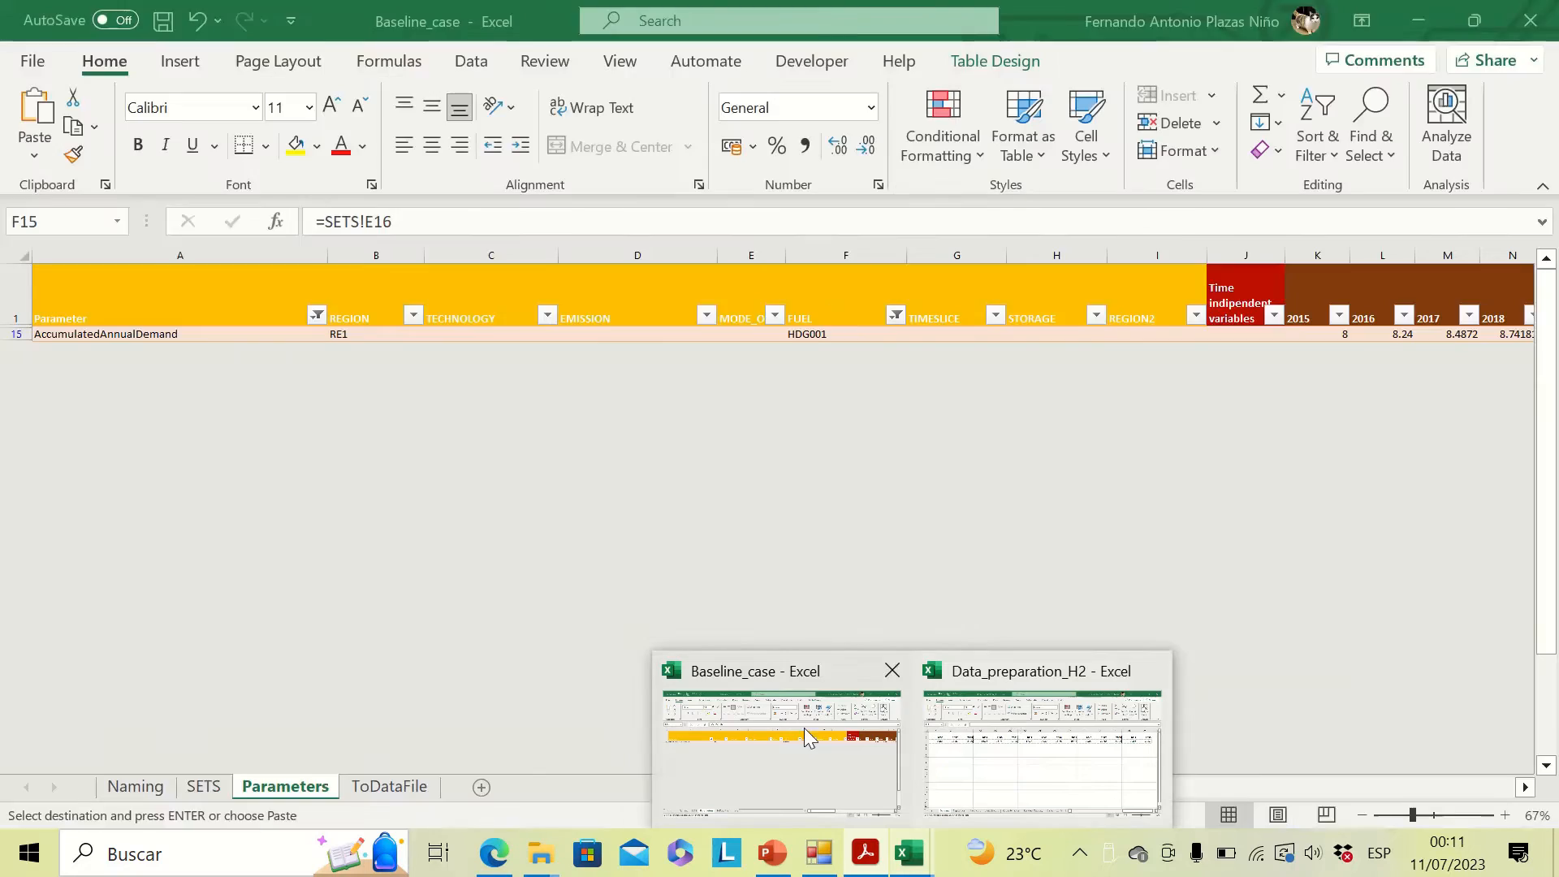
pyautogui.click(758, 729)
pyautogui.hotkey('ctrl', 'v')
pyautogui.click(163, 21)
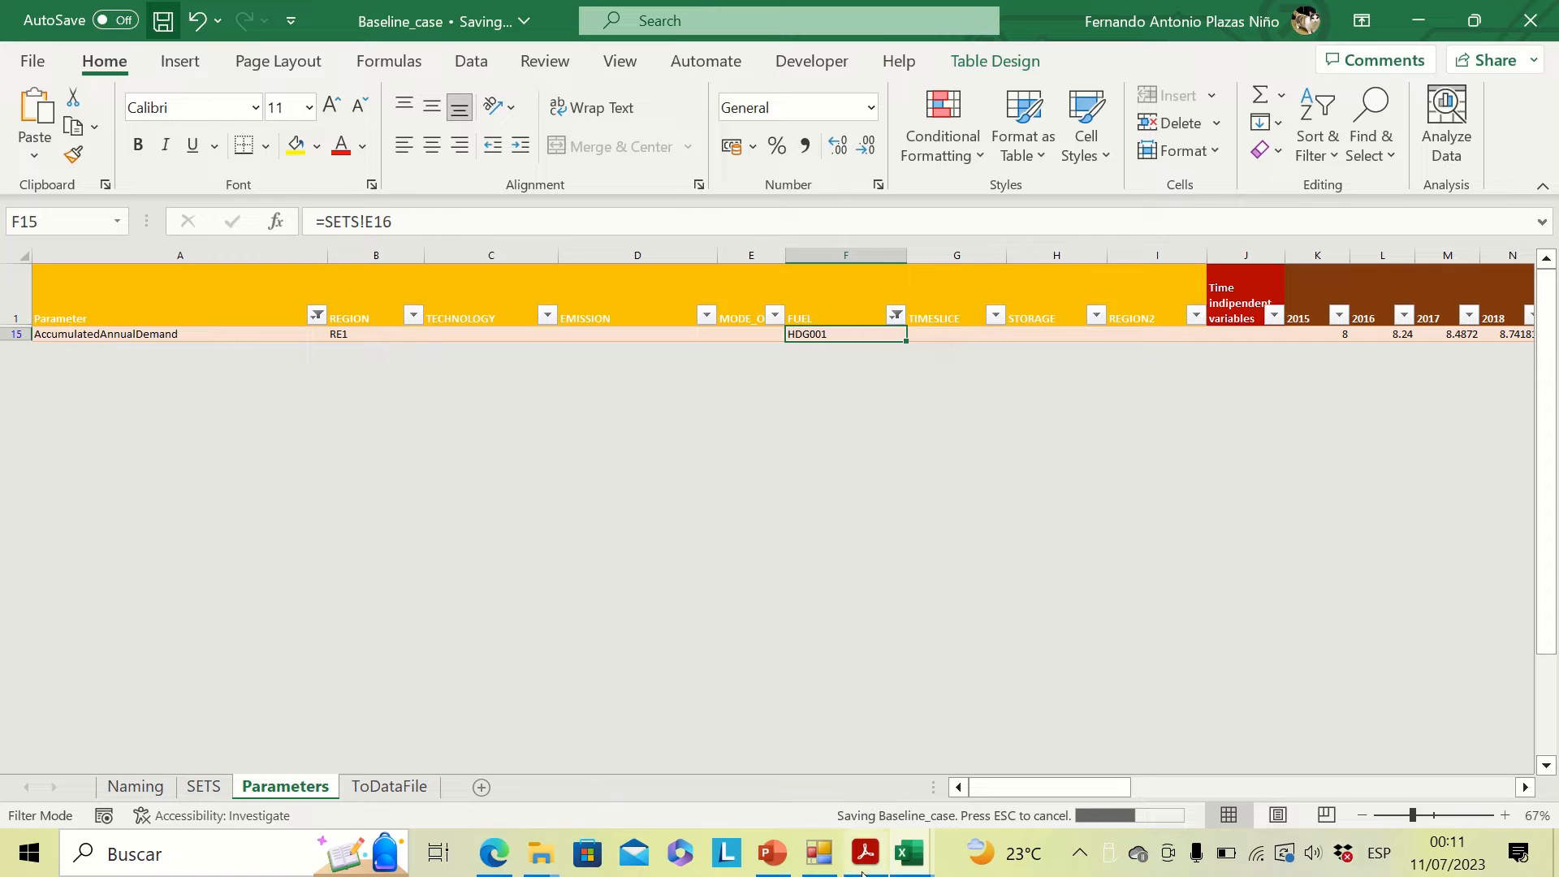
# Review the InputActivityRatio instructions in the PDF guide and show all fuels again in the FUEL column of Baseline_case.
pyautogui.moveTo(863, 872)
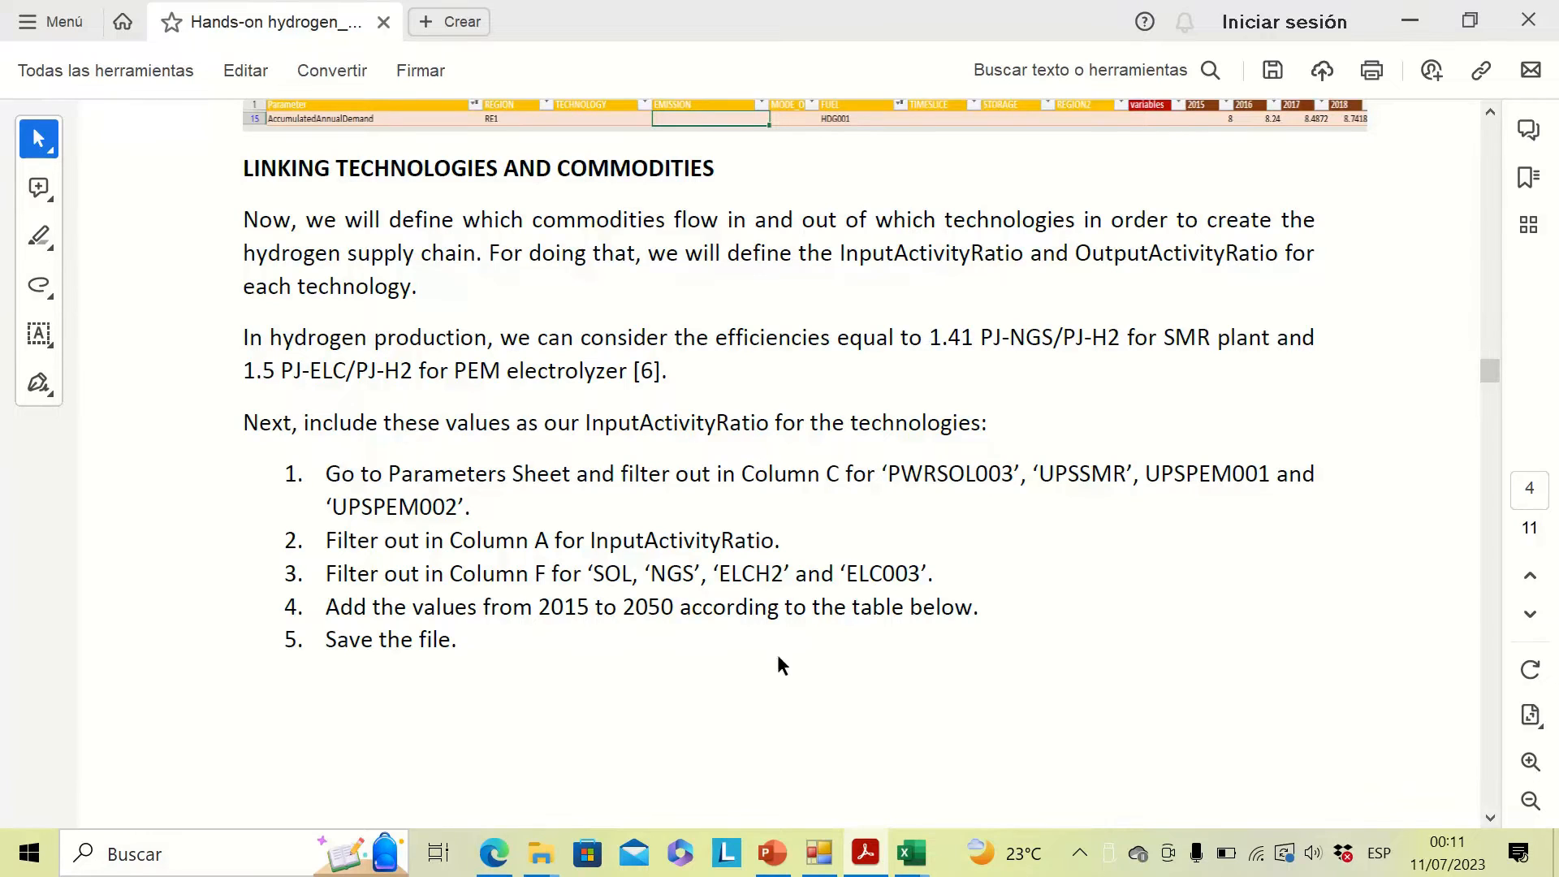
pyautogui.moveTo(911, 852)
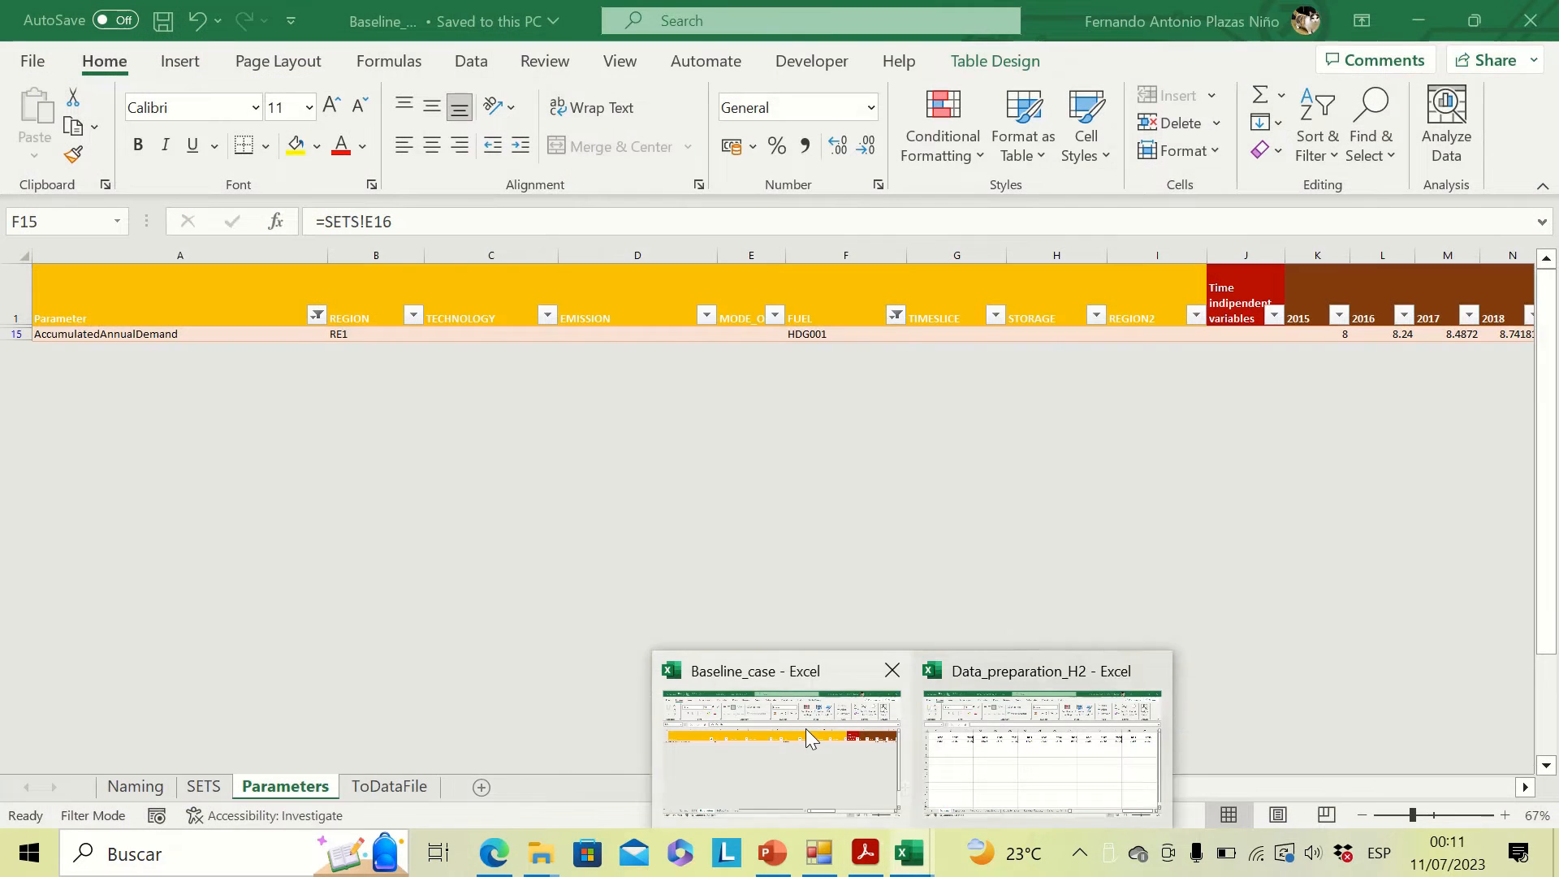
pyautogui.click(806, 729)
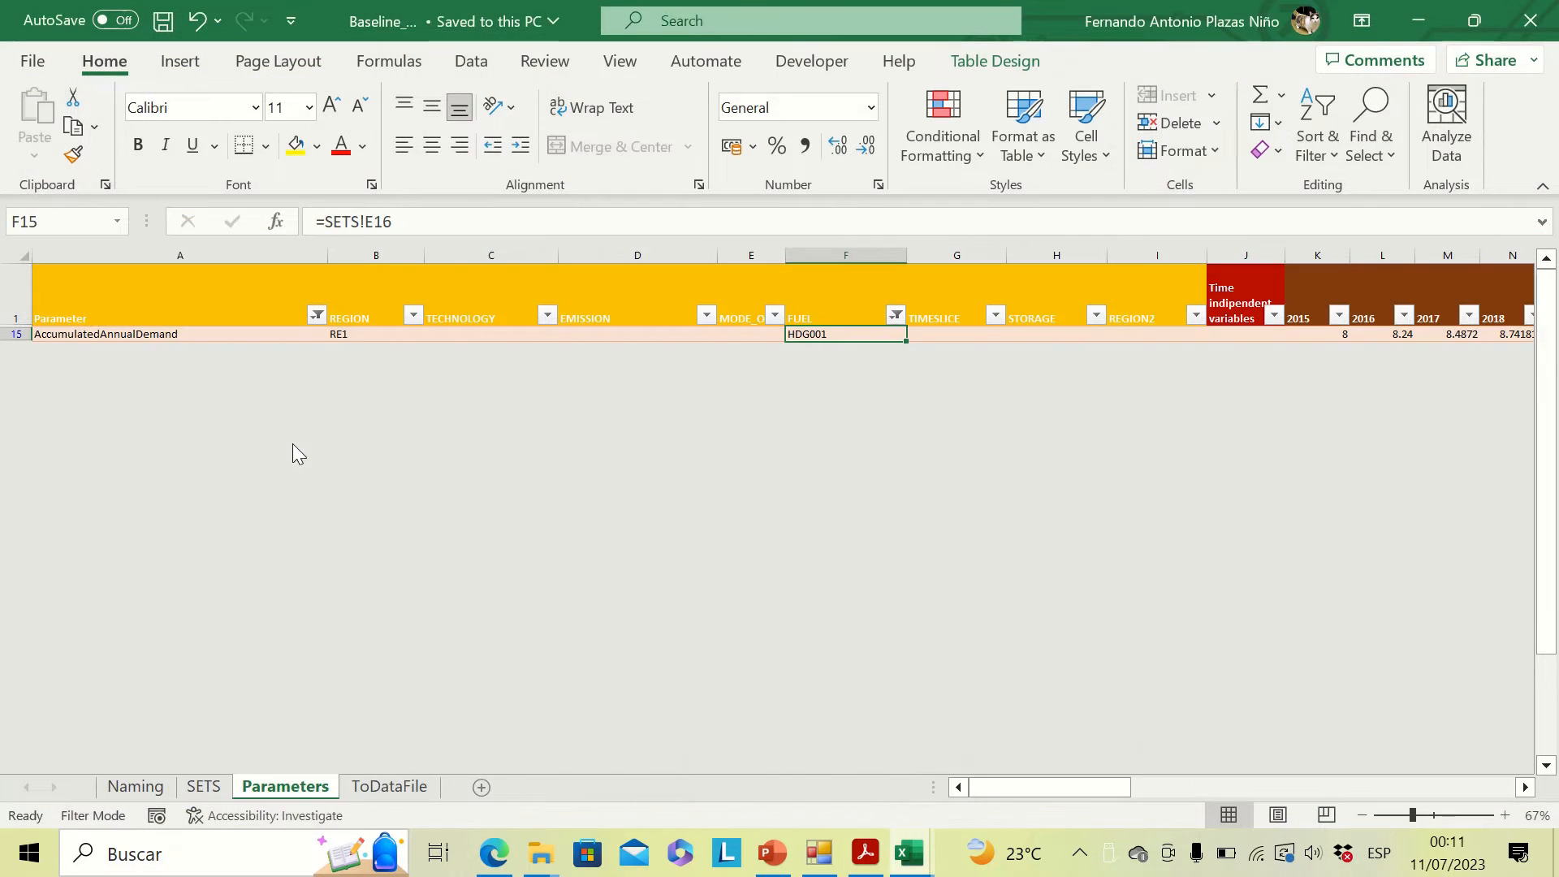
pyautogui.click(318, 315)
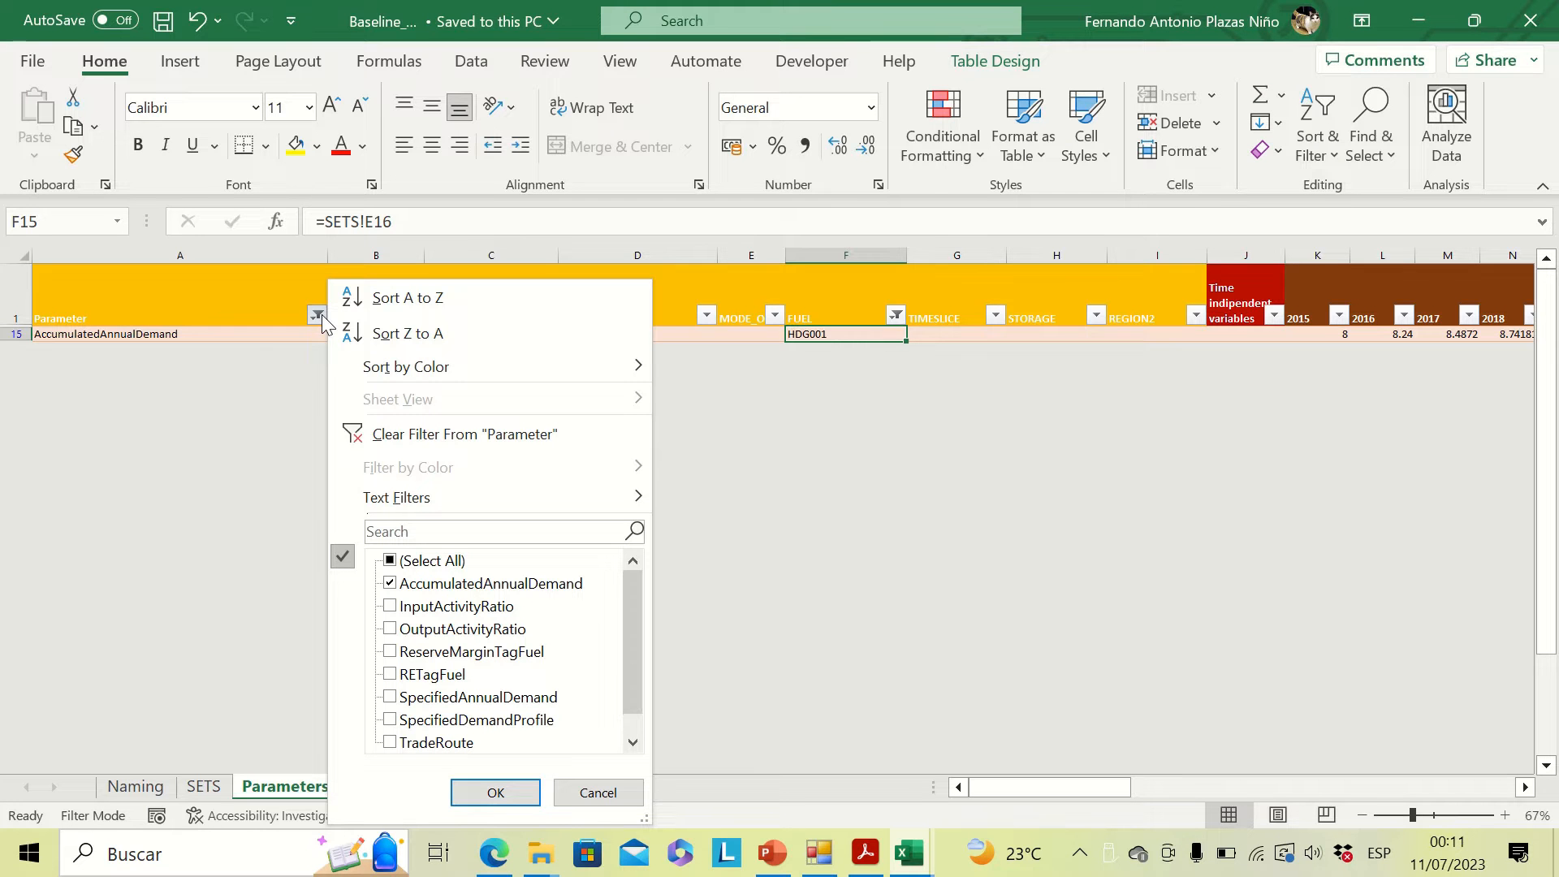
pyautogui.click(885, 333)
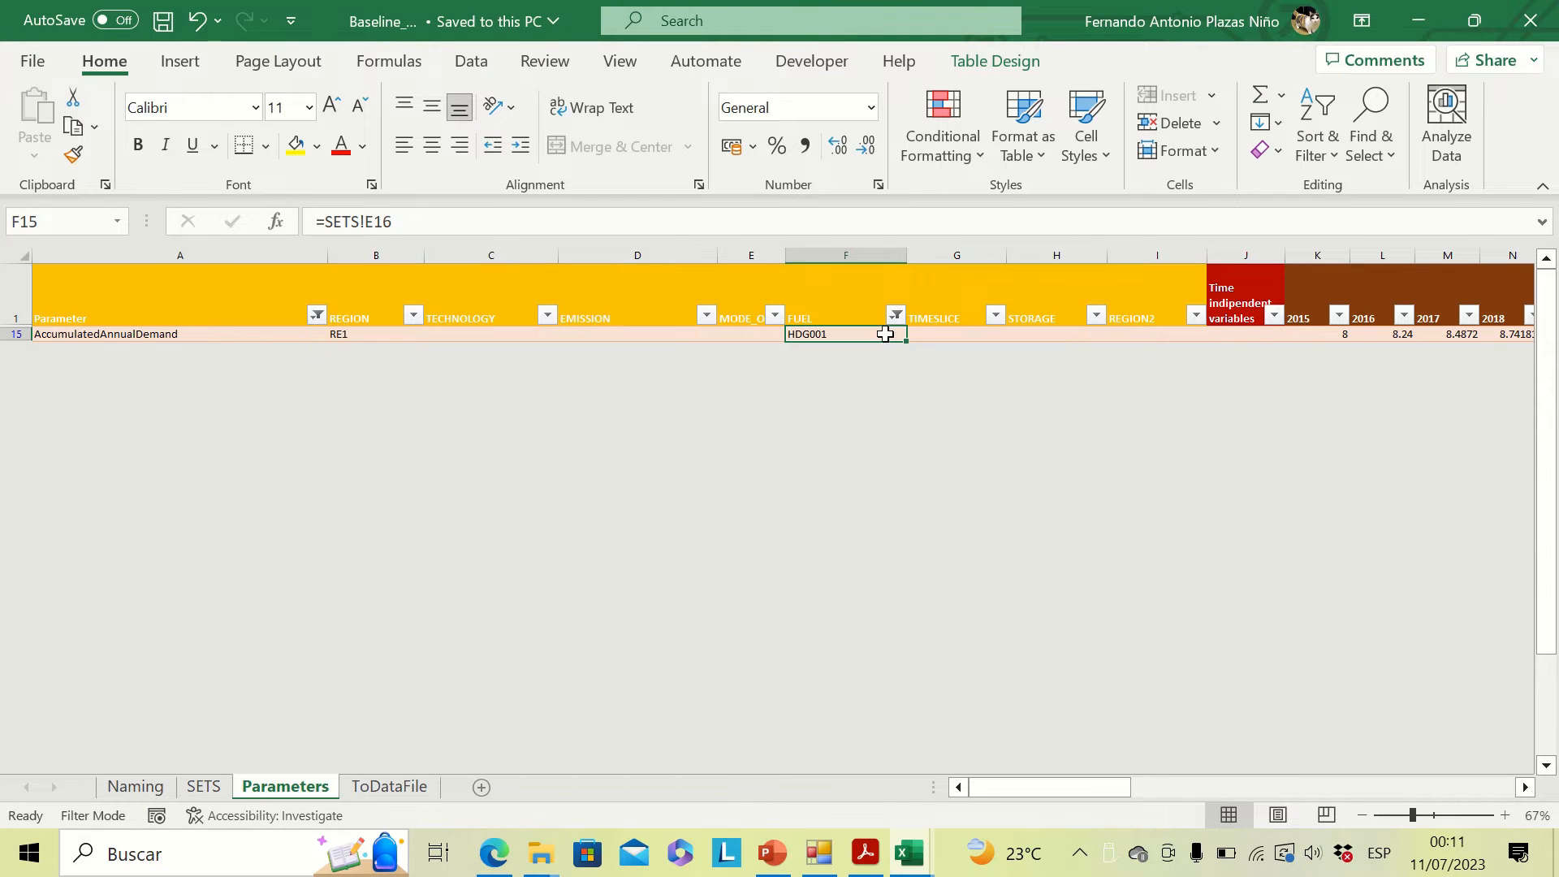
pyautogui.click(896, 315)
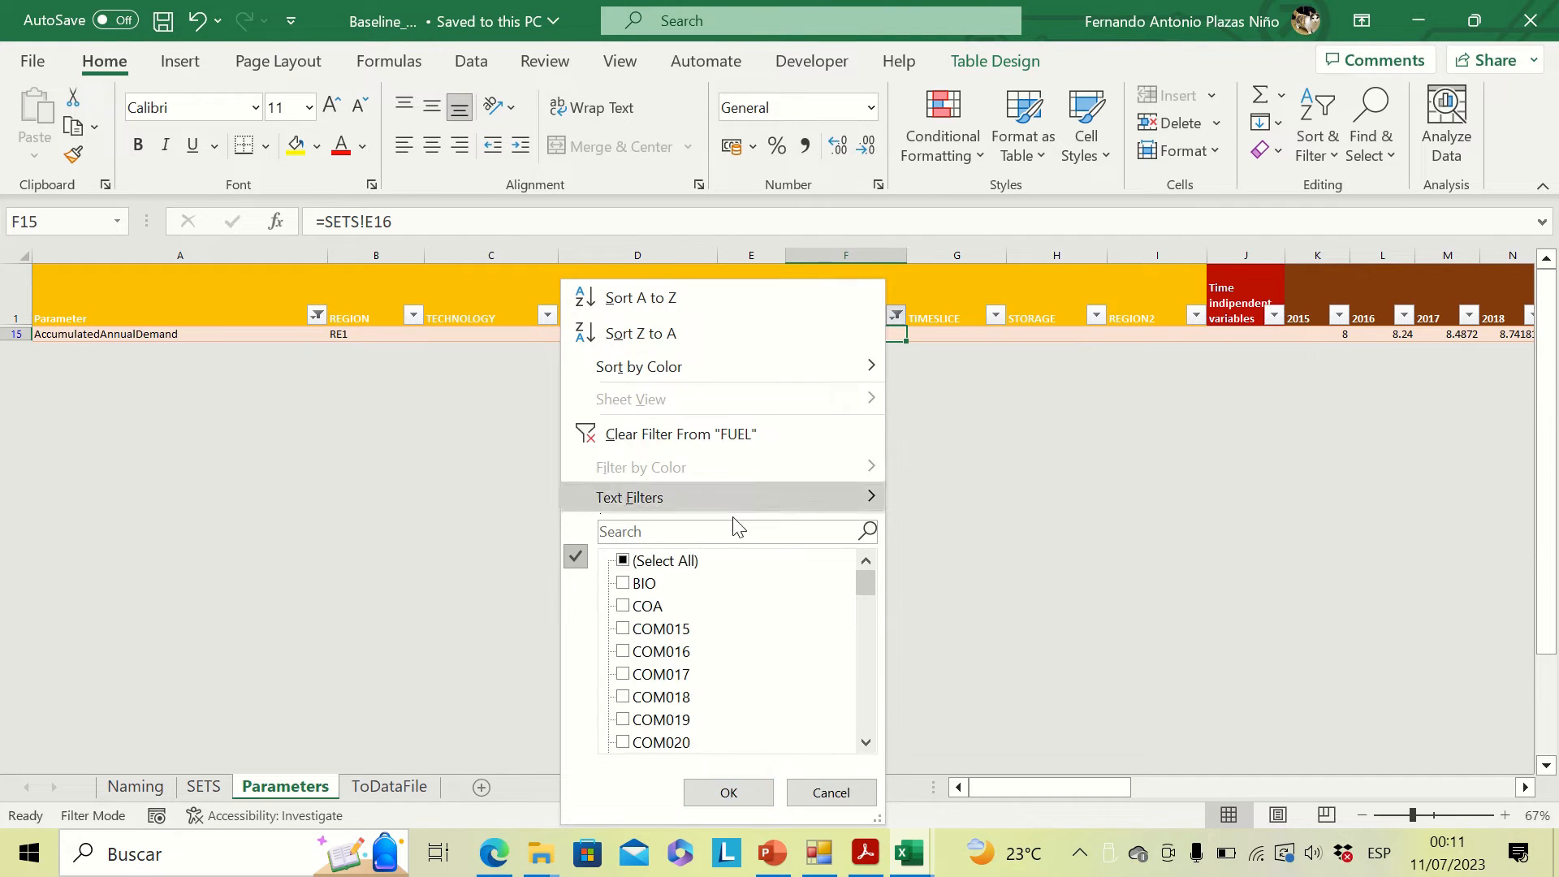
pyautogui.click(633, 562)
pyautogui.click(727, 791)
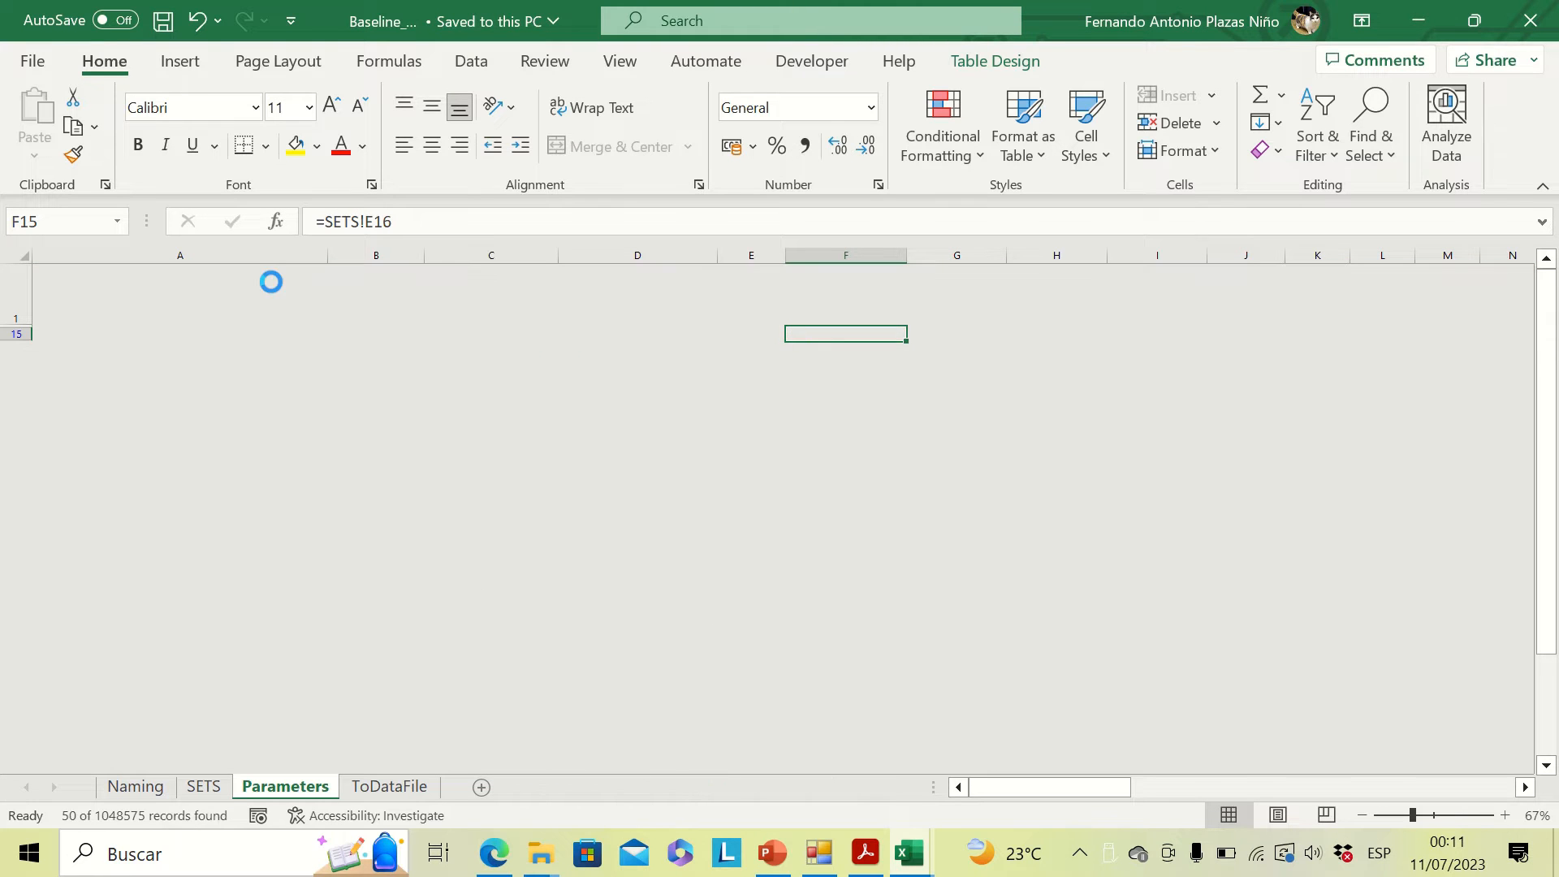
# Change the Parameter column filter to show only InputActivityRatio.
pyautogui.click(305, 316)
pyautogui.write('inoput')
pyautogui.press('BackSpace')
pyautogui.press('BackSpace')
pyautogui.press('BackSpace')
pyautogui.press('BackSpace')
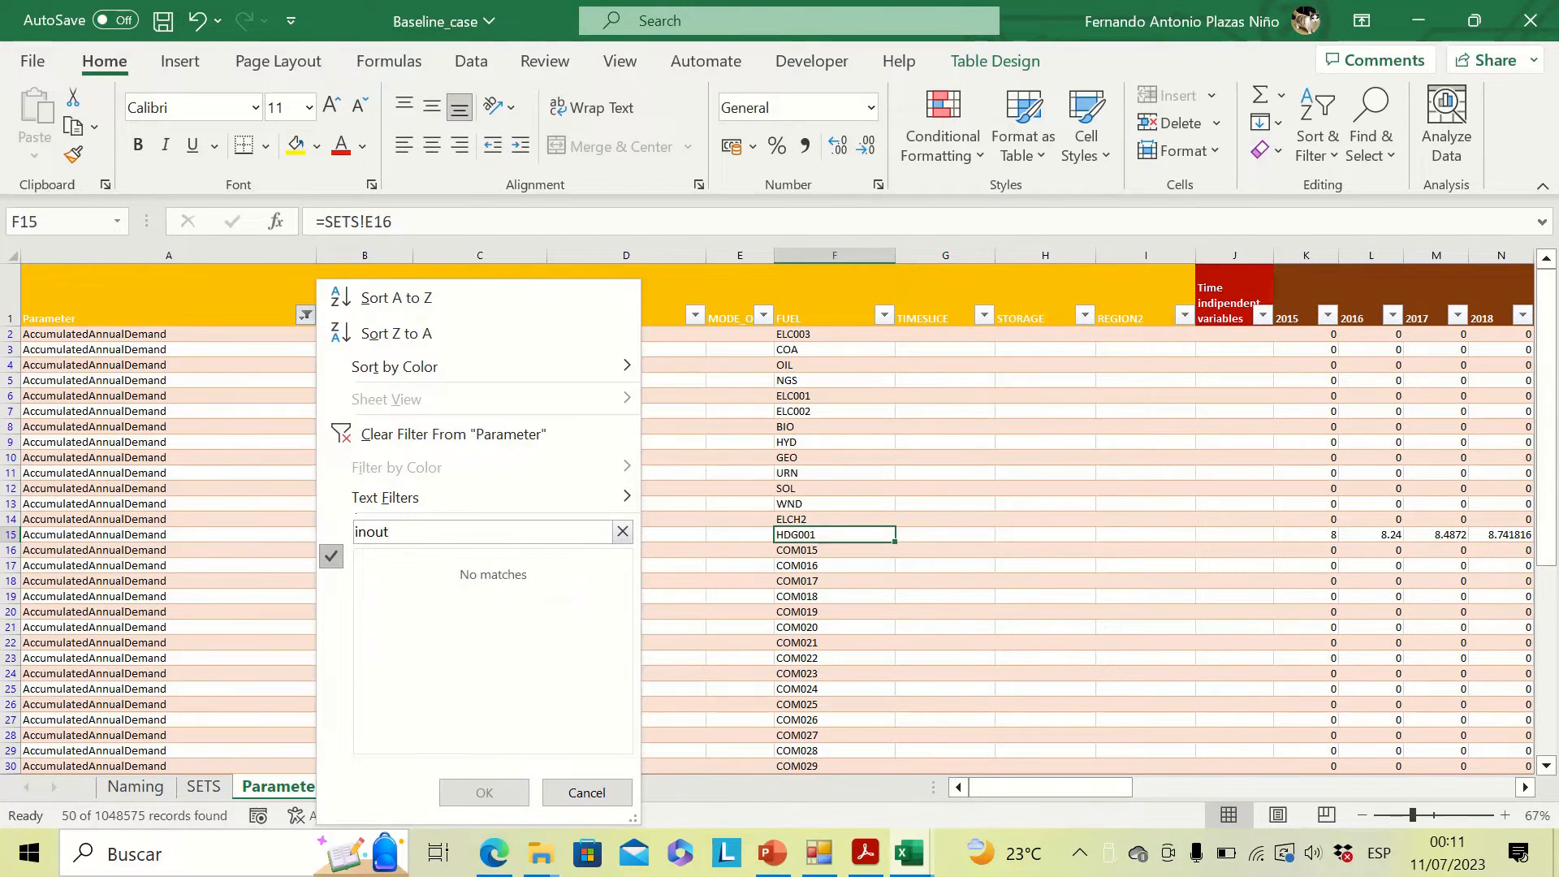
pyautogui.write('put')
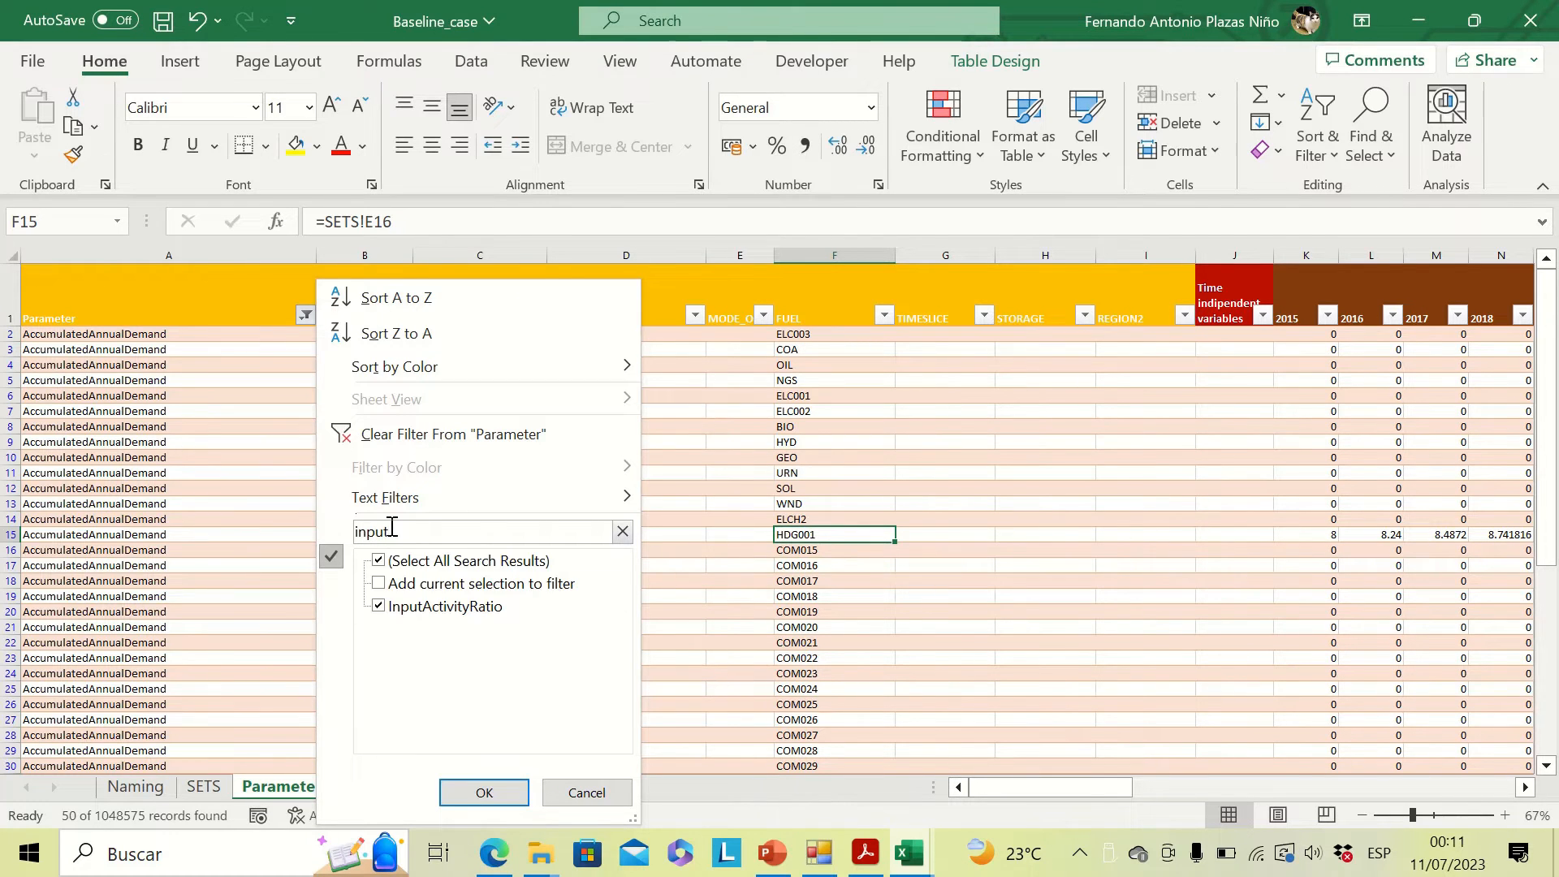
pyautogui.click(481, 793)
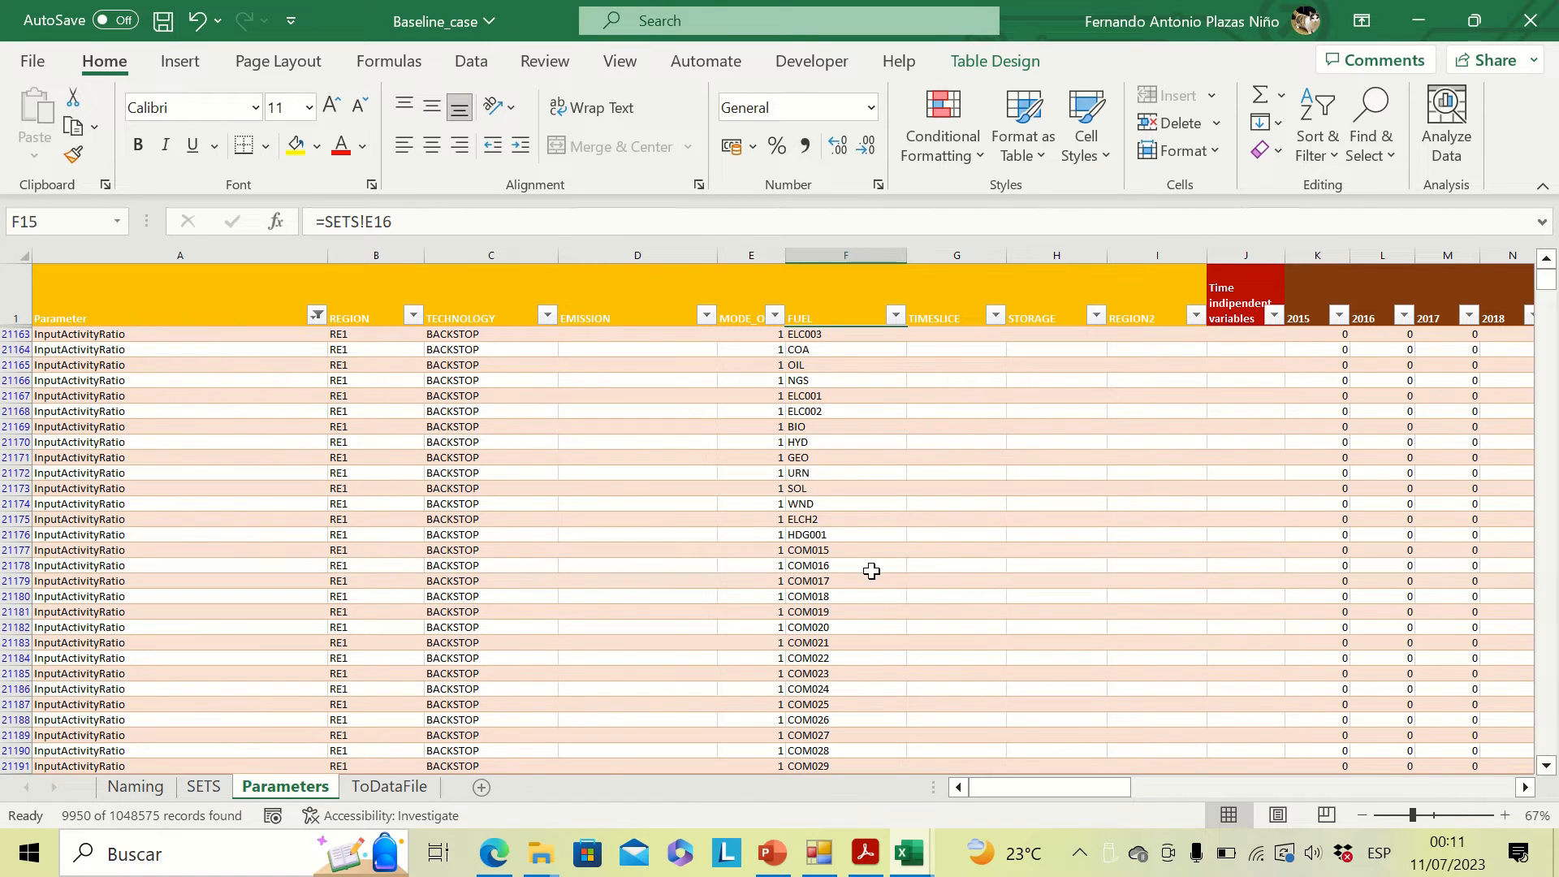
# Check in the PDF guide which technologies and fuels to filter for InputActivityRatio, and return to the Baseline_case workbook.
pyautogui.moveTo(858, 867)
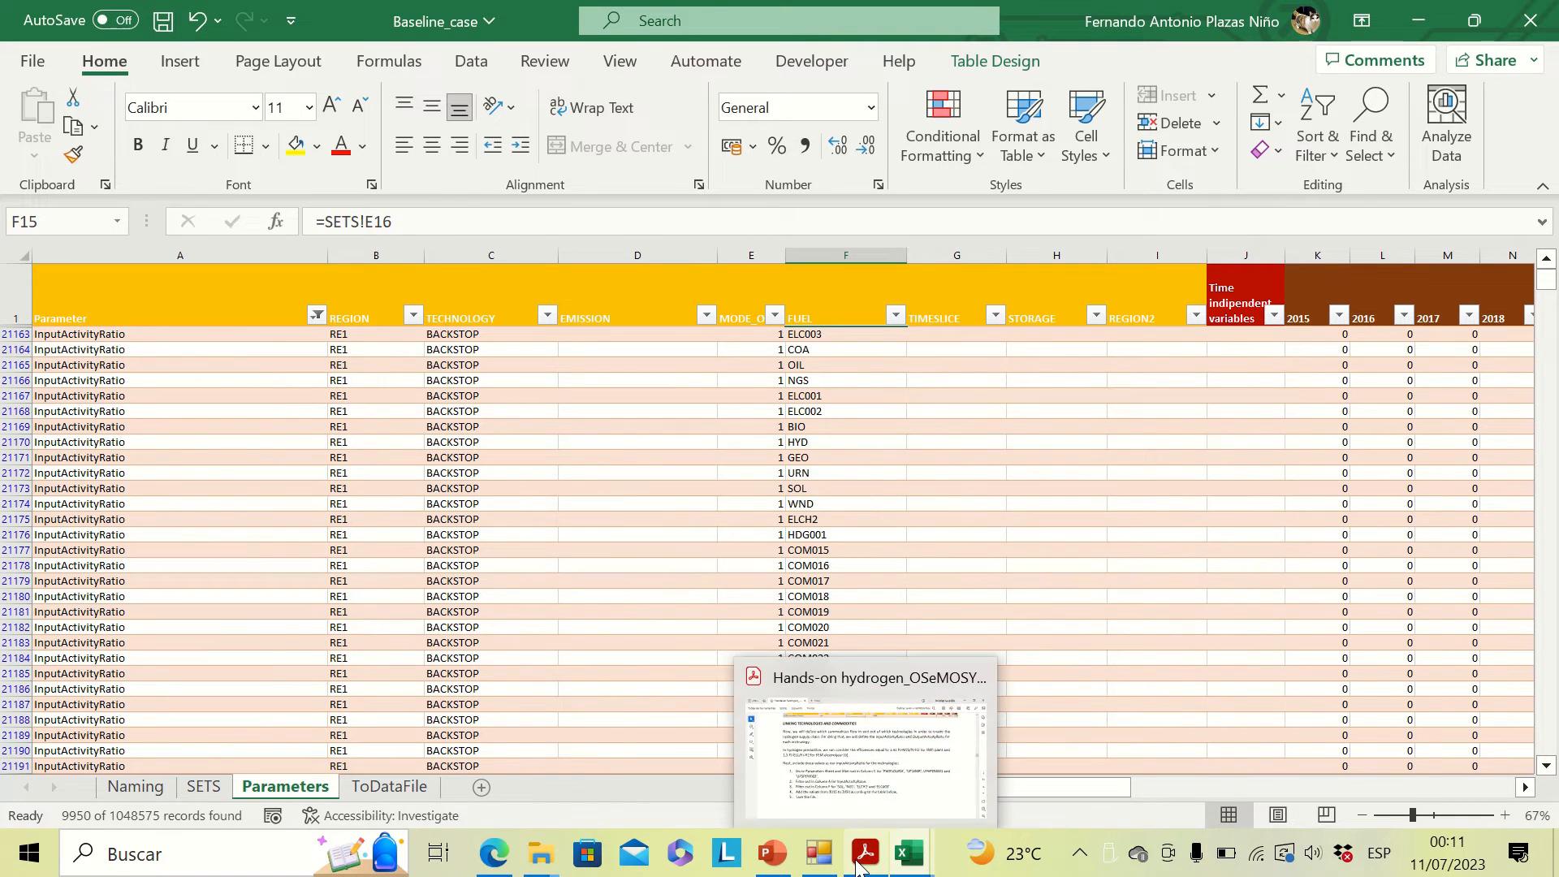
pyautogui.click(897, 762)
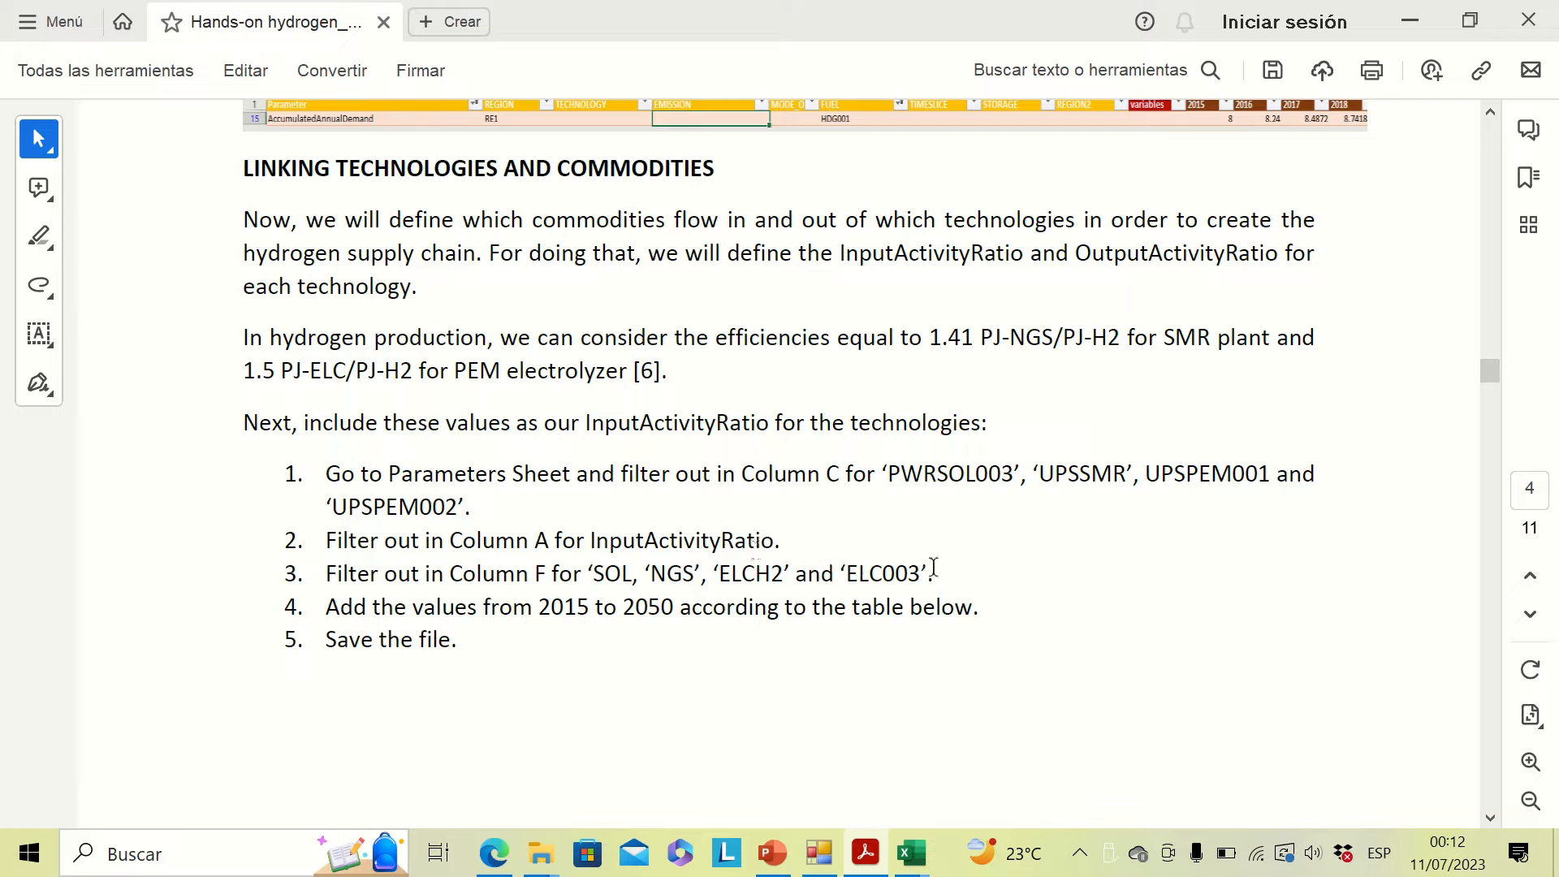
pyautogui.click(1413, 21)
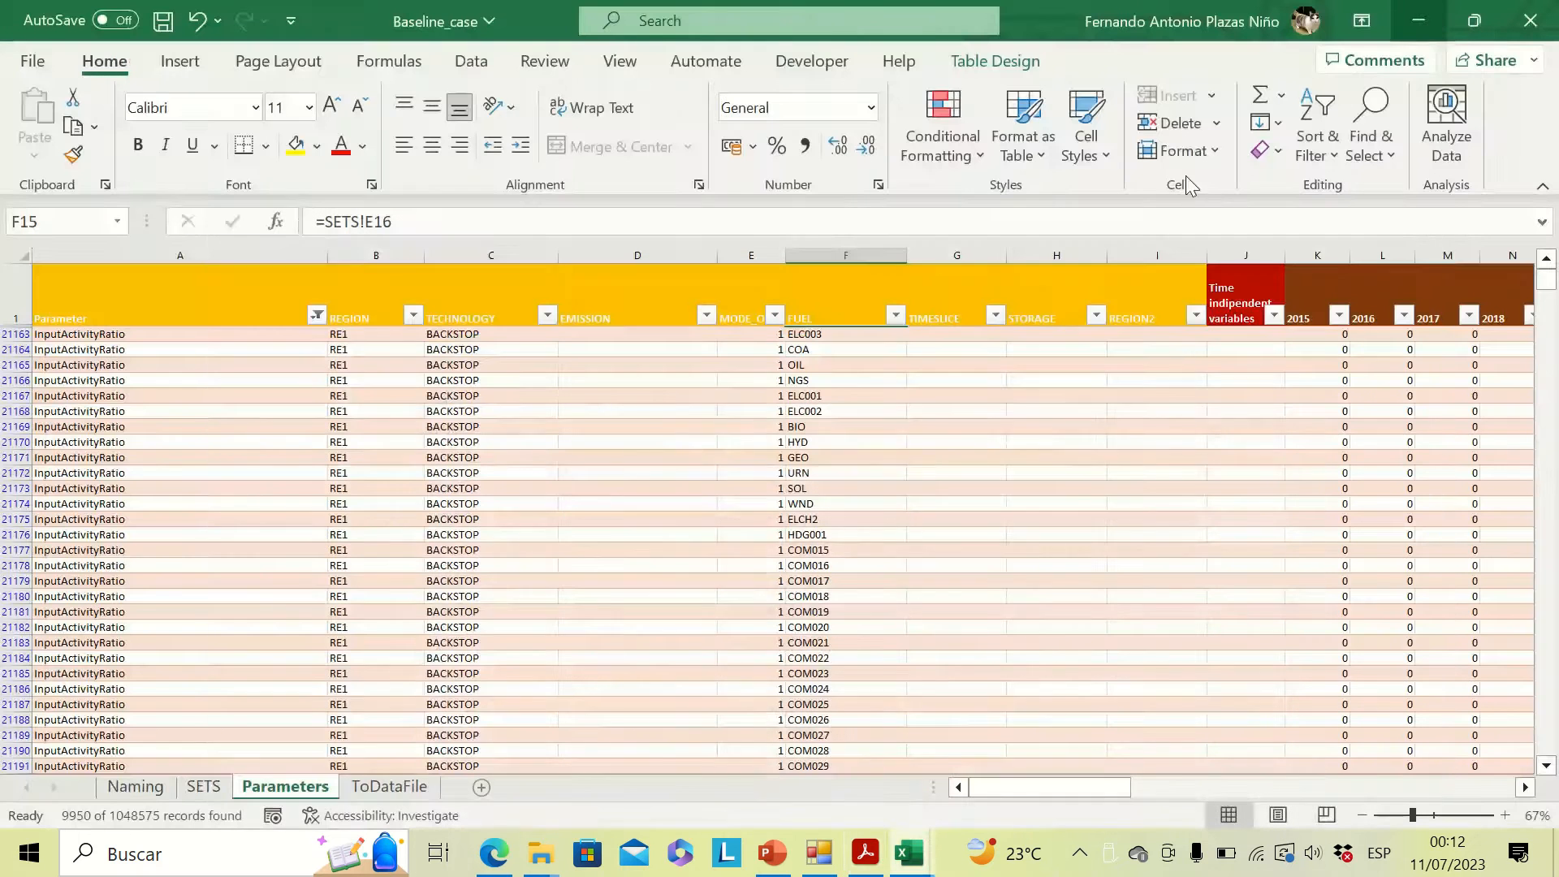
# Filter the TECHNOLOGY column to show only PWRSOL003, UPSPEM001, UPSPEM002 and UPSSMR.
pyautogui.click(548, 316)
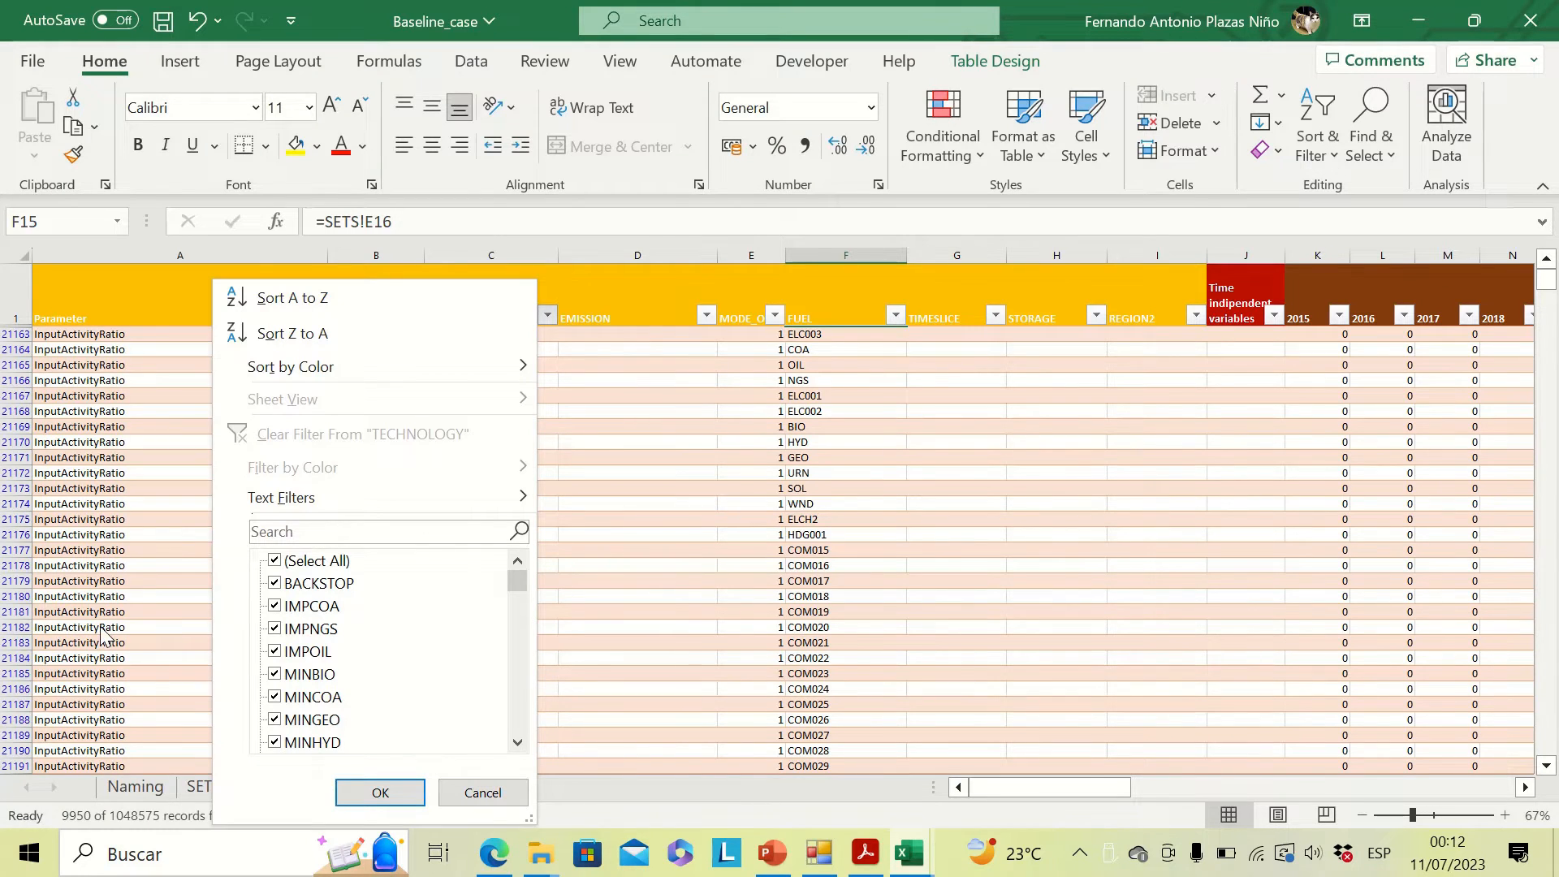
pyautogui.click(283, 562)
pyautogui.click(304, 536)
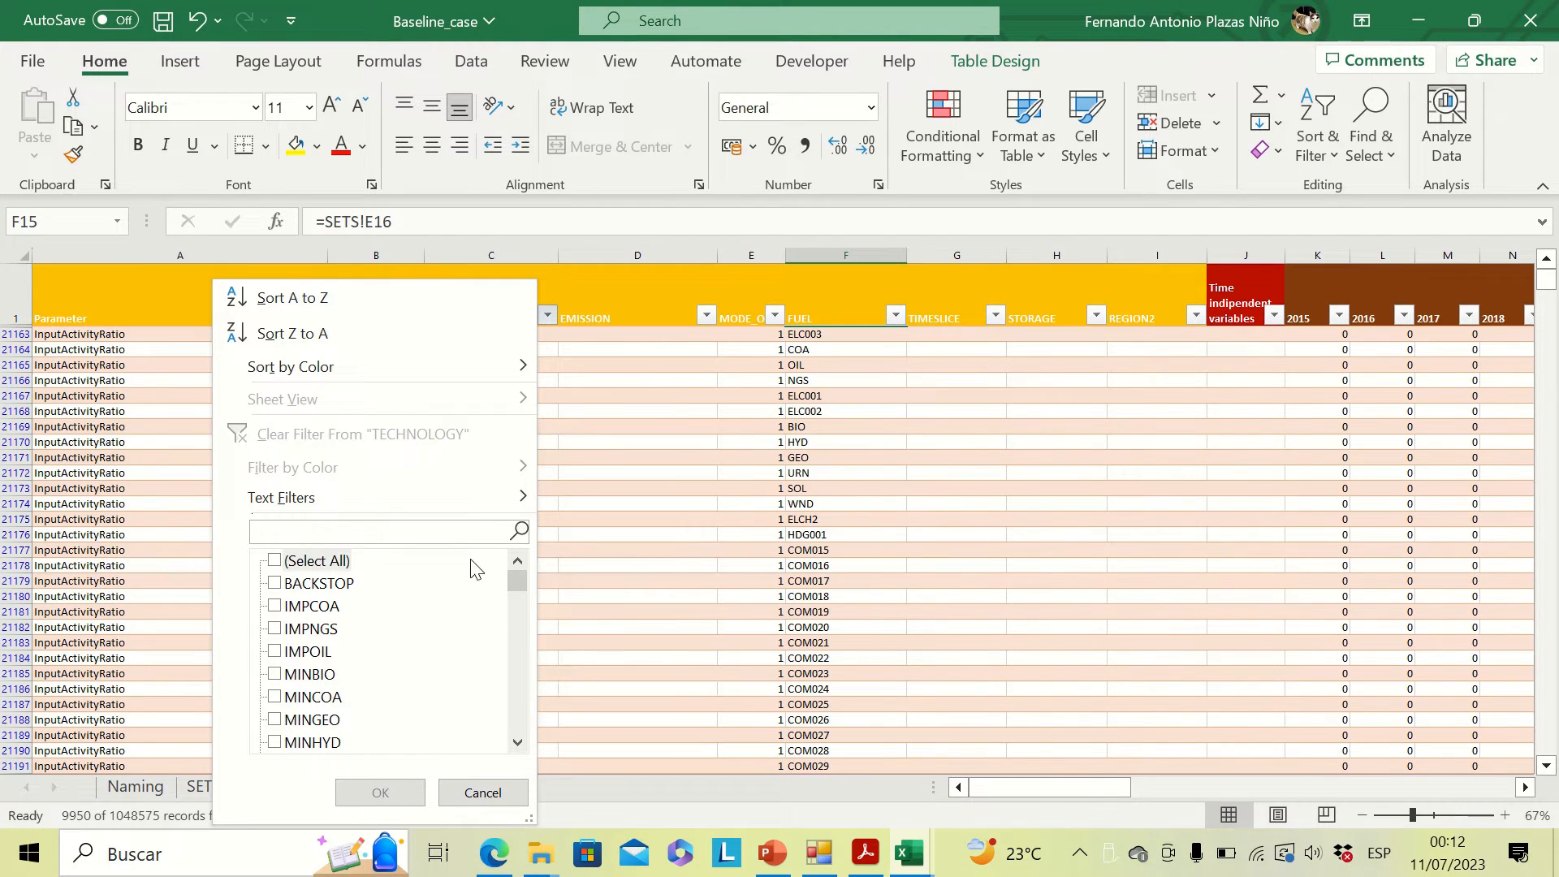
pyautogui.moveTo(517, 578); pyautogui.dragTo(518, 593)
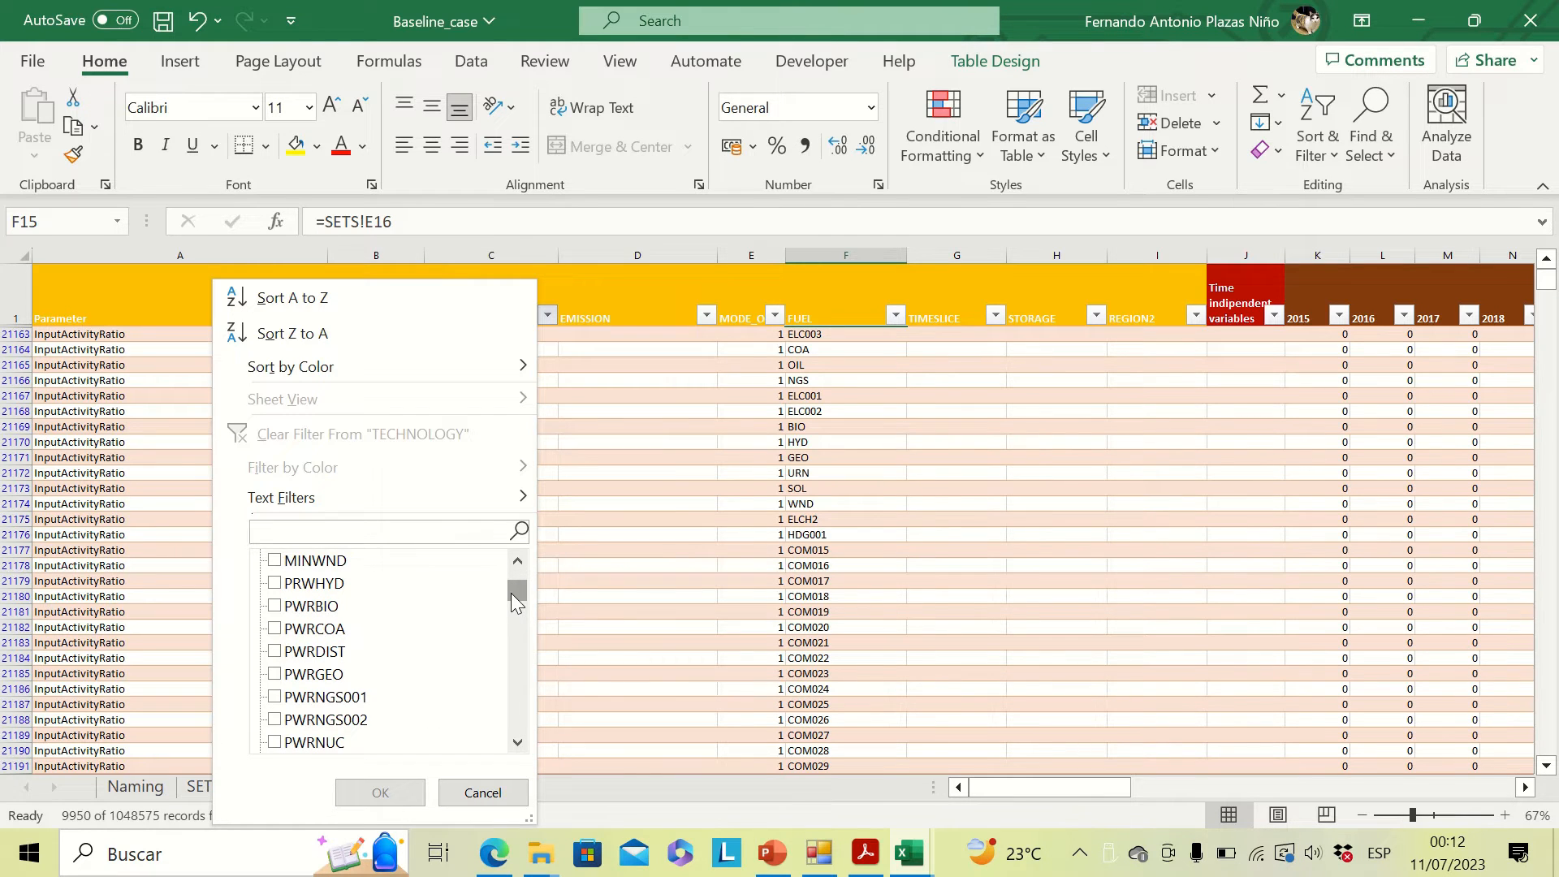
pyautogui.moveTo(511, 592); pyautogui.dragTo(514, 596)
pyautogui.click(276, 742)
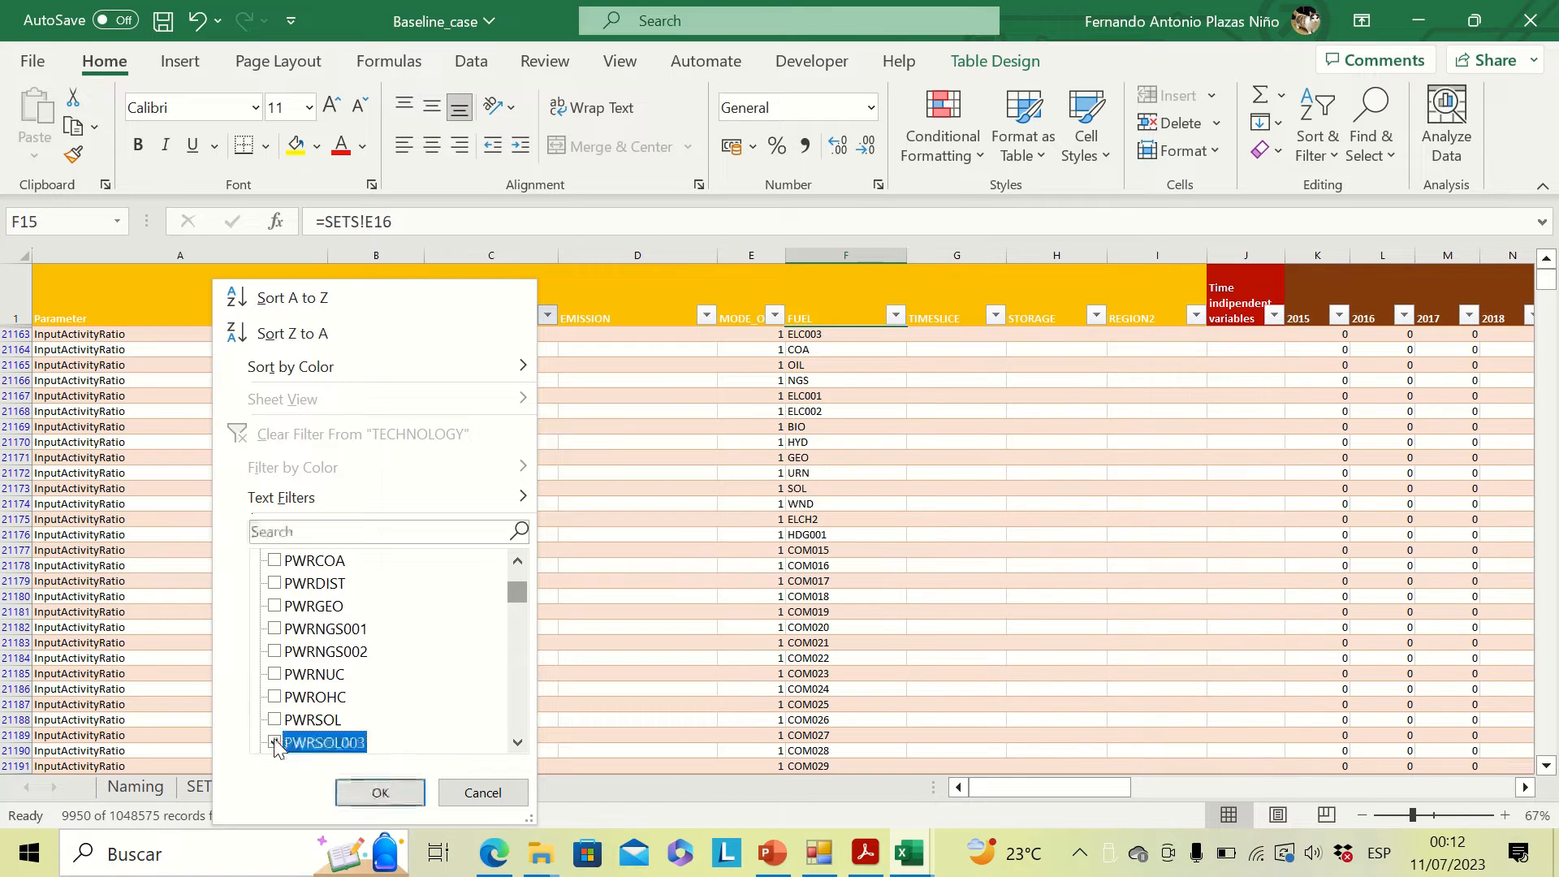
pyautogui.moveTo(522, 594); pyautogui.dragTo(546, 731)
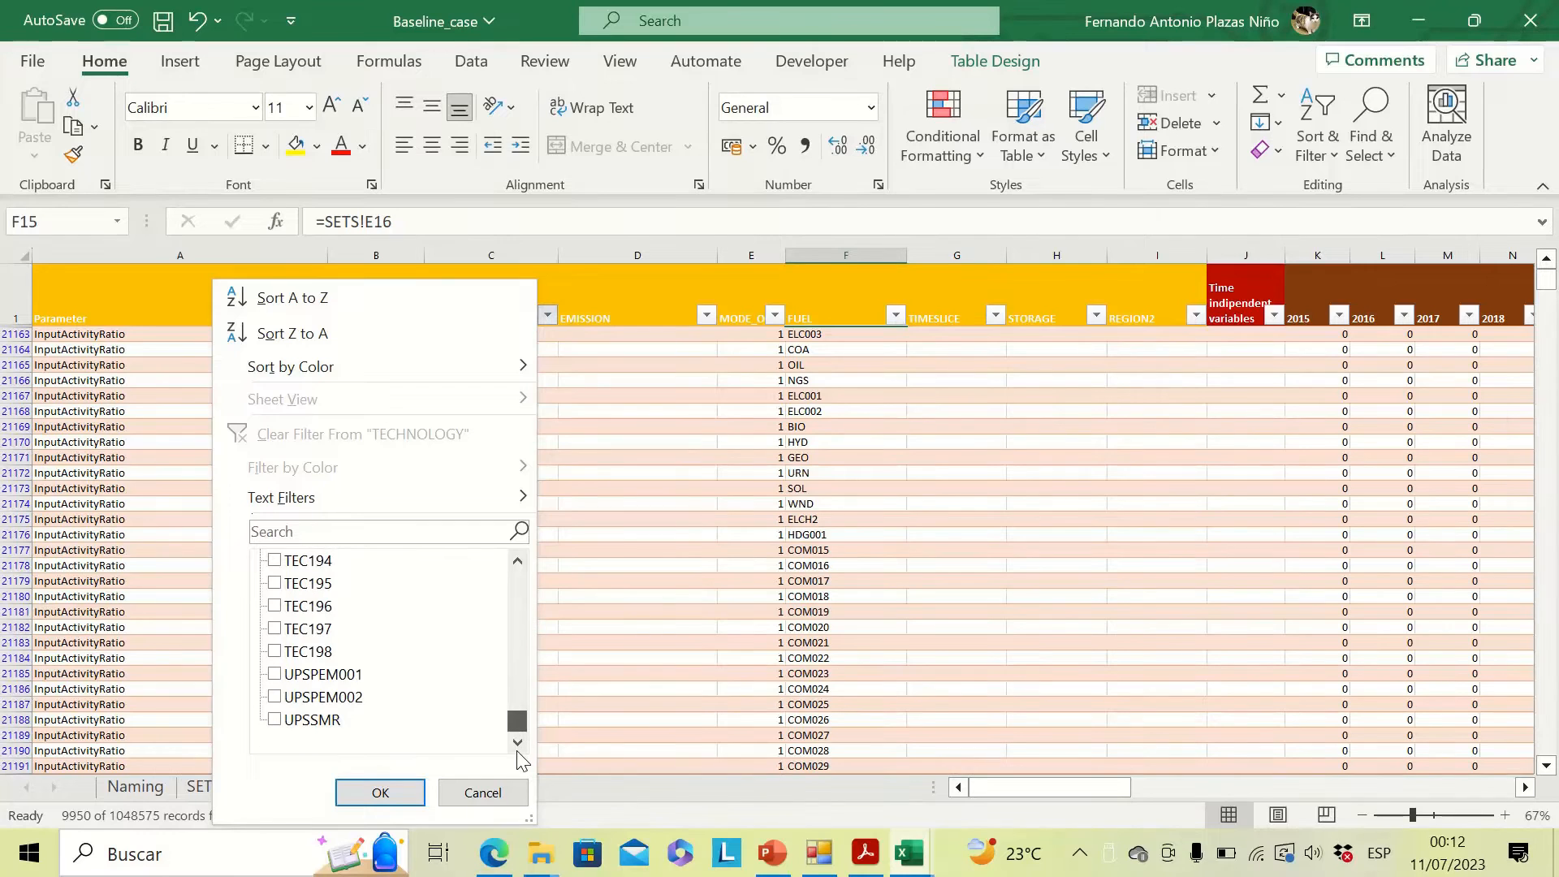
pyautogui.click(273, 675)
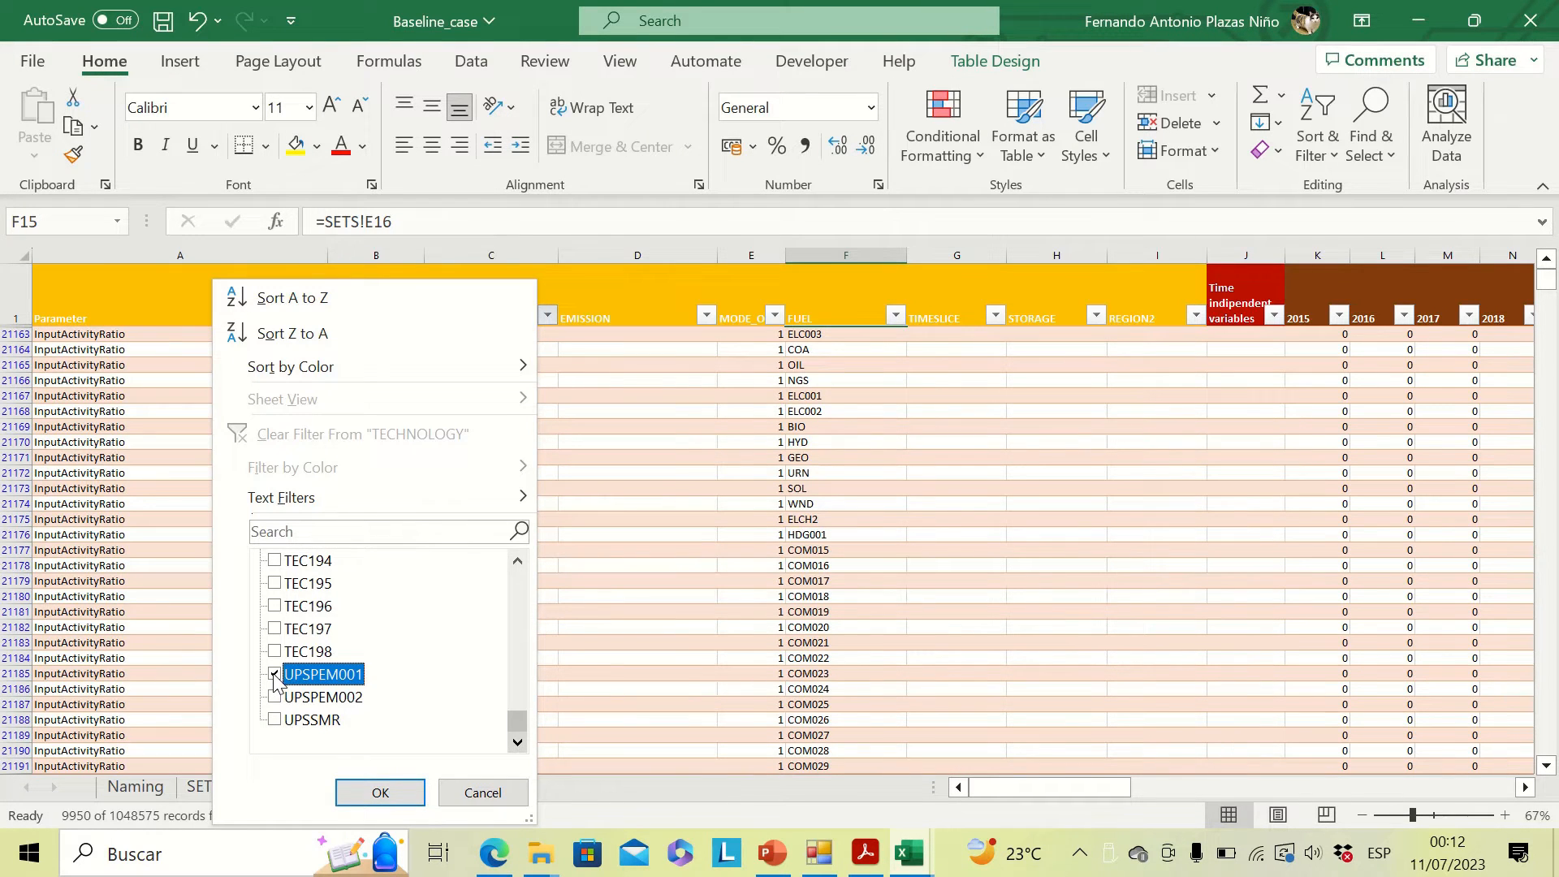
pyautogui.click(273, 697)
pyautogui.click(274, 719)
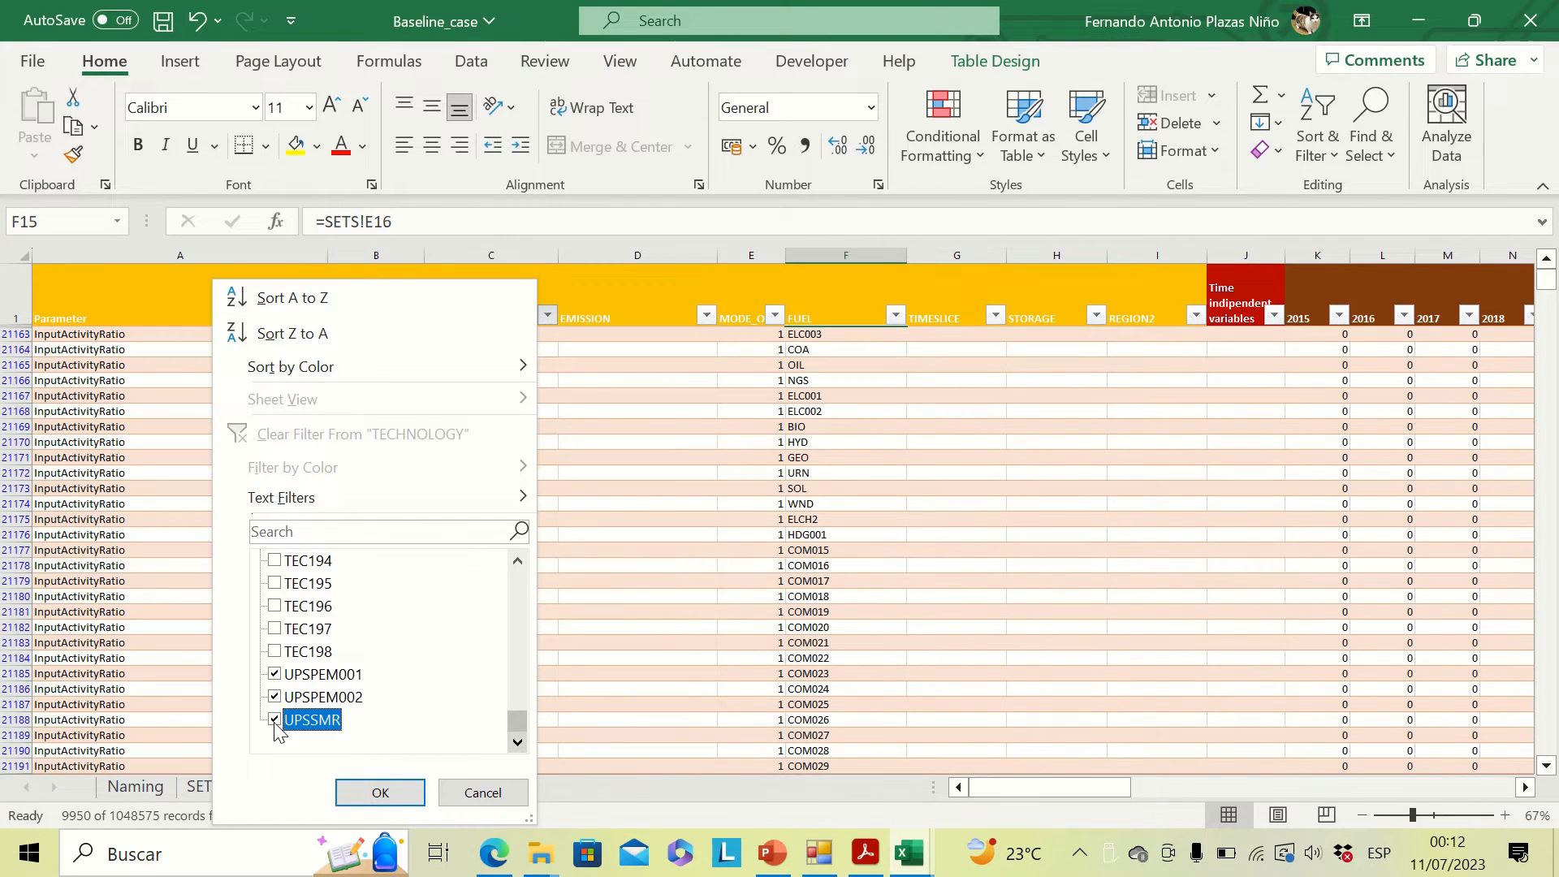
pyautogui.click(367, 793)
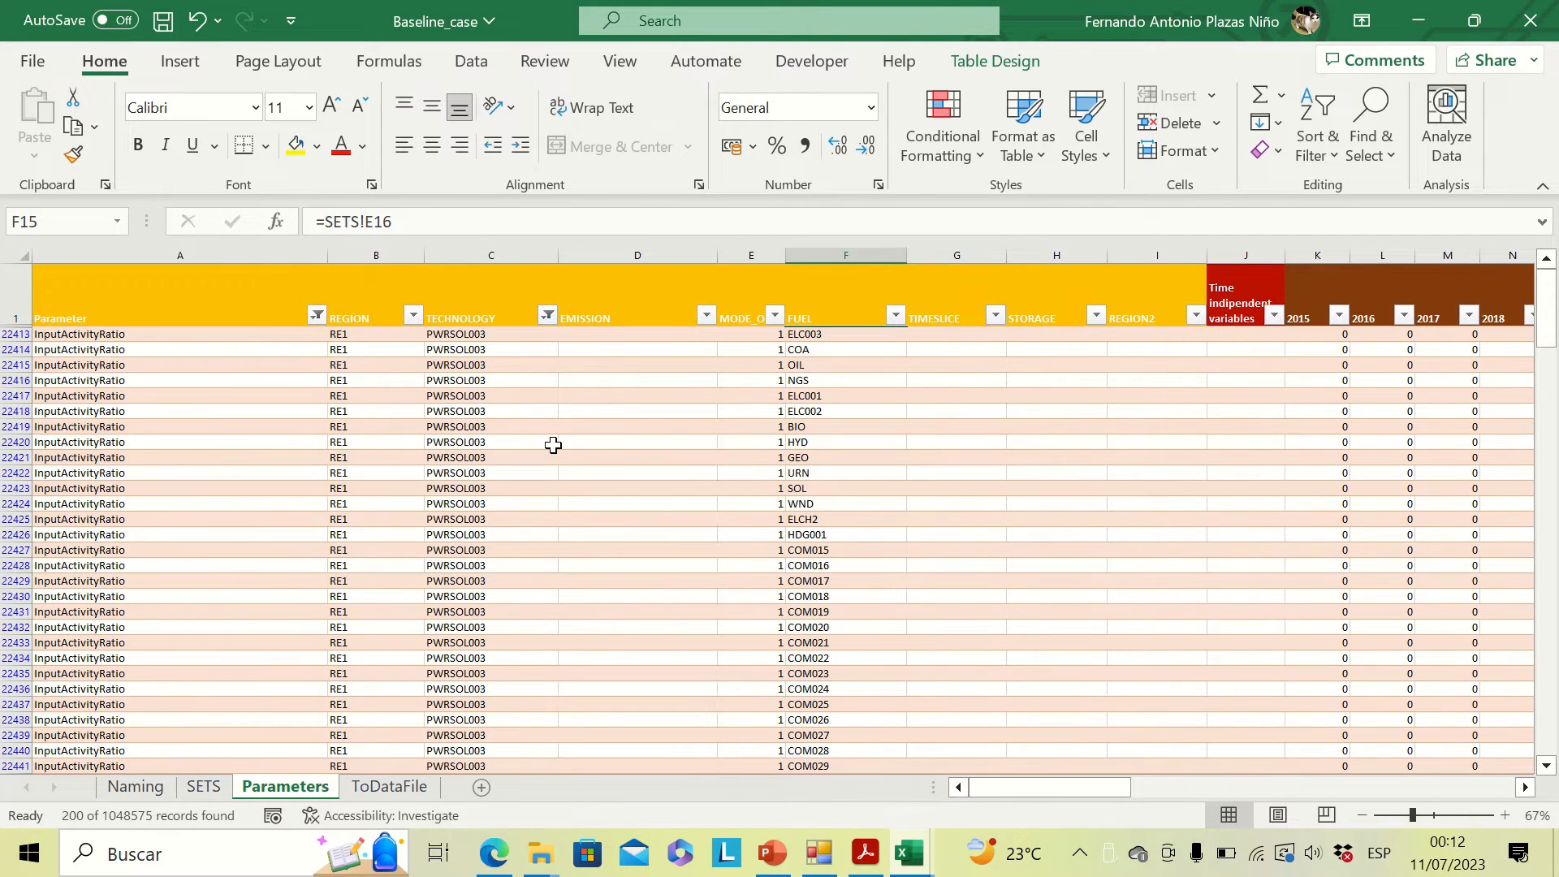
pyautogui.click(901, 317)
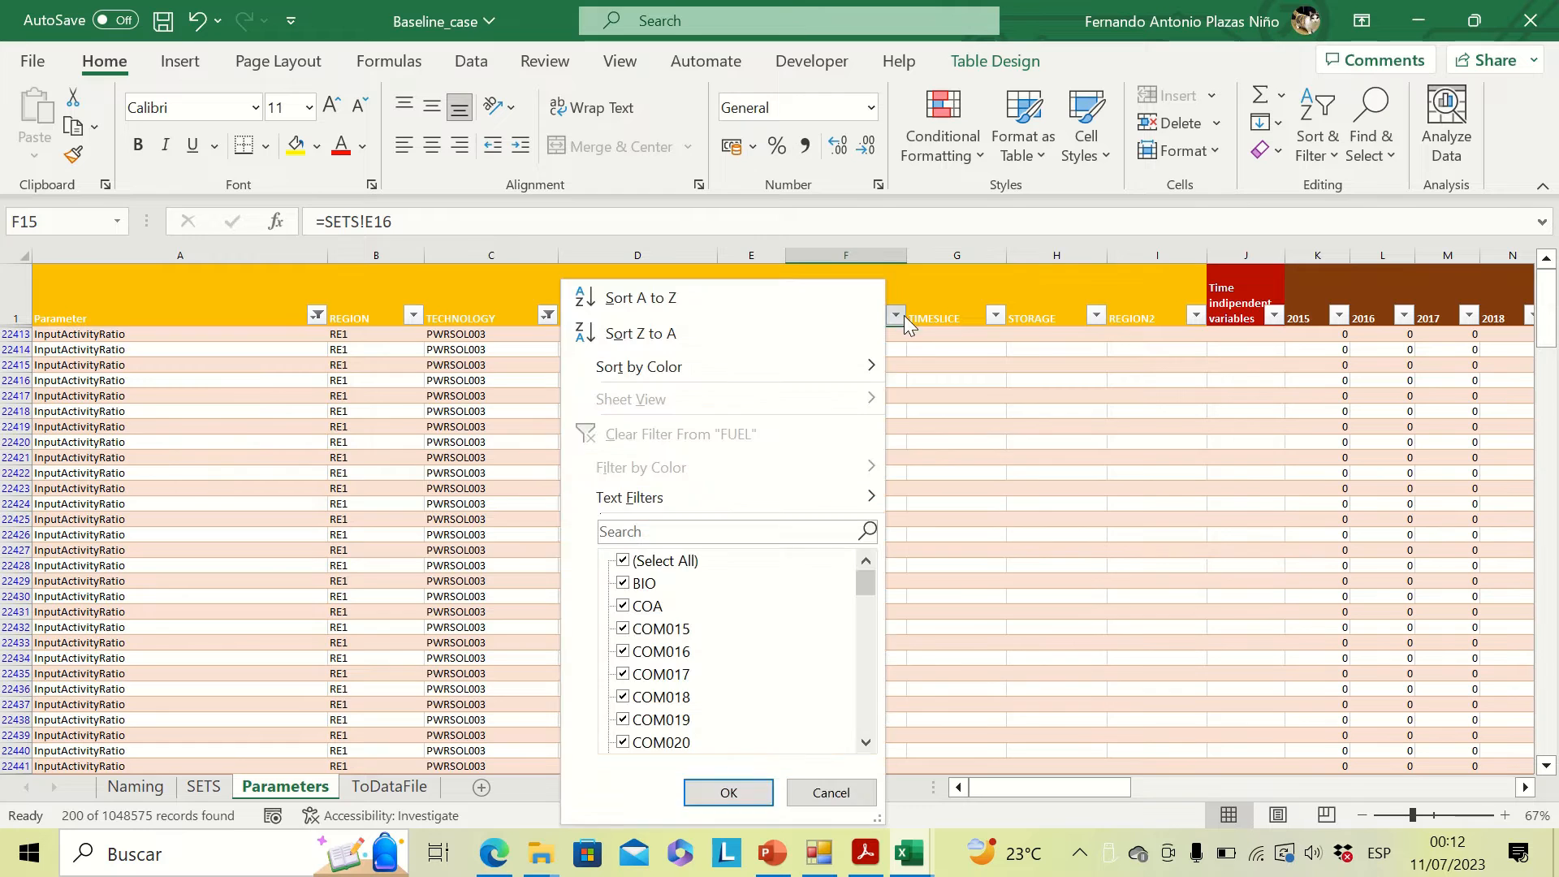
pyautogui.click(623, 562)
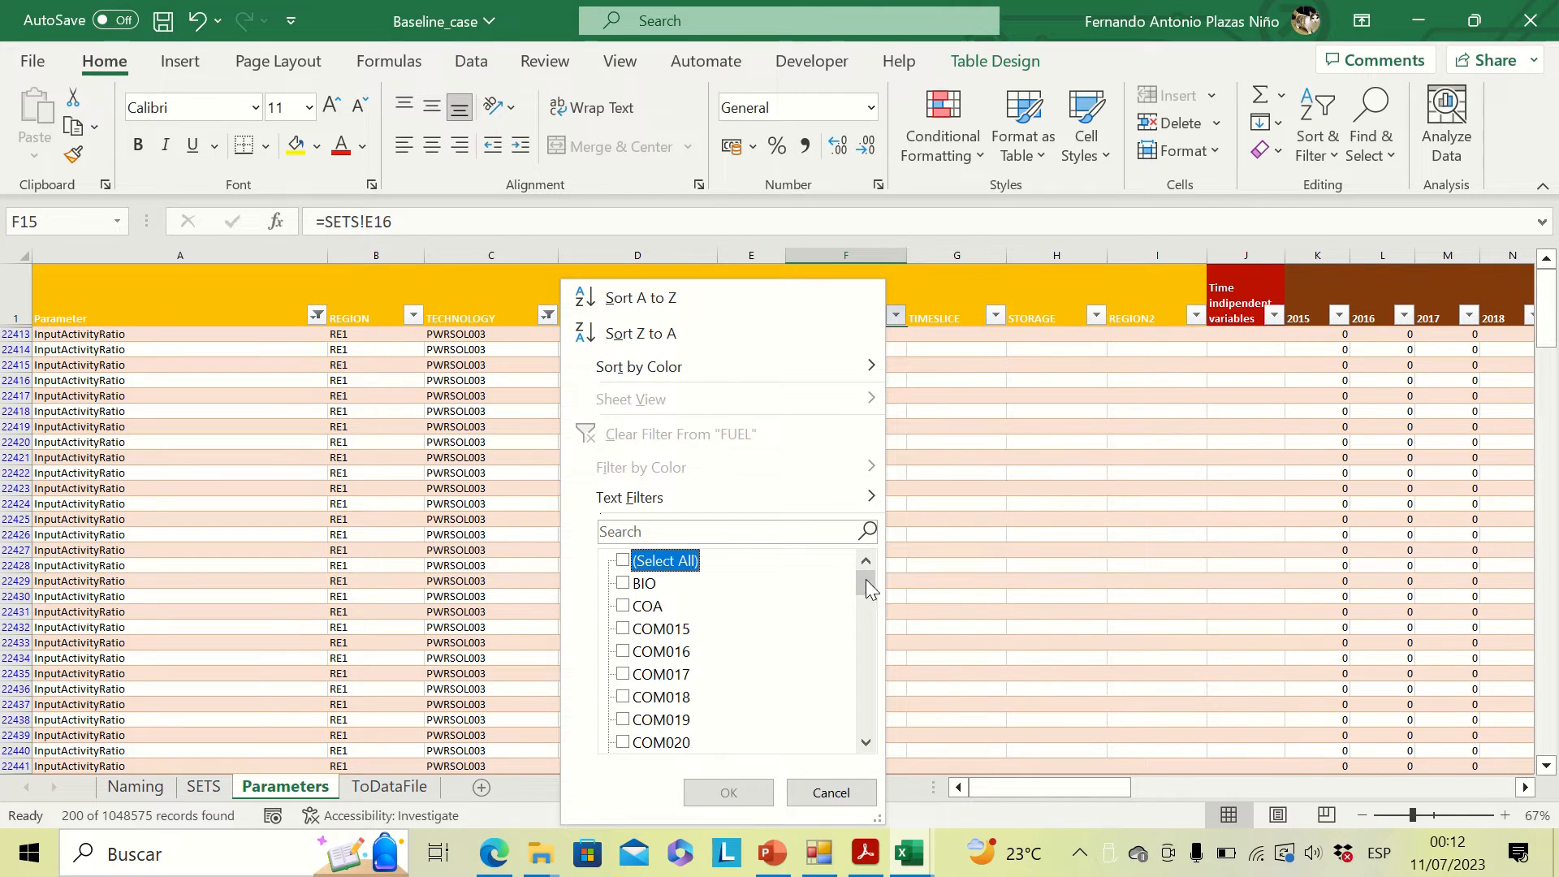
pyautogui.moveTo(866, 583); pyautogui.dragTo(876, 703)
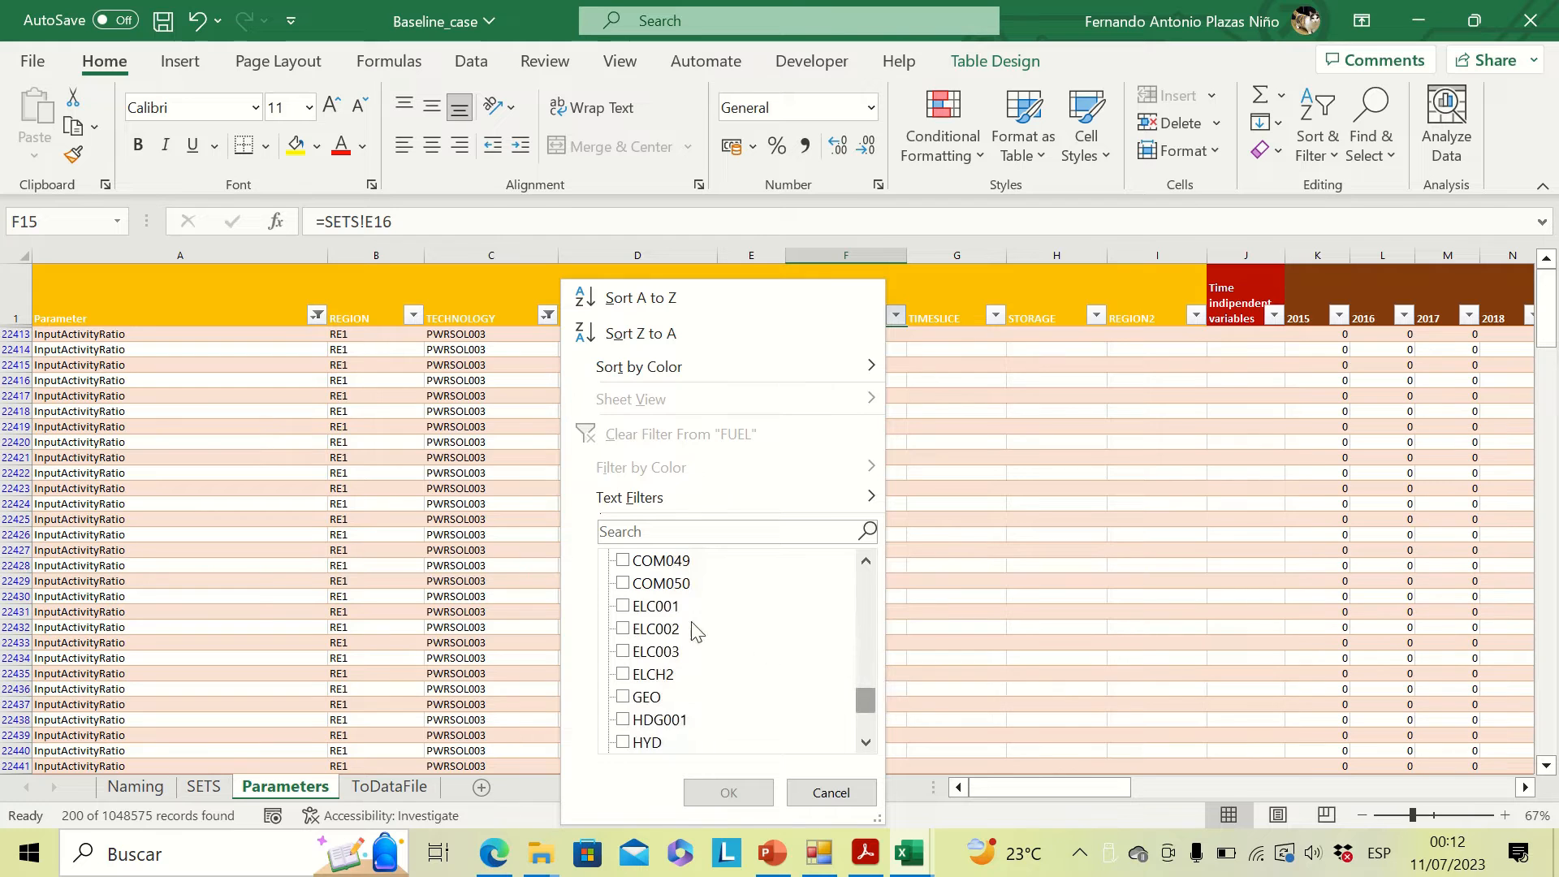
pyautogui.click(679, 659)
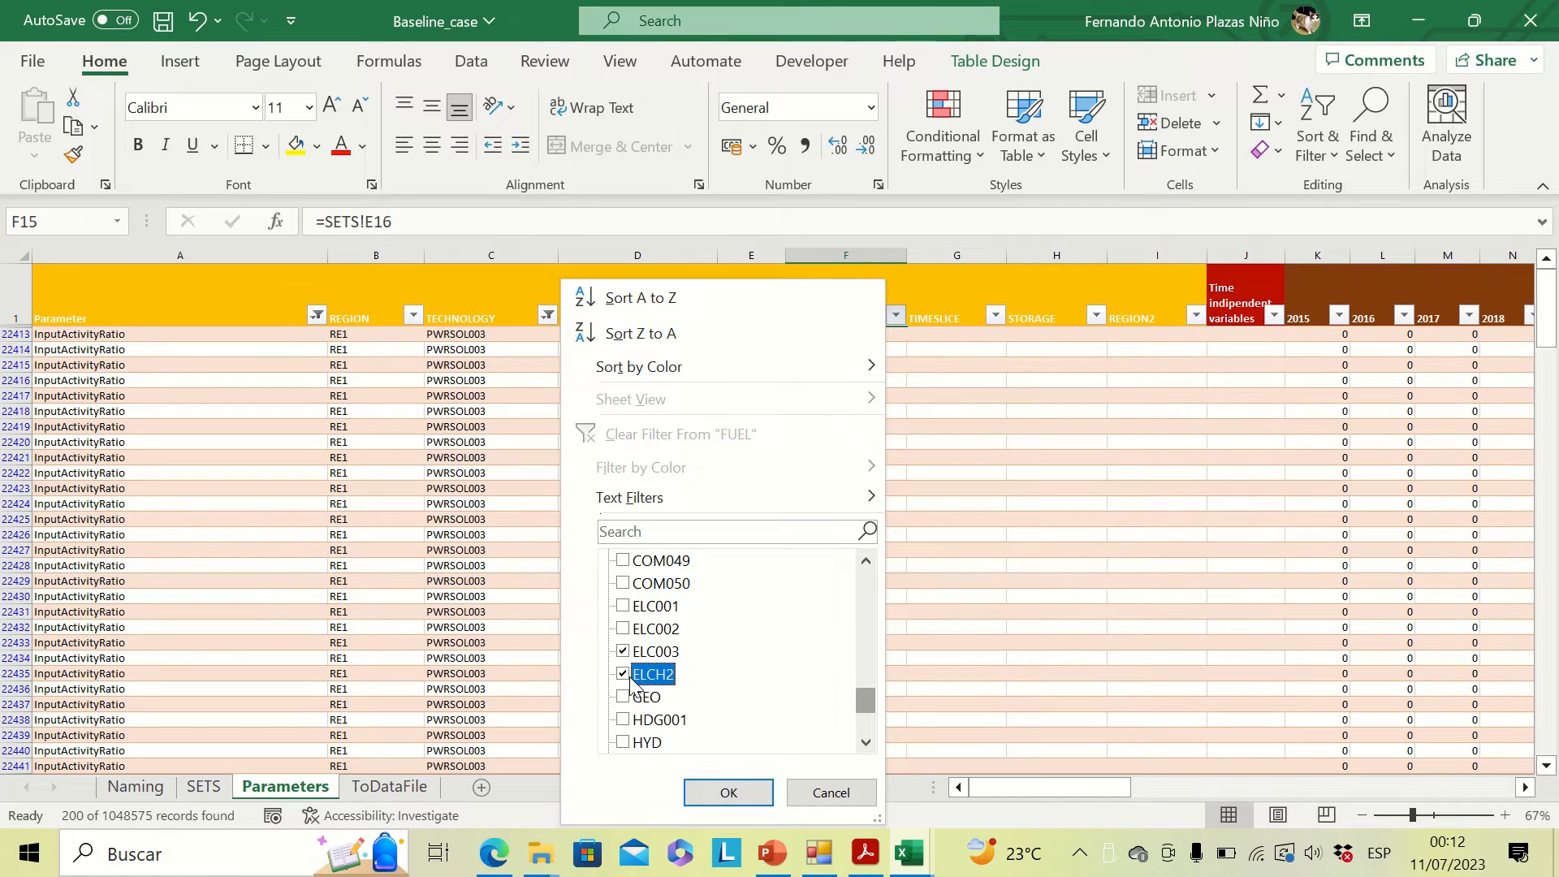
pyautogui.scroll(-1, 867, 725)
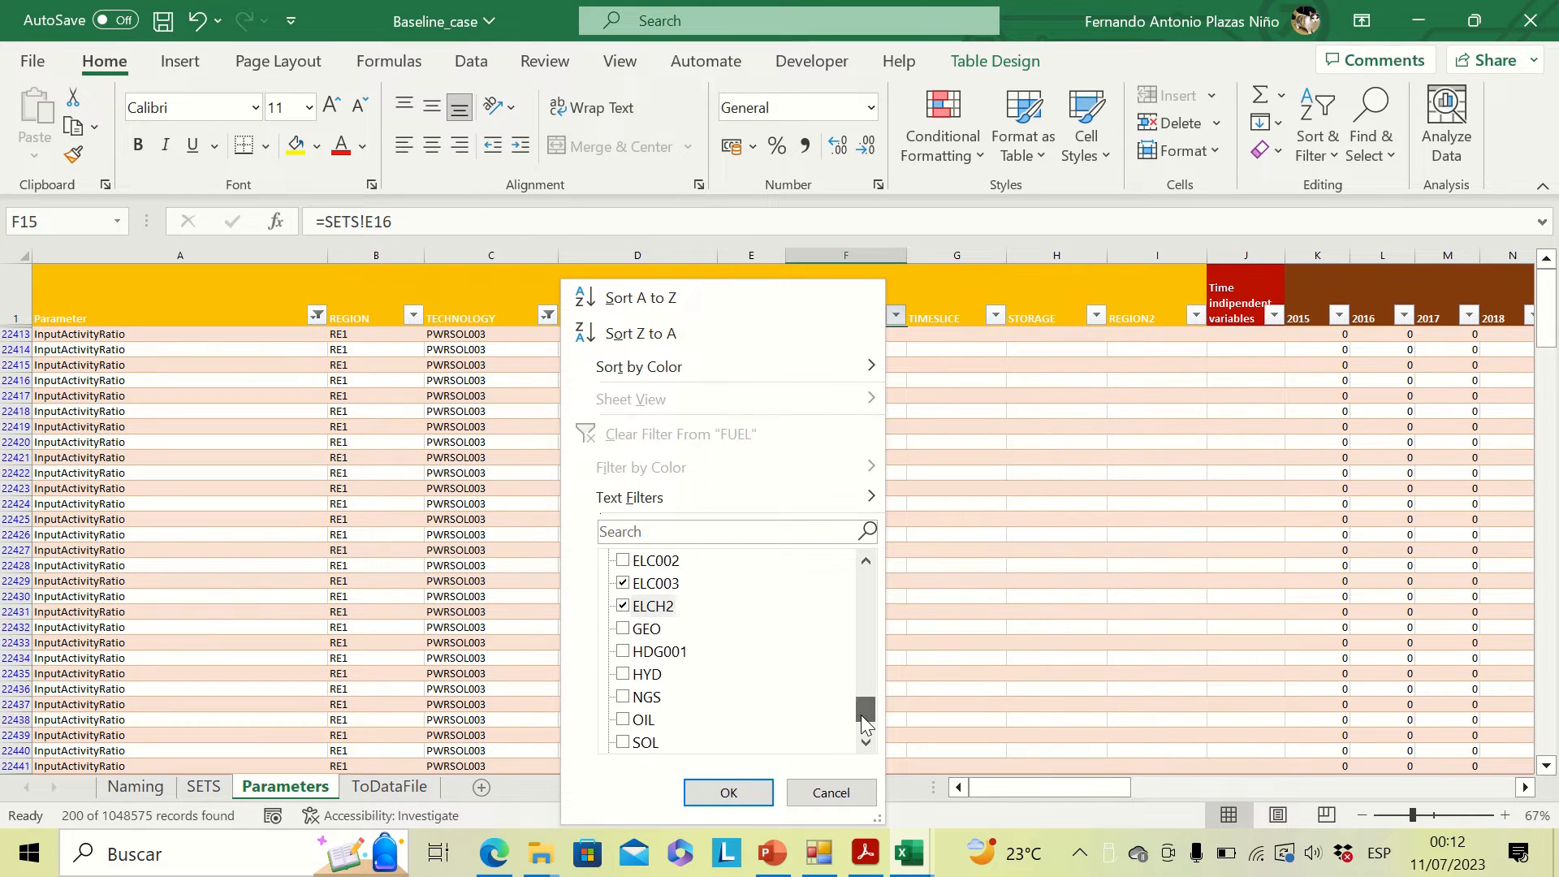
pyautogui.click(633, 698)
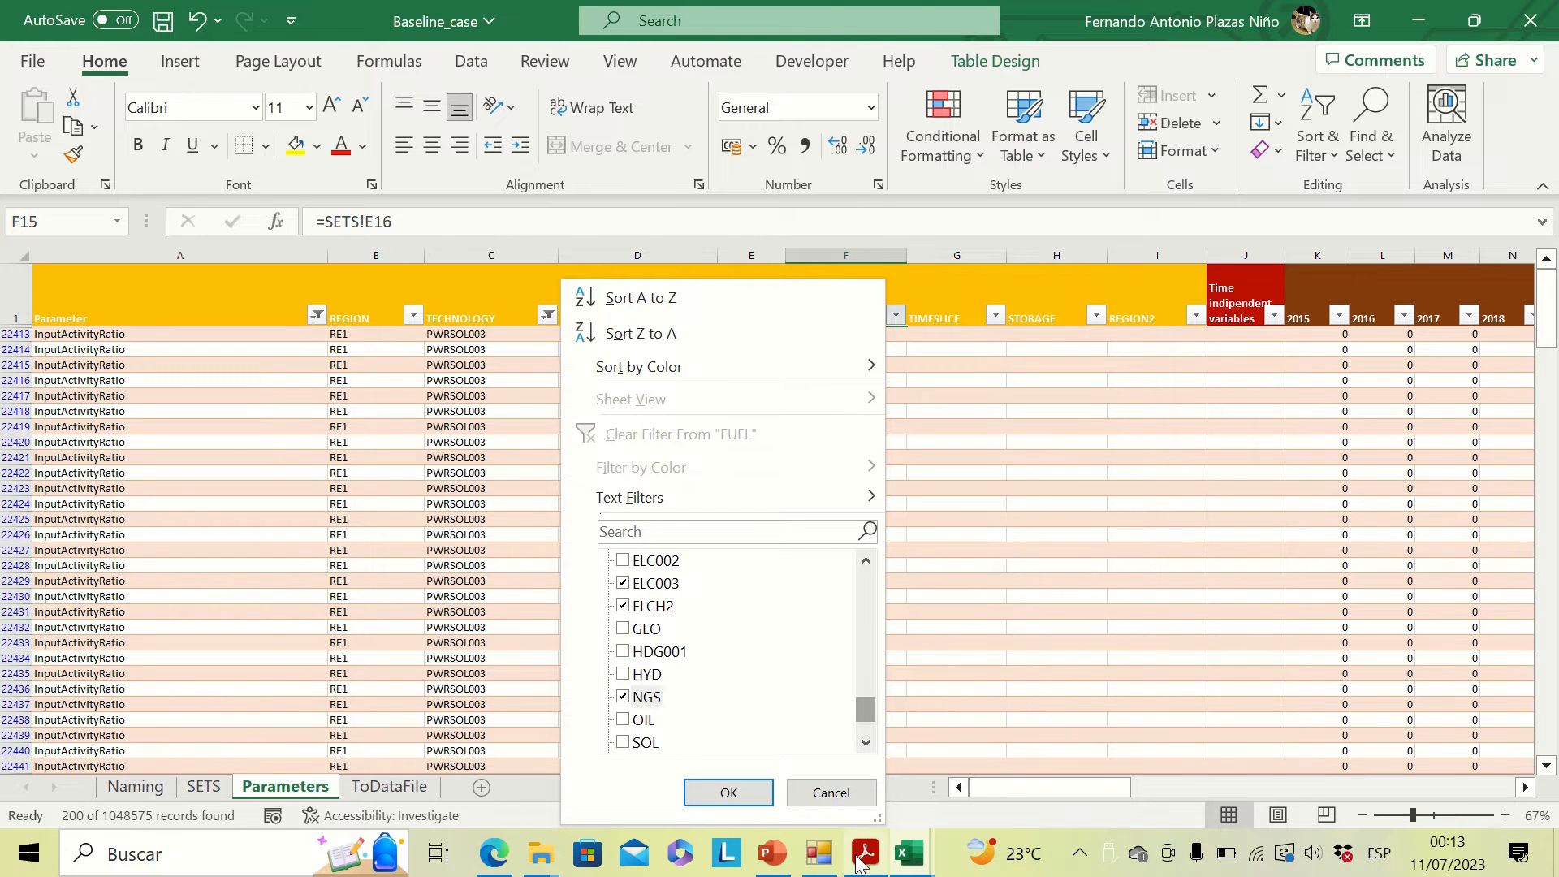
pyautogui.moveTo(860, 864)
pyautogui.click(884, 737)
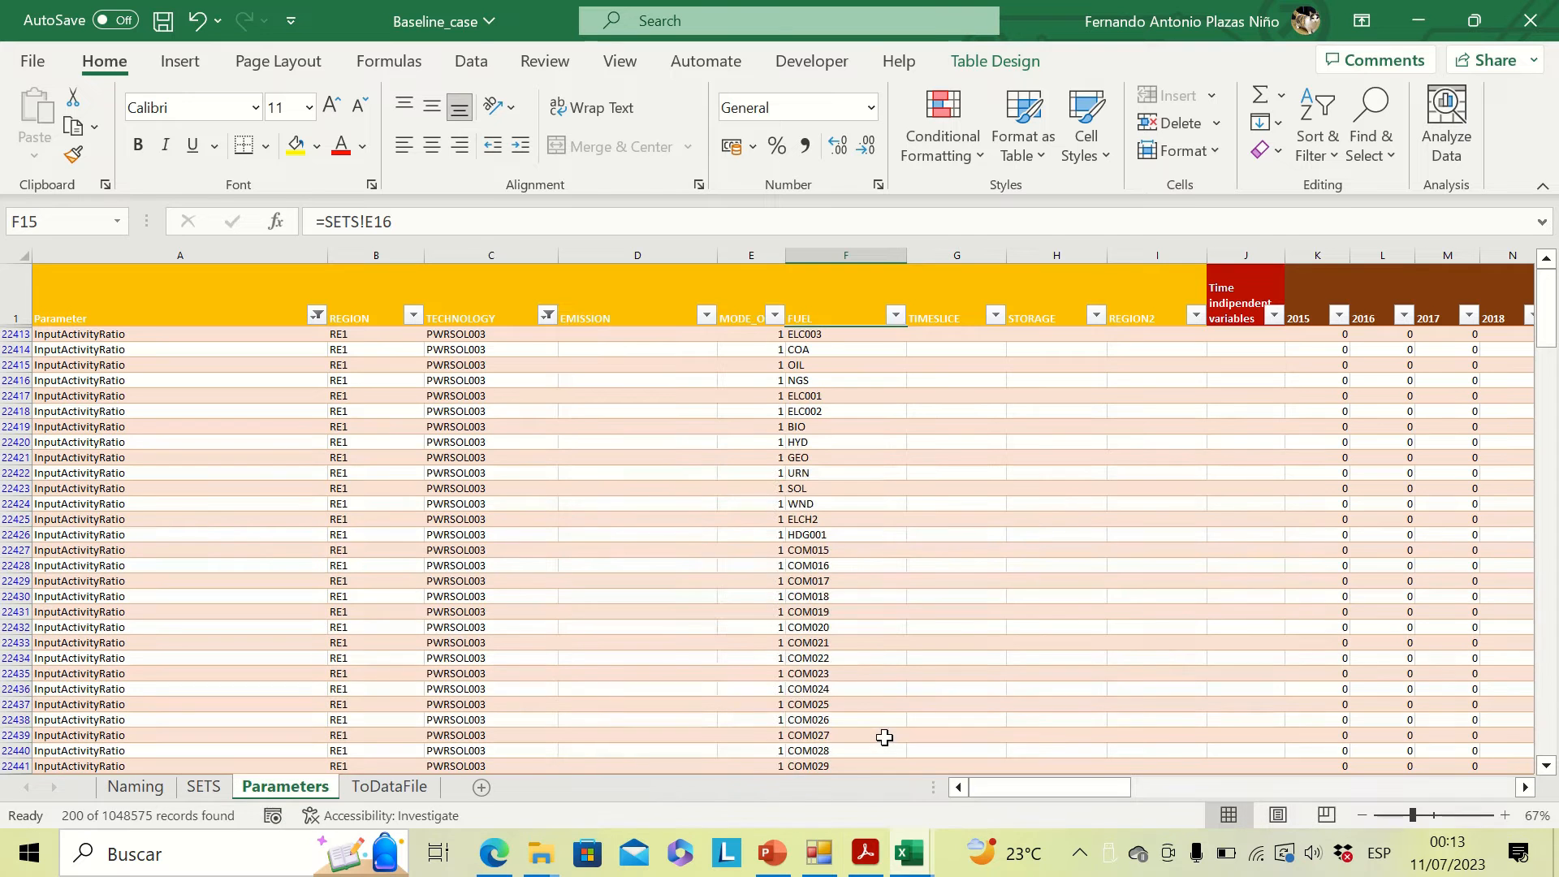
# Check in the PDF guide which fuels to filter in Column F, and return to the Baseline_case workbook.
pyautogui.moveTo(866, 853)
pyautogui.click(838, 737)
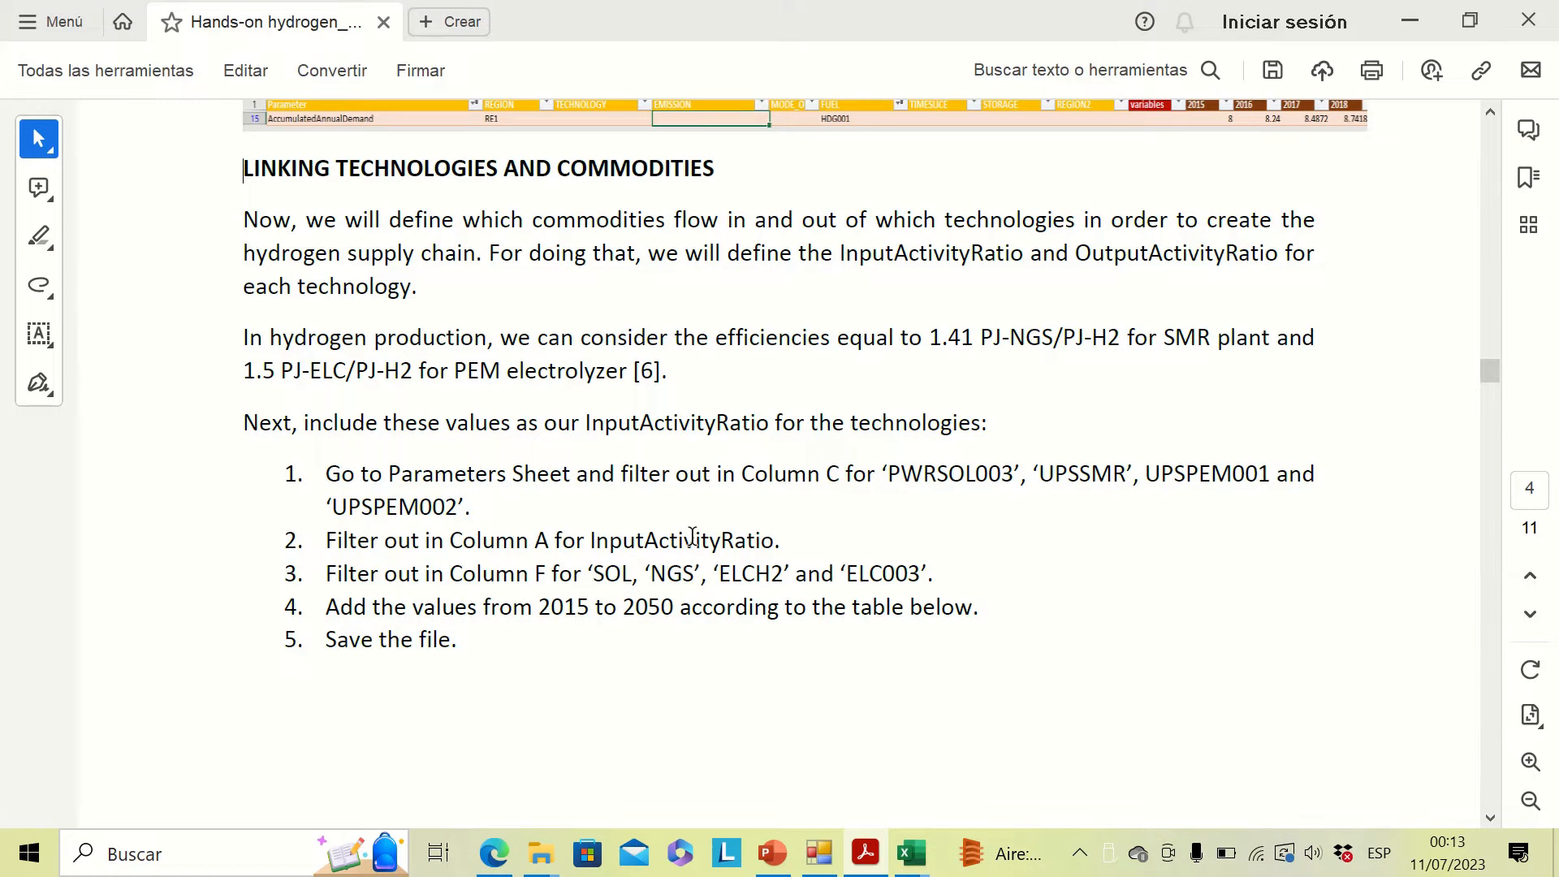
pyautogui.click(1411, 21)
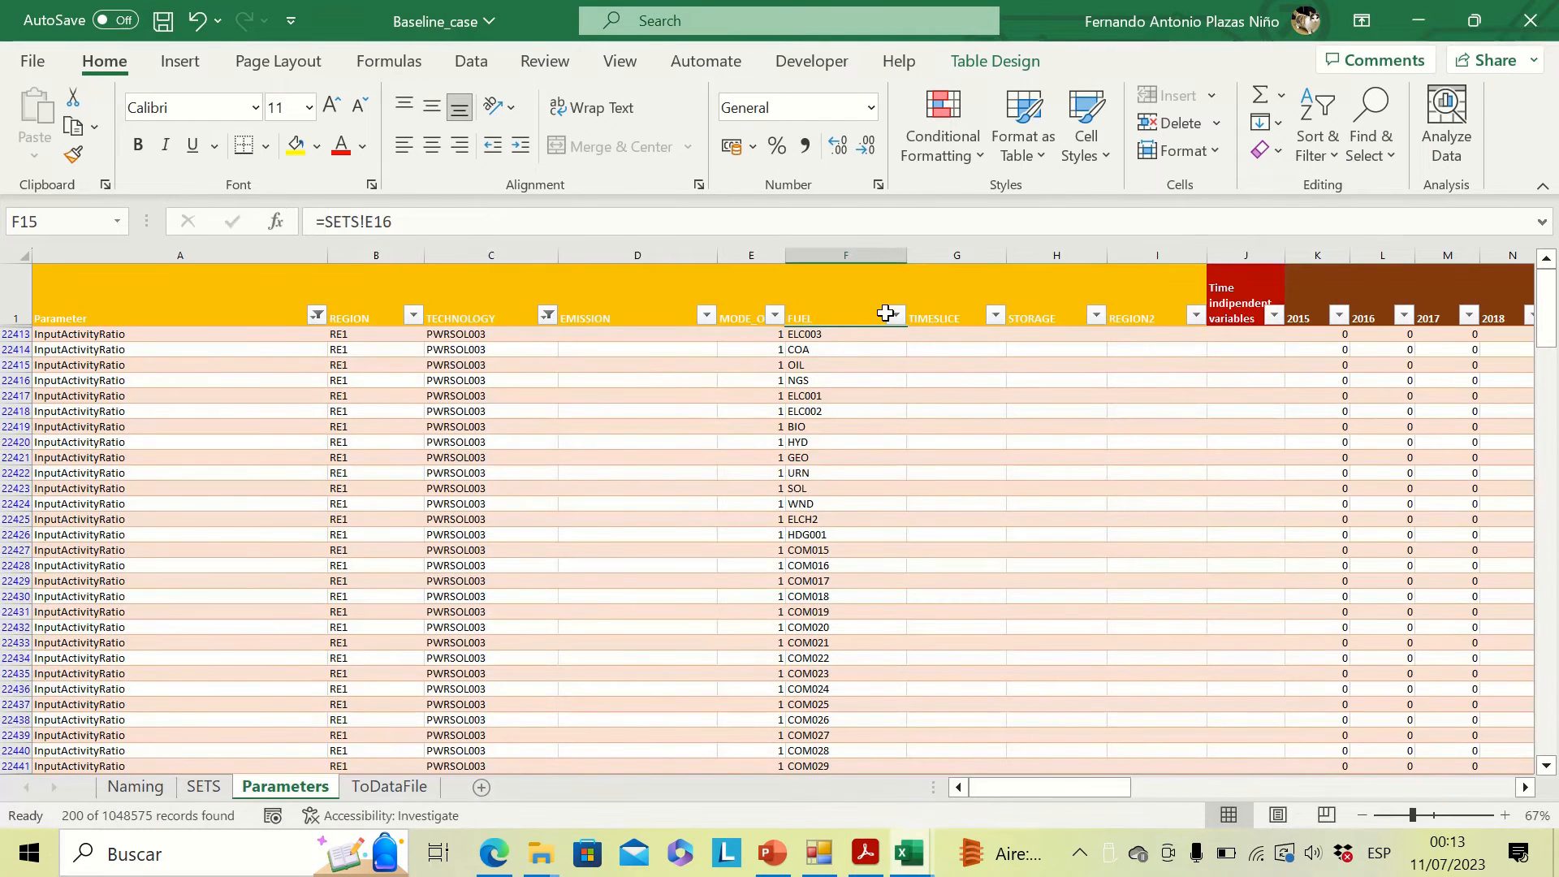
# Filter the FUEL column to show only ELC003, ELCH2, HDG001 and SOL.
pyautogui.click(895, 316)
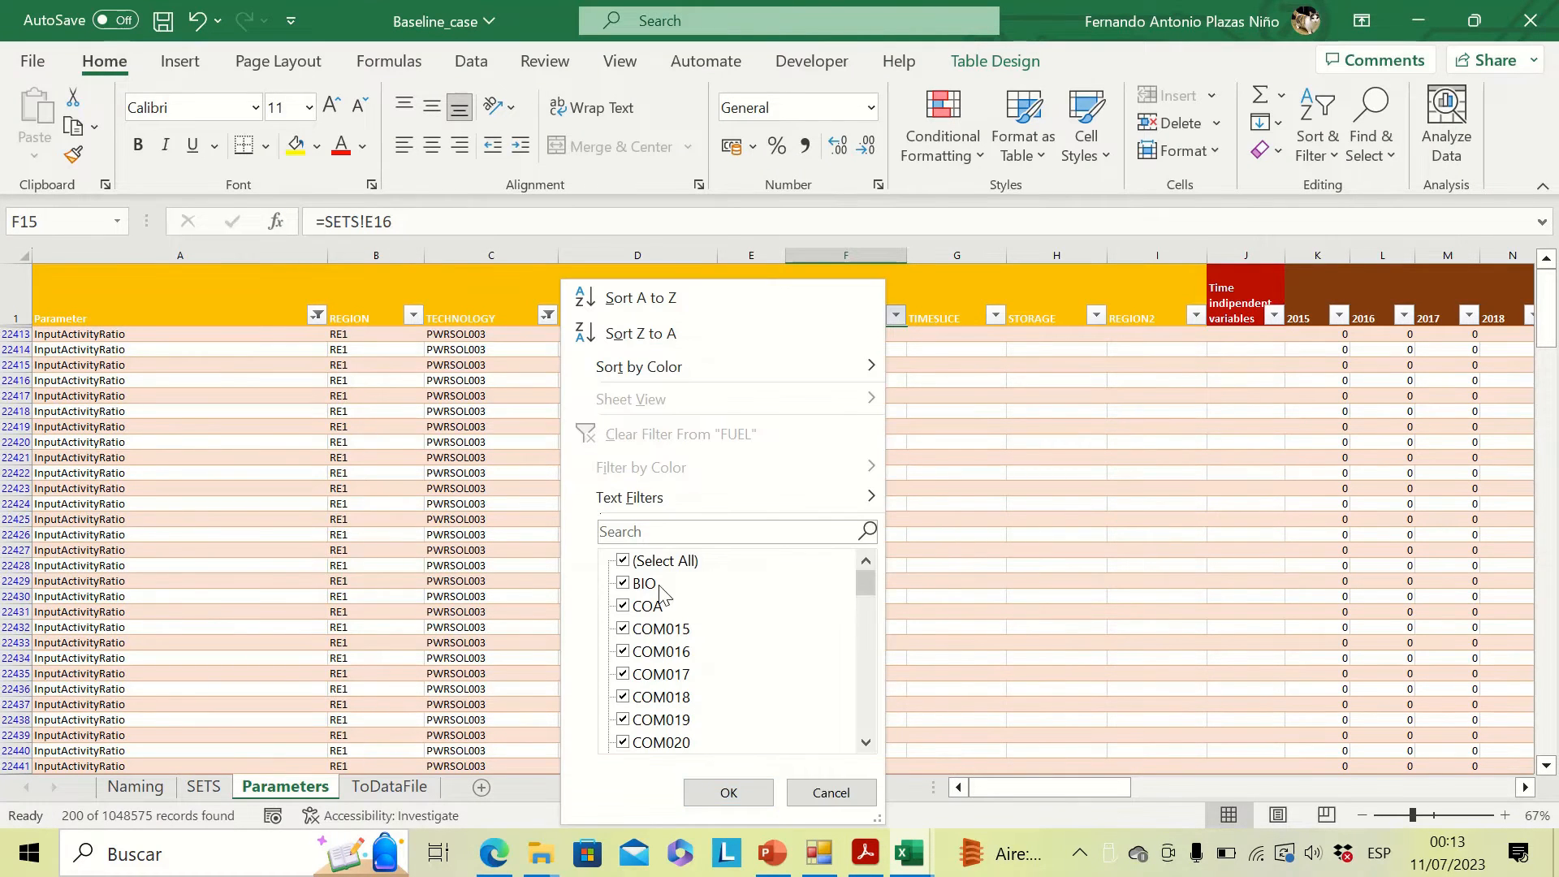
pyautogui.click(636, 562)
pyautogui.moveTo(871, 596); pyautogui.dragTo(867, 708)
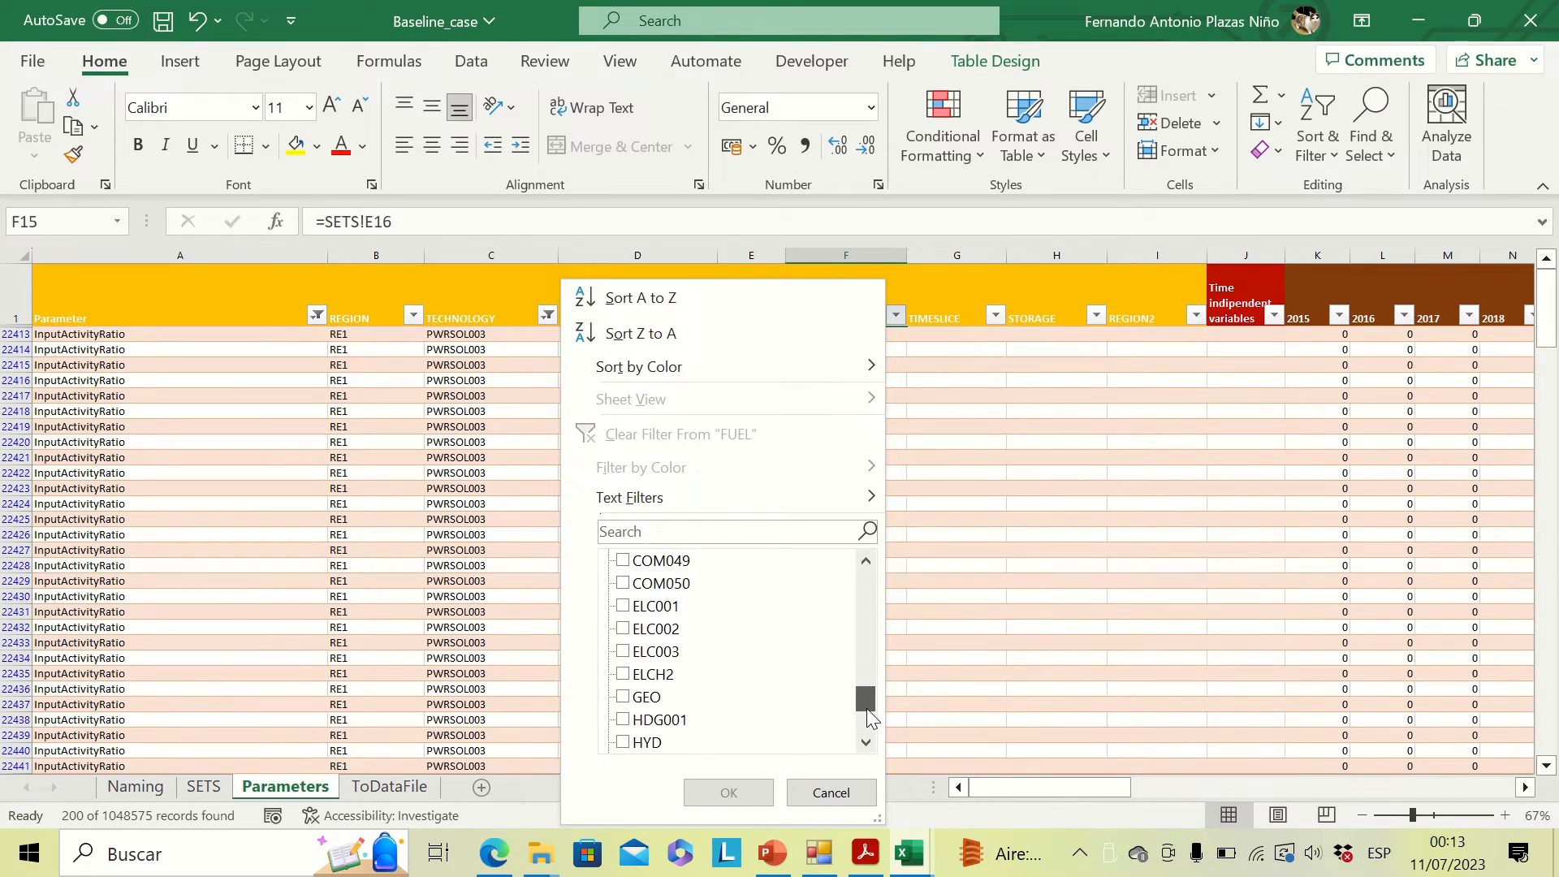
pyautogui.click(623, 651)
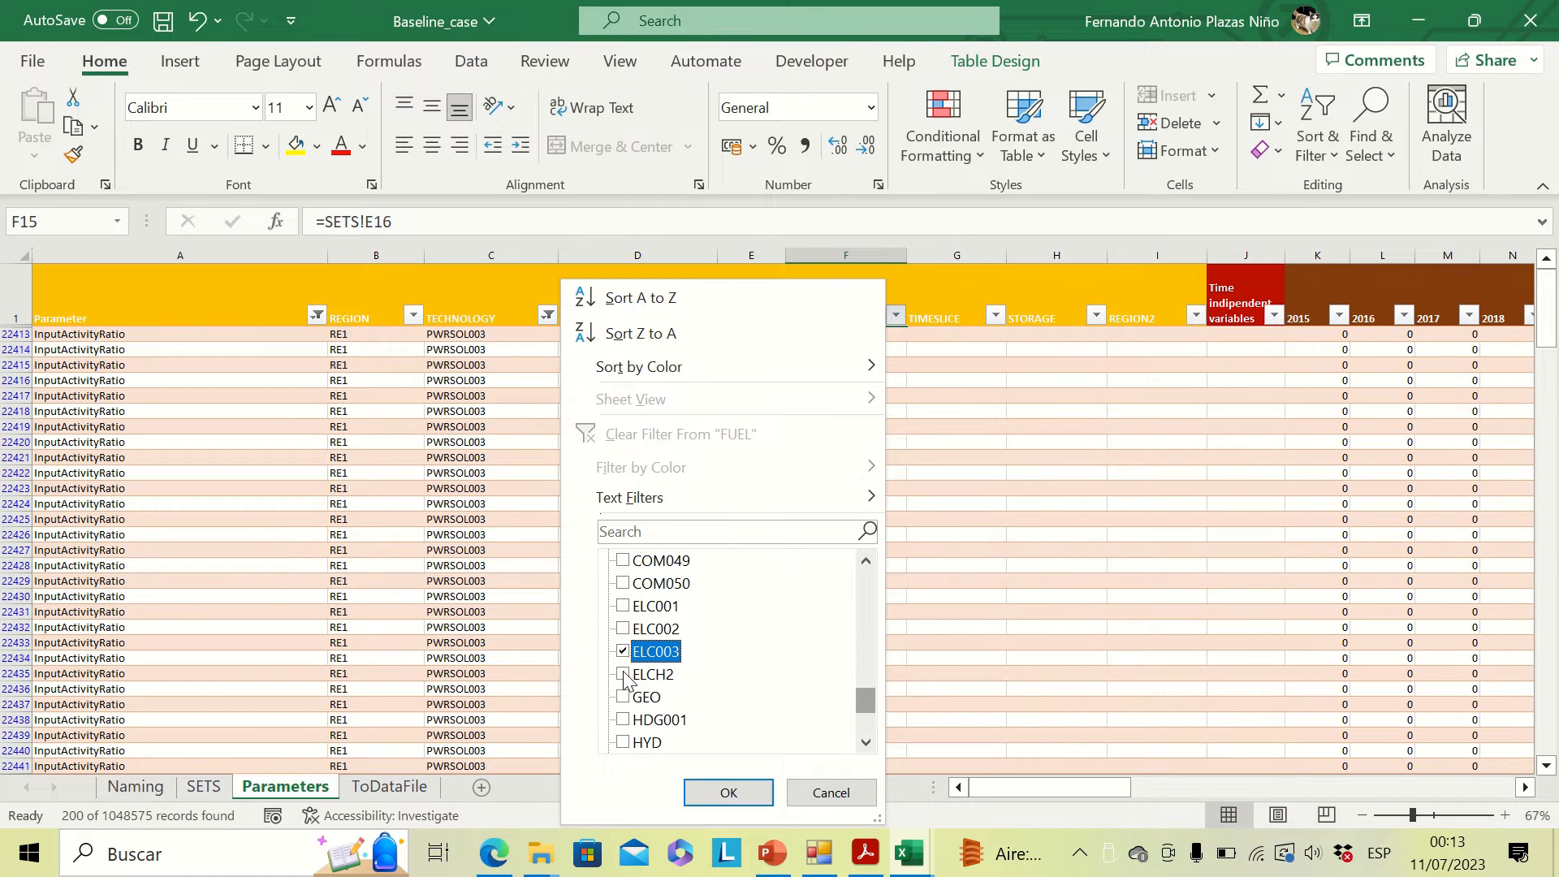
pyautogui.click(623, 675)
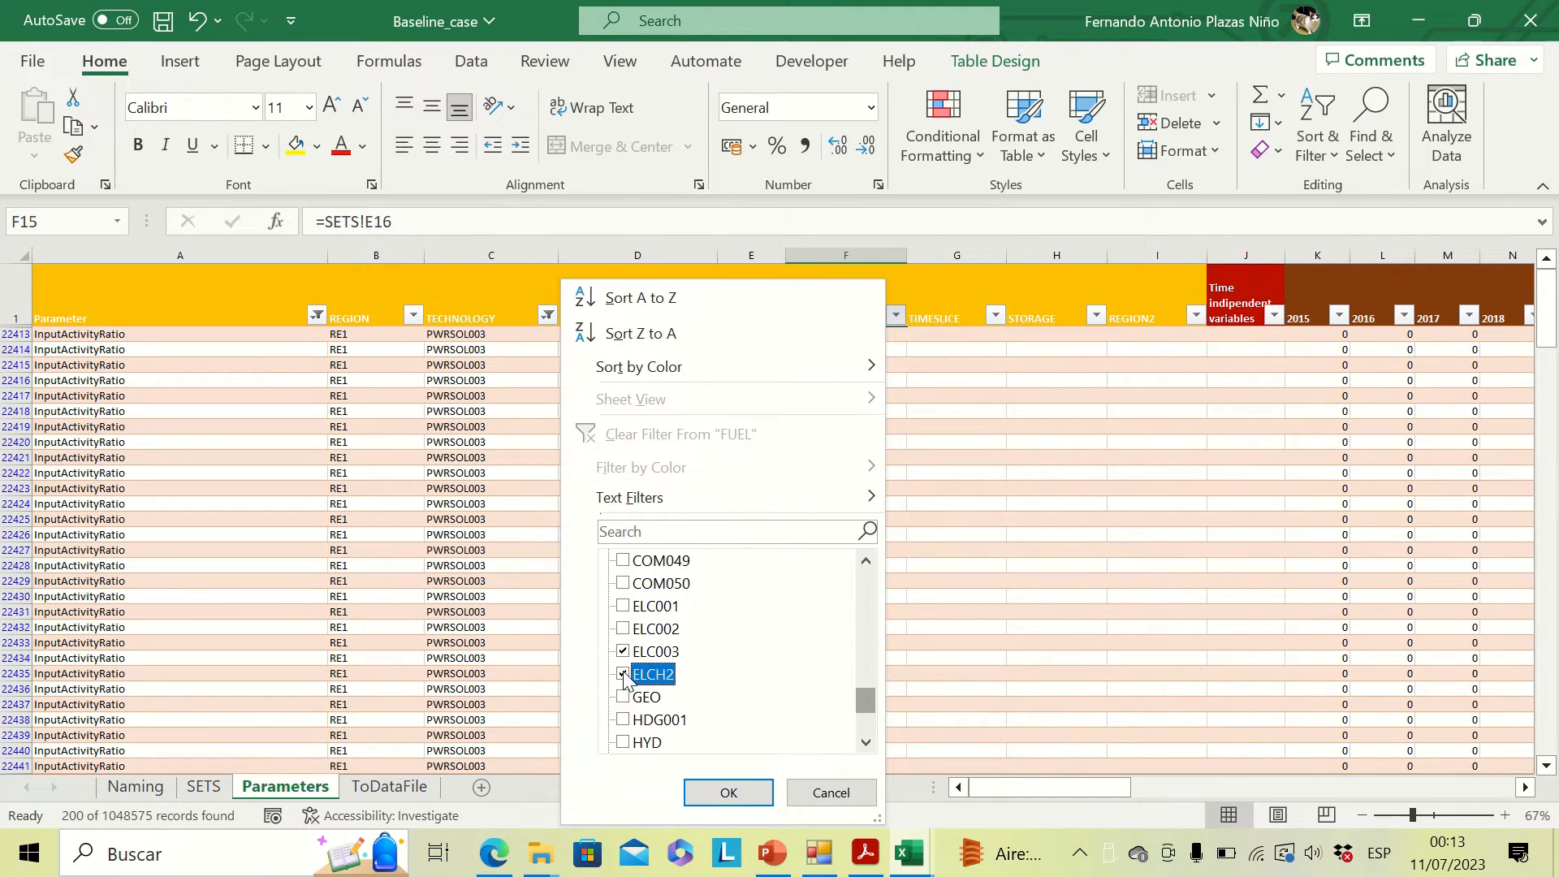
pyautogui.click(623, 719)
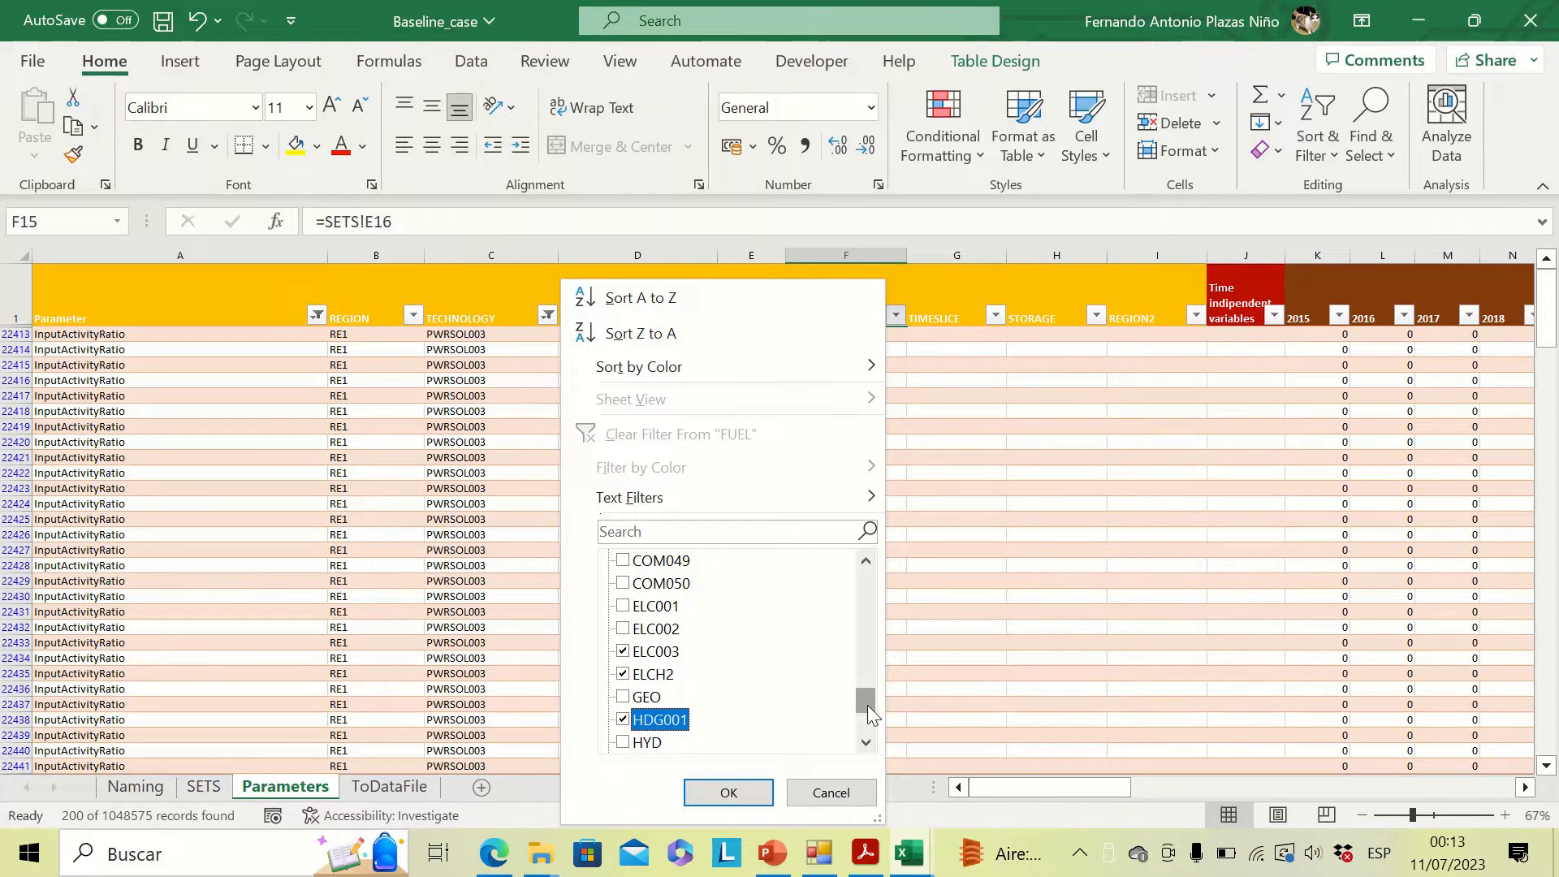
pyautogui.moveTo(867, 709); pyautogui.dragTo(866, 735)
pyautogui.click(623, 675)
pyautogui.click(728, 792)
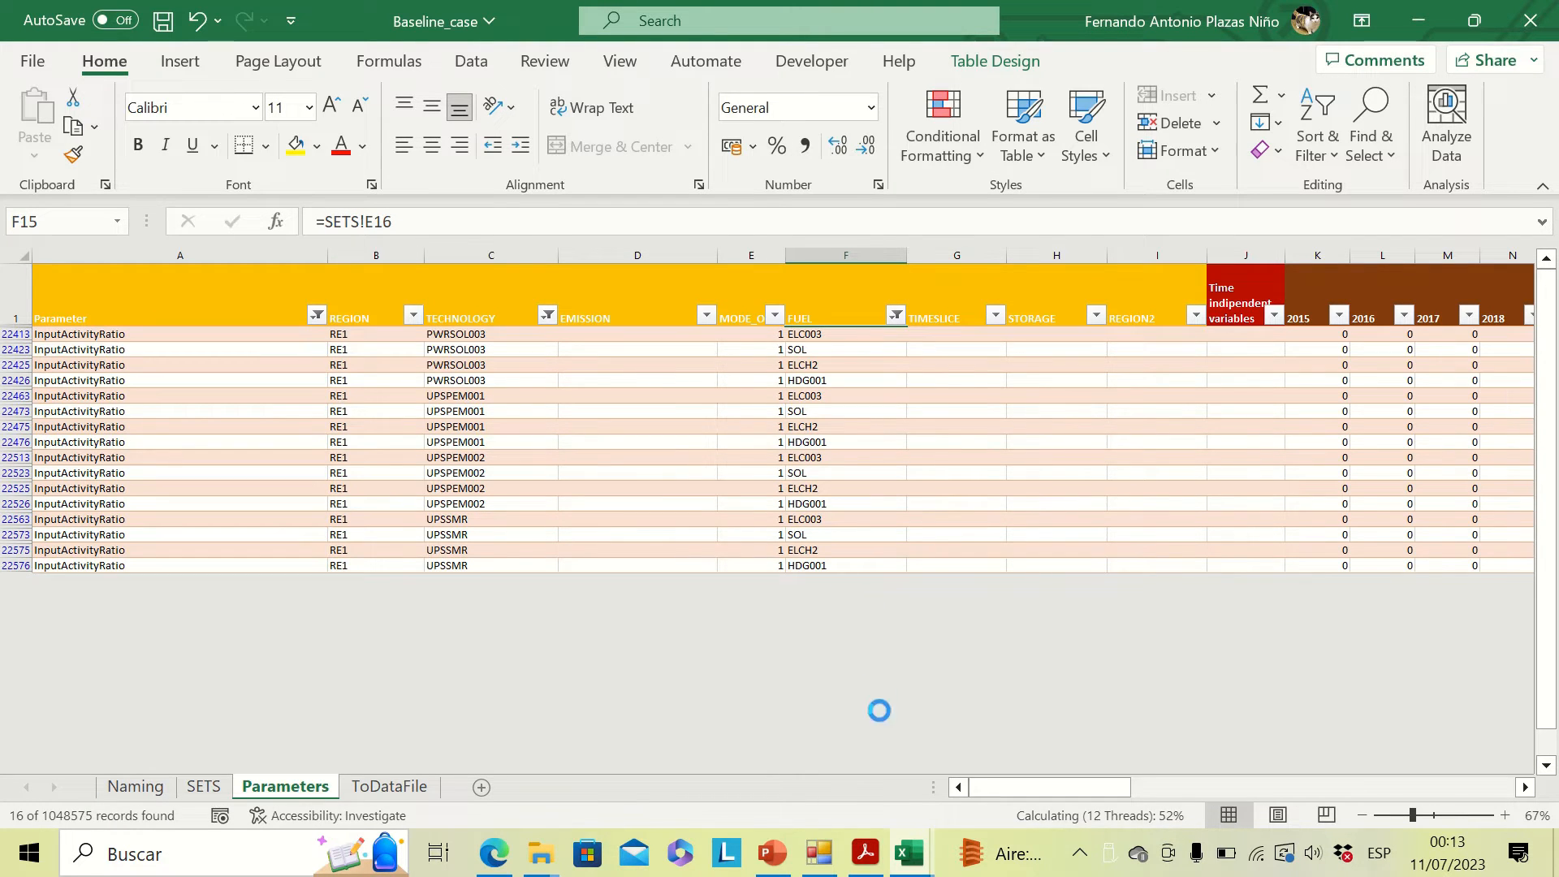
# Review the table of InputActivityRatio values per technology and fuel in the PDF guide, and return to the Baseline_case workbook.
pyautogui.moveTo(862, 849)
pyautogui.click(860, 751)
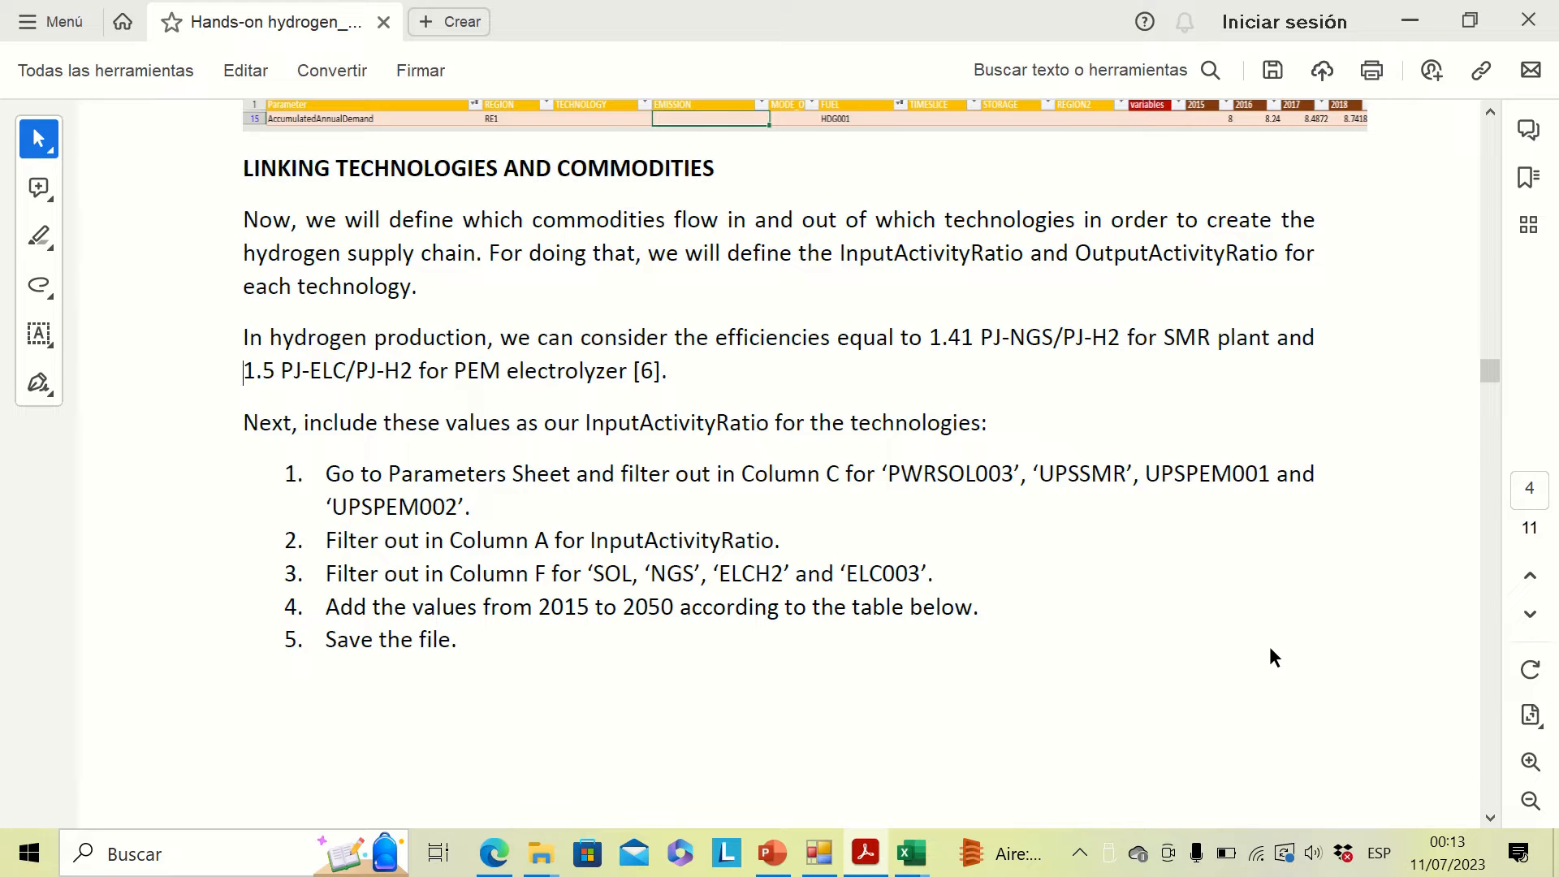
pyautogui.moveTo(1492, 366); pyautogui.dragTo(1494, 382)
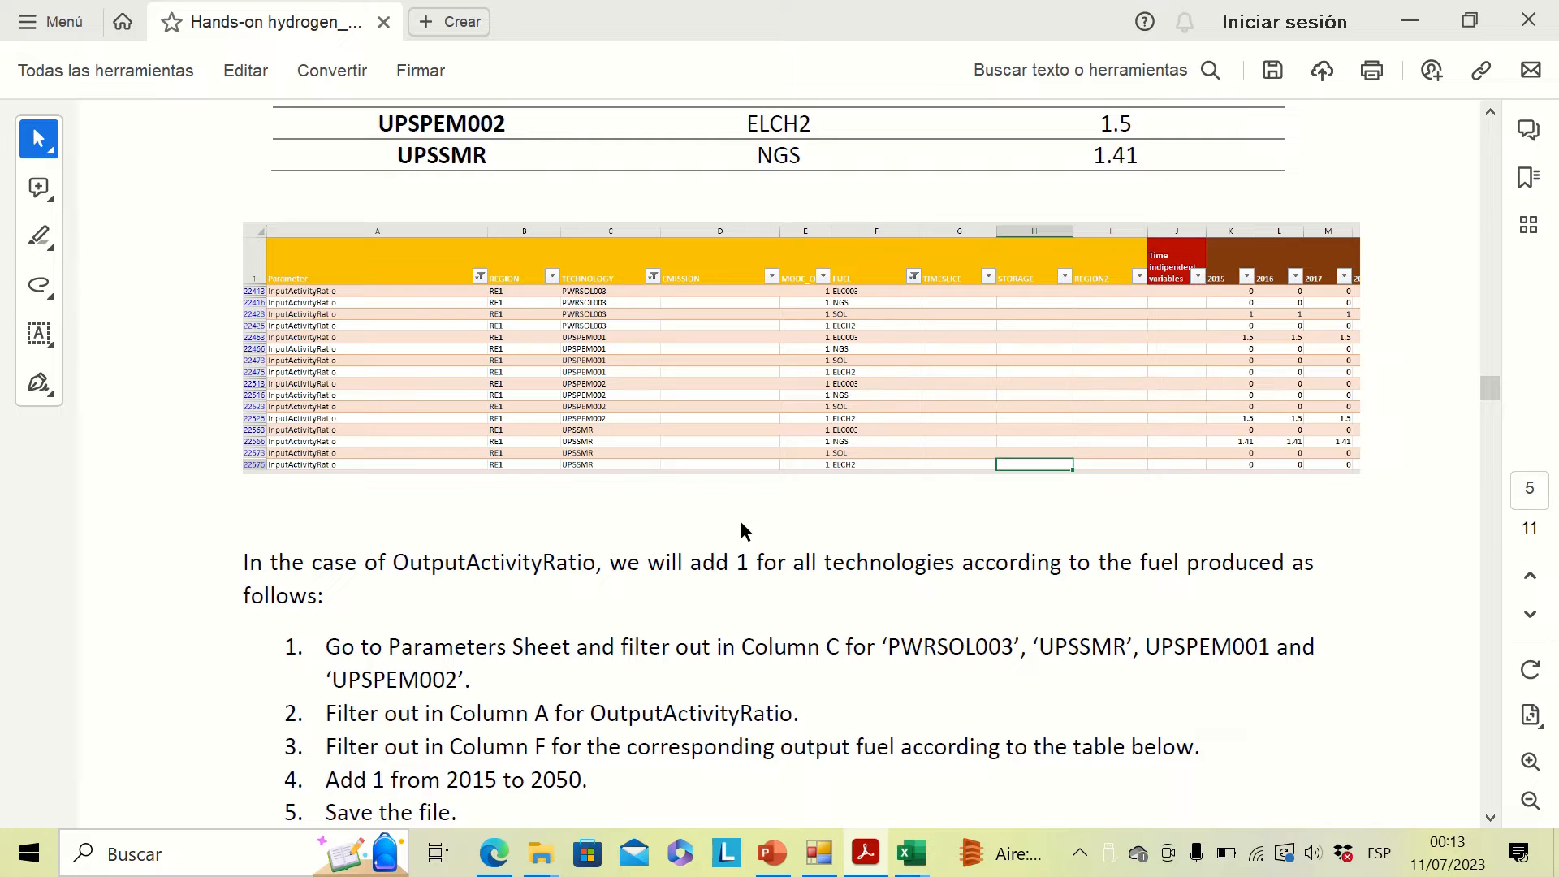
pyautogui.moveTo(911, 858)
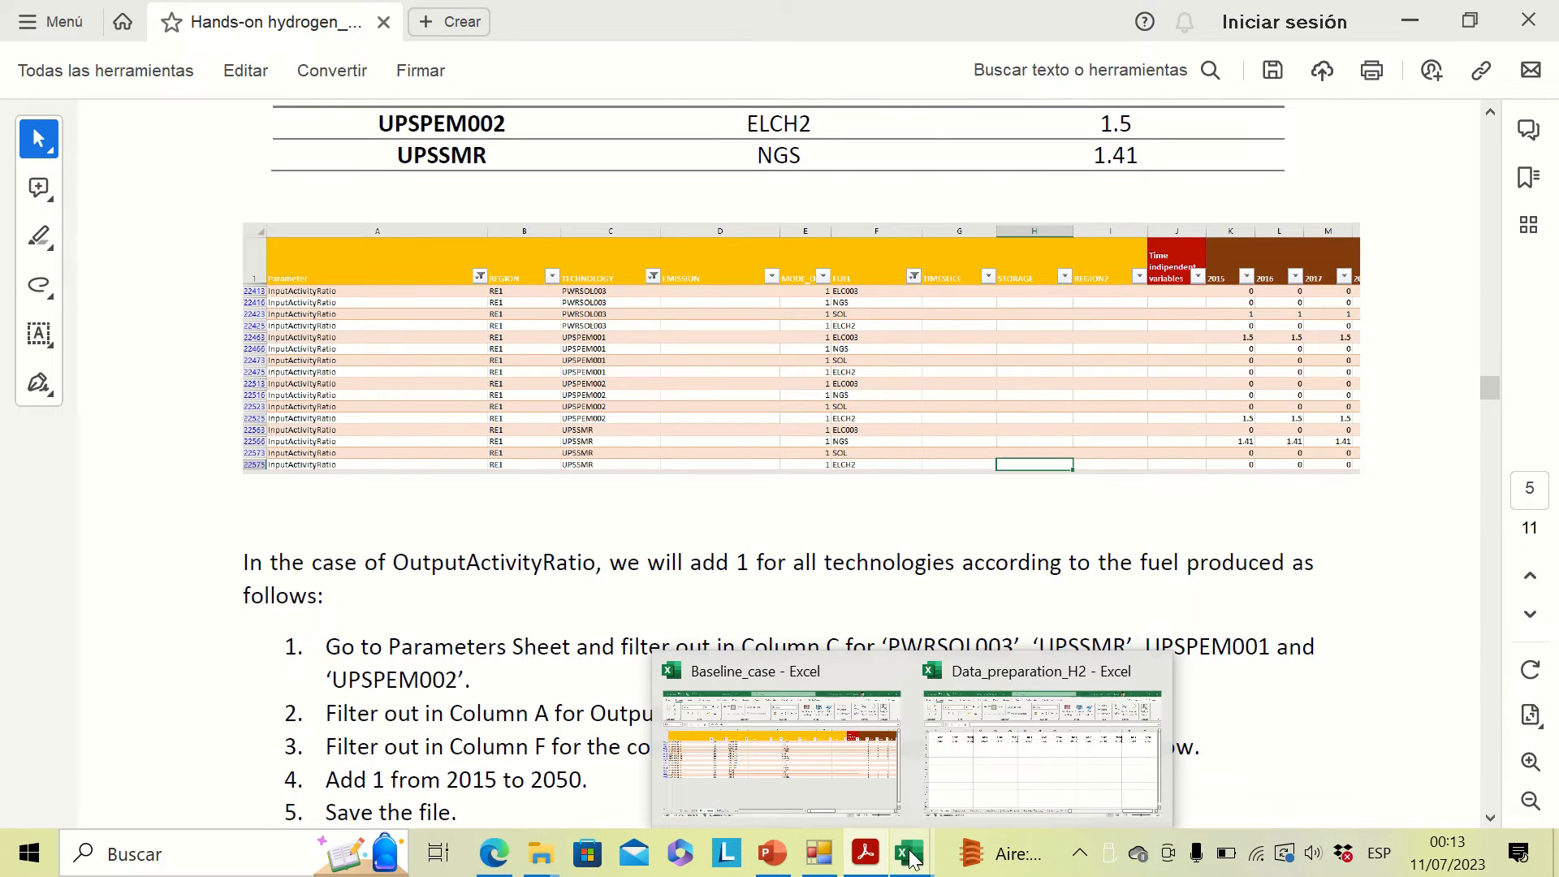
pyautogui.click(786, 719)
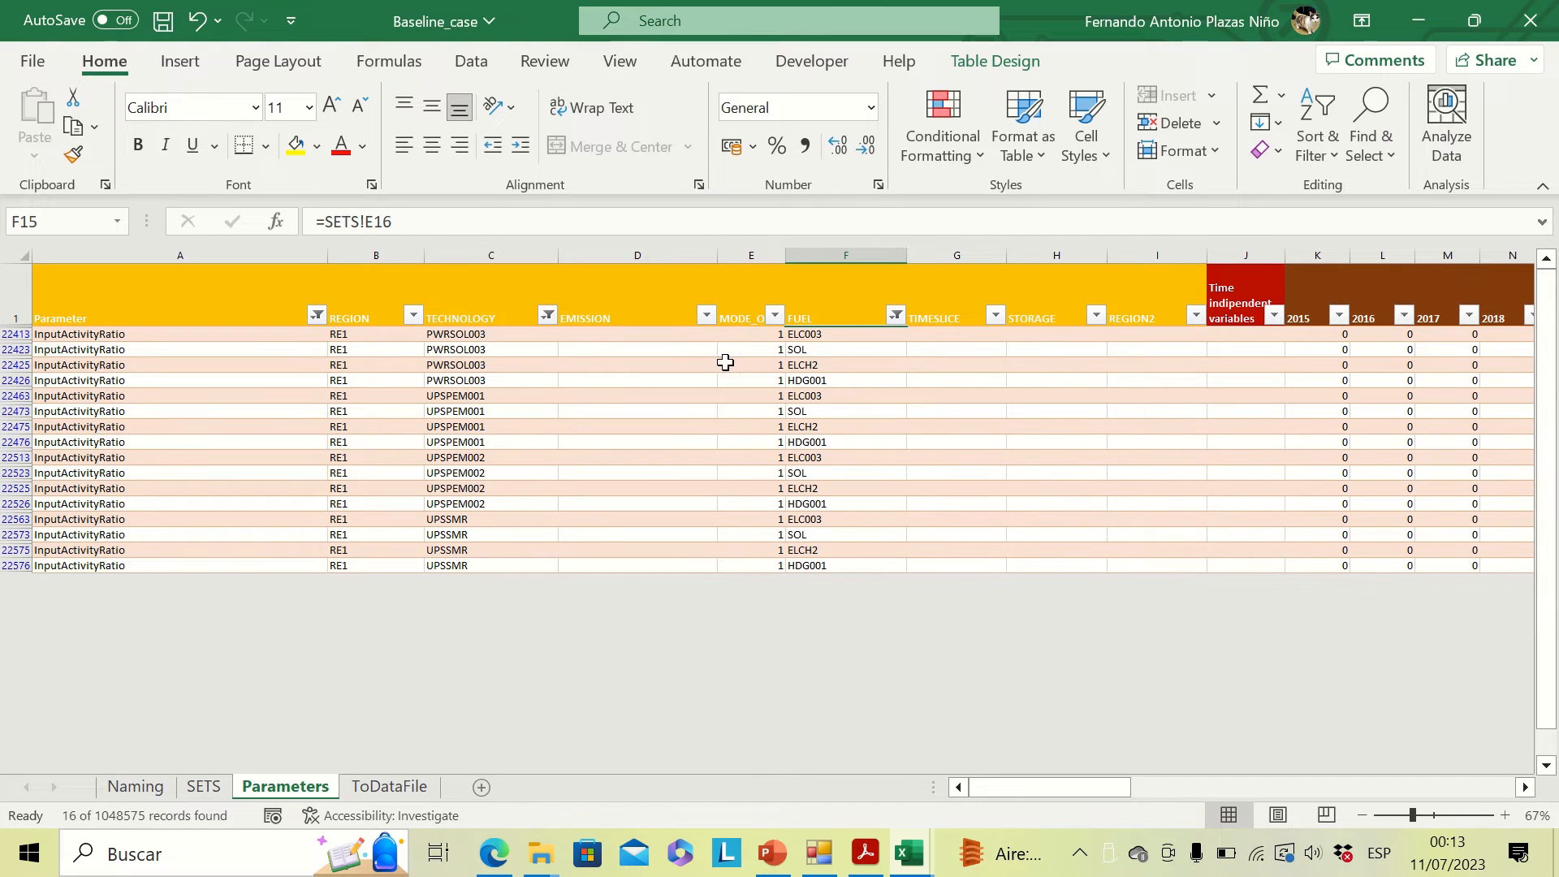
# Set the InputActivityRatio of PWRSOL003 with fuel SOL to 1 for every year from 2015 to 2050.
pyautogui.click(1328, 352)
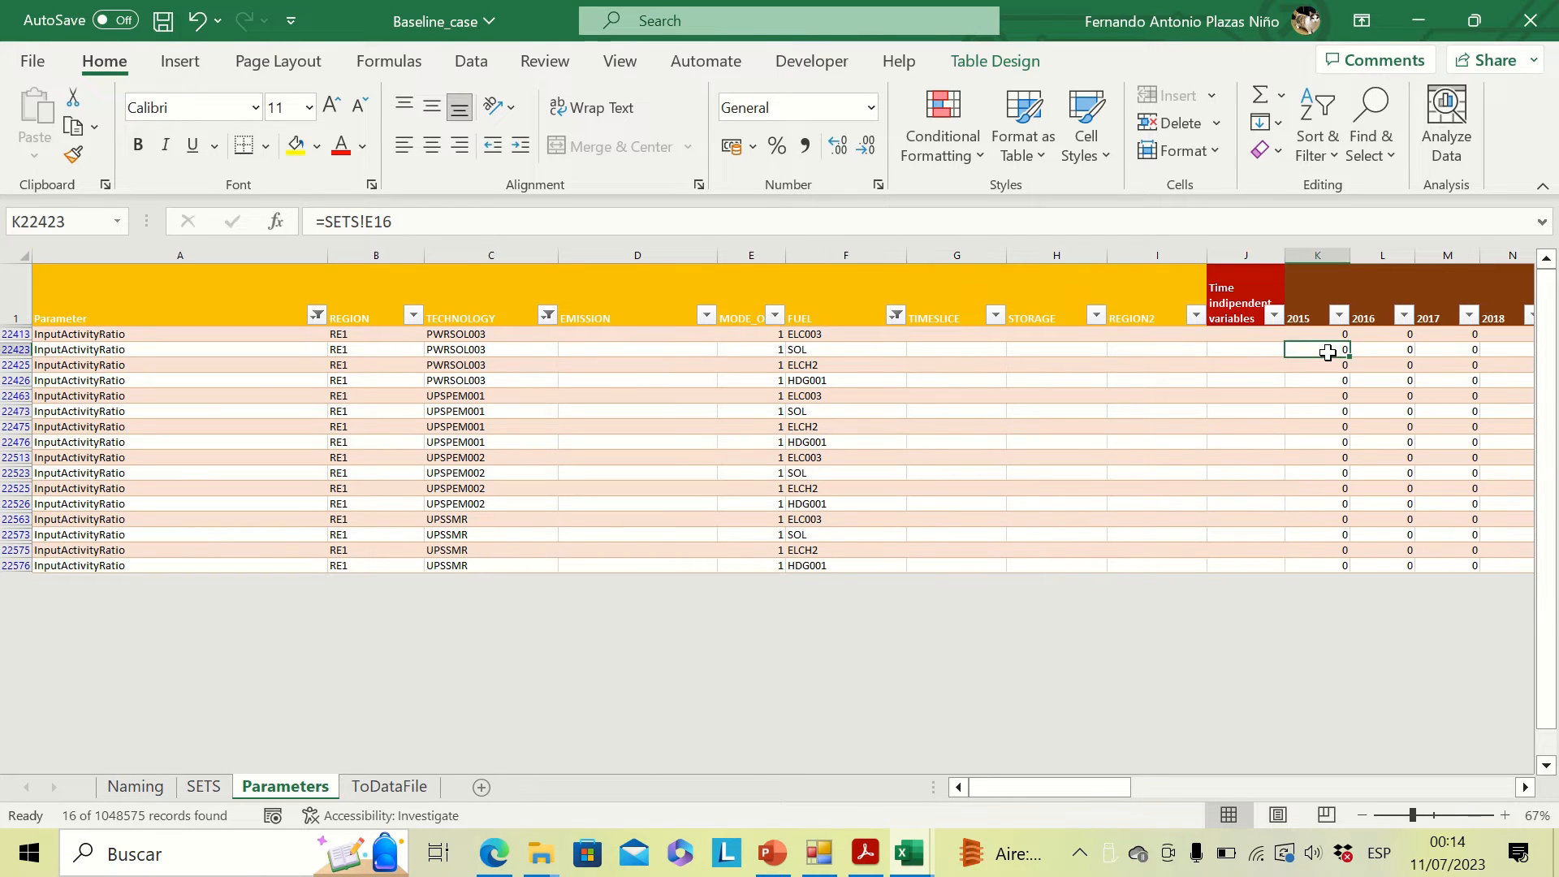
pyautogui.write('1')
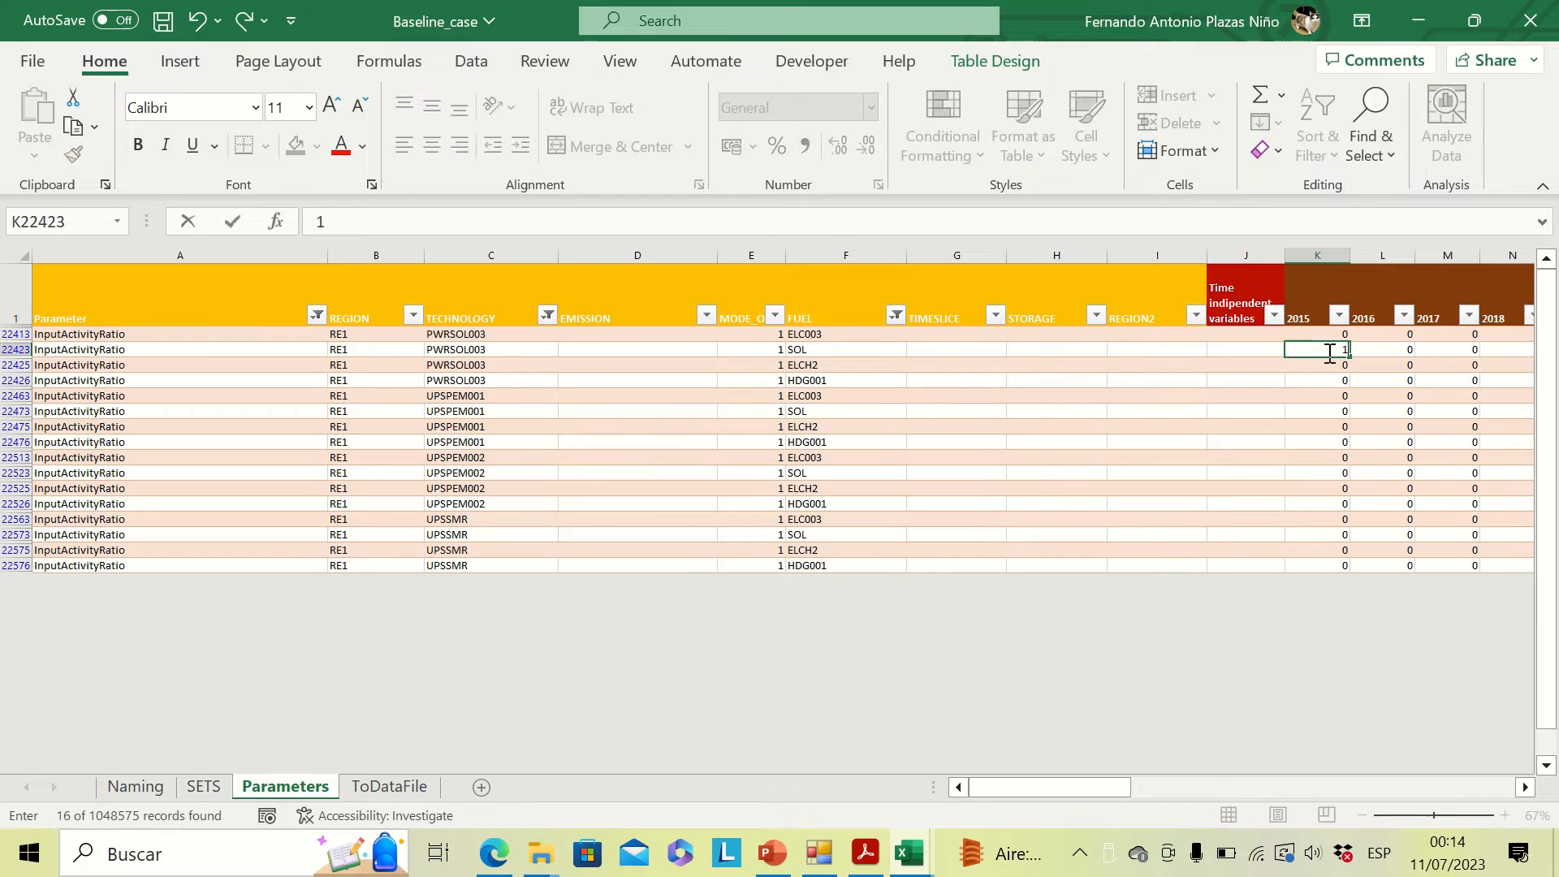
pyautogui.press('Tab')
pyautogui.press('Left')
pyautogui.moveTo(1351, 357); pyautogui.dragTo(1061, 348)
pyautogui.click(1064, 351)
pyautogui.hotkey('shift', 'Left')
pyautogui.hotkey('ctrl', 'Left')
pyautogui.press('Left')
pyautogui.press('Left')
pyautogui.press('Left')
pyautogui.hotkey('ctrl', 'Left')
pyautogui.hotkey('ctrl', 'Left')
pyautogui.hotkey('ctrl', 'Left')
pyautogui.hotkey('ctrl', 'Left')
# Go to the 2015 InputActivityRatio cell of technology UPSPEM001 with fuel ELC003.
pyautogui.press('Down')
pyautogui.press('Down')
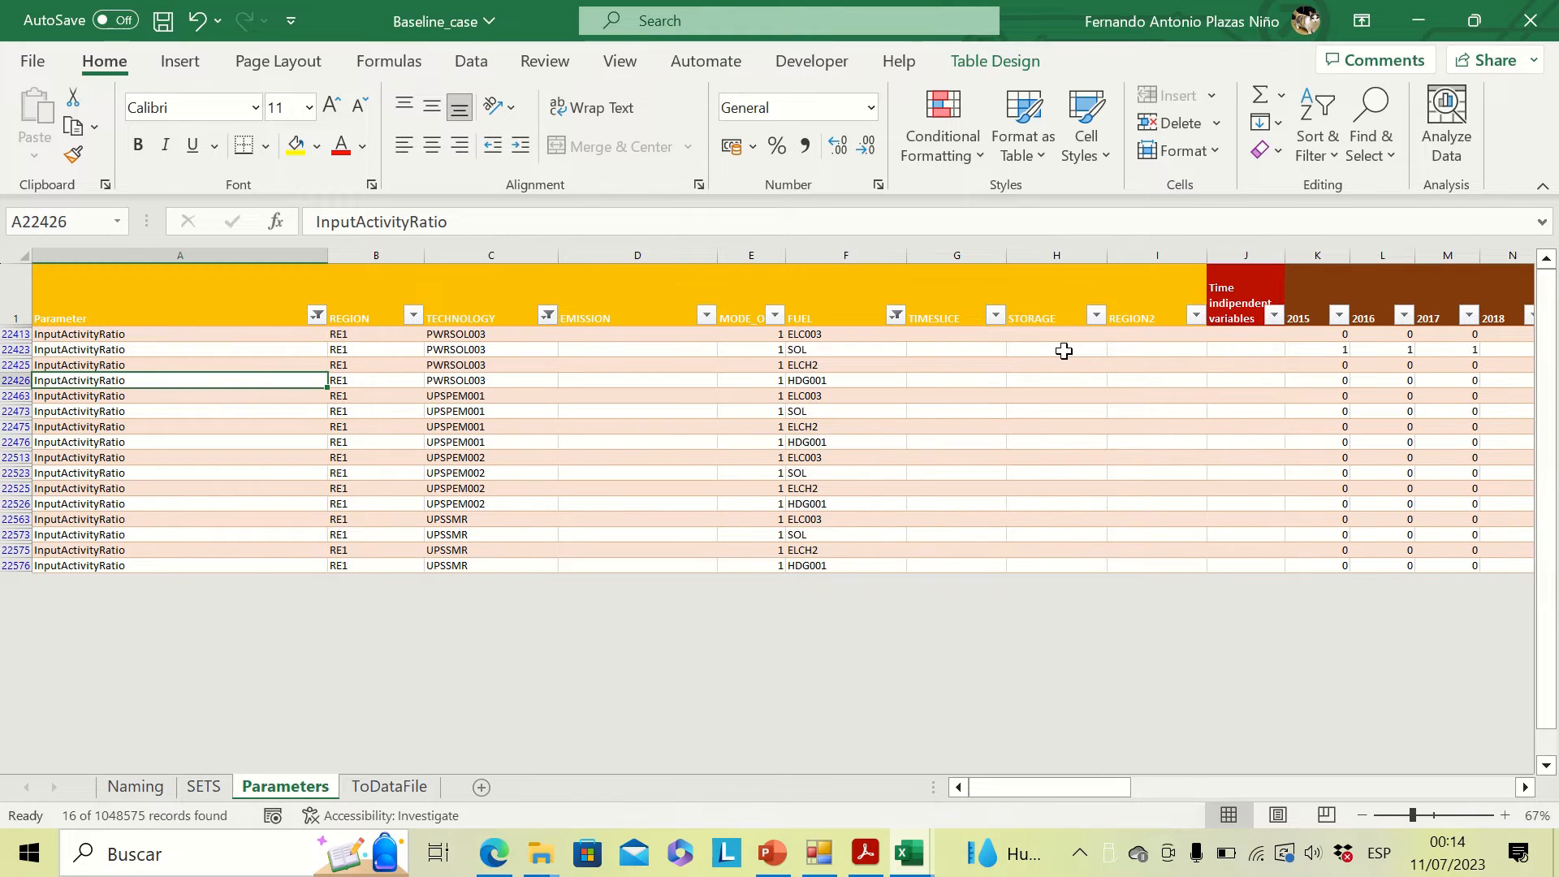
pyautogui.press('Down')
pyautogui.press('Down')
pyautogui.press('Right')
pyautogui.press('Right')
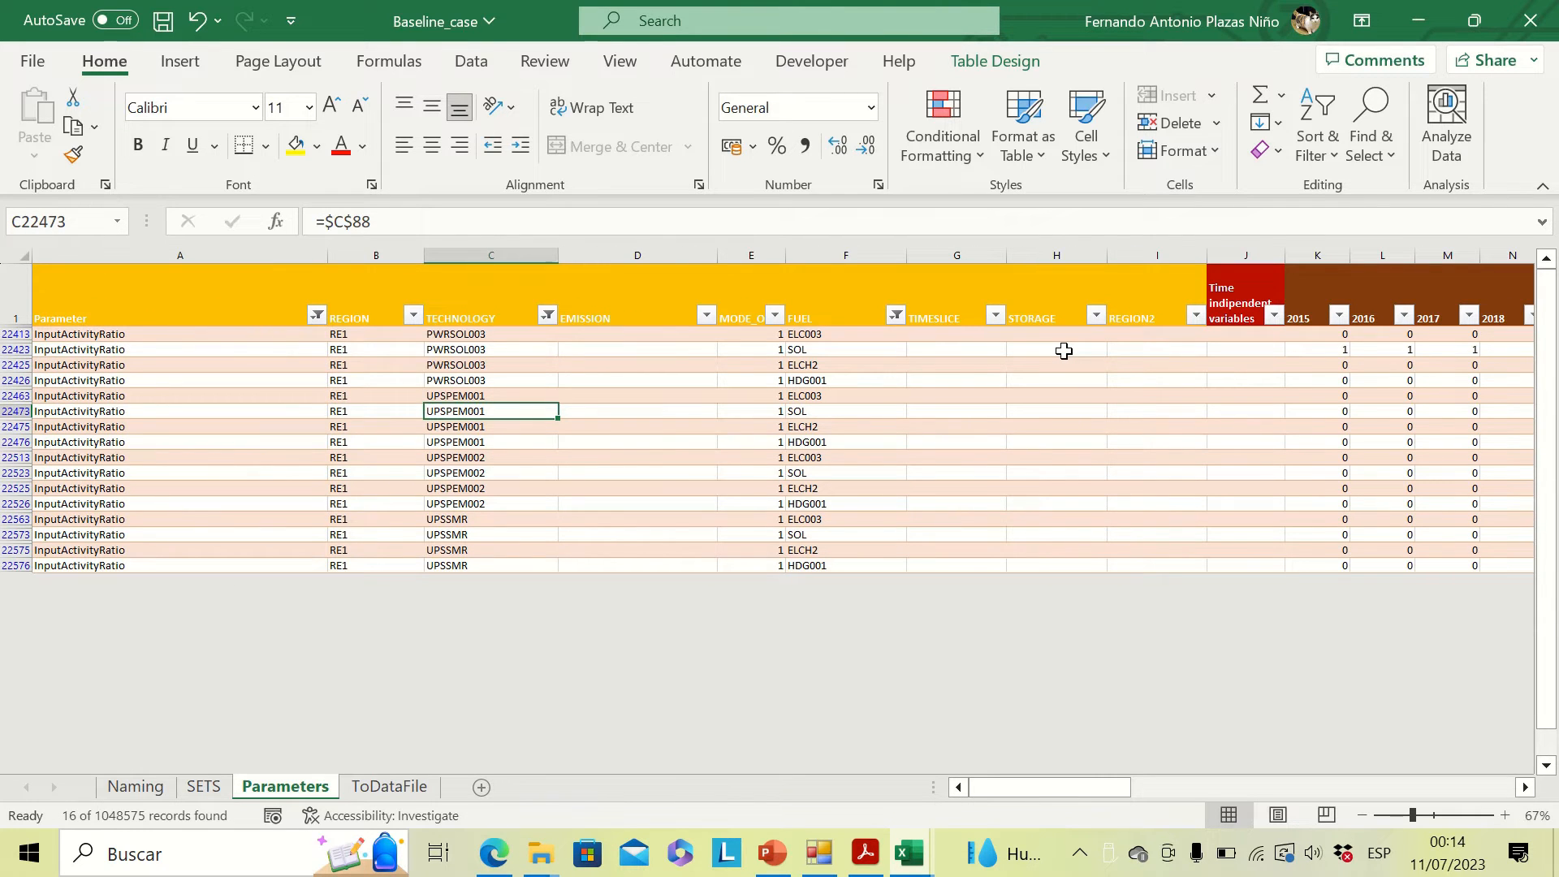
pyautogui.press('Right')
pyautogui.press('Right')
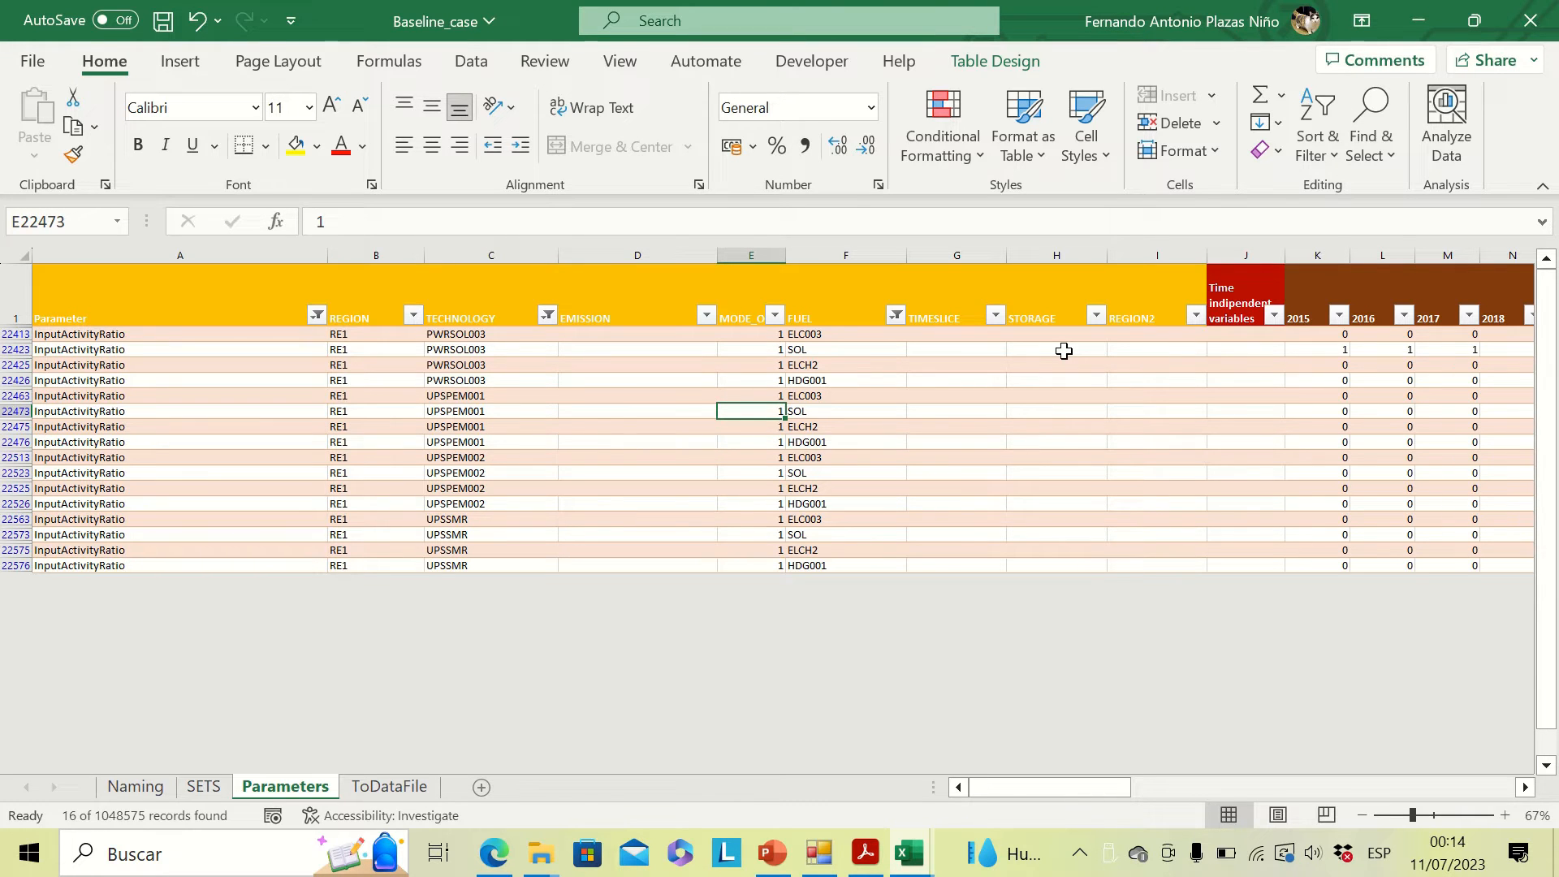
pyautogui.press('Left')
pyautogui.press('Left')
pyautogui.press('Left')
pyautogui.press('Right')
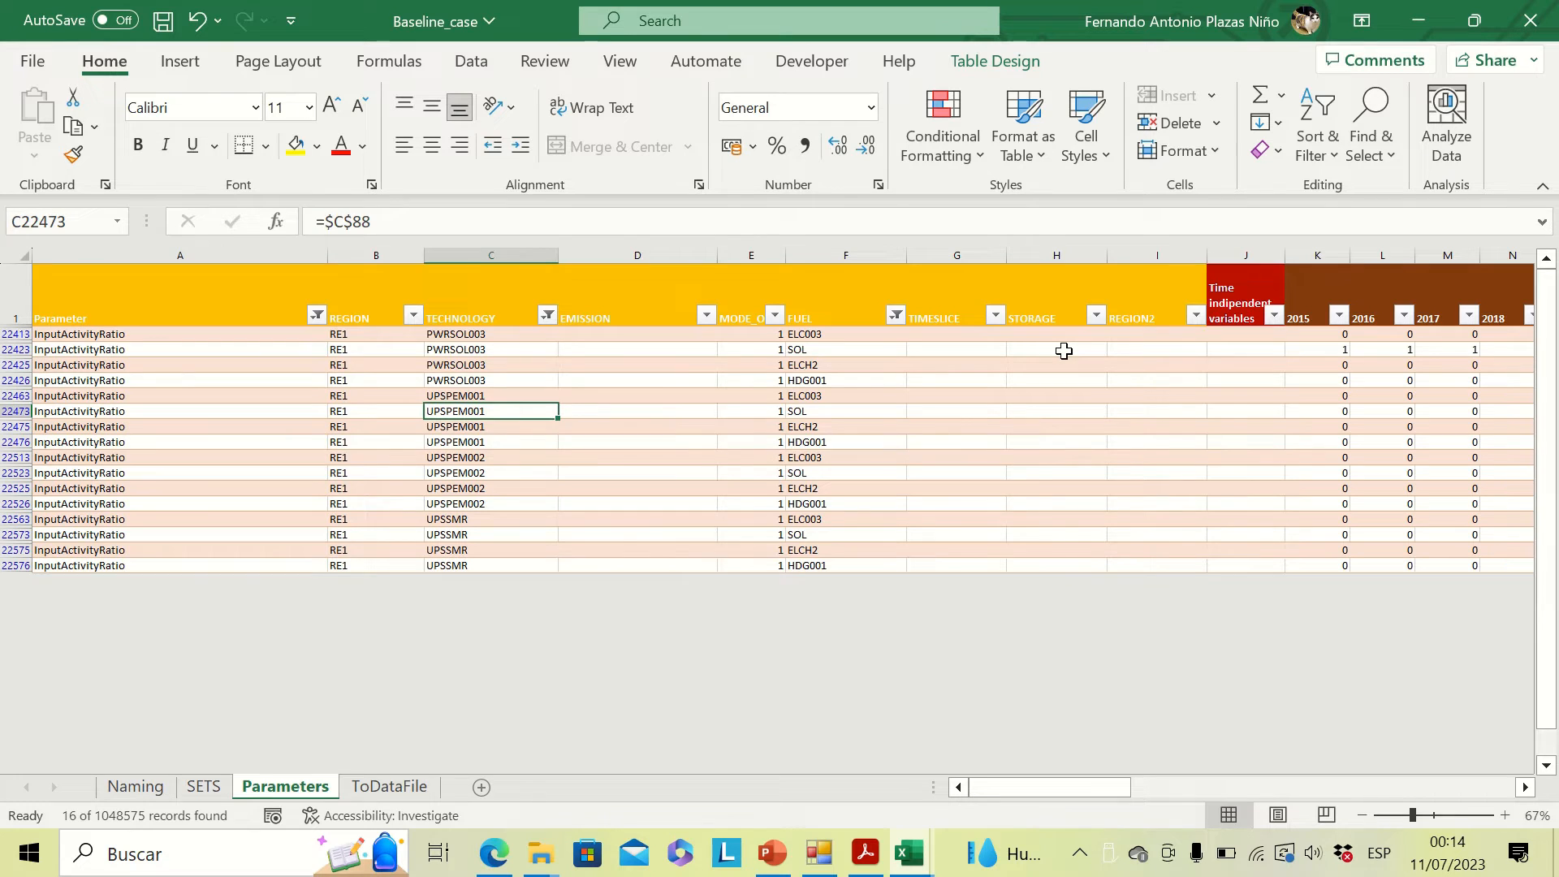
pyautogui.press('Right')
pyautogui.press('Right')
pyautogui.press('Right')
pyautogui.press('Up')
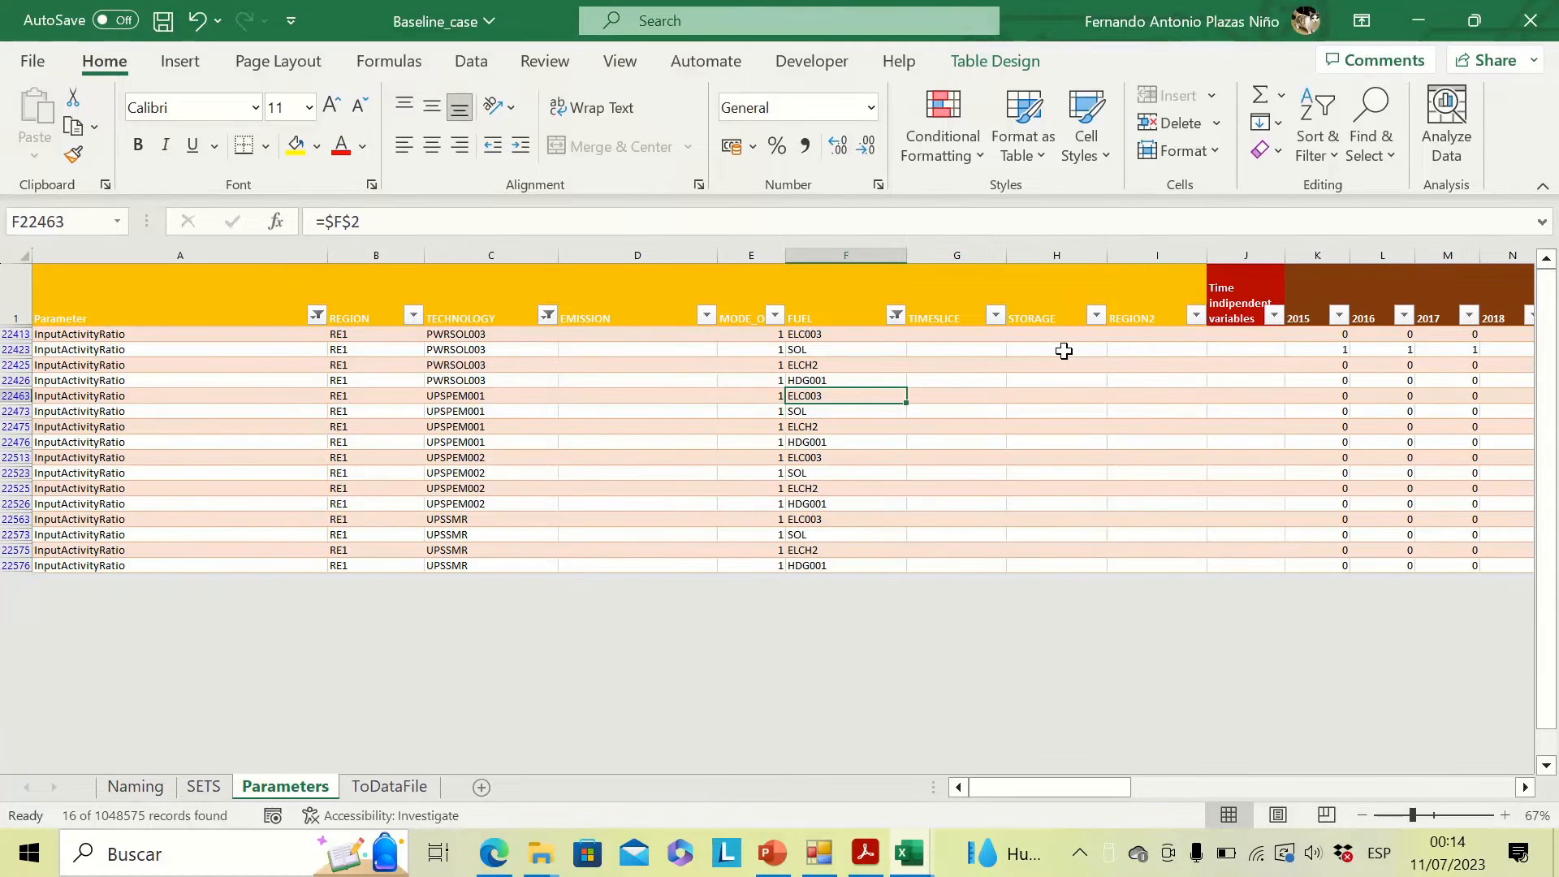
pyautogui.press('Right')
pyautogui.press('Right')
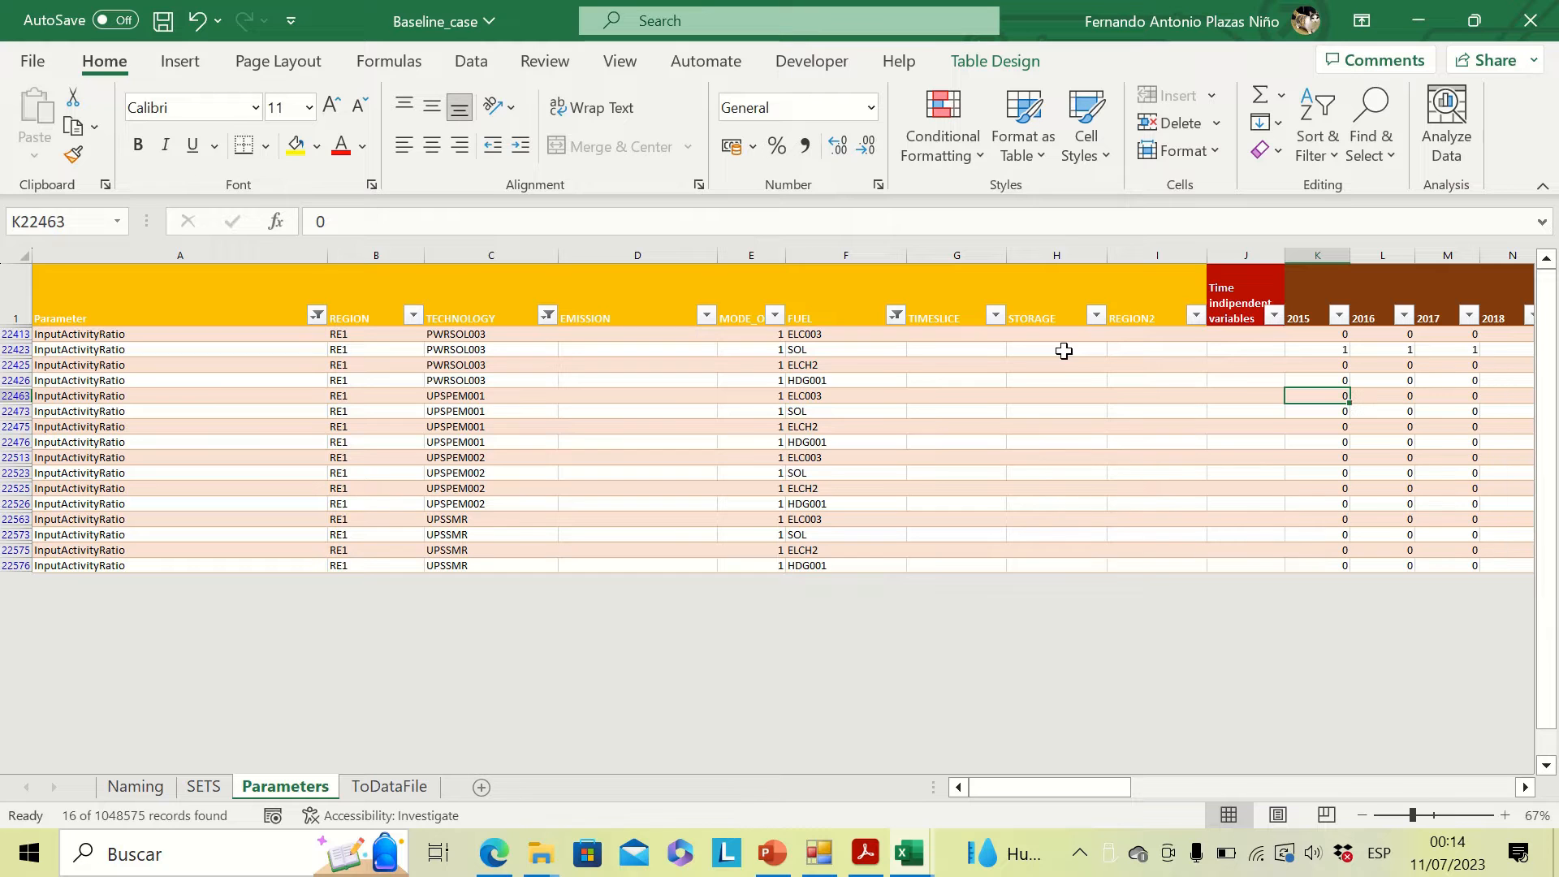
# Look up the InputActivityRatio of UPSPEM001 with fuel ELC003 in the PDF guide, and return to the Baseline_case workbook.
pyautogui.moveTo(904, 861)
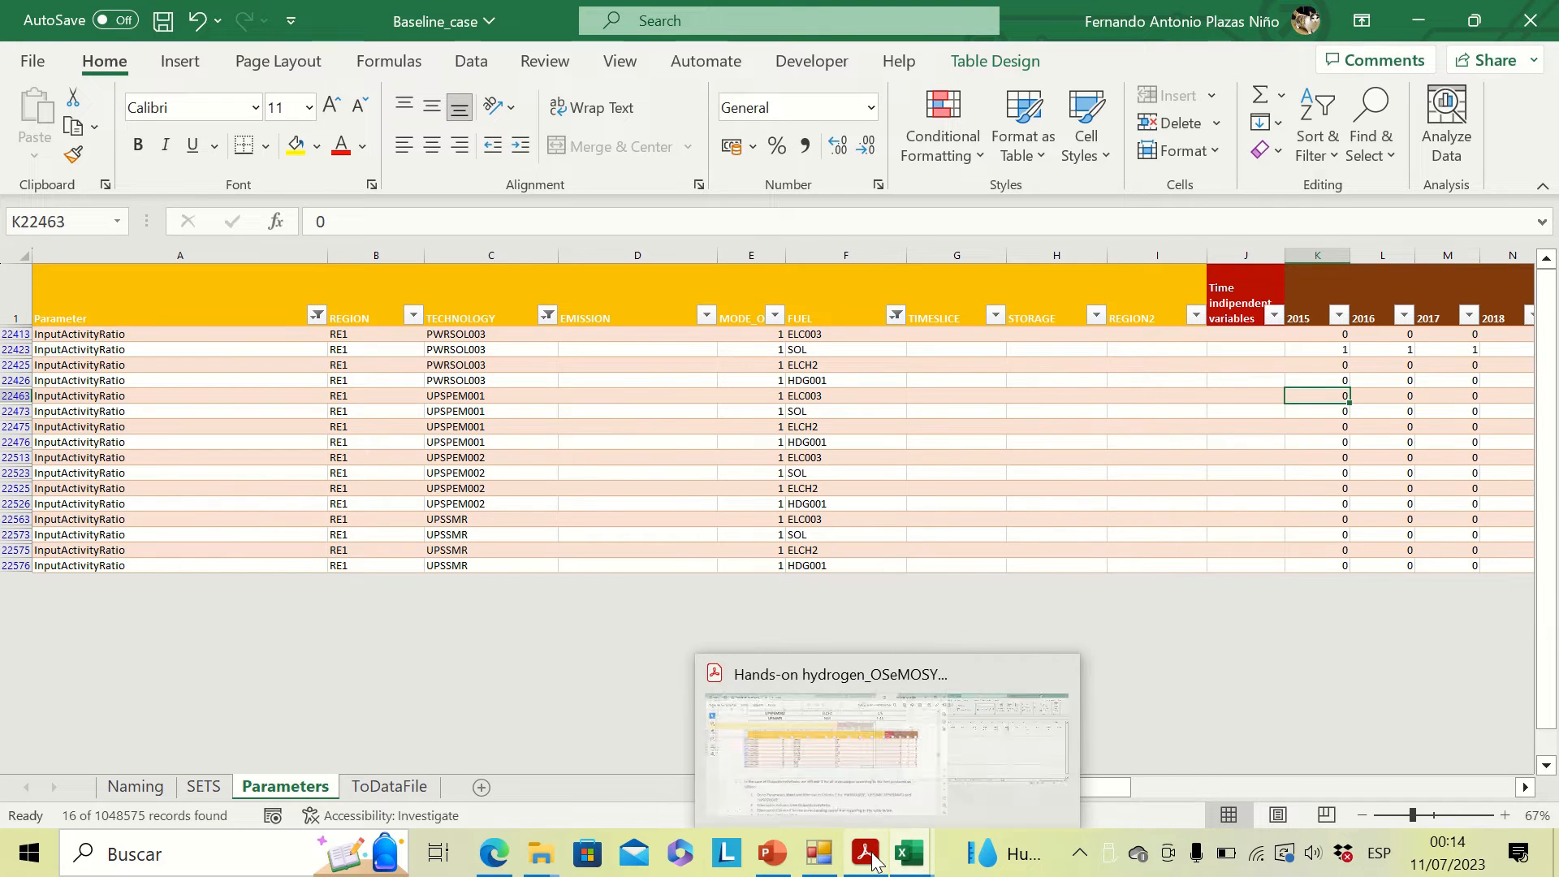
pyautogui.click(856, 758)
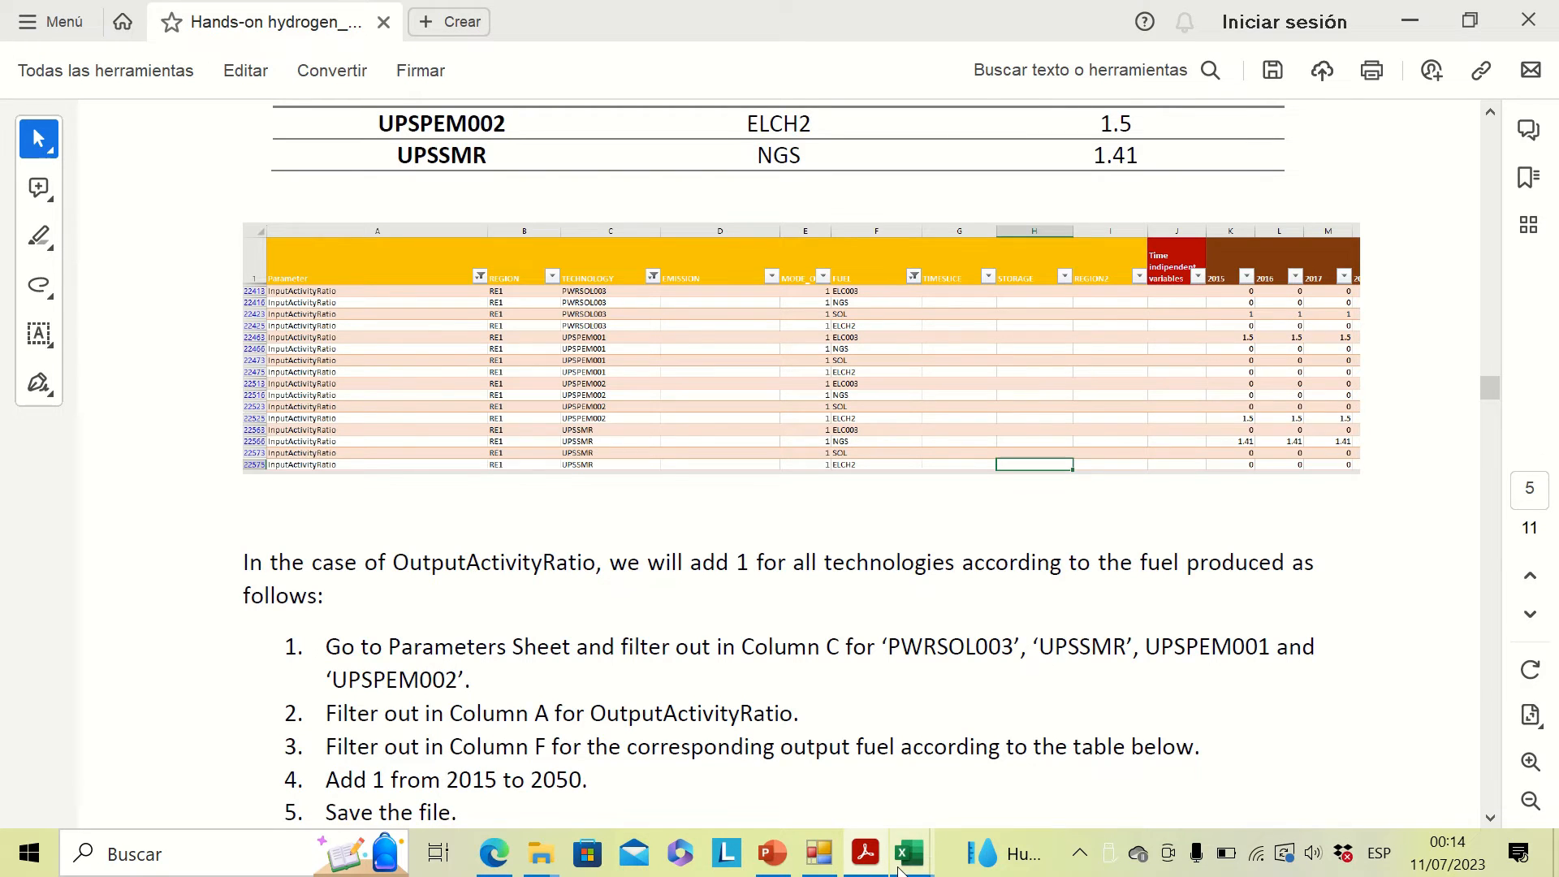
pyautogui.moveTo(898, 871)
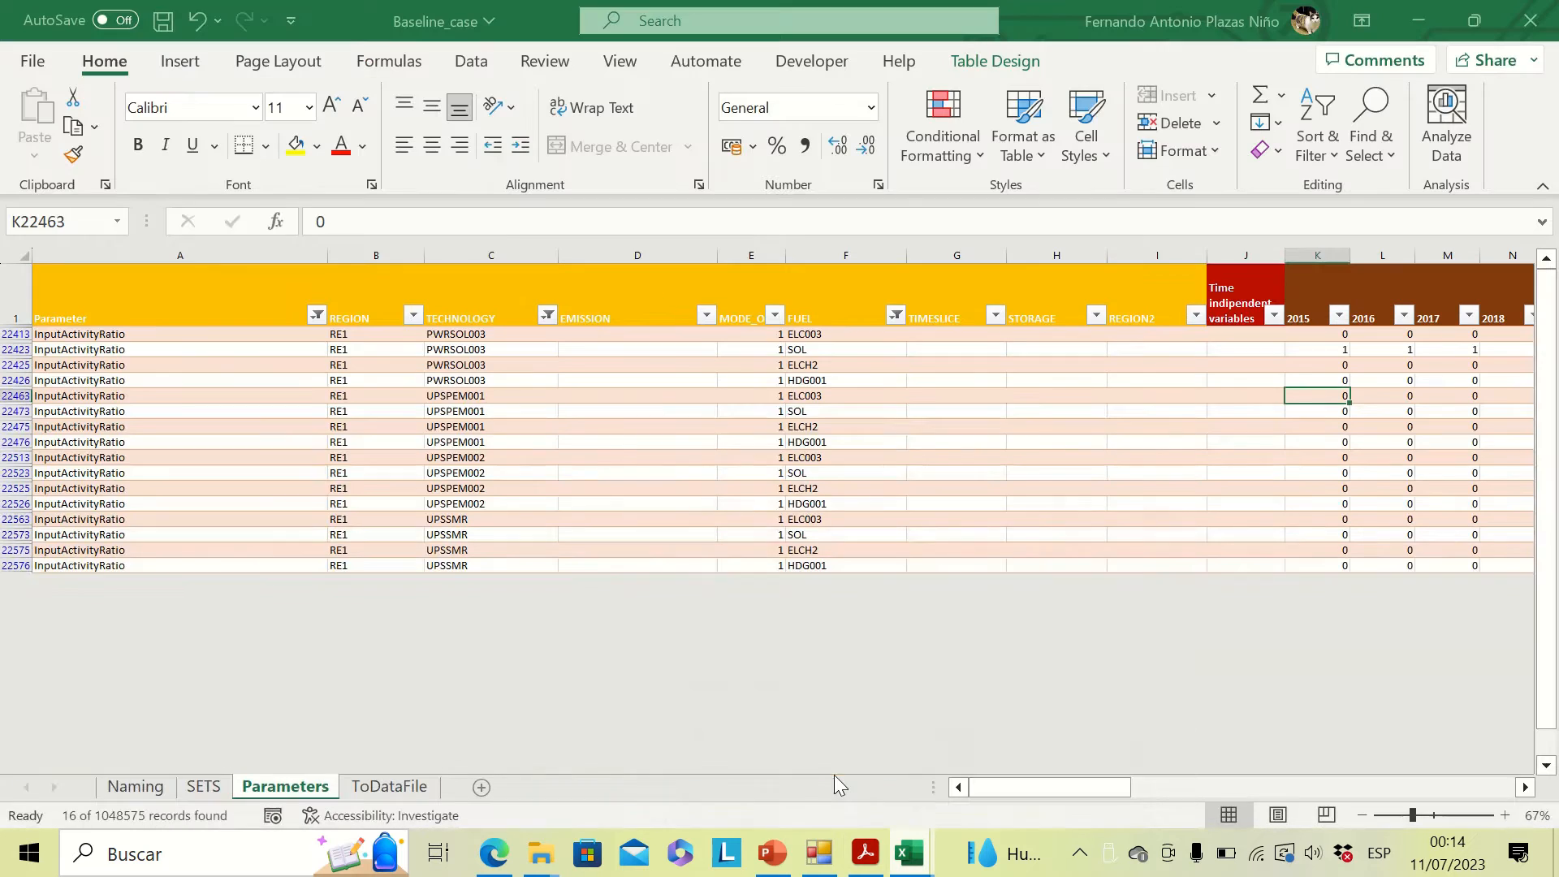
pyautogui.click(835, 774)
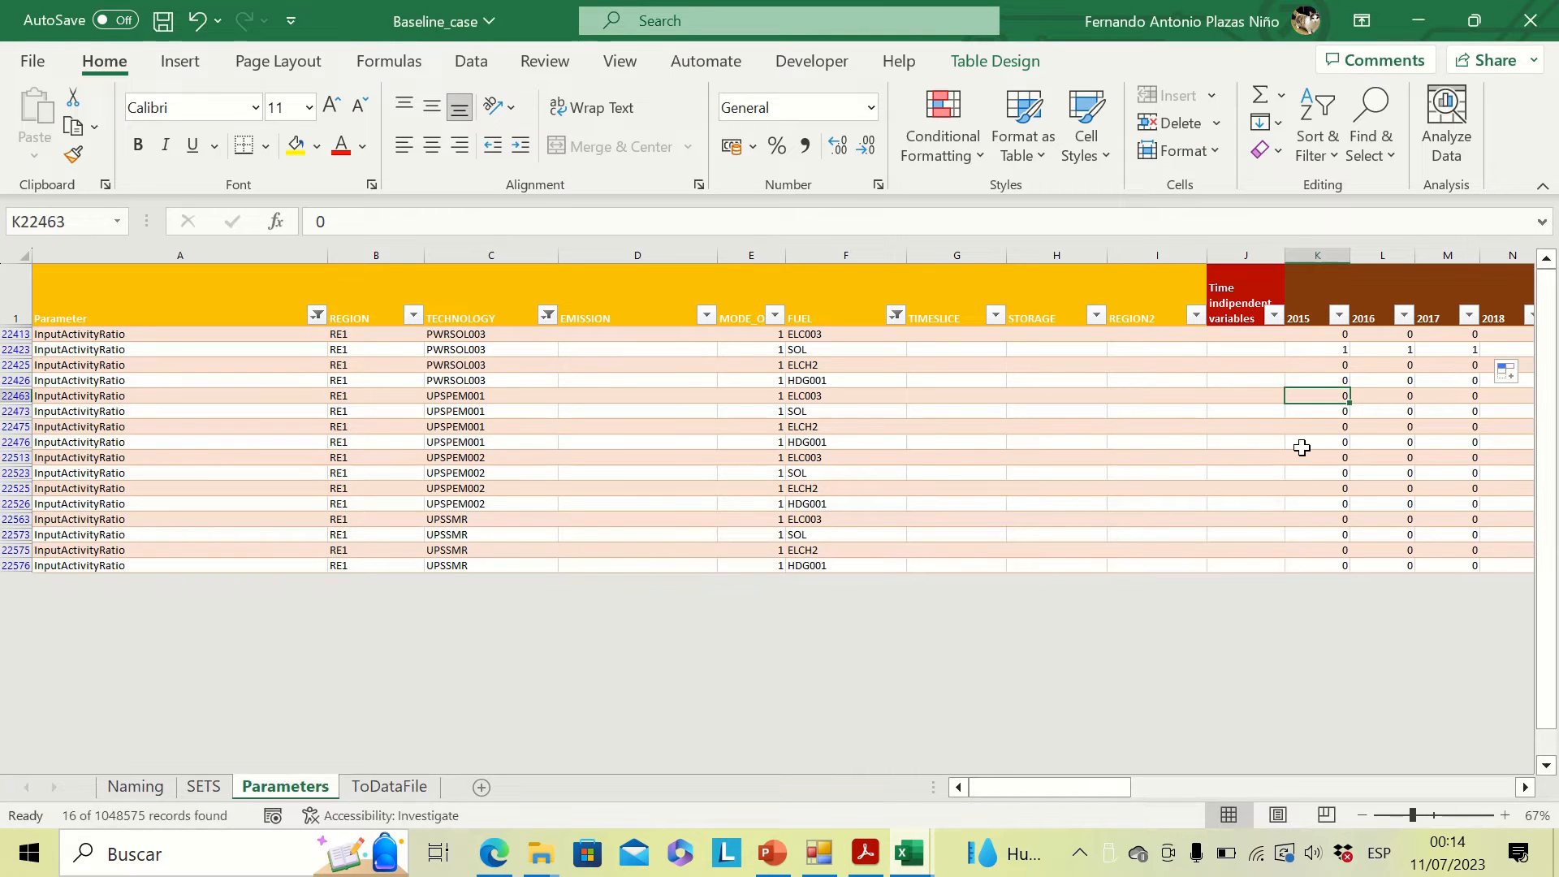
# Set the InputActivityRatio of UPSPEM001 with fuel ELC003 to 1.5 for every year from 2015 to 2050.
pyautogui.write('1.5')
pyautogui.press('Return')
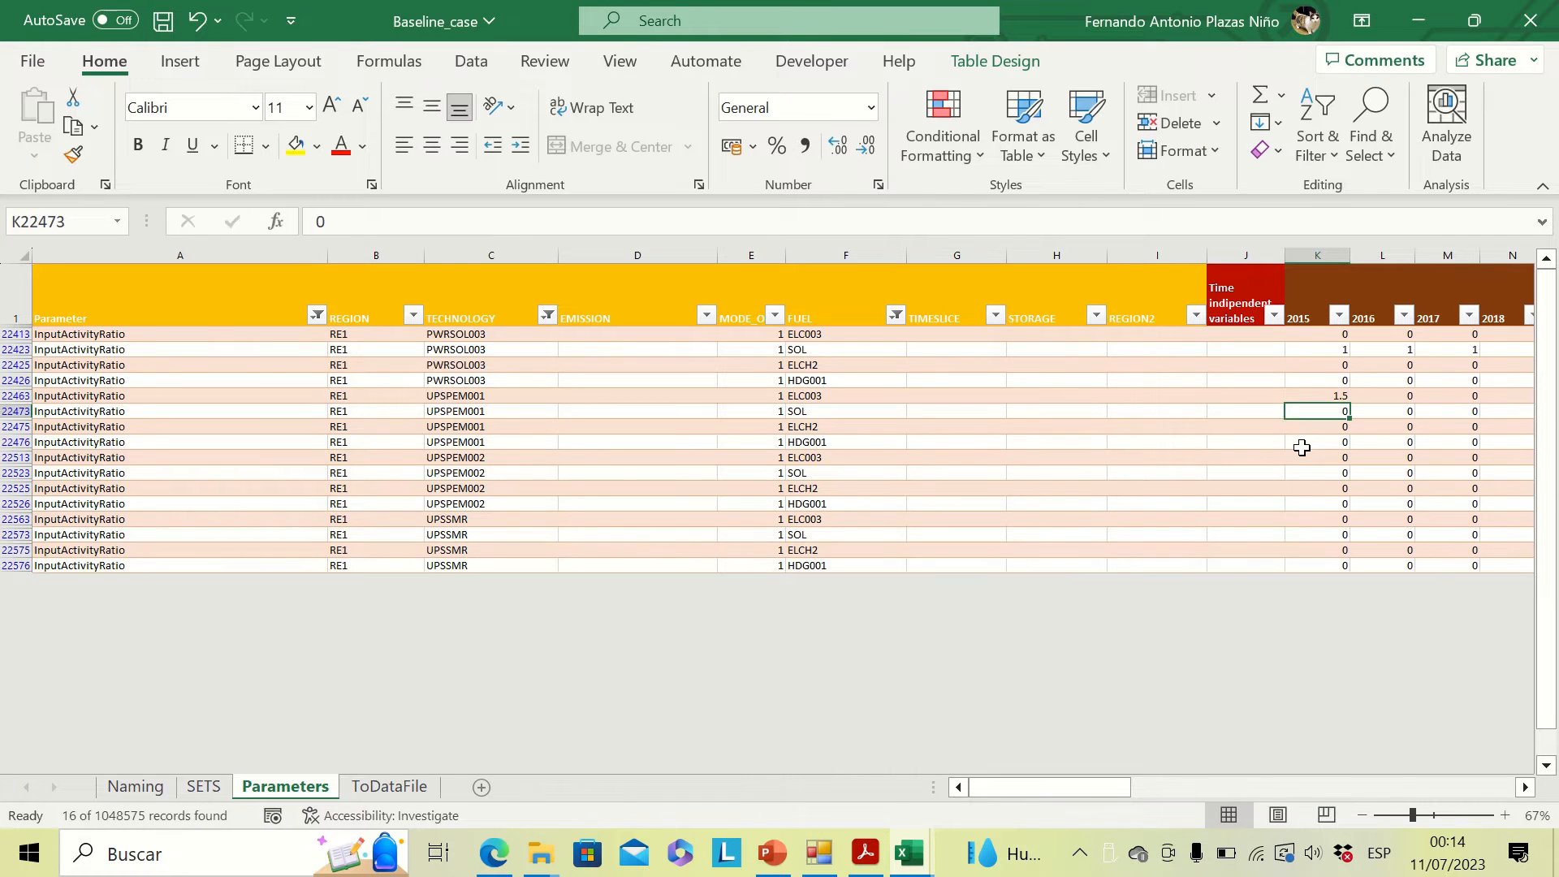
pyautogui.click(1339, 392)
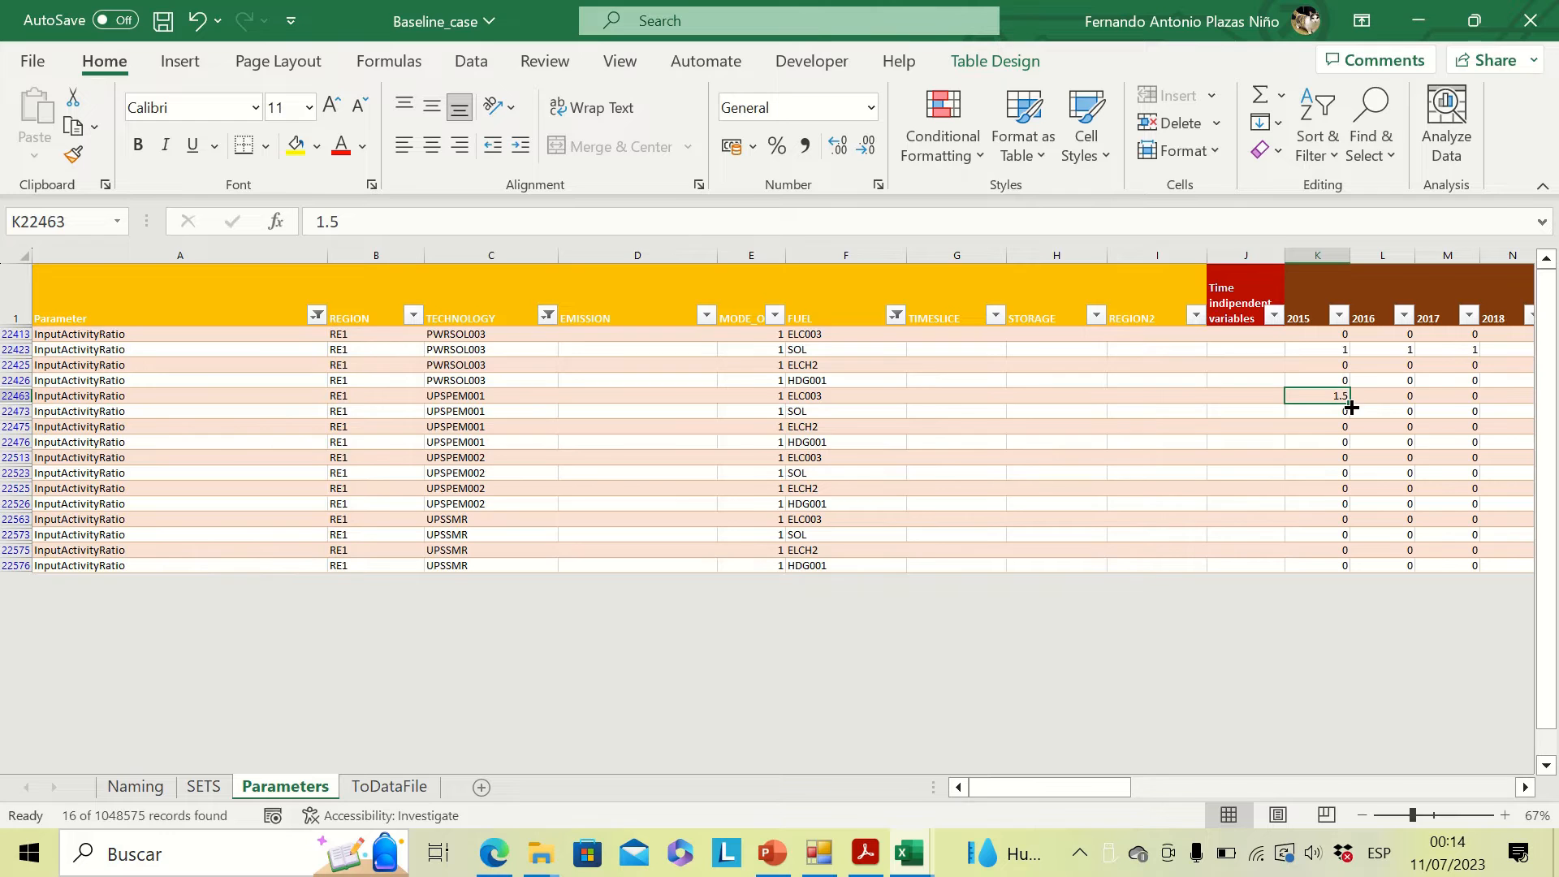
pyautogui.moveTo(1350, 406); pyautogui.dragTo(897, 396)
pyautogui.click(886, 395)
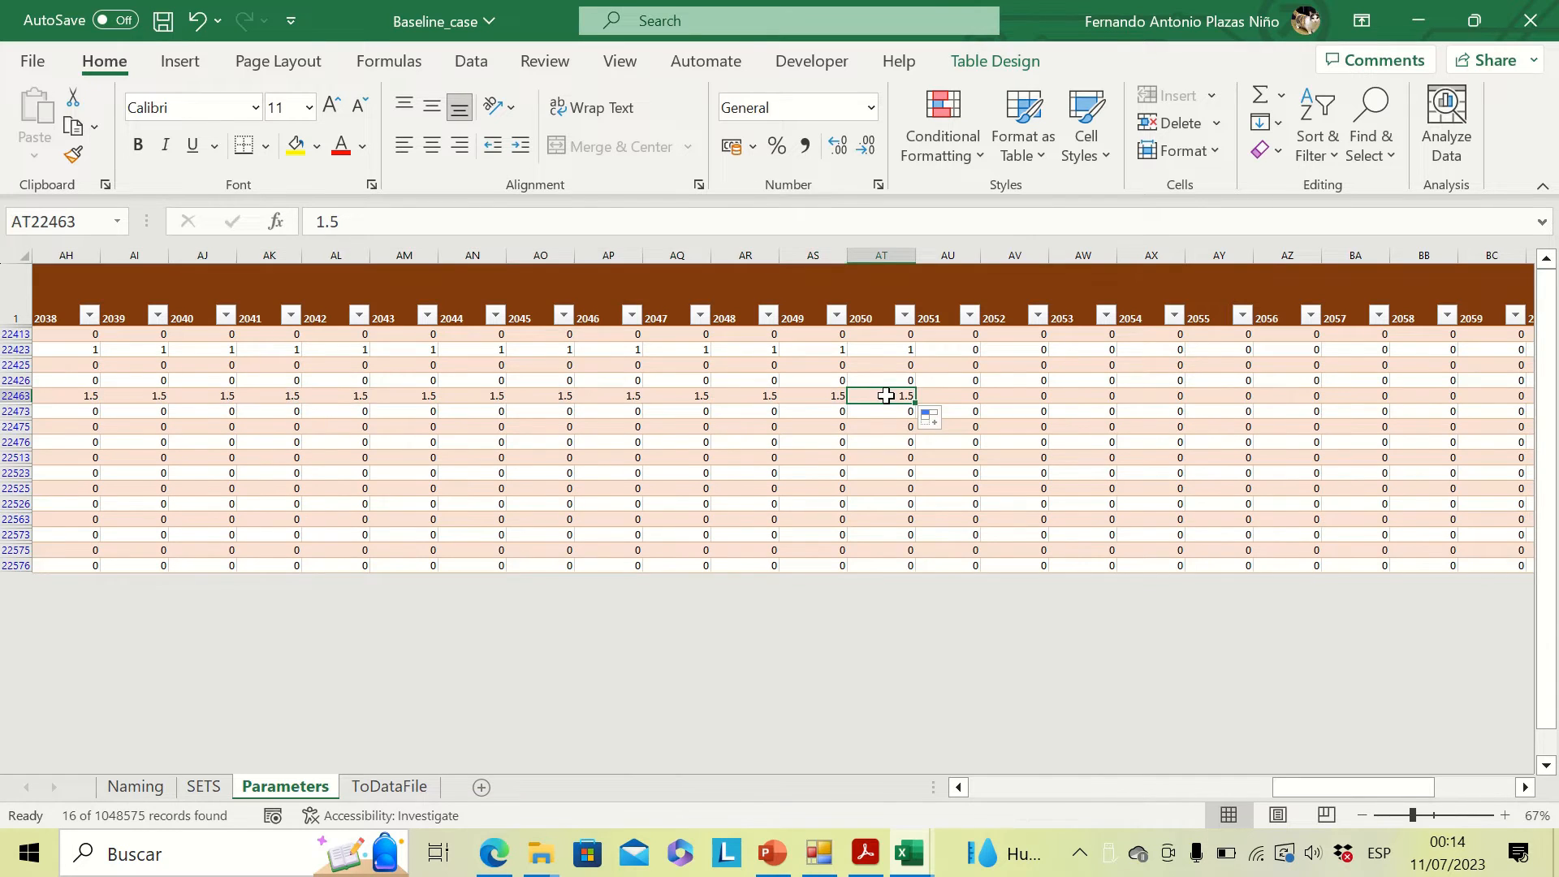
# Set the InputActivityRatio of UPSPEM002 with fuel ELCH2 to 1.5 for every year from 2015 to 2050.
pyautogui.hotkey('ctrl', 'Left')
pyautogui.hotkey('ctrl', 'Left')
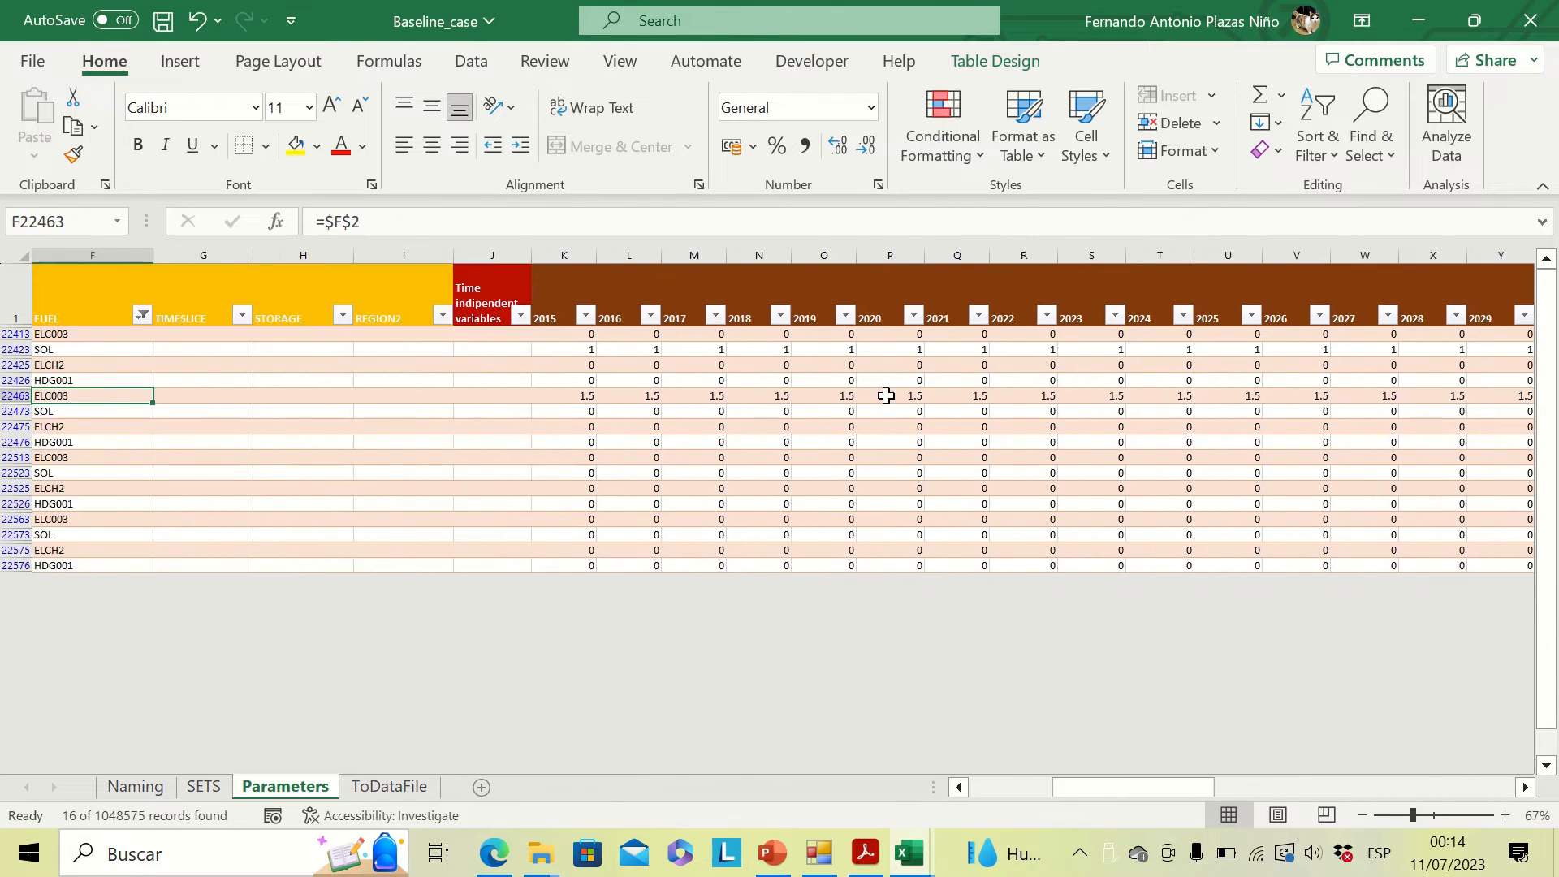
pyautogui.hotkey('ctrl', 'Left')
pyautogui.hotkey('ctrl', 'Left')
pyautogui.hotkey('ctrl', 'Left')
pyautogui.press('Down')
pyautogui.press('Down')
pyautogui.press('Right')
pyautogui.press('Right')
pyautogui.press('Right')
pyautogui.press('Down')
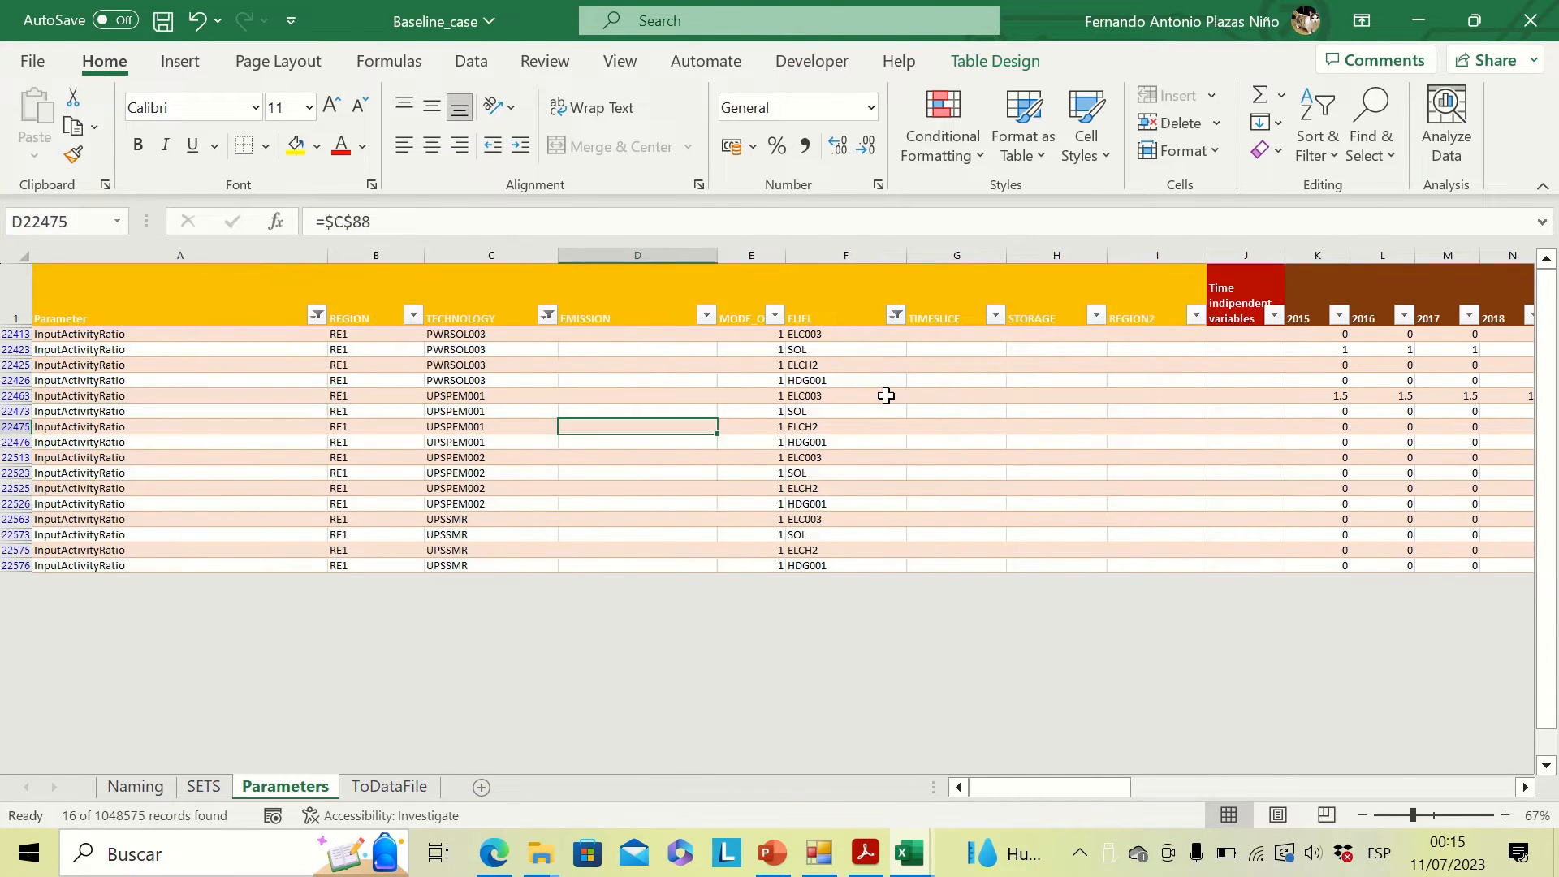
pyautogui.press('Down')
pyautogui.press('Left')
pyautogui.press('Left')
pyautogui.press('Right')
pyautogui.press('Down')
pyautogui.press('Down')
pyautogui.press('Right')
pyautogui.press('Right')
pyautogui.press('Right')
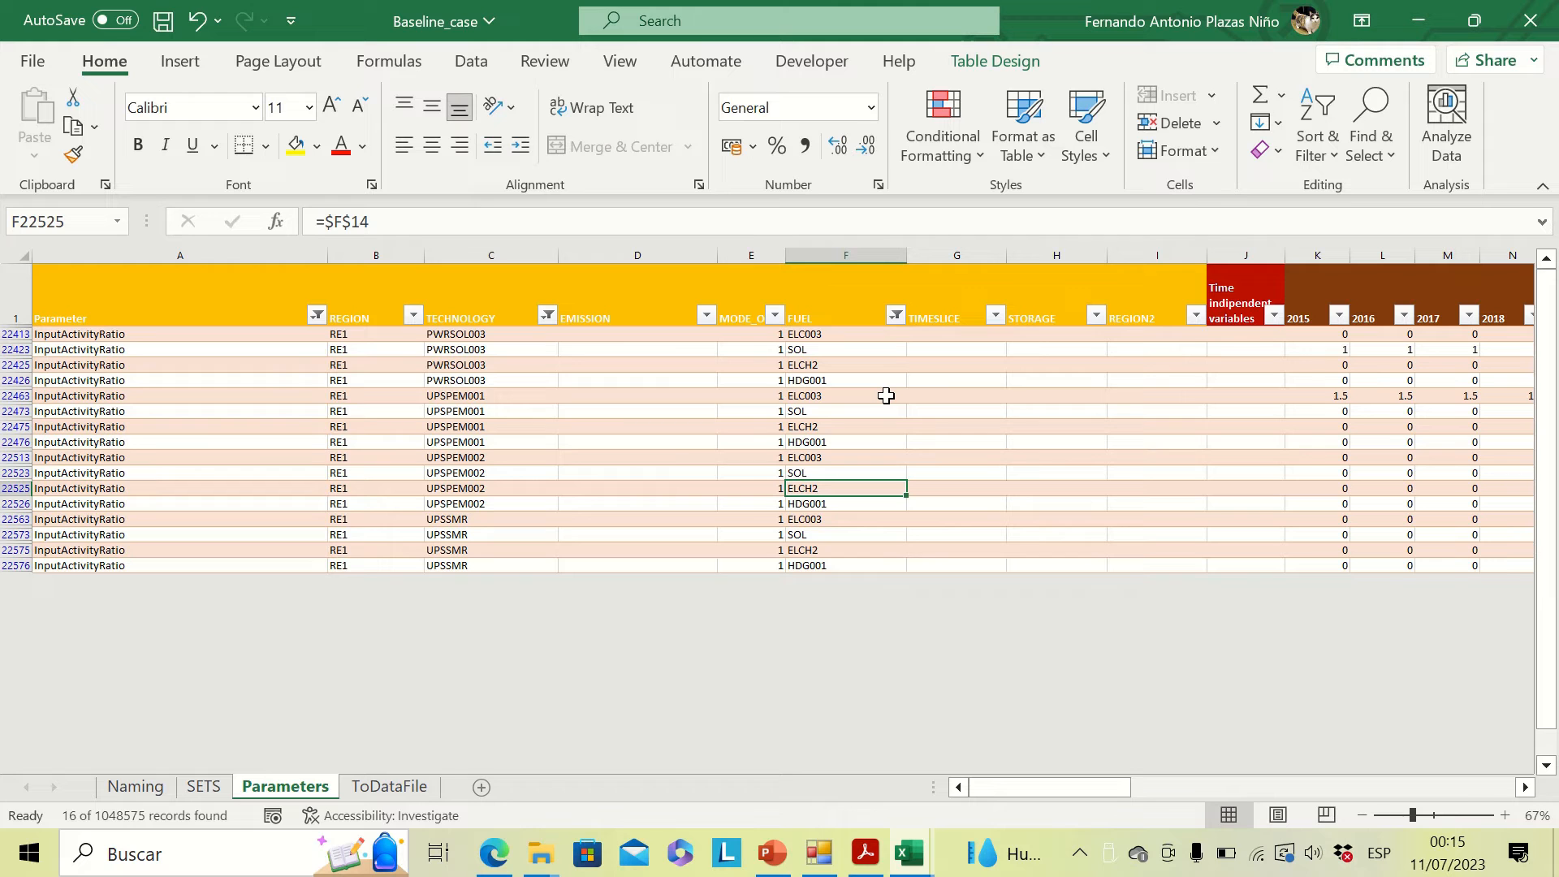
pyautogui.press('Right')
pyautogui.press('Right')
pyautogui.press('Right')
pyautogui.press('Right')
pyautogui.press('Right')
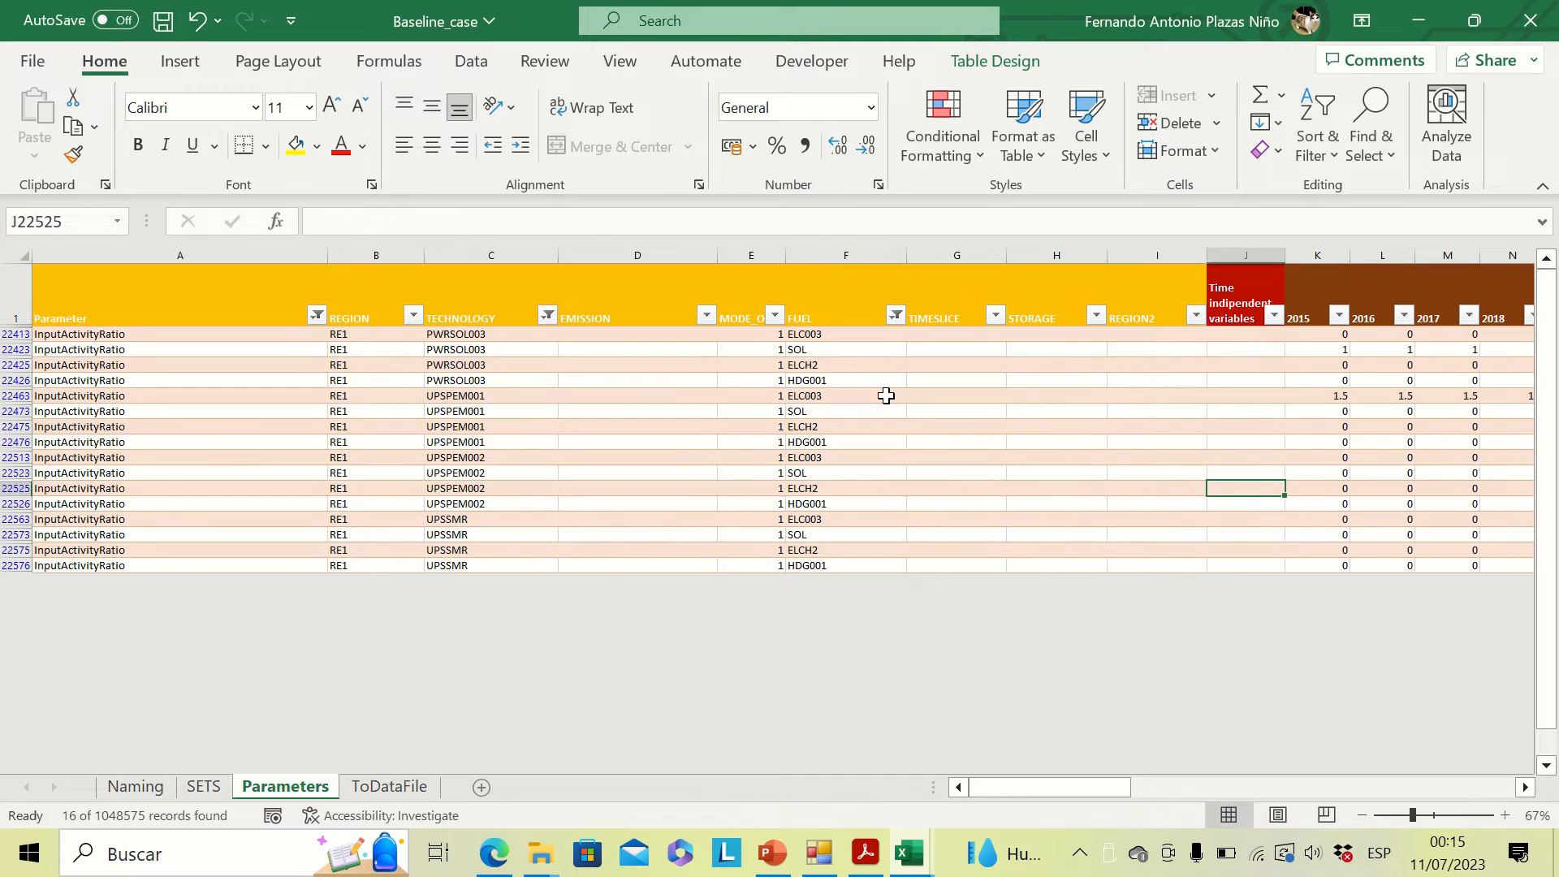
pyautogui.write('1.5')
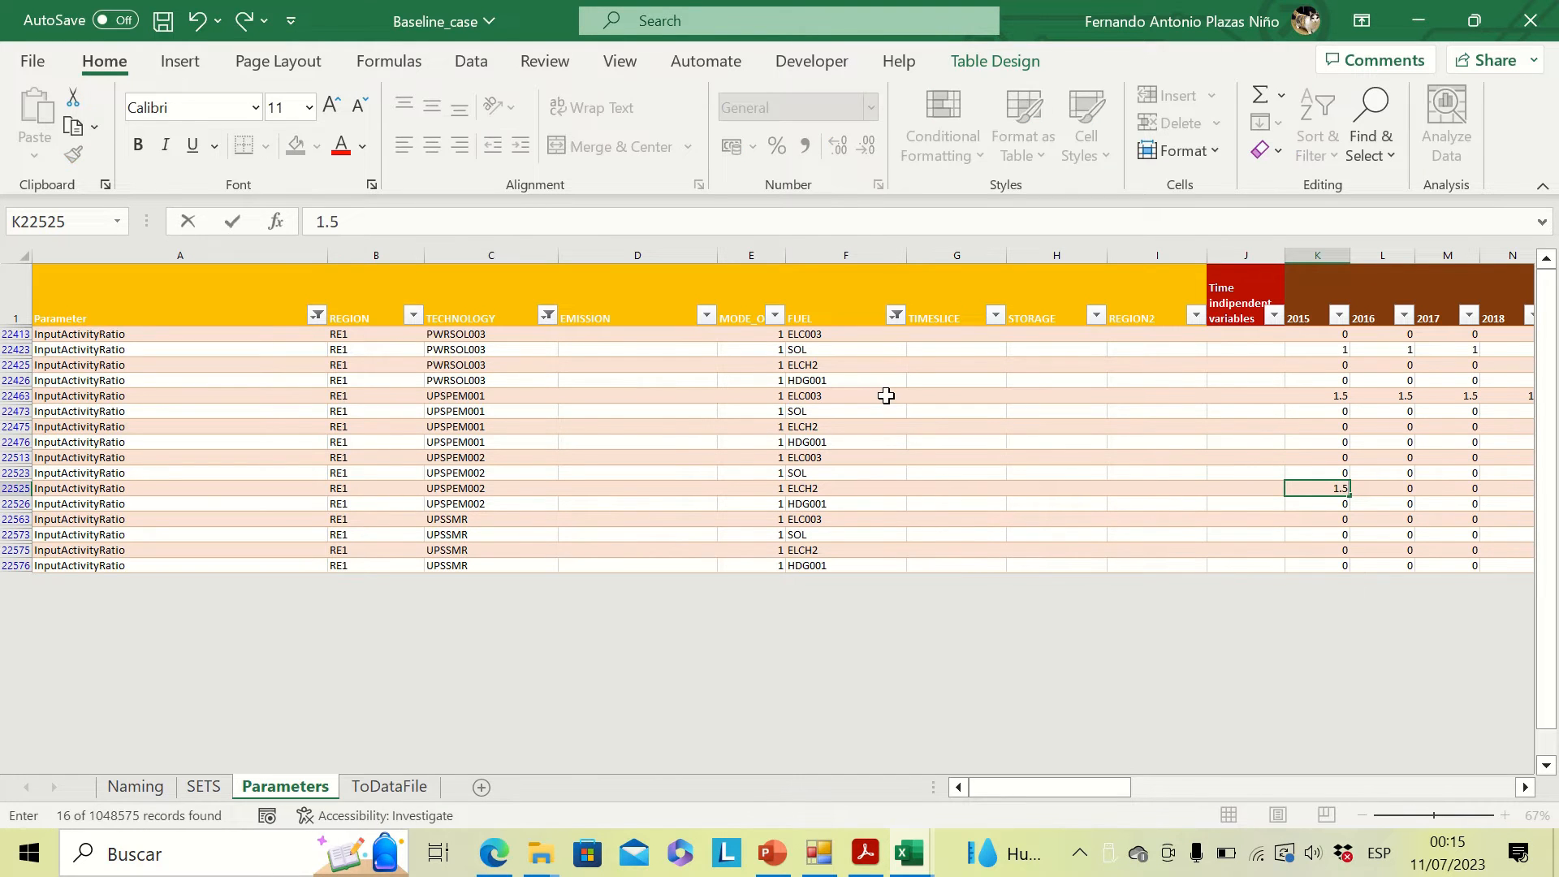
pyautogui.press('Right')
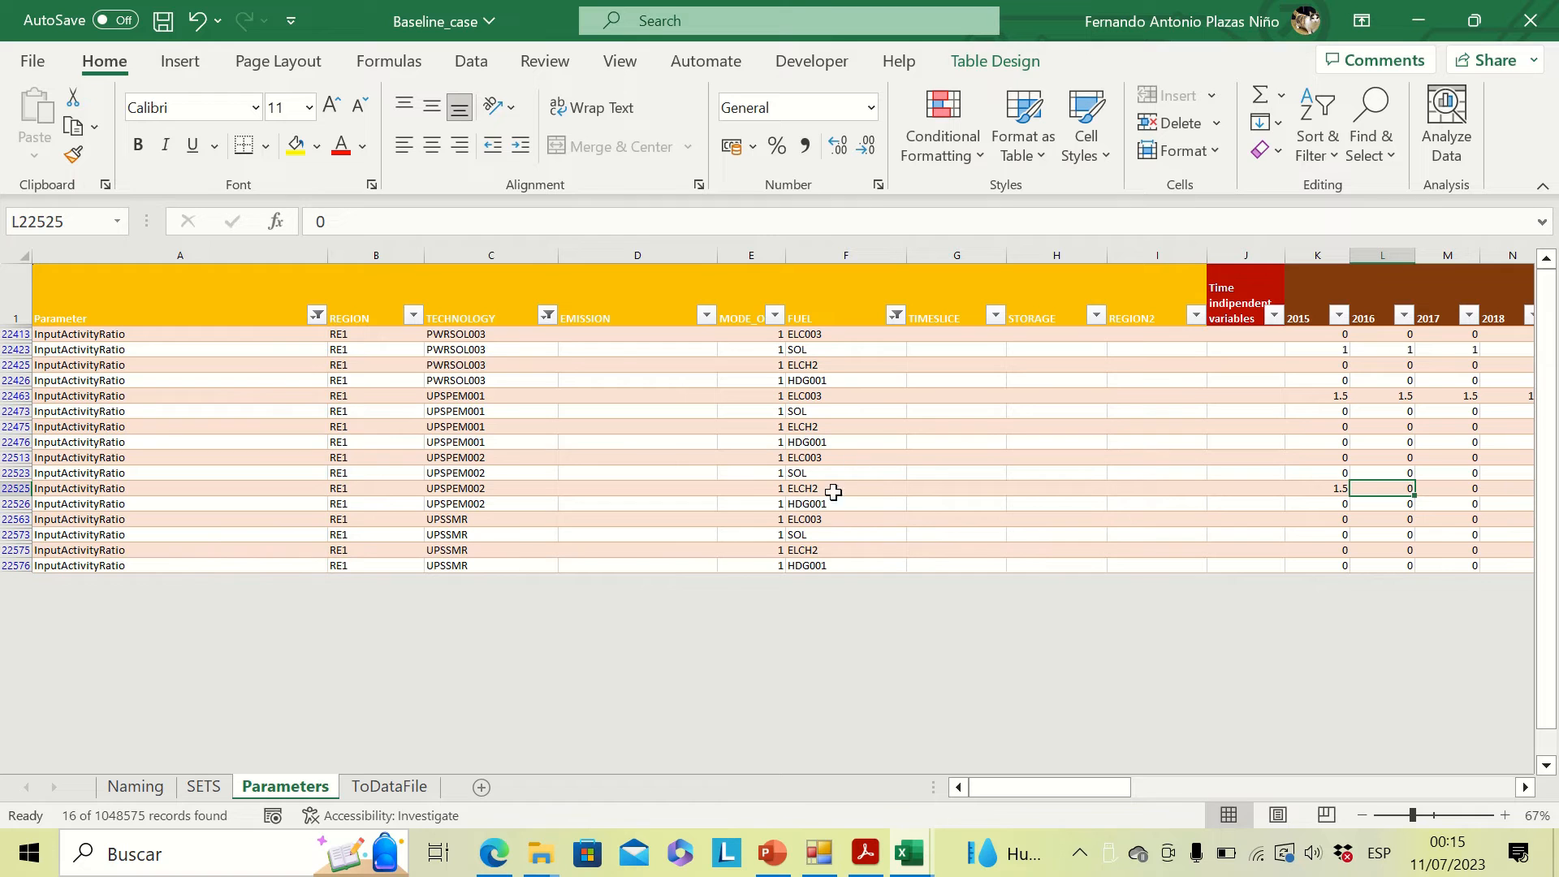
pyautogui.click(1336, 489)
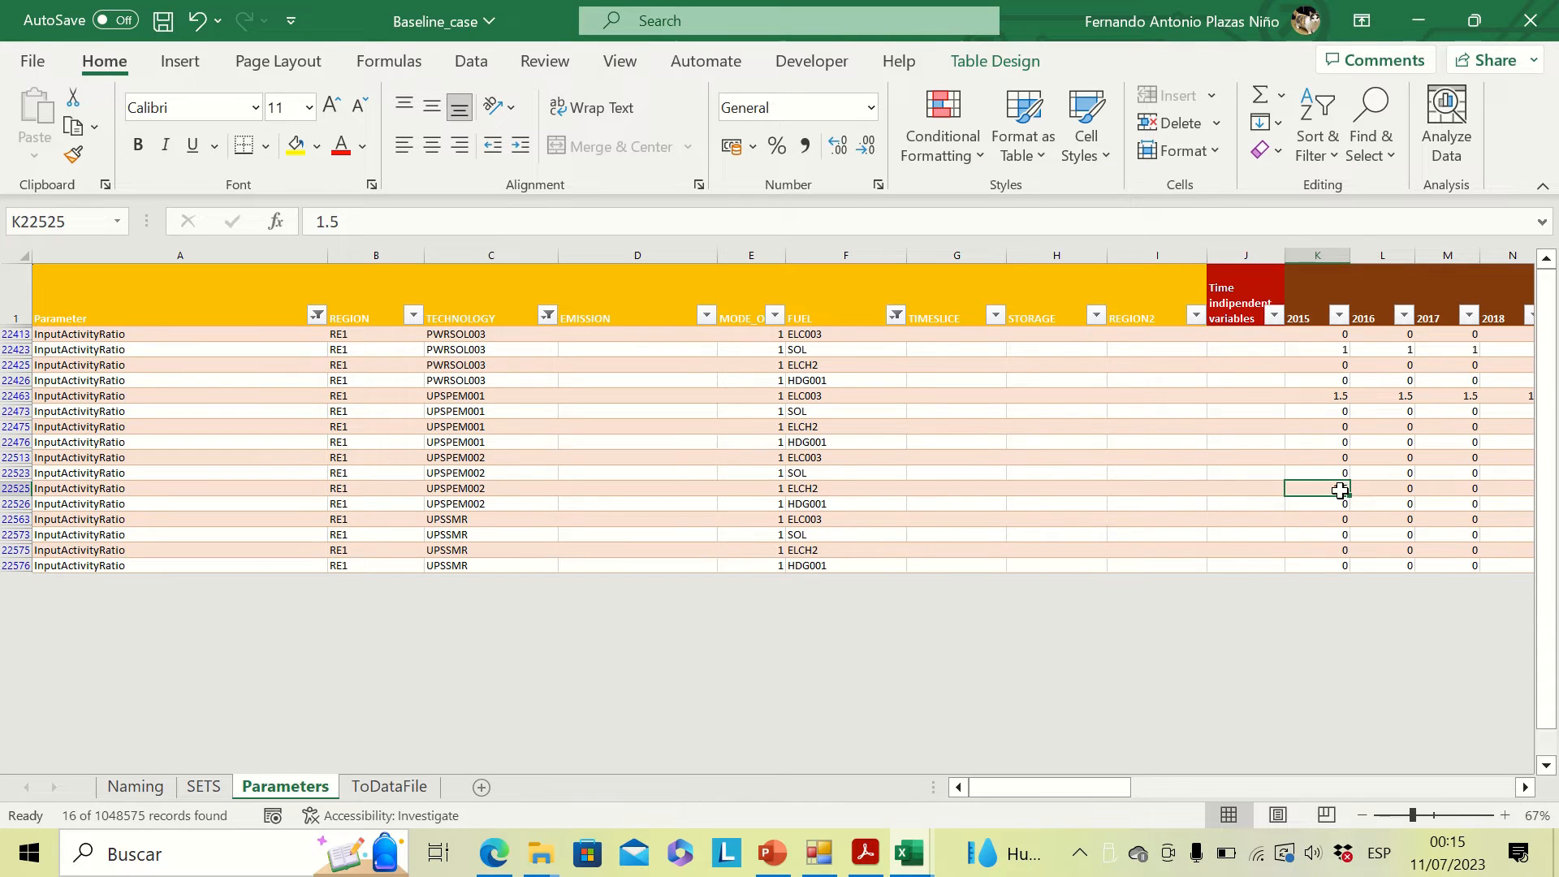
pyautogui.moveTo(1351, 497); pyautogui.dragTo(964, 487)
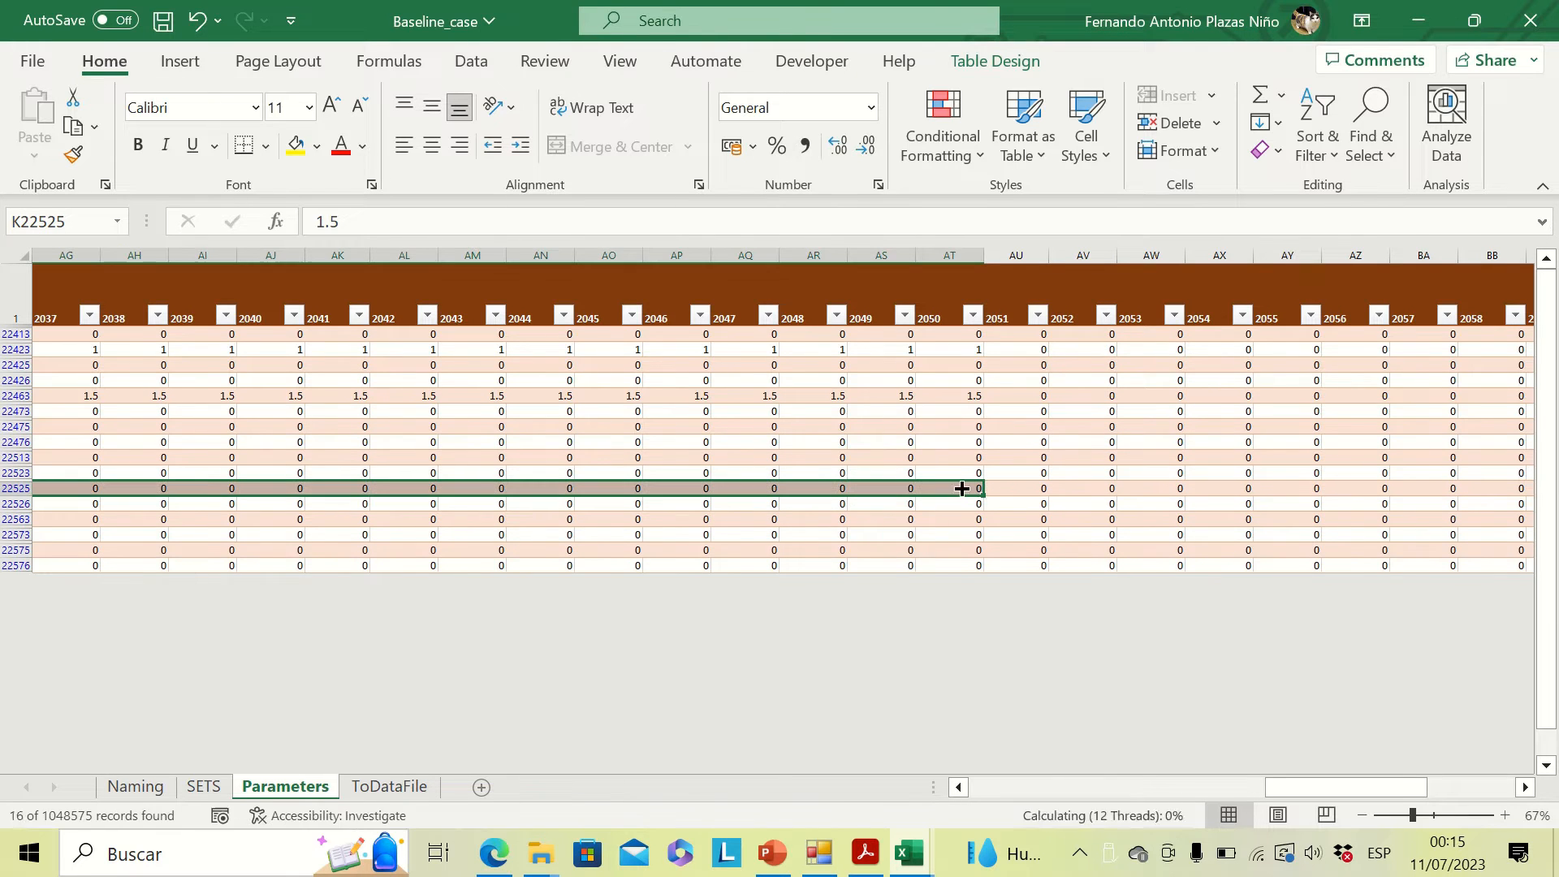
pyautogui.click(960, 487)
pyautogui.hotkey('shift', 'Left')
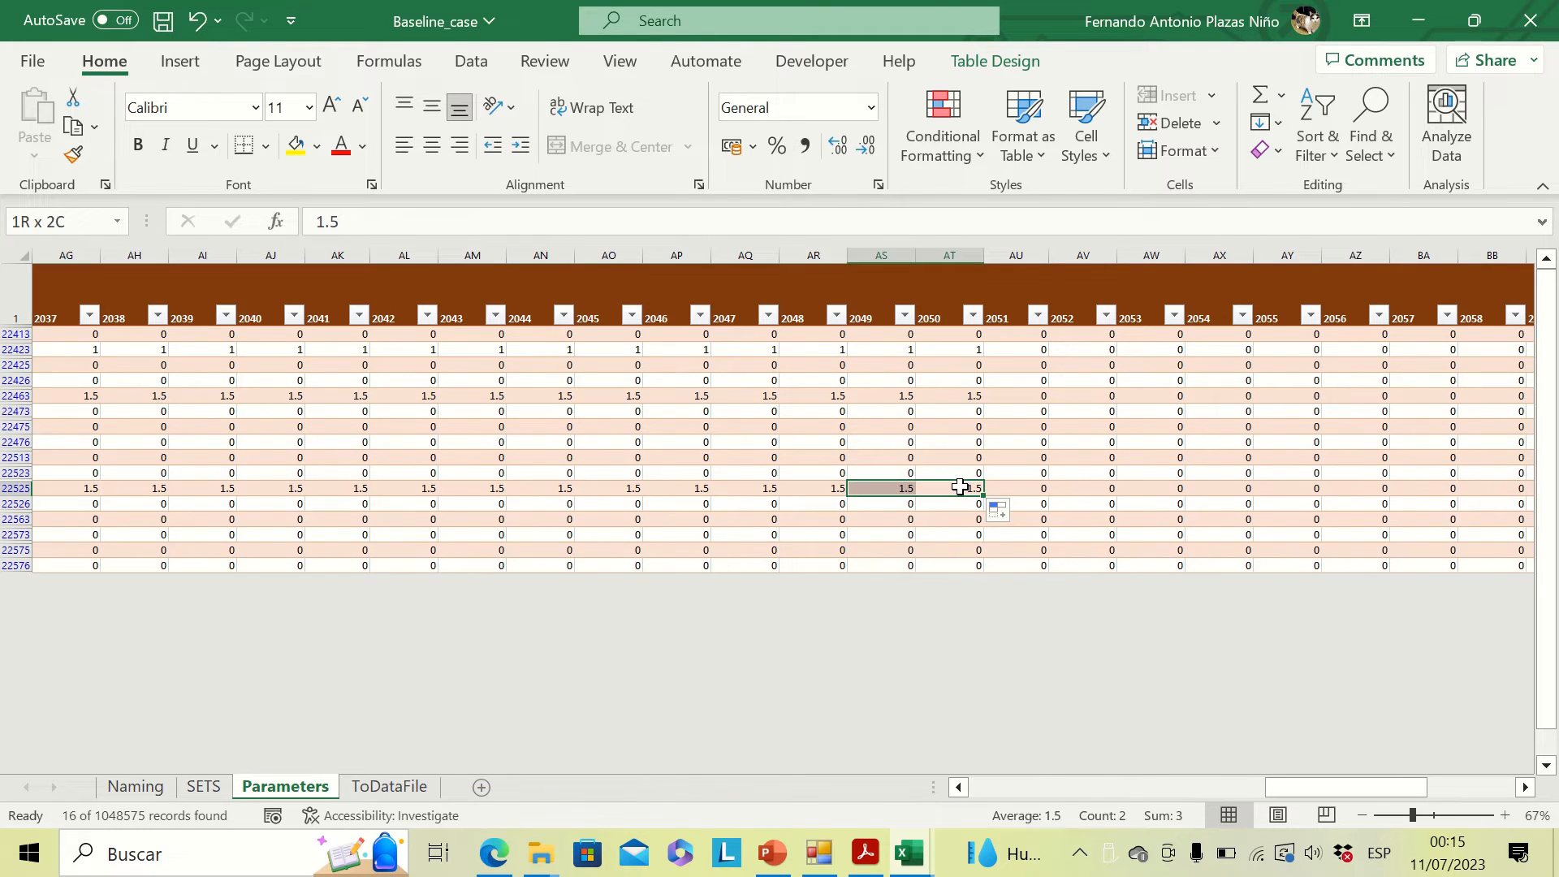
# Add NGS to the fuels shown by the FUEL column filter.
pyautogui.press('Home')
pyautogui.press('Left')
pyautogui.press('Left')
pyautogui.press('Left')
pyautogui.press('Left')
pyautogui.press('Left')
pyautogui.press('Left')
pyautogui.press('Left')
pyautogui.press('Left')
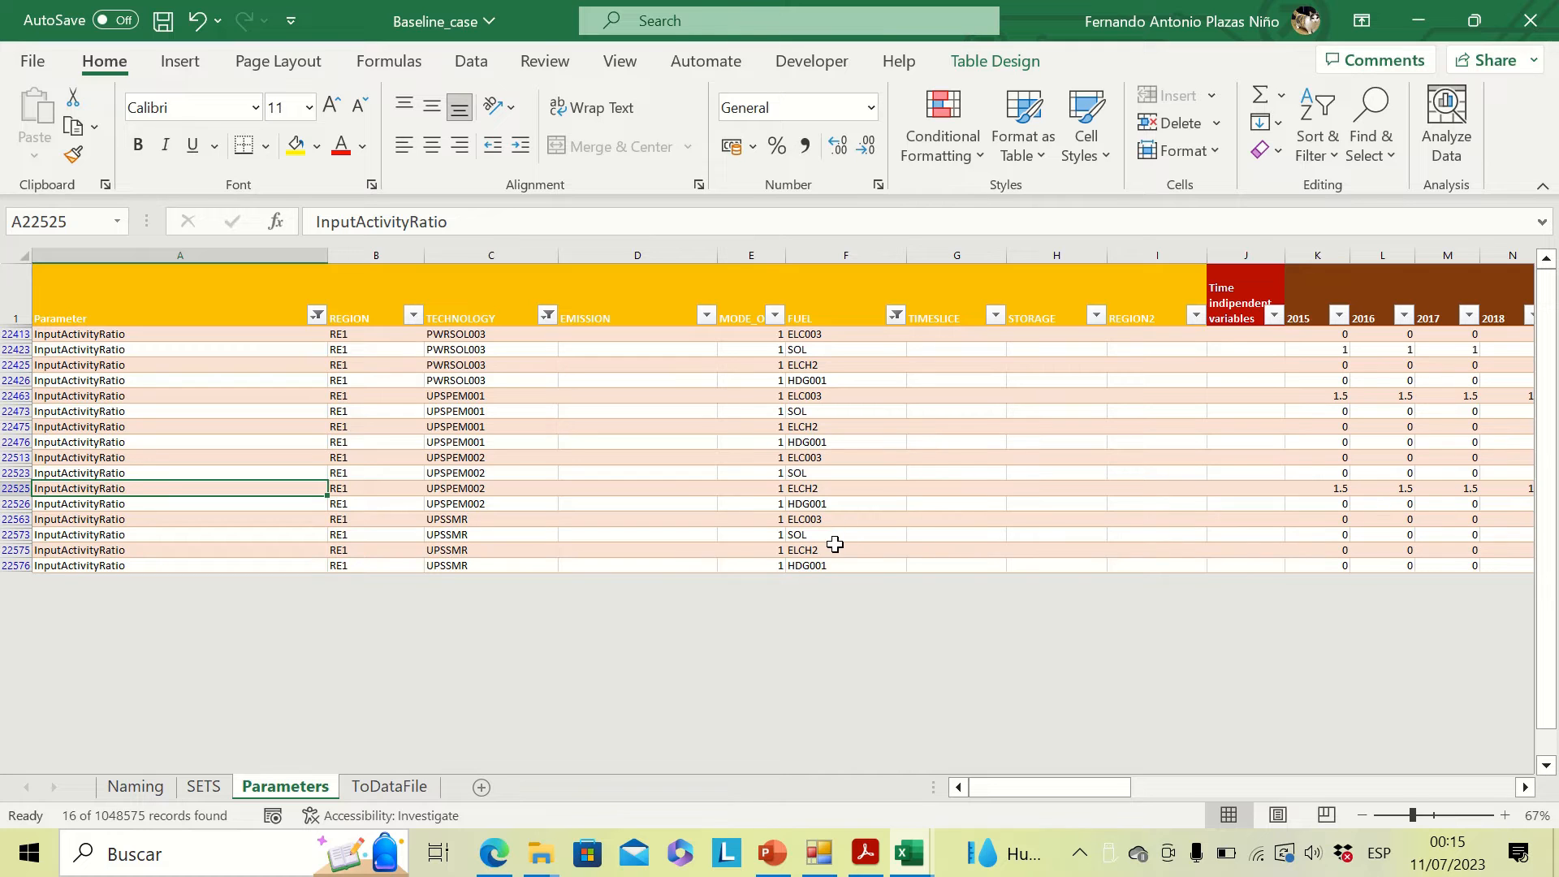
pyautogui.click(896, 316)
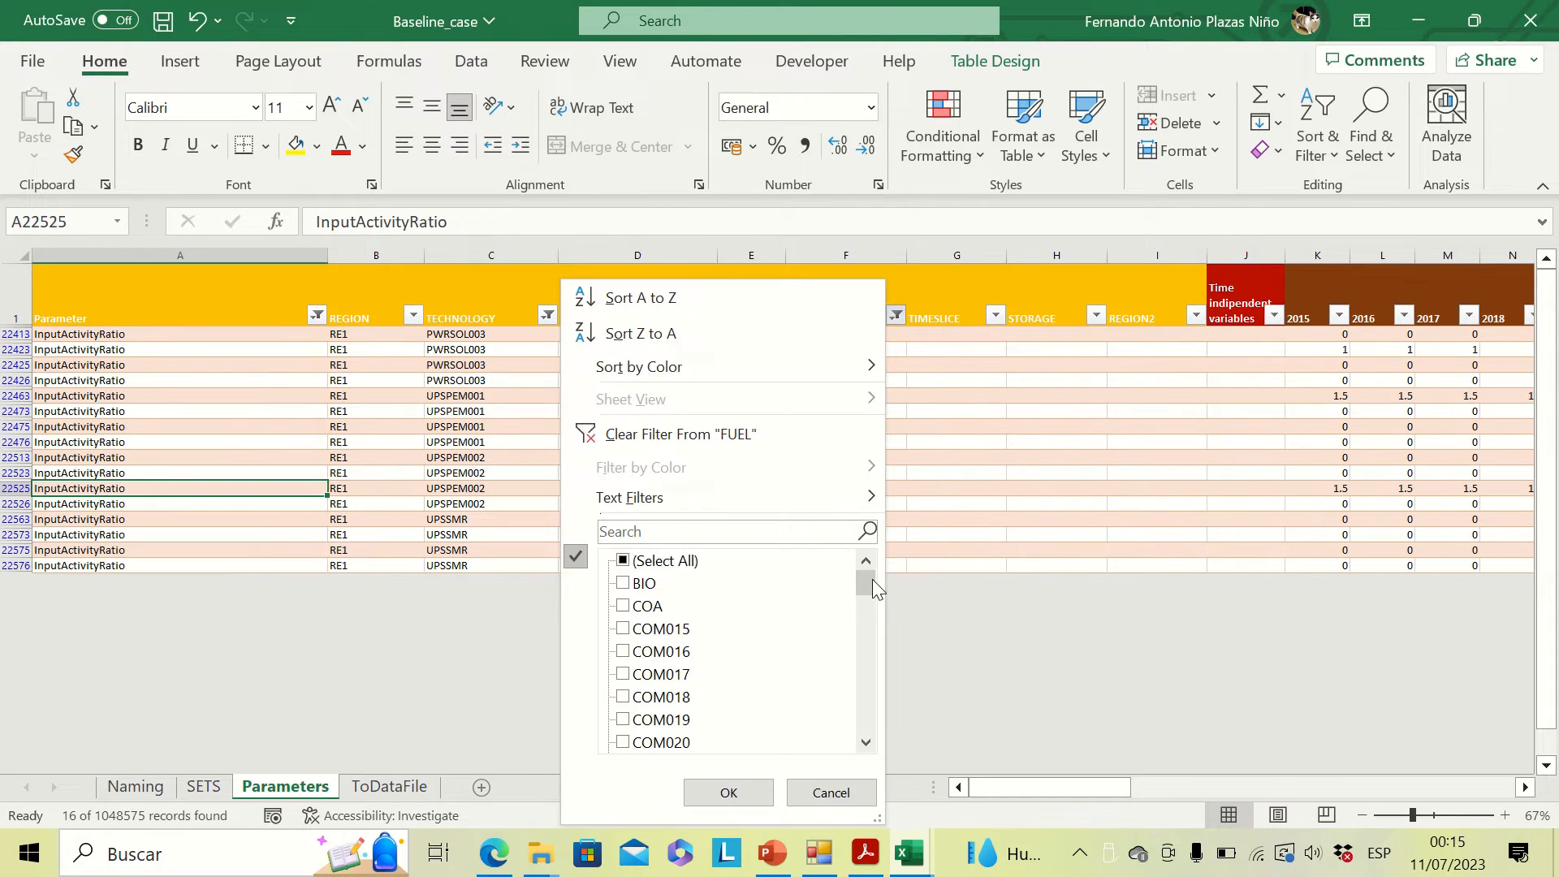
pyautogui.moveTo(872, 578); pyautogui.dragTo(865, 720)
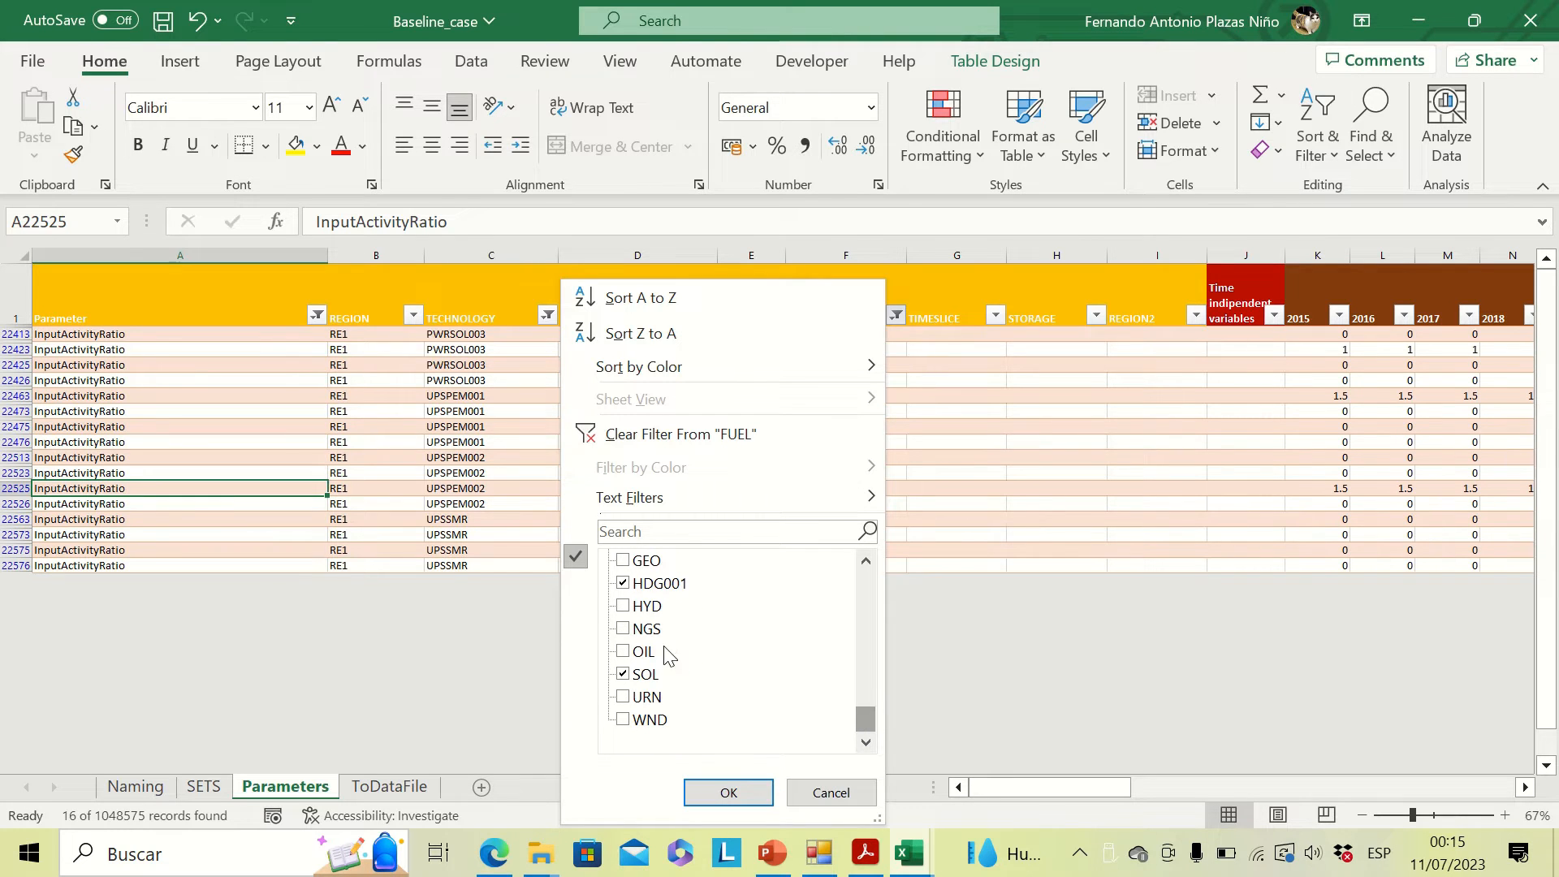
pyautogui.click(634, 630)
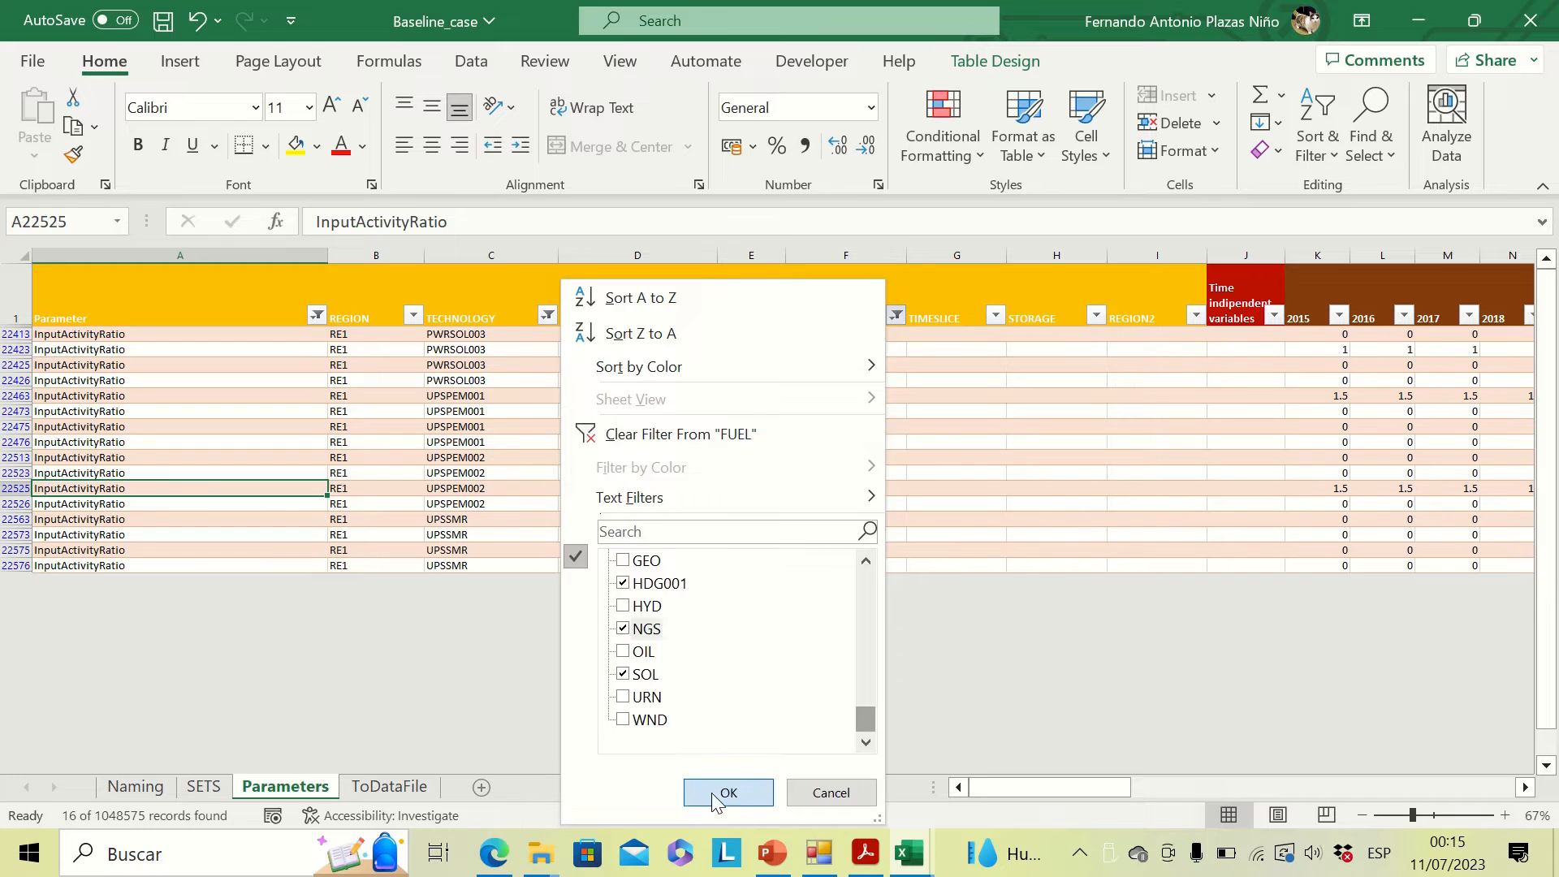
pyautogui.click(711, 792)
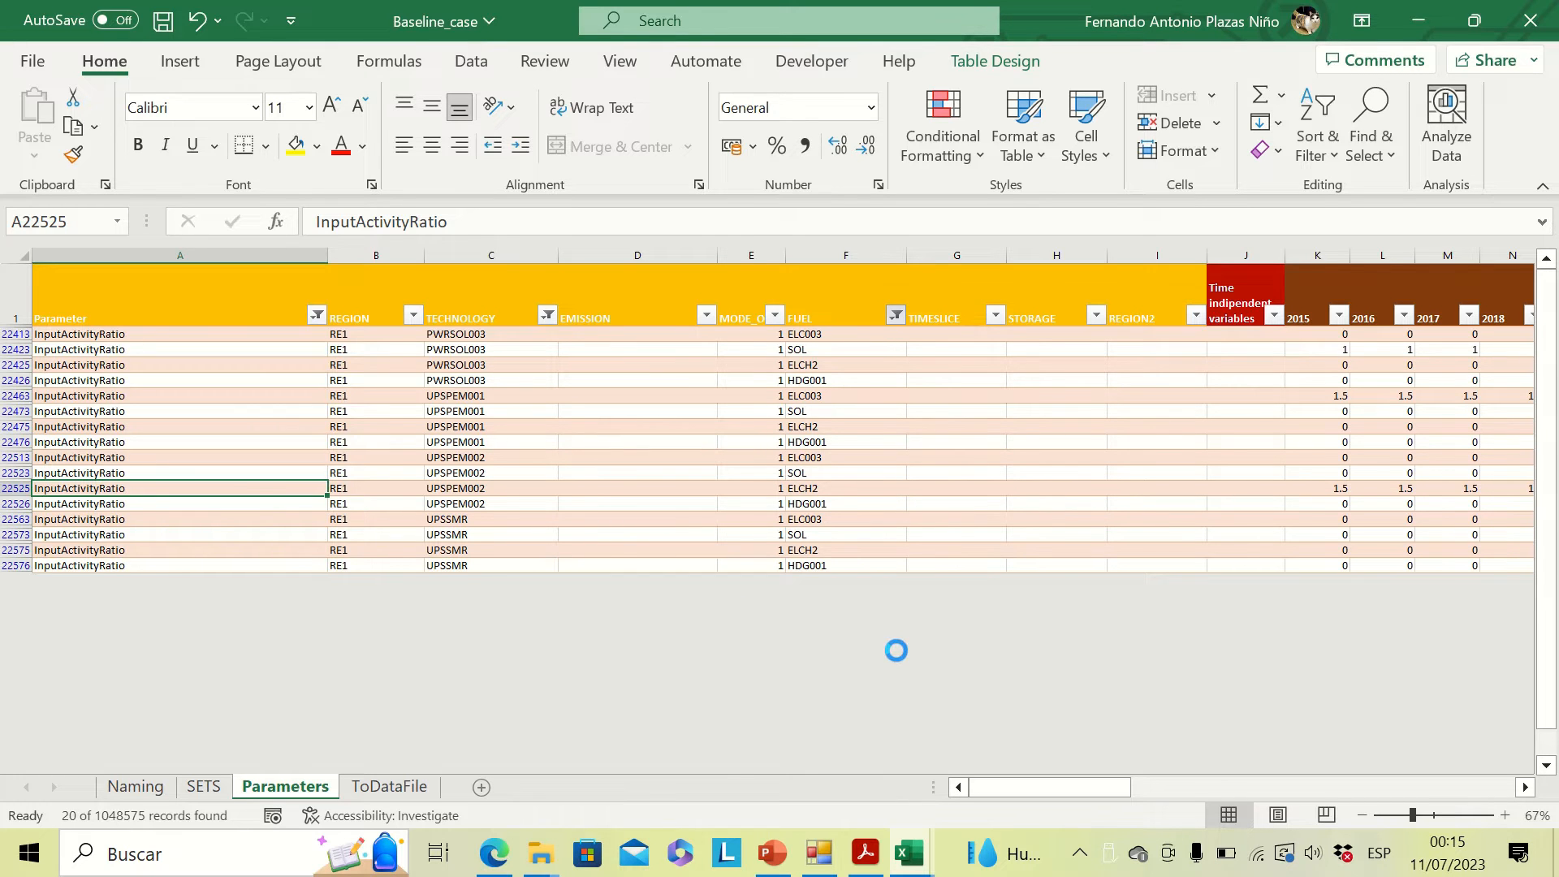
# Check the InputActivityRatio of UPSSMR with fuel NGS in the PDF guide, and return to the Baseline_case workbook.
pyautogui.moveTo(869, 872)
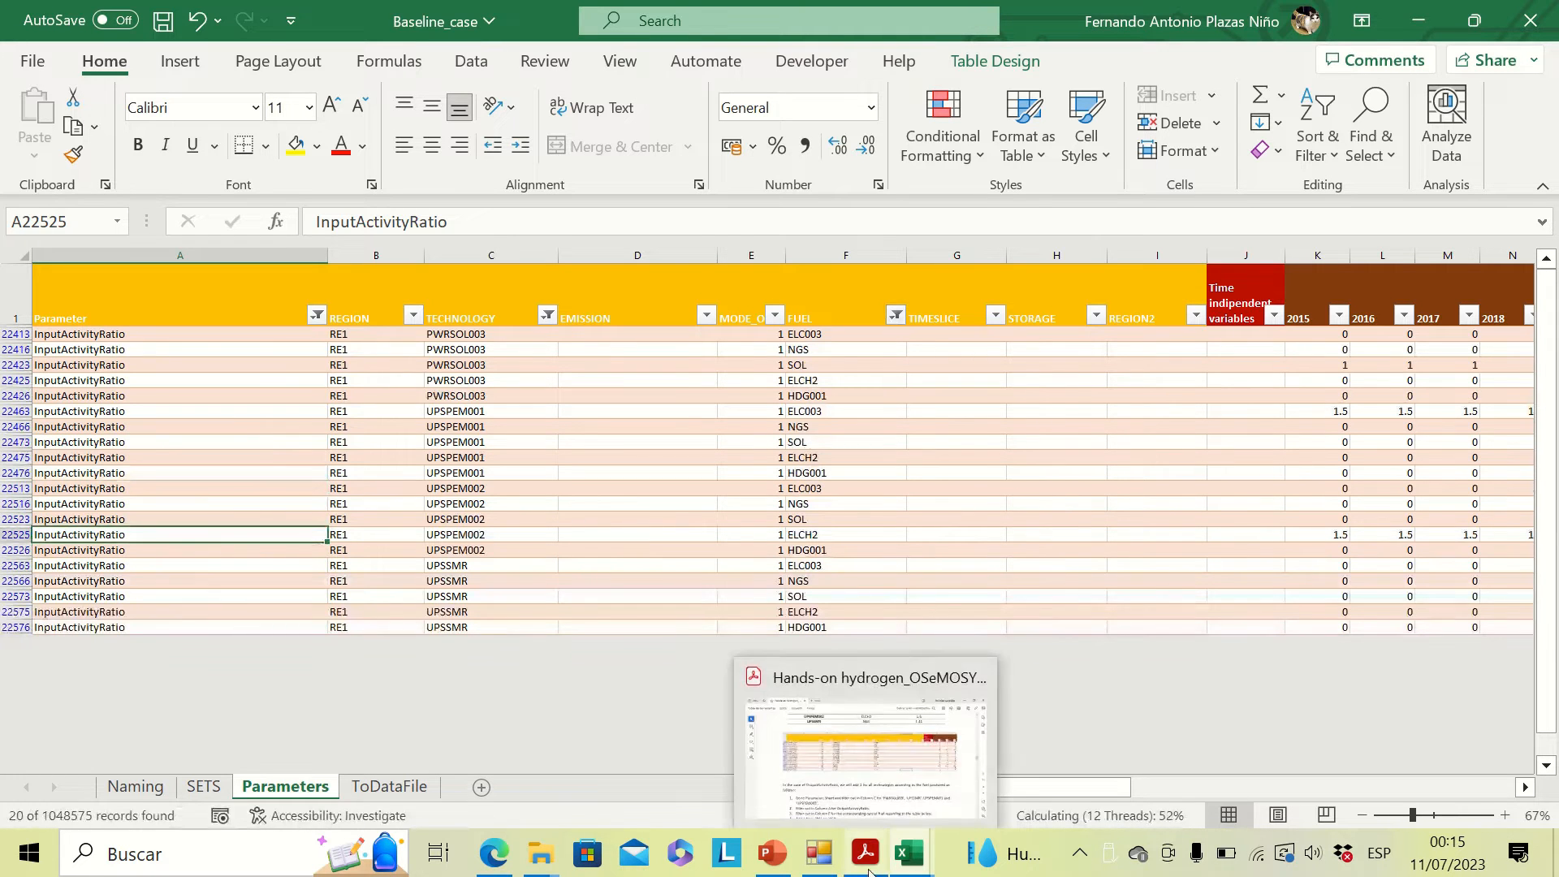
pyautogui.click(863, 735)
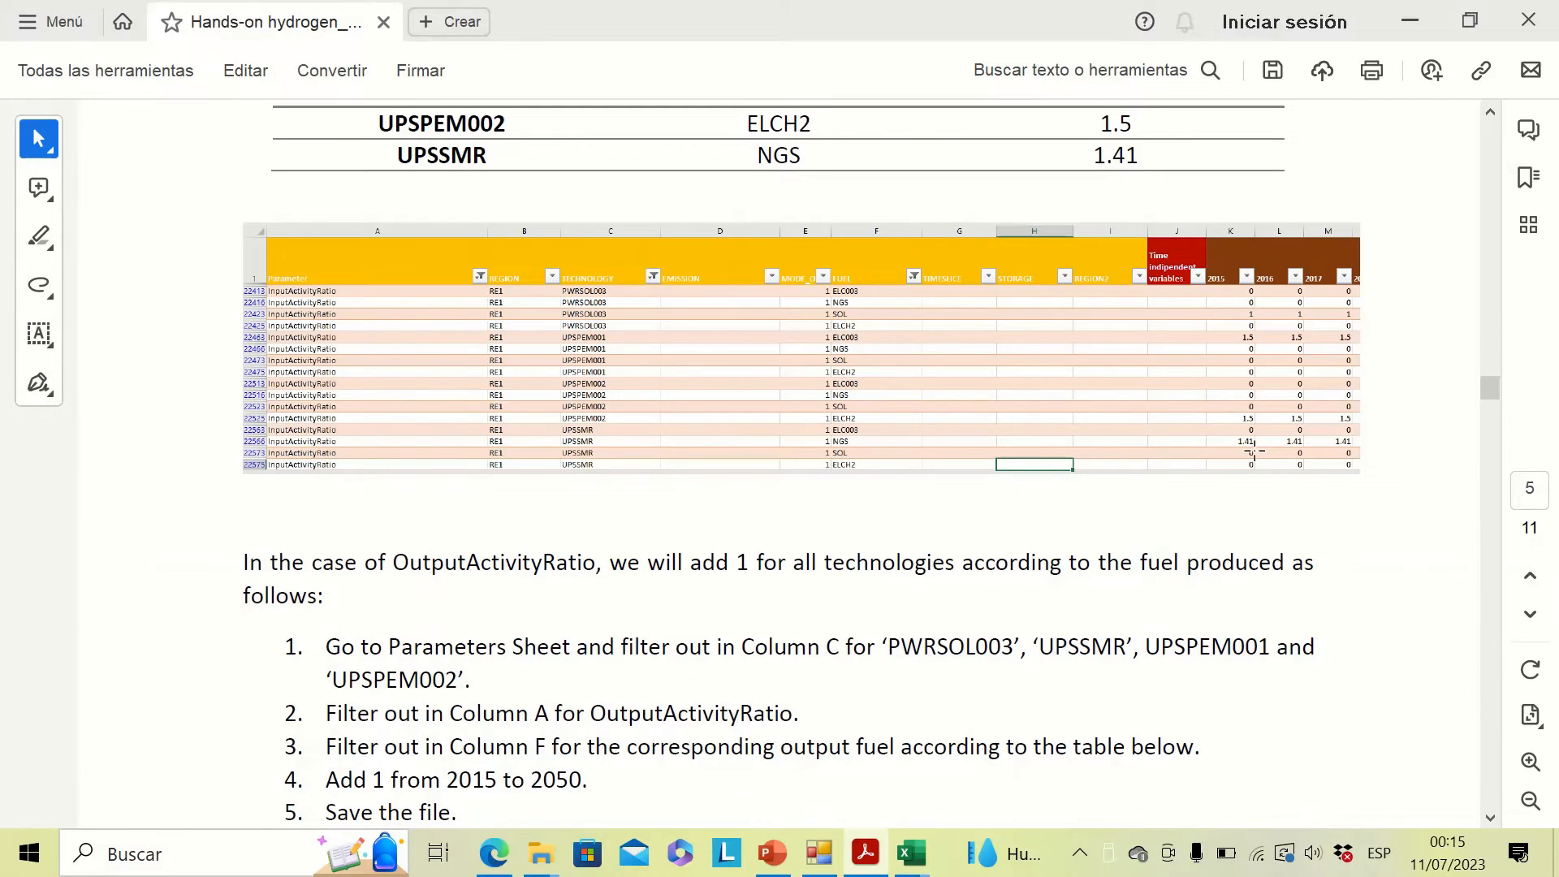
pyautogui.click(1410, 20)
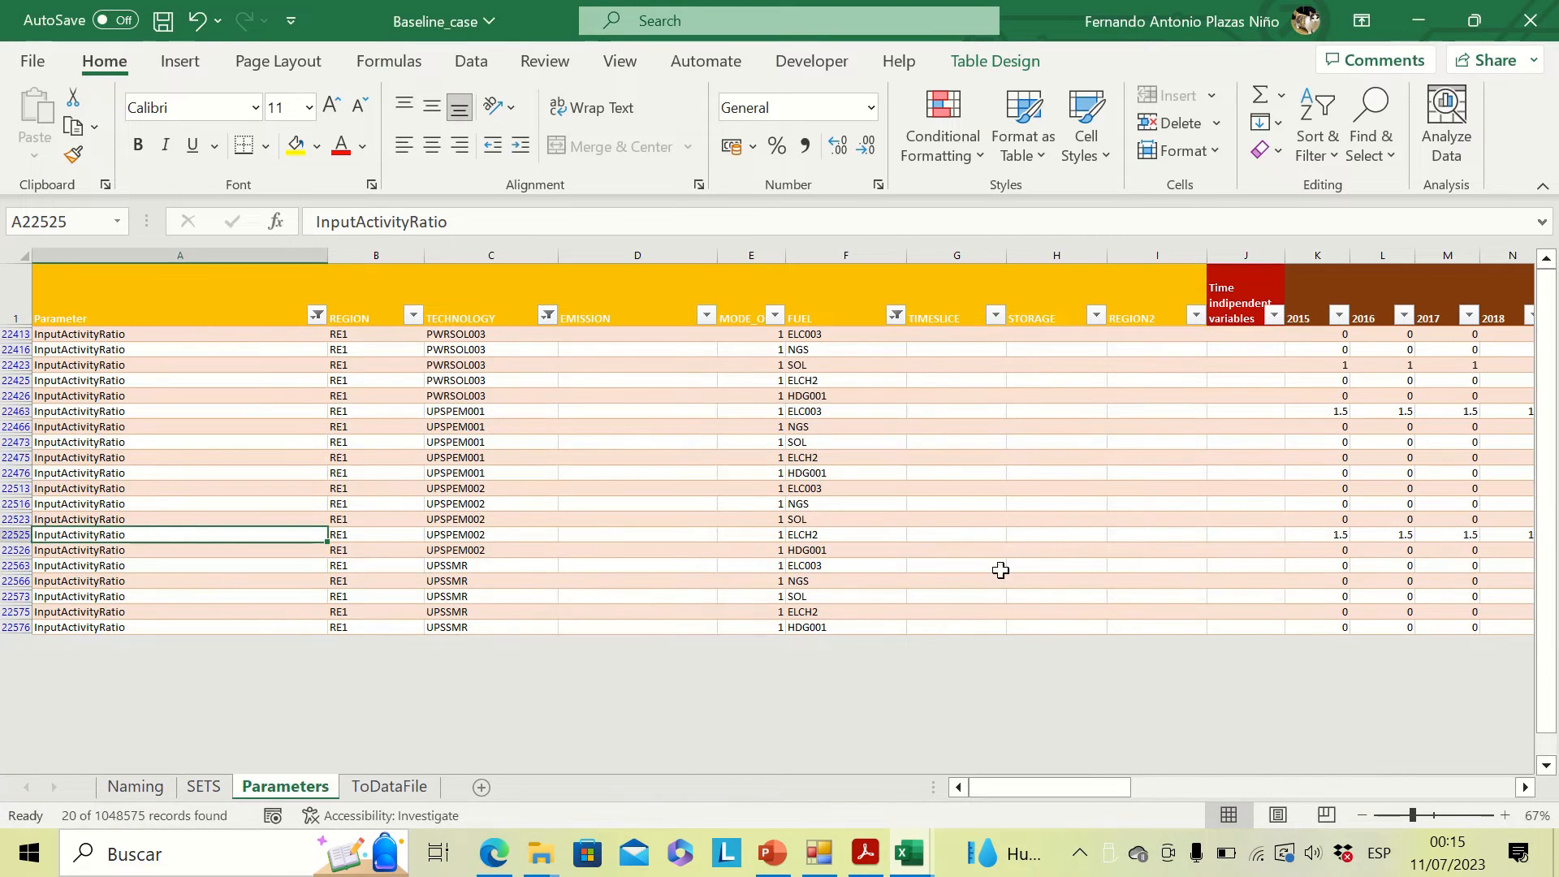
# Set the InputActivityRatio of UPSSMR with fuel NGS to 1.41 for every year from 2015 to 2050.
pyautogui.click(1313, 583)
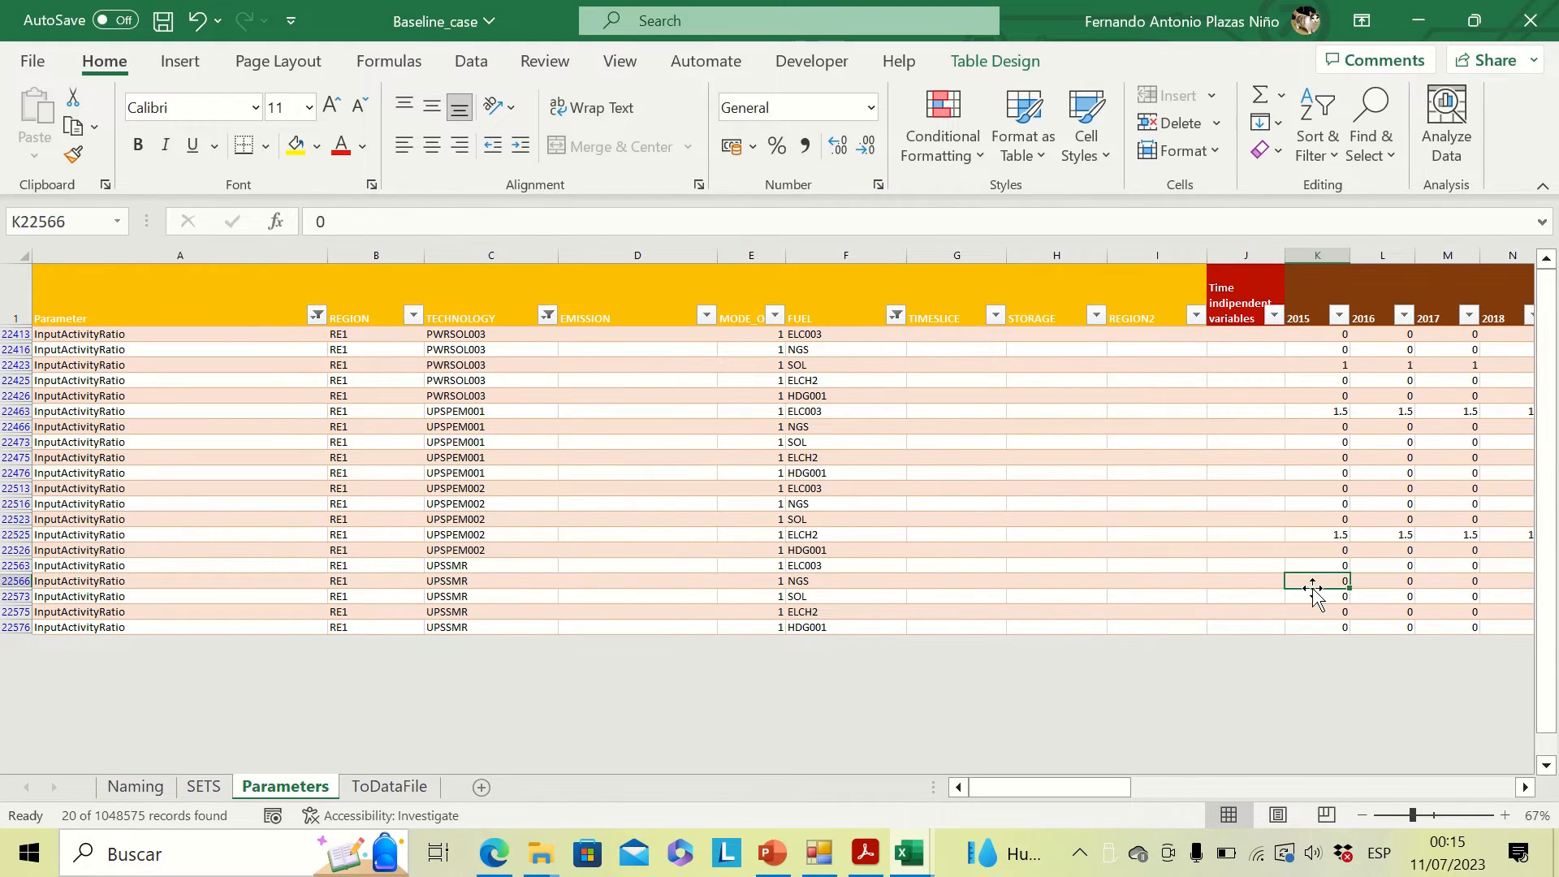
pyautogui.write('1')
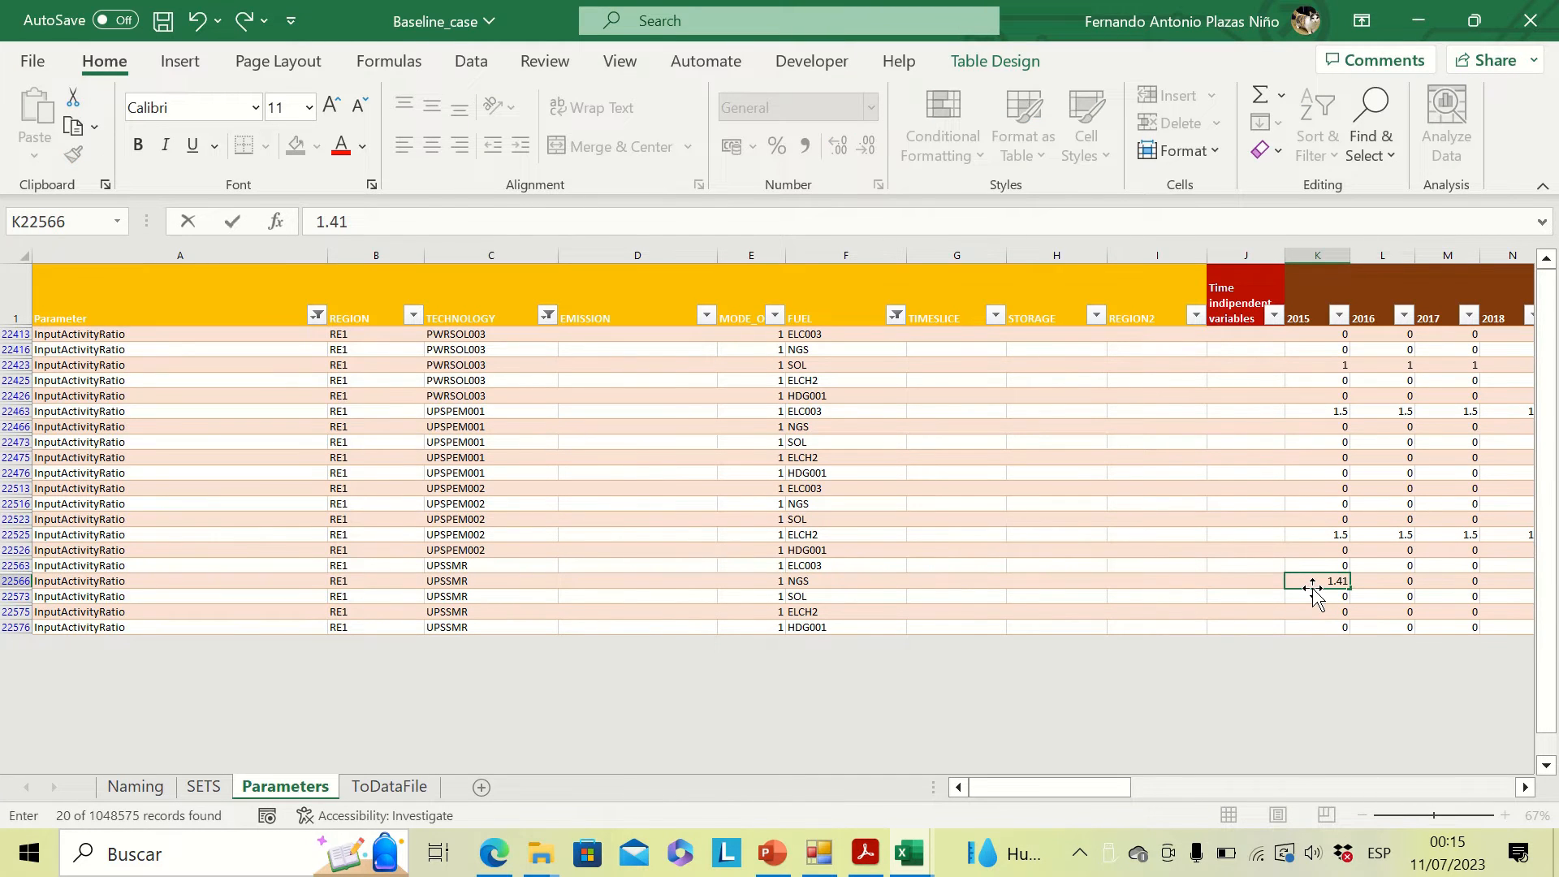
pyautogui.write('.41')
pyautogui.hotkey('ctrl', 'Return')
pyautogui.moveTo(1345, 584); pyautogui.dragTo(1039, 561)
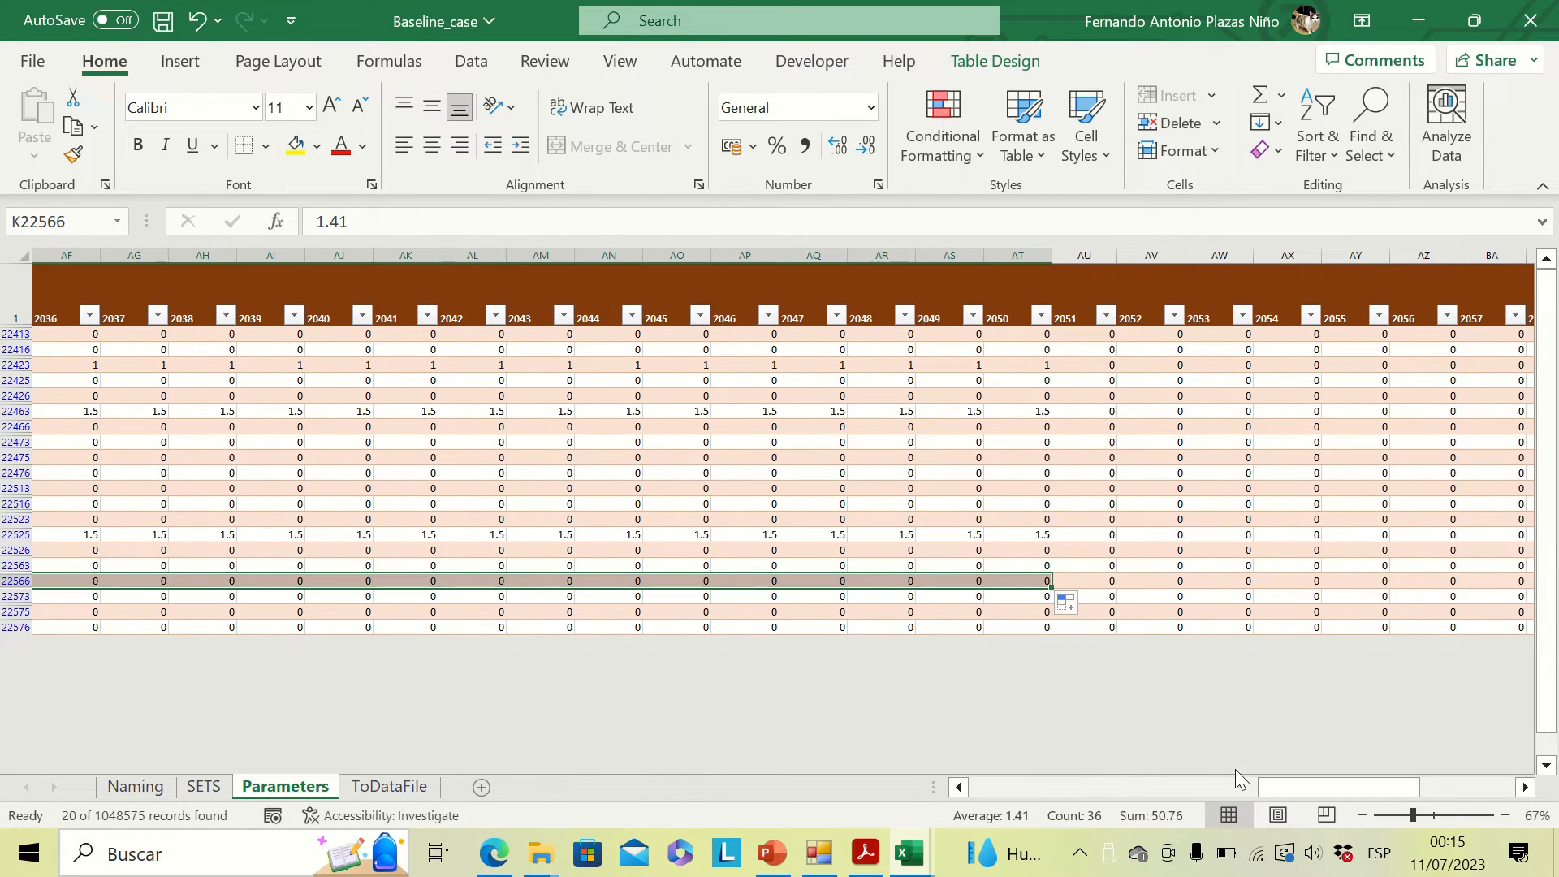
pyautogui.moveTo(1269, 789); pyautogui.dragTo(942, 793)
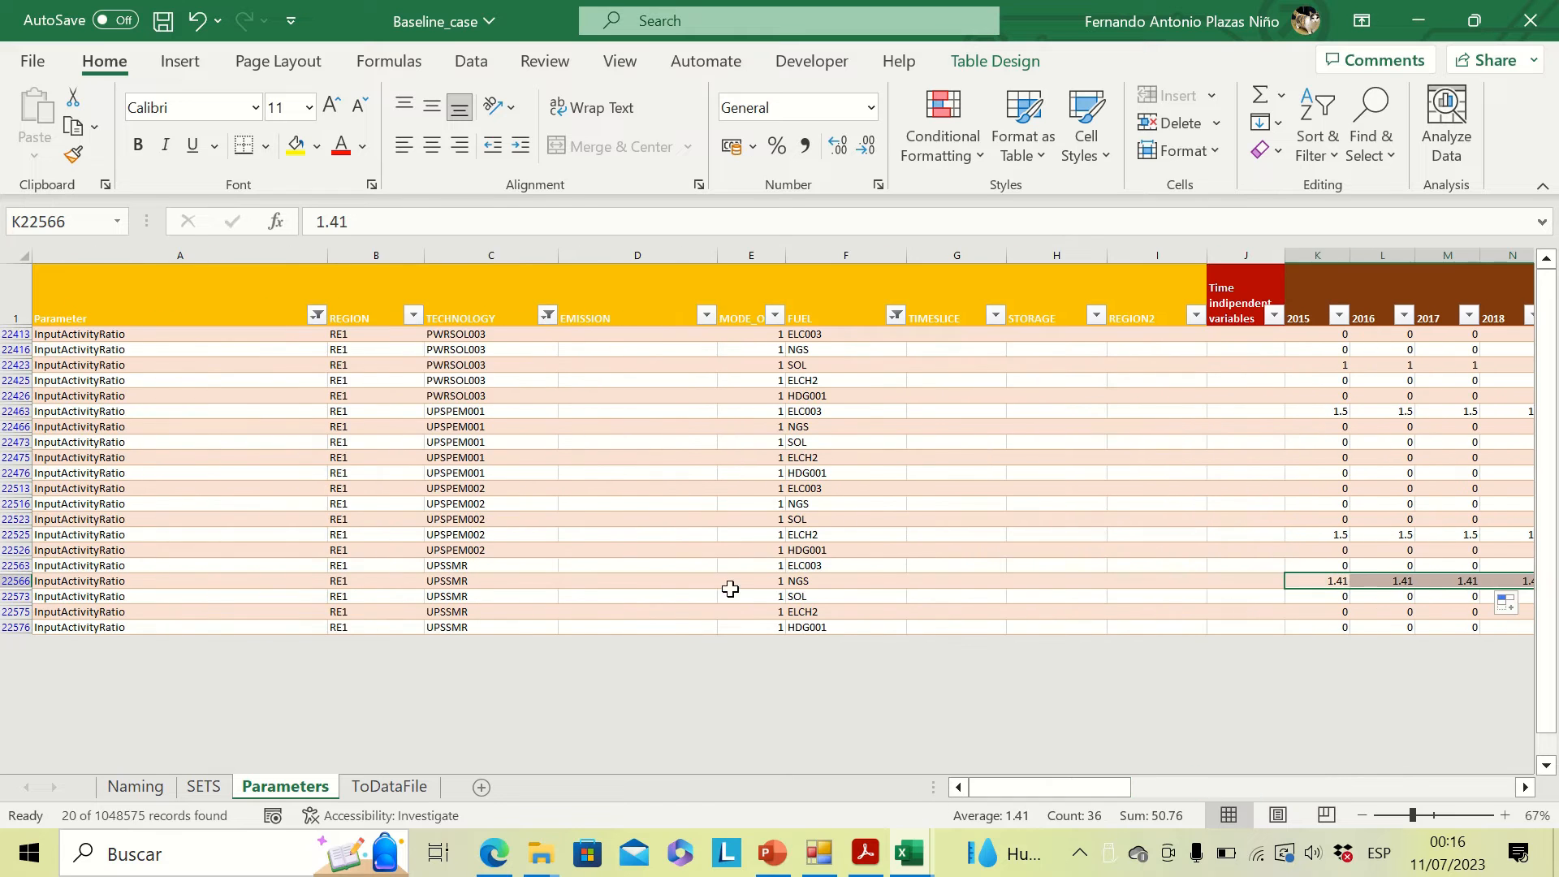
pyautogui.click(735, 582)
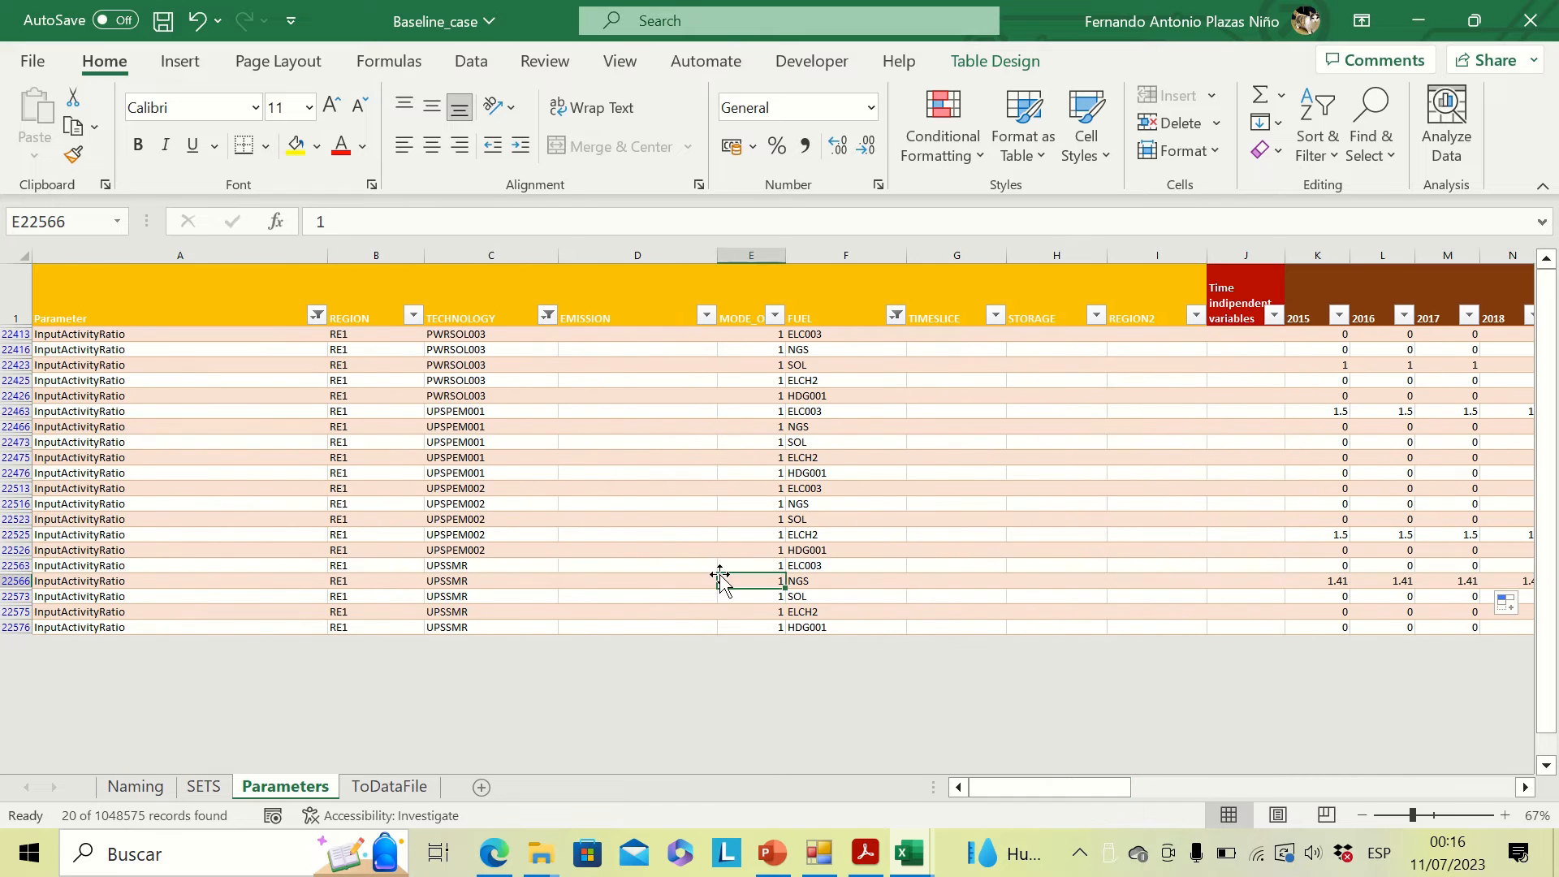
# Check the output commodities and values for OutputActivityRatio in the PDF guide, and return to the Baseline_case workbook.
pyautogui.click(863, 856)
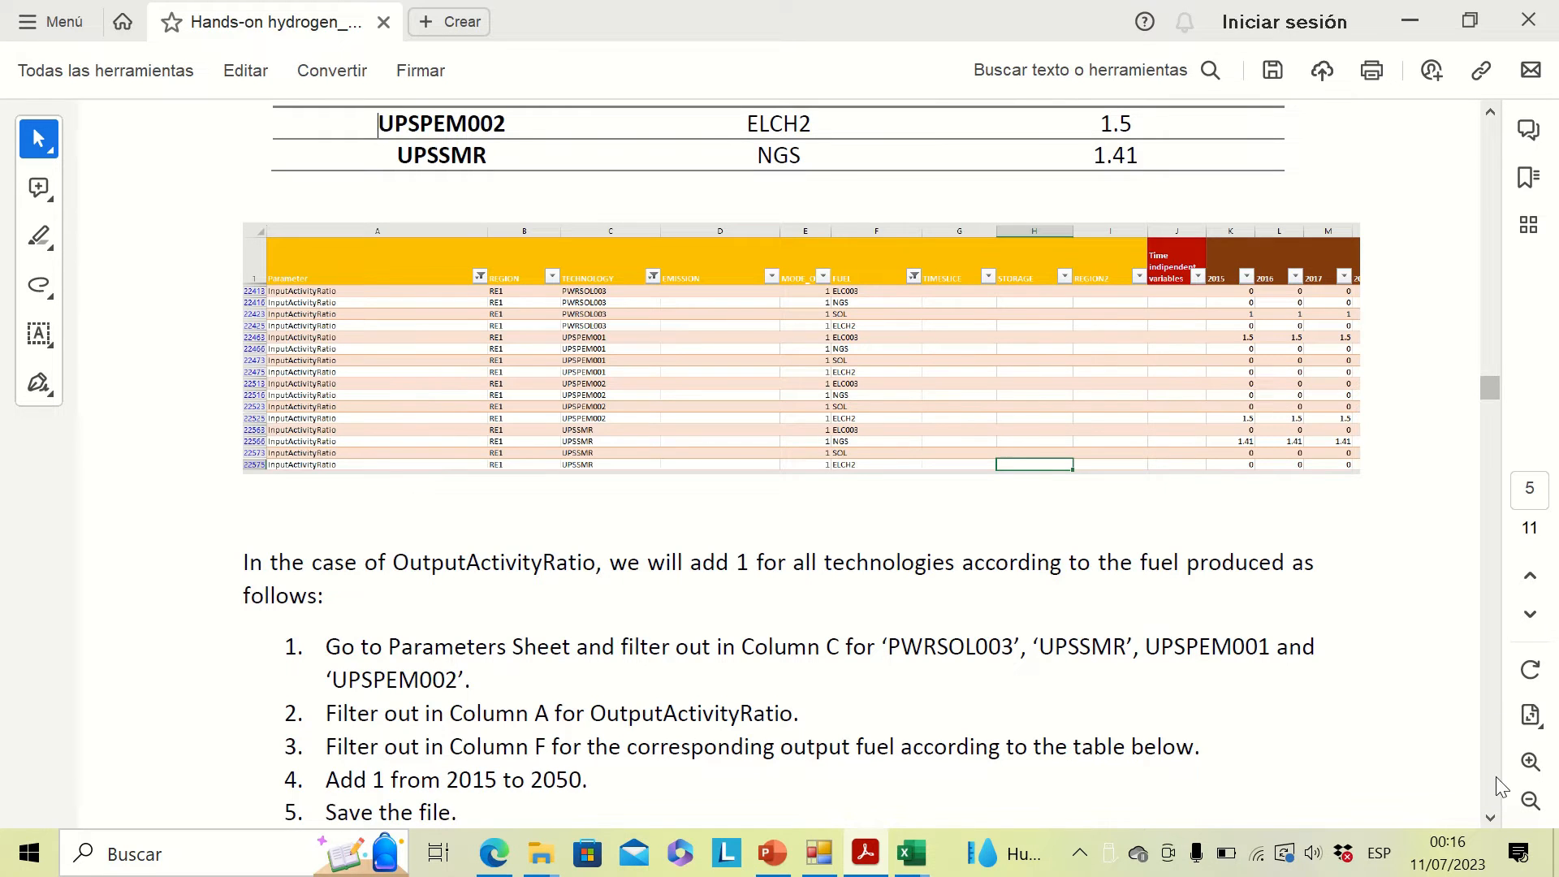
pyautogui.moveTo(1494, 819); pyautogui.dragTo(1493, 822)
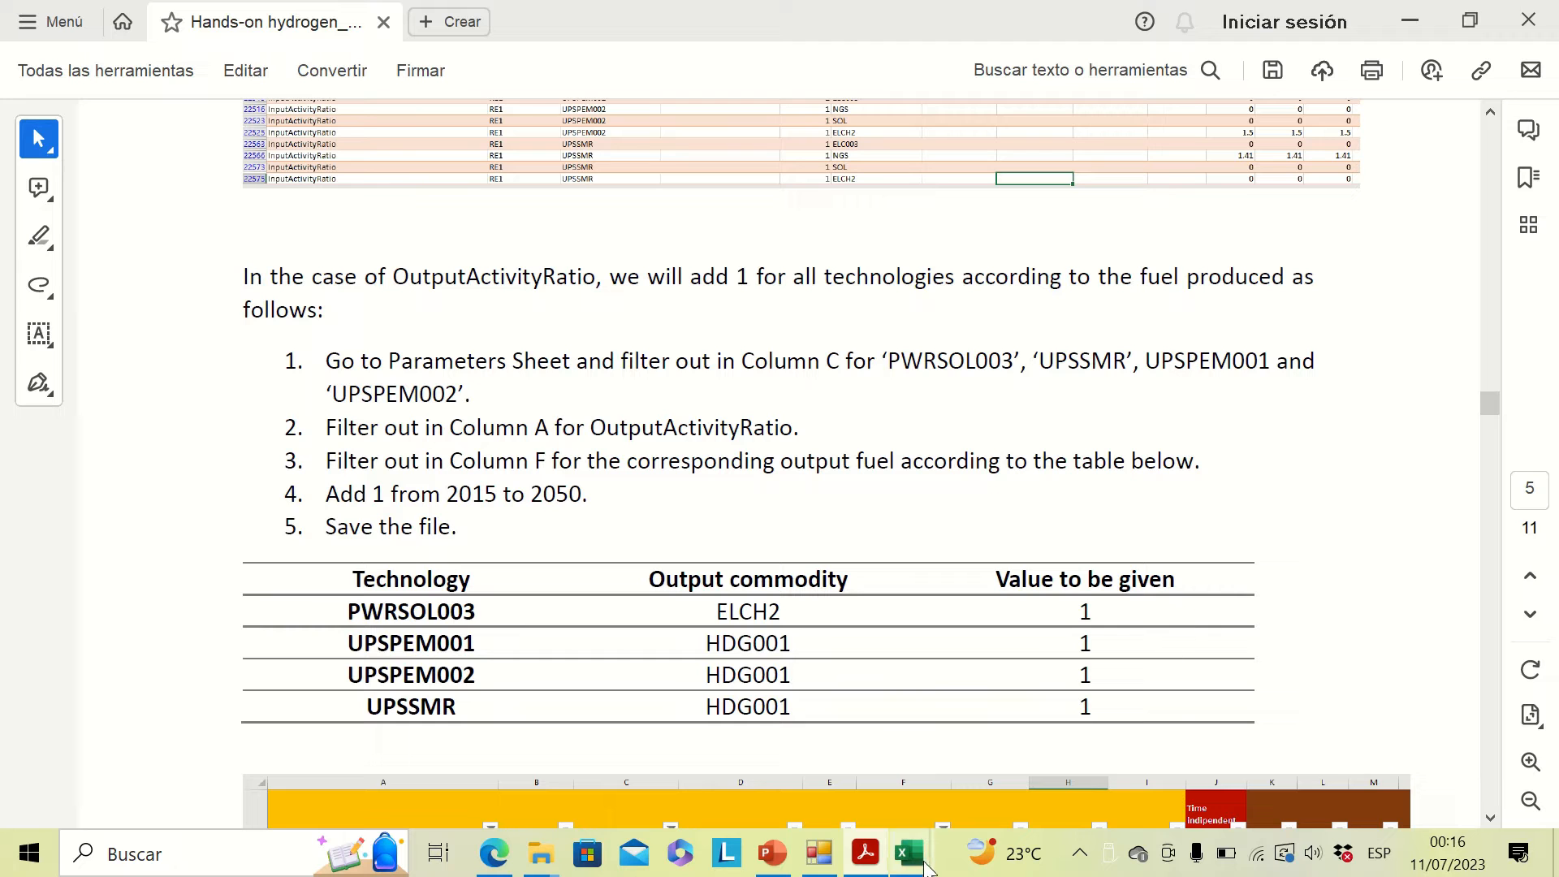
pyautogui.moveTo(912, 853)
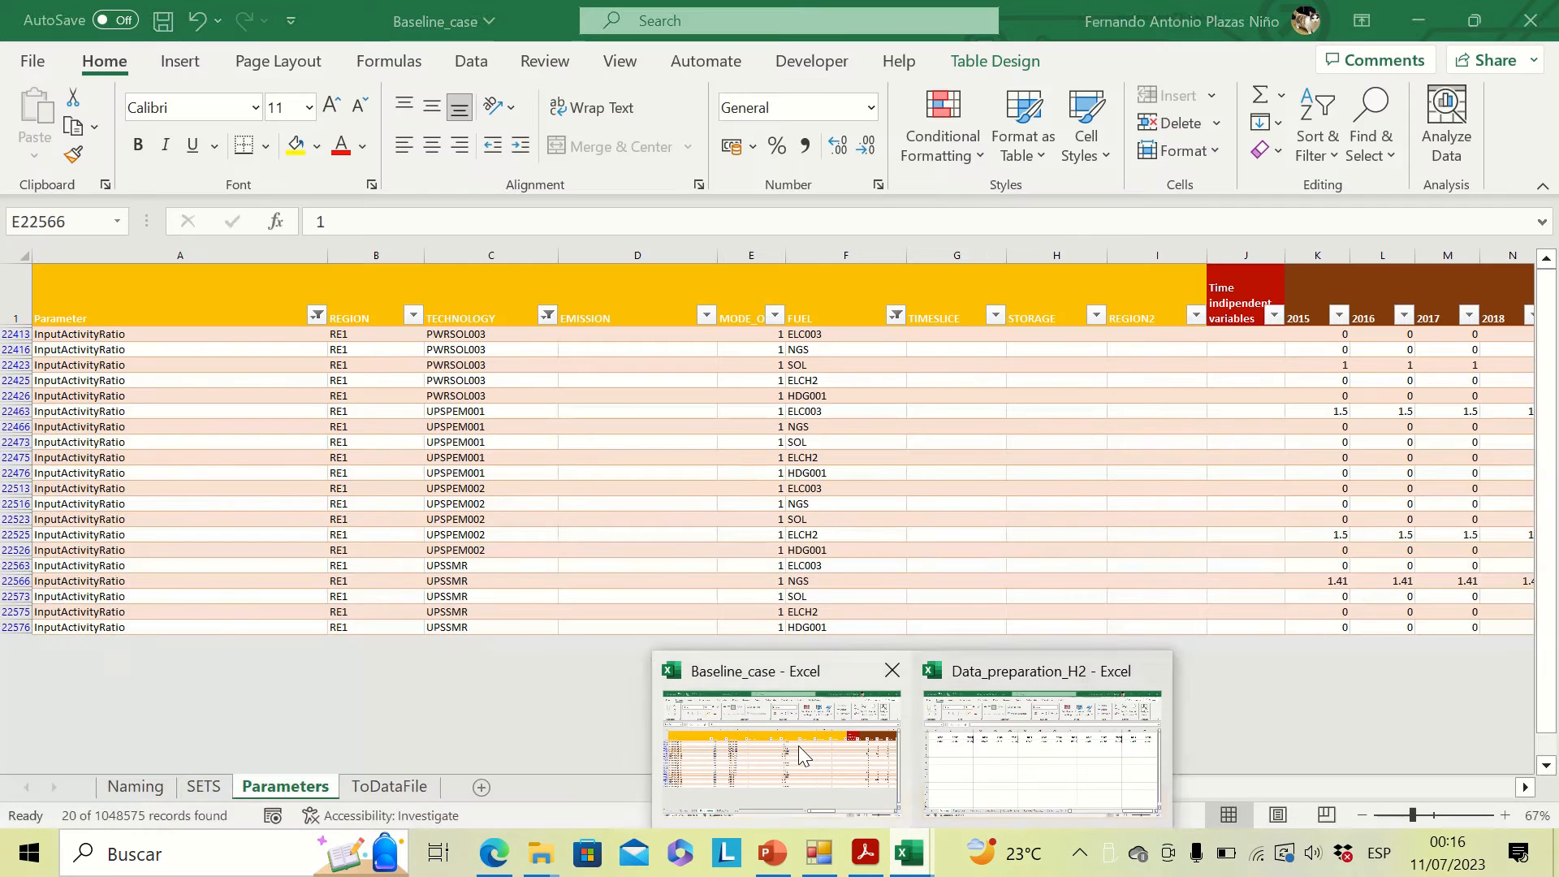
pyautogui.click(797, 745)
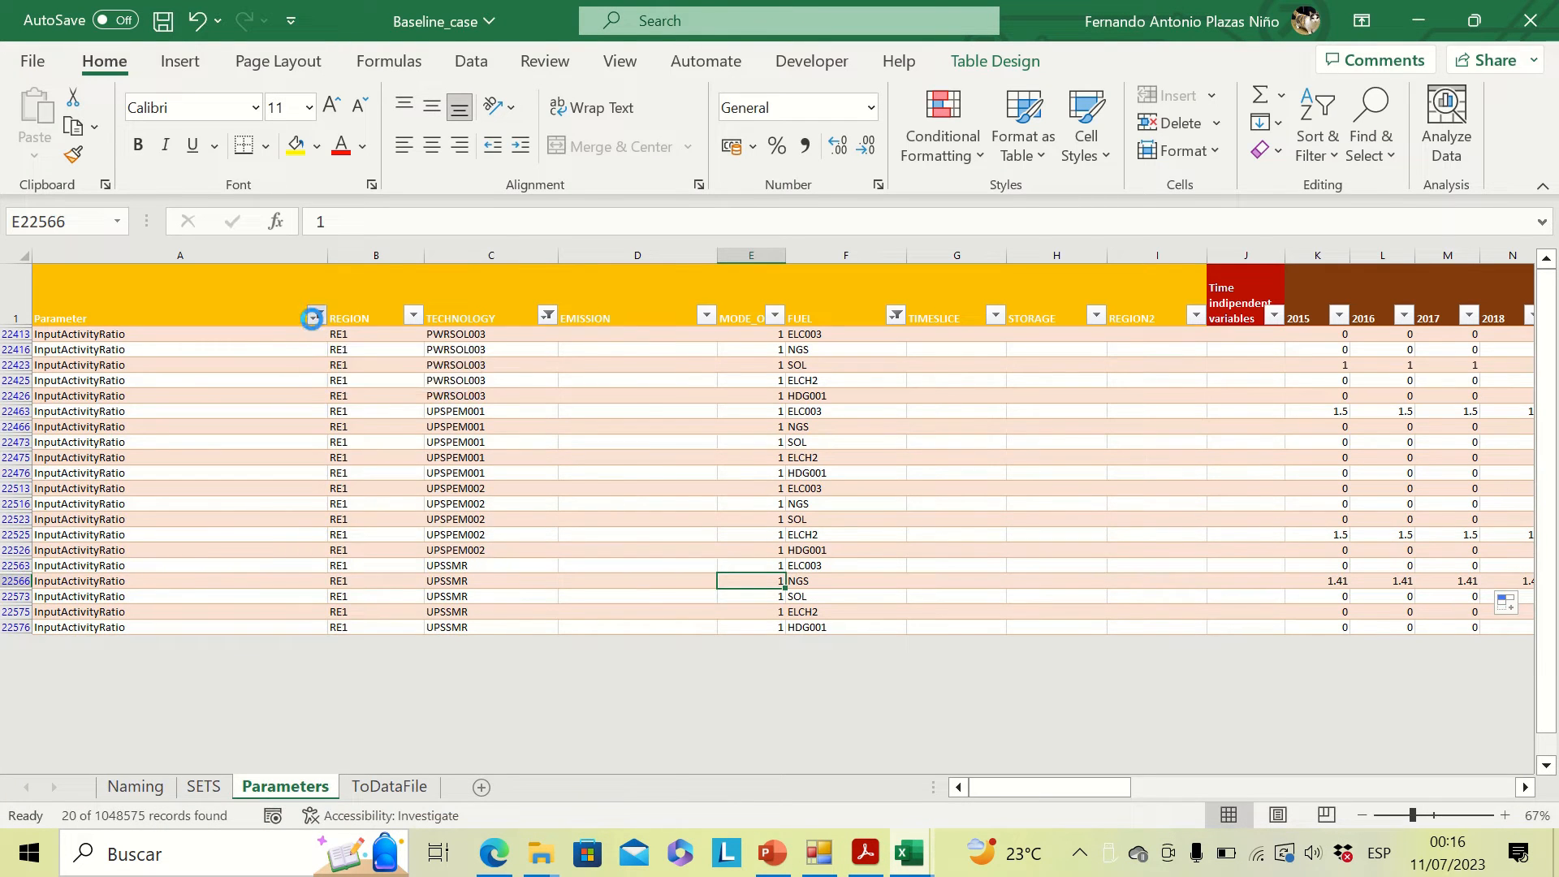
# Filter the Parameter column to show only OutputActivityRatio instead of InputActivityRatio.
pyautogui.click(316, 316)
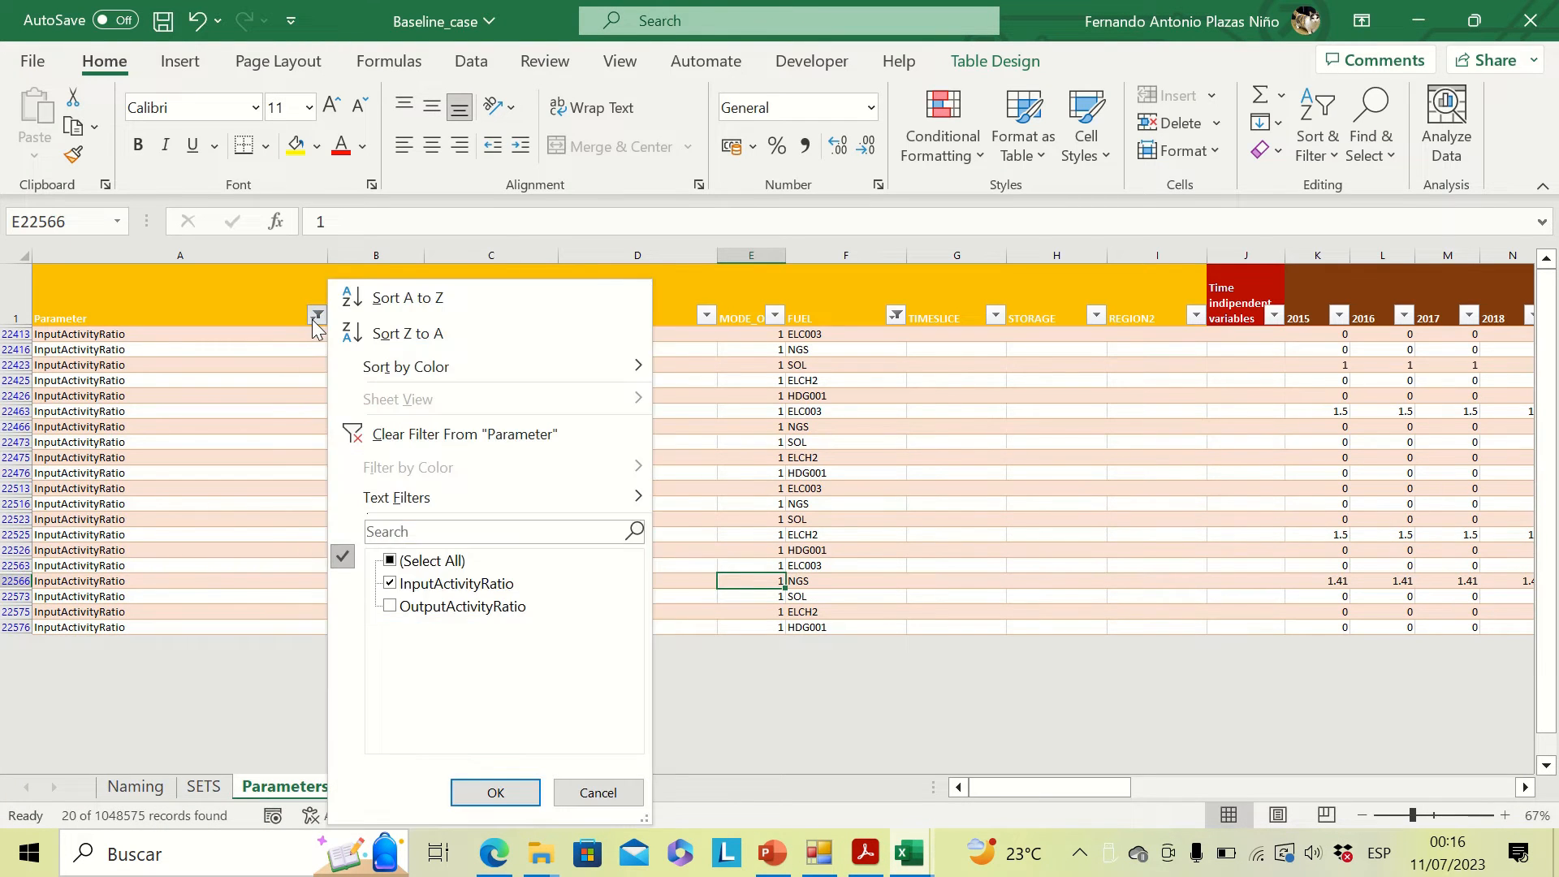
pyautogui.click(390, 608)
pyautogui.click(391, 584)
pyautogui.click(496, 792)
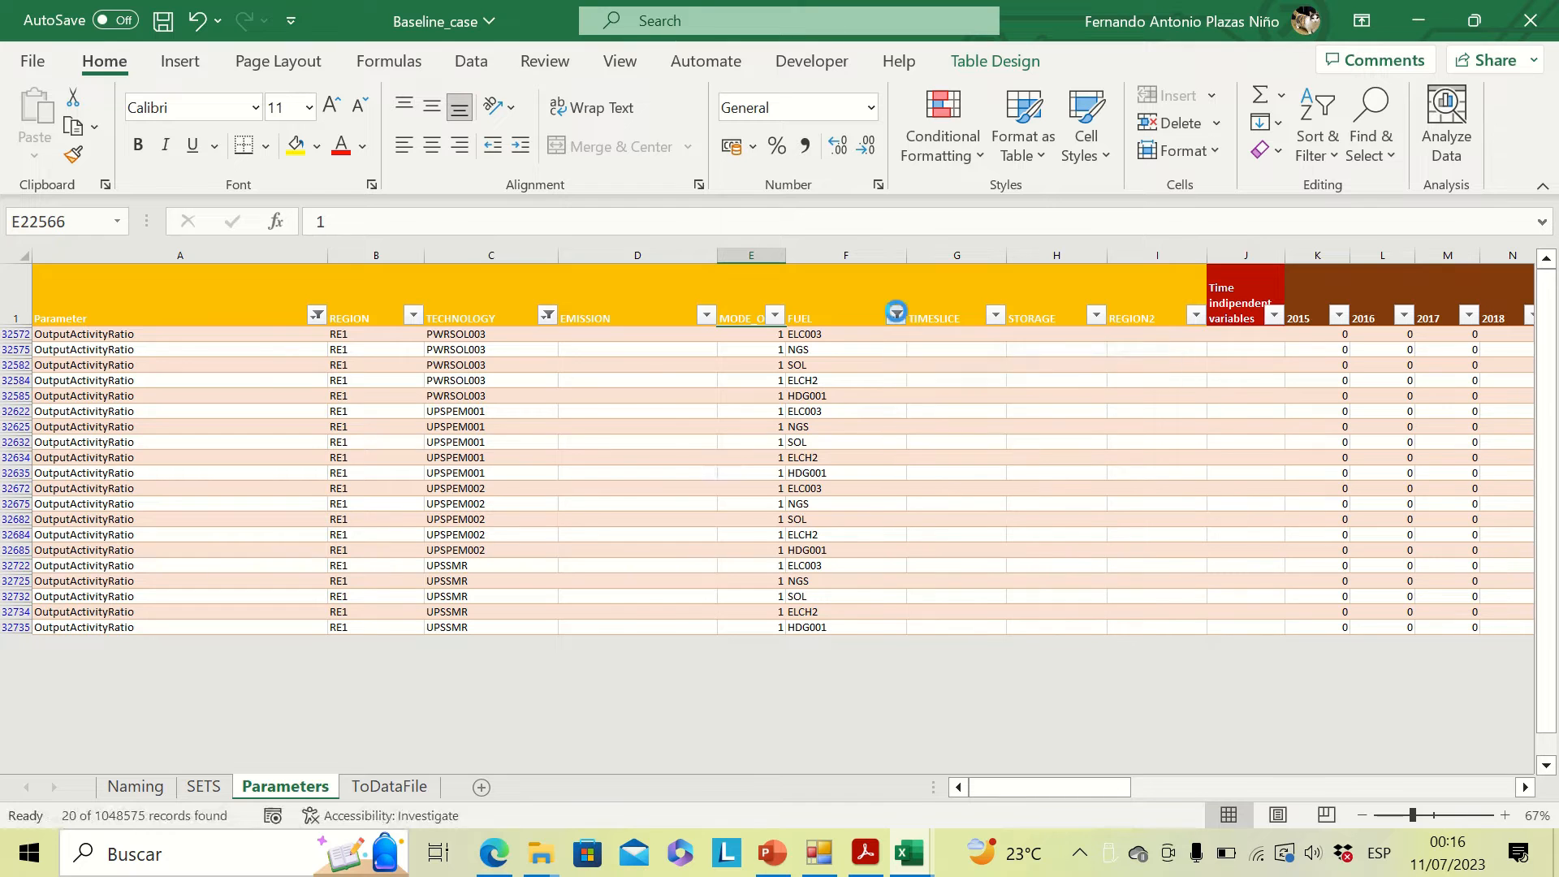
# Filter the FUEL column to show only ELCH2 and HDG001.
pyautogui.click(895, 315)
pyautogui.click(624, 561)
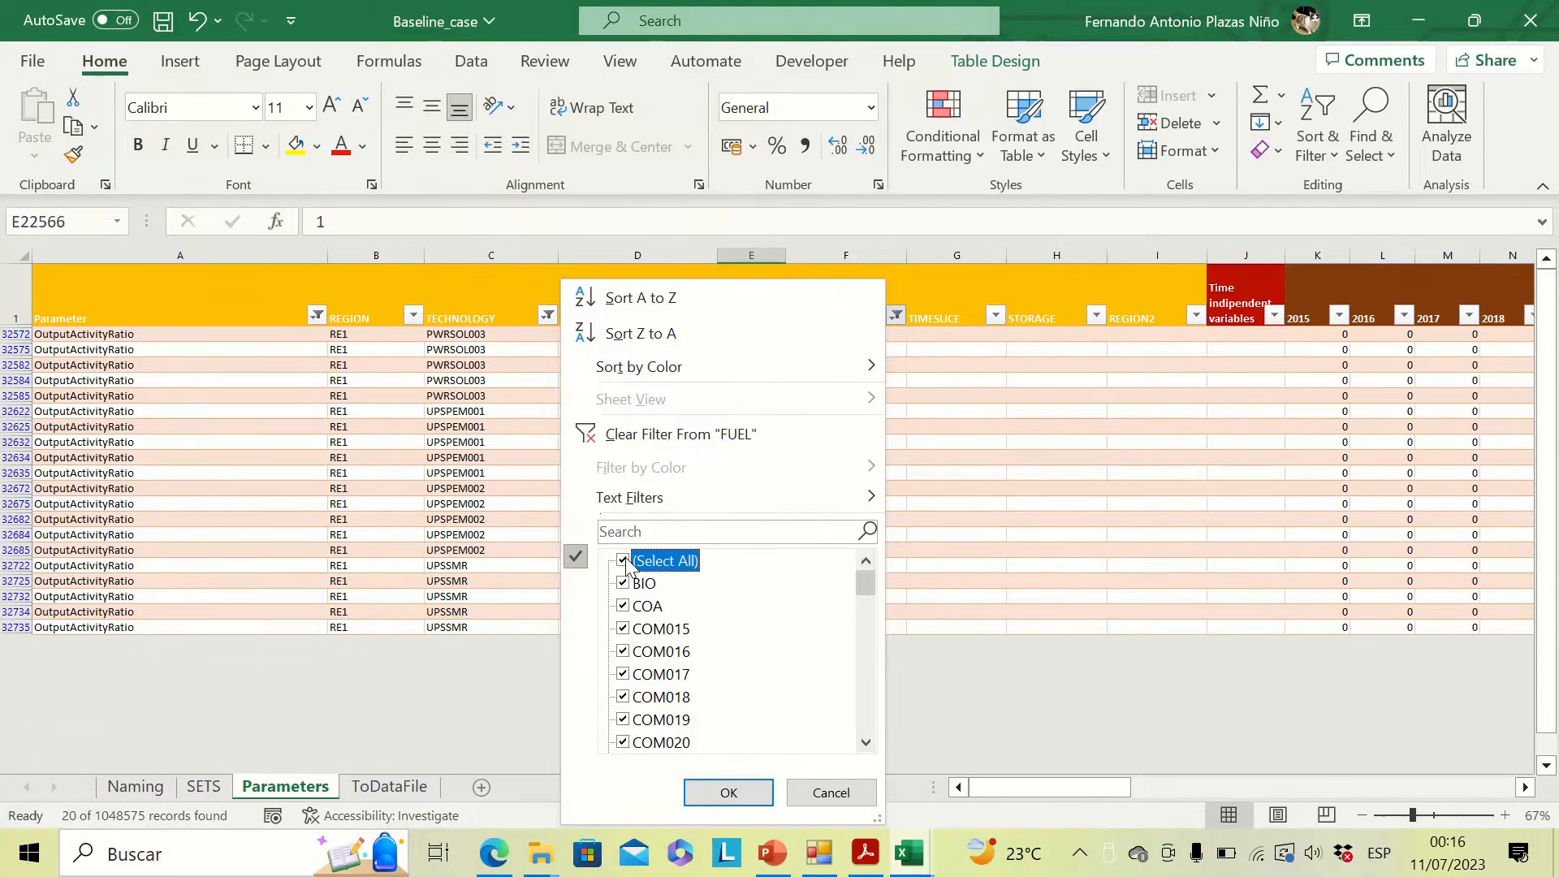
pyautogui.click(623, 561)
pyautogui.moveTo(867, 582); pyautogui.dragTo(859, 697)
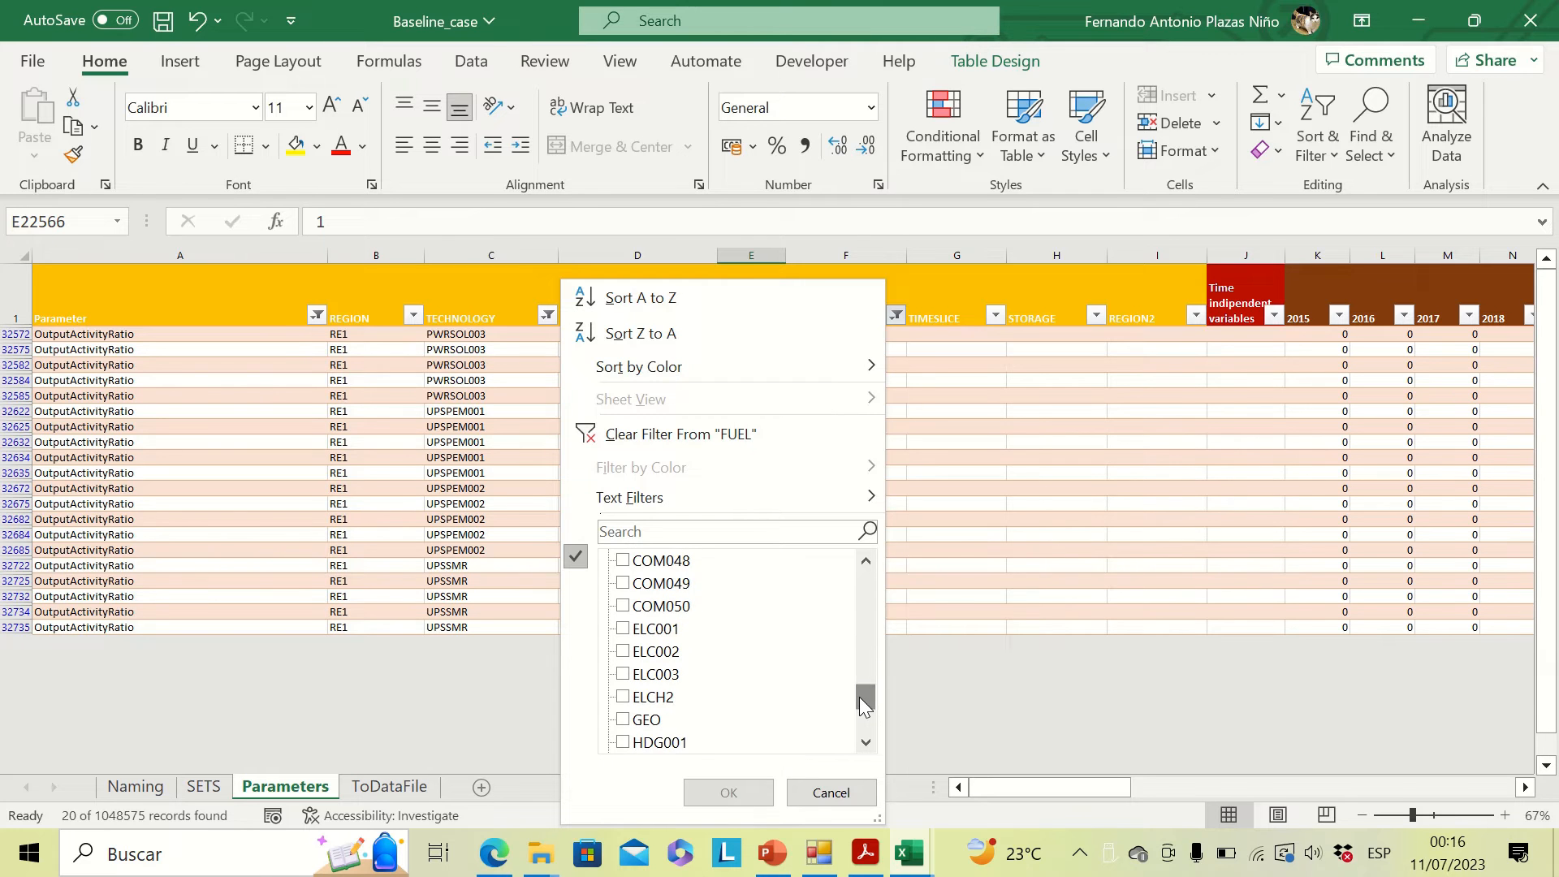
pyautogui.click(623, 698)
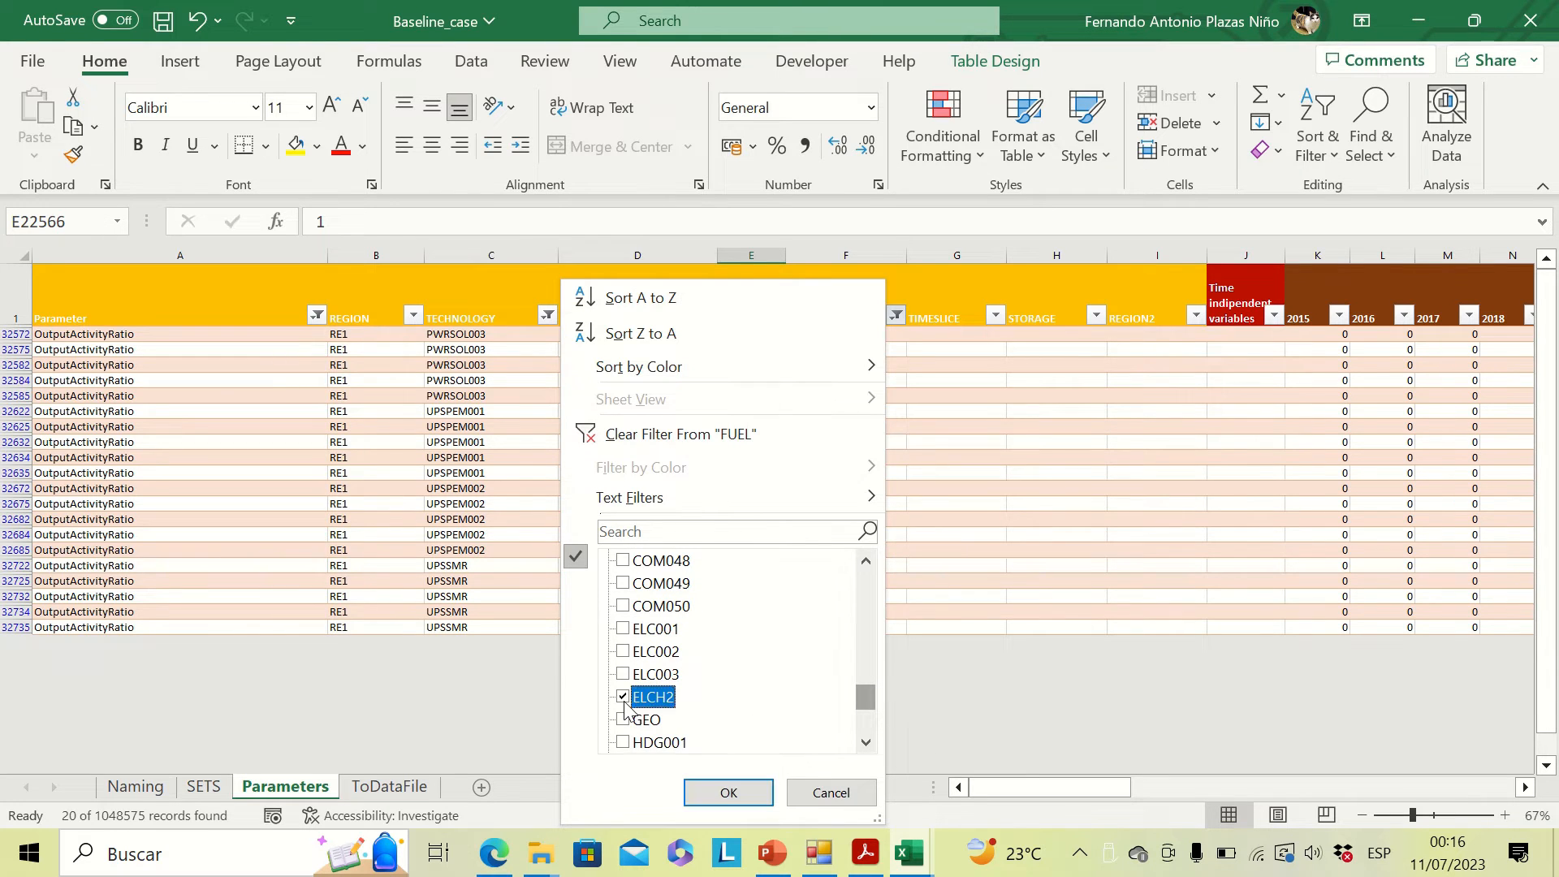
pyautogui.moveTo(867, 700); pyautogui.dragTo(868, 712)
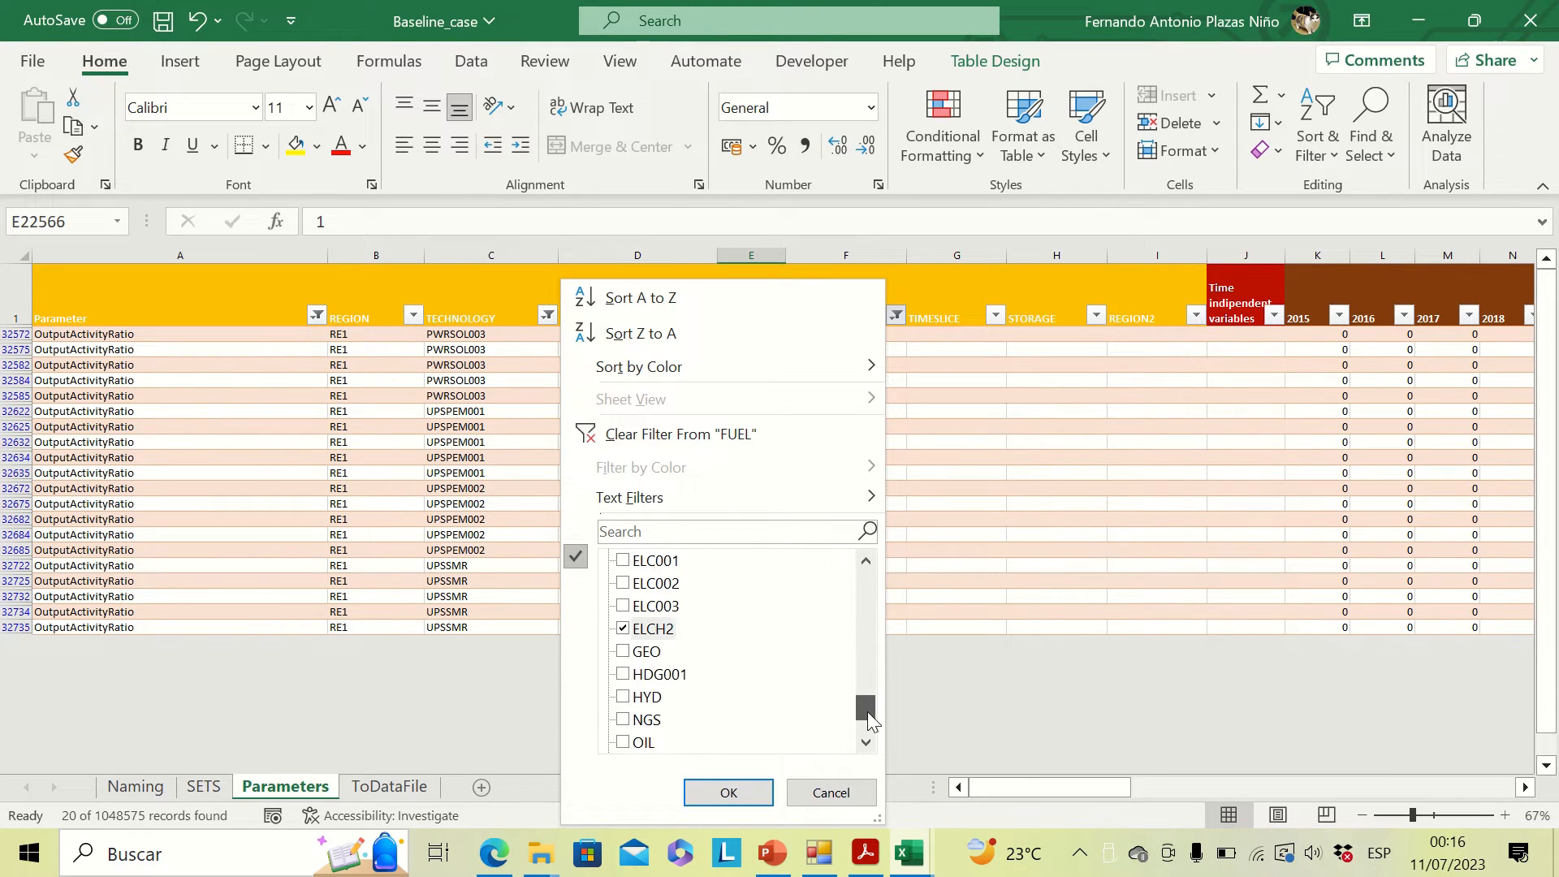
pyautogui.click(623, 681)
pyautogui.click(728, 789)
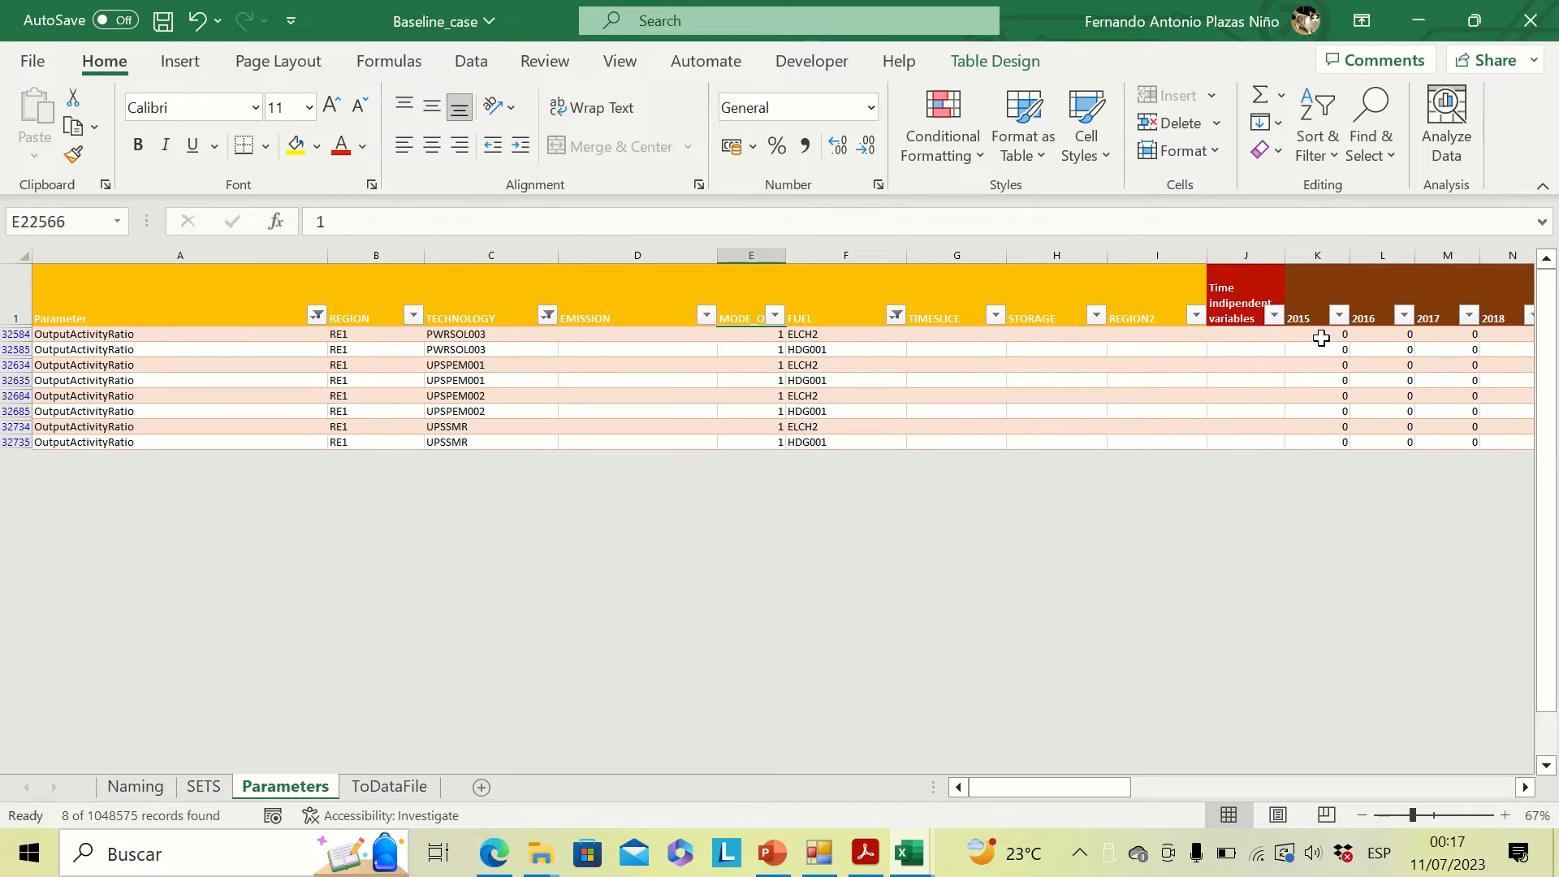
# Set the OutputActivityRatio of PWRSOL003 with fuel ELCH2 to 1 for every year from 2015 to 2050.
pyautogui.click(1322, 334)
pyautogui.write('1')
pyautogui.press('Tab')
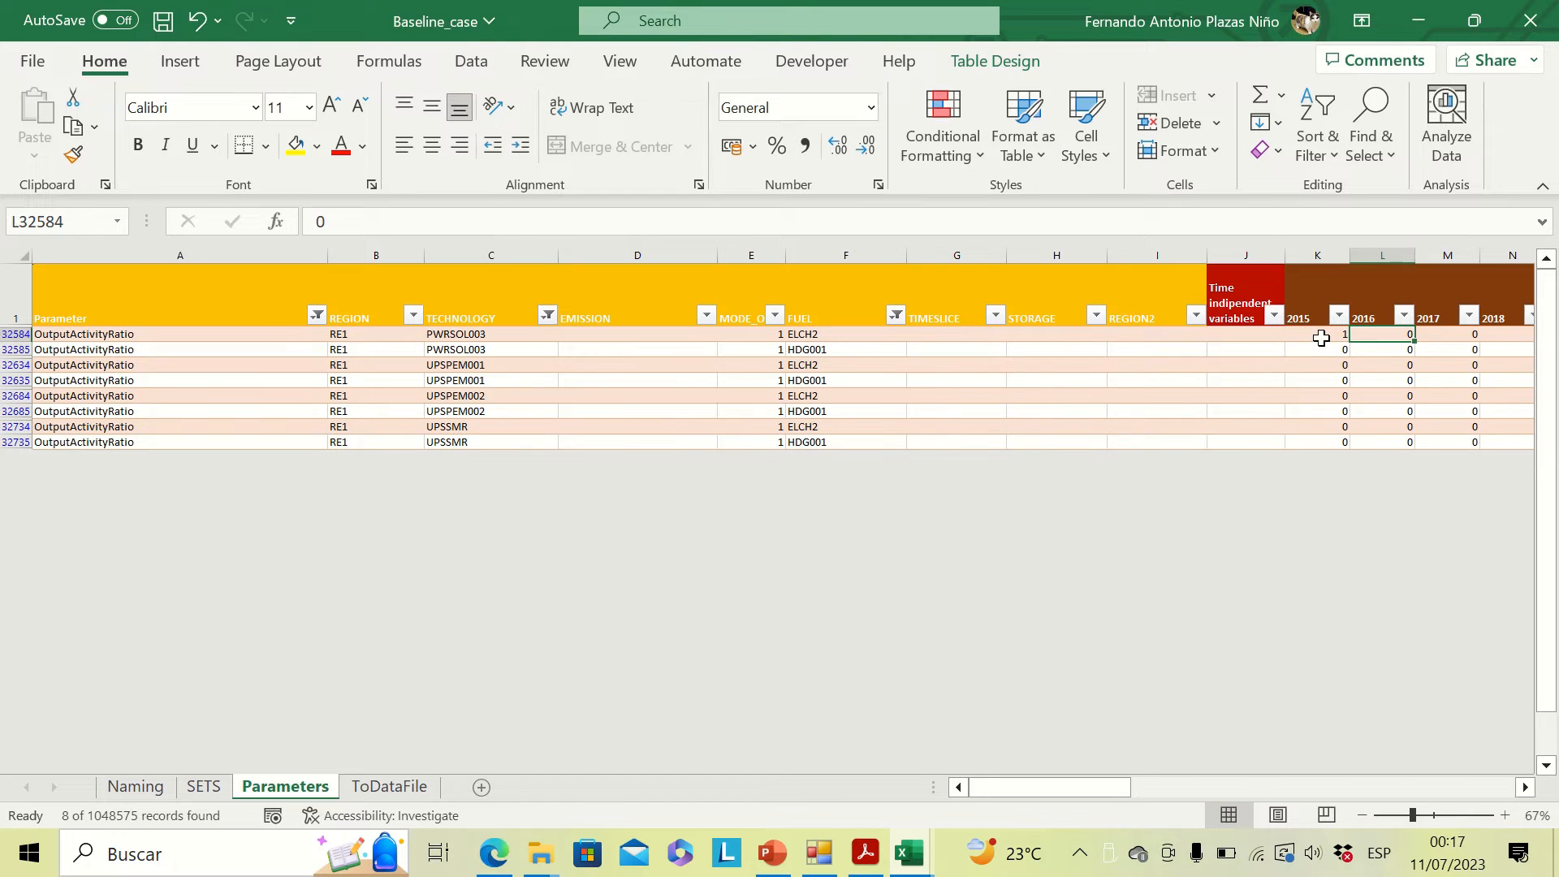
pyautogui.click(1324, 336)
pyautogui.moveTo(1349, 341); pyautogui.dragTo(1106, 349)
pyautogui.click(1086, 349)
pyautogui.click(1037, 334)
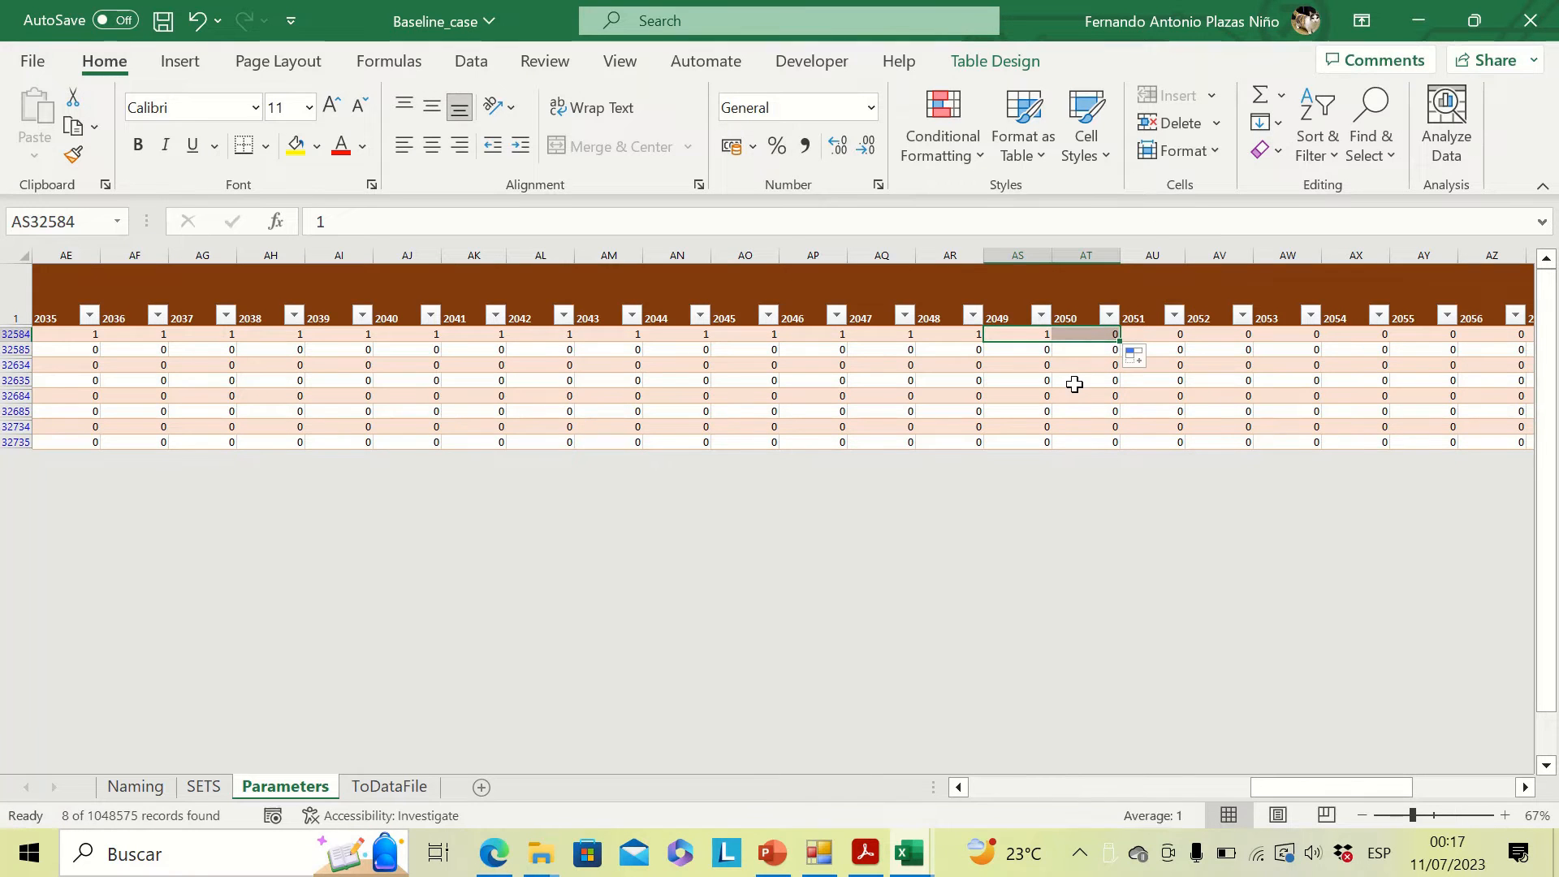
# Copy the 2015–2050 values of PWRSOL003 with ELCH2 into the UPSPEM001 row with fuel HDG001.
pyautogui.click(1100, 335)
pyautogui.hotkey('ctrl', 'shift', 'Left')
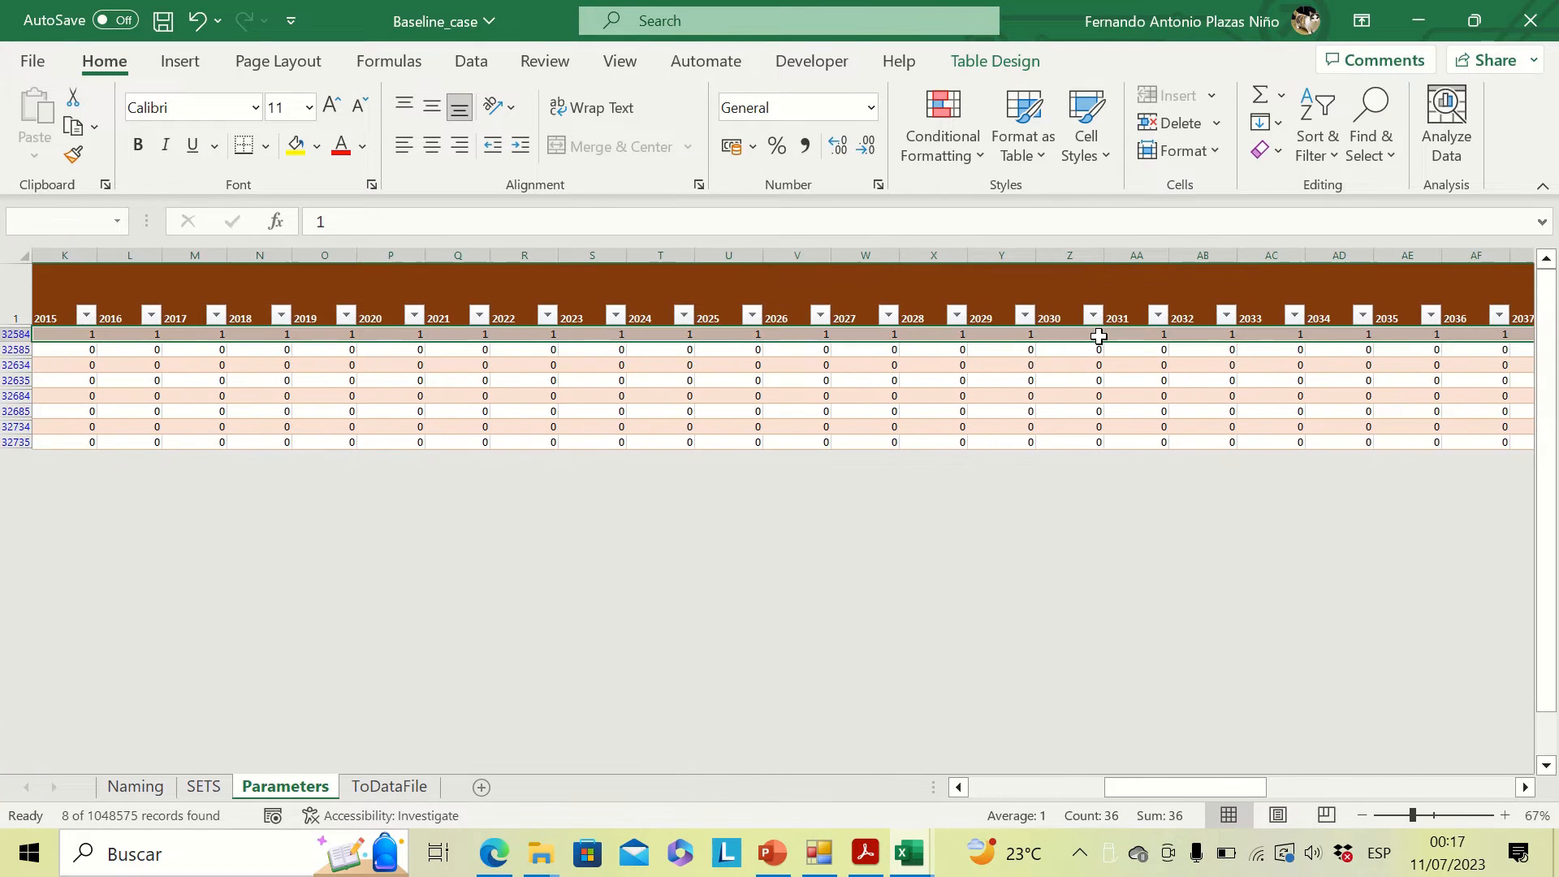
pyautogui.hotkey('ctrl', 'c')
pyautogui.press('Left')
pyautogui.press('Left')
pyautogui.press('Left')
pyautogui.press('Left')
pyautogui.press('Left')
pyautogui.press('Left')
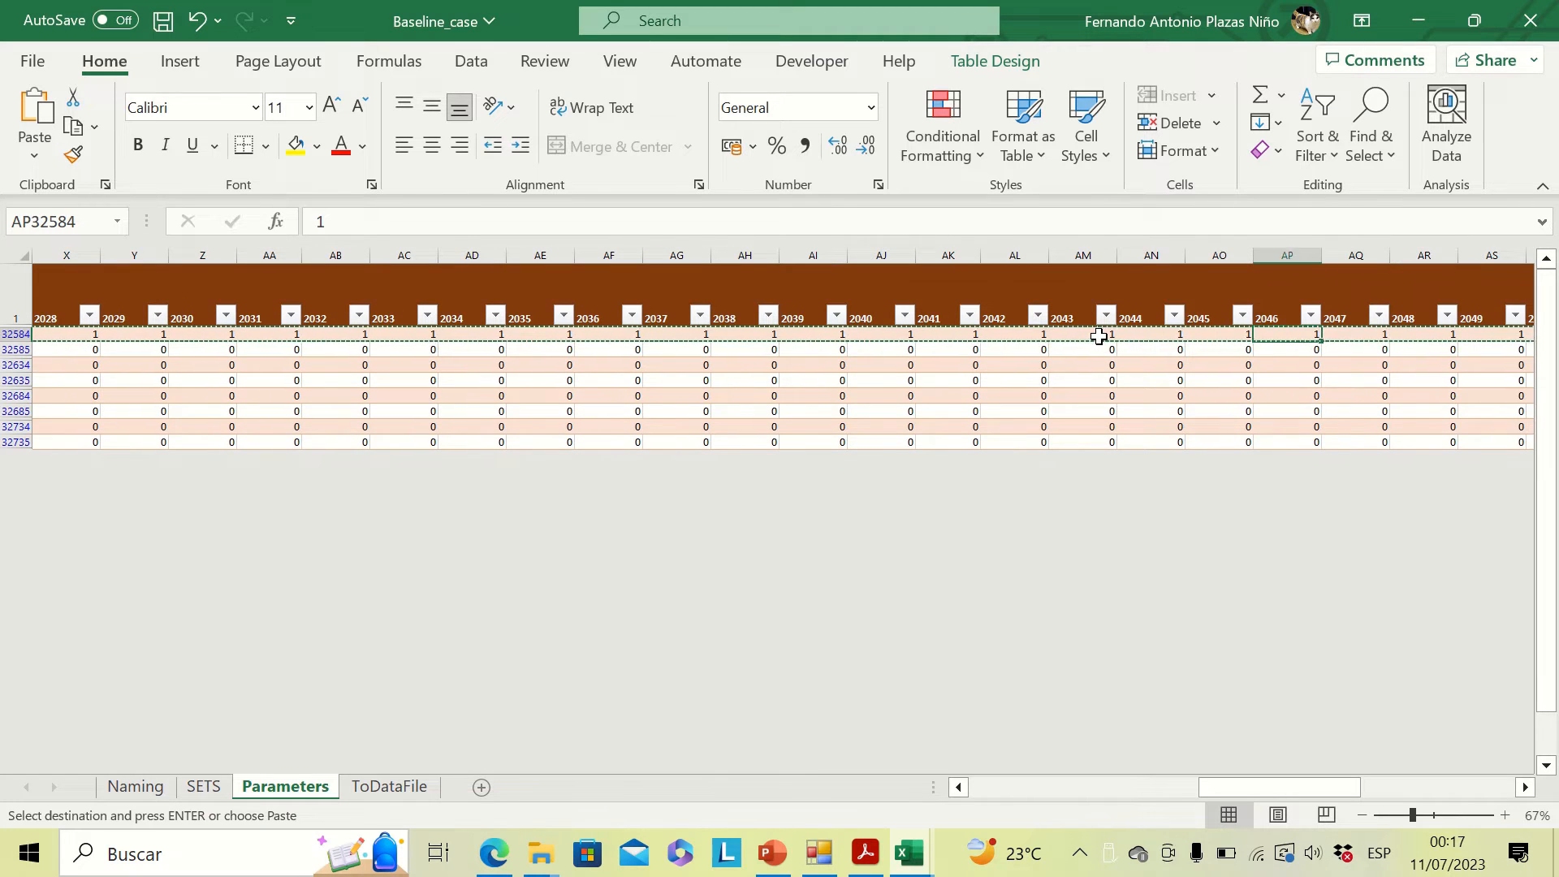
pyautogui.press('Left')
pyautogui.press('Left')
pyautogui.press('Left')
pyautogui.hotkey('shift', 'Left')
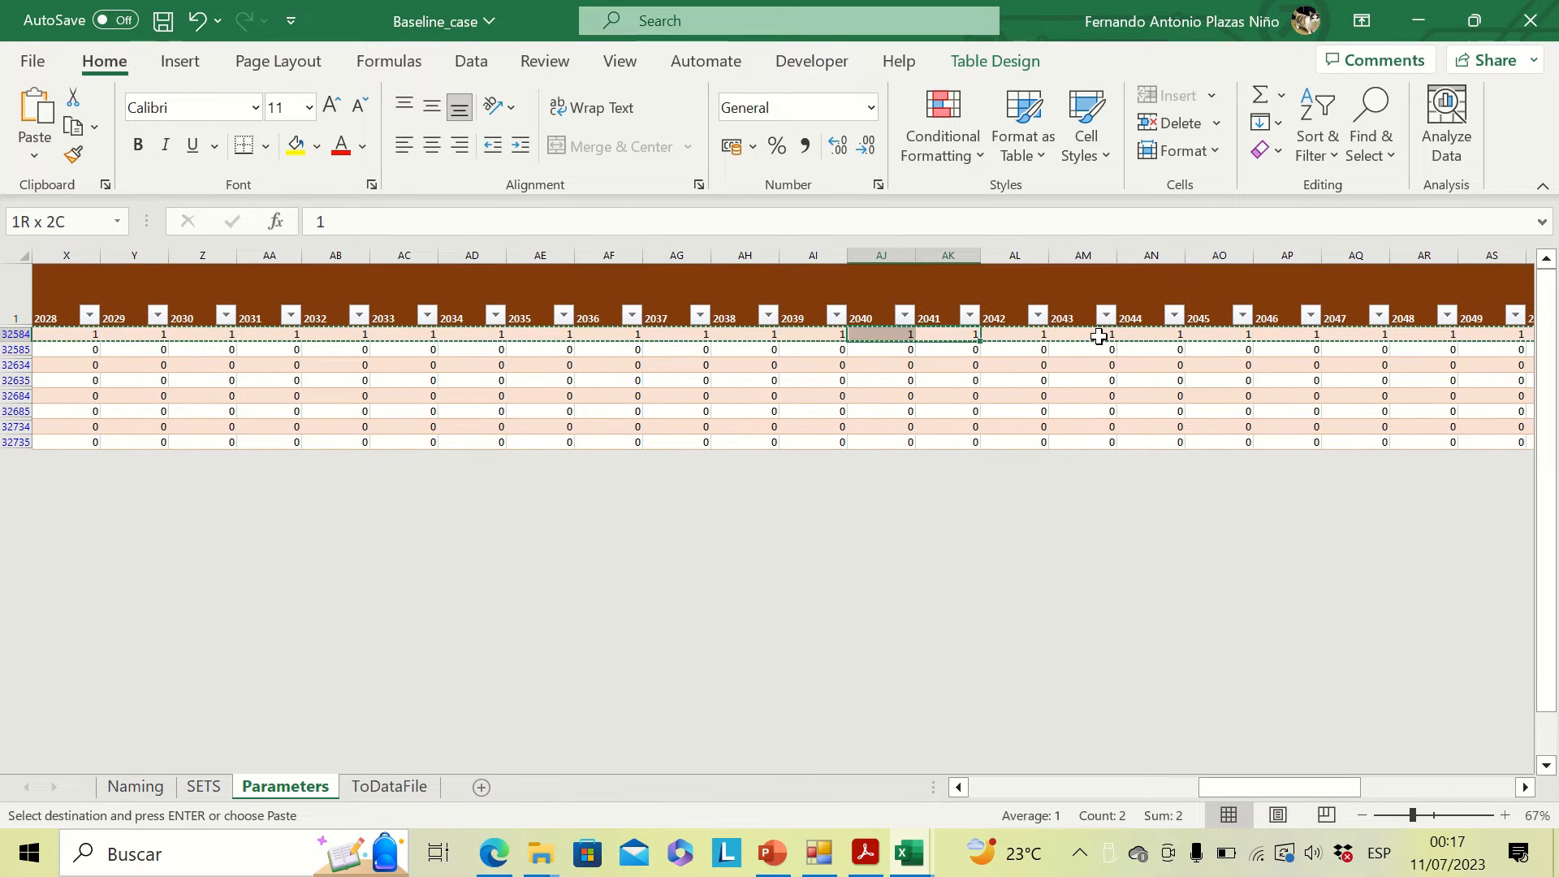
pyautogui.press('Left')
pyautogui.press('Left')
pyautogui.press('Left')
pyautogui.press('Left')
pyautogui.press('Left')
pyautogui.press('Left')
pyautogui.press('Left')
pyautogui.press('Left')
pyautogui.press('Left')
pyautogui.press('Left')
pyautogui.press('Left')
pyautogui.press('Left')
pyautogui.press('Left')
pyautogui.press('Left')
pyautogui.press('Left')
pyautogui.press('Left')
pyautogui.press('Left')
pyautogui.press('Left')
pyautogui.press('Left')
pyautogui.press('Left')
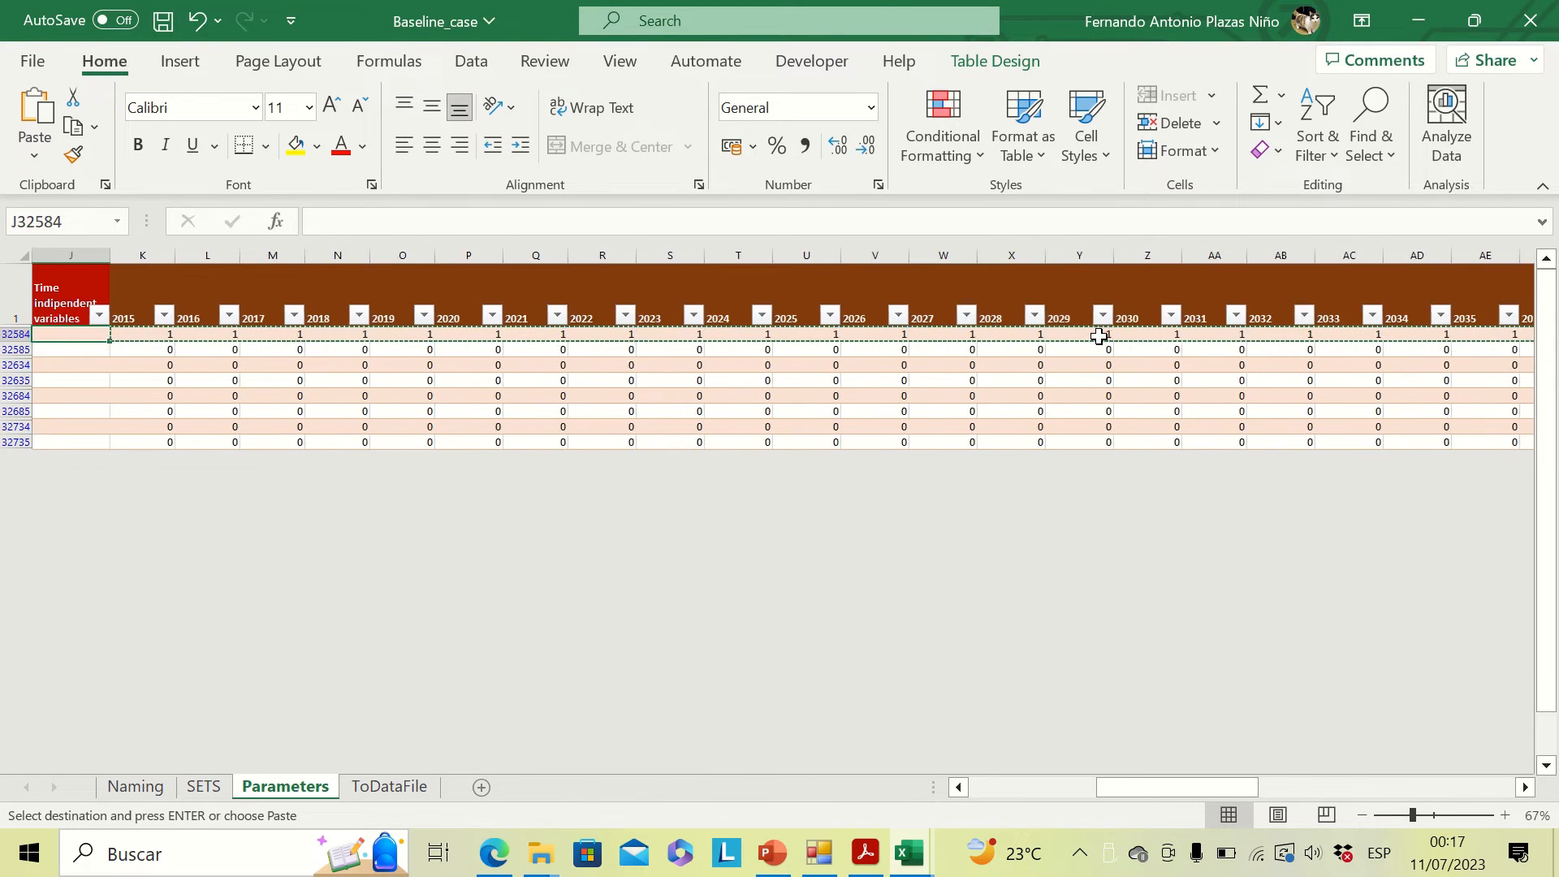
pyautogui.press('Left')
pyautogui.press('Left')
pyautogui.press('Left')
pyautogui.press('Left')
pyautogui.press('Left')
pyautogui.press('Left')
pyautogui.press('Down')
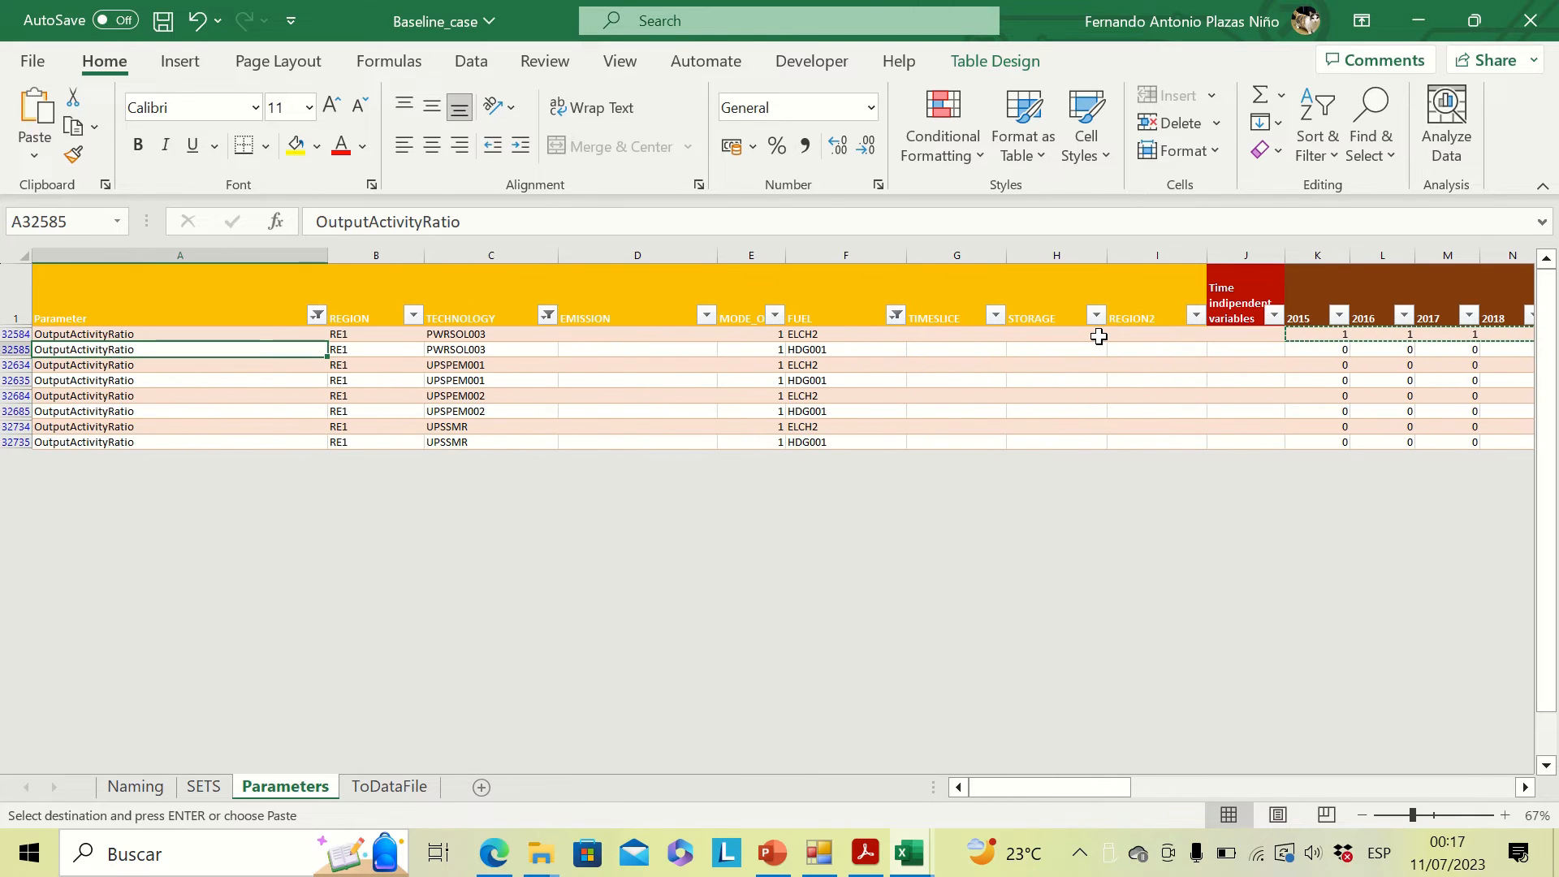
pyautogui.press('Down')
pyautogui.press('Right')
pyautogui.press('Right')
pyautogui.press('Right')
pyautogui.press('Right')
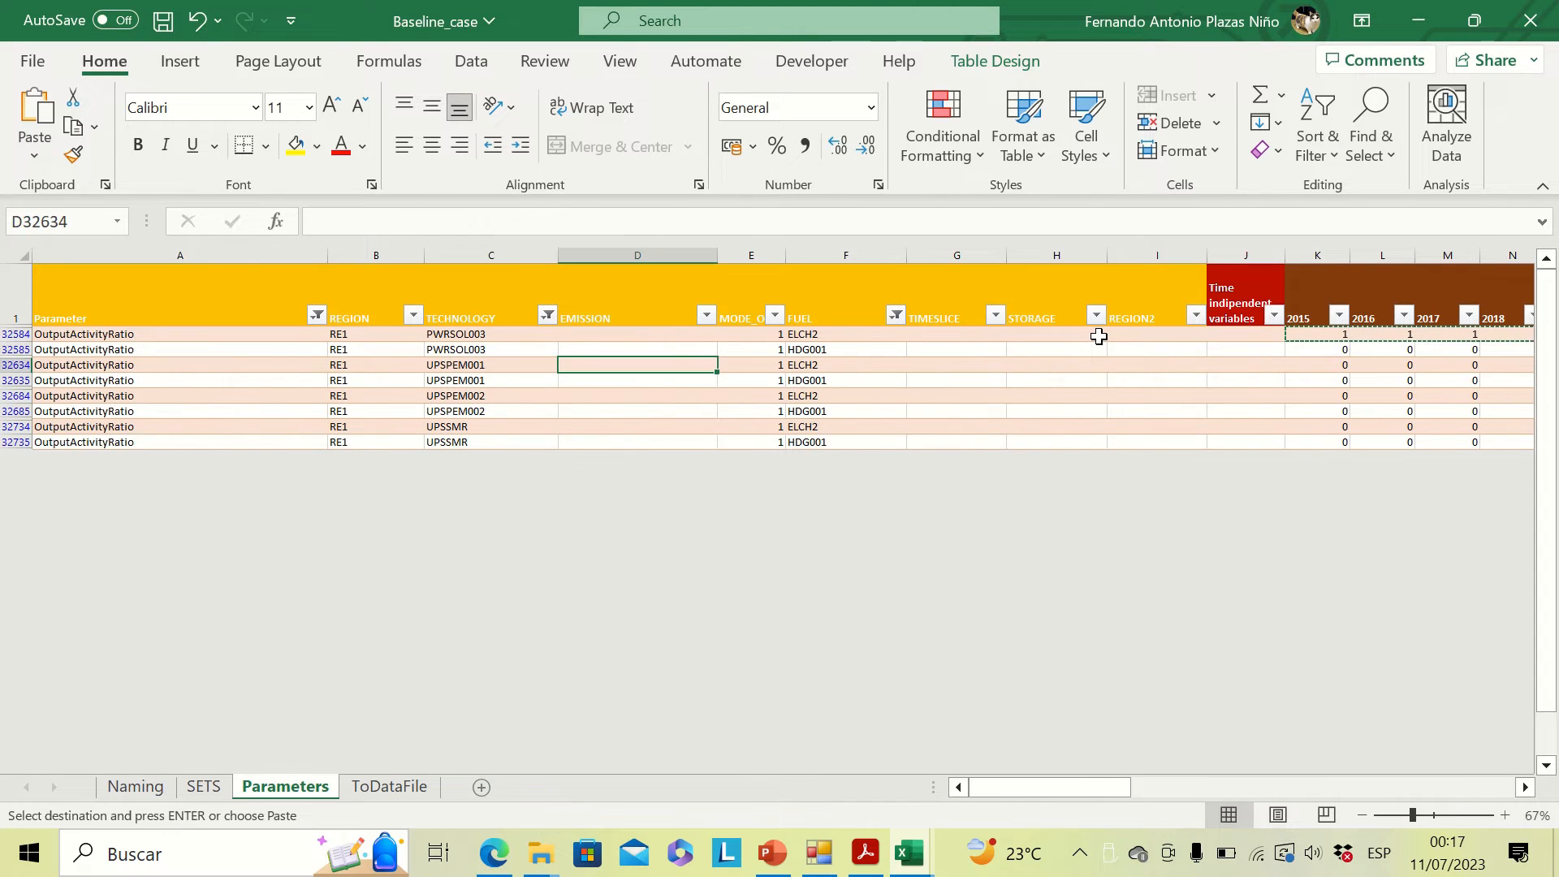
pyautogui.press('Right')
pyautogui.press('Right')
pyautogui.press('Right')
pyautogui.press('Right')
pyautogui.press('Right')
pyautogui.press('Right')
pyautogui.press('Down')
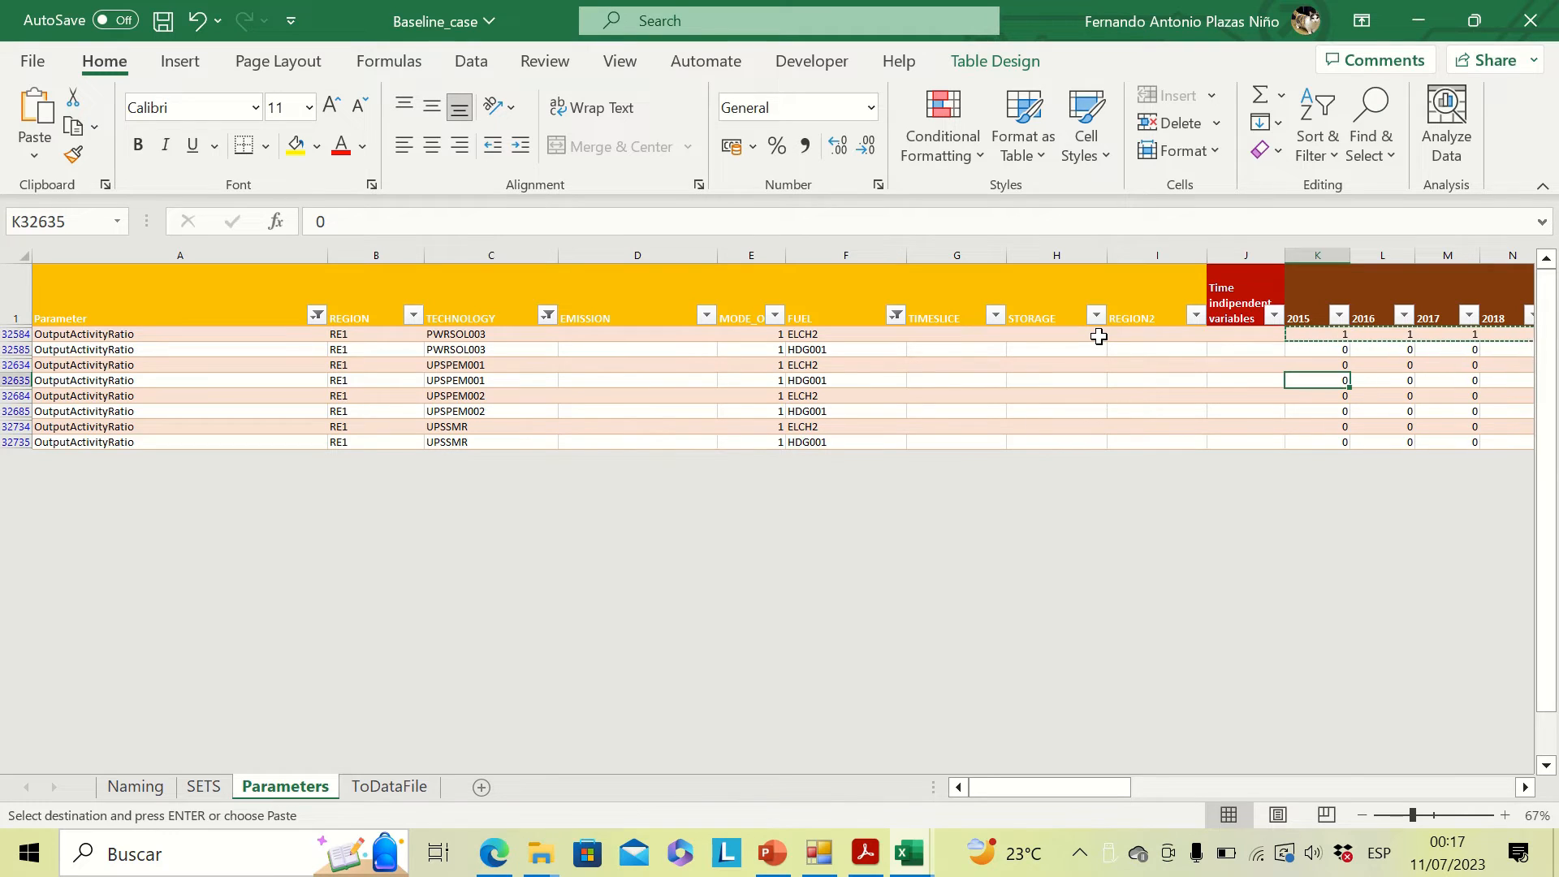
pyautogui.hotkey('ctrl', 'v')
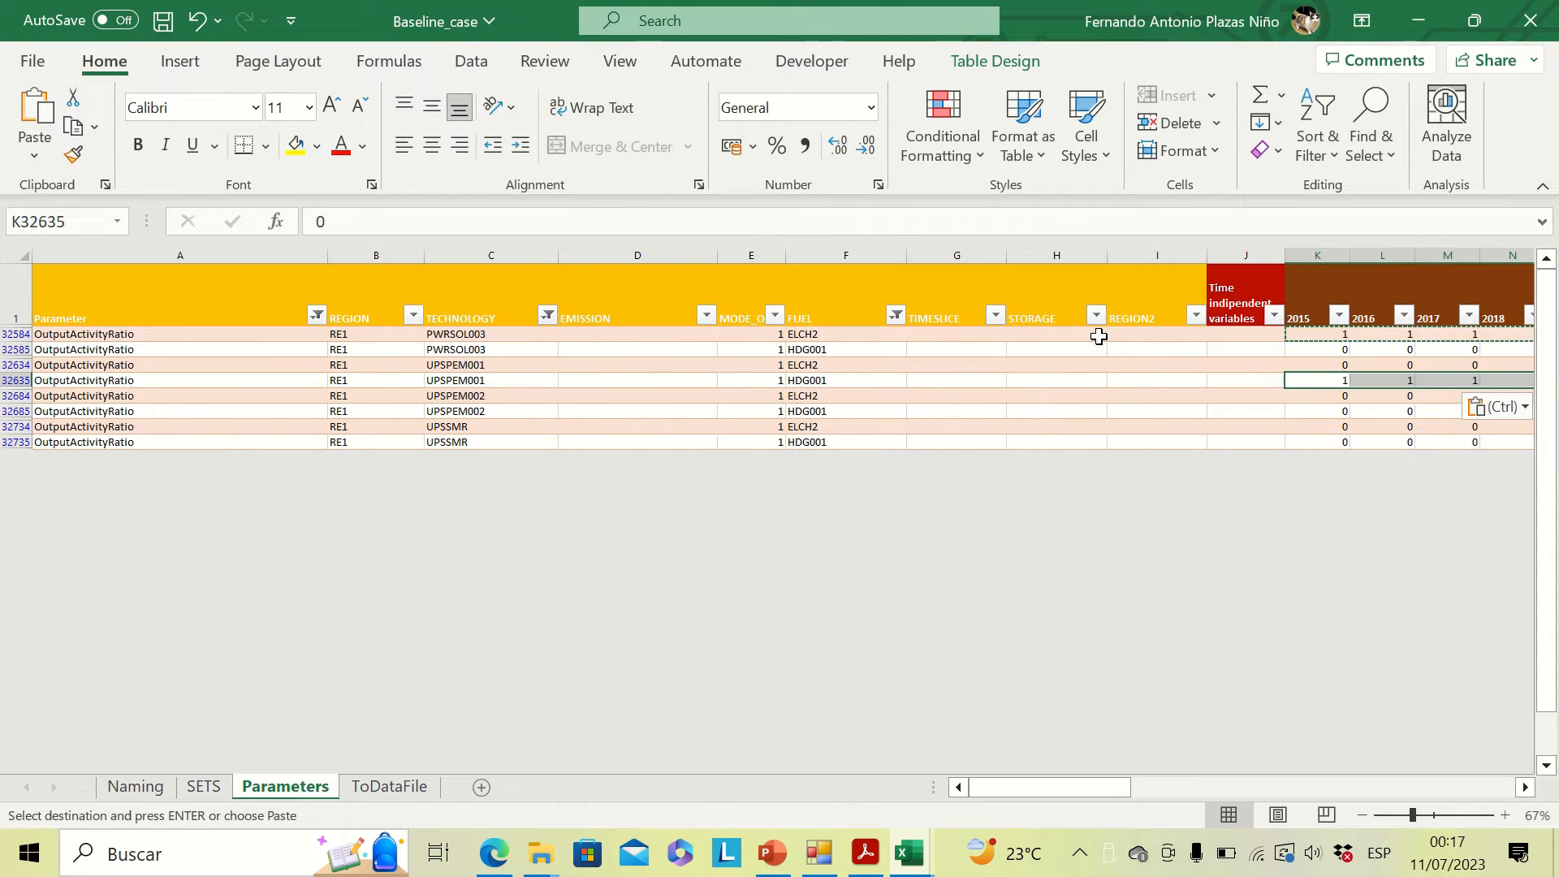
# Paste the same 2015–2050 values of 1 into the UPSPEM002 and UPSSMR rows with fuel HDG001.
pyautogui.press('Down')
pyautogui.press('Down')
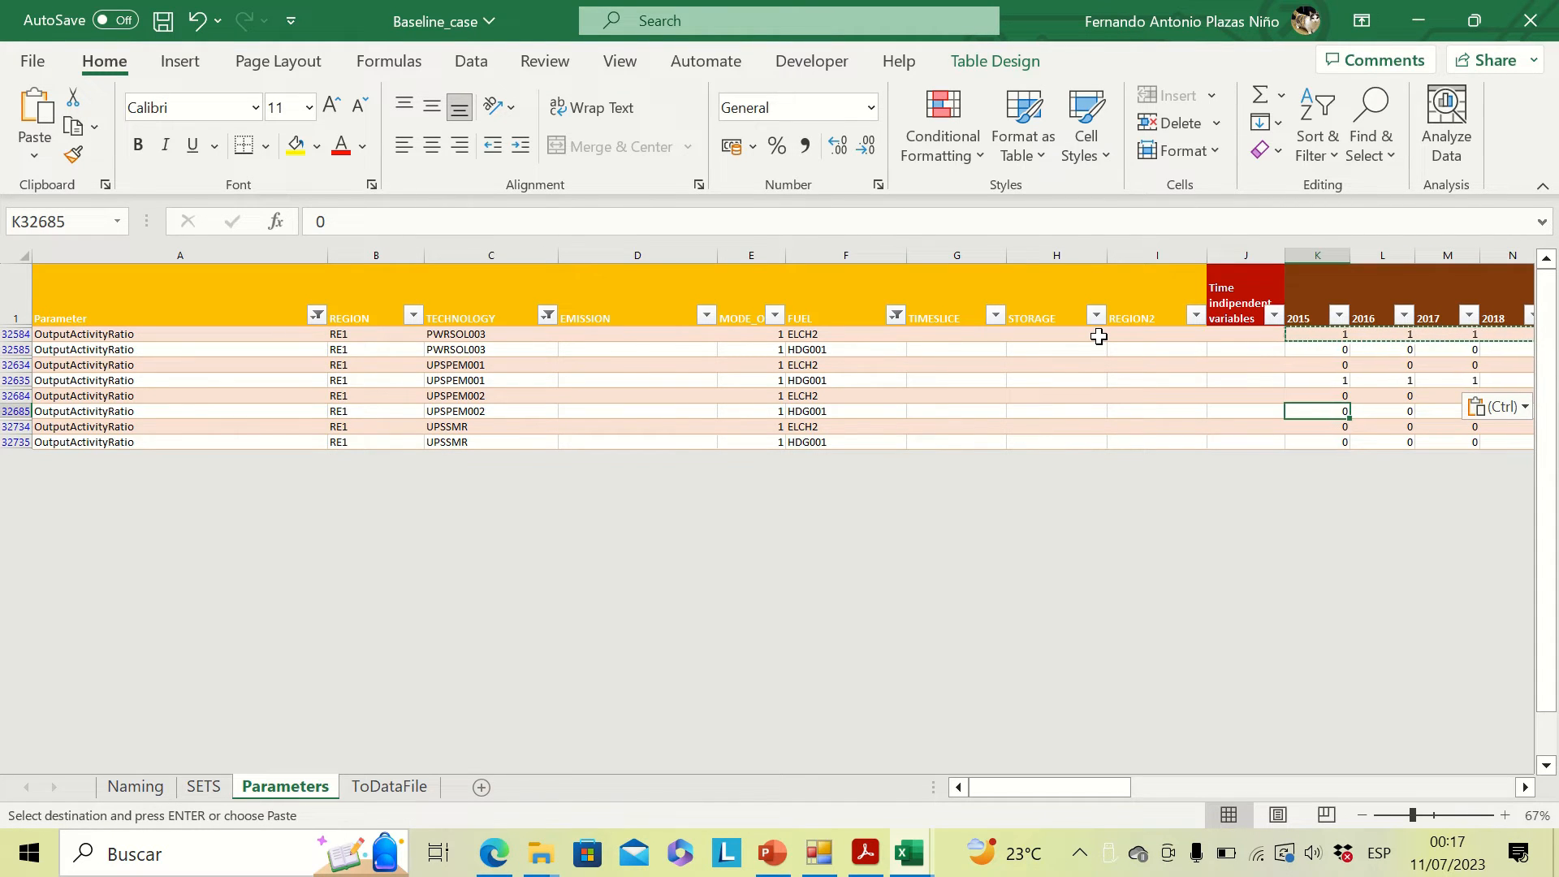
pyautogui.hotkey('ctrl', 'v')
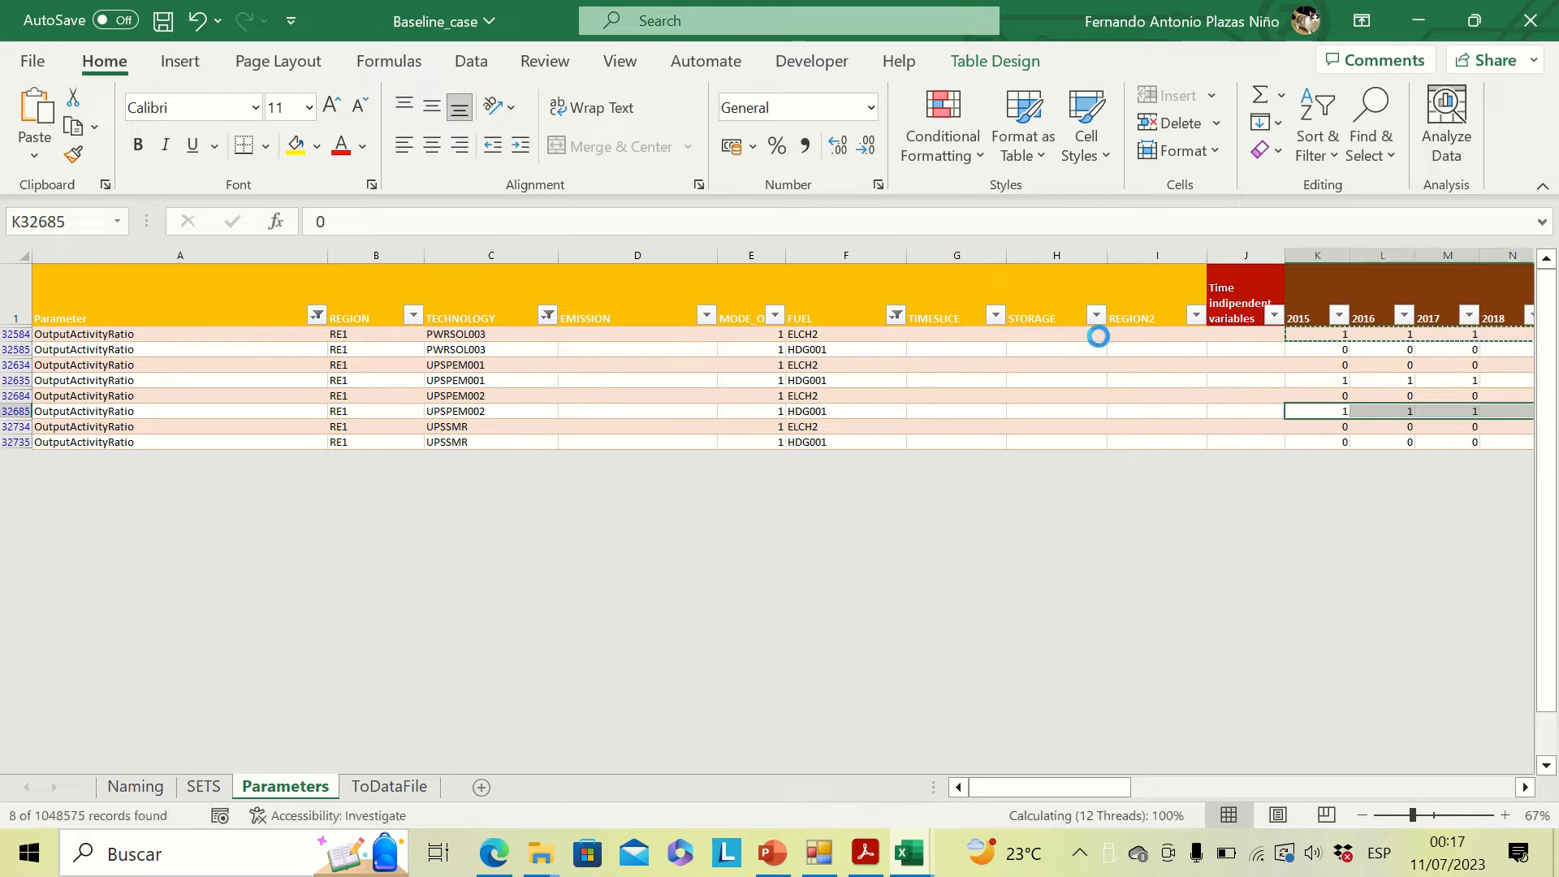
pyautogui.press('Down')
pyautogui.press('Down')
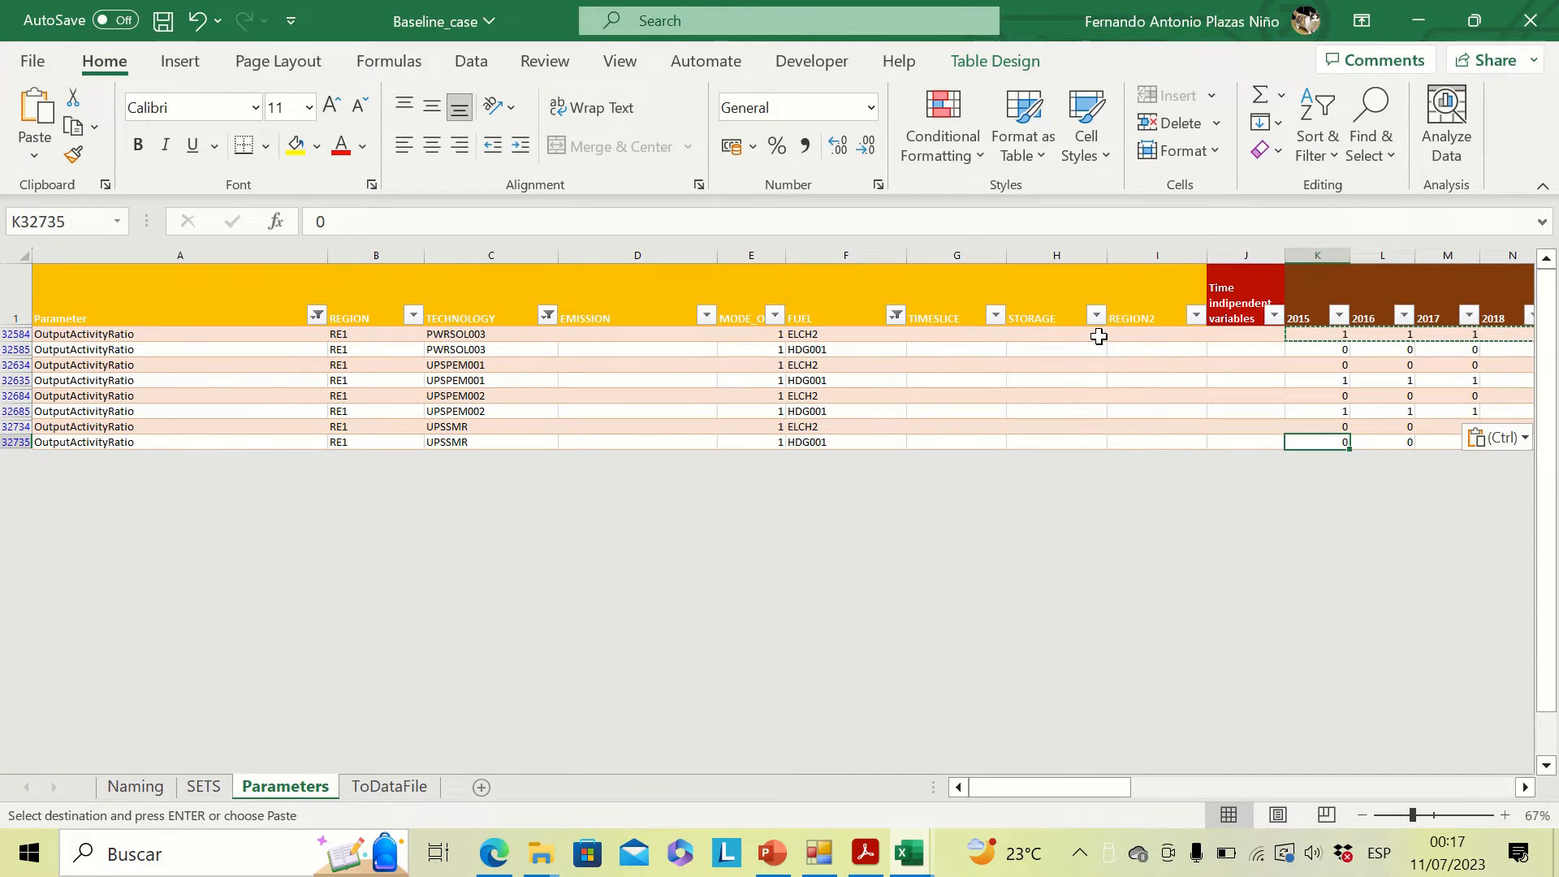
pyautogui.hotkey('ctrl', 'v')
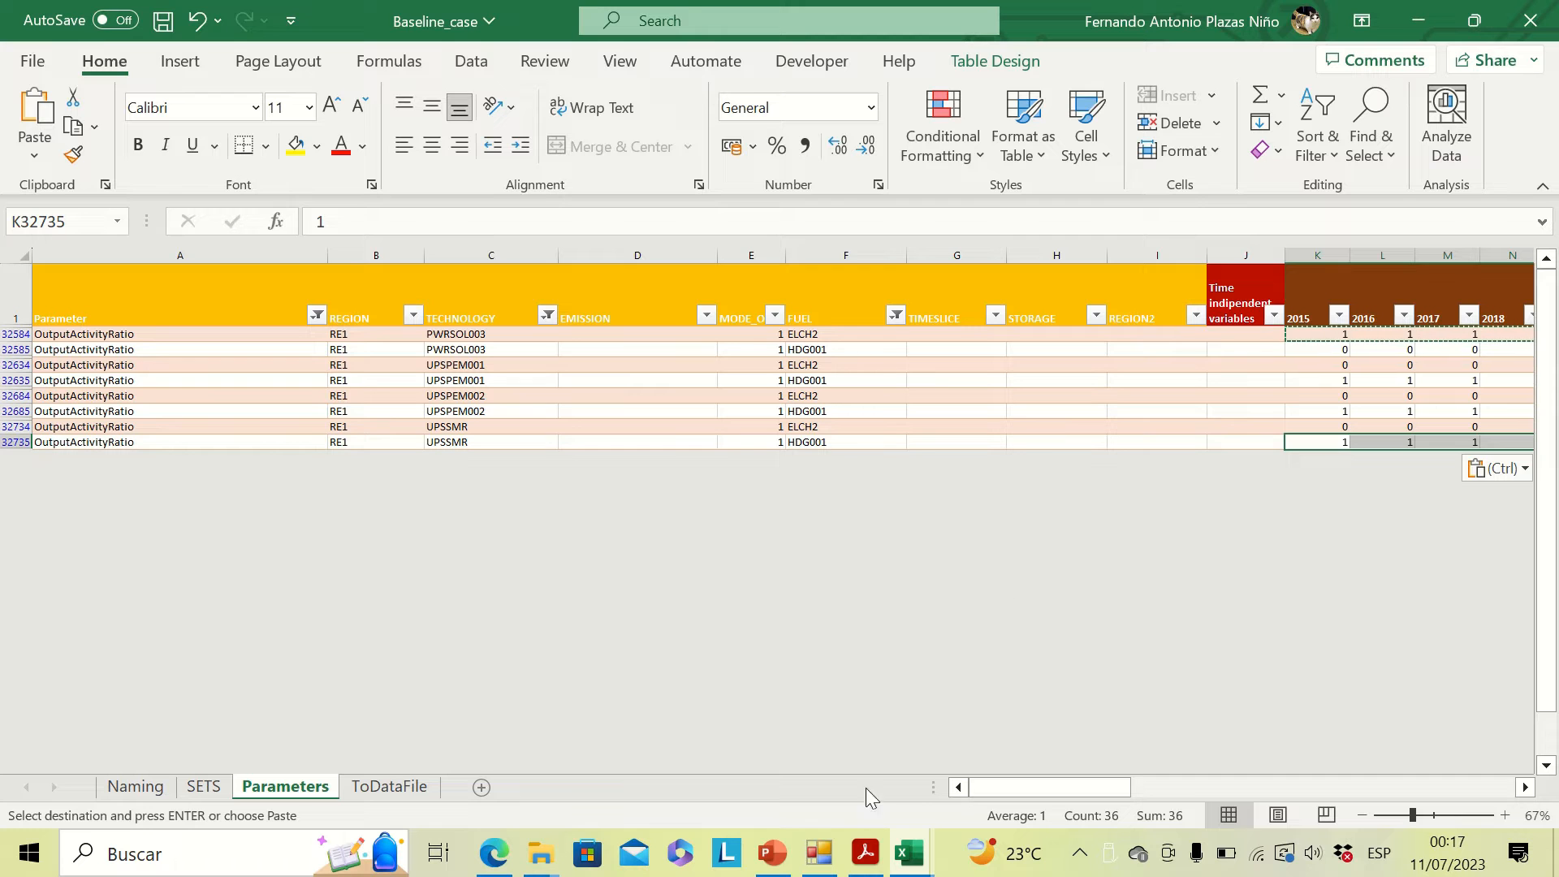
# Compare the OutputActivityRatio entries with the PDF guide and read its instructions for including capital, fixed and variable costs.
pyautogui.moveTo(865, 869)
pyautogui.click(835, 721)
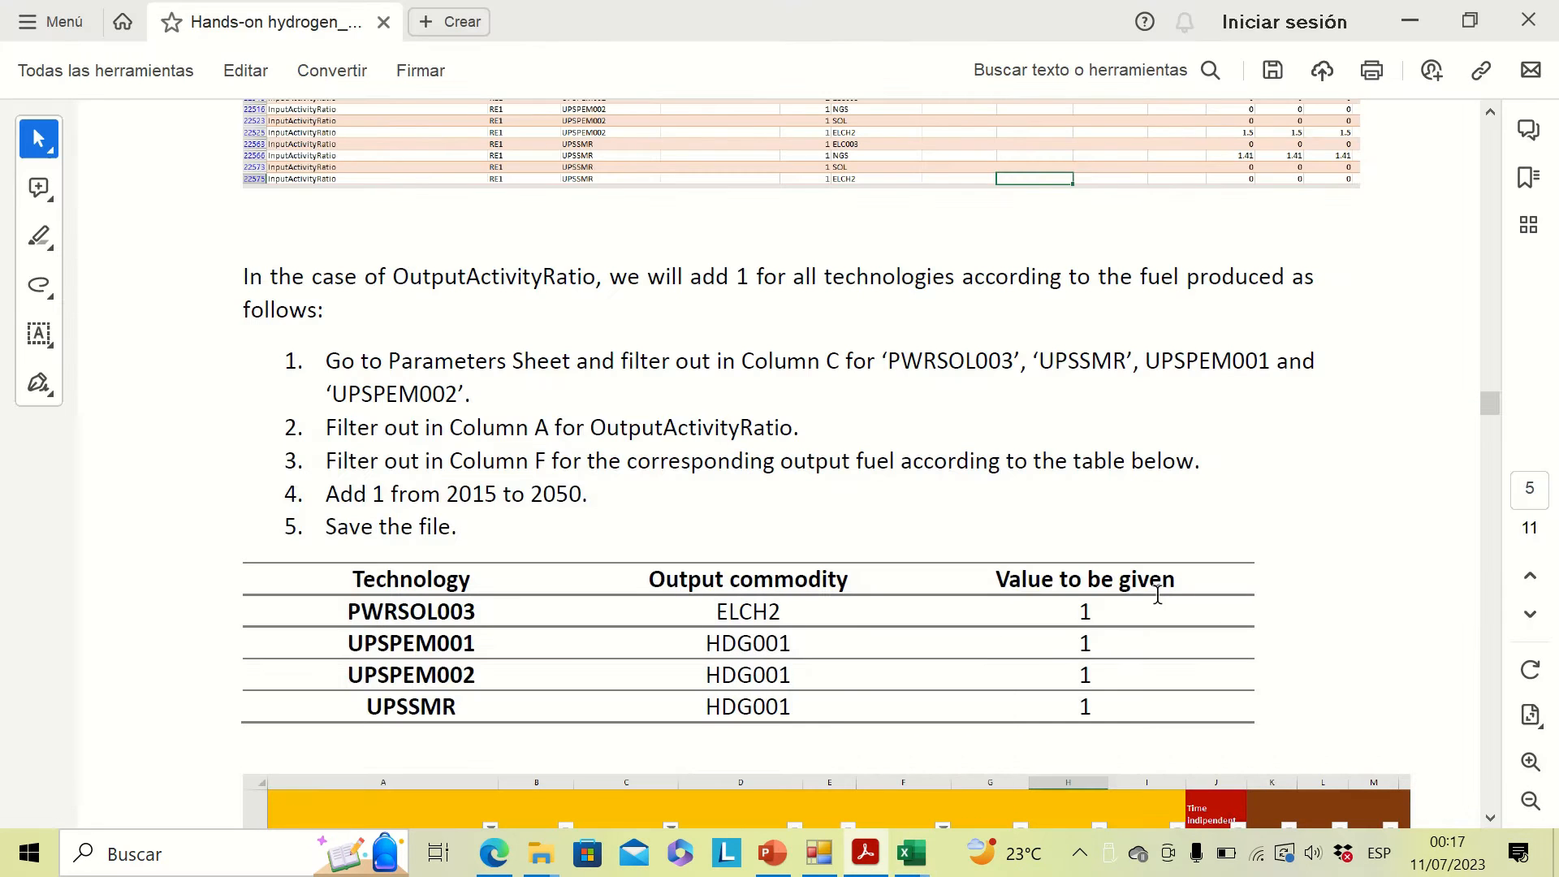
pyautogui.moveTo(1492, 401); pyautogui.dragTo(1499, 430)
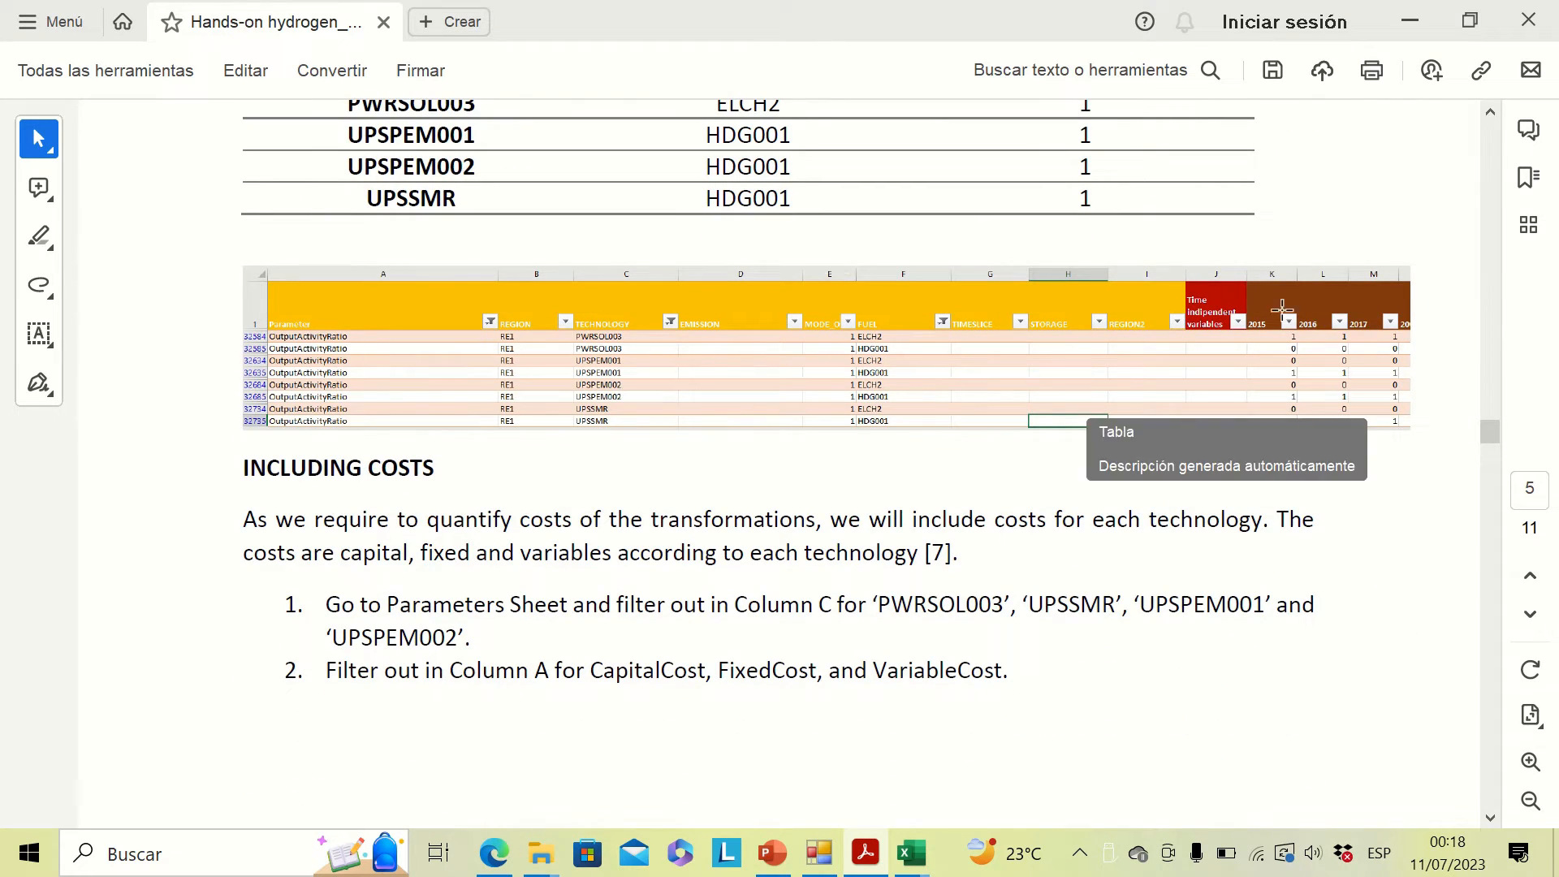
pyautogui.moveTo(1489, 434); pyautogui.dragTo(1489, 437)
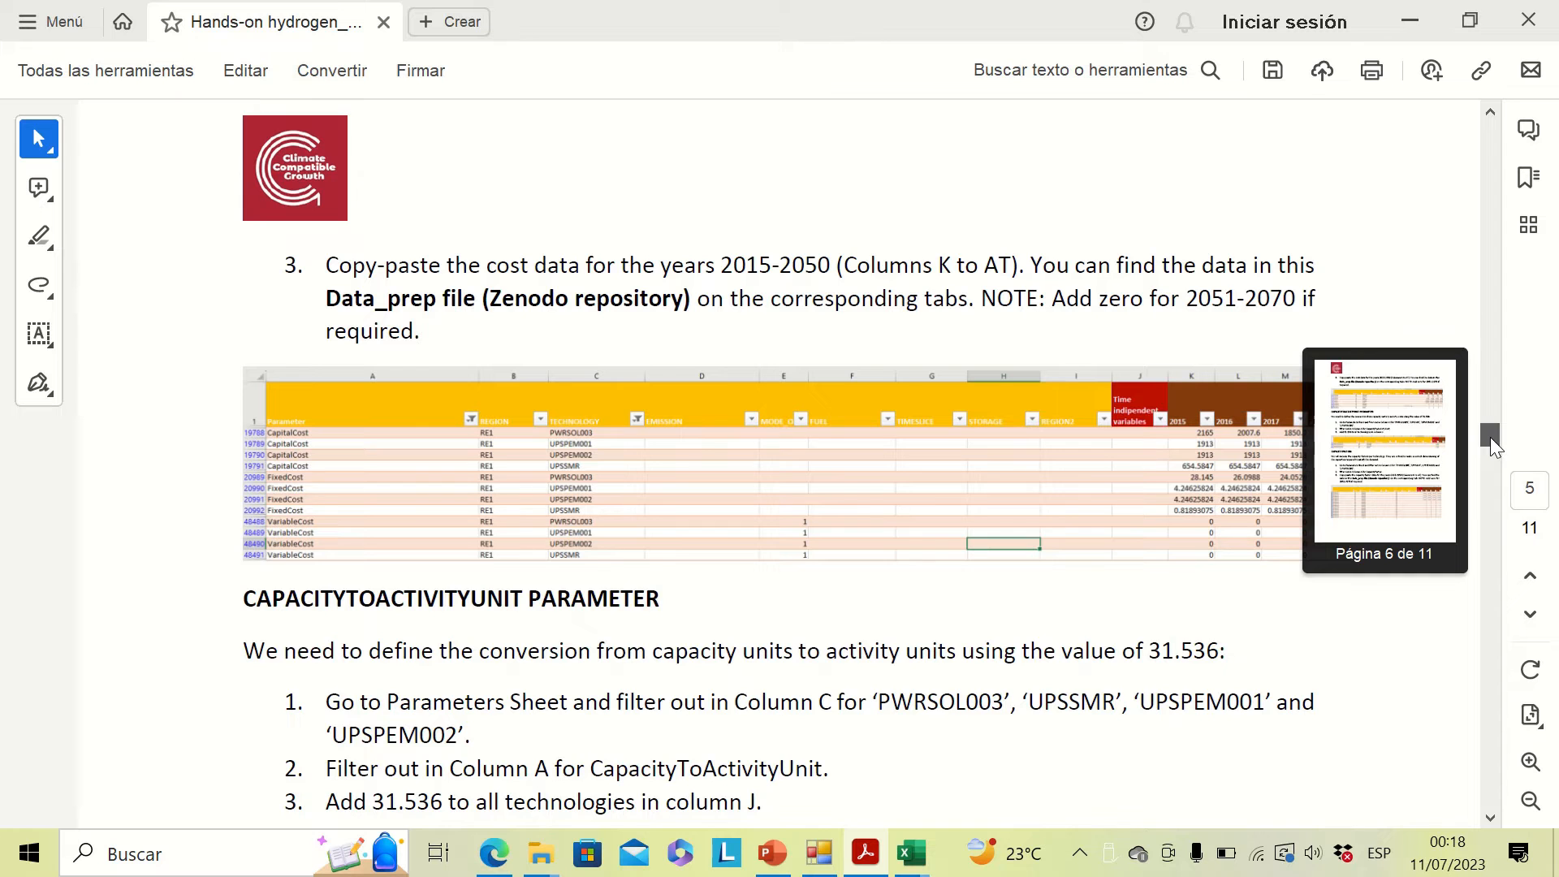
pyautogui.moveTo(1489, 439)
pyautogui.mouseDown()
pyautogui.moveTo(1492, 455)
pyautogui.moveTo(1487, 439)
pyautogui.mouseUp()
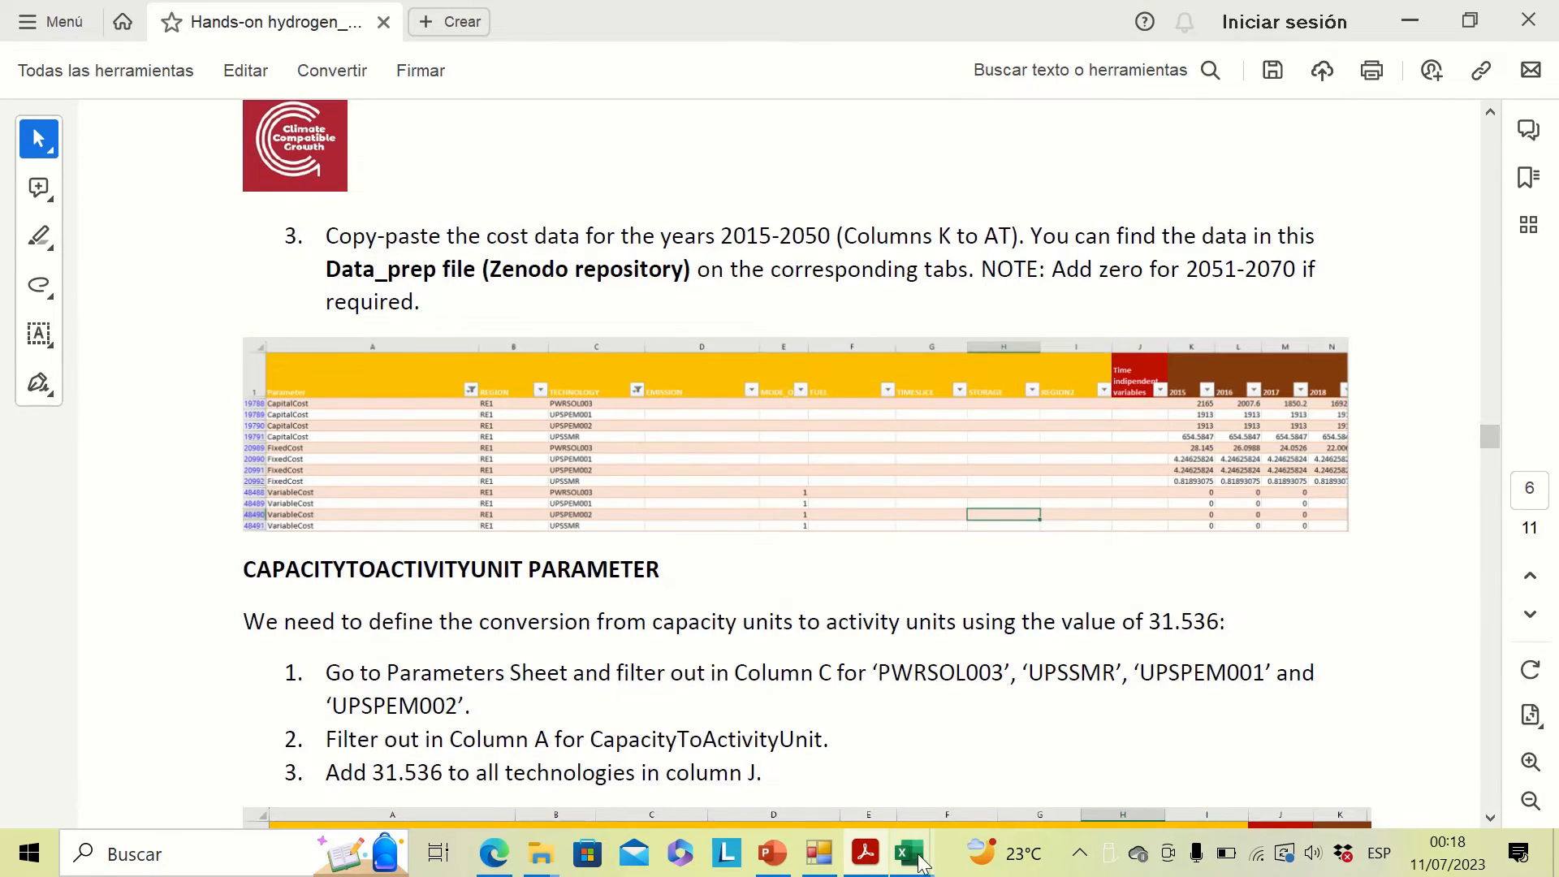
# Switch to the Data_preparation_H2 workbook and view the capital cost data of the technologies.
pyautogui.moveTo(920, 862)
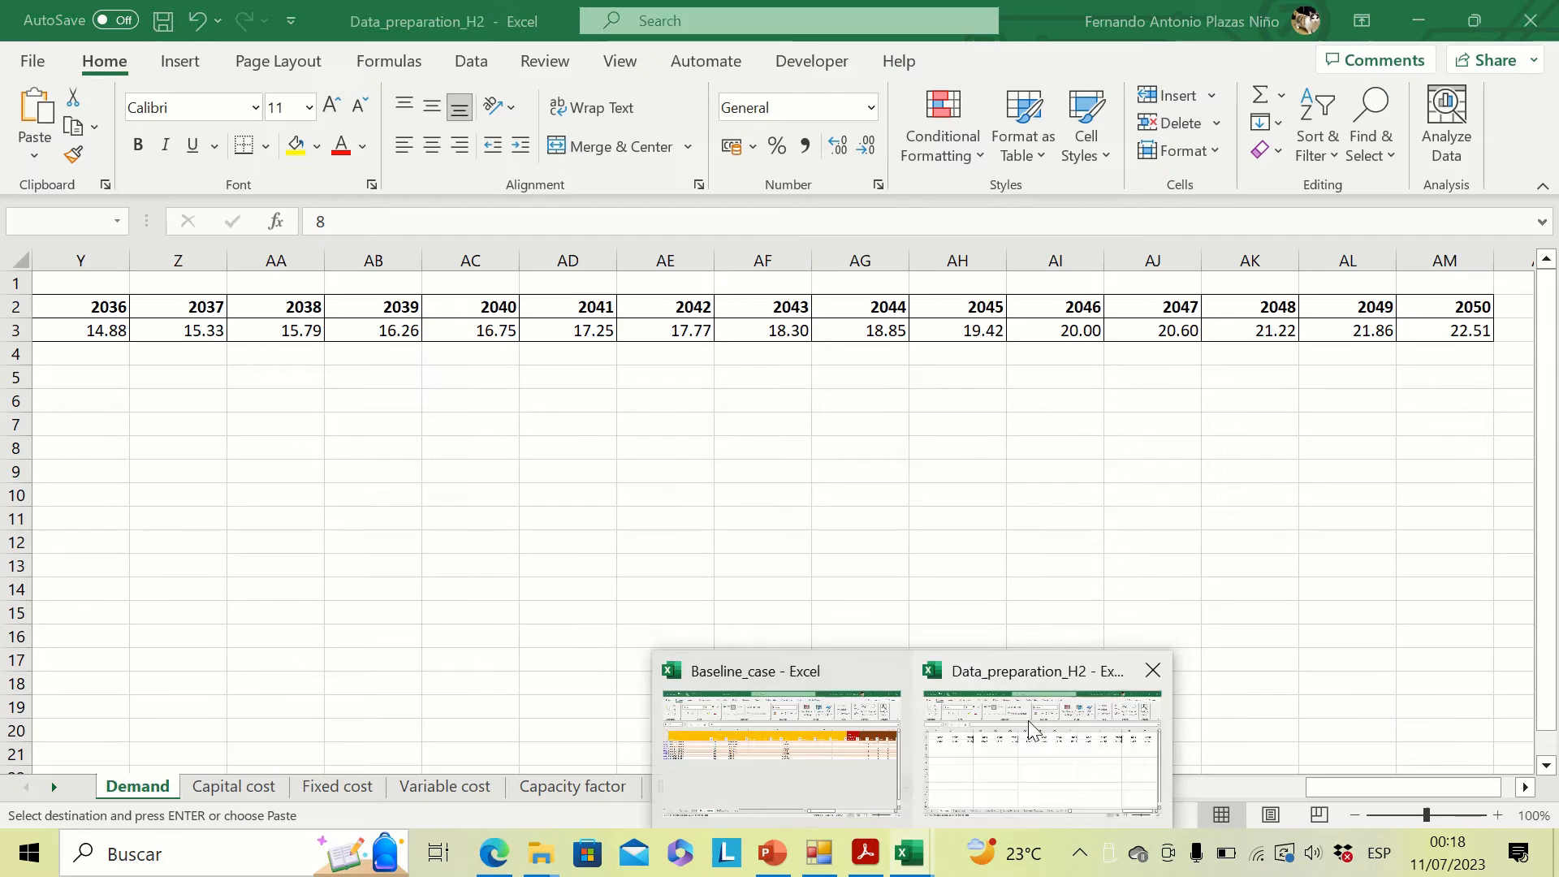
pyautogui.click(1035, 731)
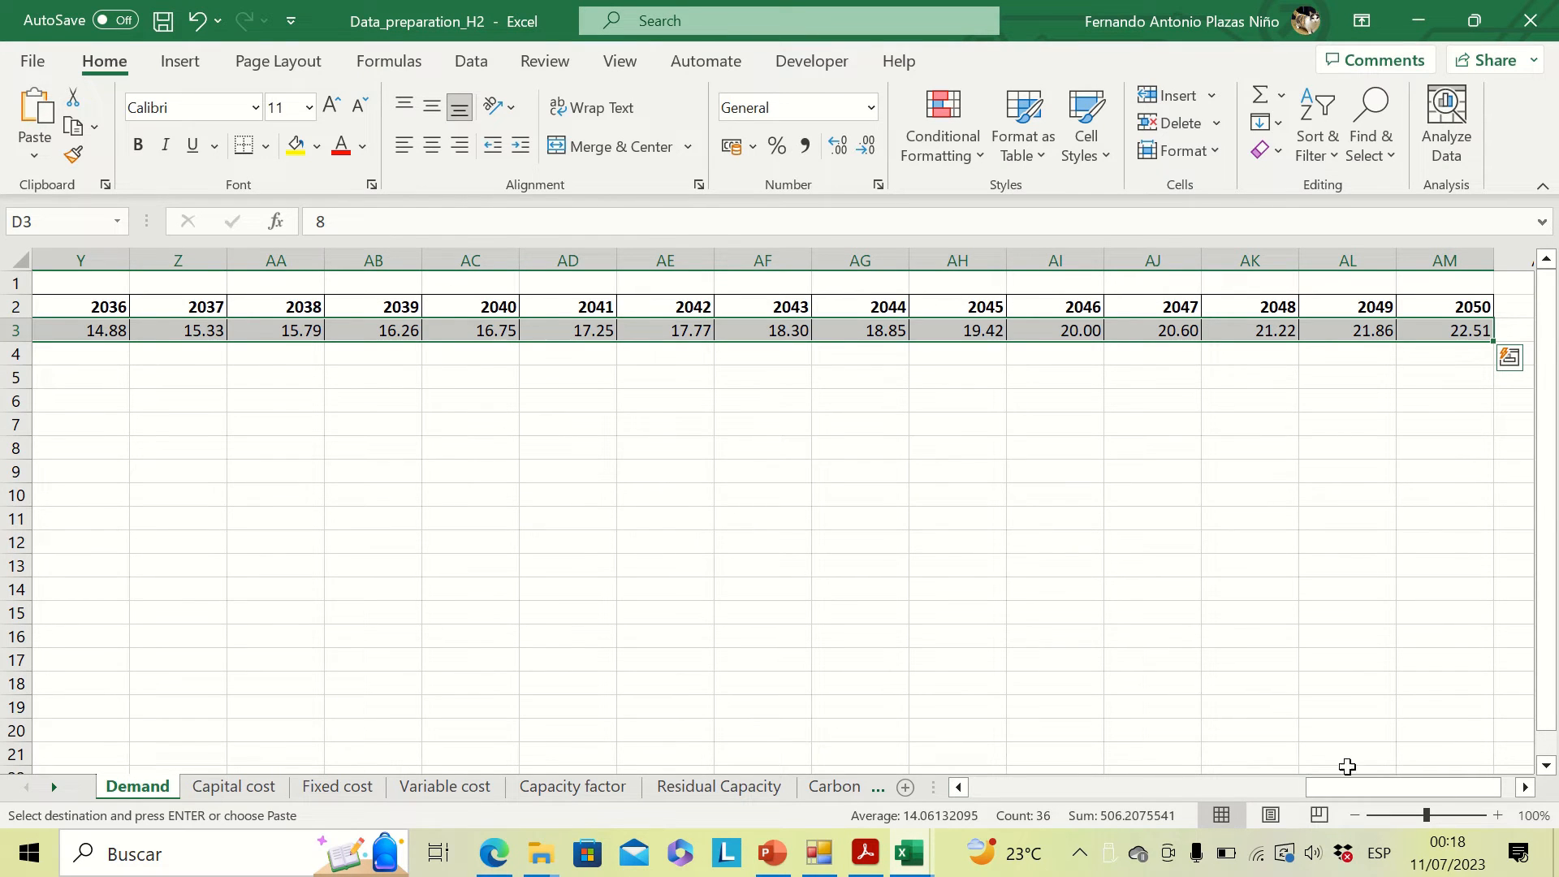
pyautogui.moveTo(1353, 781); pyautogui.dragTo(976, 767)
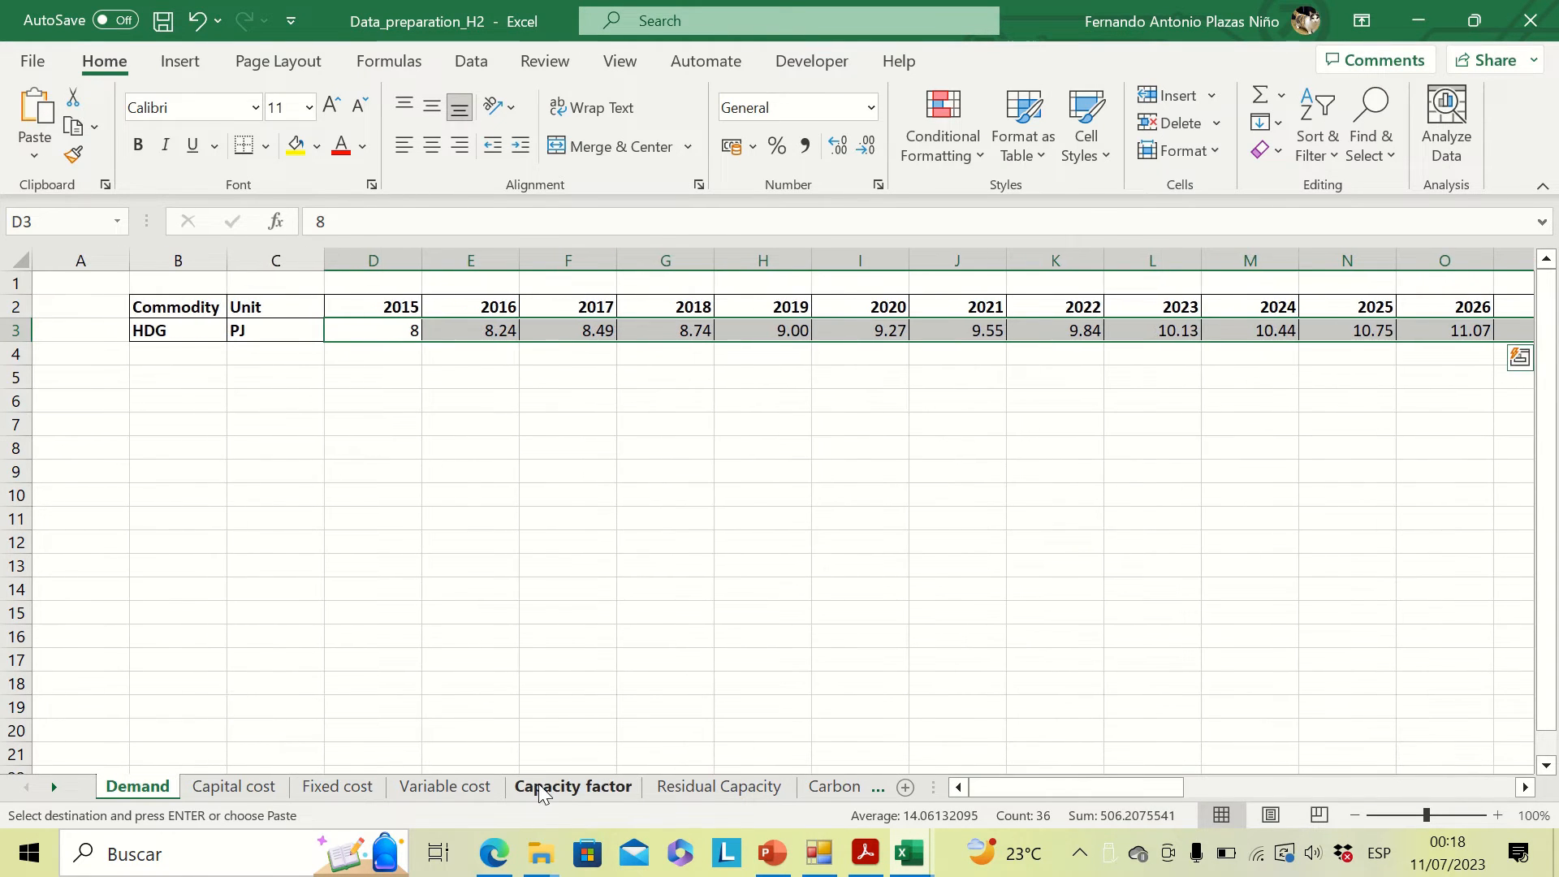
pyautogui.click(257, 792)
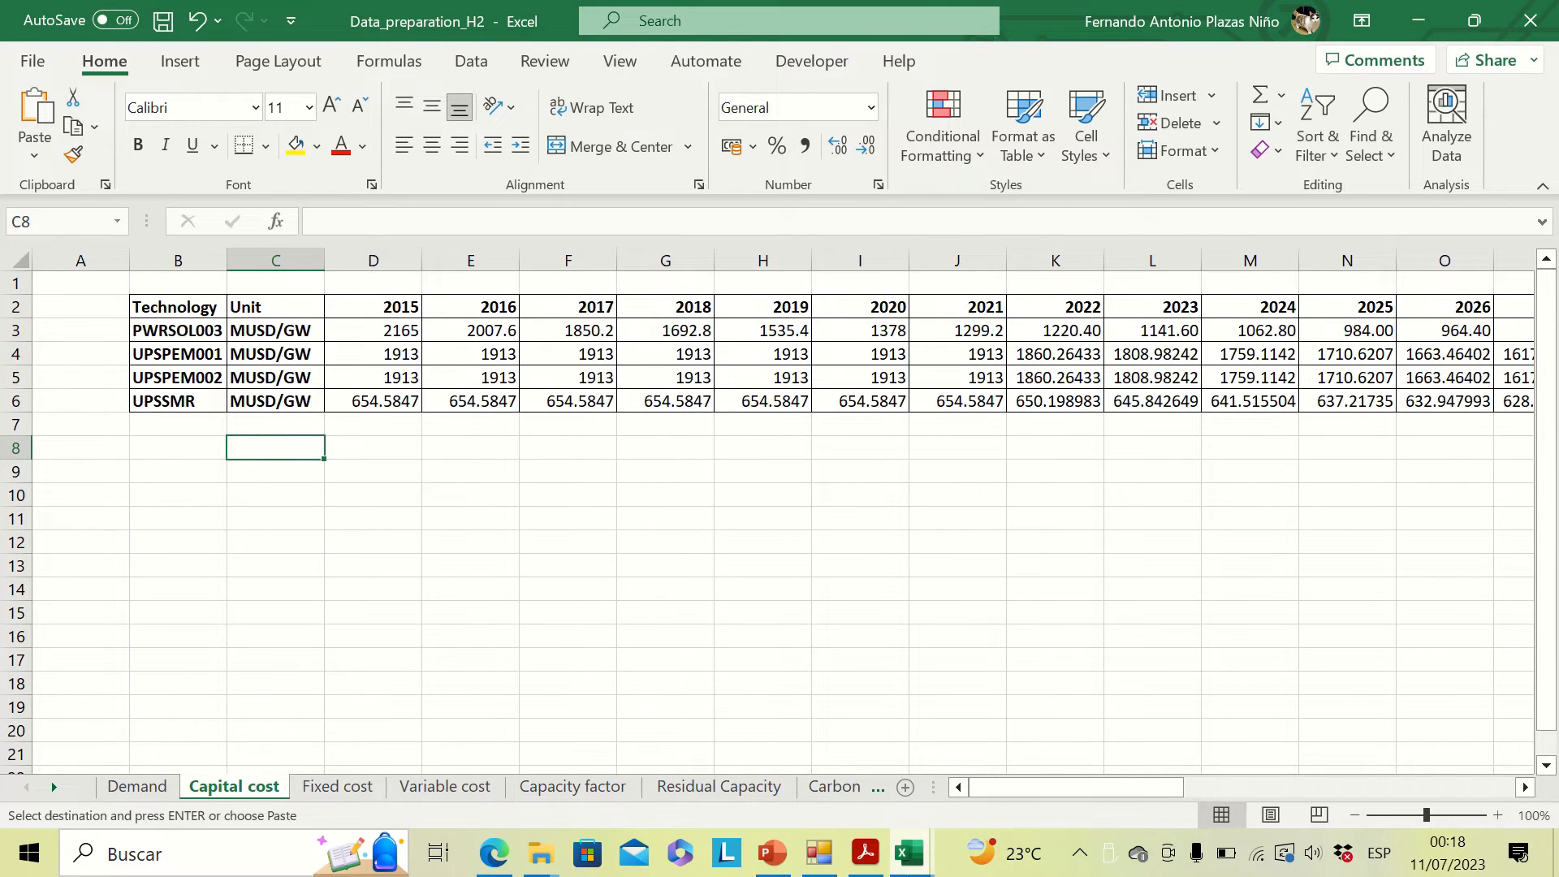
# Switch to the Baseline_case workbook and reset the FUEL filter on the Parameters sheet to include all fuels.
pyautogui.moveTo(909, 853)
pyautogui.click(798, 777)
pyautogui.hotkey('ctrl', 'v')
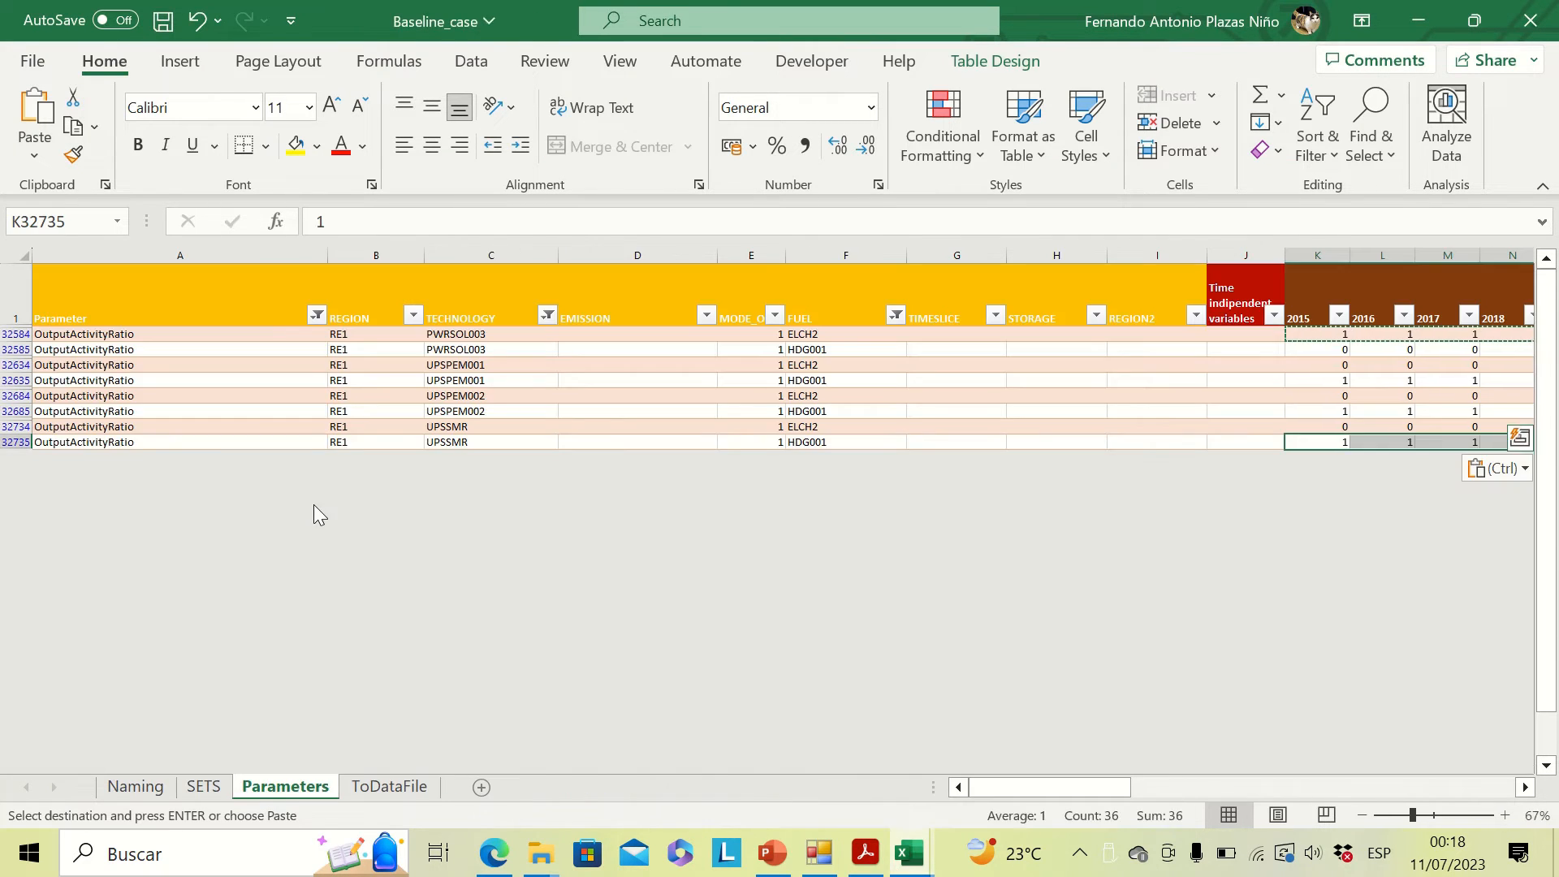
pyautogui.click(317, 315)
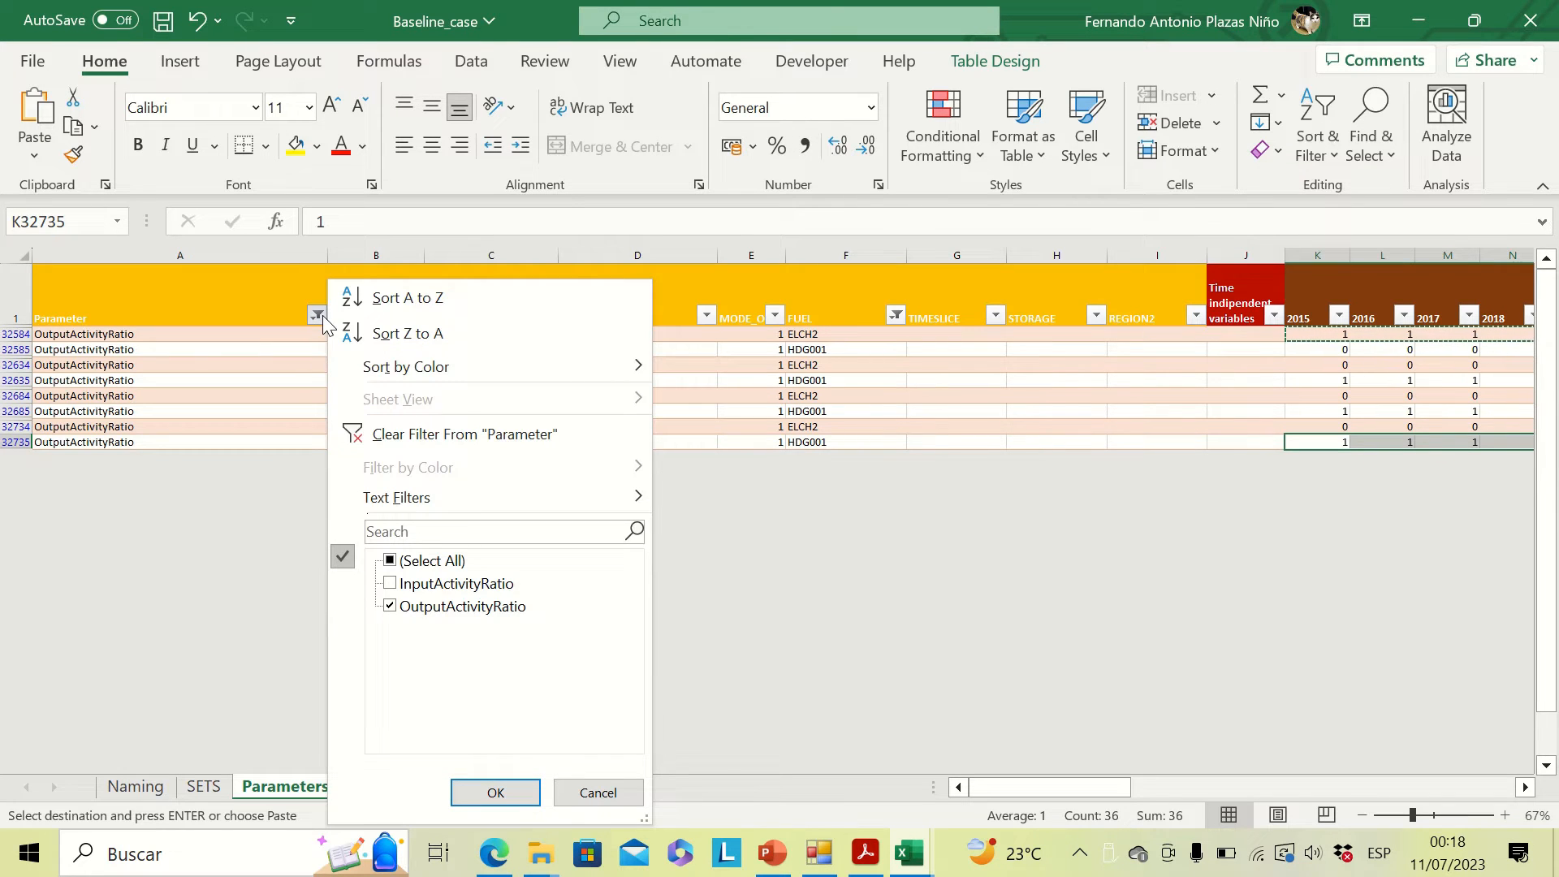
pyautogui.click(800, 471)
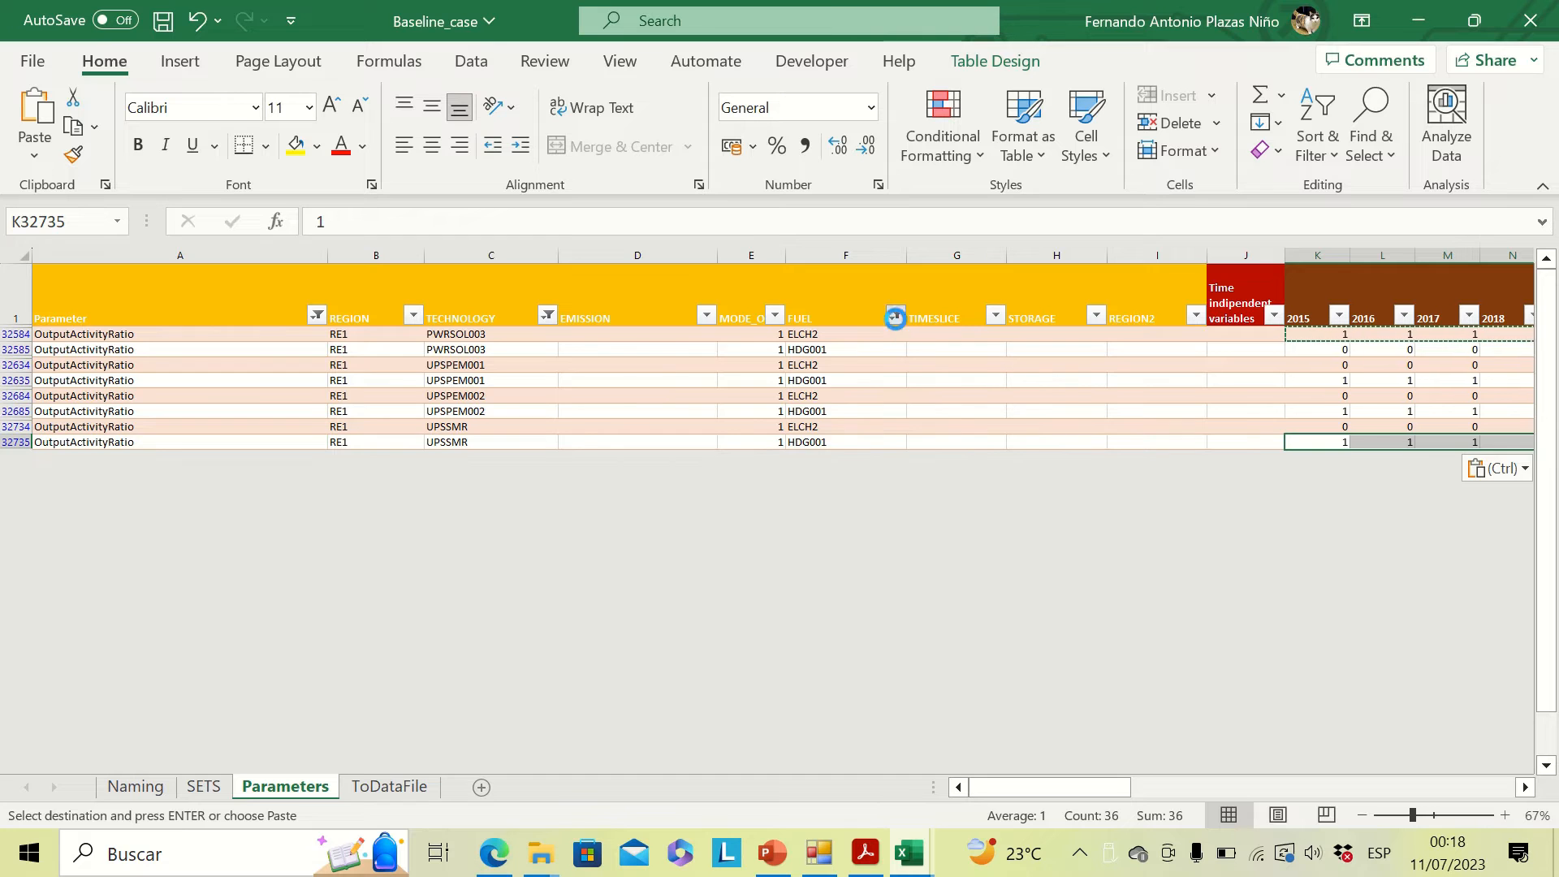
pyautogui.click(896, 315)
pyautogui.click(631, 561)
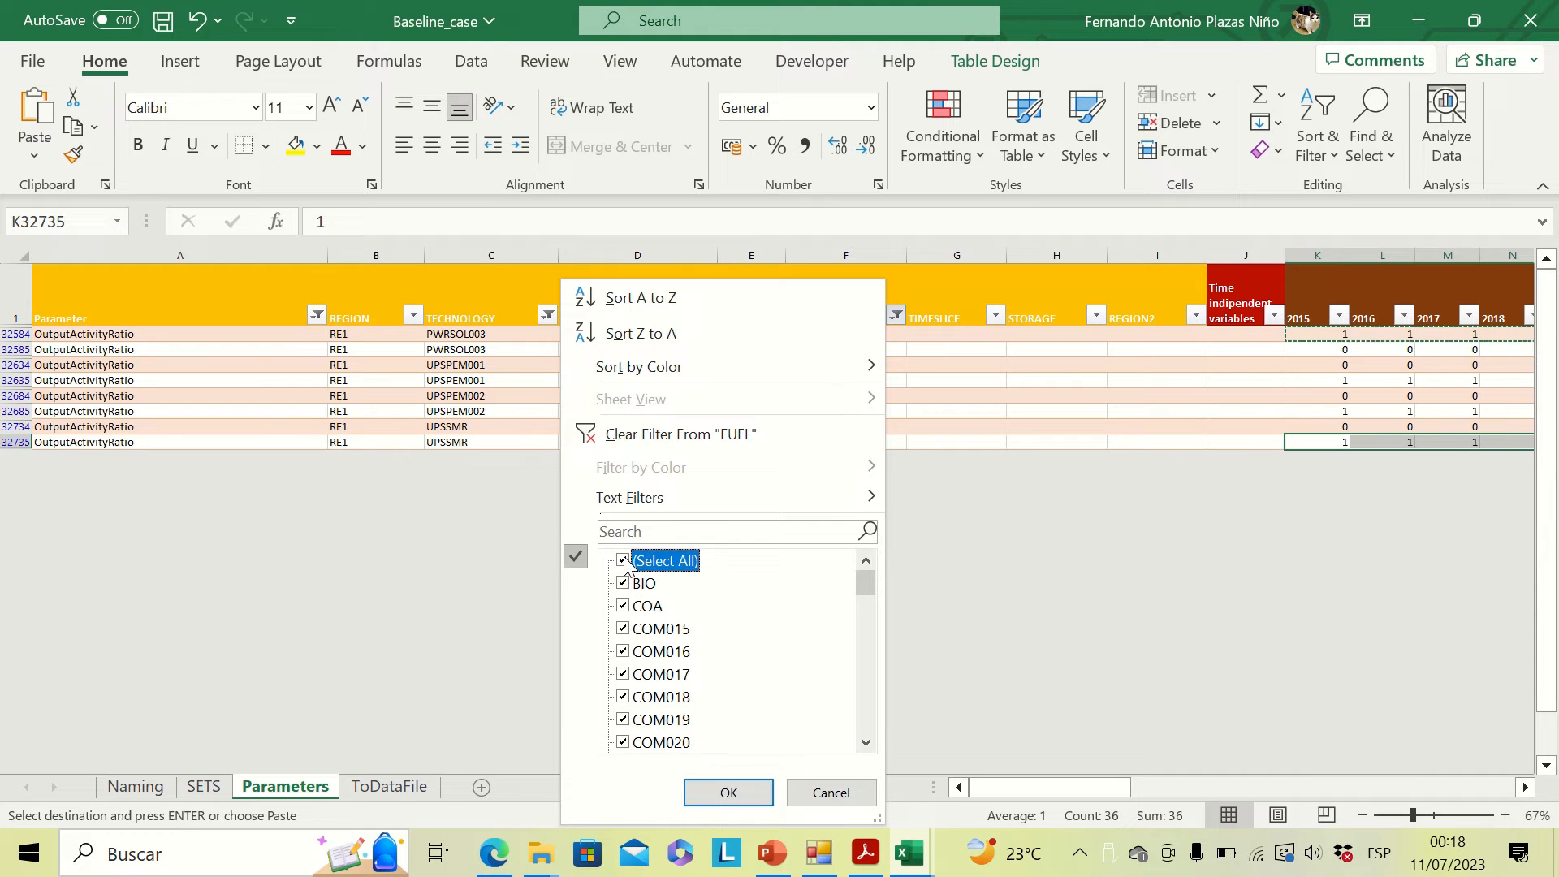
pyautogui.click(728, 792)
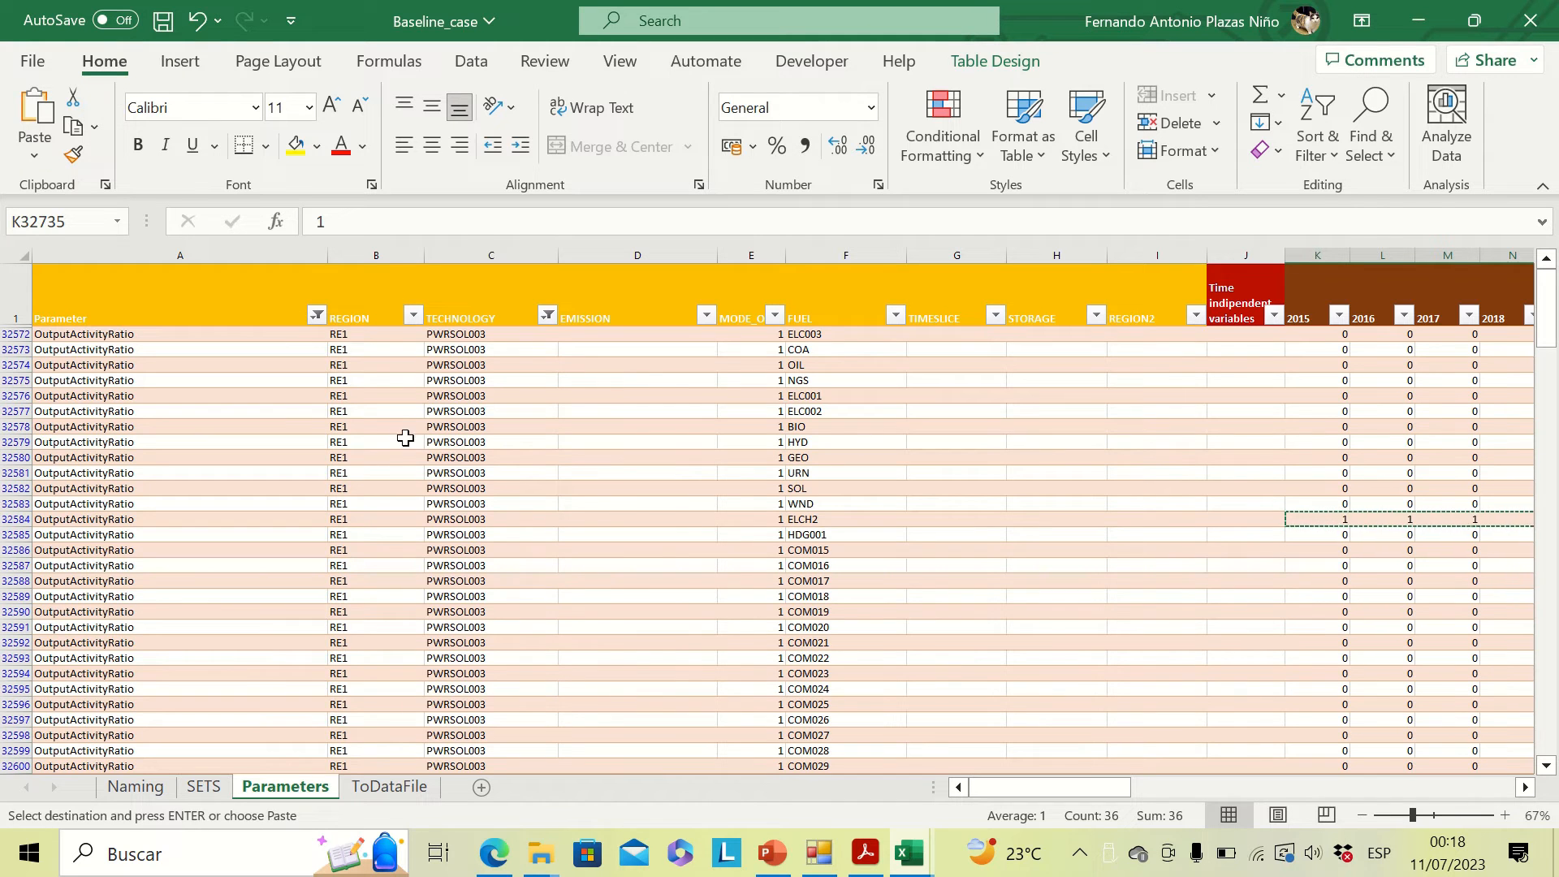
# Change the Parameter column filter from OutputActivityRatio to CapitalCost only.
pyautogui.click(317, 315)
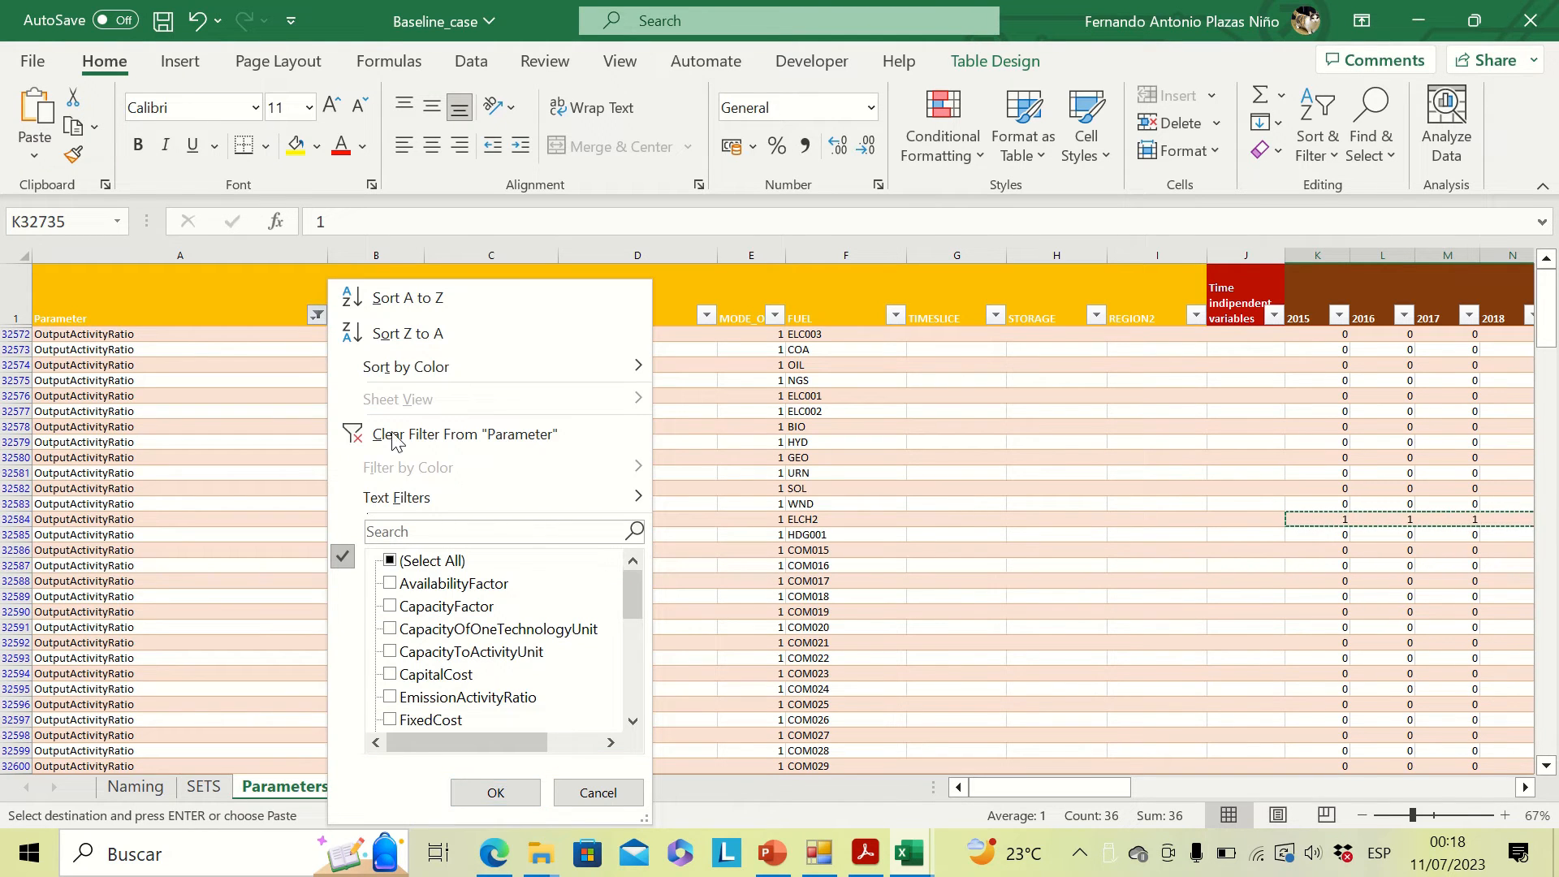
pyautogui.moveTo(630, 583); pyautogui.dragTo(631, 625)
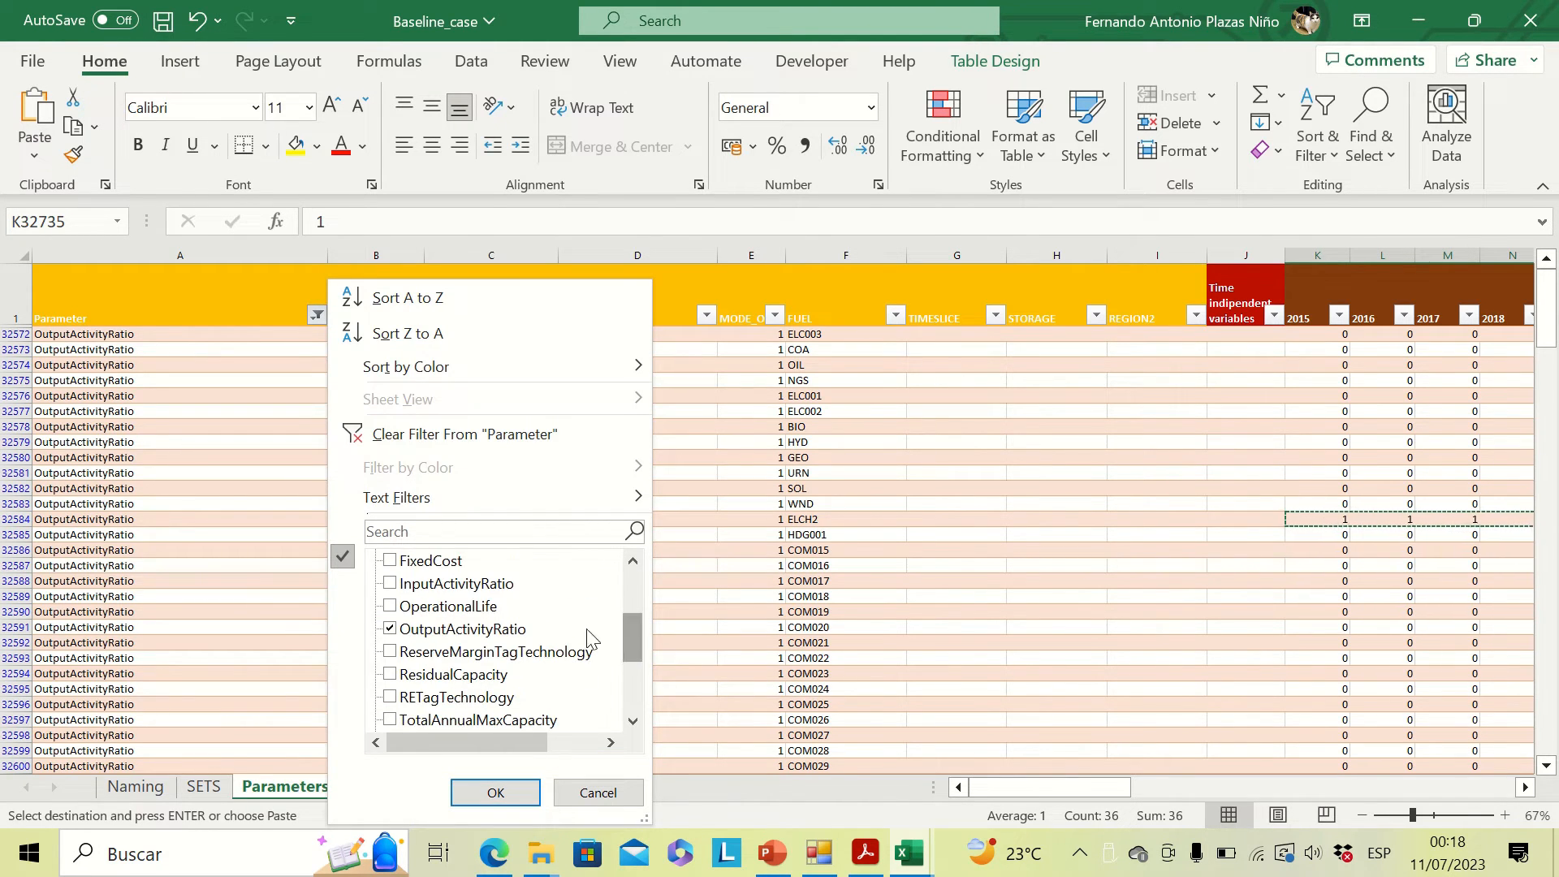
pyautogui.click(390, 629)
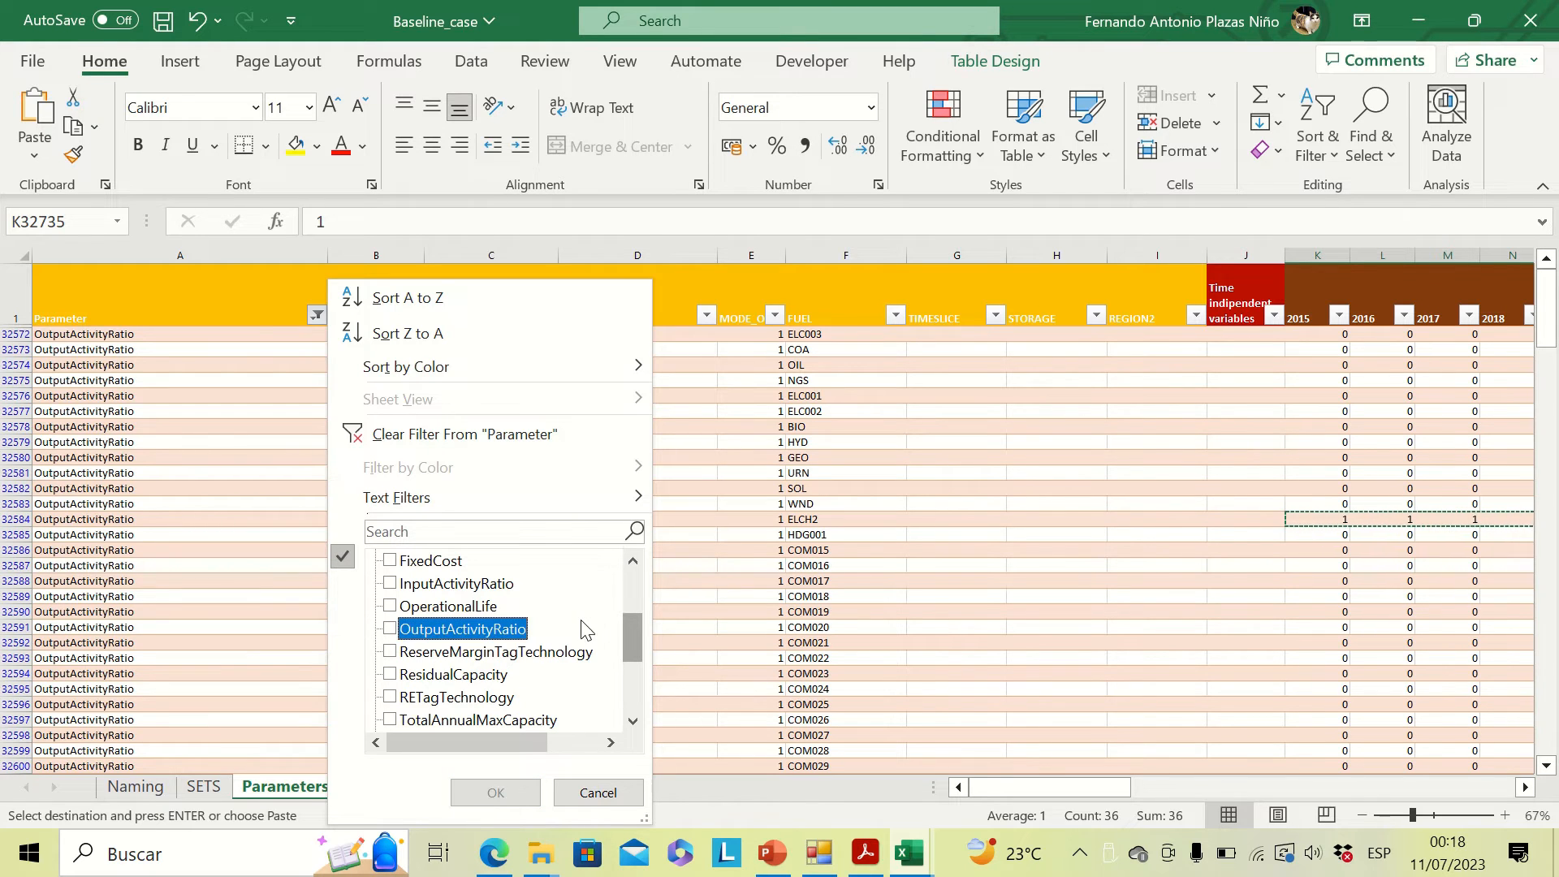
pyautogui.moveTo(635, 617); pyautogui.dragTo(643, 555)
pyautogui.click(434, 674)
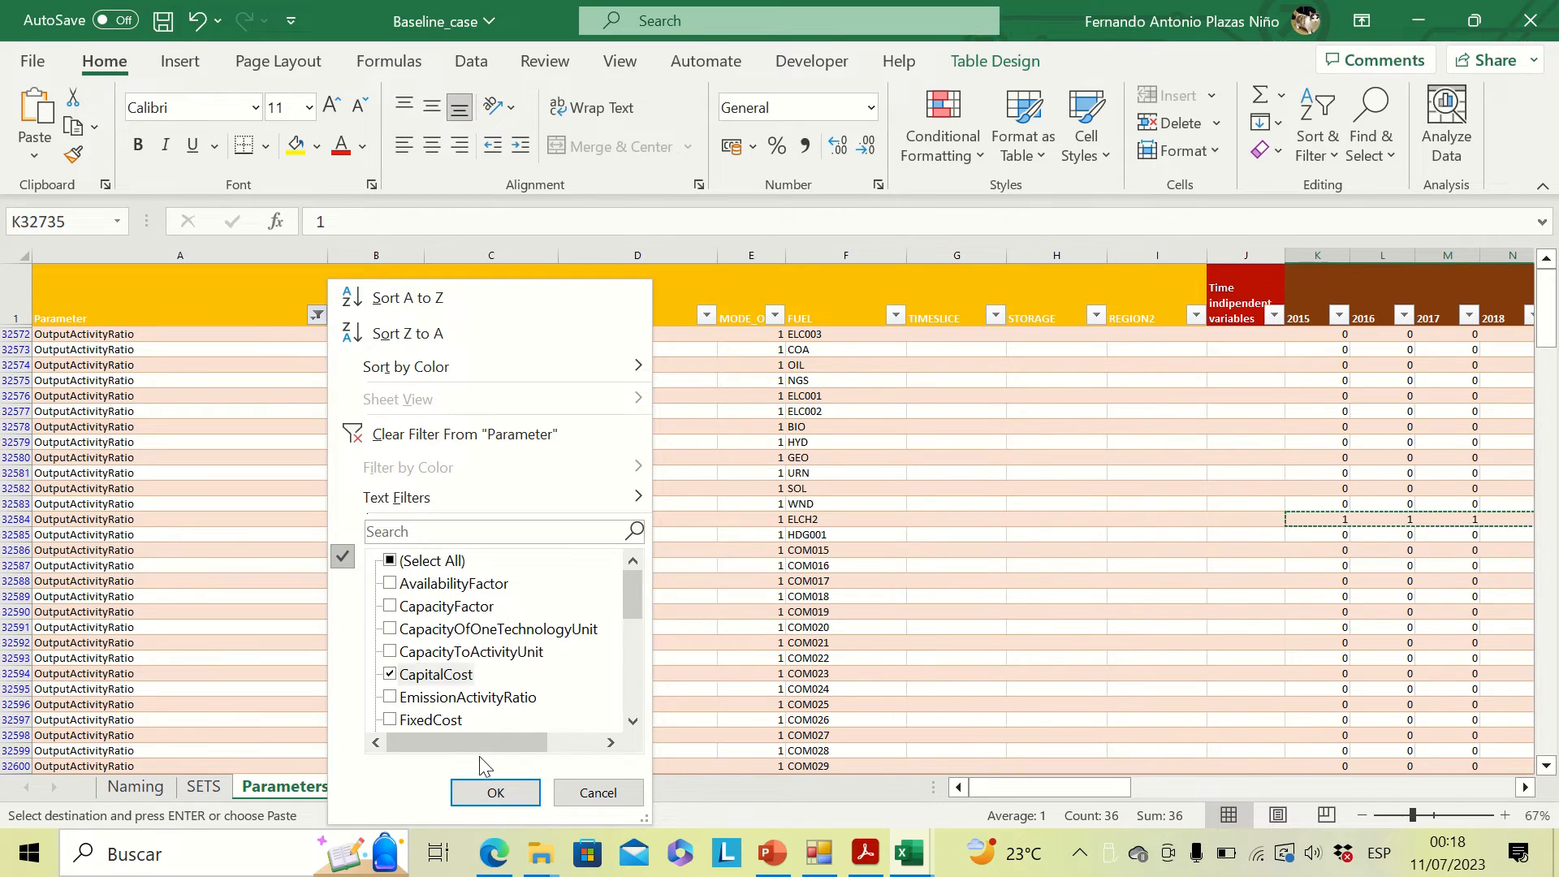
pyautogui.click(495, 793)
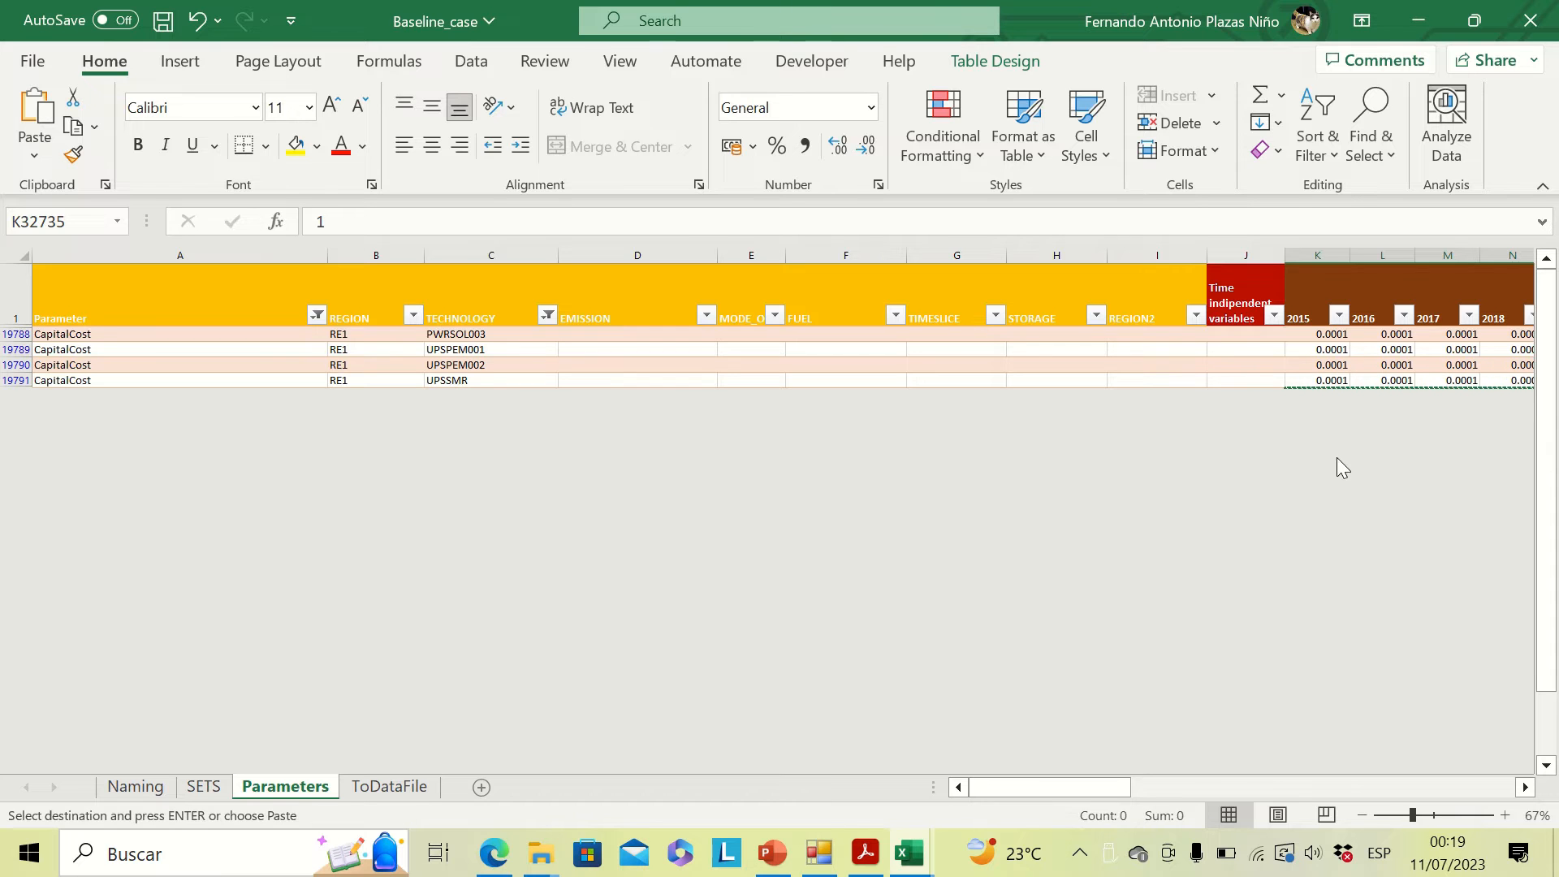
# Copy the 2015–2050 capital costs of PWRSOL003, UPSPEM001, UPSPEM002 and UPSSMR from the Data_preparation_H2 workbook.
pyautogui.moveTo(910, 853)
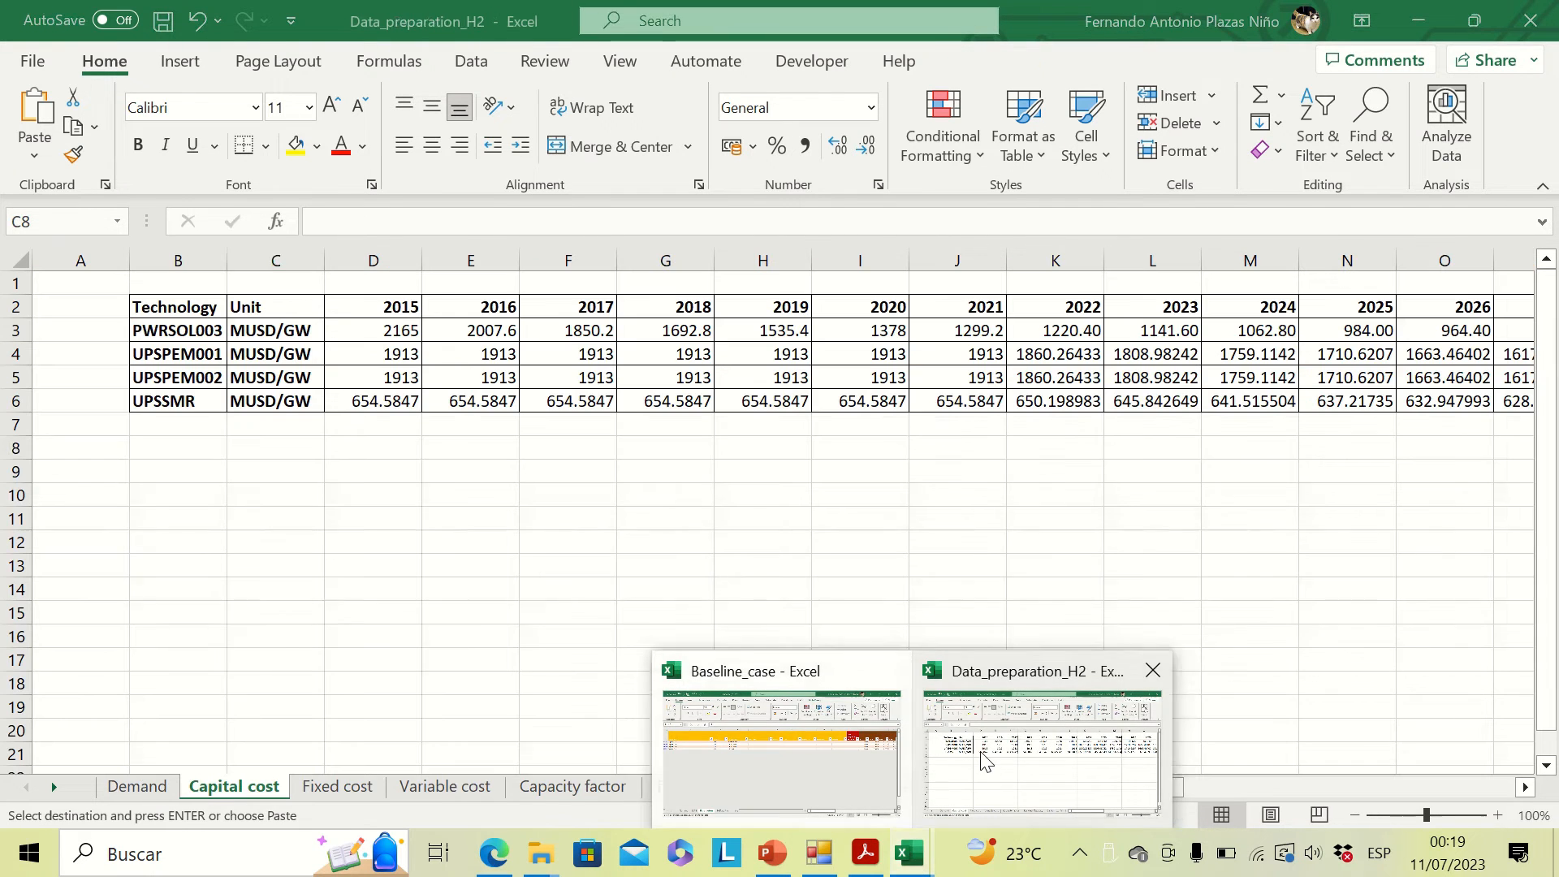
pyautogui.click(985, 759)
pyautogui.click(397, 325)
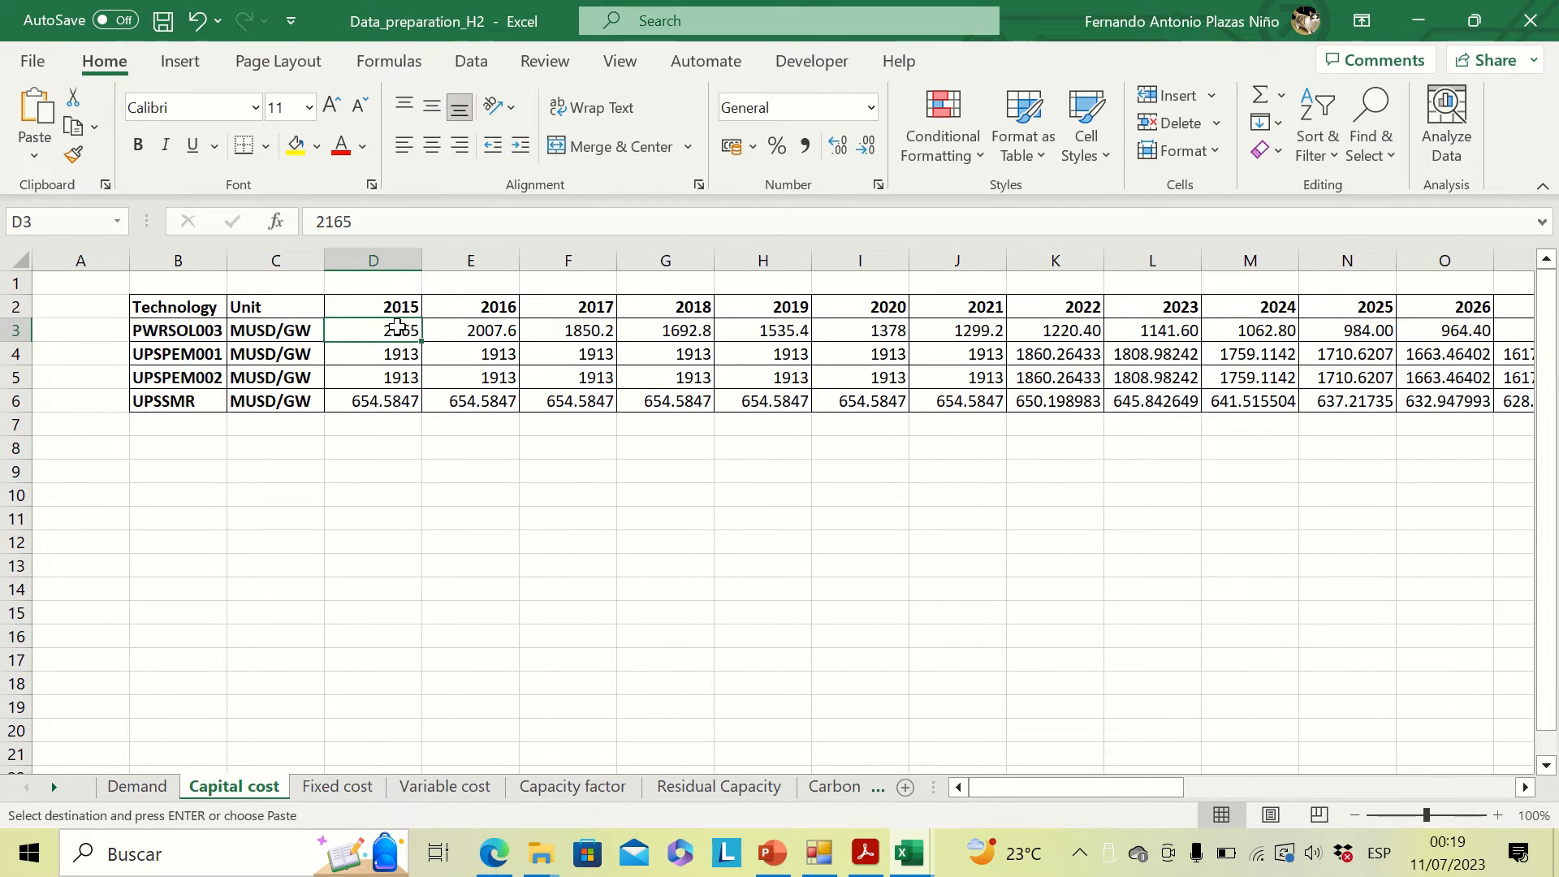
pyautogui.hotkey('shift', 'Down')
pyautogui.hotkey('shift', 'Down')
pyautogui.hotkey('shift', 'Down')
pyautogui.hotkey('ctrl', 'shift', 'Right')
pyautogui.hotkey('ctrl', 'c')
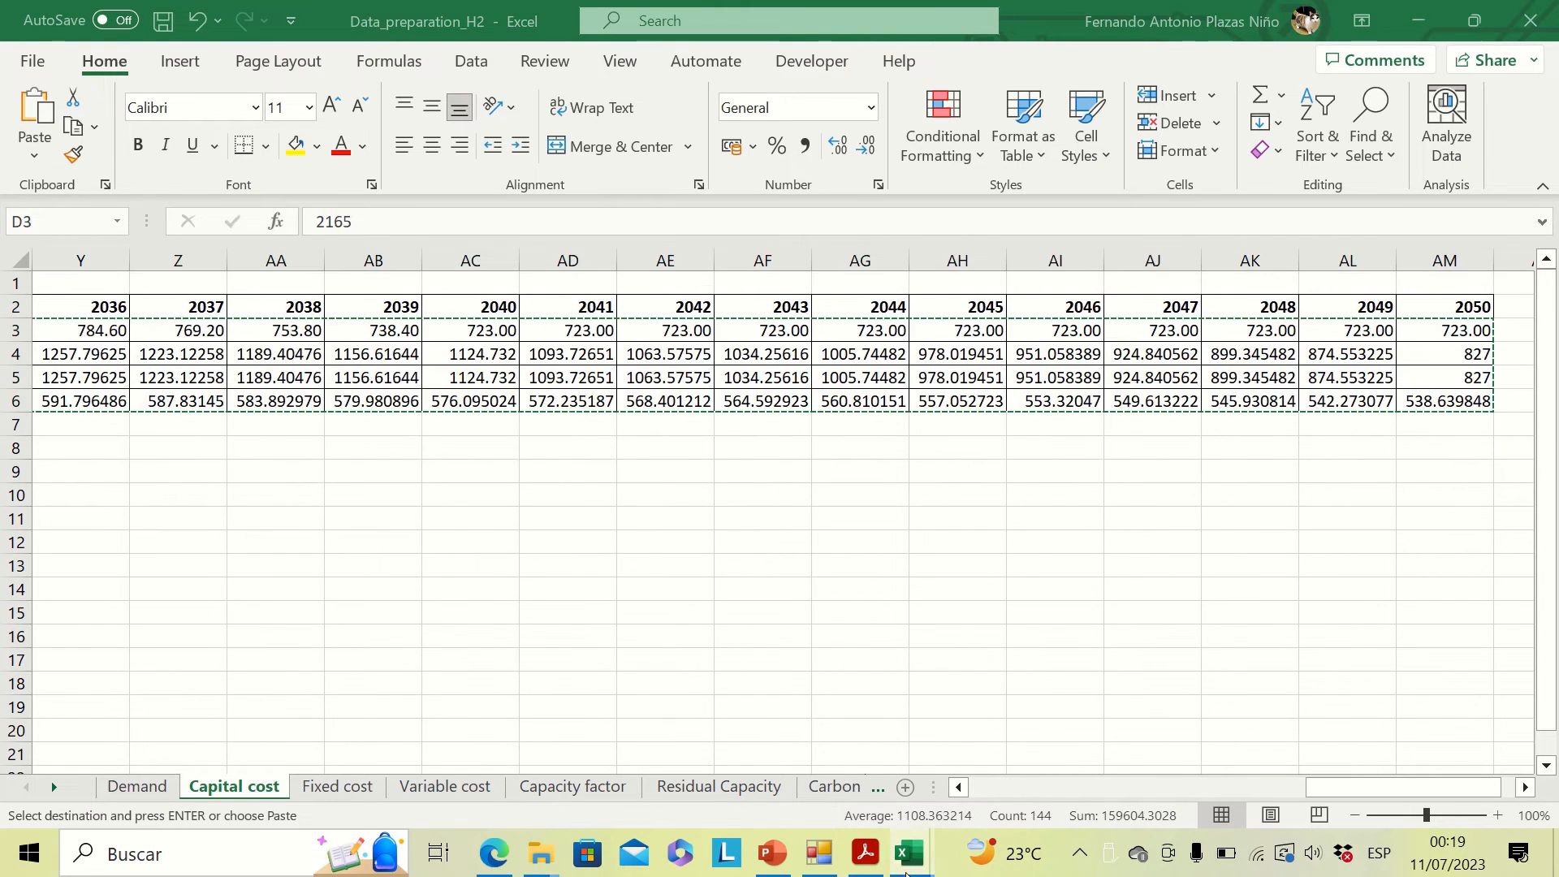
# Paste the copied capital costs as values into the four CapitalCost rows of Baseline_case, starting at year 2015.
pyautogui.moveTo(907, 873)
pyautogui.click(840, 762)
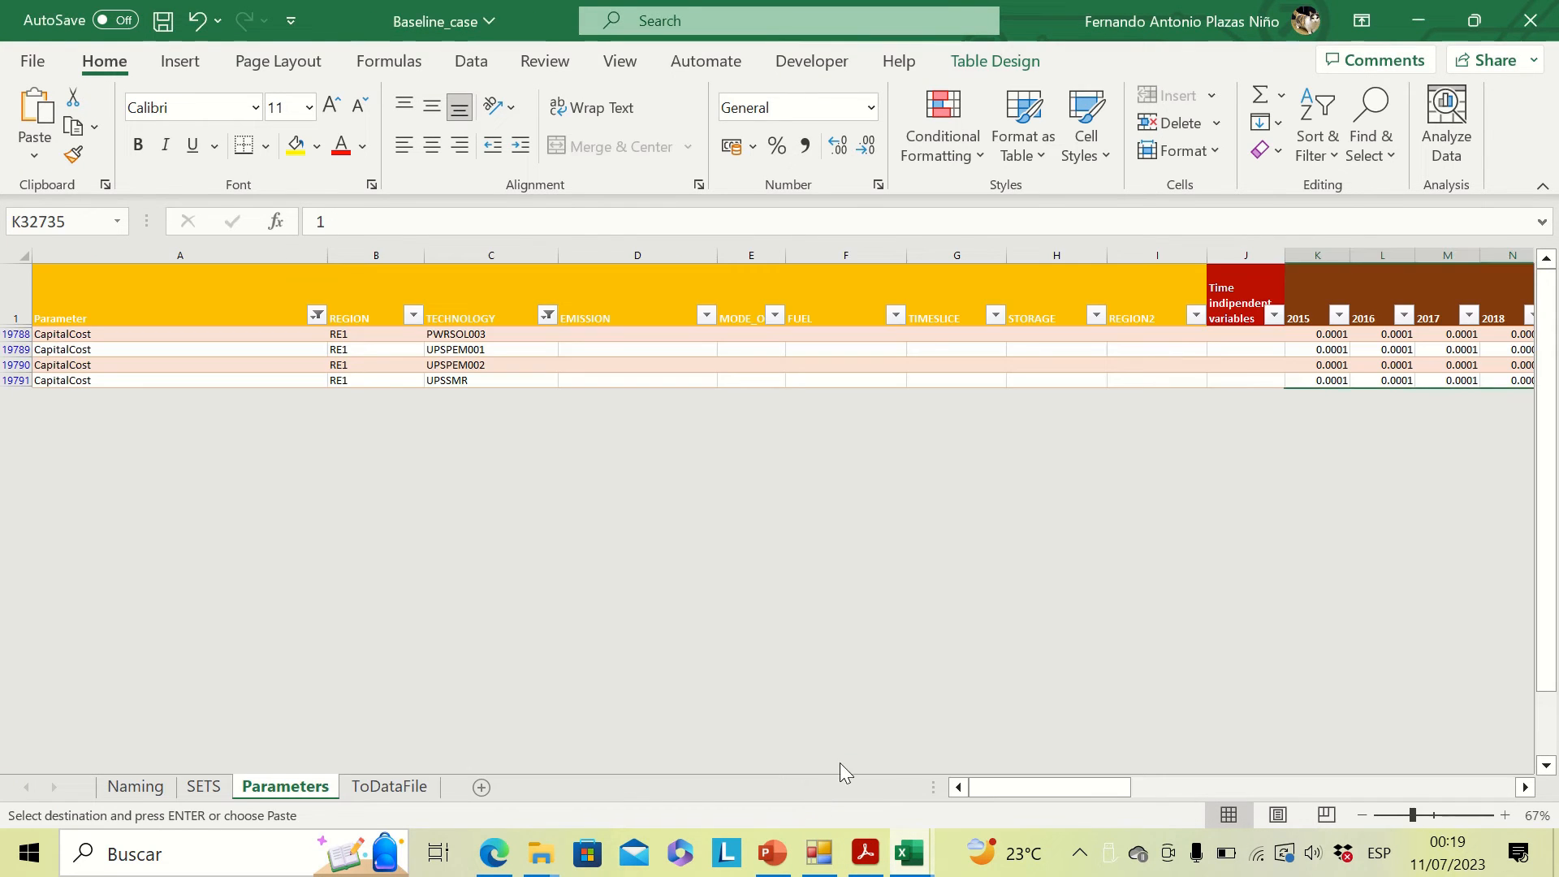
pyautogui.click(1327, 336)
pyautogui.rightClick(1312, 335)
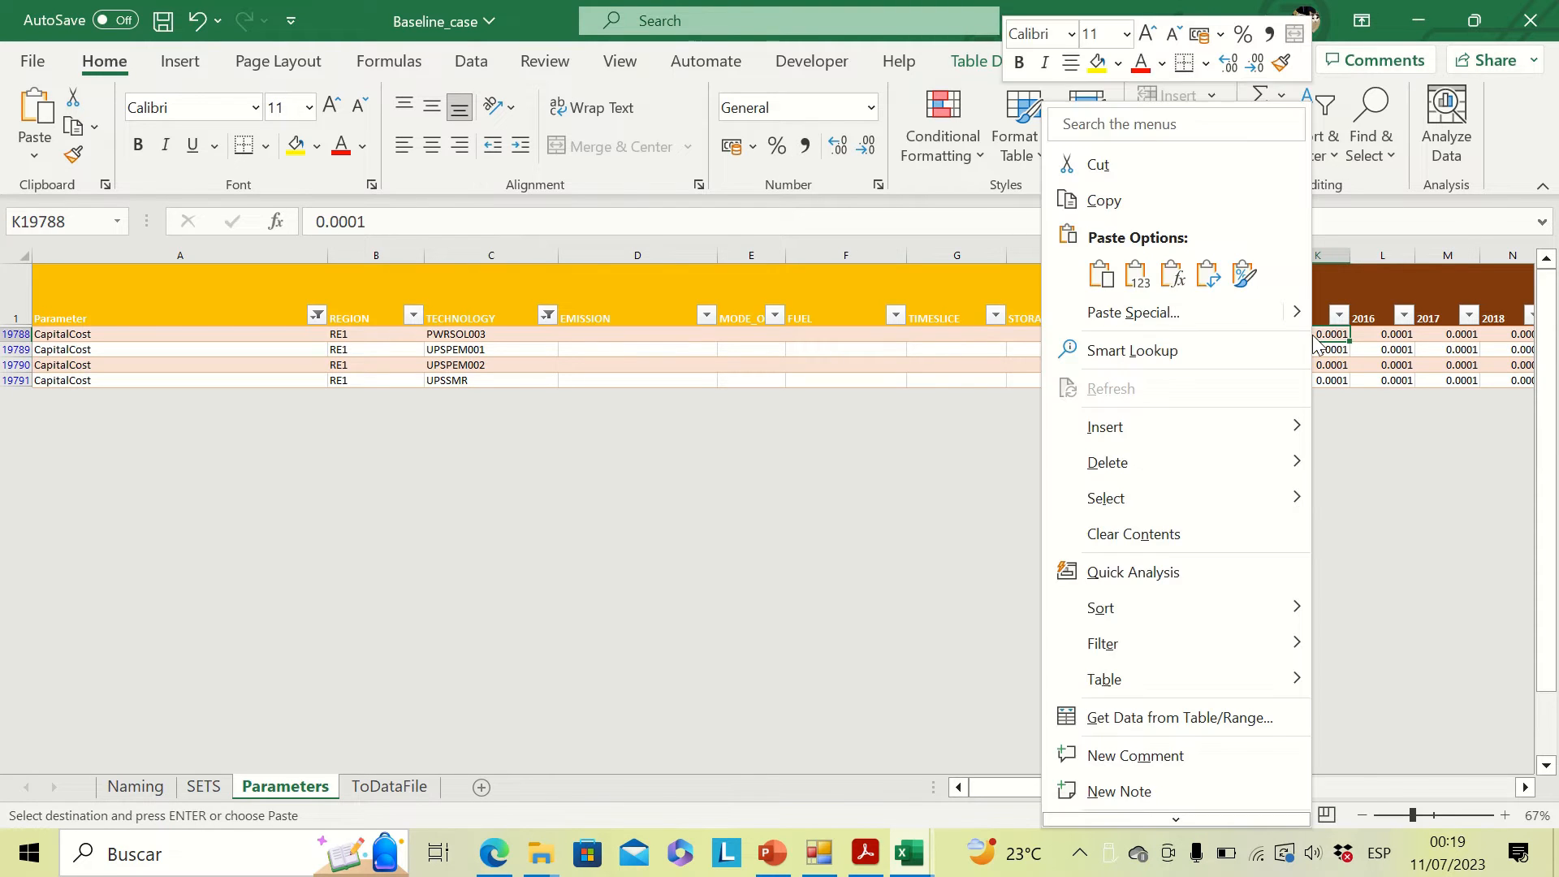
pyautogui.click(1136, 274)
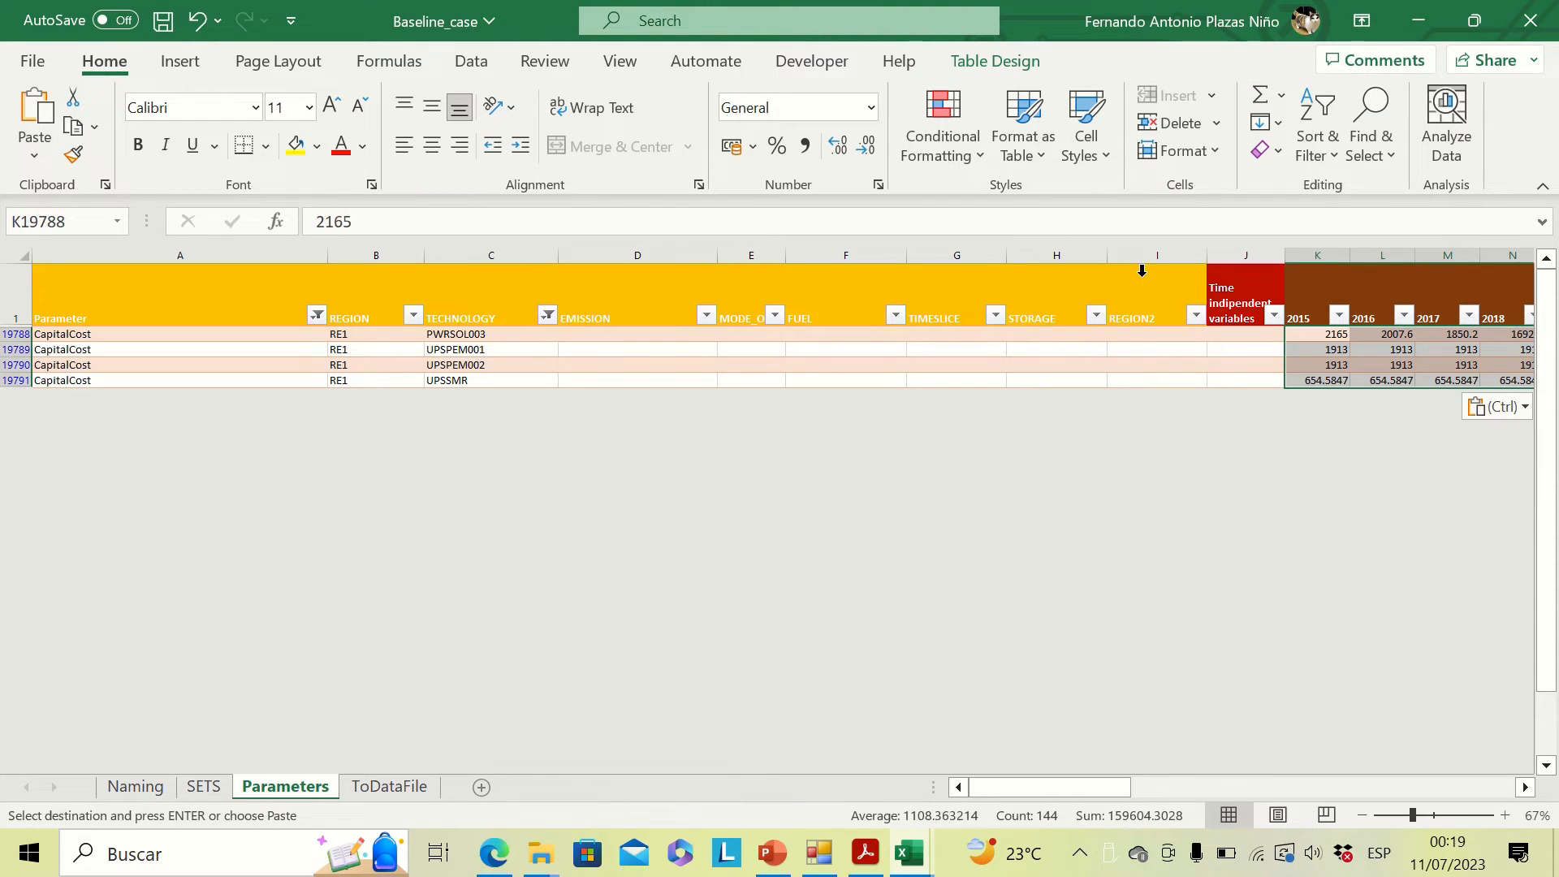
pyautogui.click(585, 372)
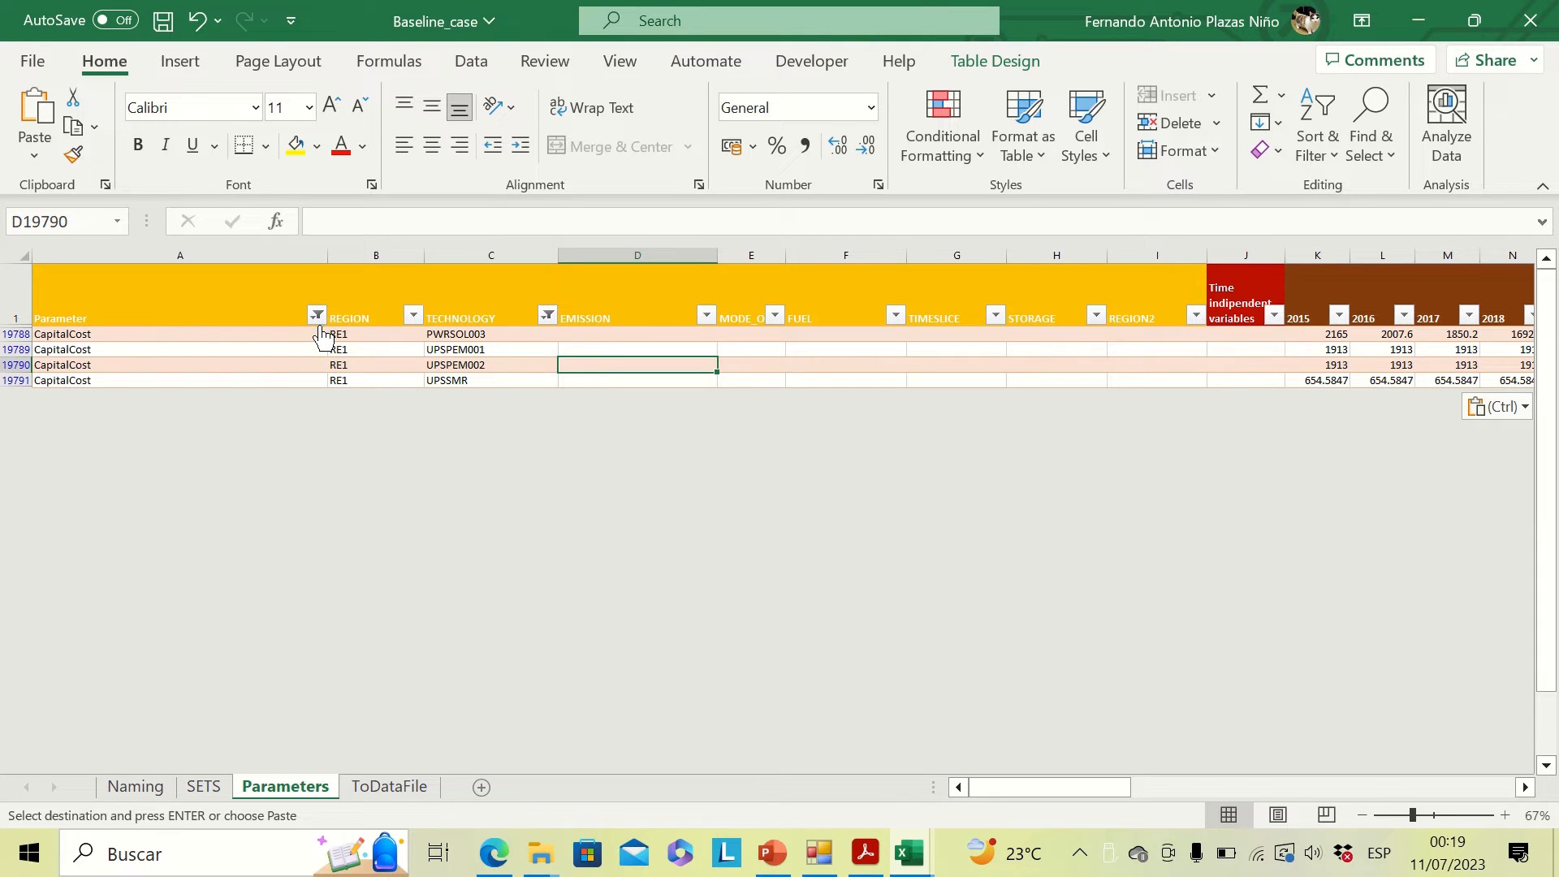
# Change the Parameter column filter from CapitalCost to FixedCost only.
pyautogui.click(317, 316)
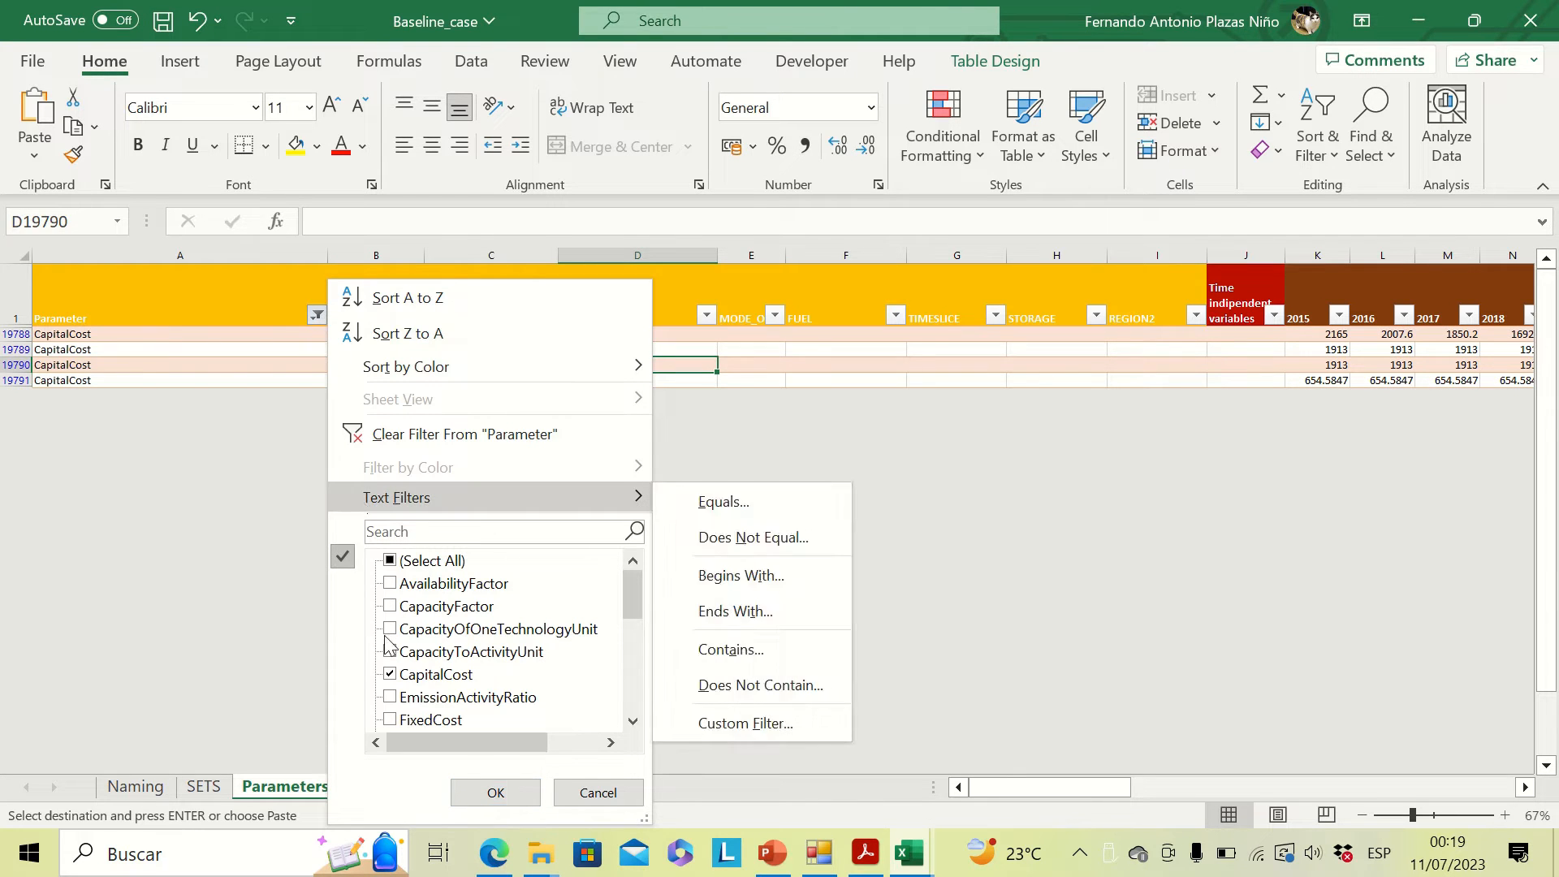
pyautogui.click(390, 675)
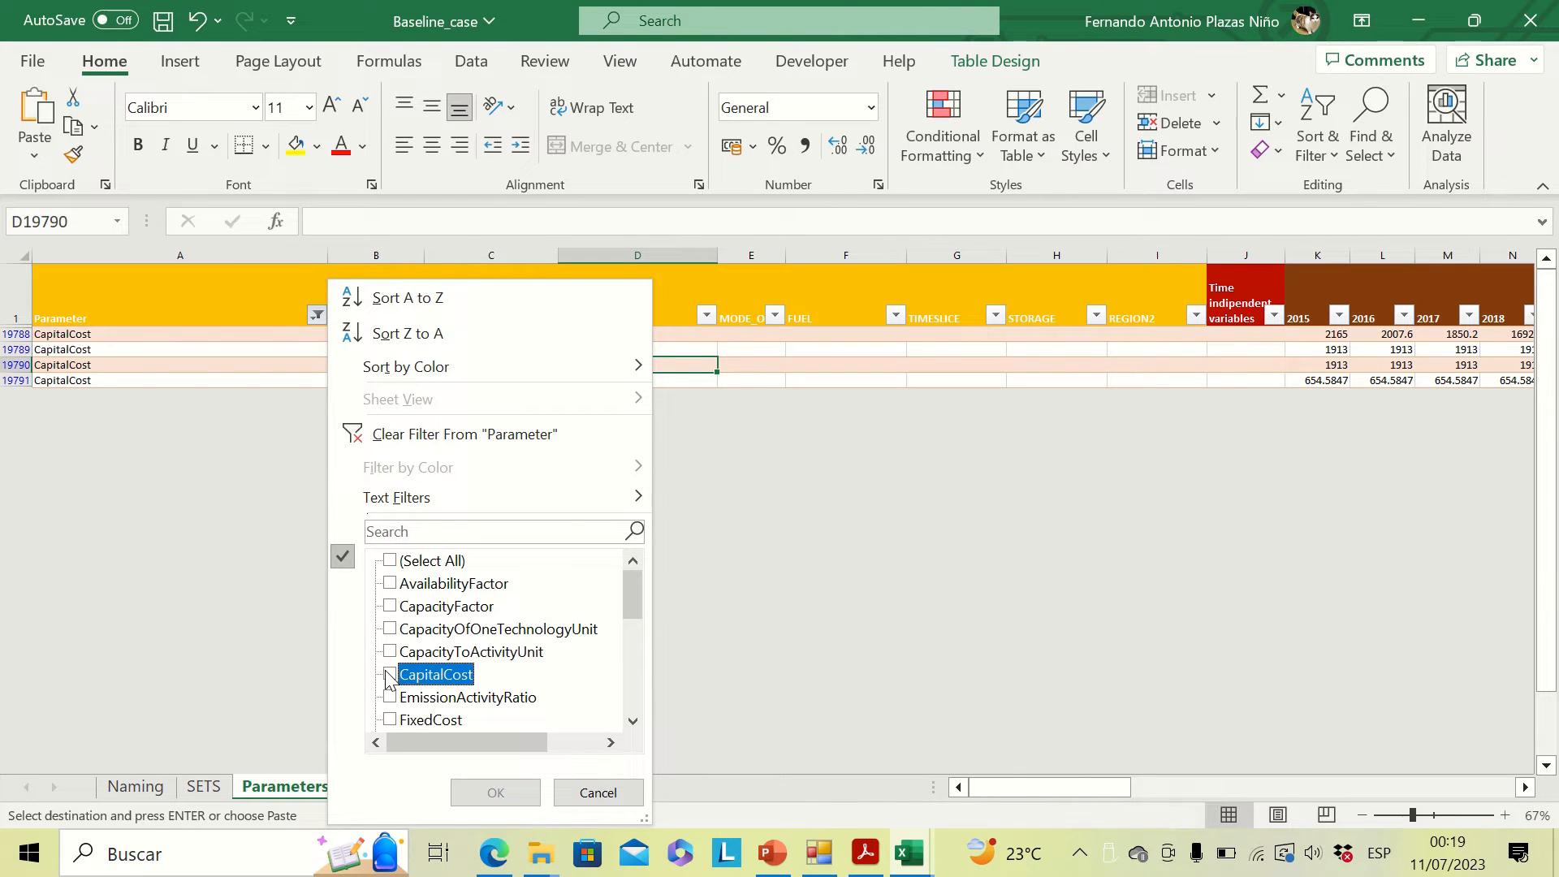
pyautogui.click(403, 721)
pyautogui.click(487, 793)
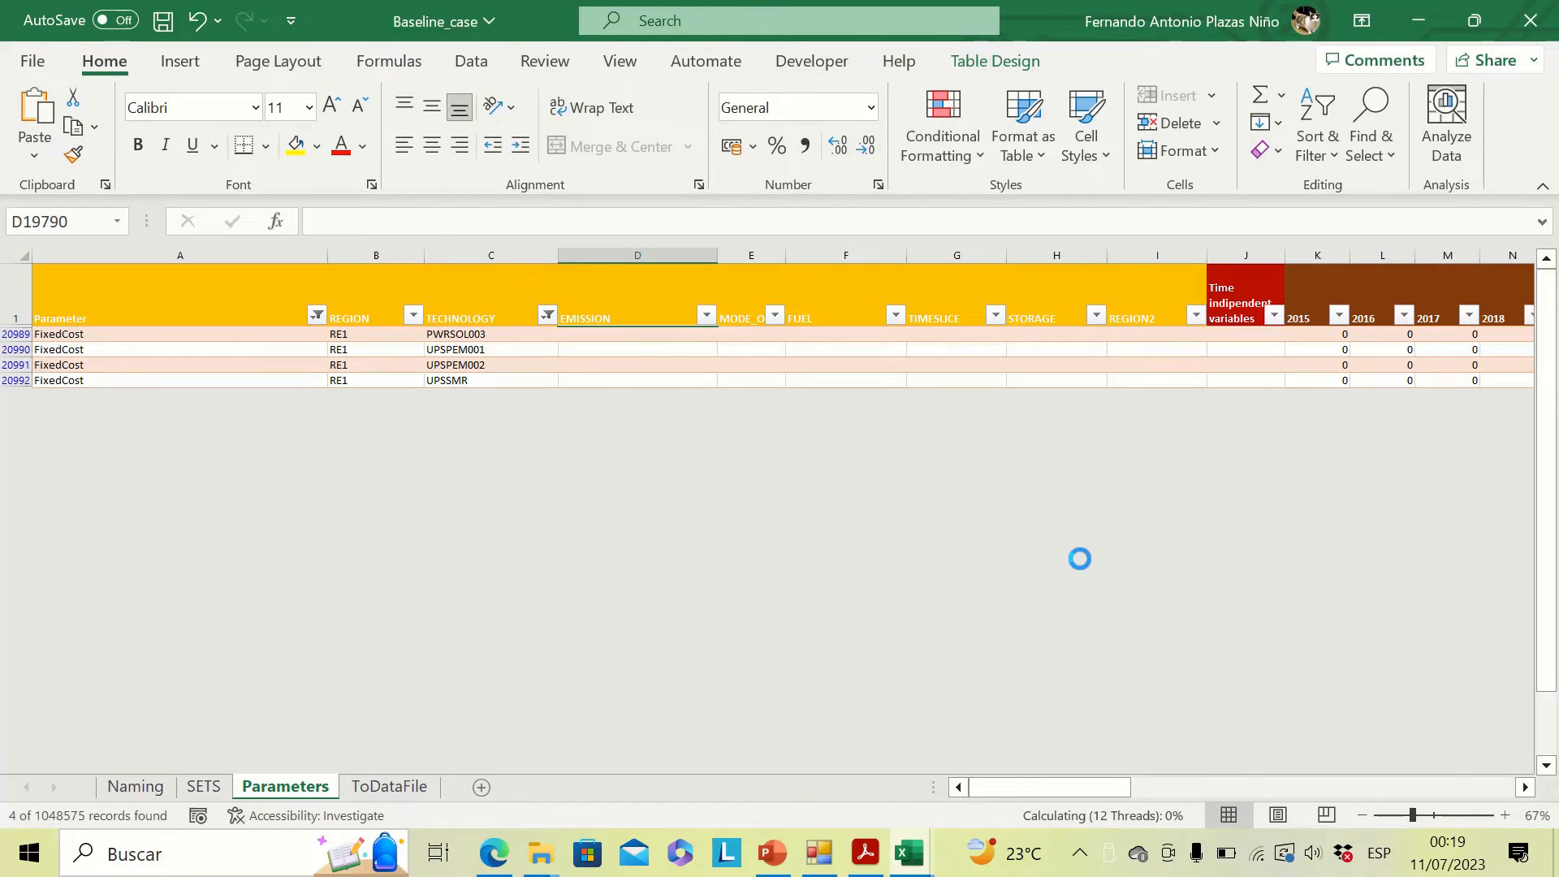
# Copy the 2015–2050 fixed costs of all four technologies from the Fixed cost sheet of Data_preparation_H2.
pyautogui.click(910, 854)
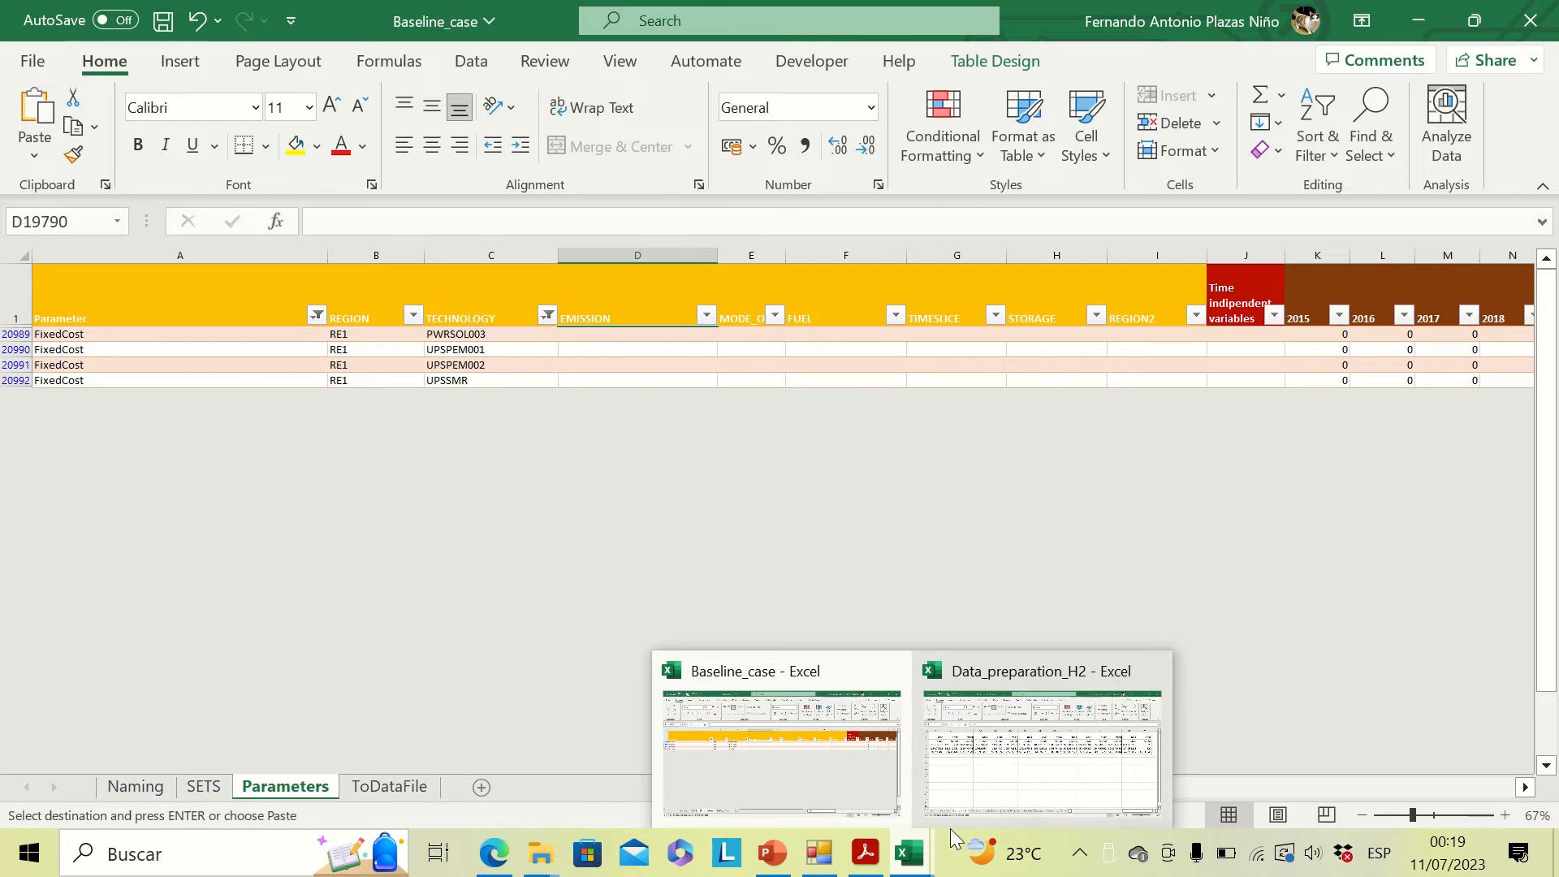
pyautogui.click(1020, 785)
pyautogui.click(360, 786)
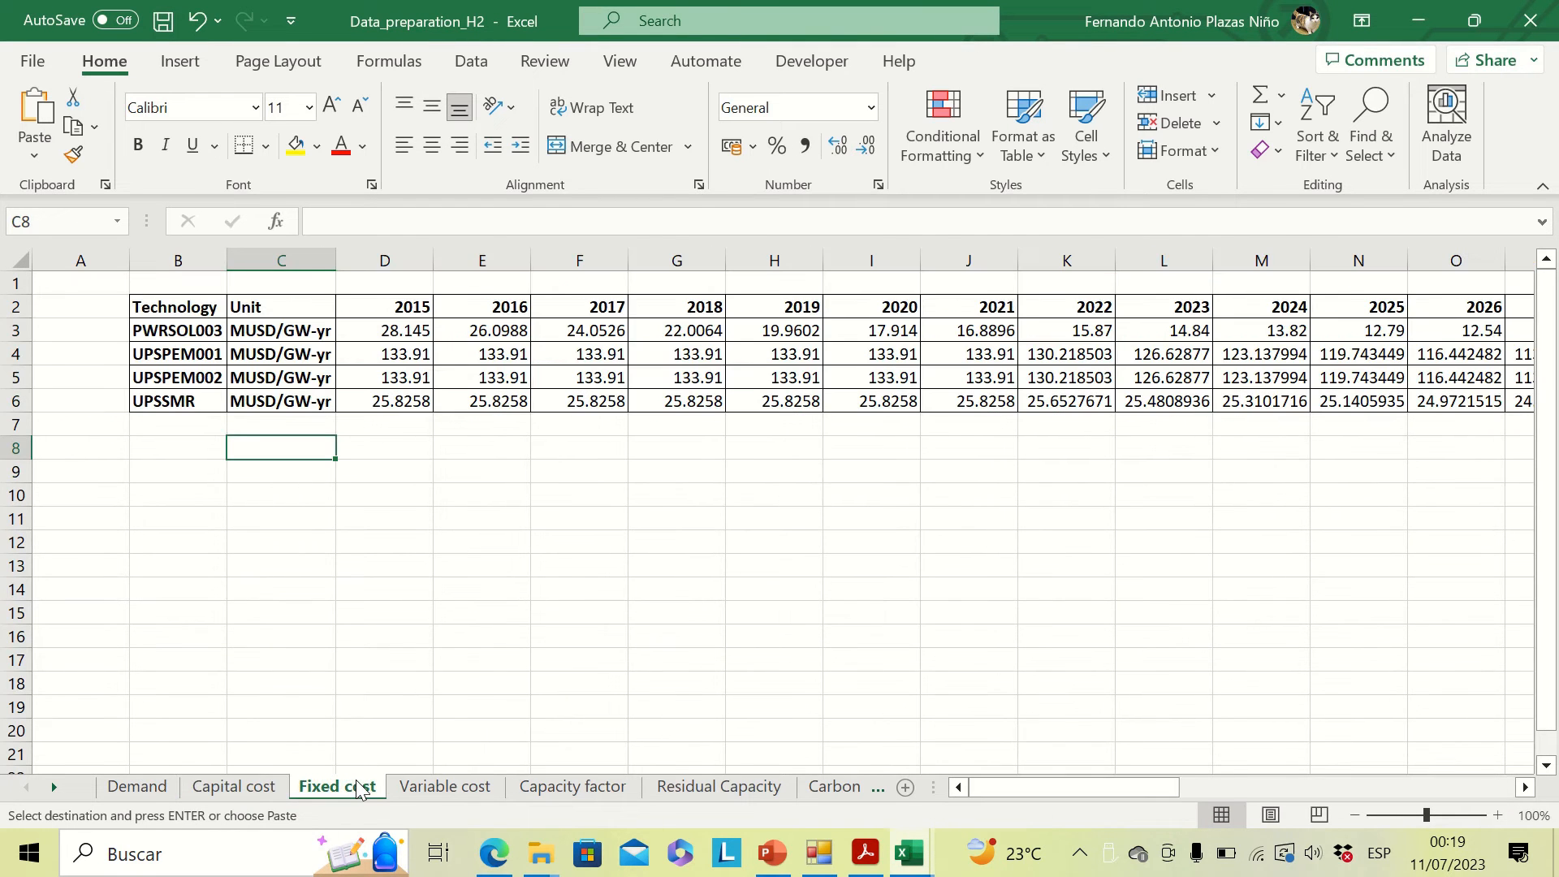
pyautogui.click(406, 328)
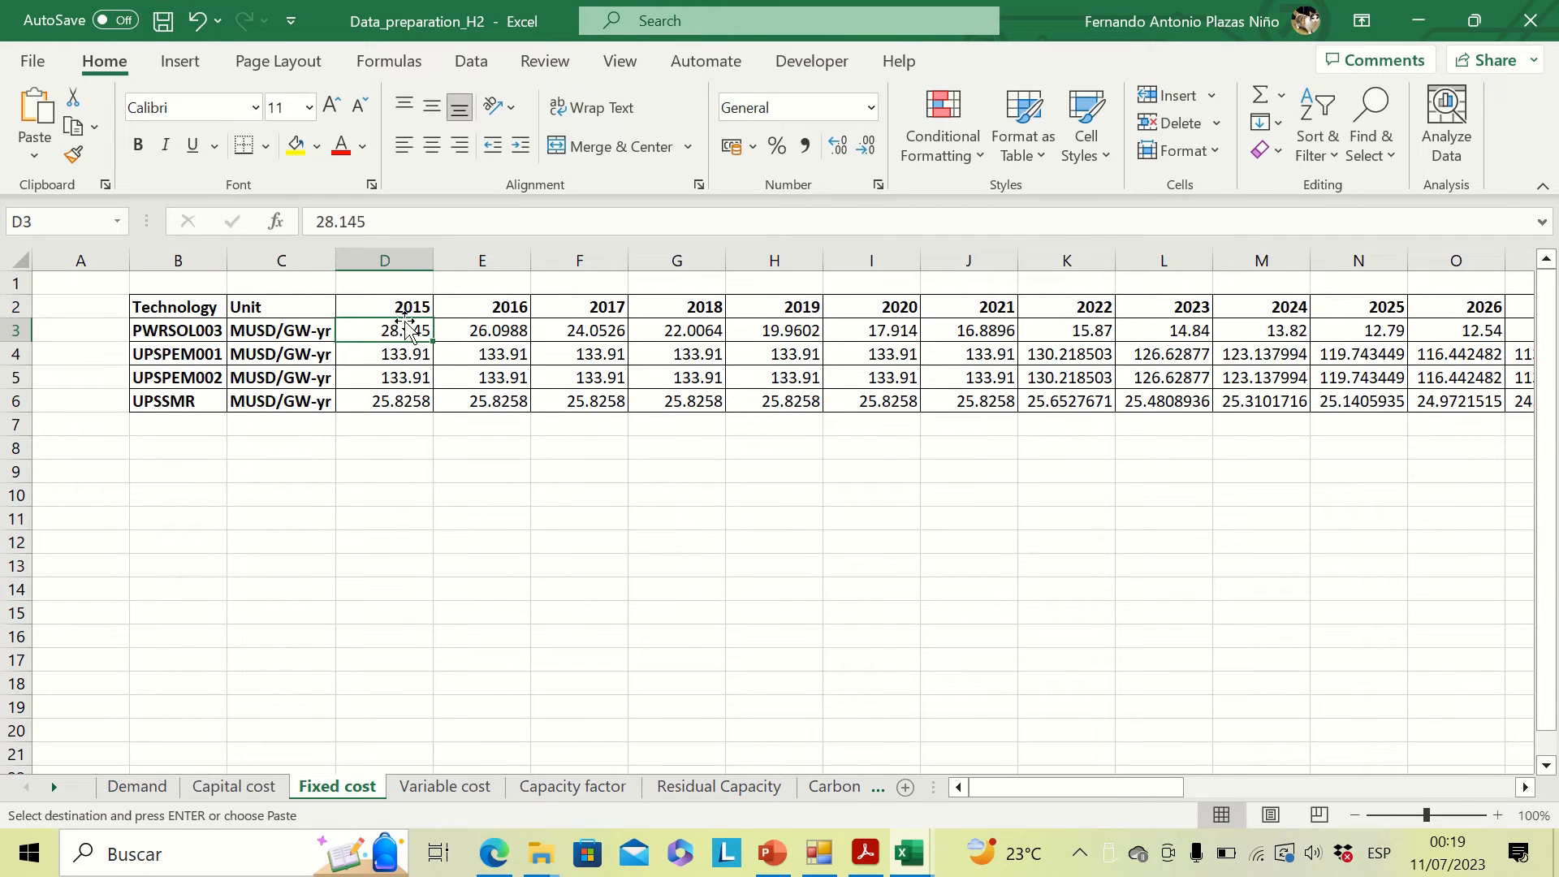
pyautogui.hotkey('shift', 'Down')
pyautogui.hotkey('shift', 'Down')
pyautogui.hotkey('shift', 'Down')
pyautogui.hotkey('ctrl', 'shift', 'Right')
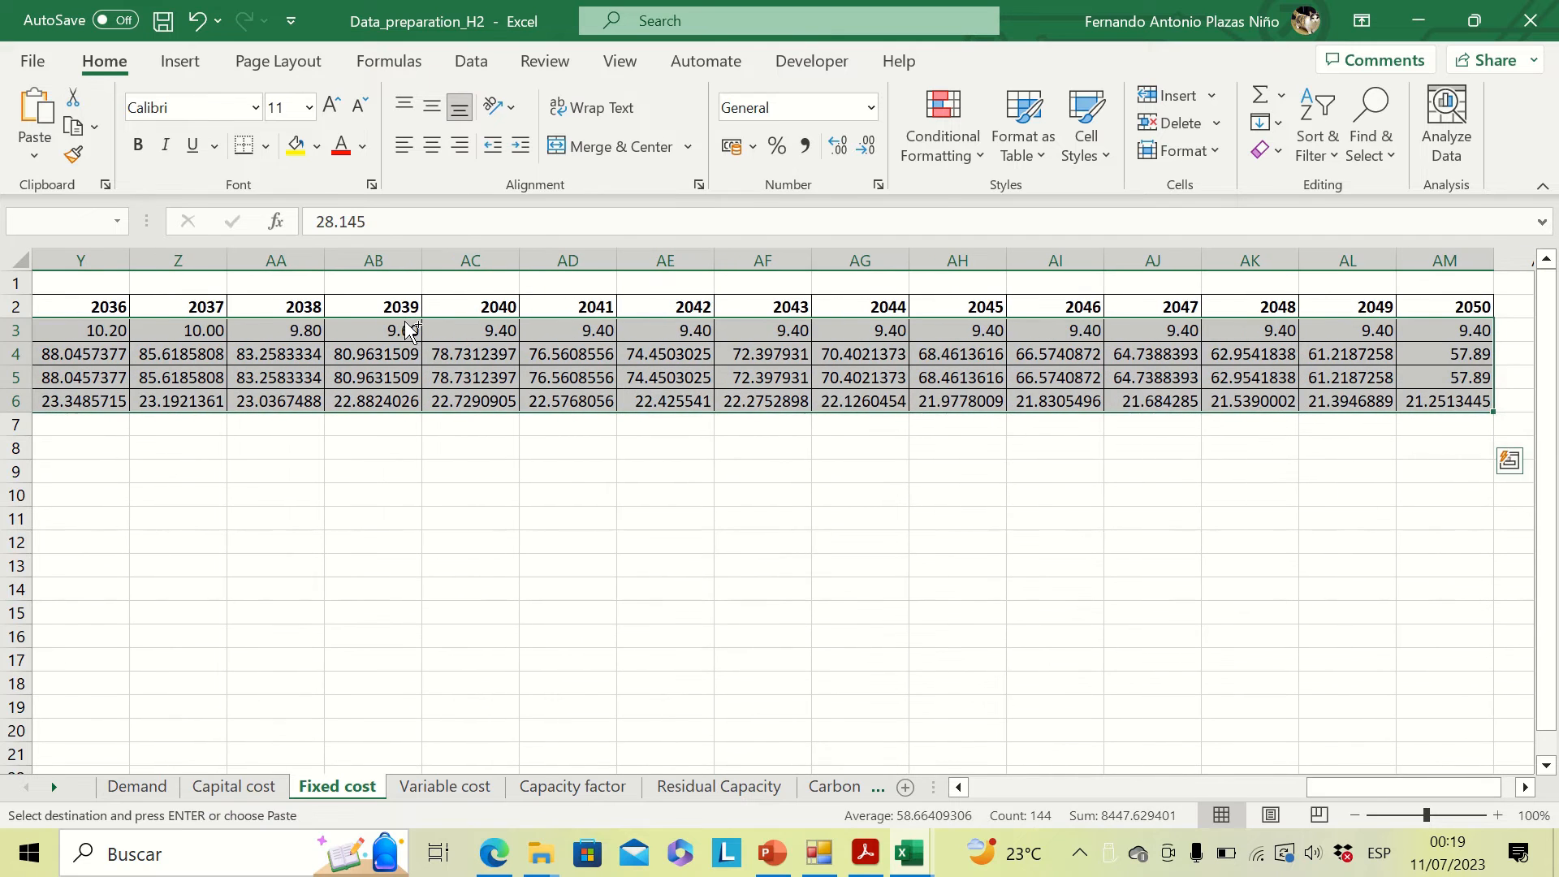
# Paste the copied fixed costs as values into the four FixedCost rows of Baseline_case, starting at year 2015.
pyautogui.click(911, 854)
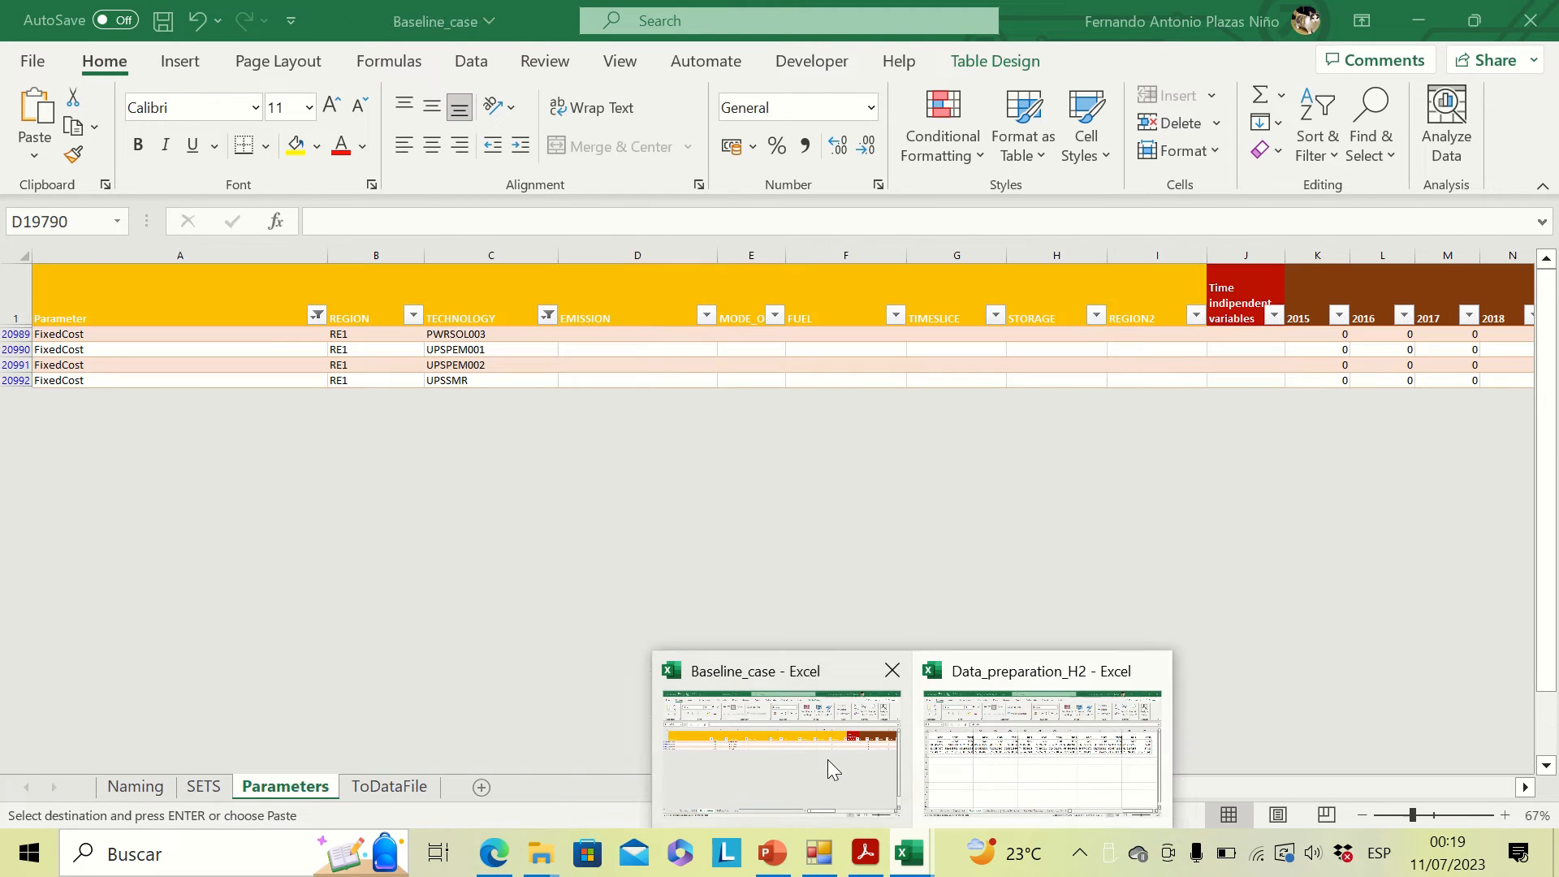
pyautogui.click(827, 758)
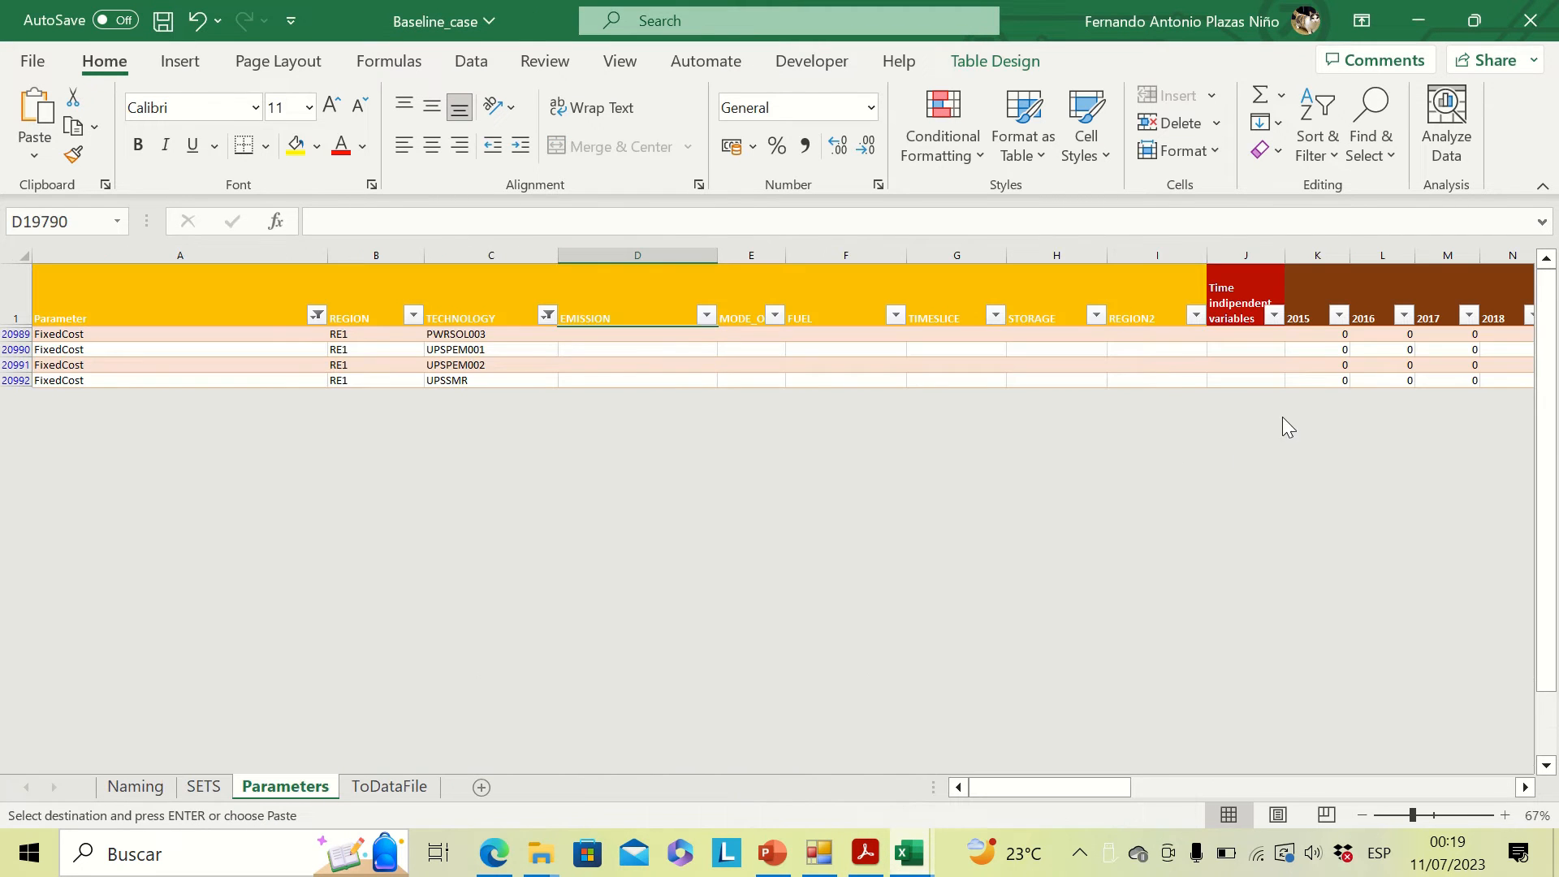
pyautogui.click(1325, 332)
pyautogui.rightClick(1325, 333)
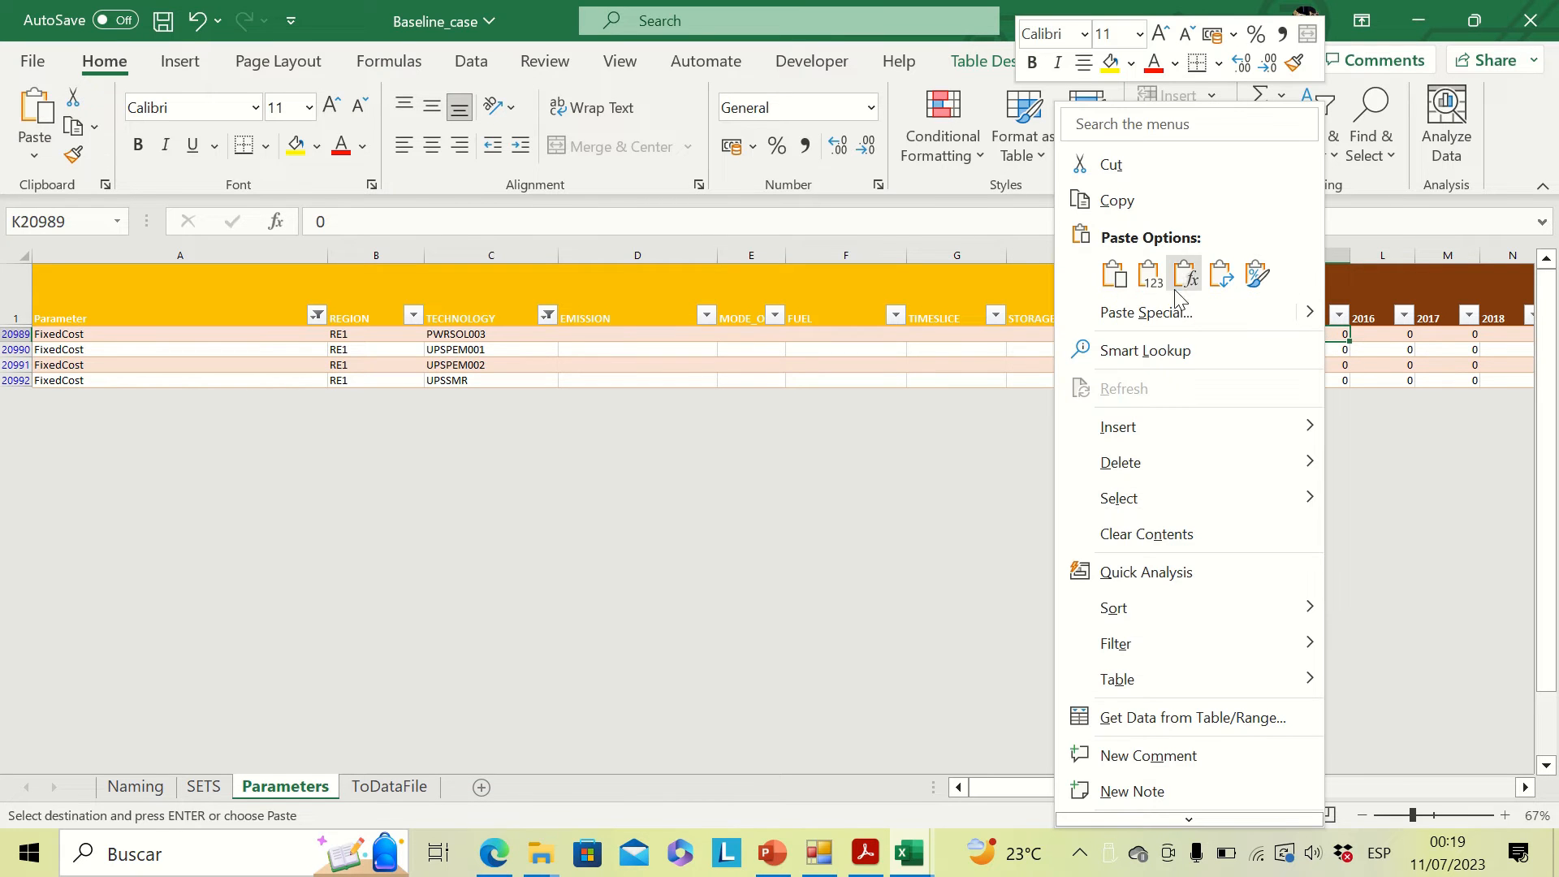
pyautogui.click(1148, 271)
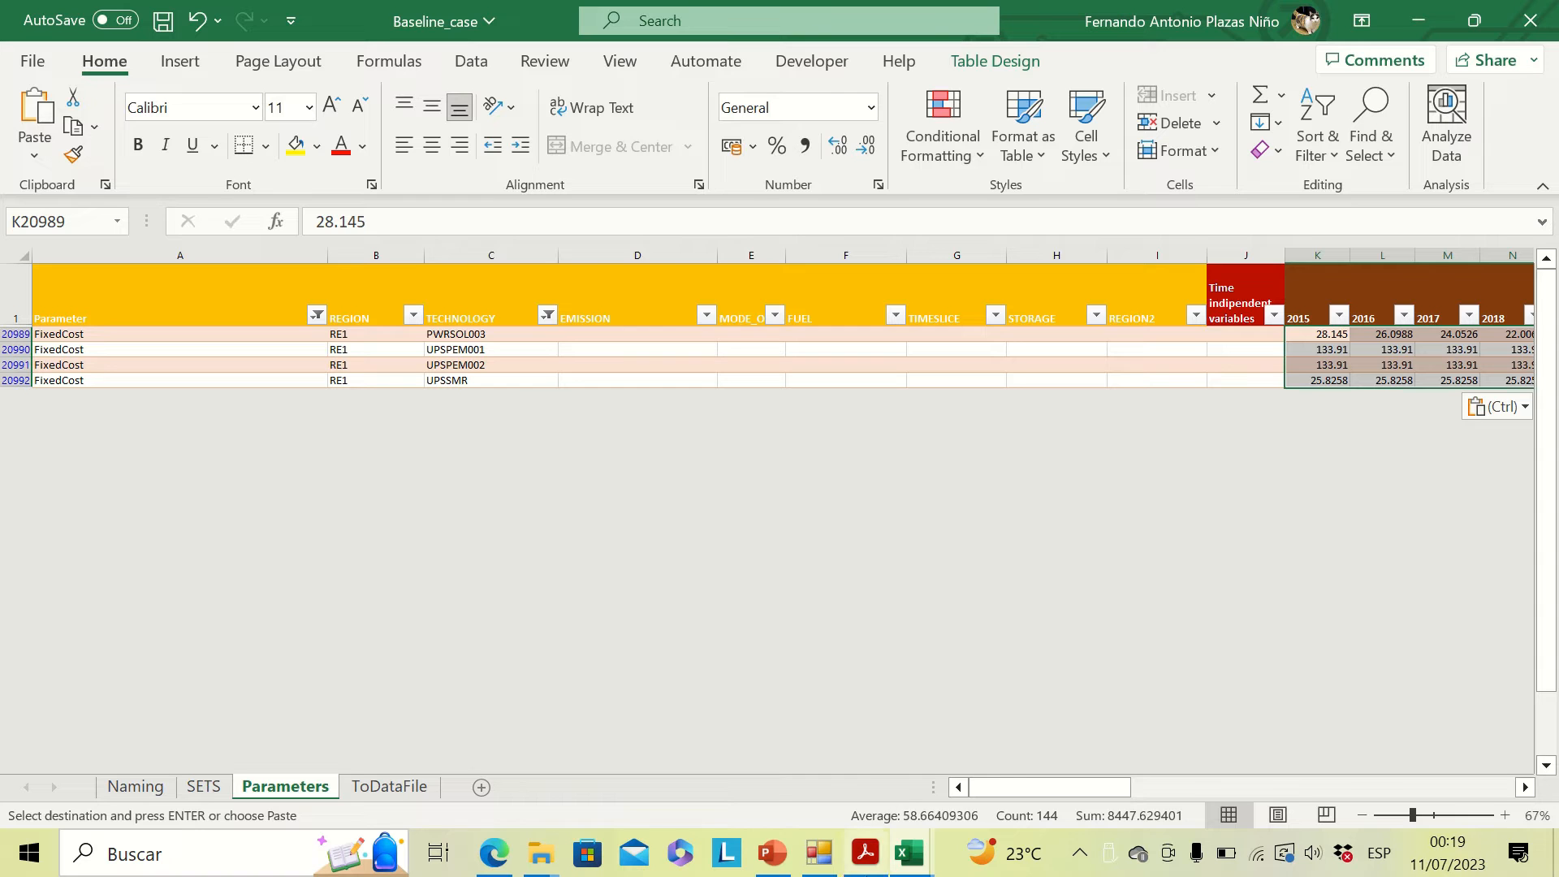
# Check the cost data example in the PDF guide and view the variable costs of the technologies in Data_preparation_H2.
pyautogui.moveTo(865, 852)
pyautogui.click(874, 748)
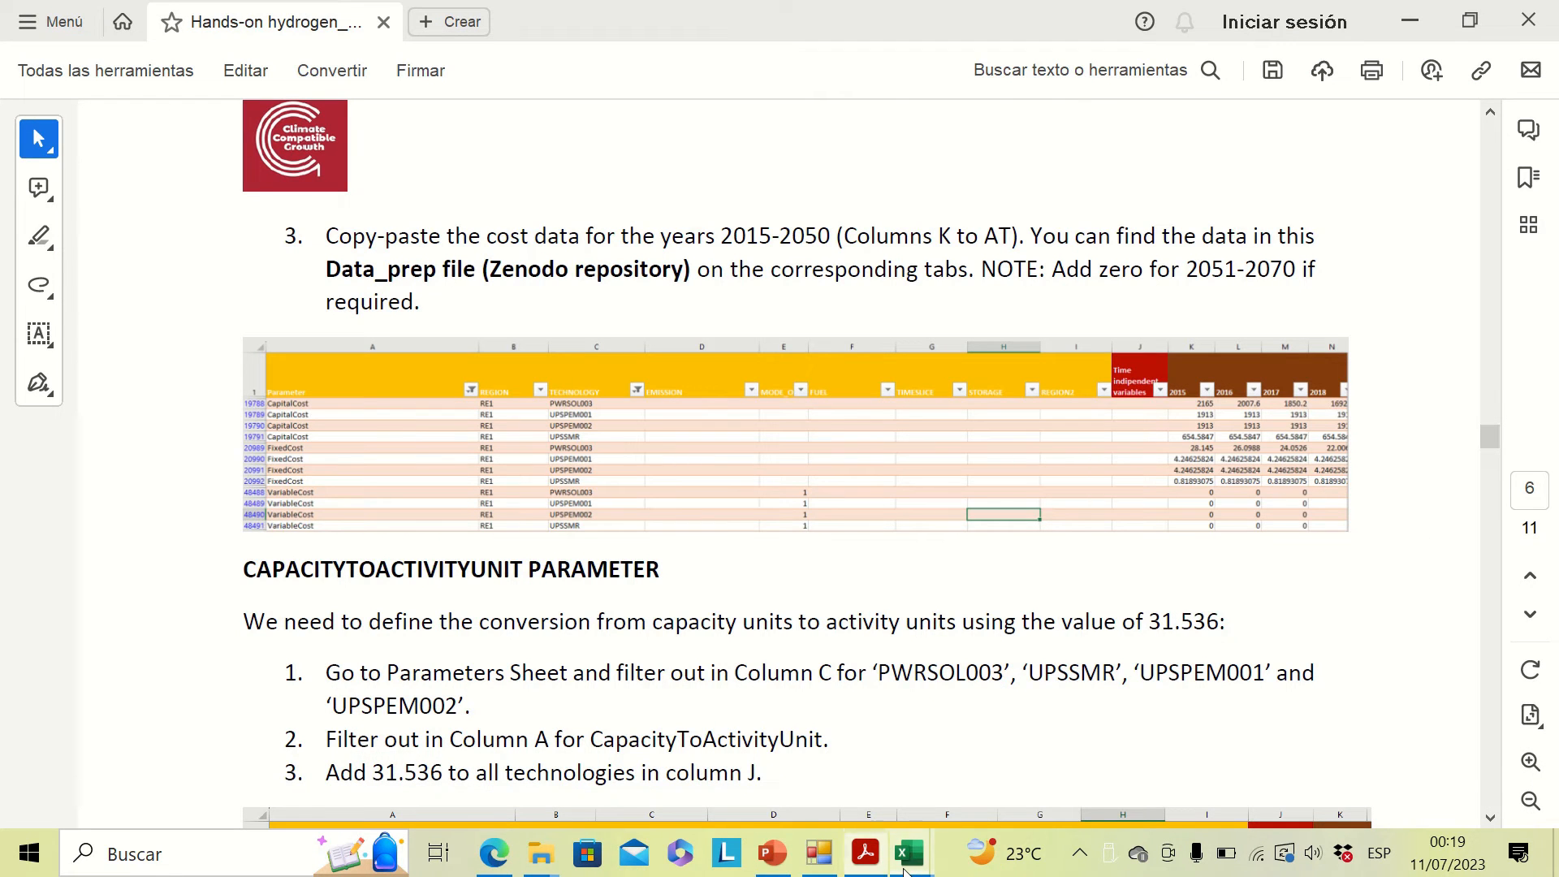
pyautogui.moveTo(909, 859)
pyautogui.click(1044, 743)
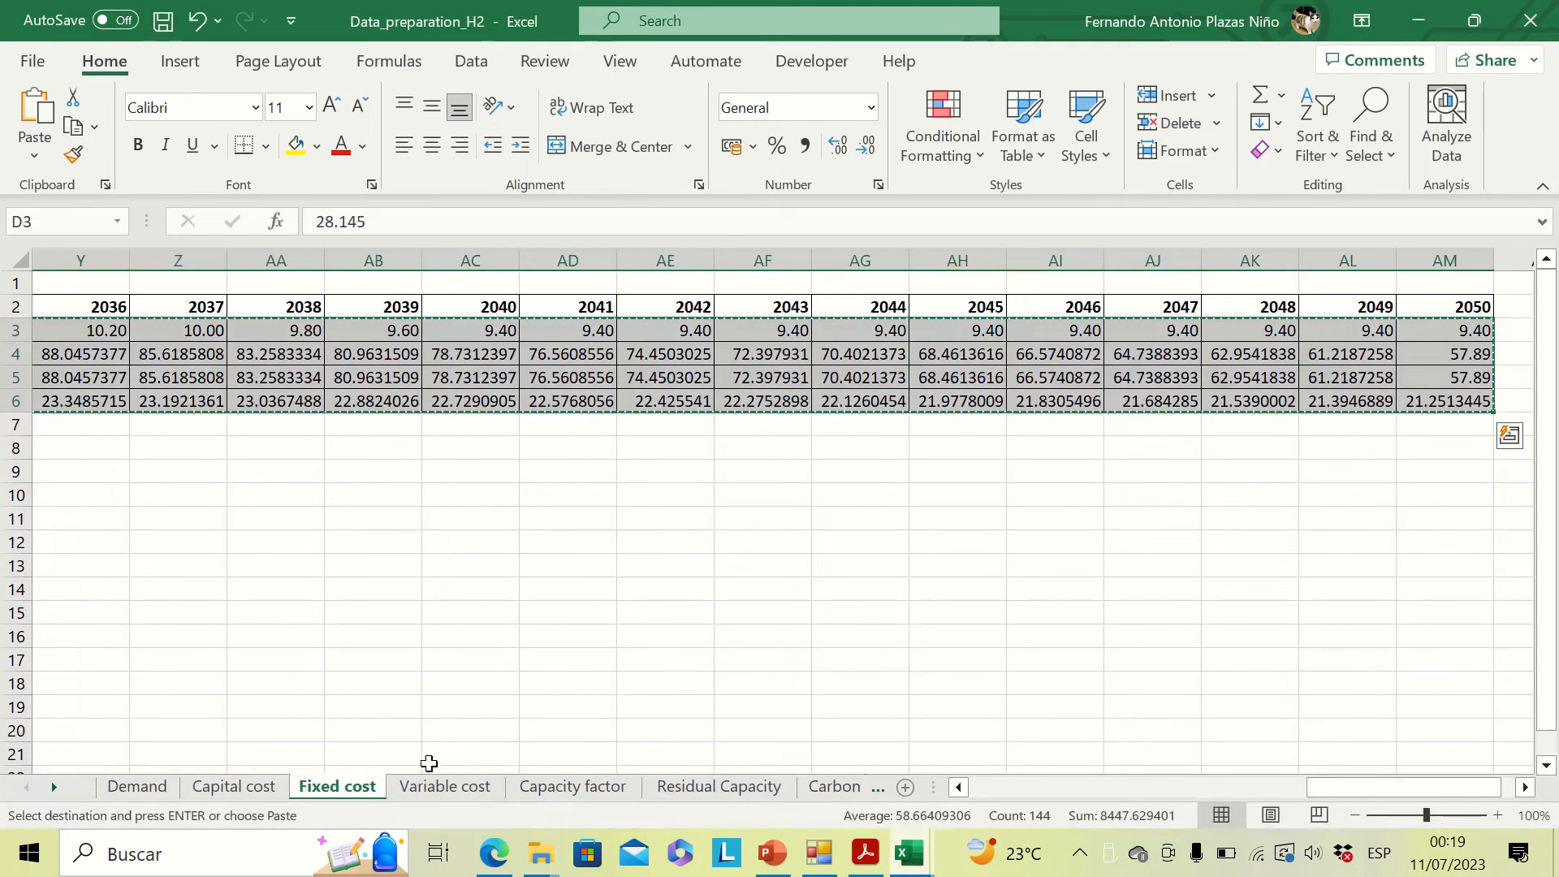
pyautogui.click(444, 786)
pyautogui.click(388, 337)
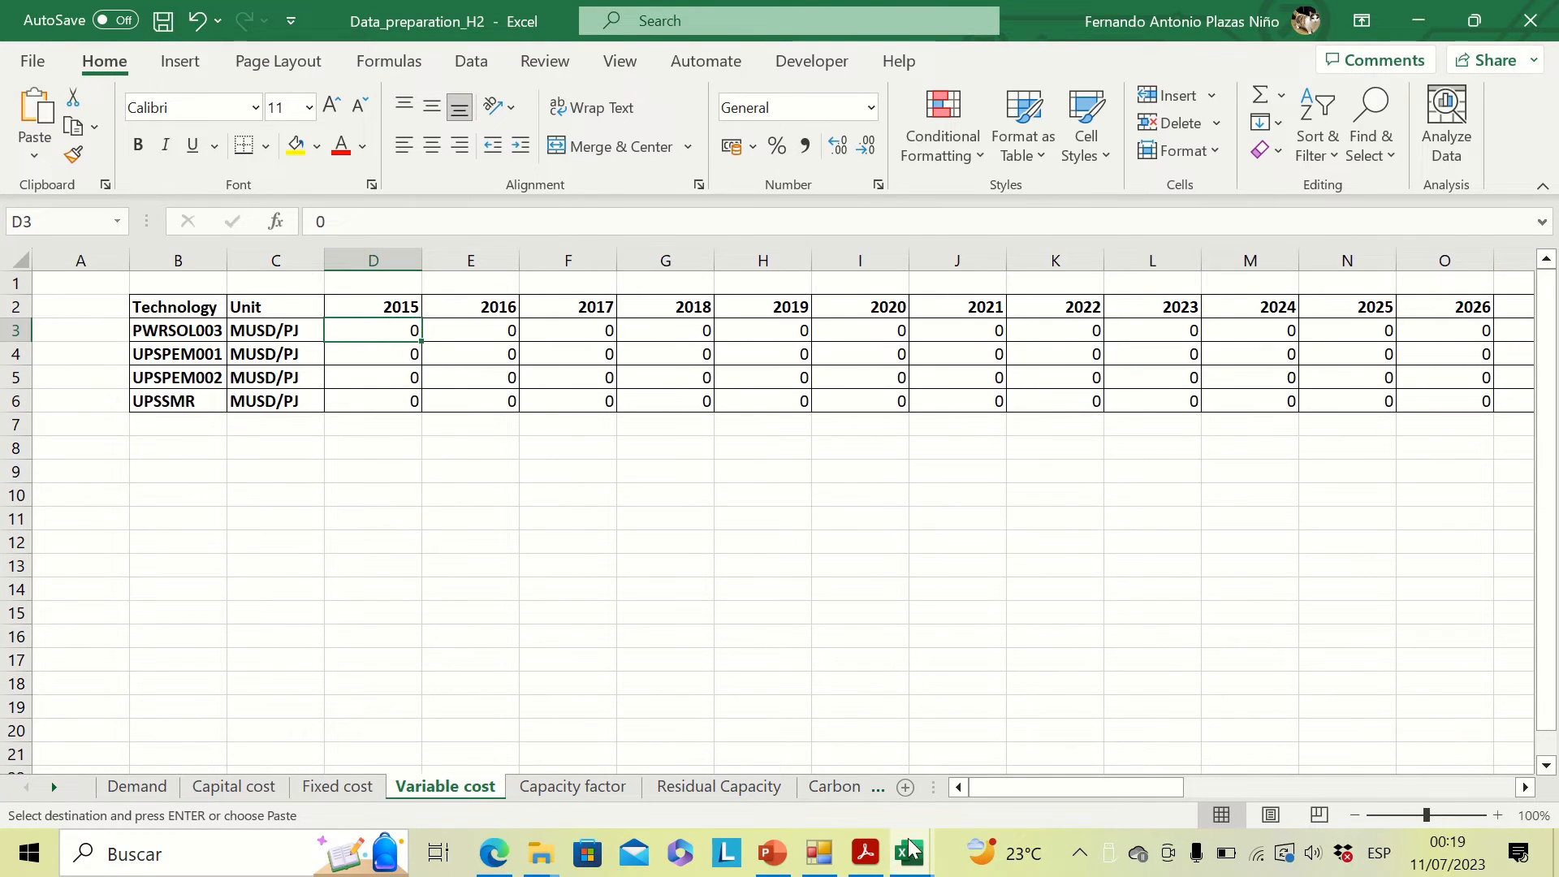
# Return to Baseline_case and change the Parameter column filter from FixedCost to VariableCost only.
pyautogui.moveTo(909, 859)
pyautogui.click(737, 739)
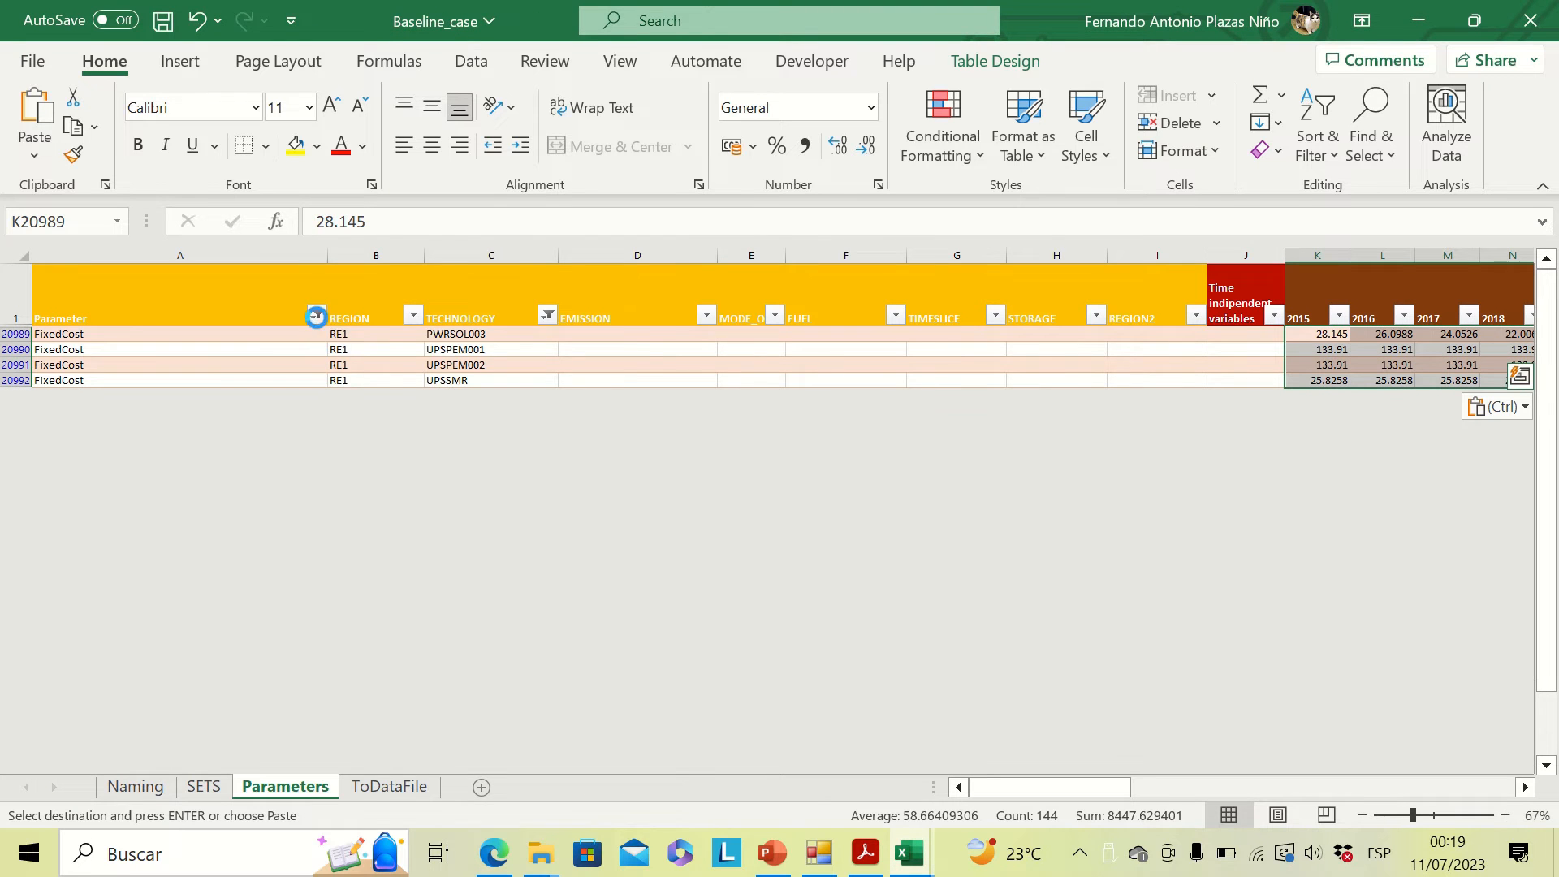
pyautogui.click(316, 317)
pyautogui.click(391, 719)
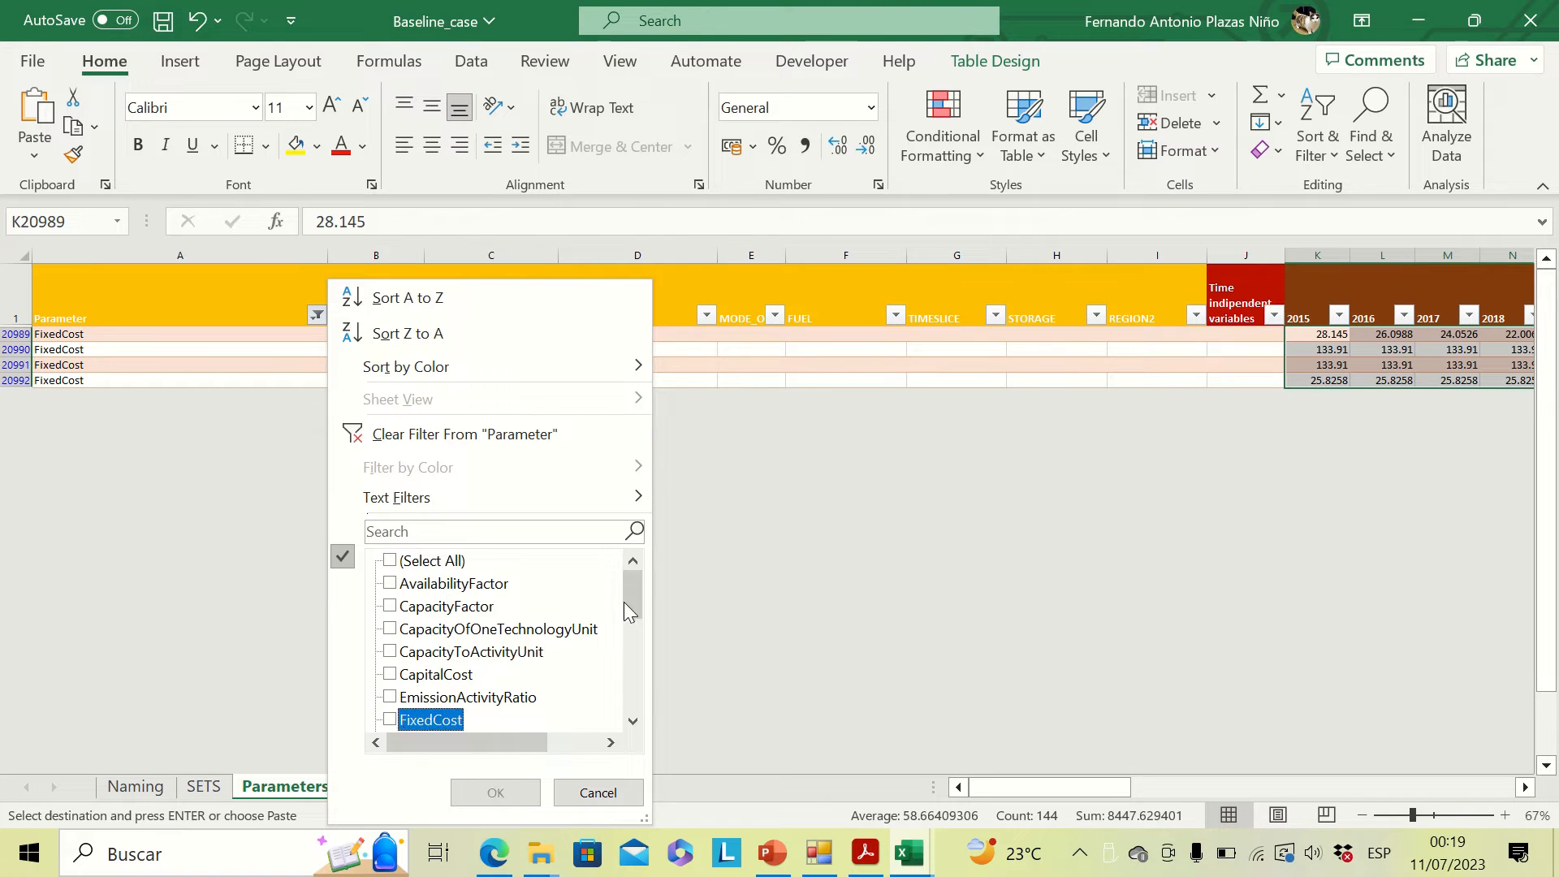
pyautogui.moveTo(637, 595); pyautogui.dragTo(641, 753)
pyautogui.click(391, 719)
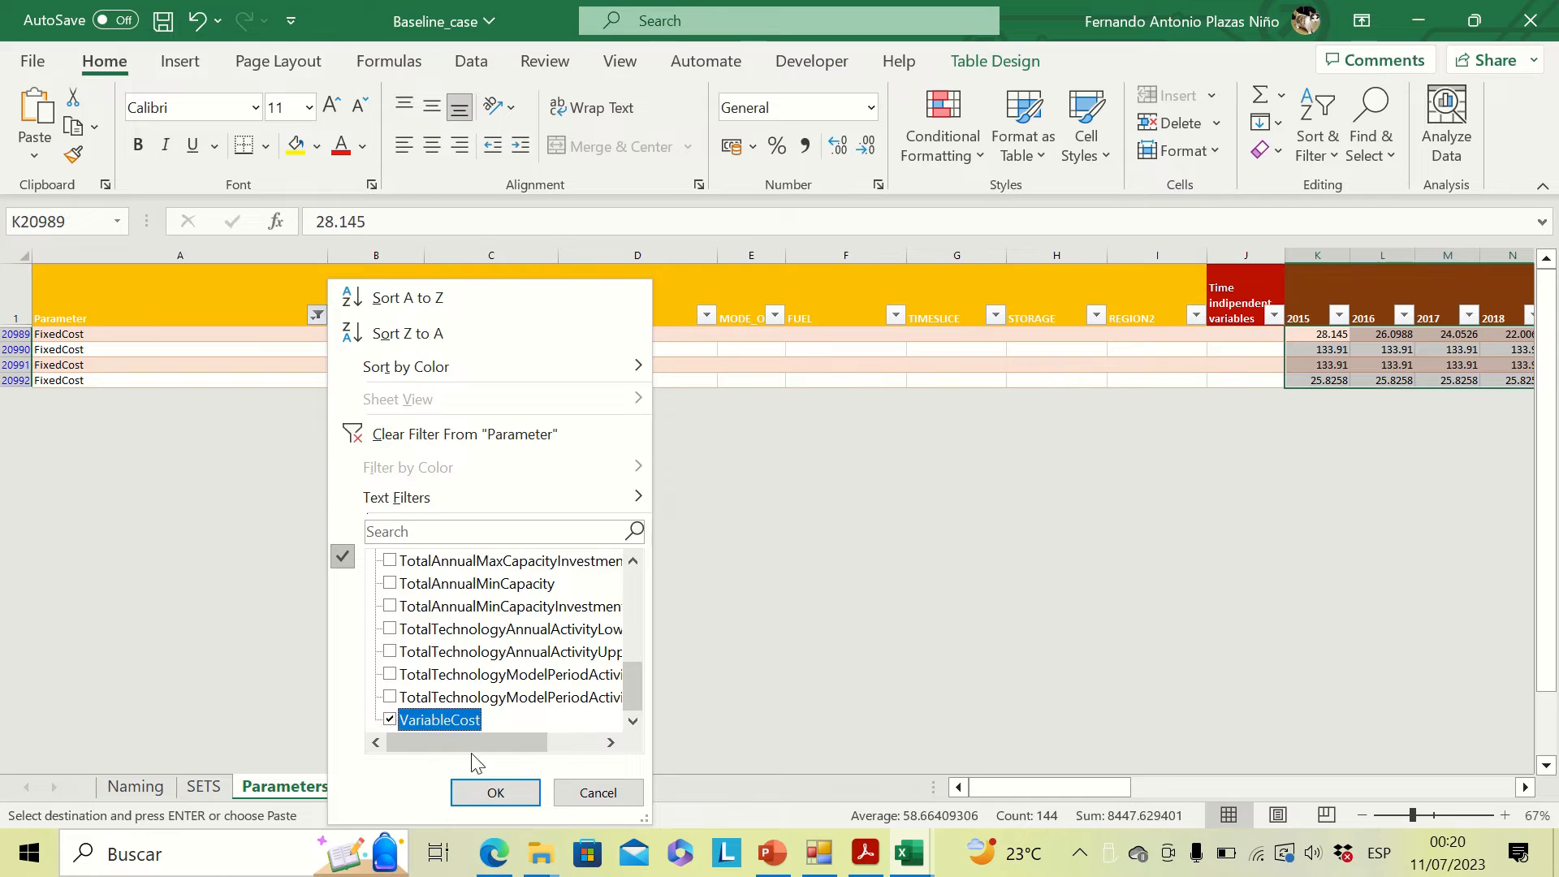
pyautogui.click(495, 792)
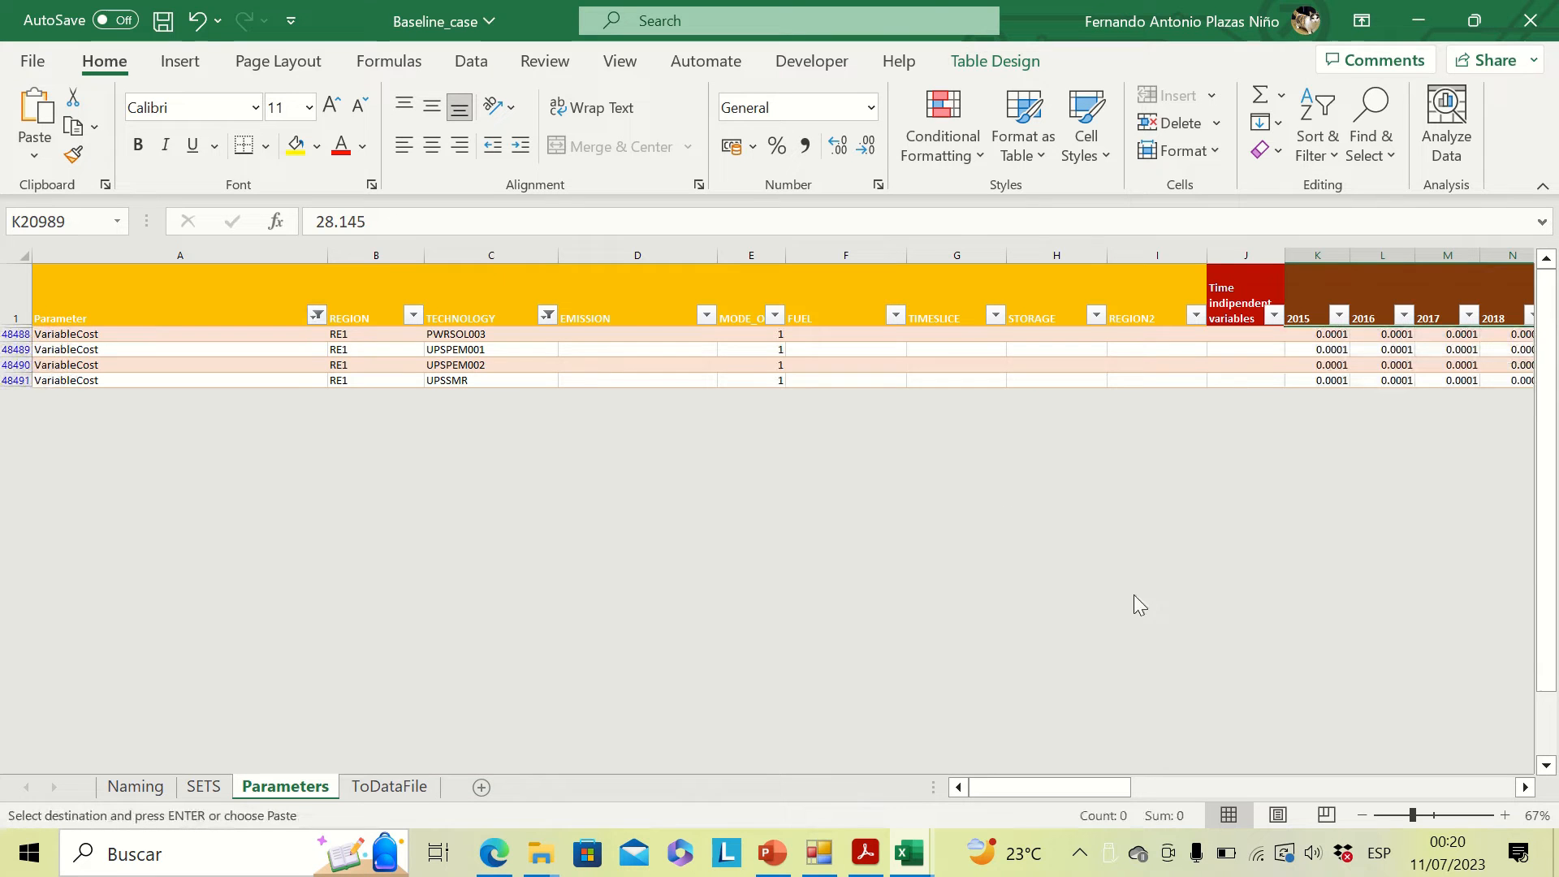
# Switch to Data_preparation_H2 and copy the 2015–2050 variable costs of all four technologies from the Variable cost sheet.
pyautogui.moveTo(906, 861)
pyautogui.click(1026, 748)
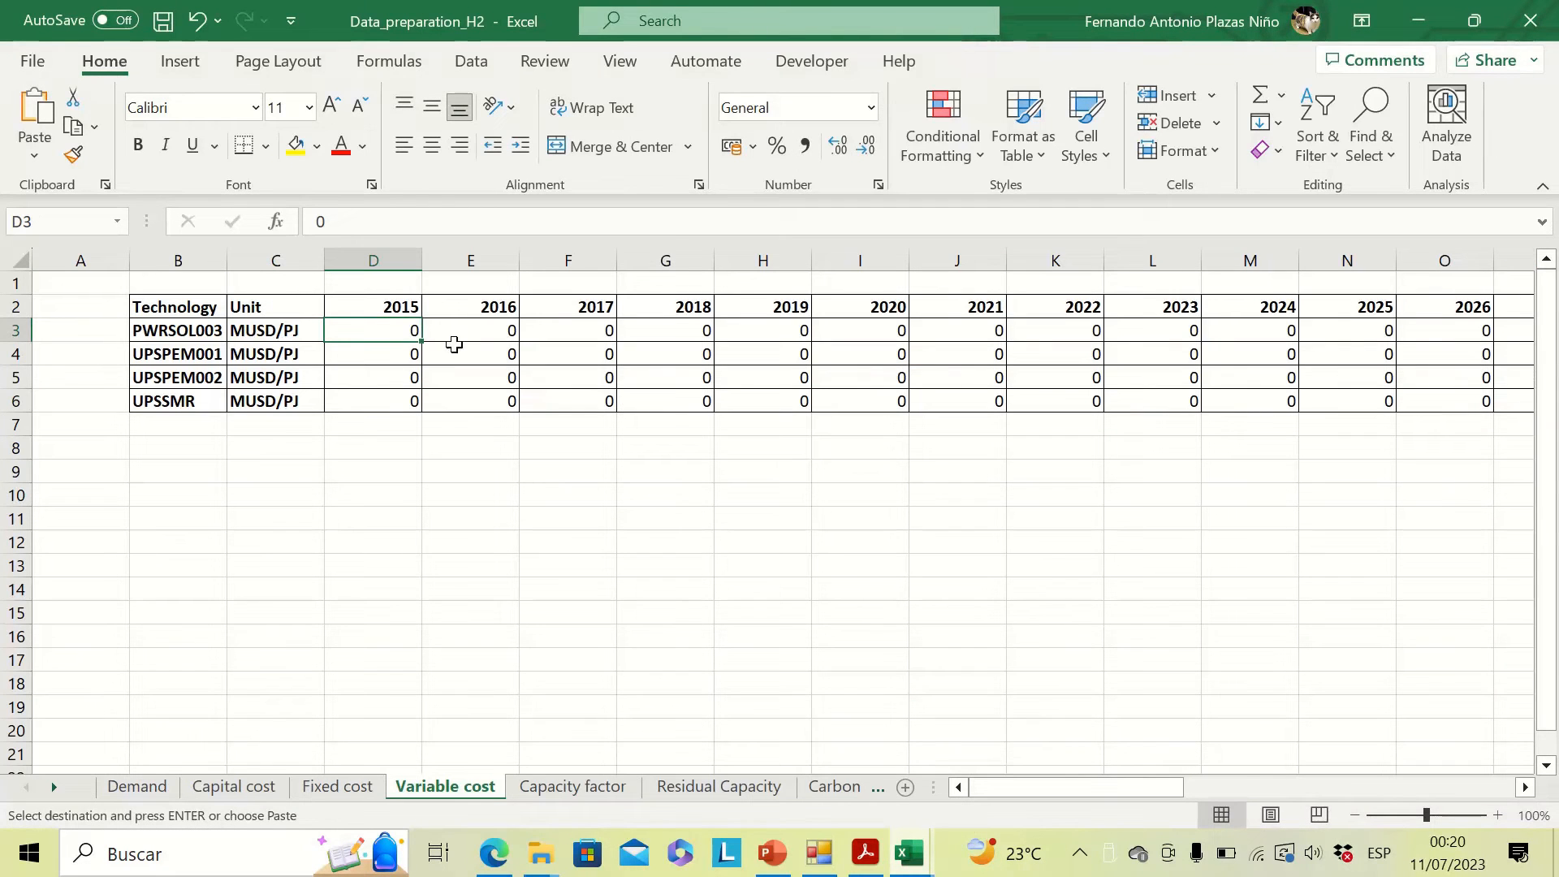
pyautogui.hotkey('ctrl', 'shift', 'Down')
pyautogui.hotkey('ctrl', 'shift', 'Right')
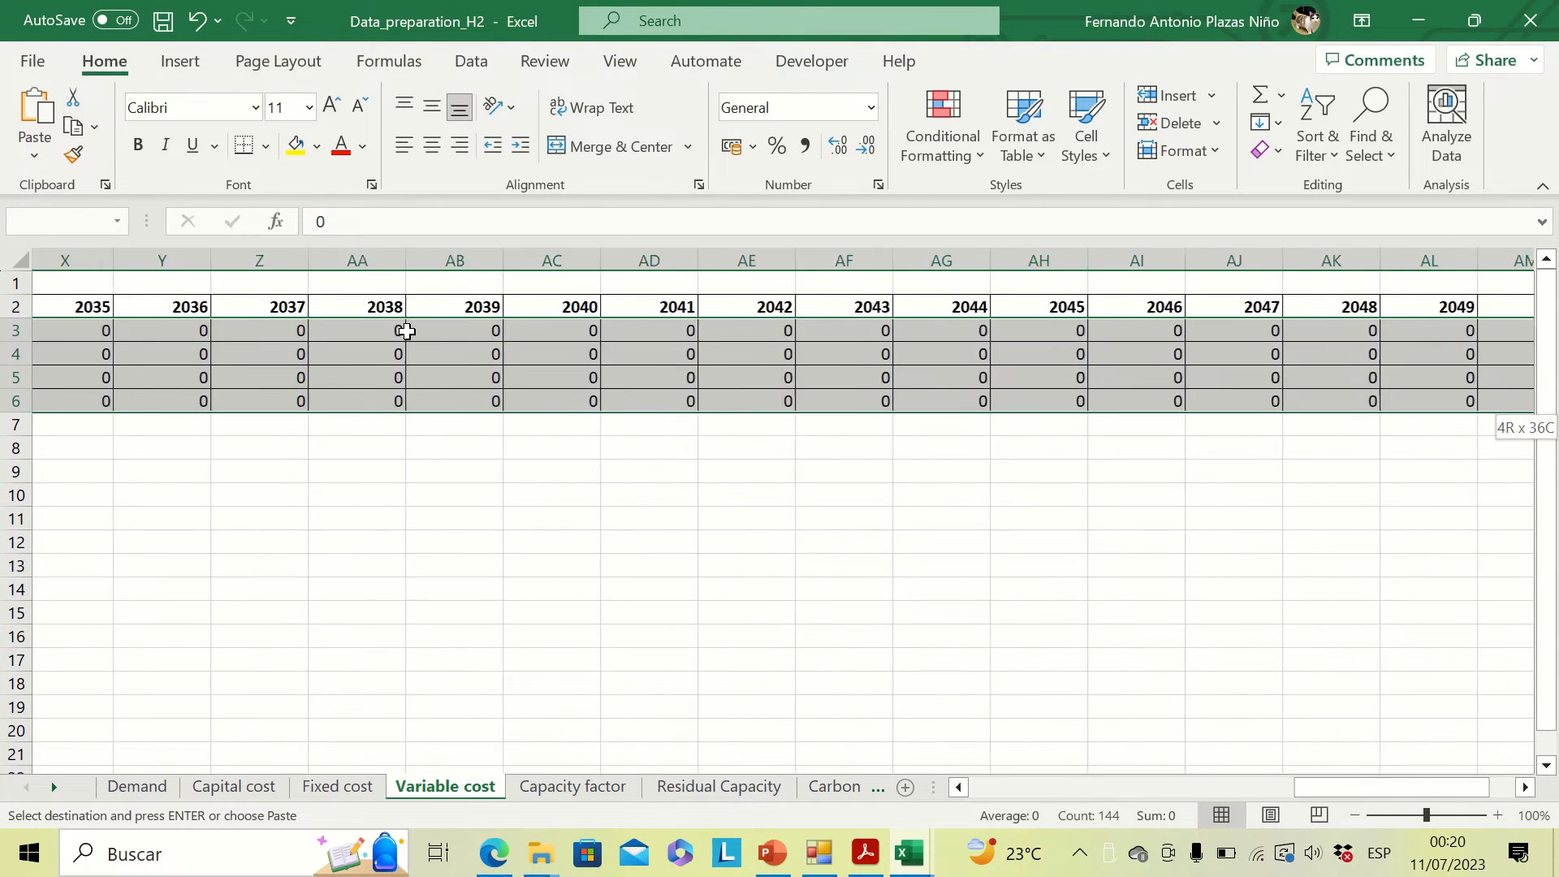
pyautogui.hotkey('ctrl', 'c')
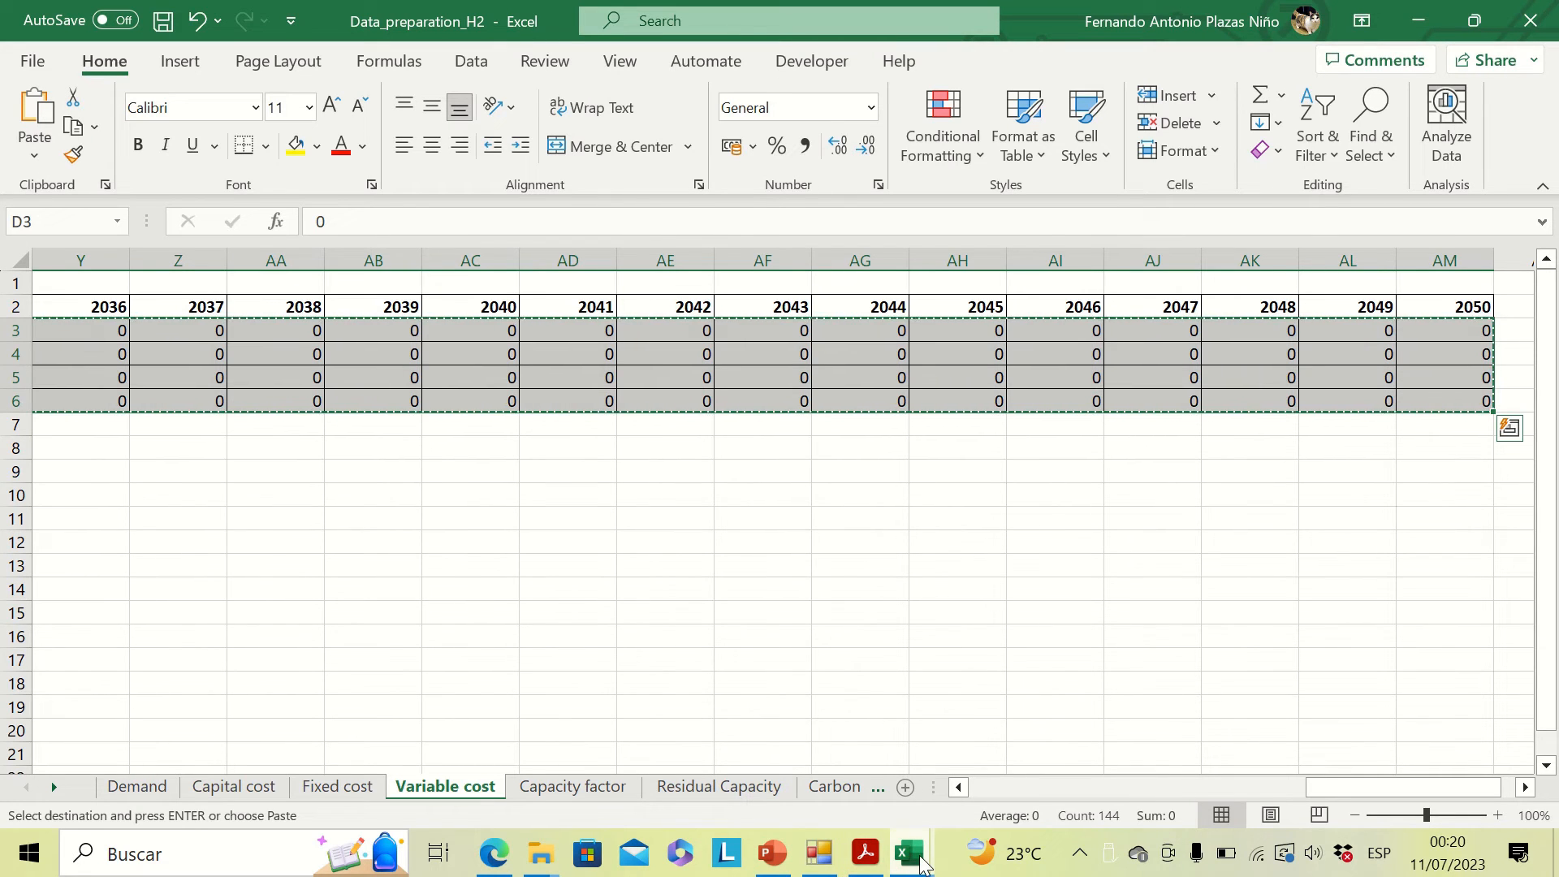
# Paste the copied variable costs as values into the four VariableCost rows of Baseline_case, starting at year 2015.
pyautogui.moveTo(906, 859)
pyautogui.click(784, 747)
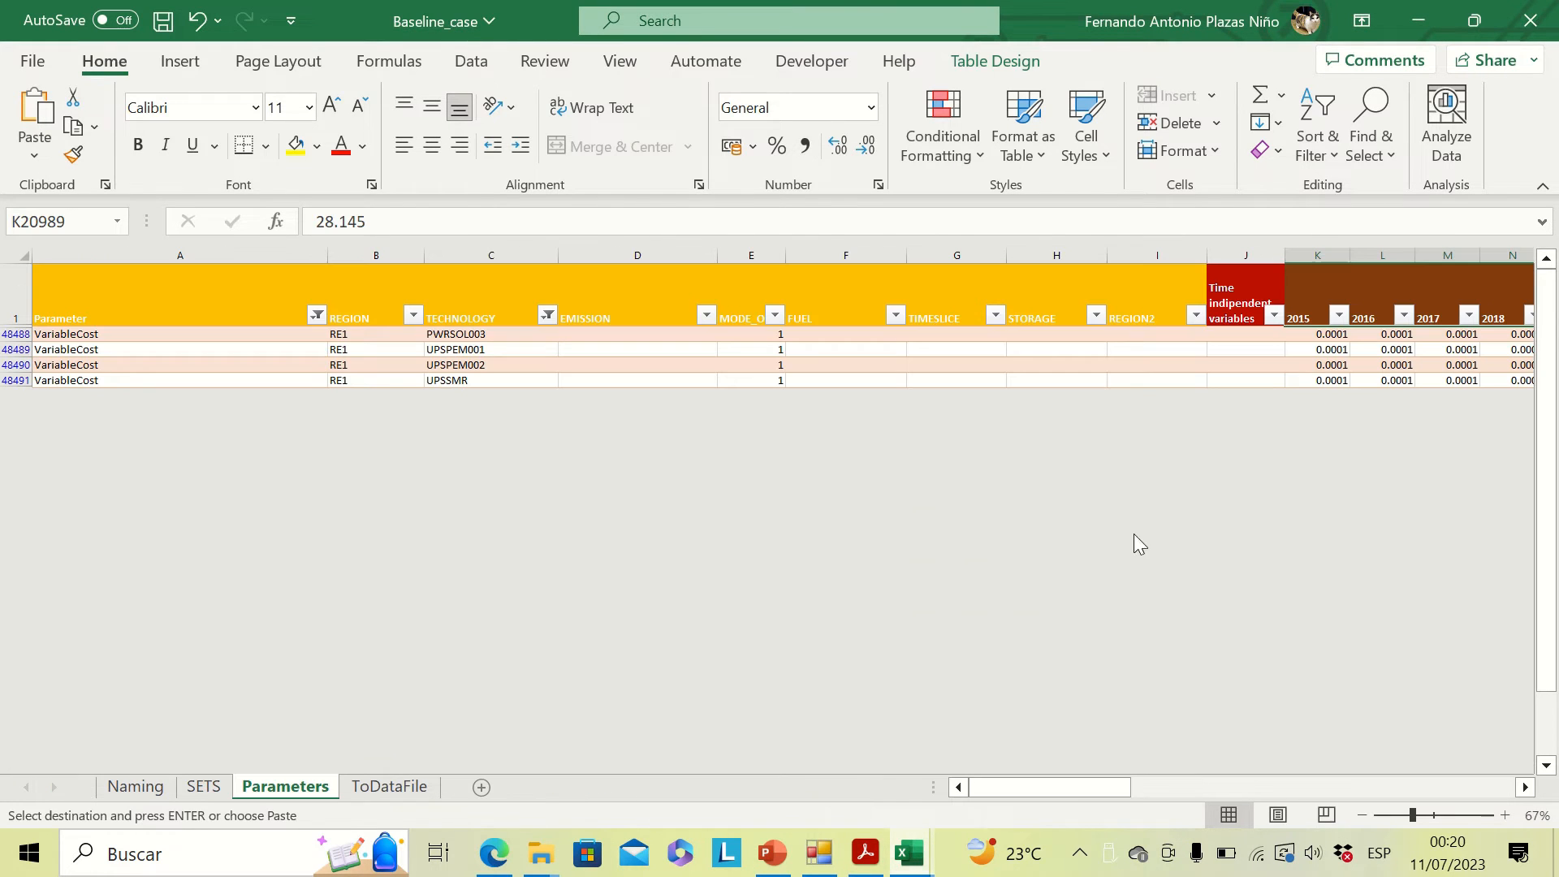
pyautogui.click(1335, 336)
pyautogui.rightClick(1334, 335)
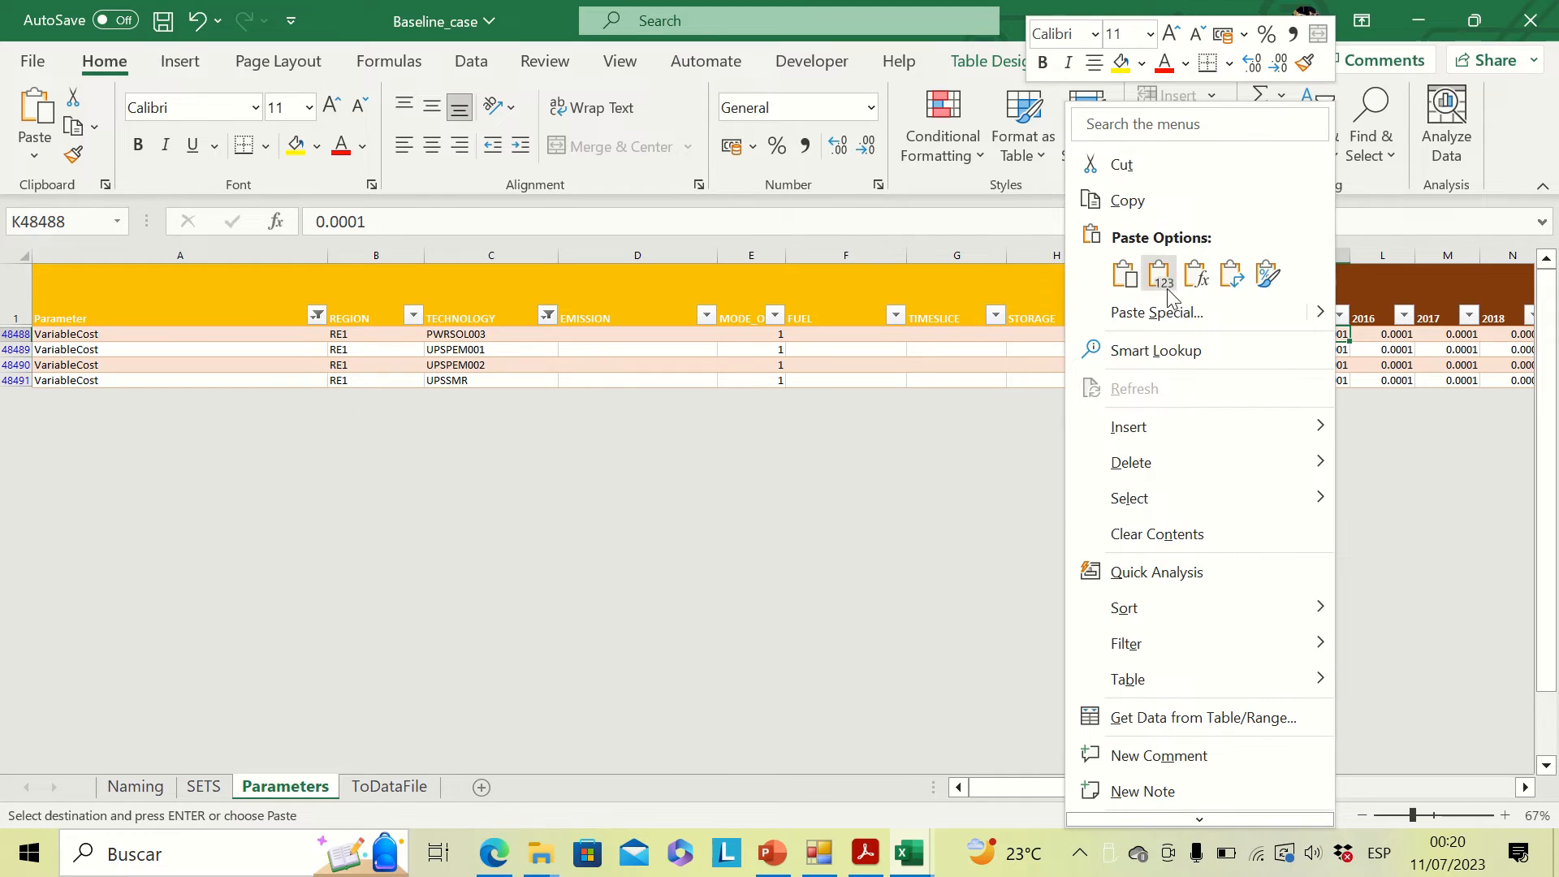
pyautogui.click(1167, 280)
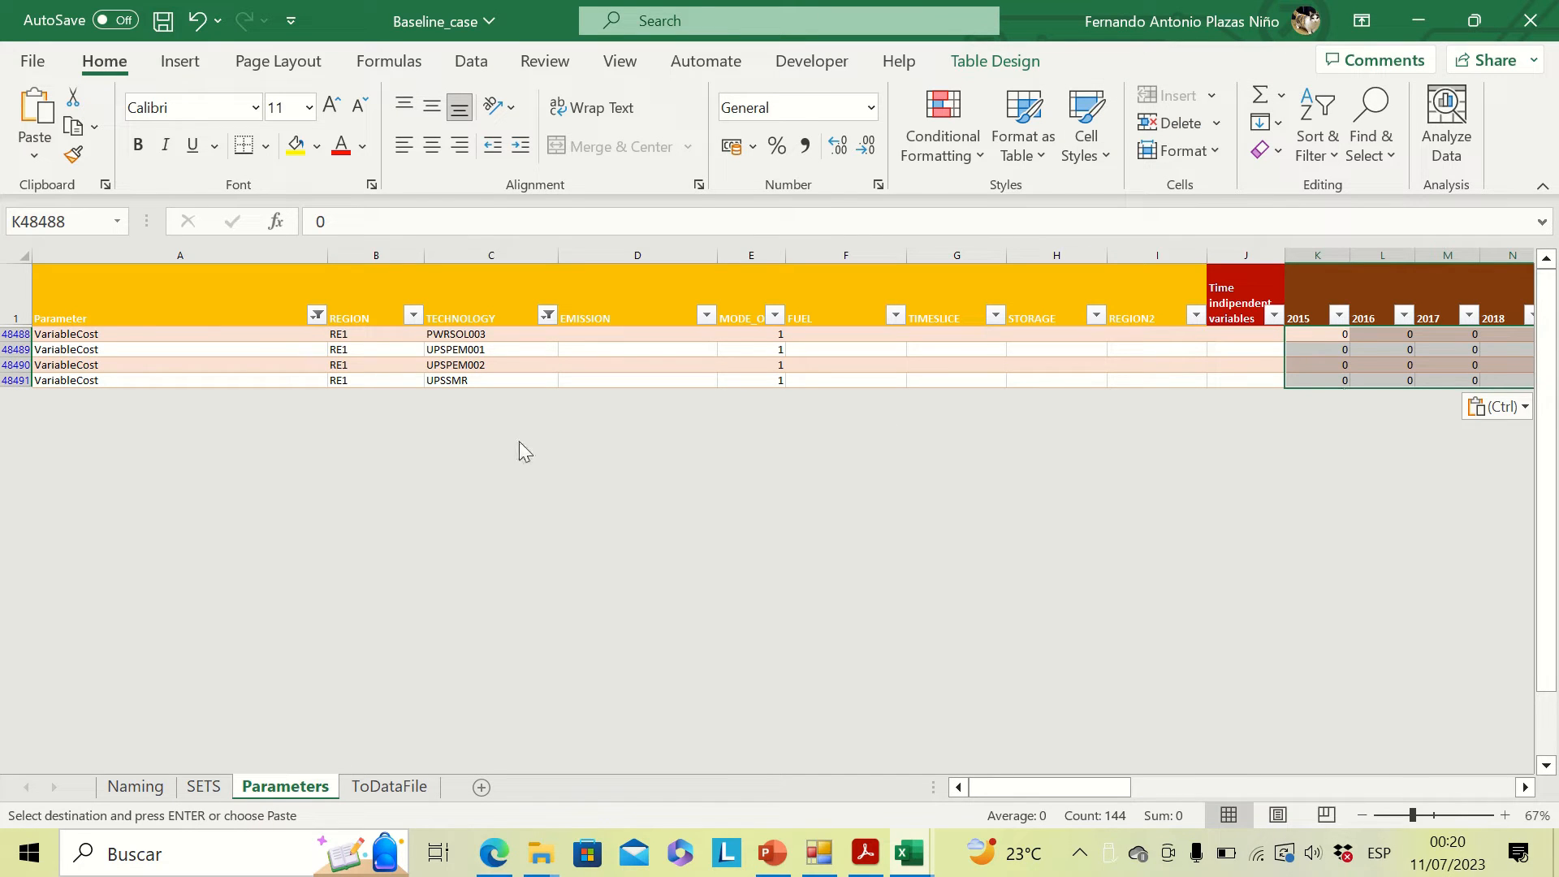
# Switch to the PDF guide and read the CapacityToActivityUnit parameter instructions.
pyautogui.moveTo(493, 853)
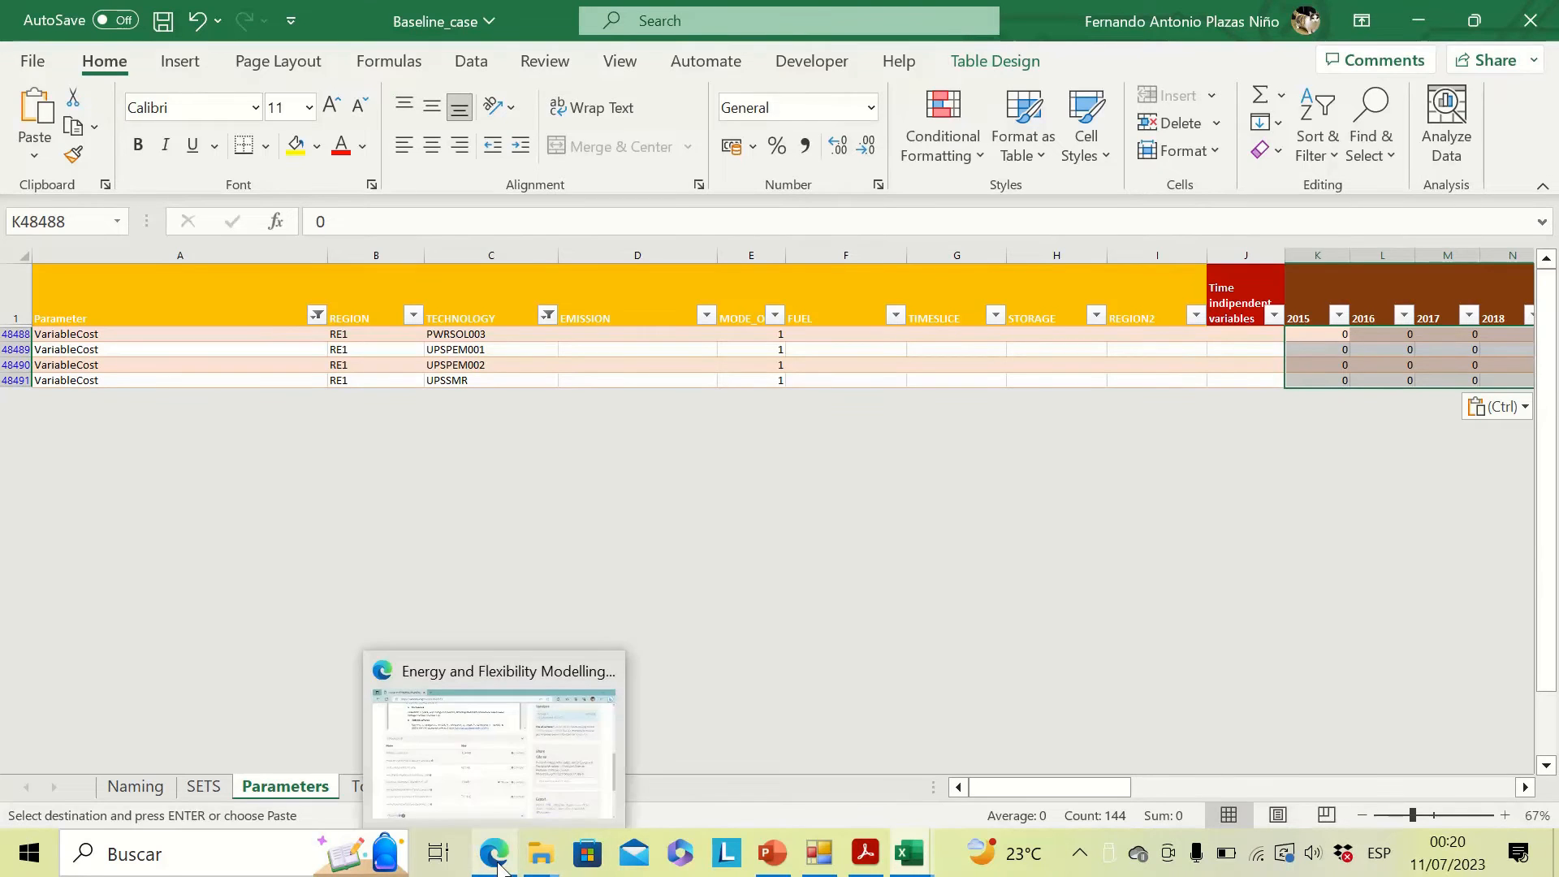
pyautogui.click(466, 749)
pyautogui.moveTo(866, 852)
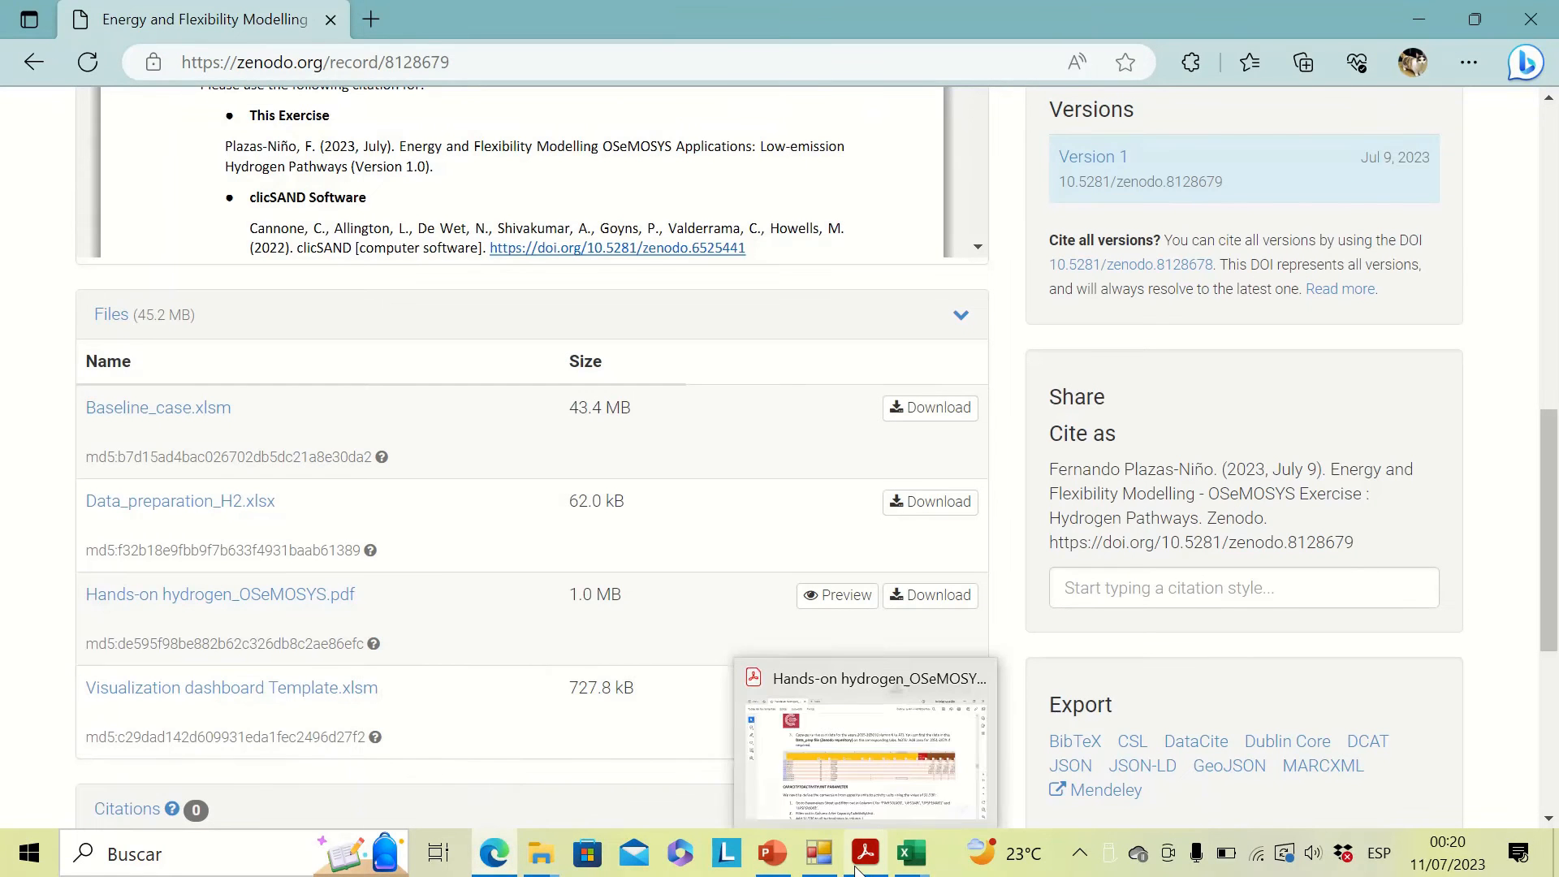
pyautogui.click(845, 752)
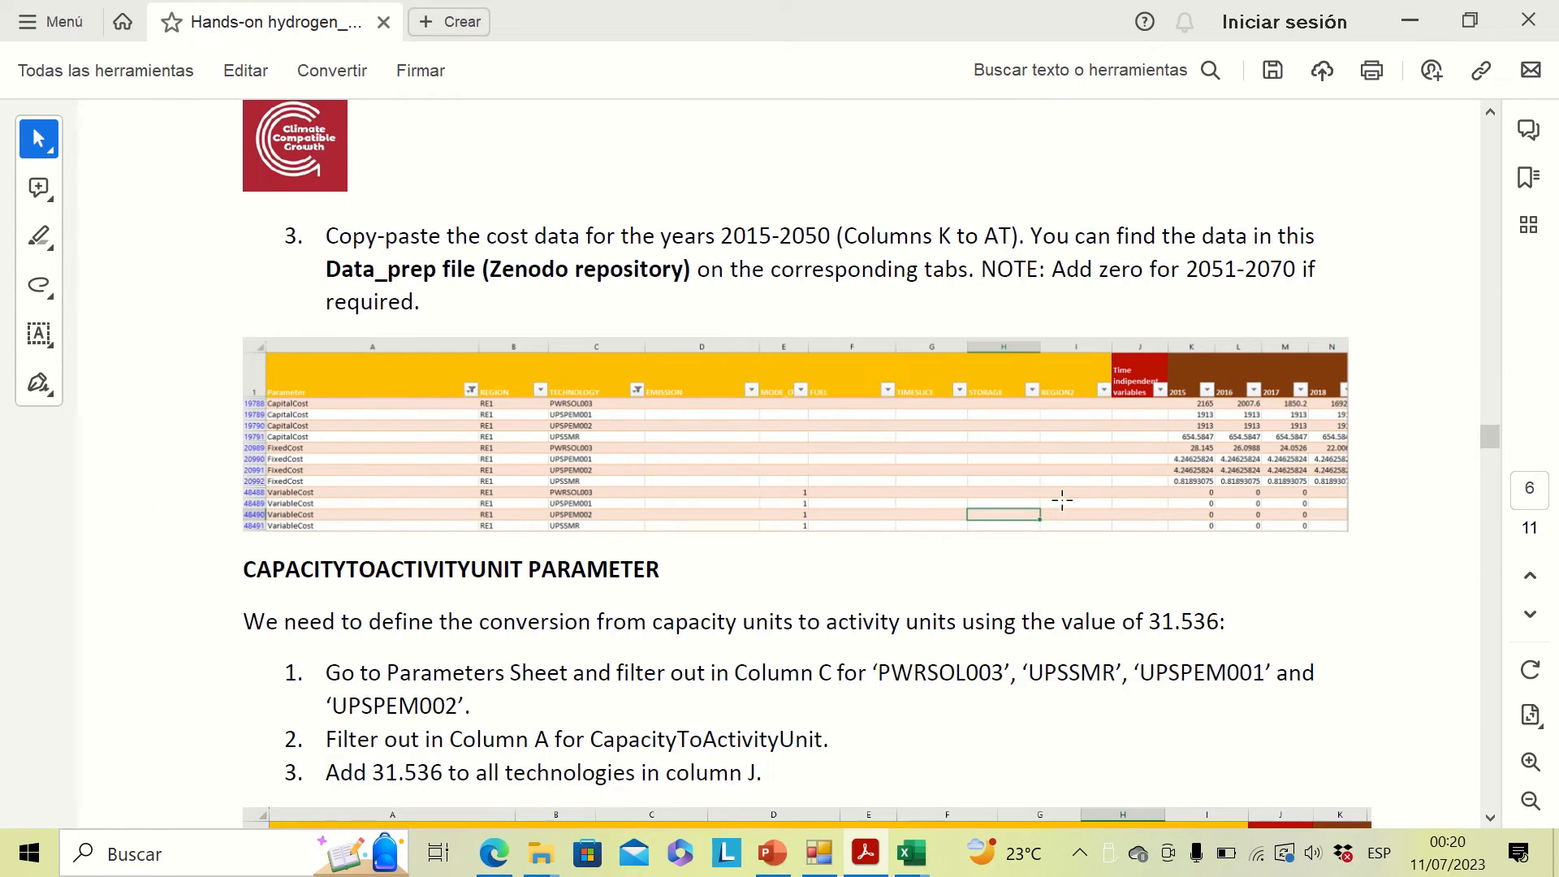
pyautogui.click(1492, 819)
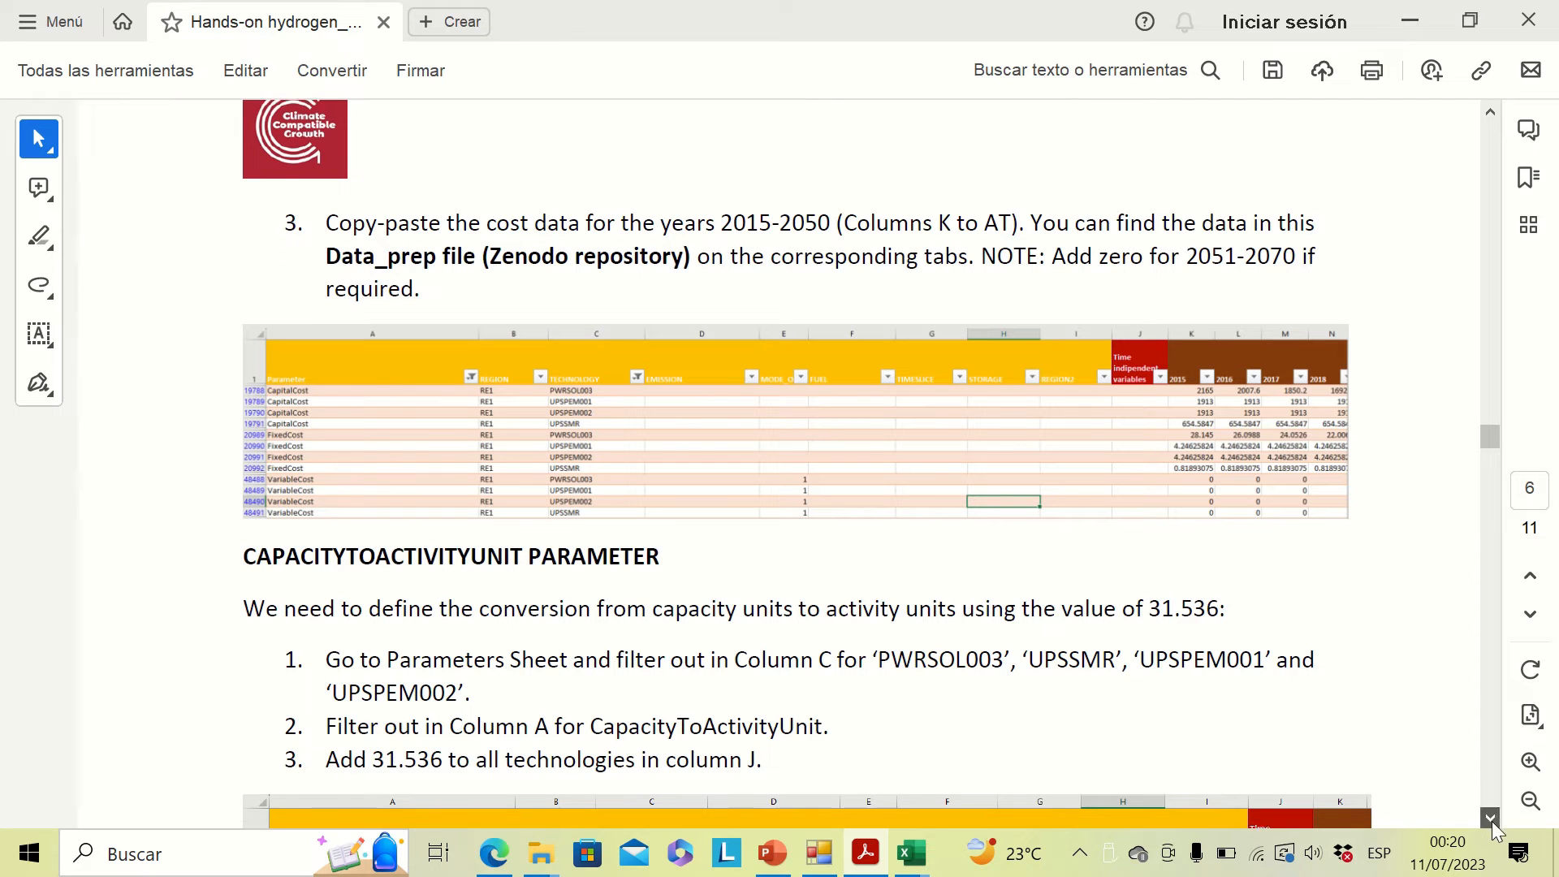
pyautogui.moveTo(1493, 821); pyautogui.dragTo(1492, 820)
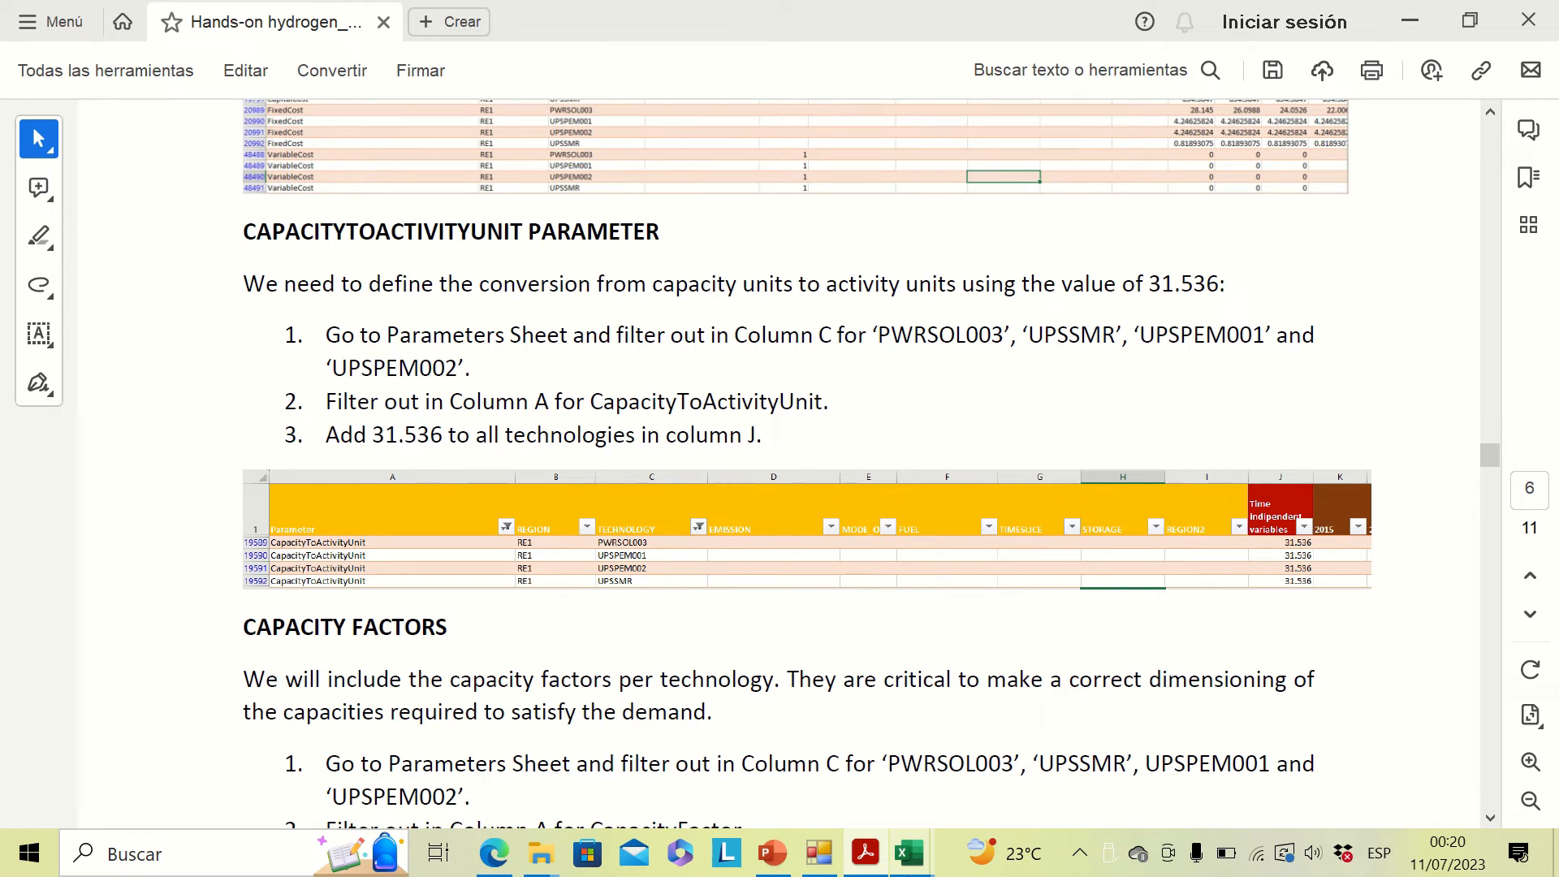
# Return to Baseline_case and change the Parameter column filter from VariableCost to CapacityToActivityUnit only.
pyautogui.moveTo(911, 853)
pyautogui.click(776, 723)
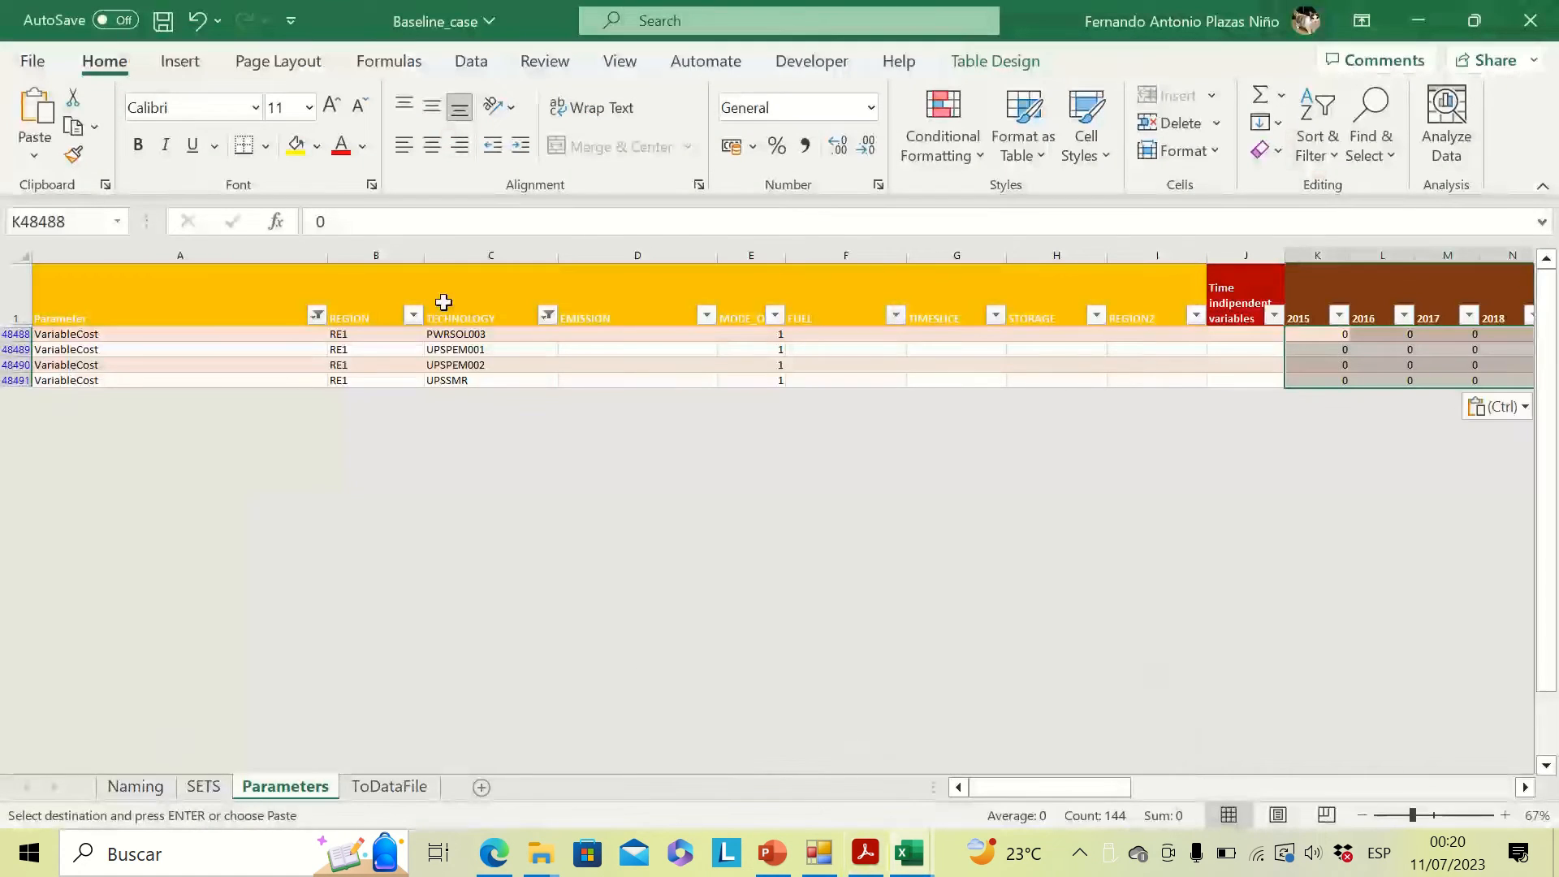
pyautogui.click(316, 315)
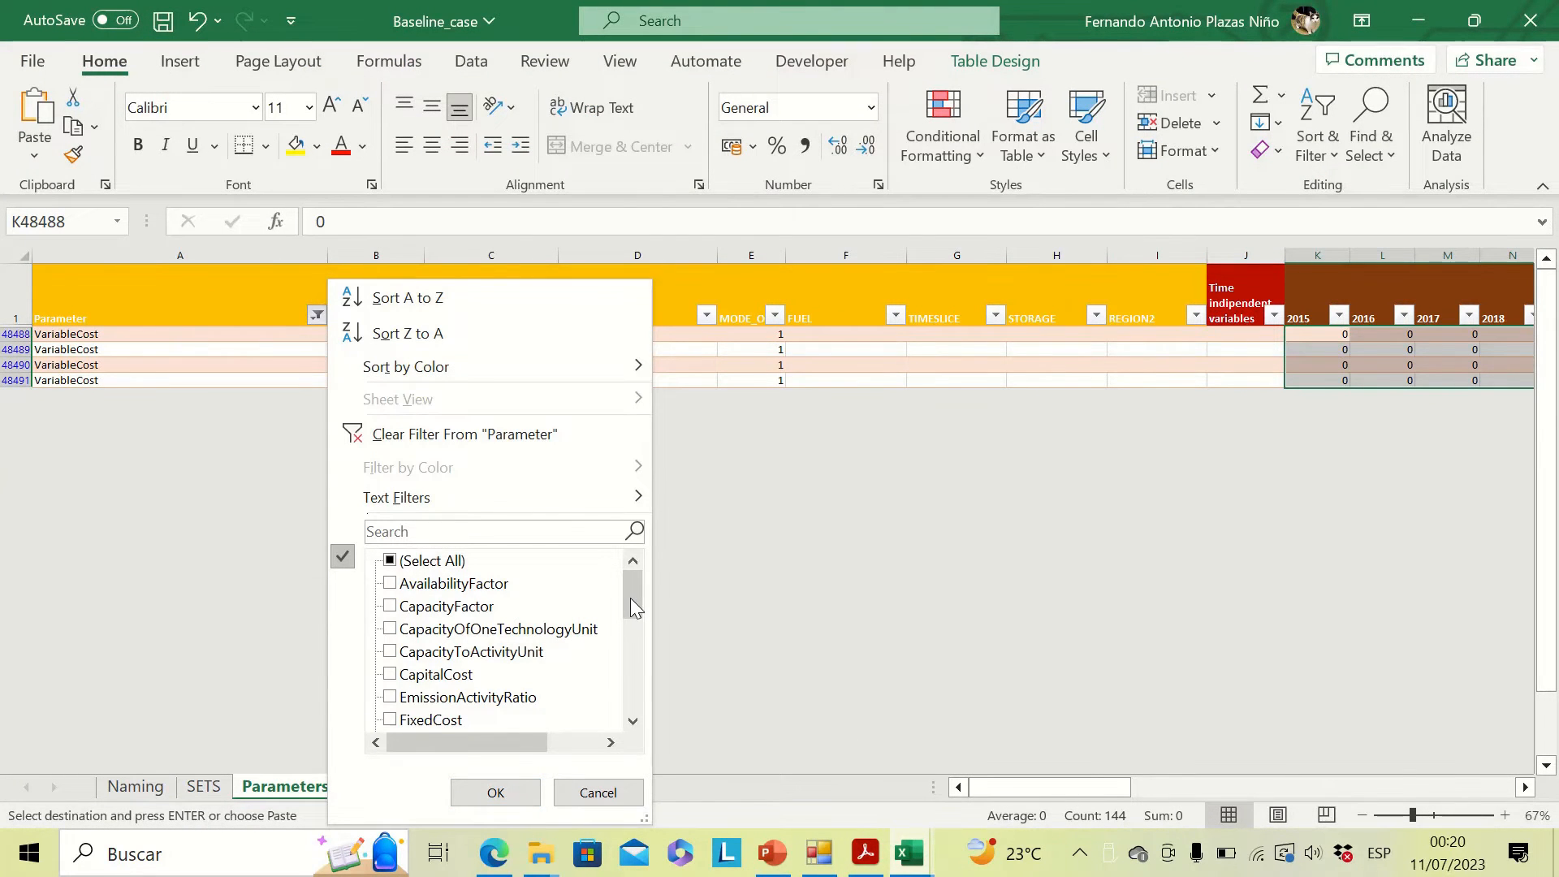
pyautogui.moveTo(630, 600)
pyautogui.mouseDown()
pyautogui.moveTo(630, 622)
pyautogui.moveTo(630, 578)
pyautogui.mouseUp()
pyautogui.click(390, 652)
pyautogui.moveTo(627, 602); pyautogui.dragTo(631, 762)
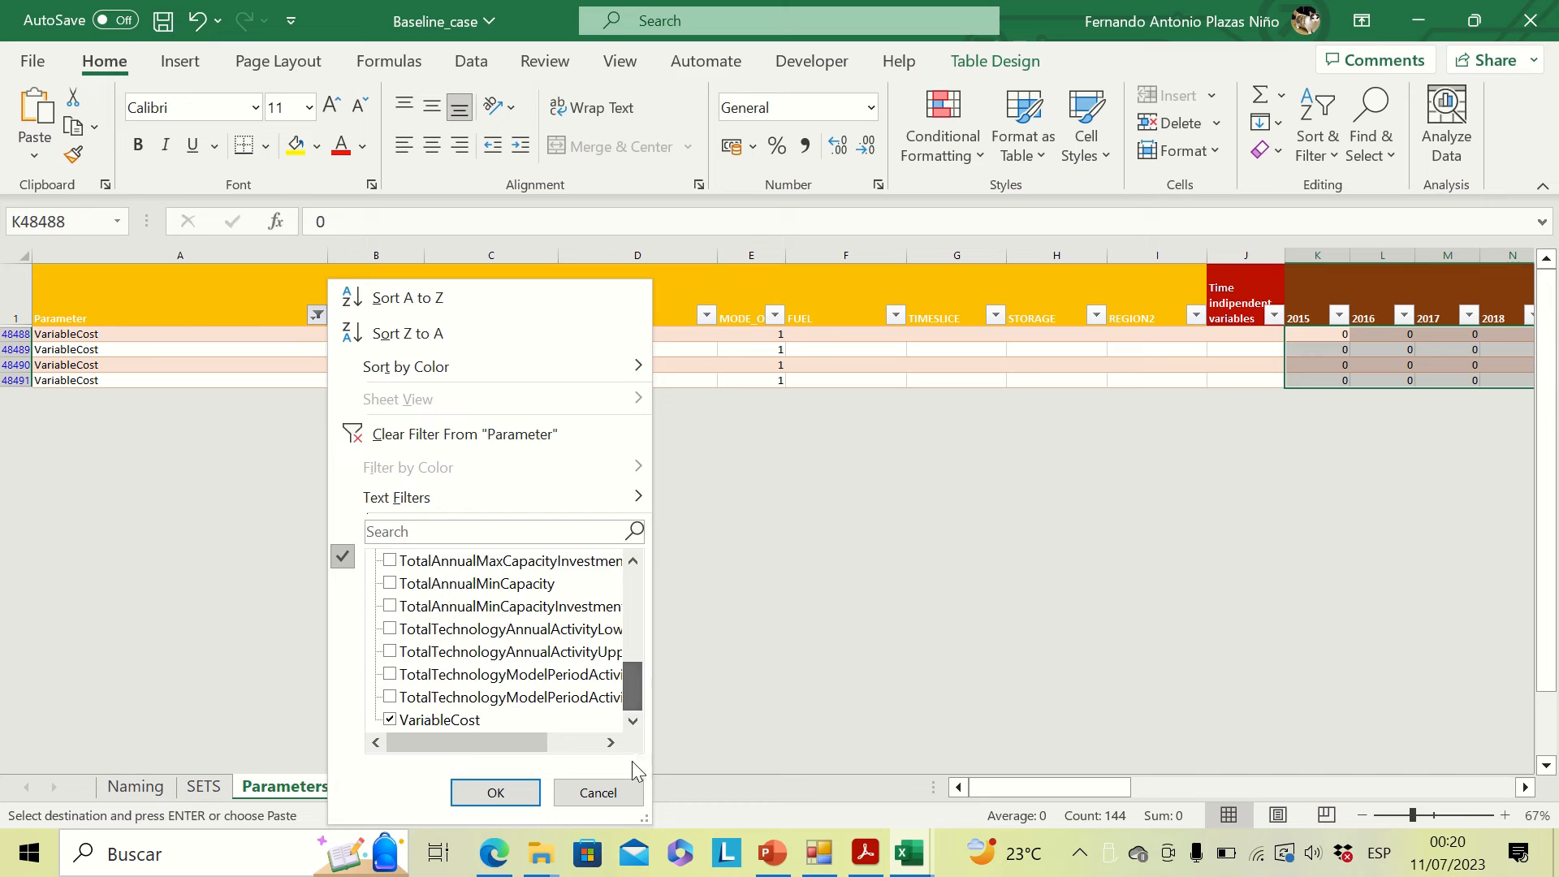
pyautogui.click(392, 719)
pyautogui.click(492, 791)
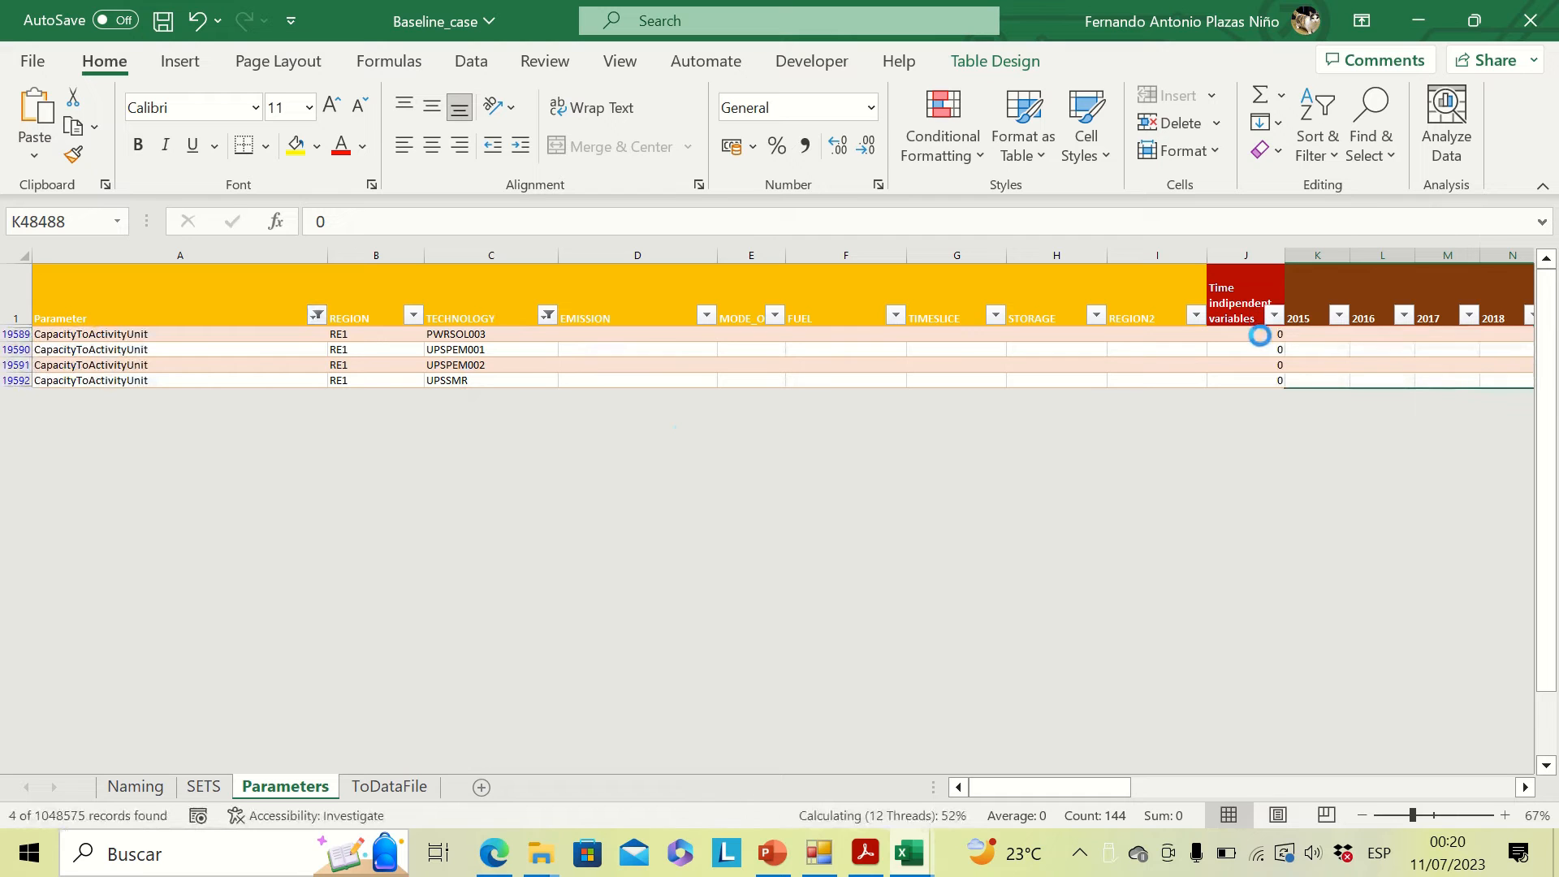
# Enter 31.536 as the time-independent CapacityToActivityUnit value for PWRSOL003 and fill it down to the other three technologies.
pyautogui.click(1260, 335)
pyautogui.write('3')
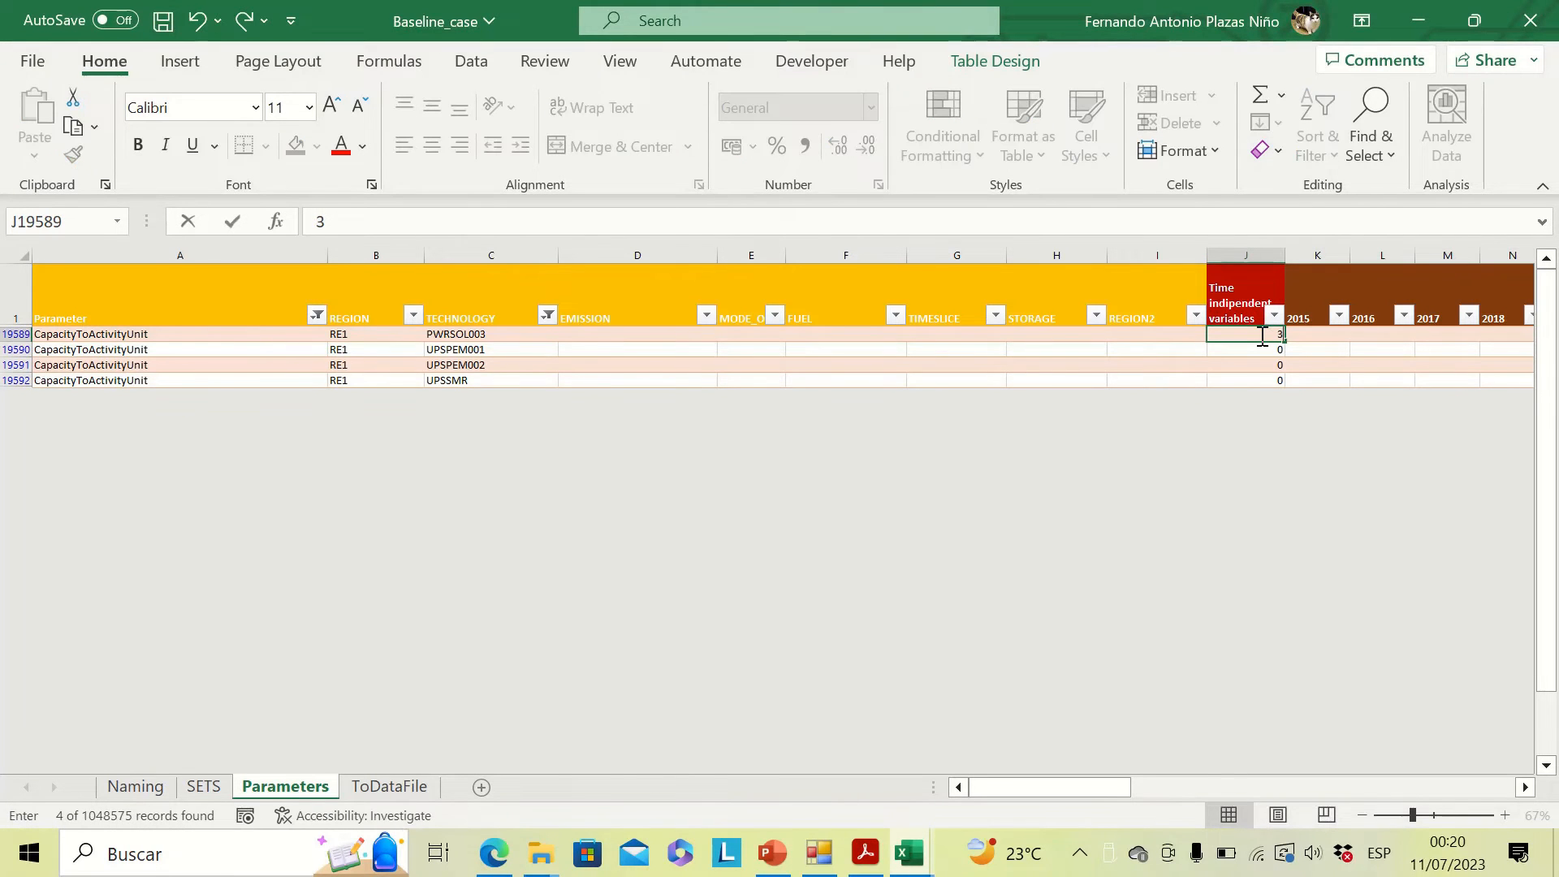
pyautogui.write('1.536')
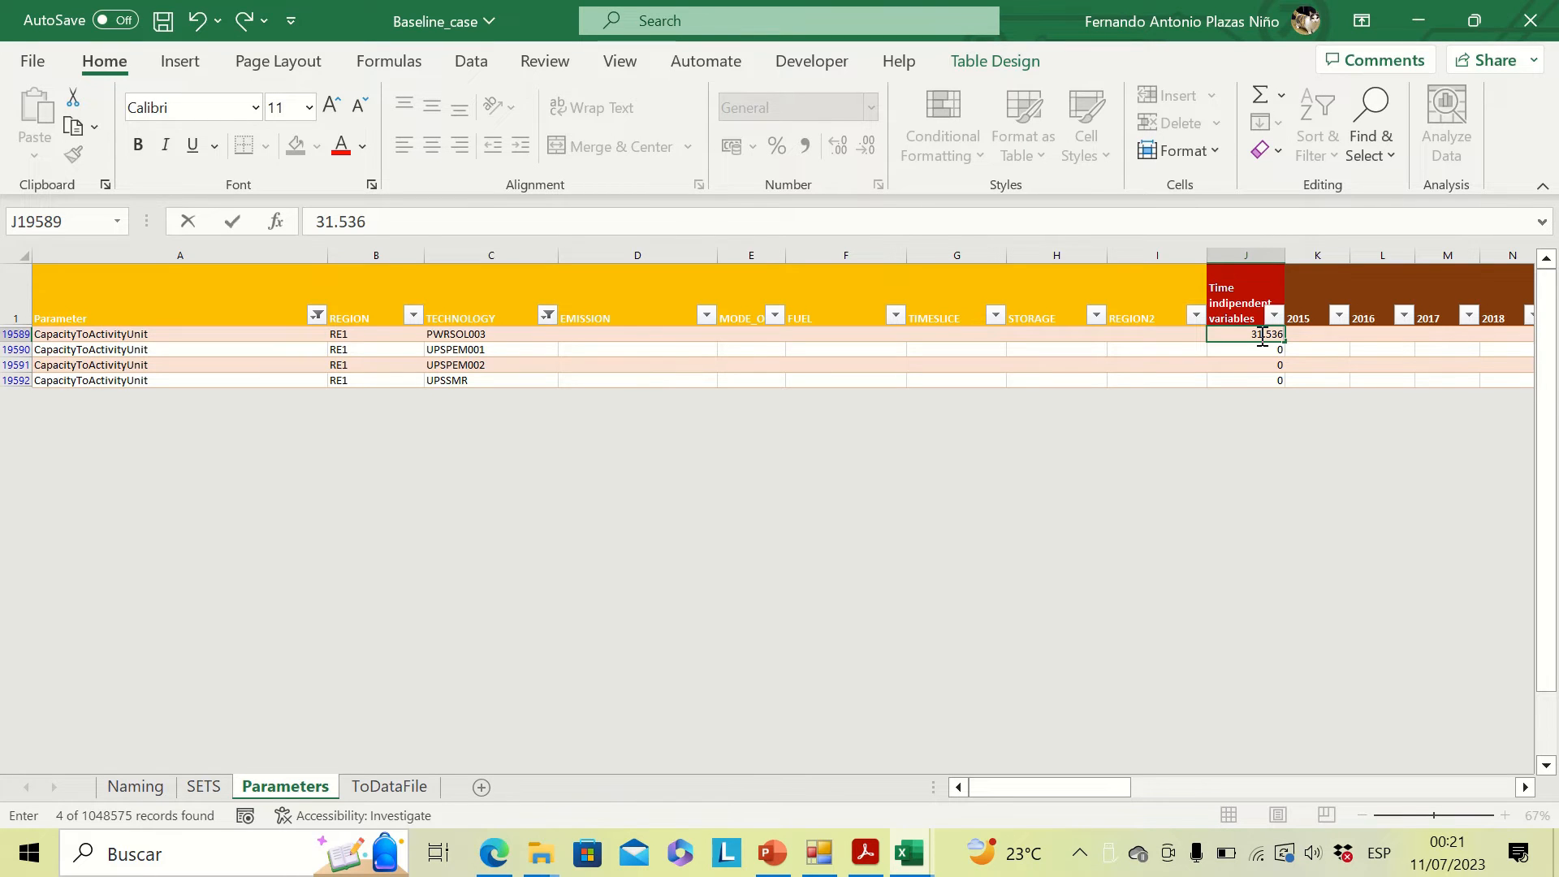
pyautogui.press('Return')
pyautogui.click(1261, 334)
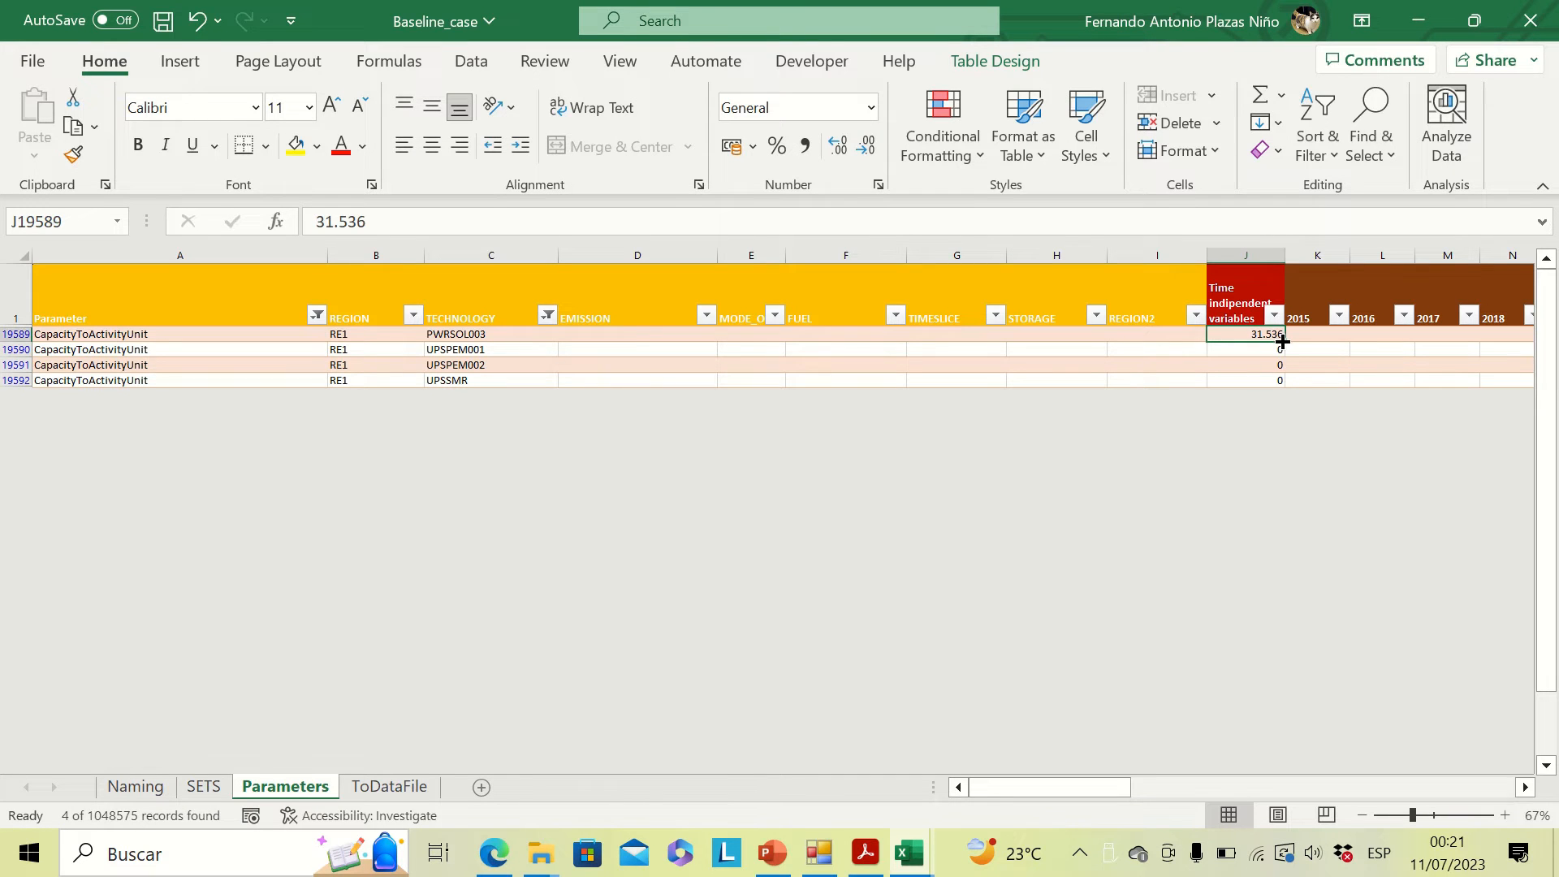
pyautogui.moveTo(1282, 341); pyautogui.dragTo(1280, 382)
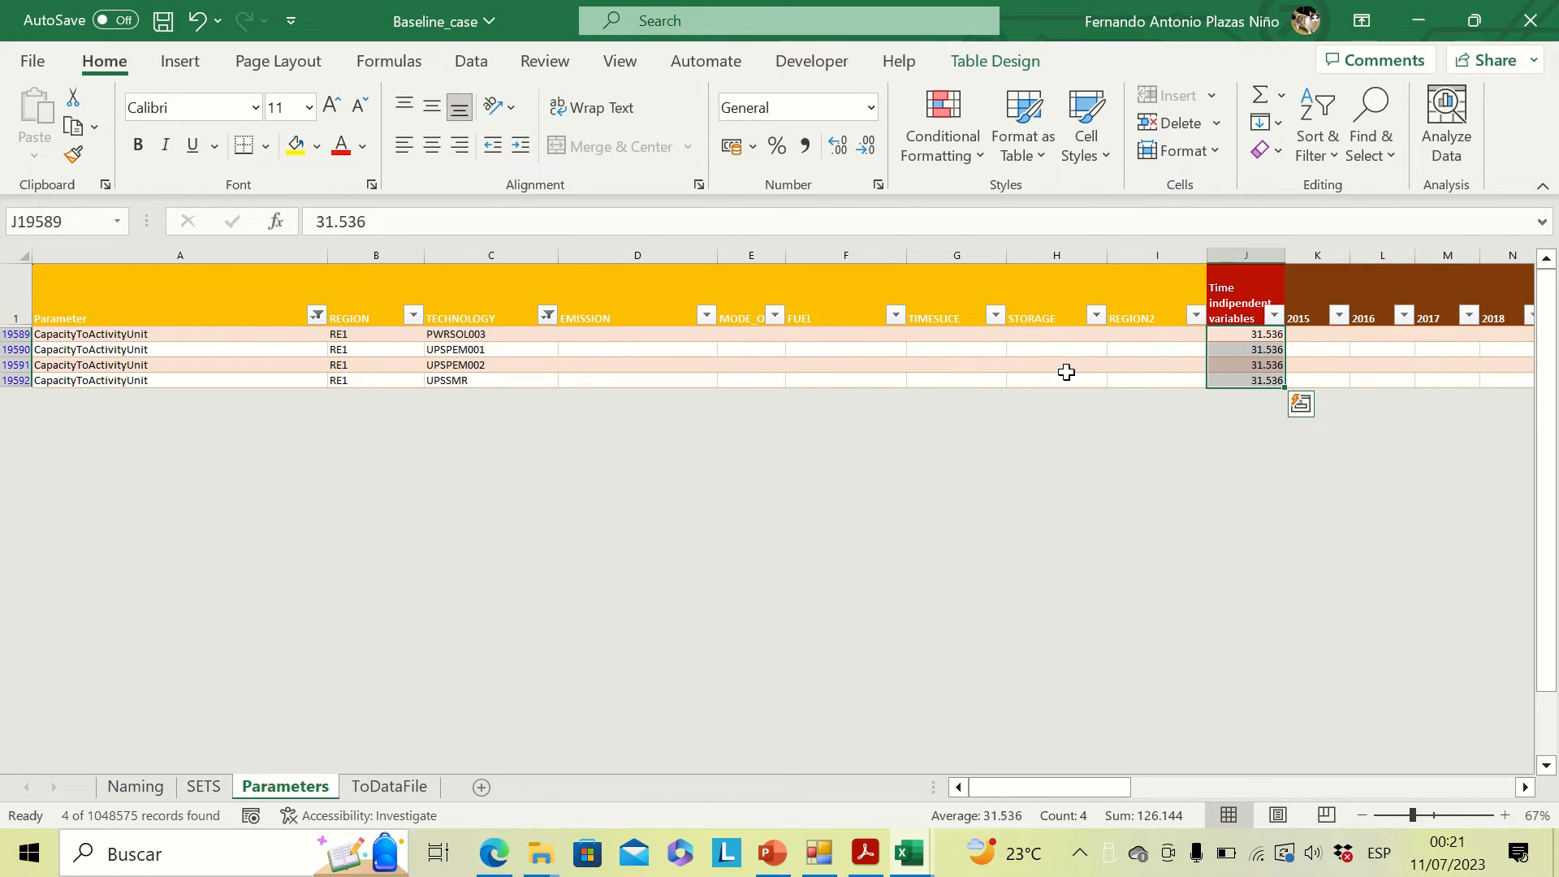
pyautogui.click(1066, 370)
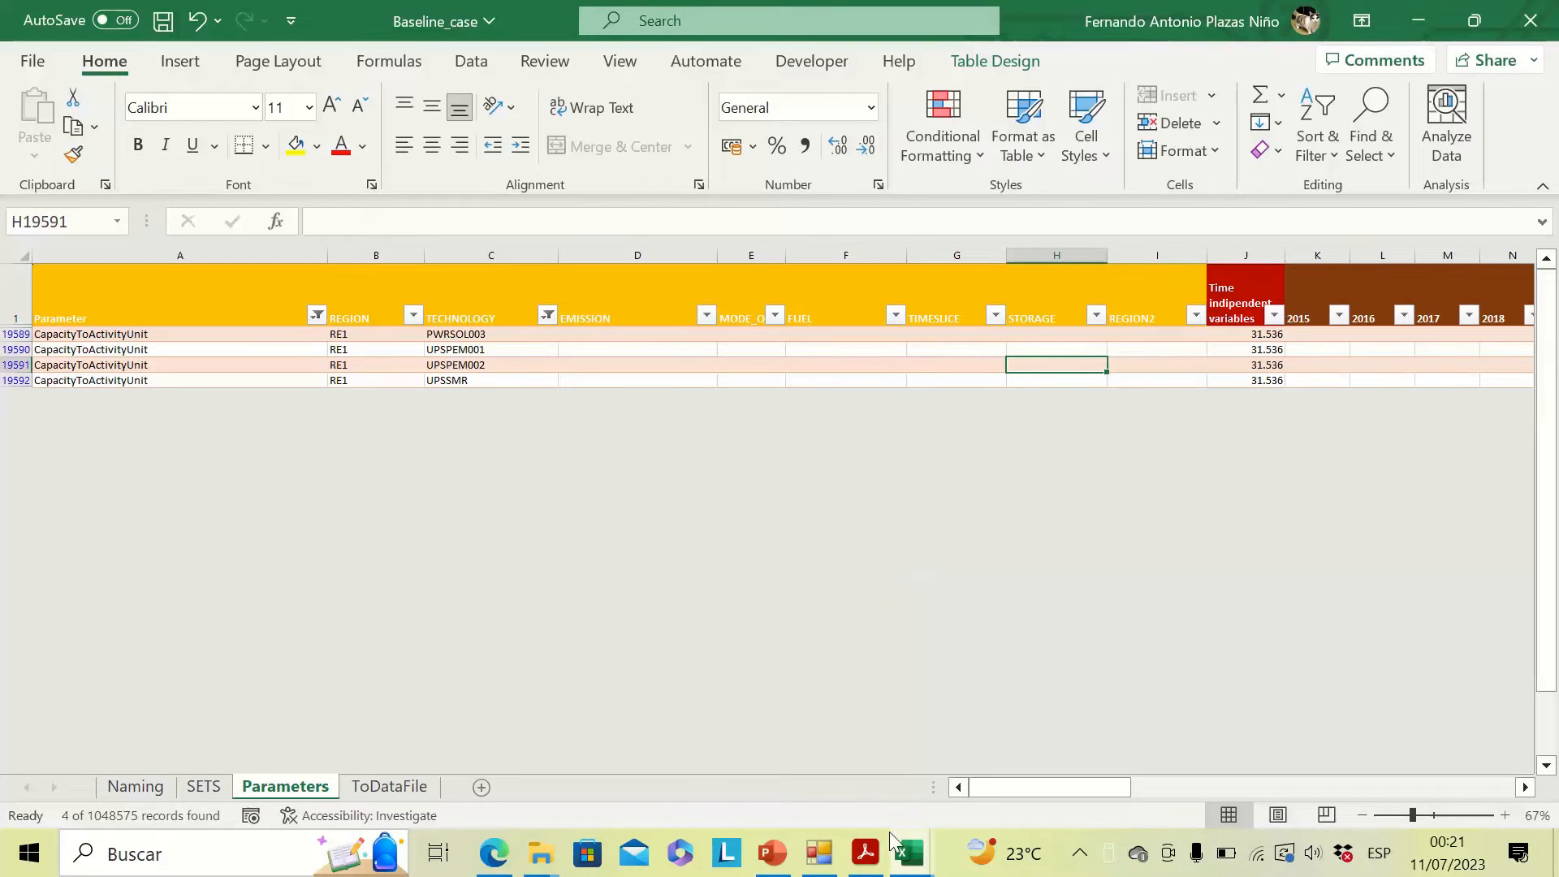
# Read the Capacity Factors instructions and example in the PDF guide.
pyautogui.moveTo(883, 853)
pyautogui.click(827, 739)
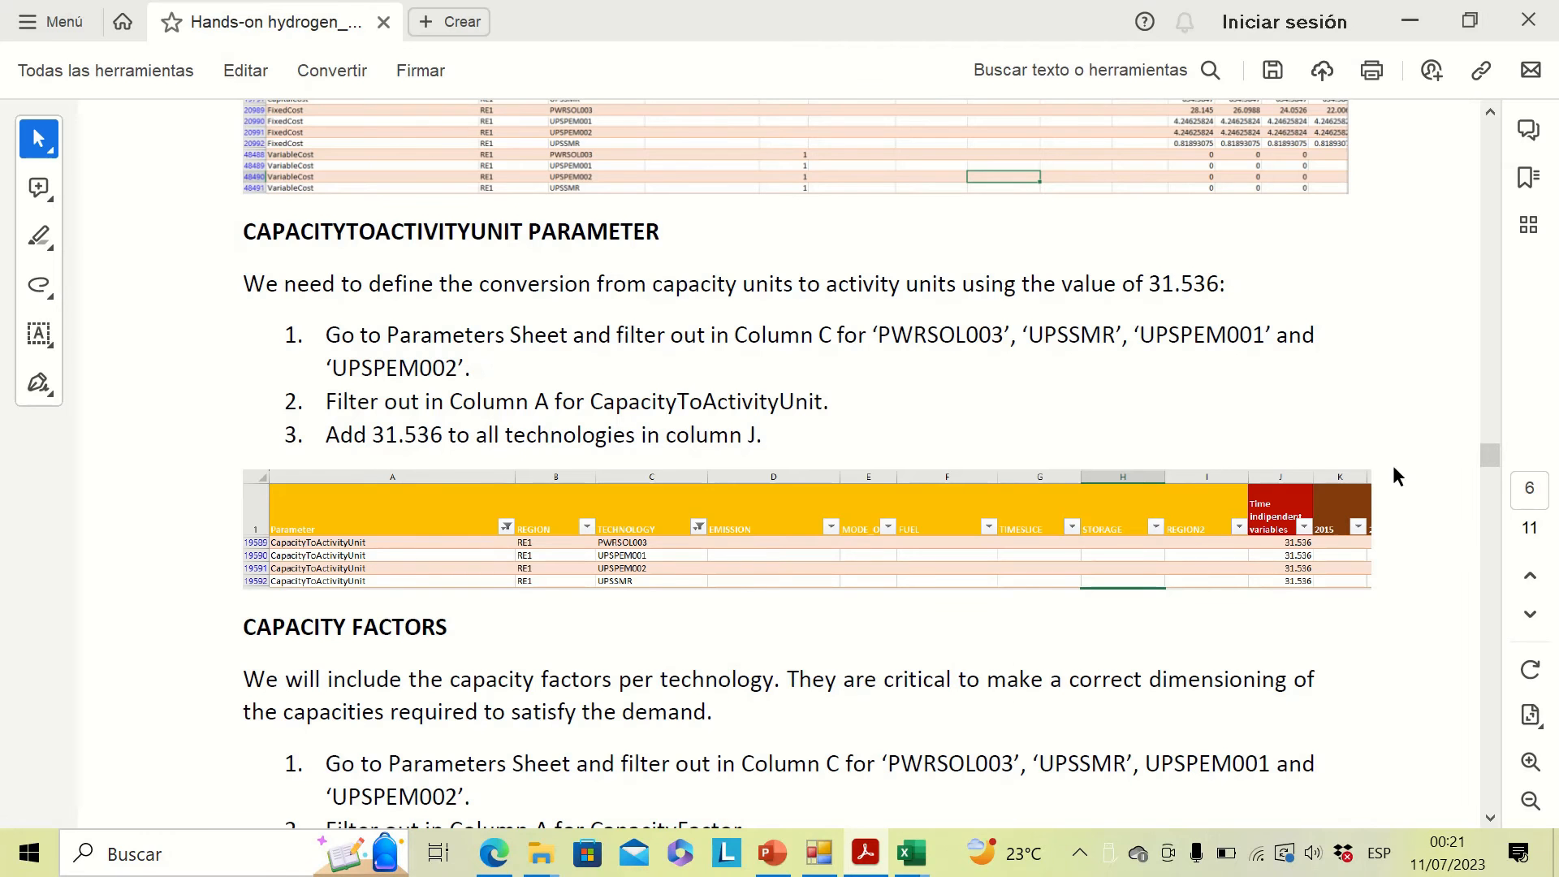
pyautogui.moveTo(1488, 460); pyautogui.dragTo(1490, 489)
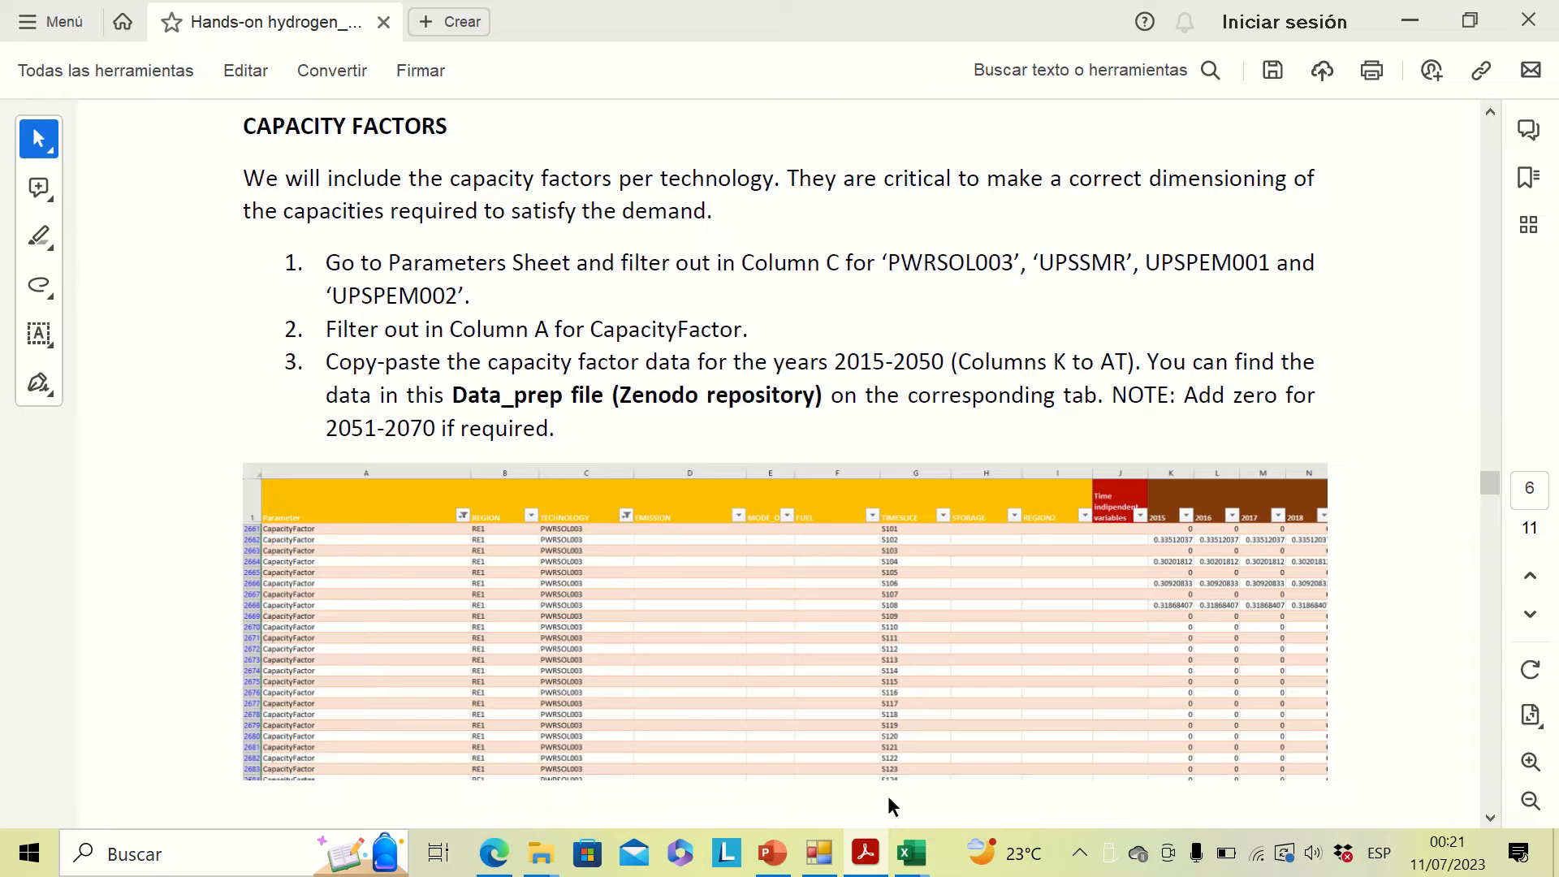
# Return to Baseline_case and change the Parameter column filter from CapacityToActivityUnit to CapacityFactor only.
pyautogui.moveTo(911, 853)
pyautogui.click(799, 752)
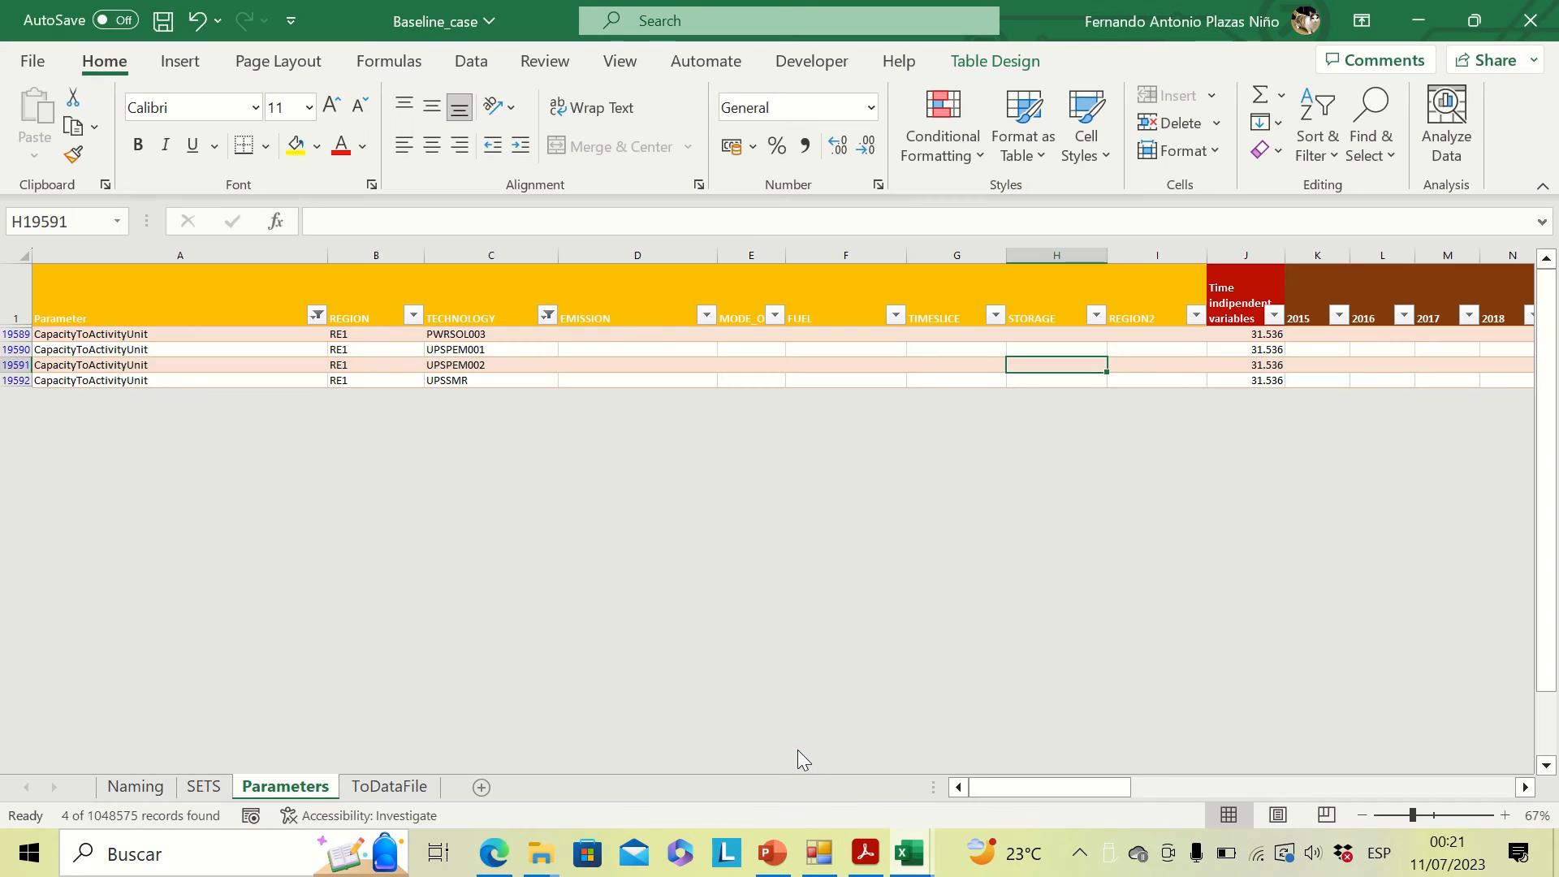
pyautogui.click(317, 315)
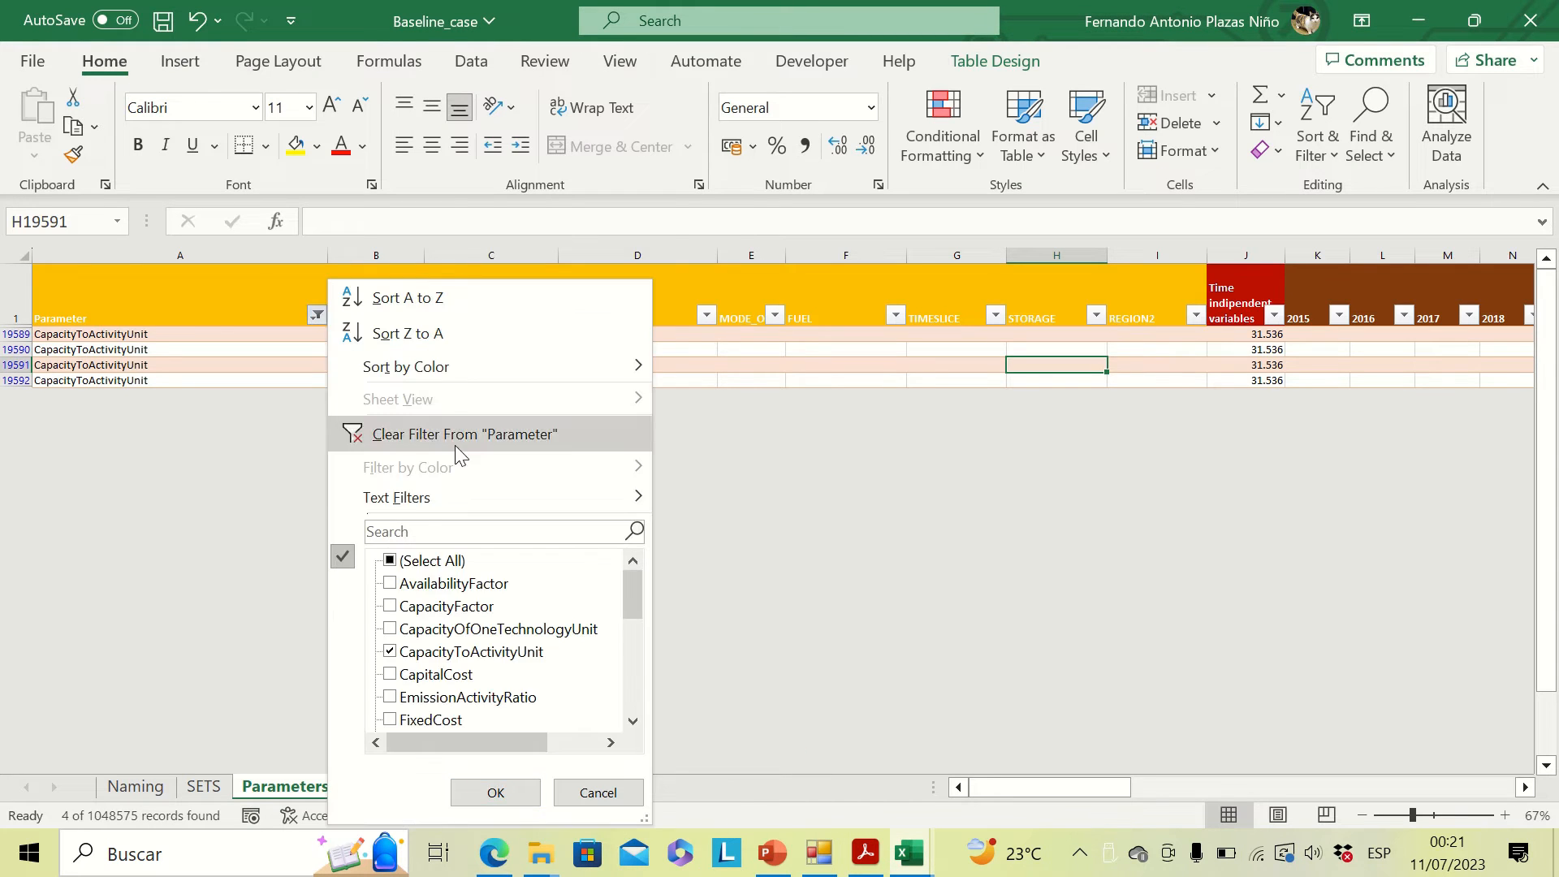
pyautogui.click(391, 653)
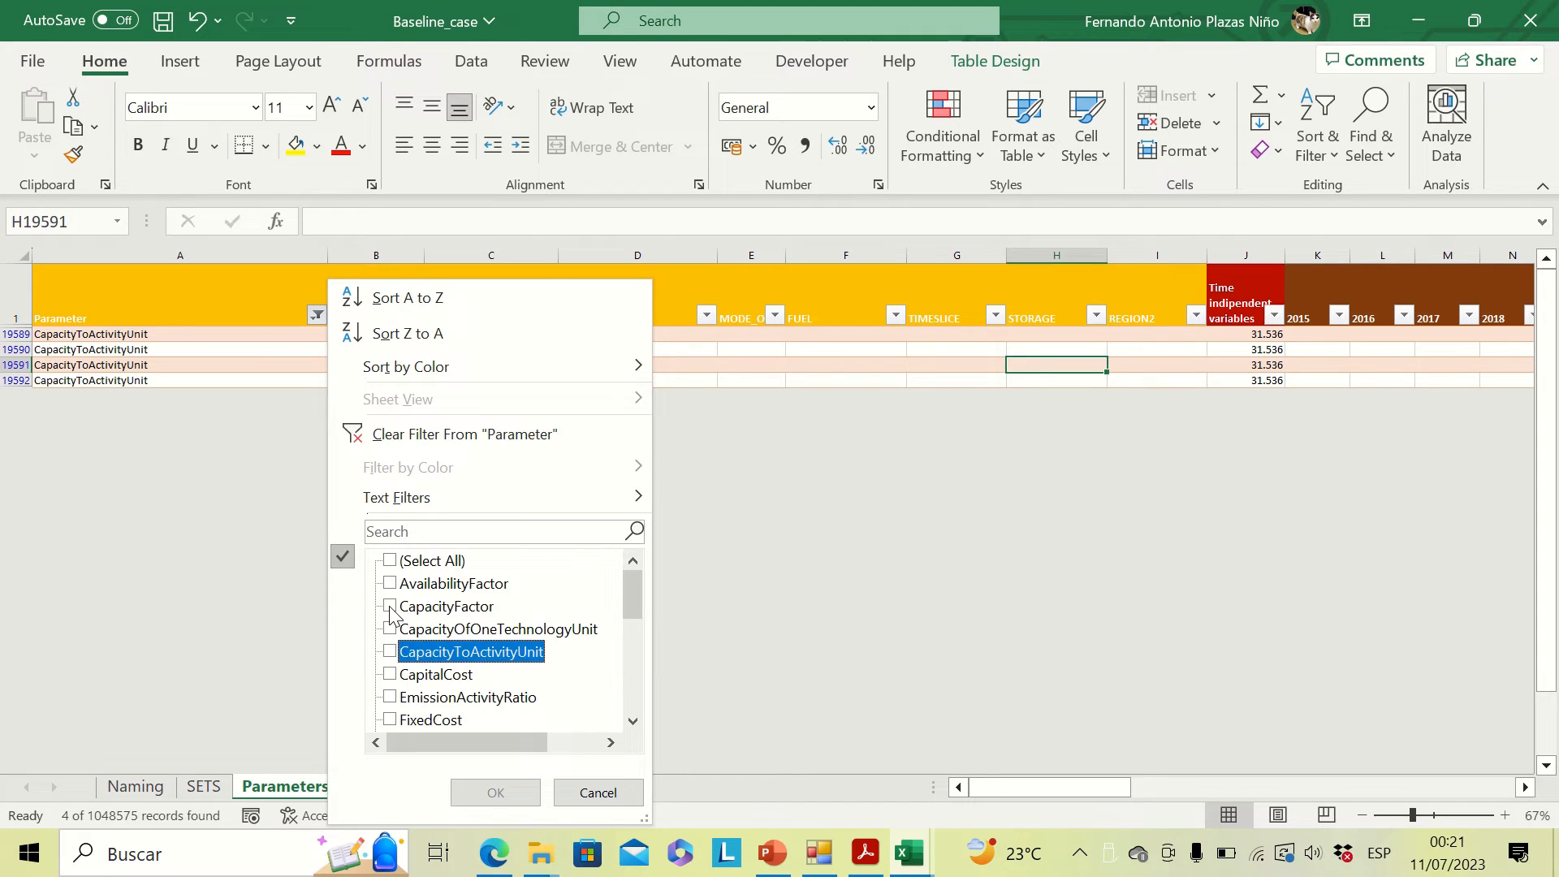
pyautogui.click(390, 607)
pyautogui.click(496, 792)
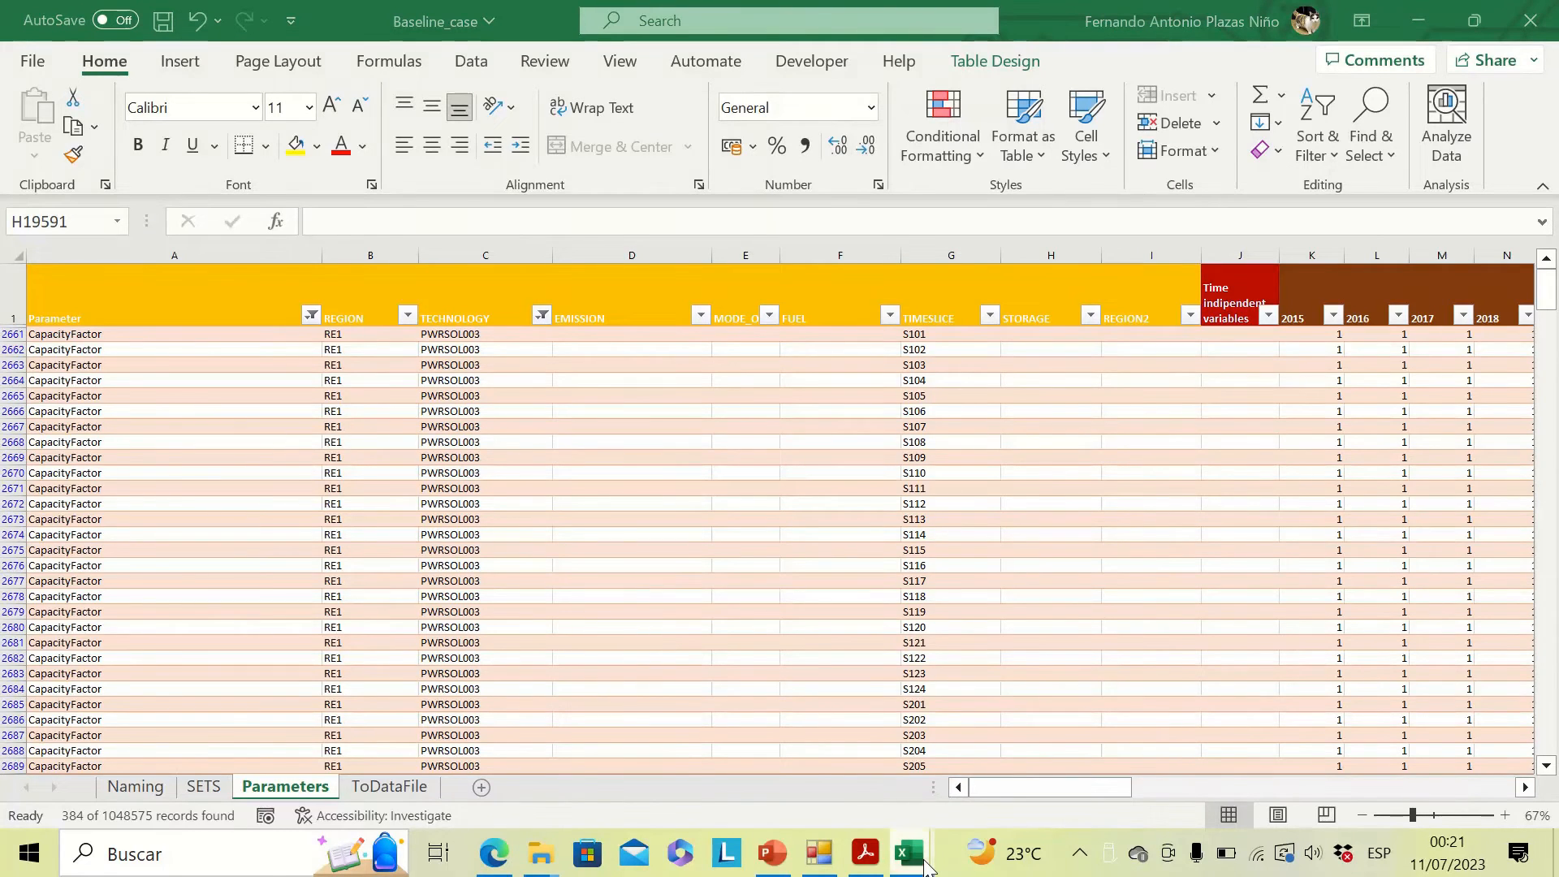
# Copy the 2015–2050 capacity factors for all technologies and timeslices from the Capacity factor sheet of Data_preparation_H2.
pyautogui.moveTo(928, 859)
pyautogui.click(996, 763)
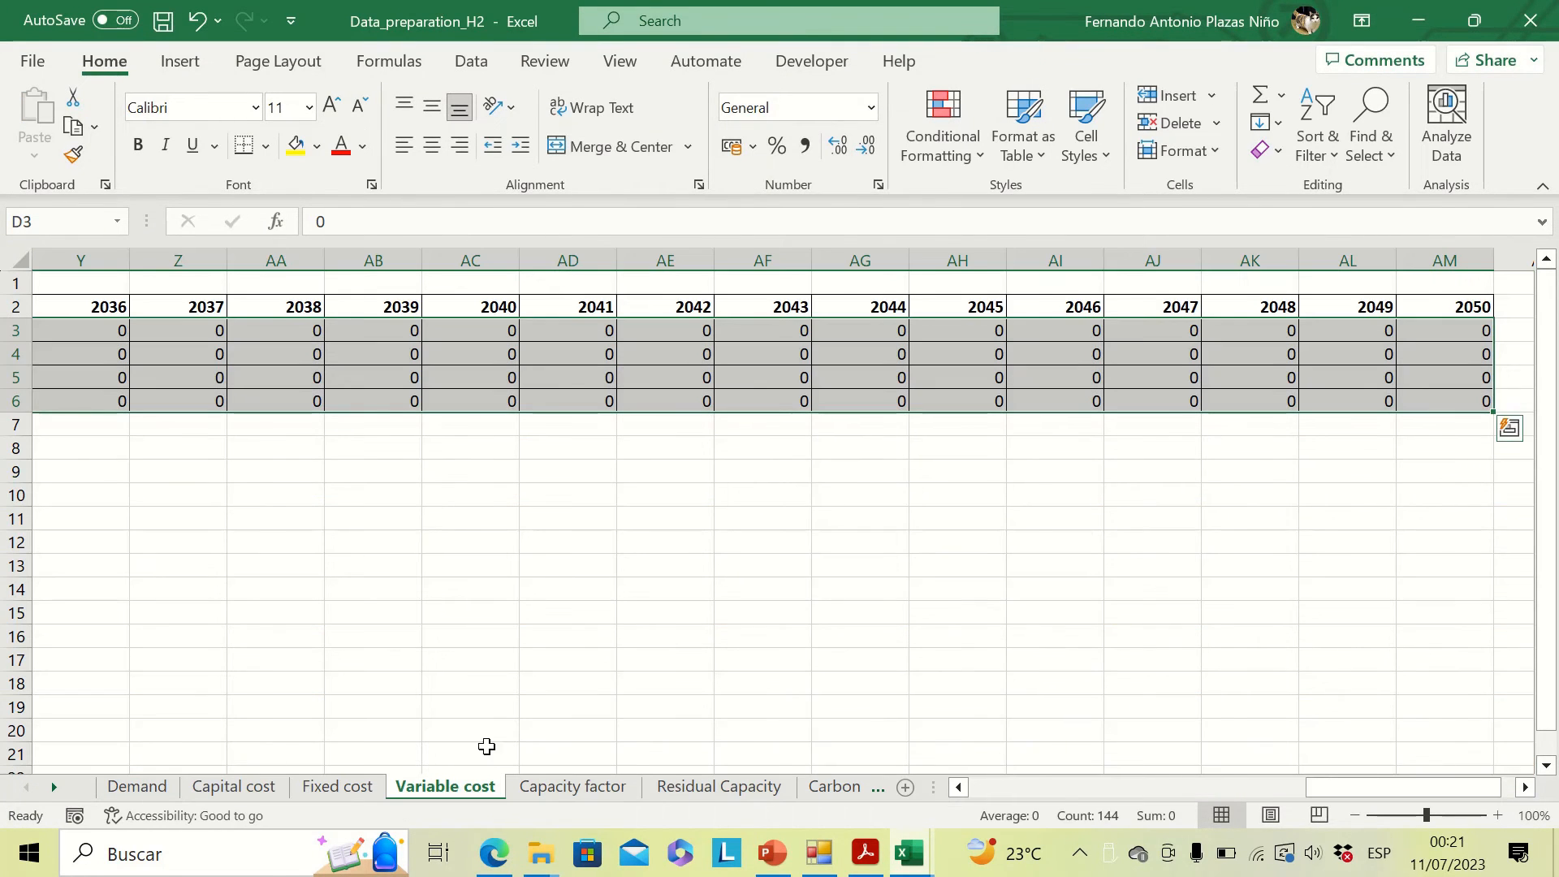
pyautogui.click(572, 785)
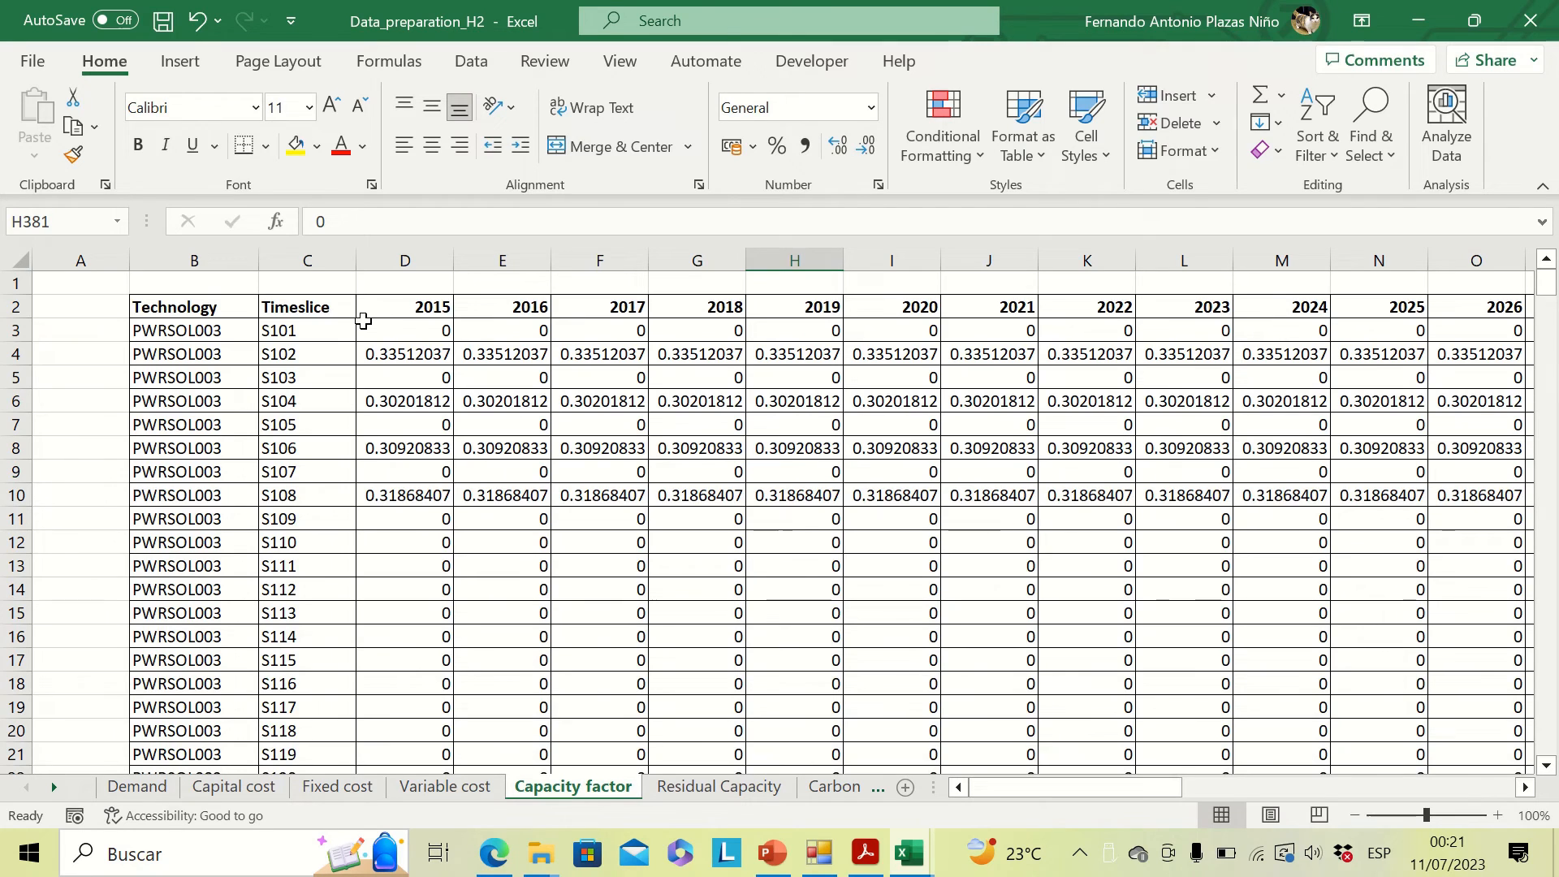
pyautogui.click(390, 325)
pyautogui.hotkey('ctrl', 'shift', 'Down')
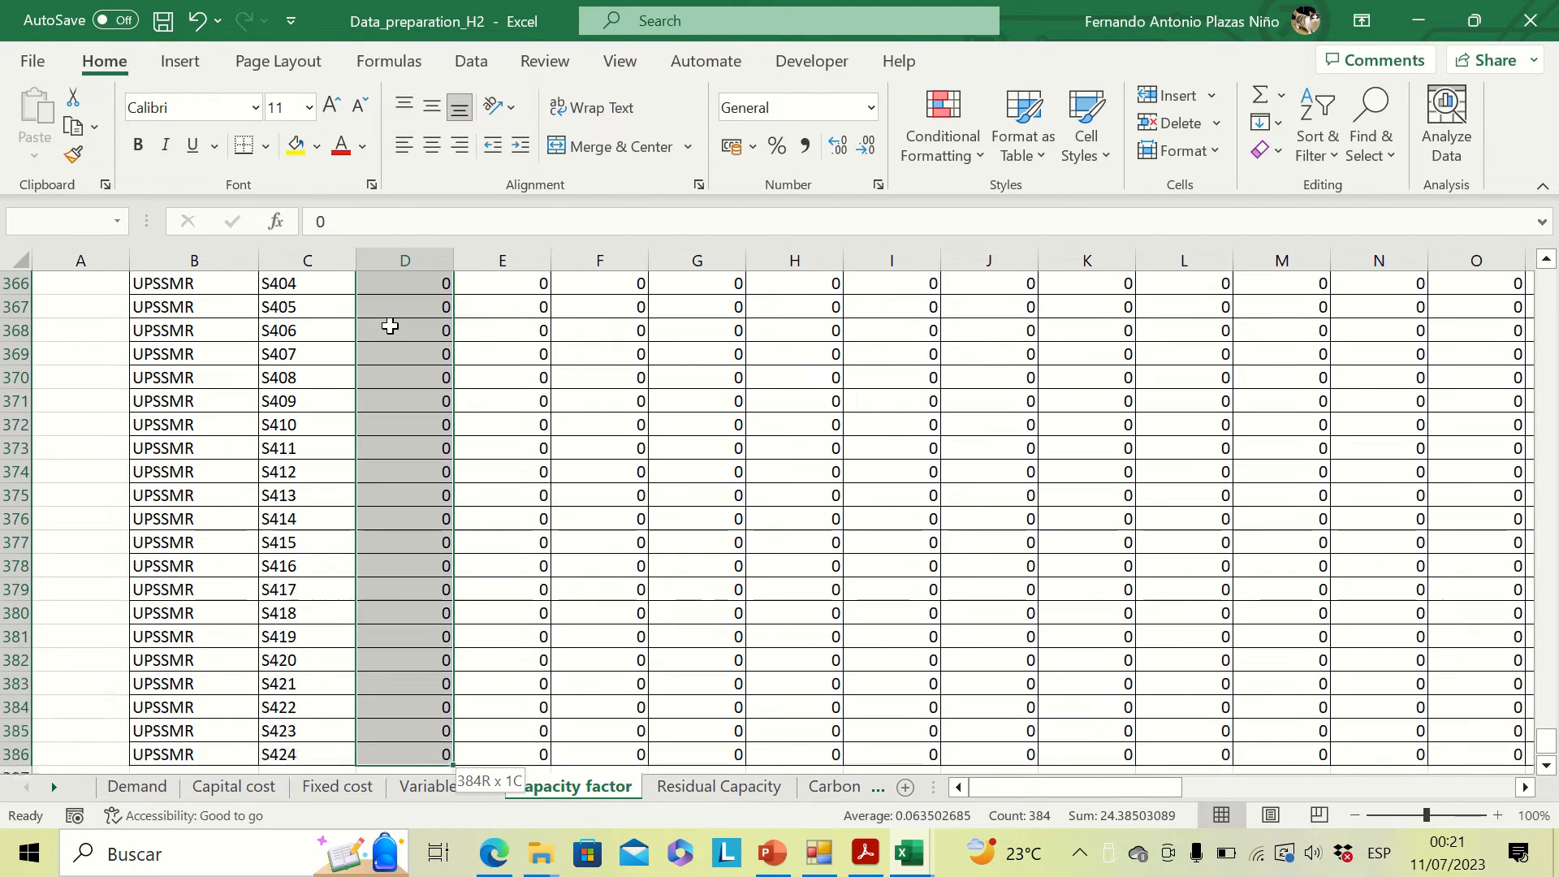
pyautogui.hotkey('ctrl', 'shift', 'Right')
pyautogui.hotkey('ctrl', 'c')
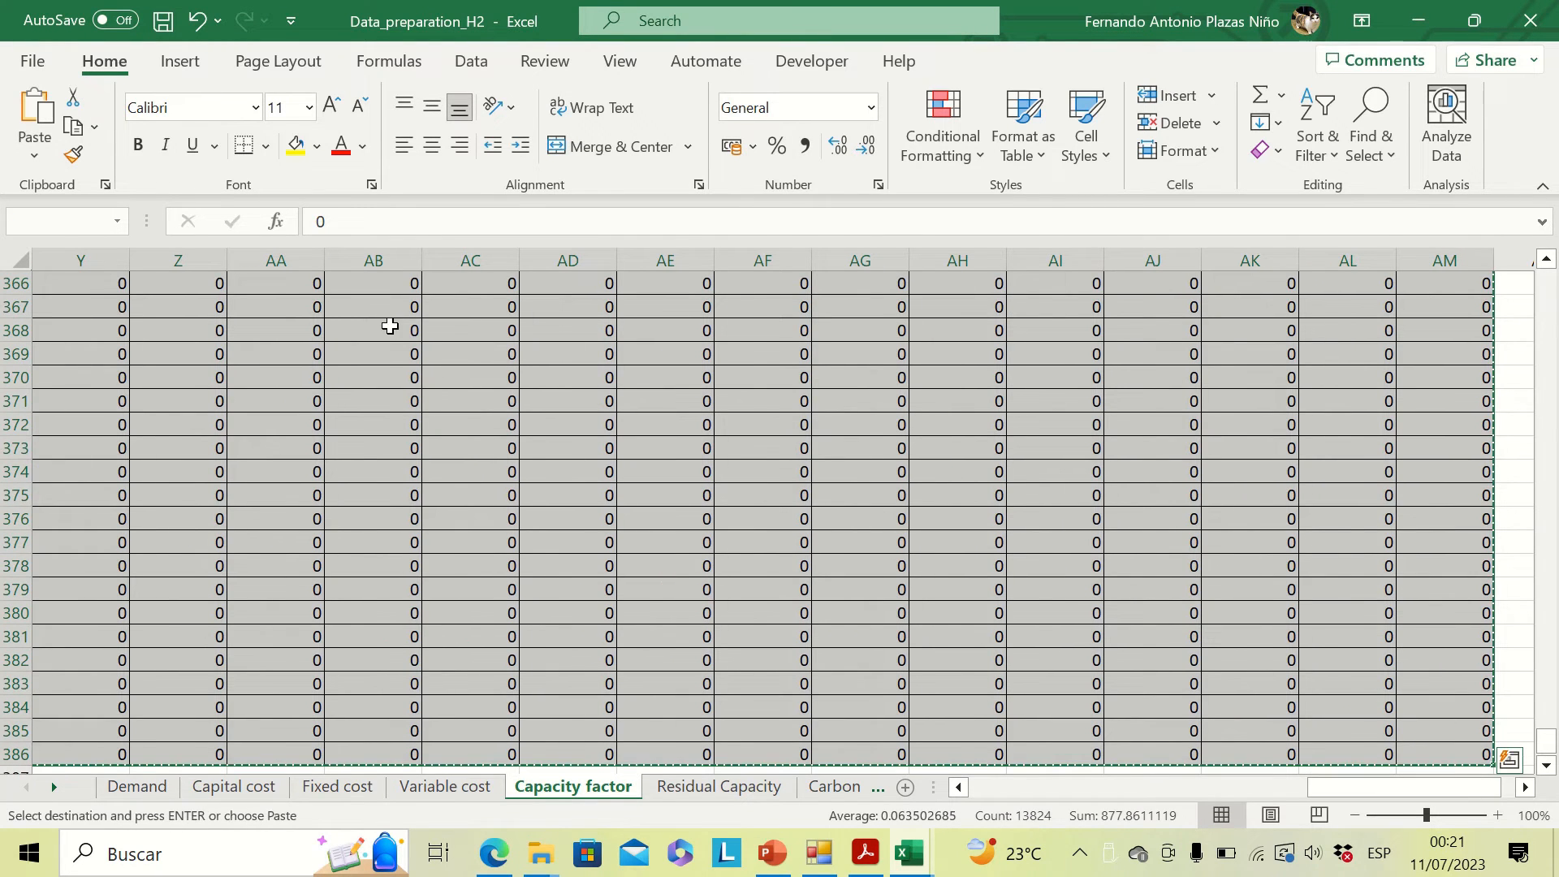
# Paste the copied capacity factors as values into the CapacityFactor rows of Baseline_case, starting at year 2015 of PWRSOL003 timeslice S101.
pyautogui.click(904, 865)
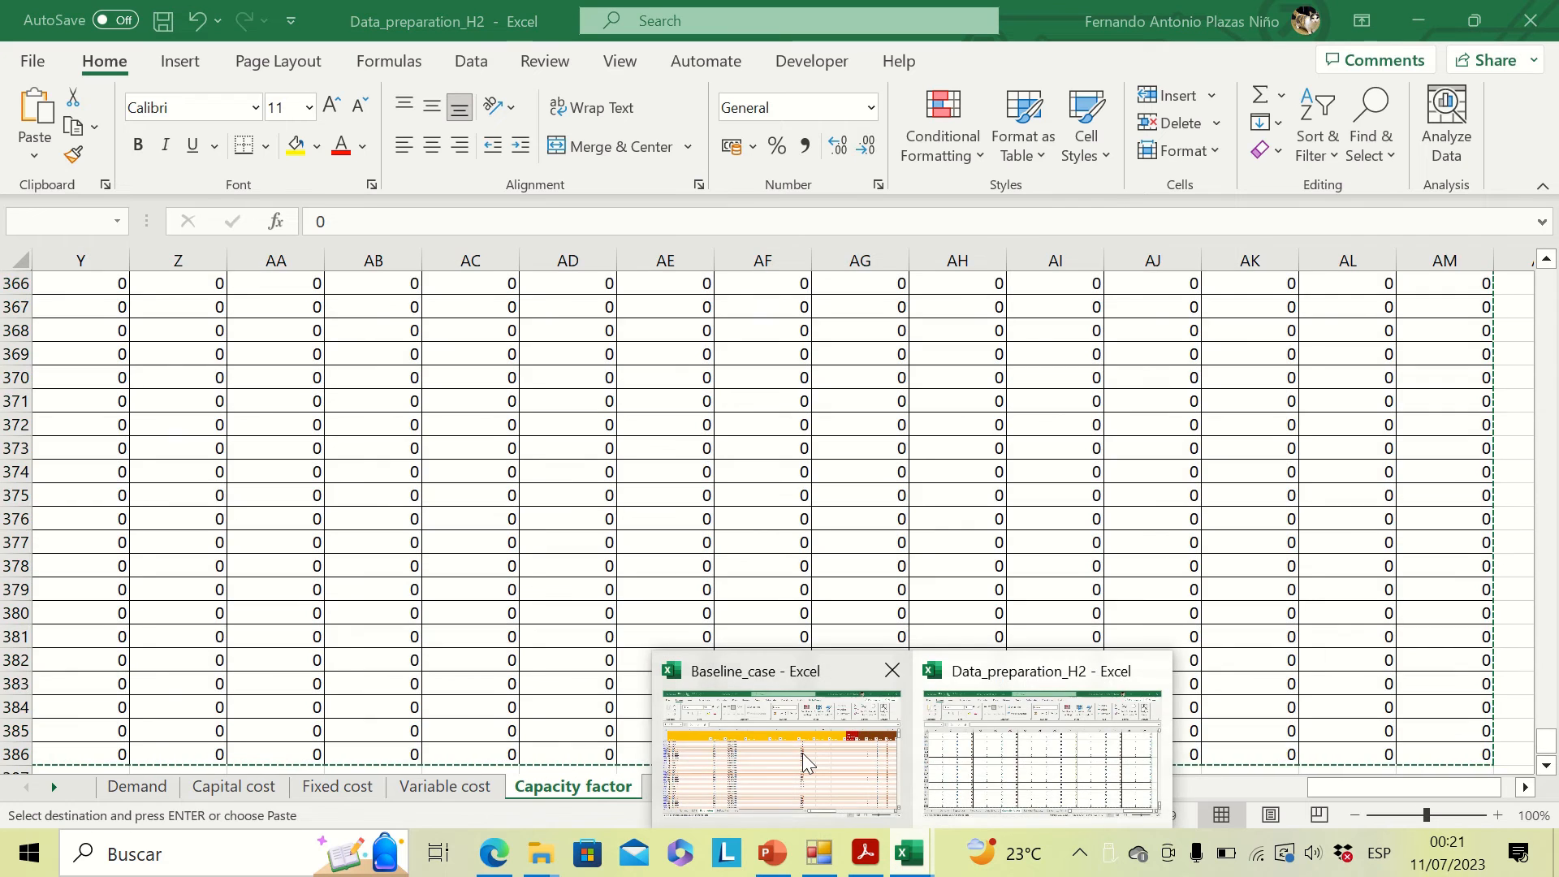
pyautogui.click(802, 753)
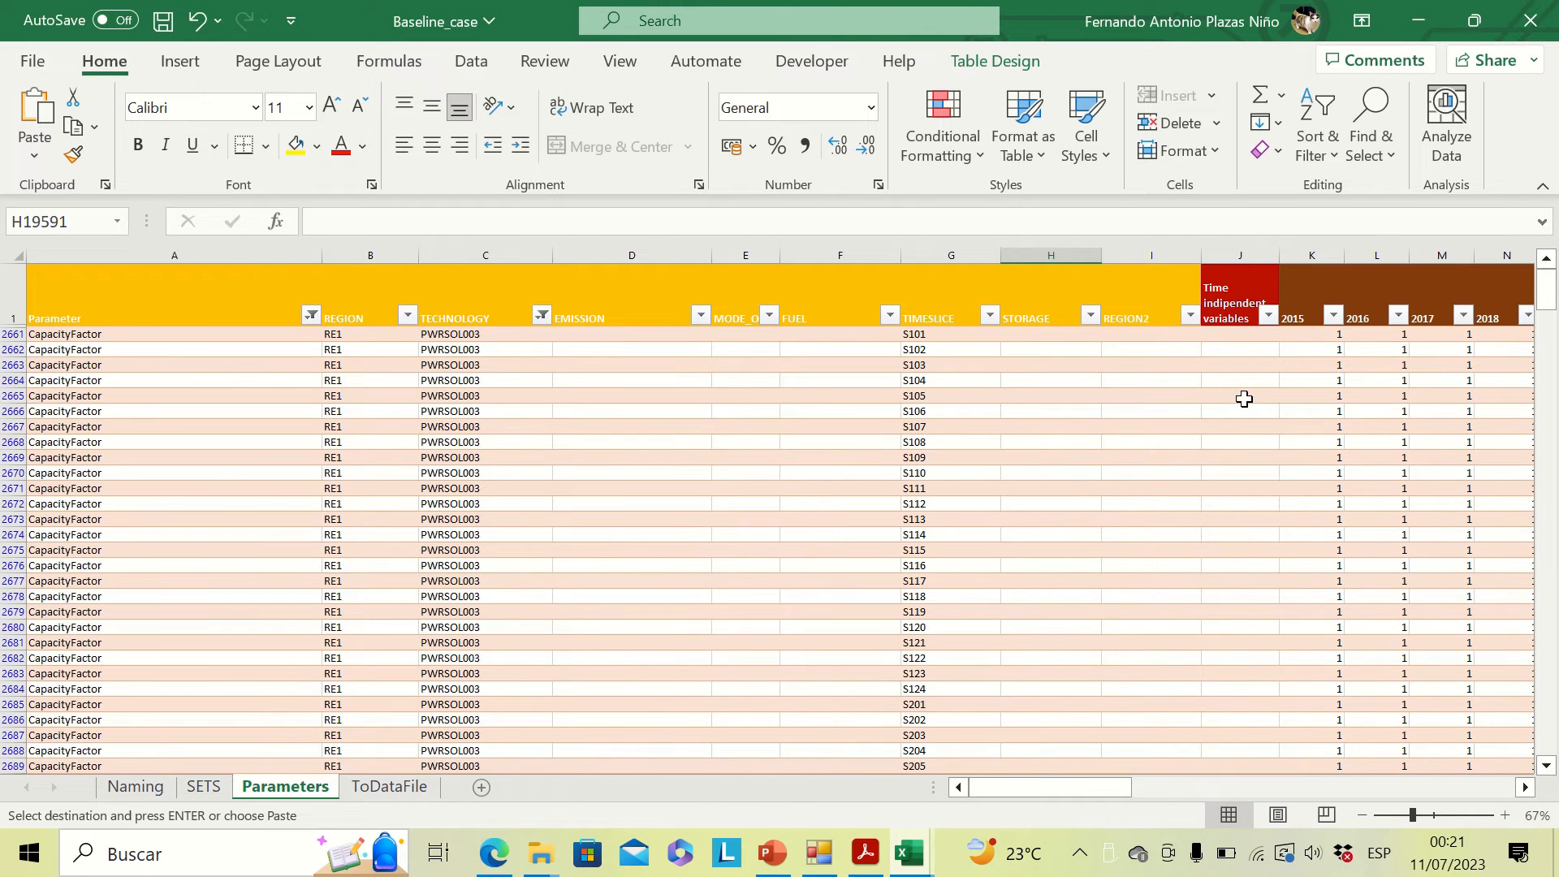
pyautogui.click(1310, 335)
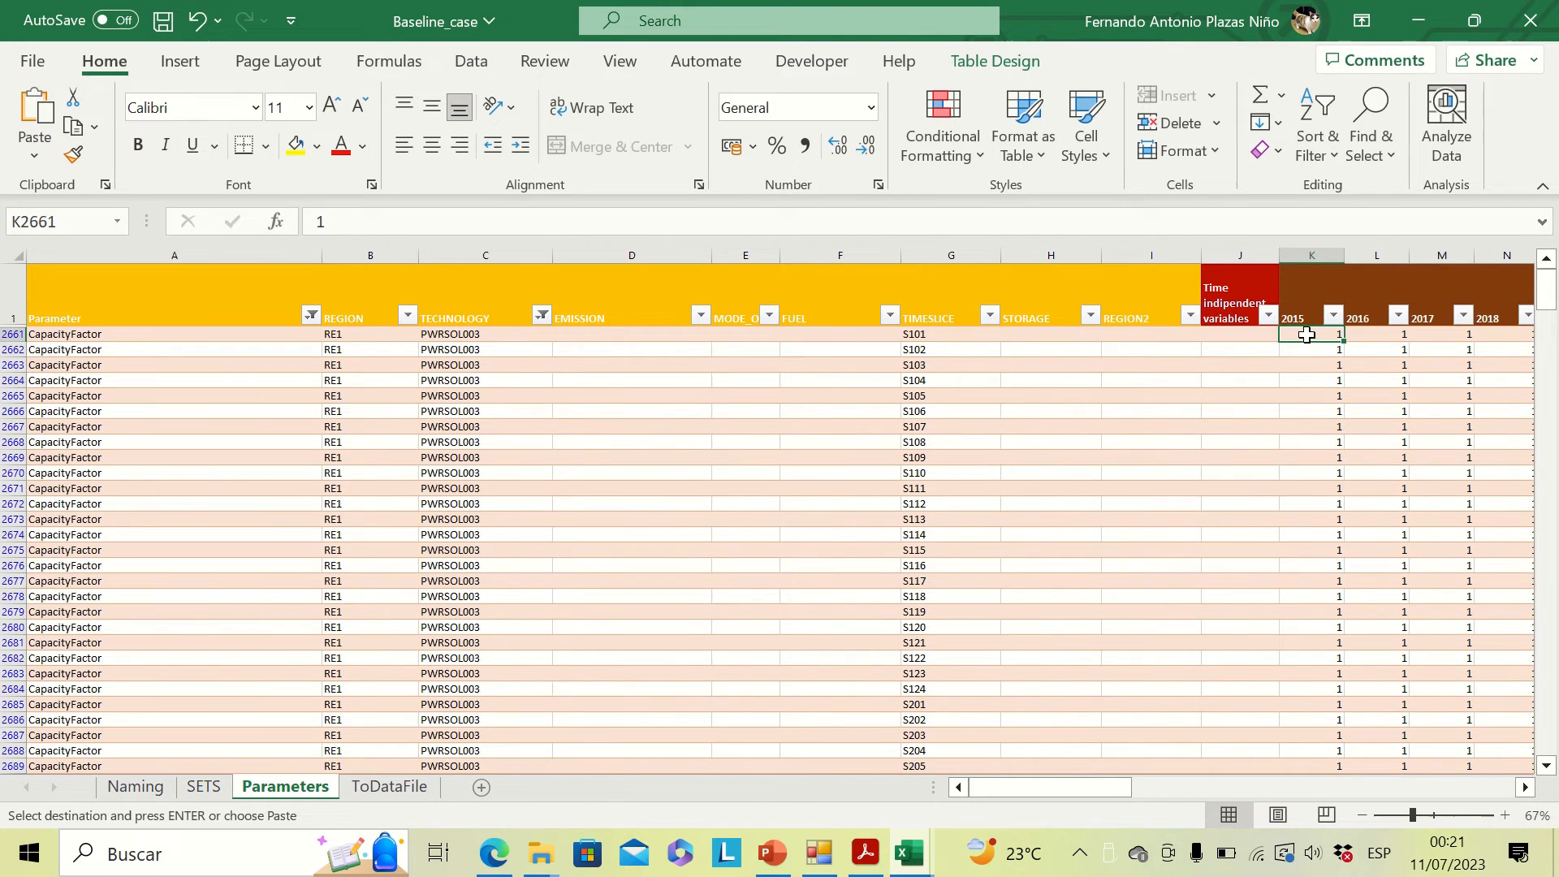
pyautogui.rightClick(1310, 335)
pyautogui.click(1131, 274)
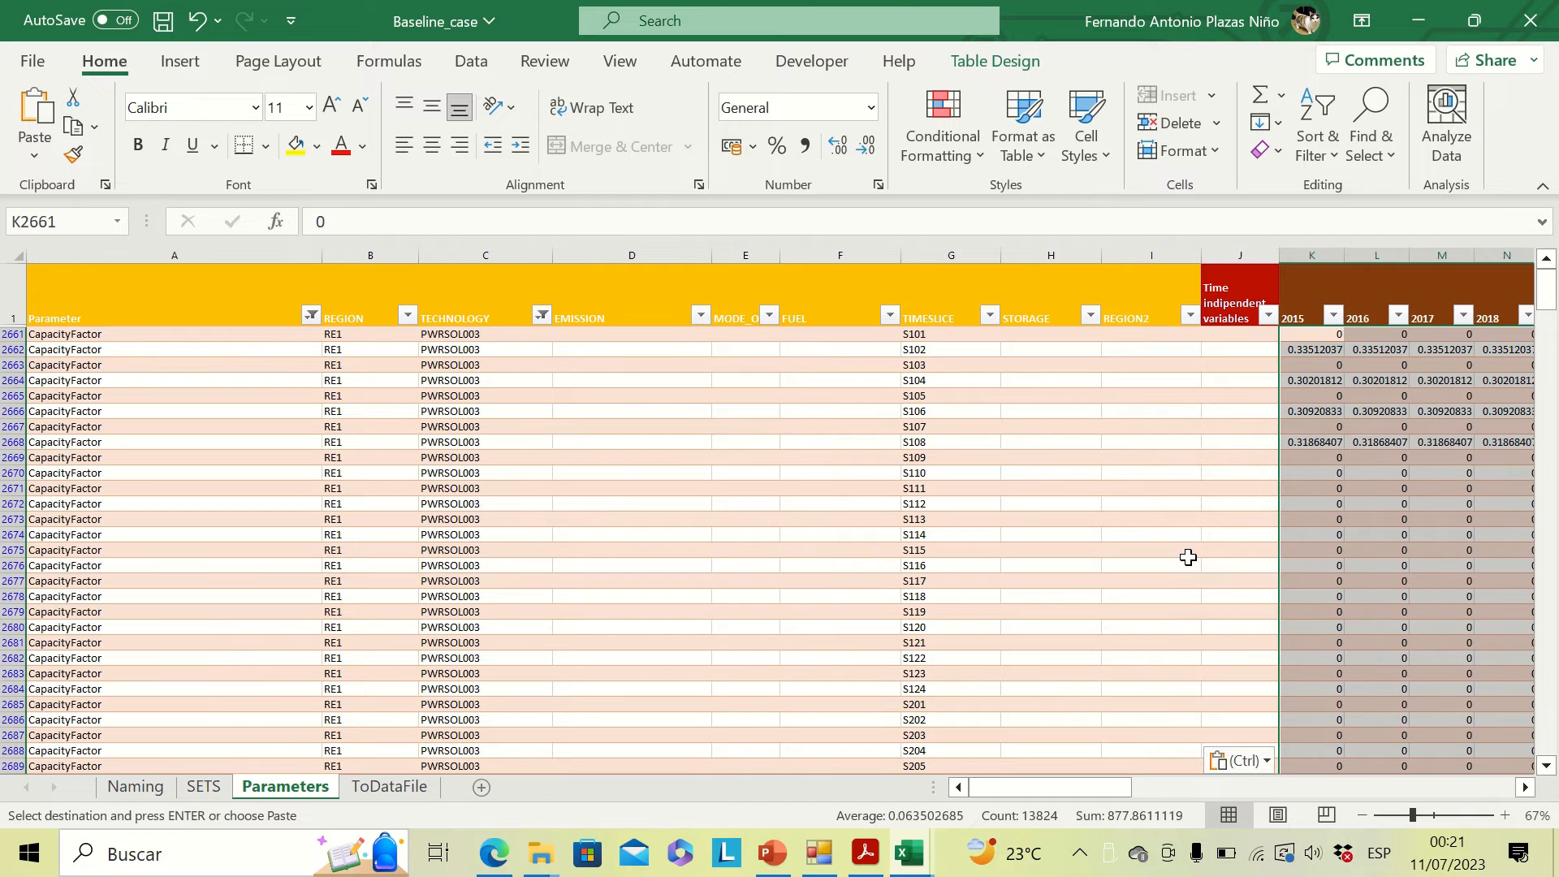
pyautogui.moveTo(1547, 288); pyautogui.dragTo(1523, 242)
pyautogui.click(487, 426)
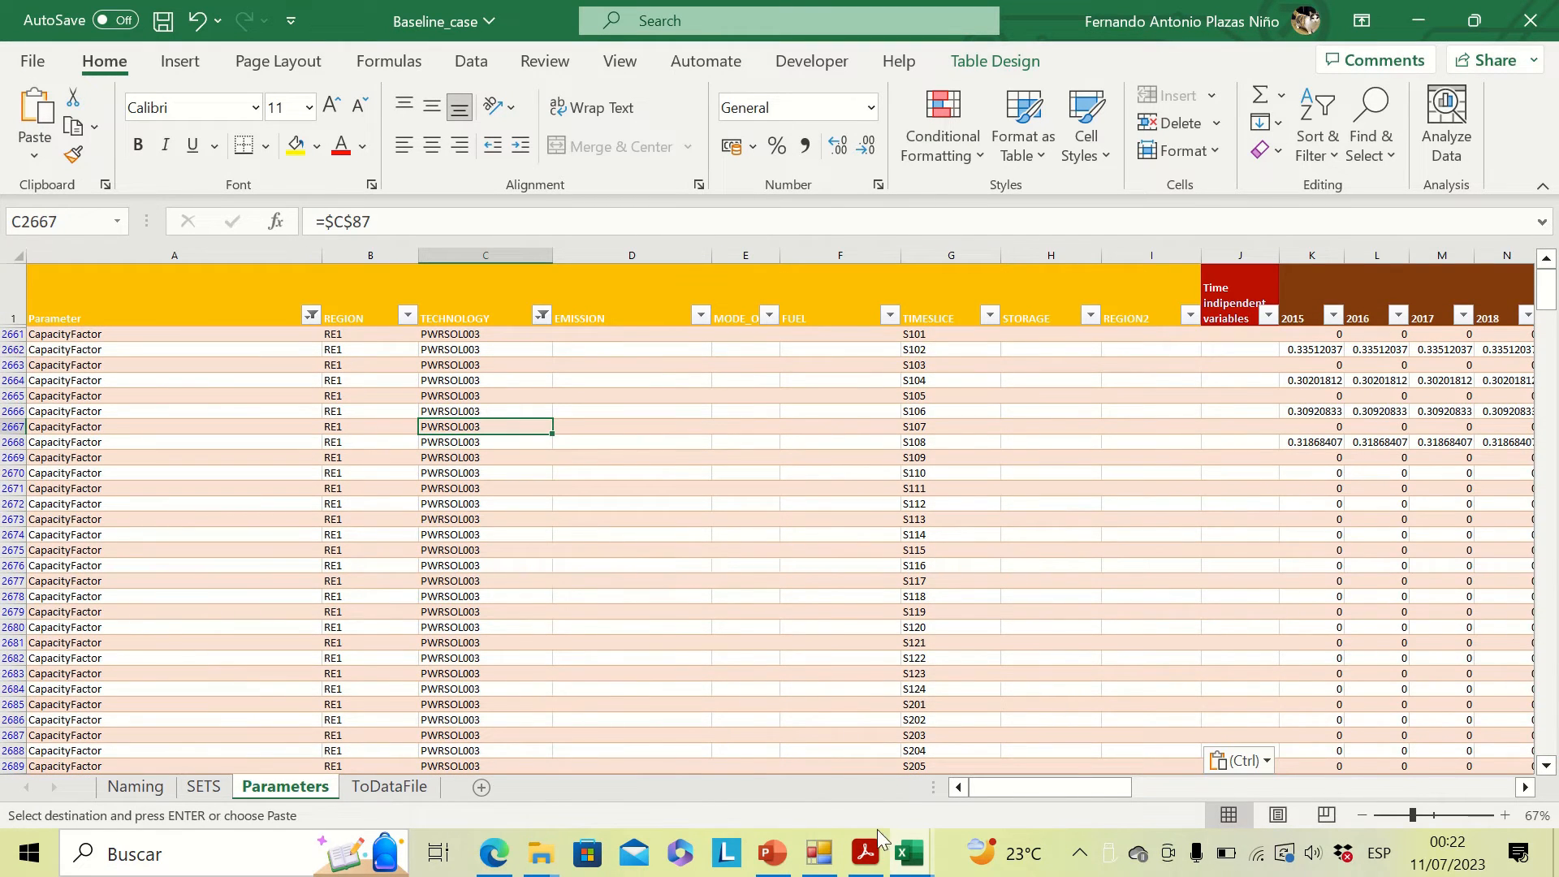
# Switch to the PDF guide and read the residual capacity instructions for UPSSMR.
pyautogui.moveTo(866, 853)
pyautogui.click(836, 741)
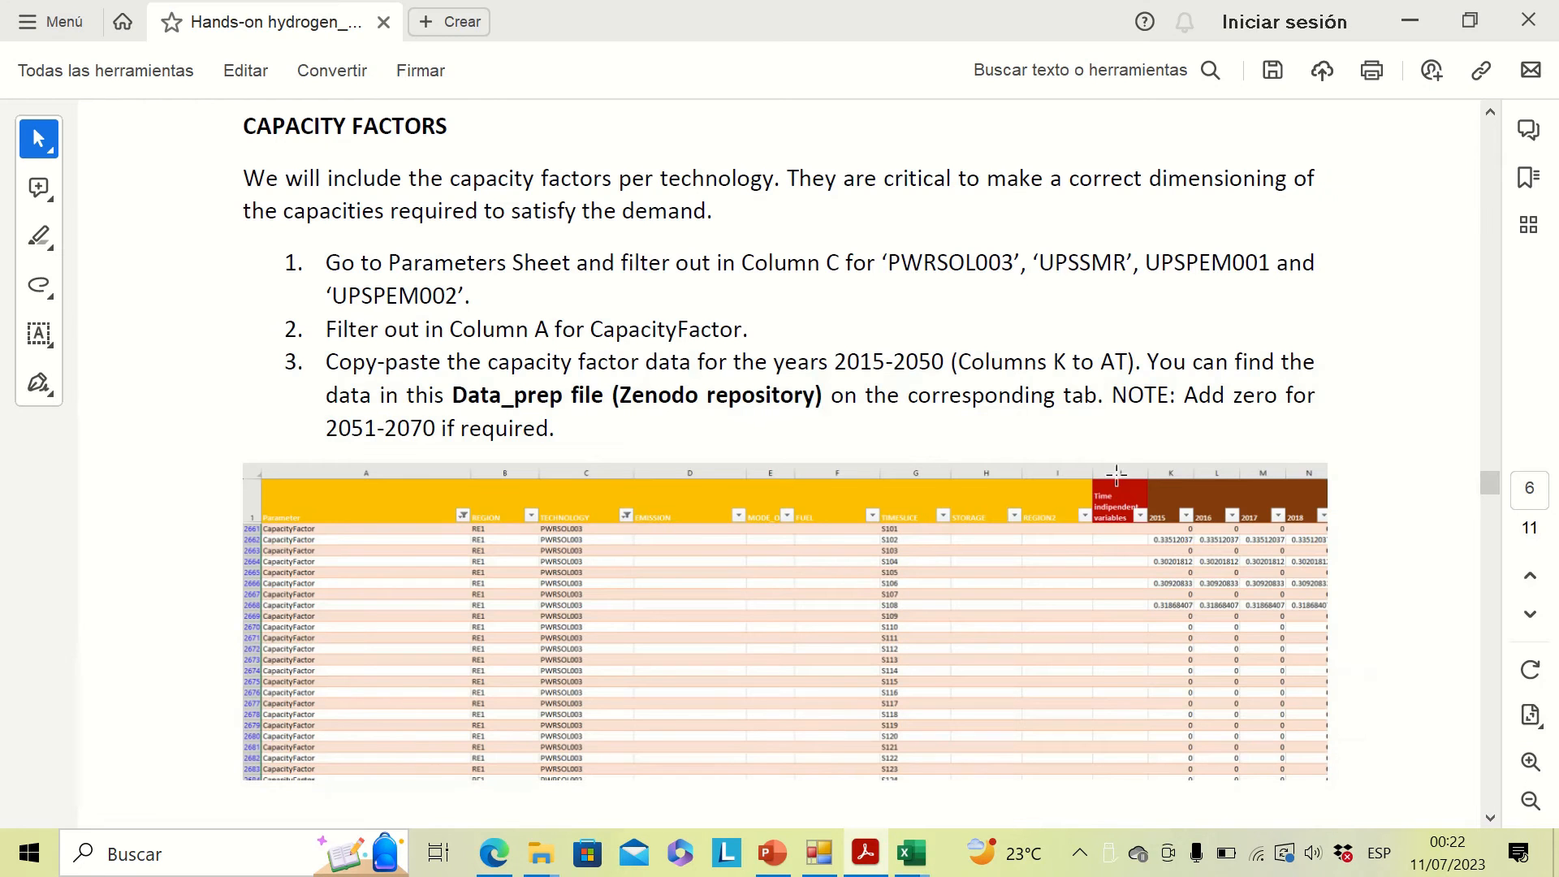
pyautogui.moveTo(1489, 483); pyautogui.dragTo(1496, 505)
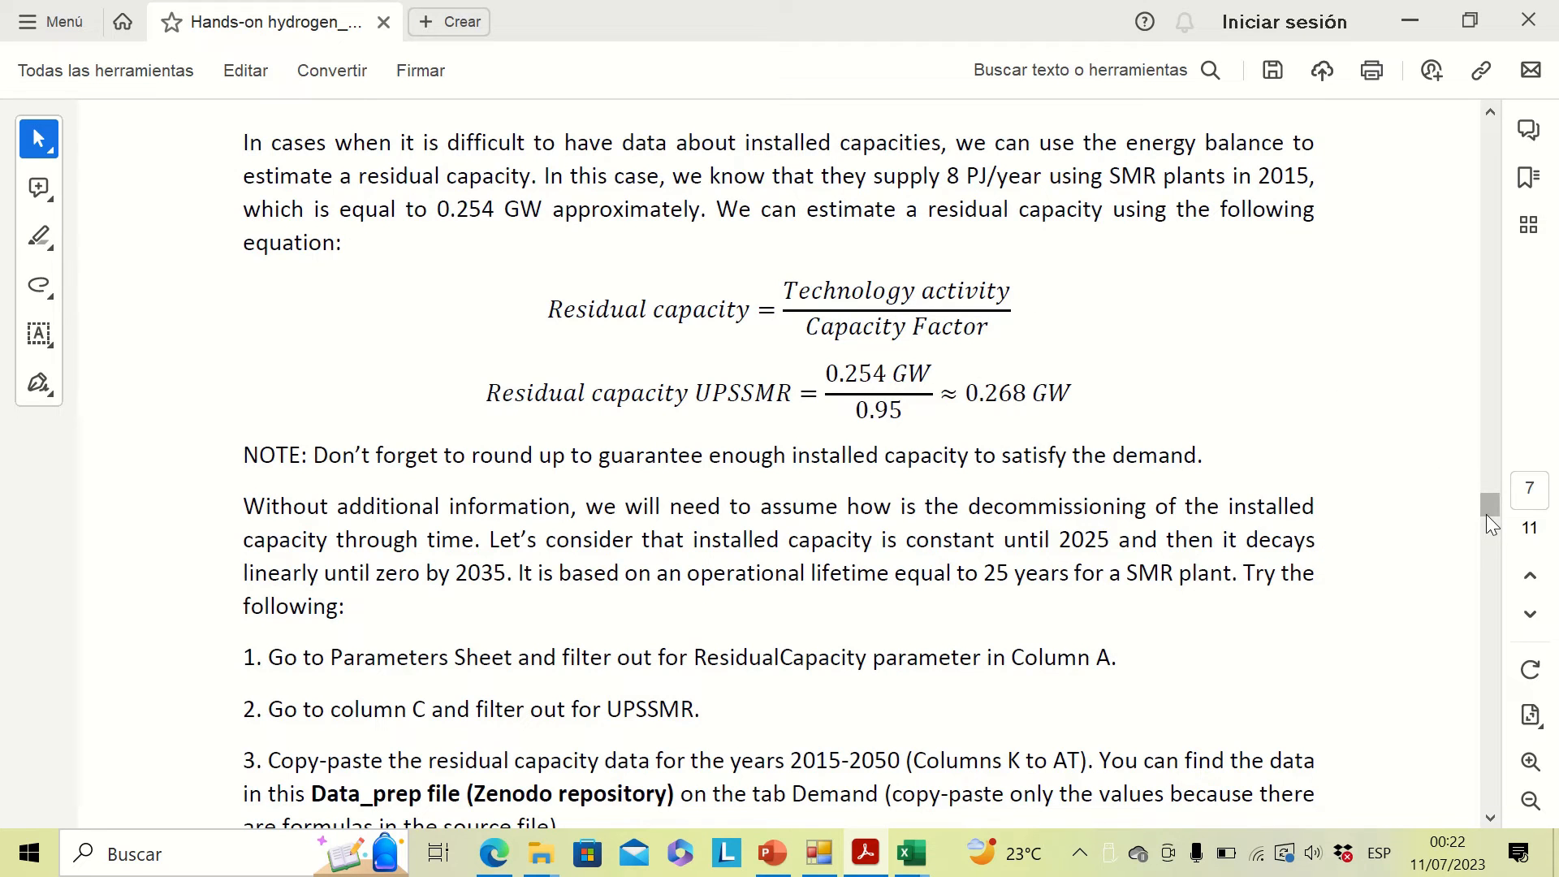
pyautogui.moveTo(1488, 508); pyautogui.dragTo(1493, 526)
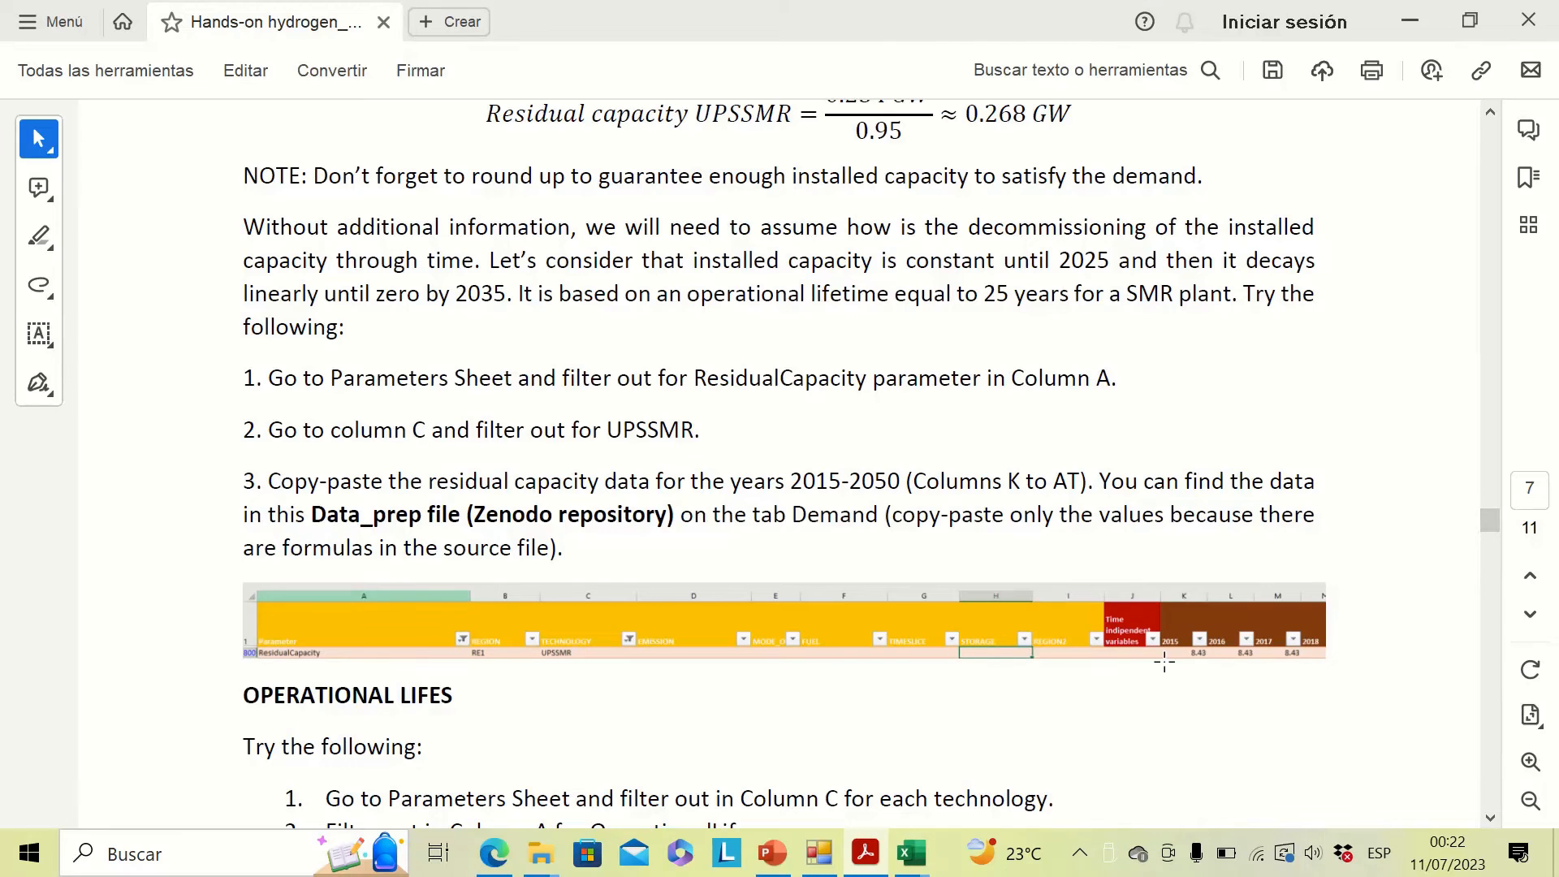
# Return to Baseline_case and change the Parameter column filter from CapacityFactor to ResidualCapacity only.
pyautogui.moveTo(916, 870)
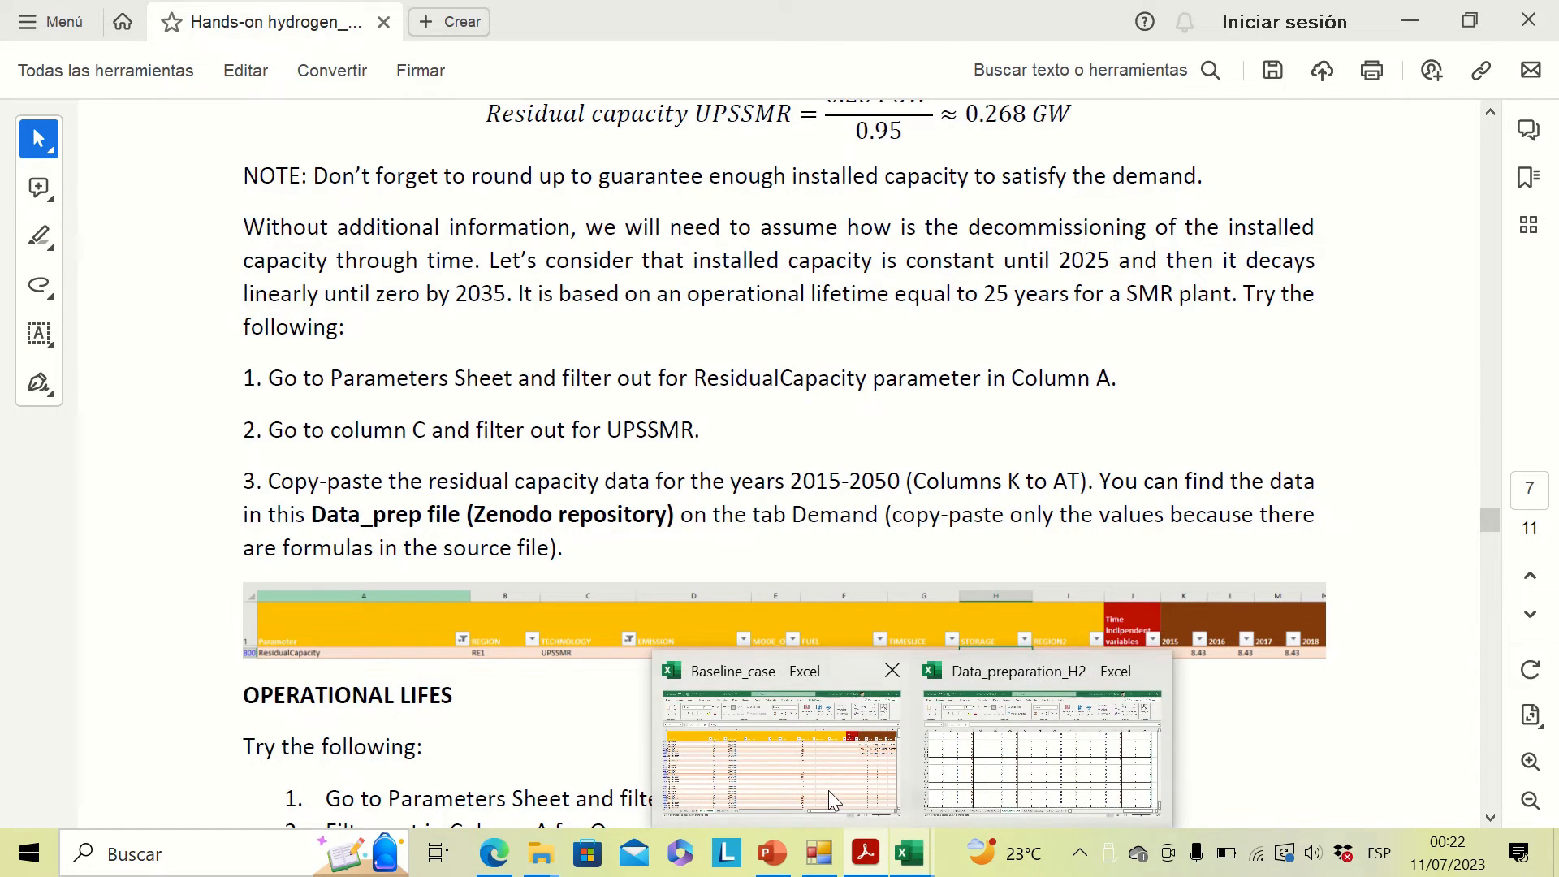
pyautogui.click(828, 791)
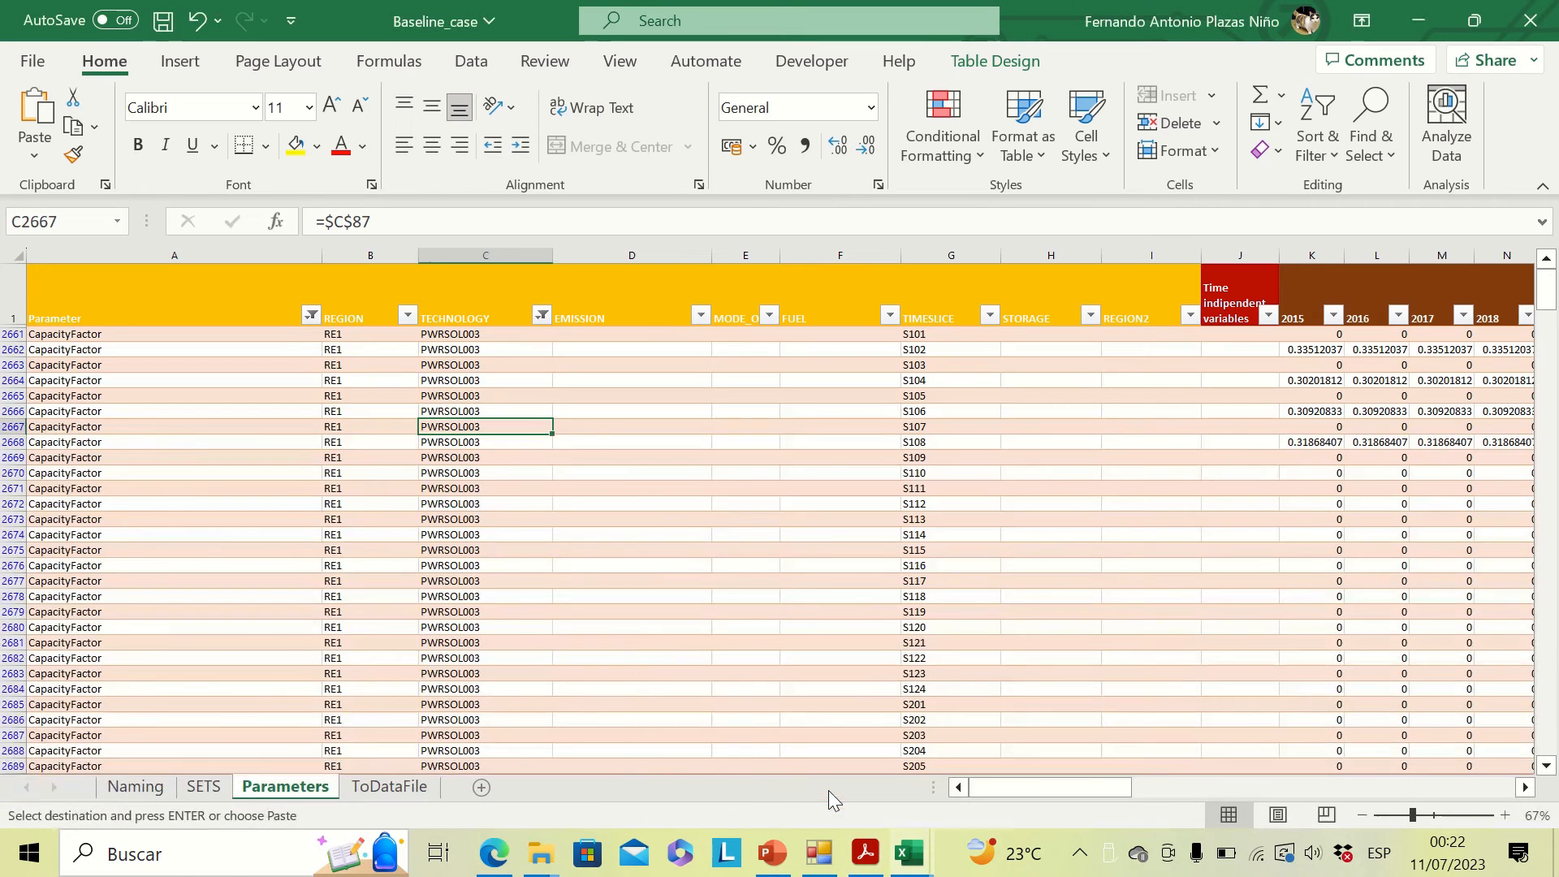
pyautogui.click(312, 316)
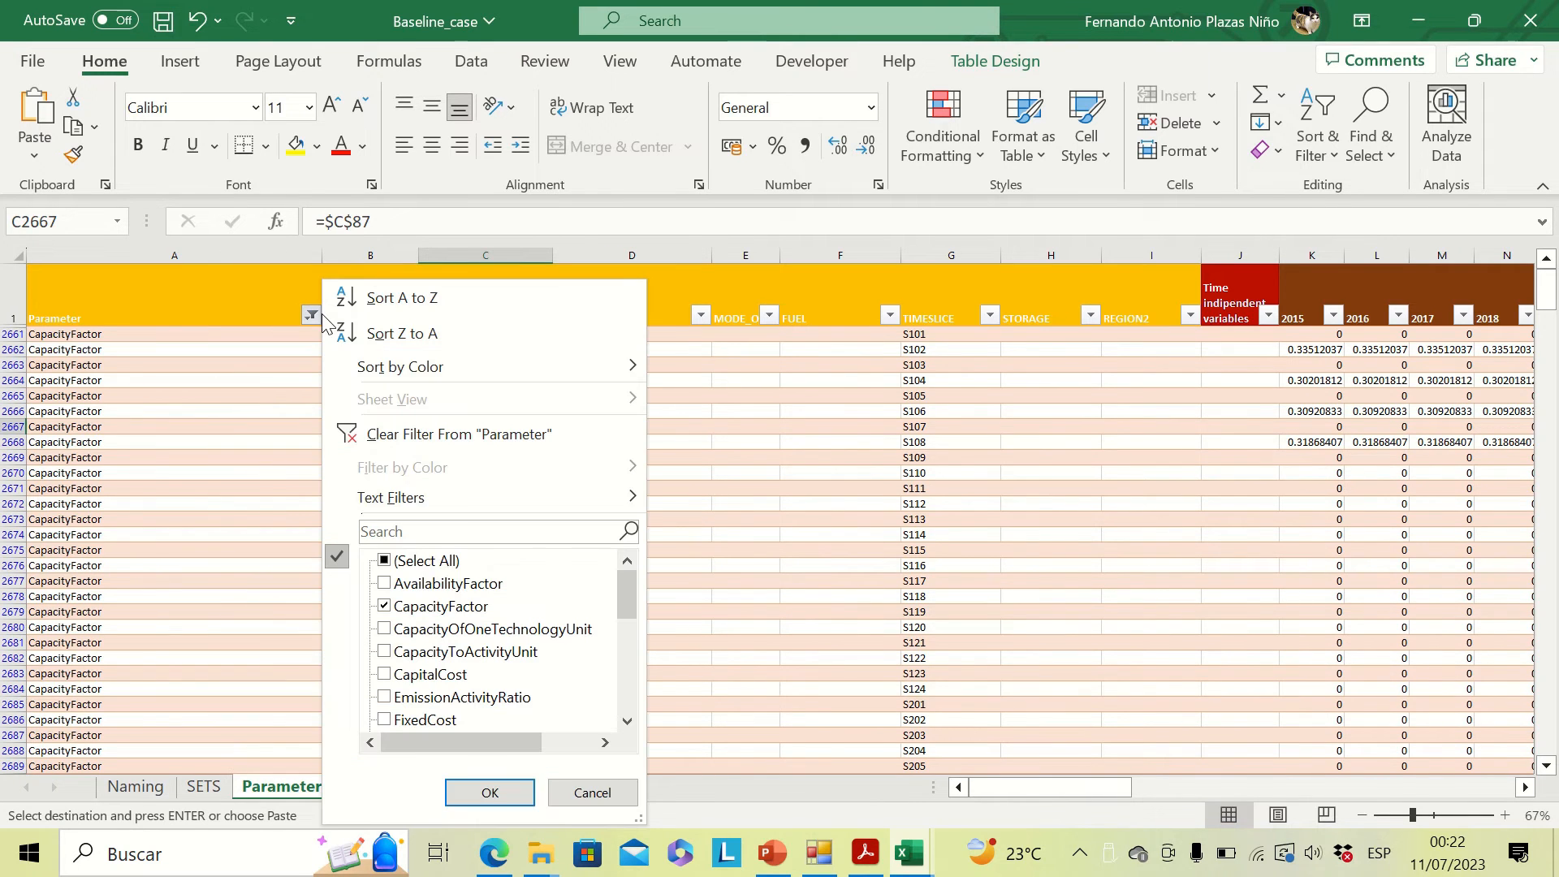
pyautogui.click(385, 606)
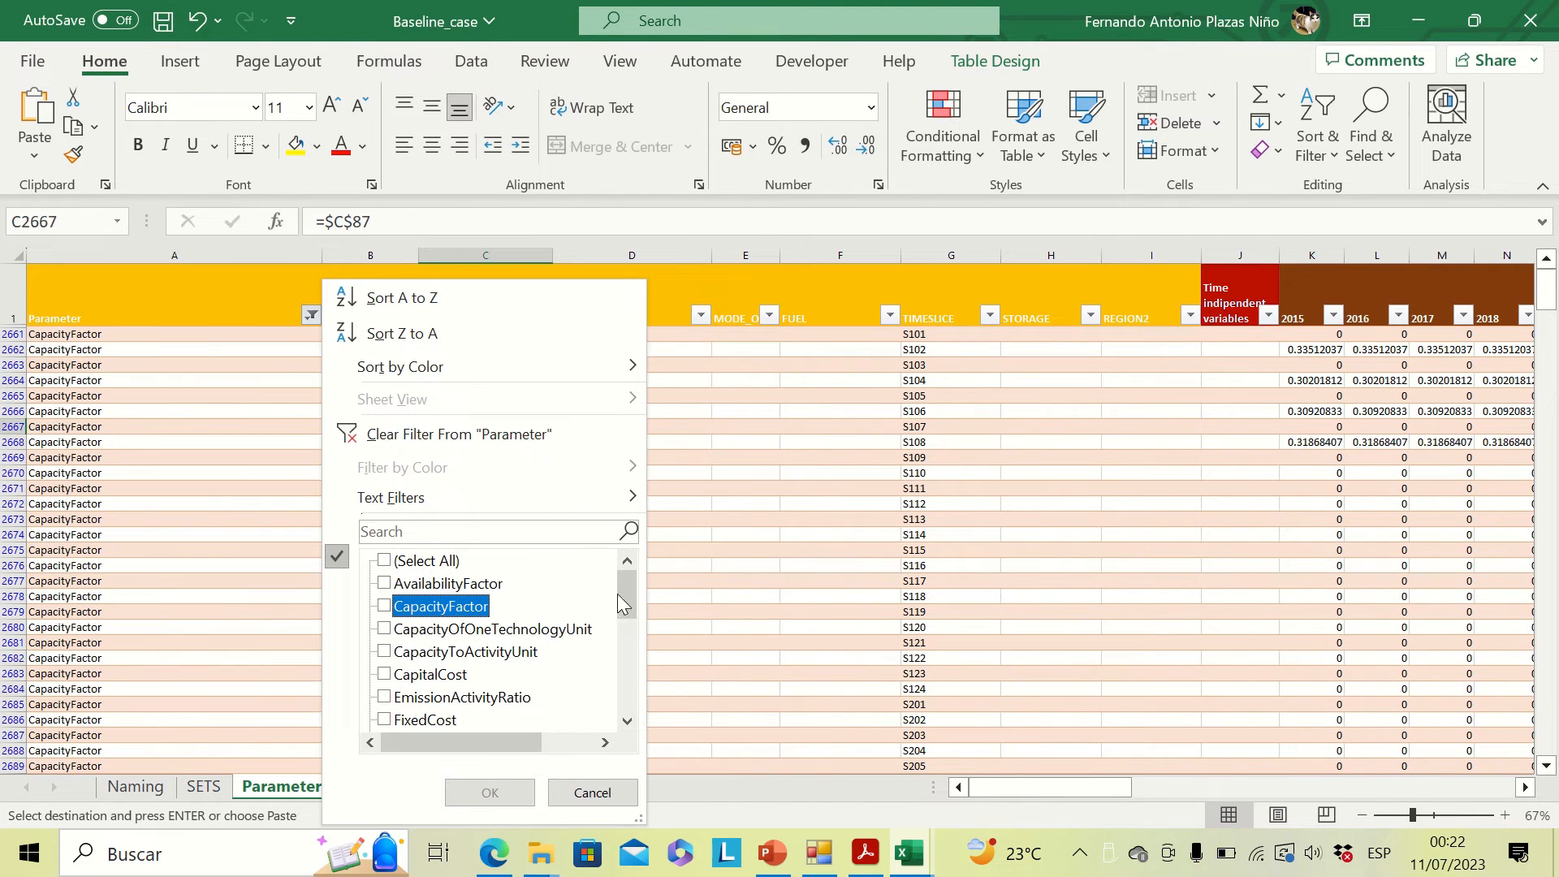
pyautogui.moveTo(625, 593); pyautogui.dragTo(630, 663)
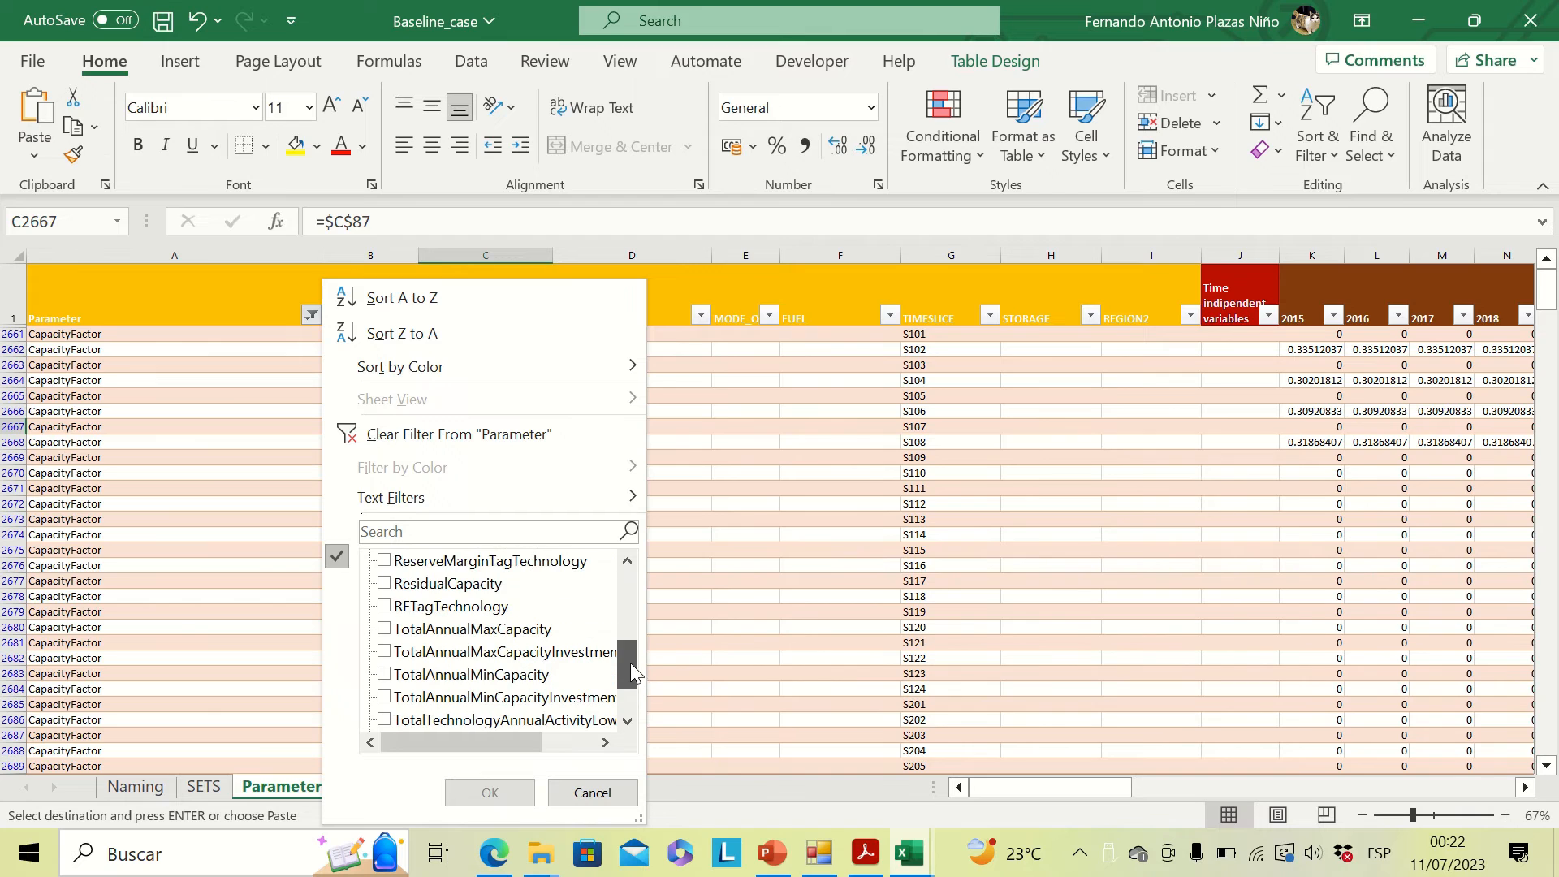
pyautogui.click(385, 583)
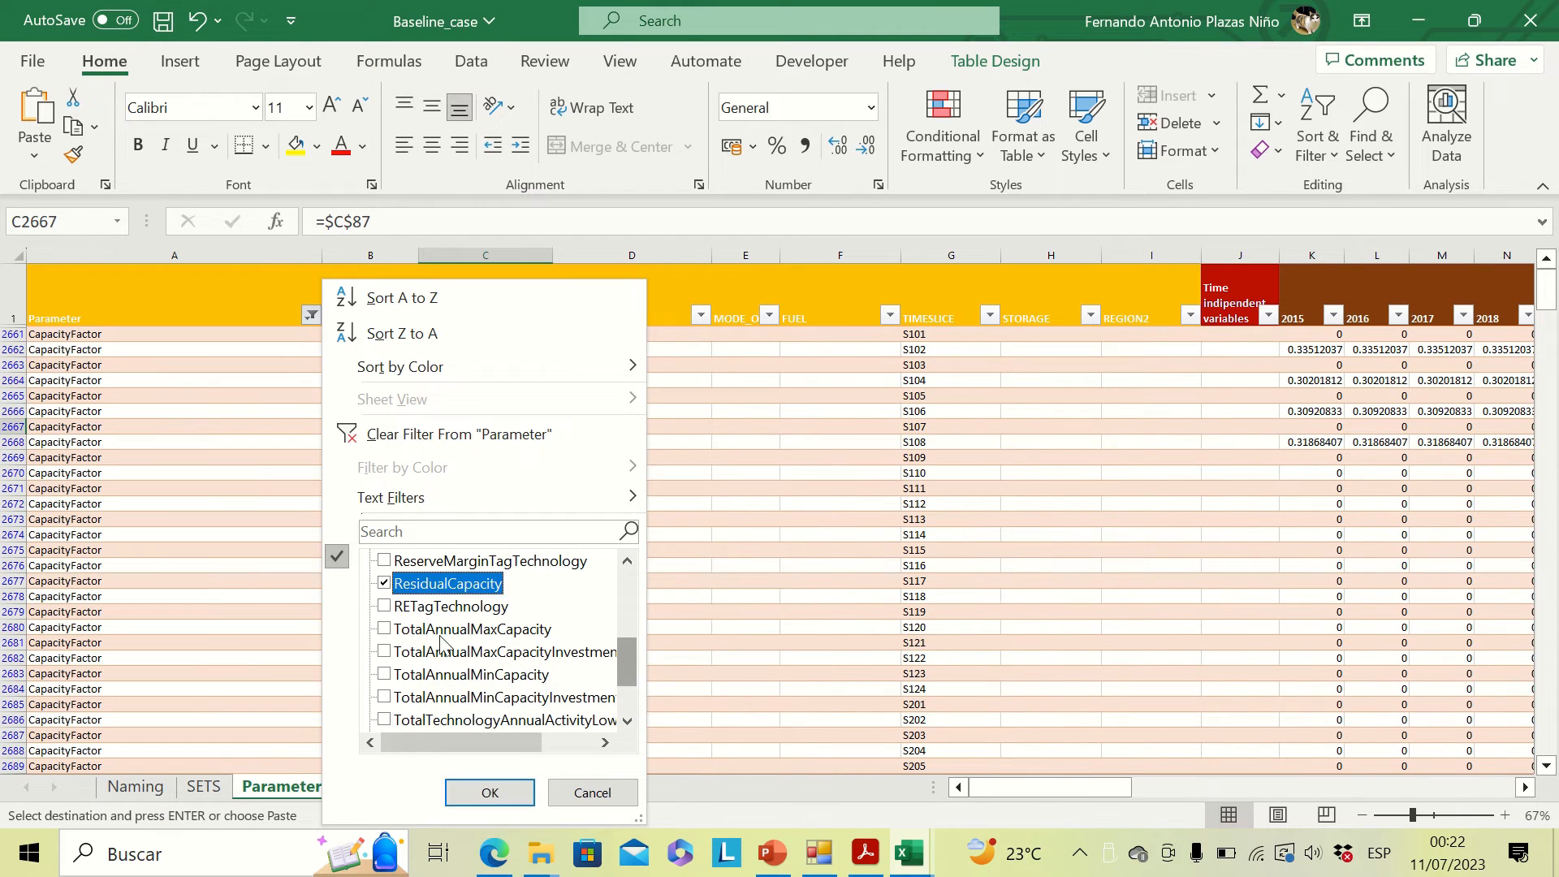
pyautogui.click(492, 793)
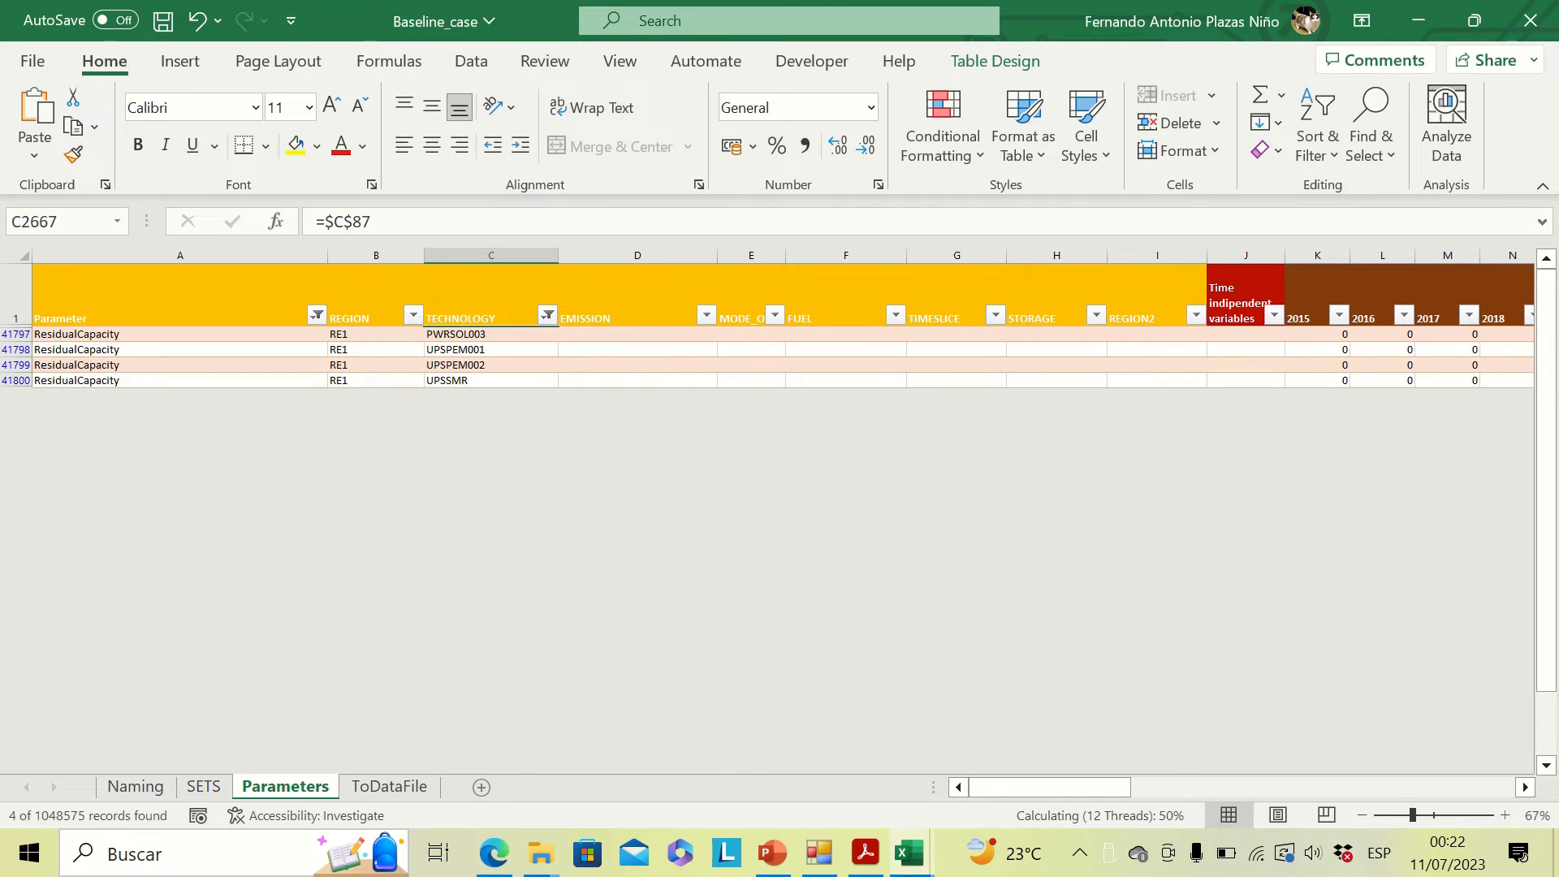
# Copy the 2015–2050 residual capacities of UPSSMR from the Residual Capacity sheet of Data_preparation_H2.
pyautogui.moveTo(910, 852)
pyautogui.click(1011, 715)
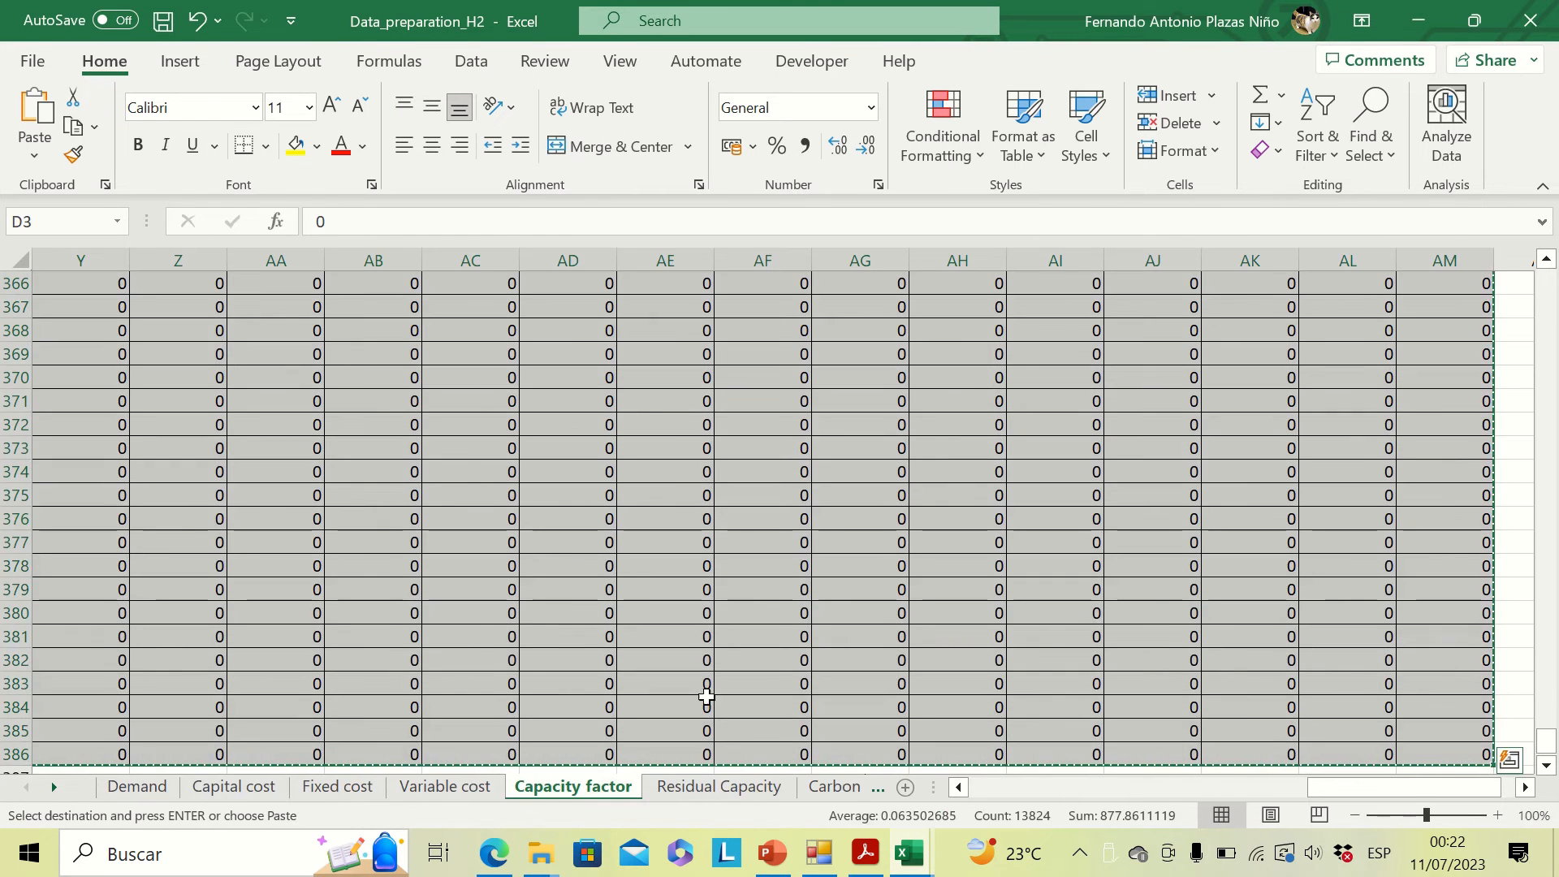
pyautogui.click(708, 788)
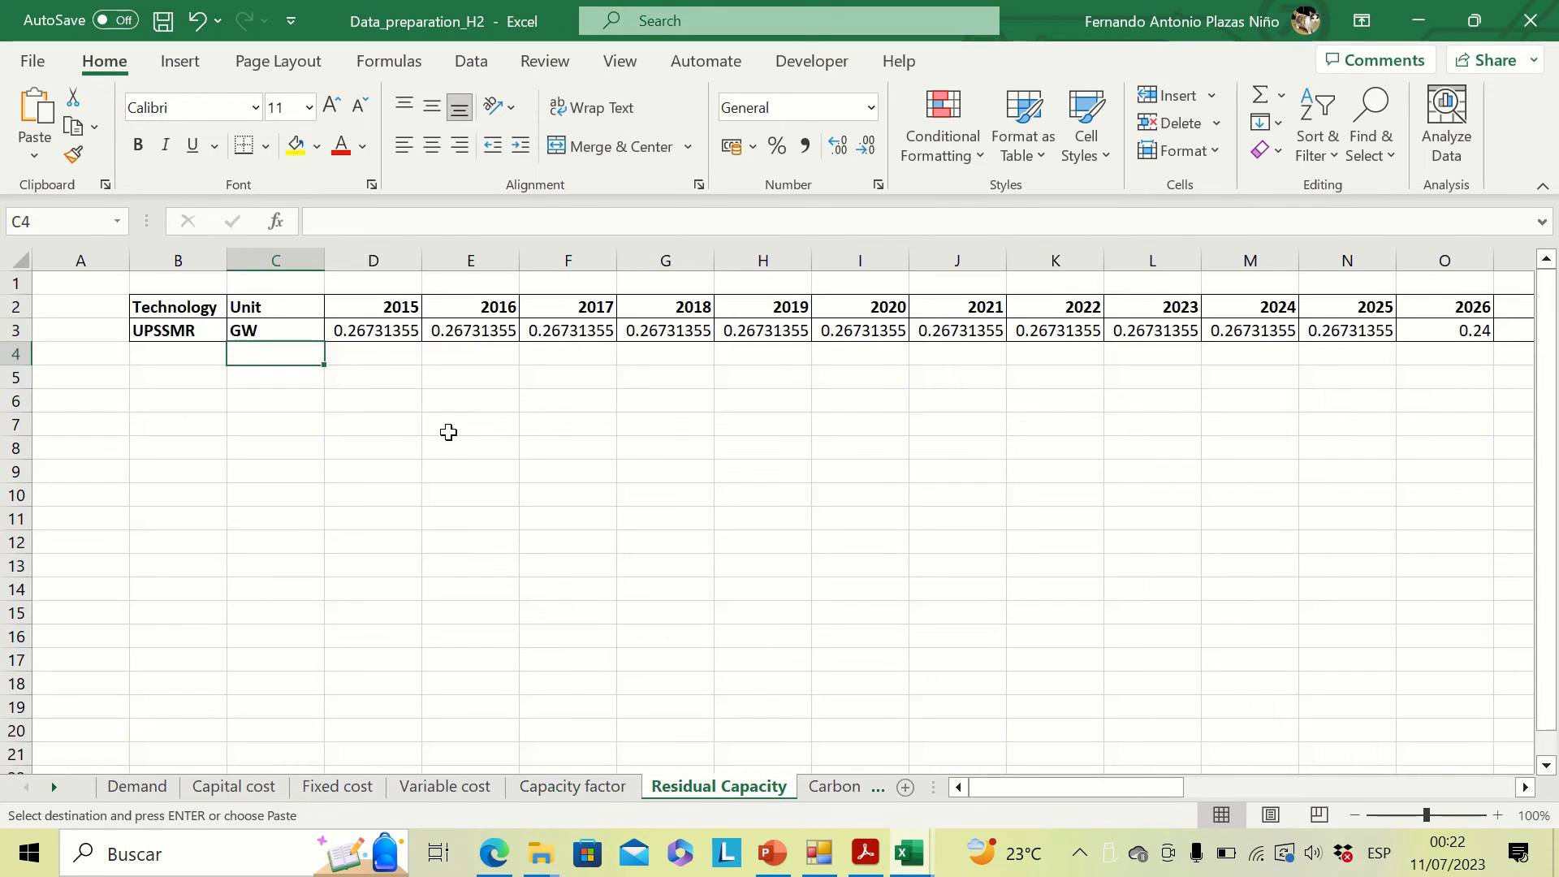
pyautogui.click(385, 328)
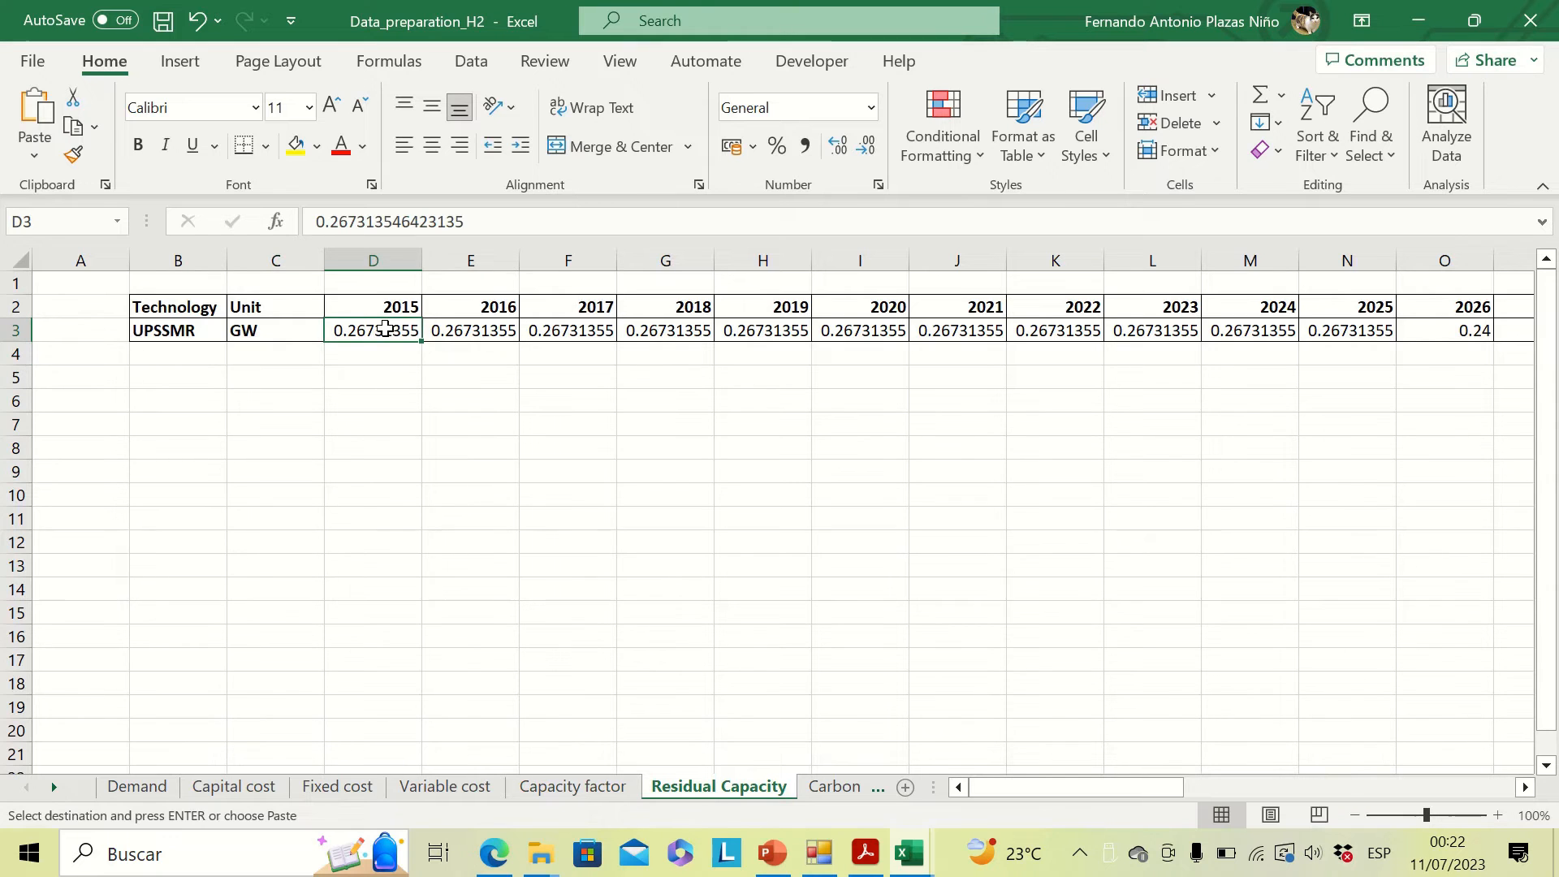
pyautogui.hotkey('ctrl', 'shift', 'Right')
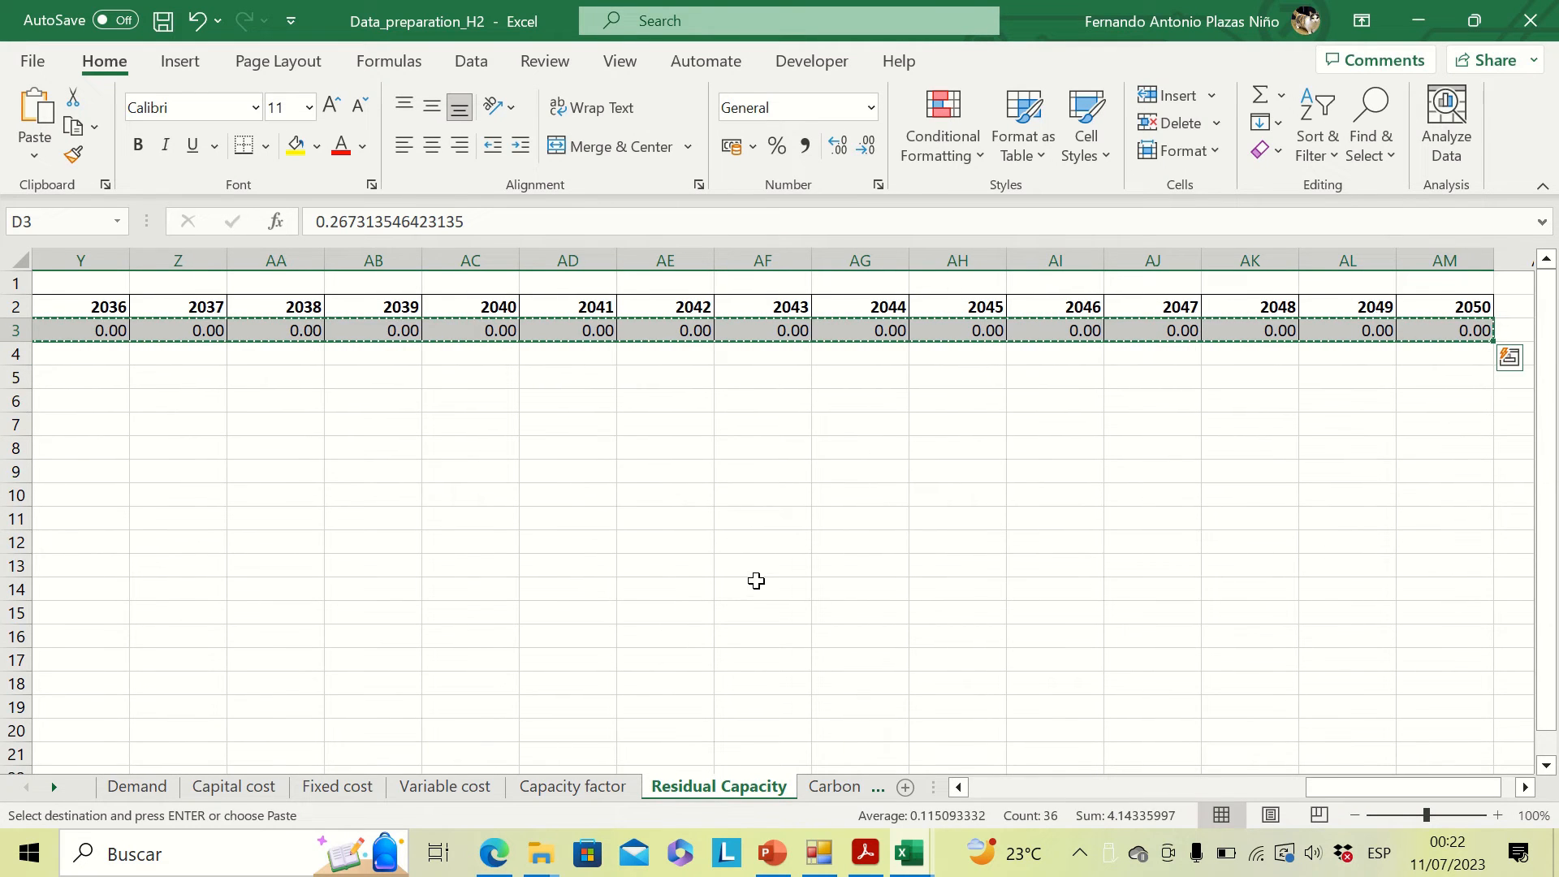
# Paste the copied residual capacities as values into the UPSSMR ResidualCapacity row of Baseline_case, starting at year 2015.
pyautogui.moveTo(923, 865)
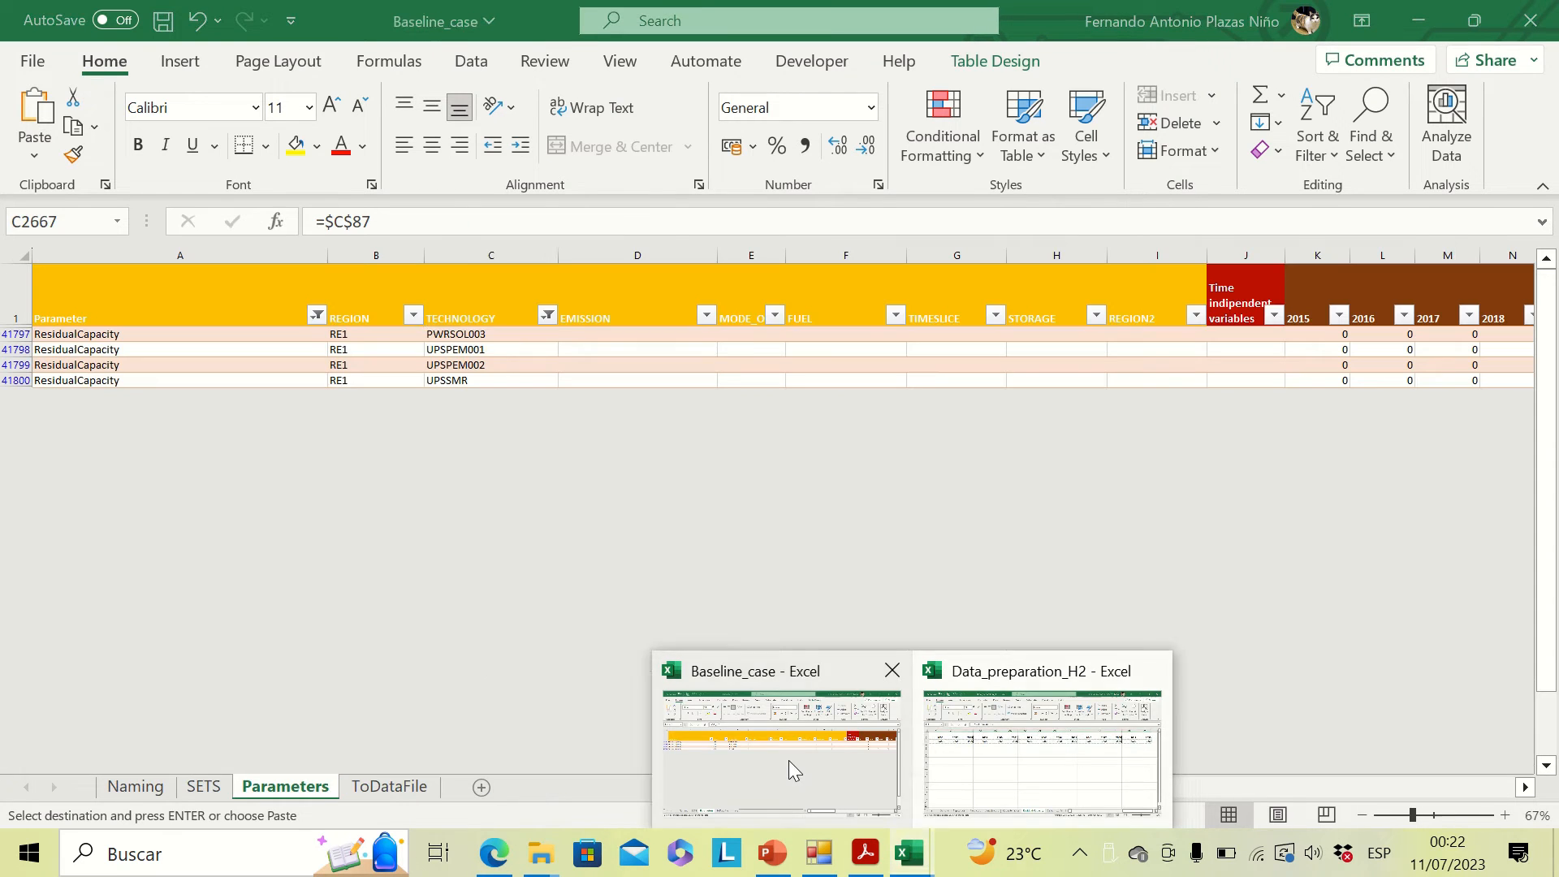
pyautogui.click(787, 760)
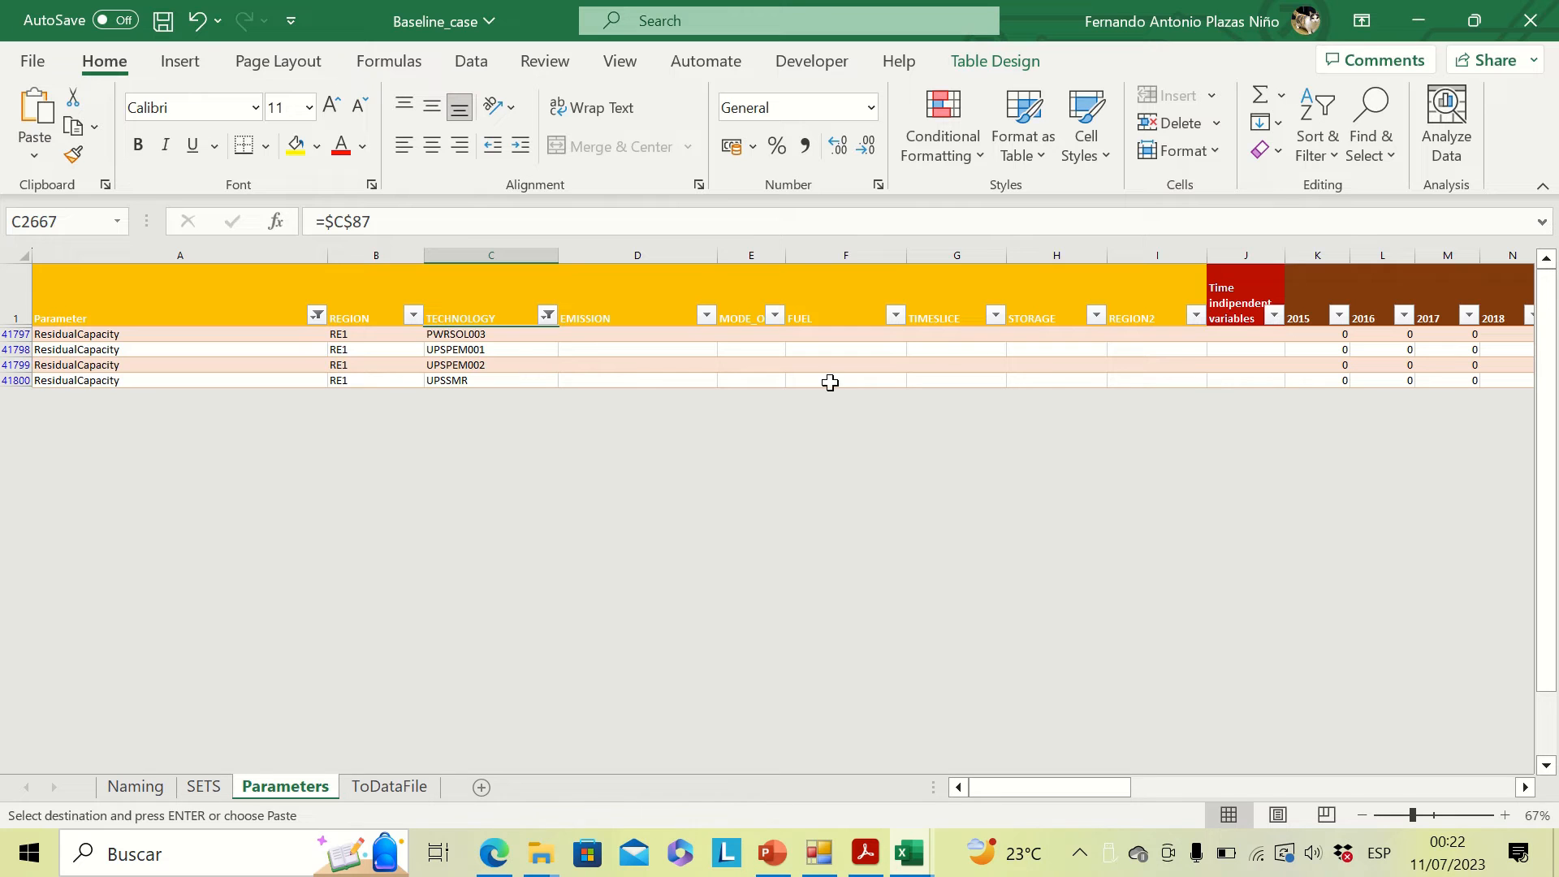
pyautogui.click(1314, 379)
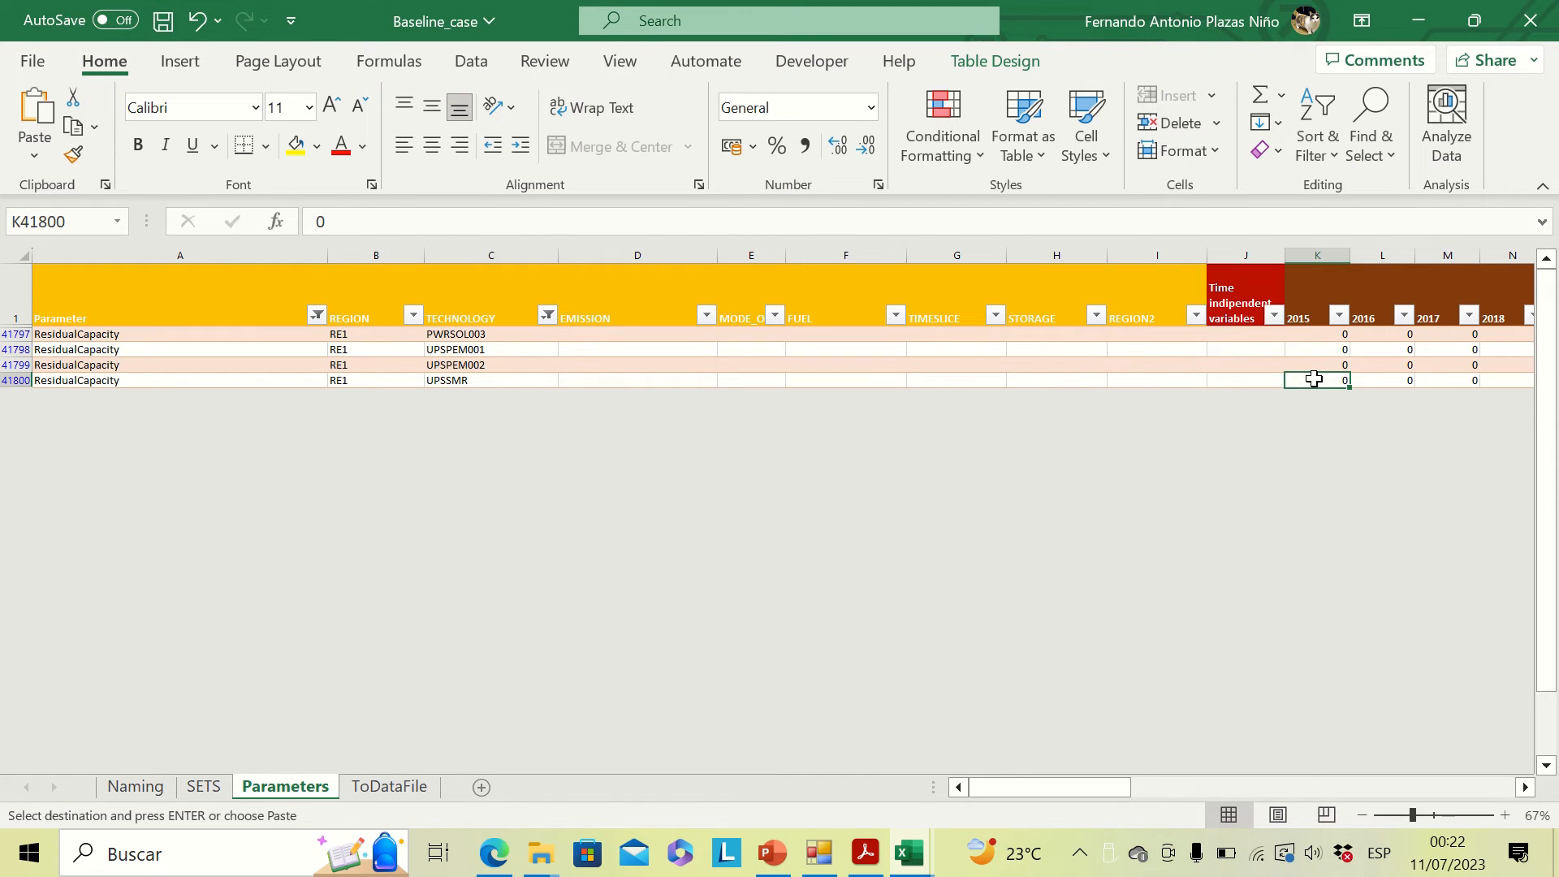
pyautogui.rightClick(1314, 379)
pyautogui.click(1134, 271)
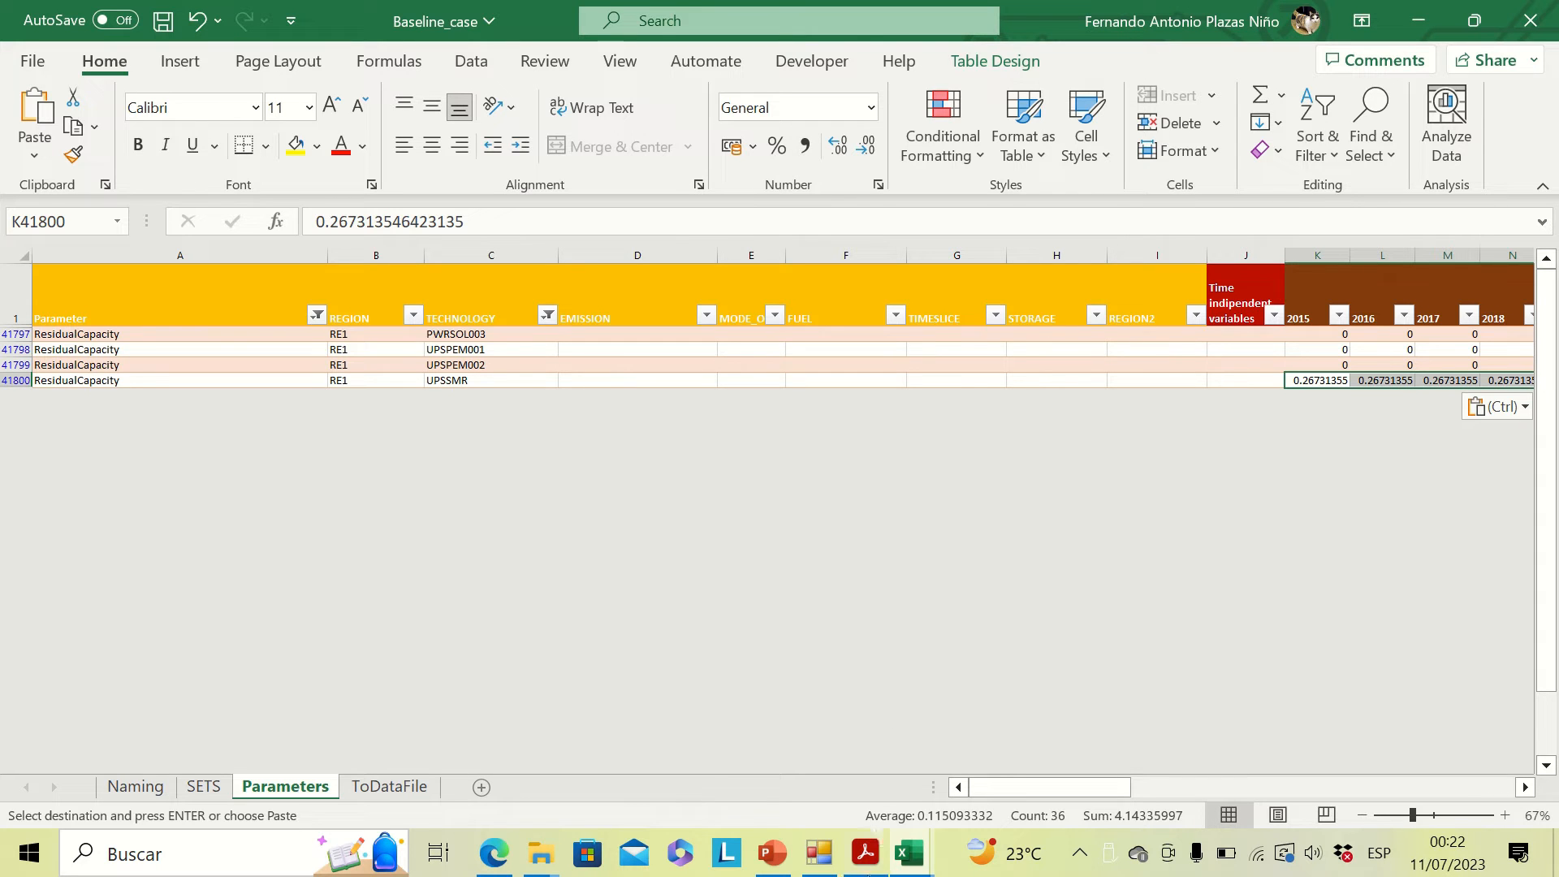
# Switch to the PDF guide and read the Operational Lifes instructions and the value table for each technology.
pyautogui.moveTo(864, 853)
pyautogui.click(859, 755)
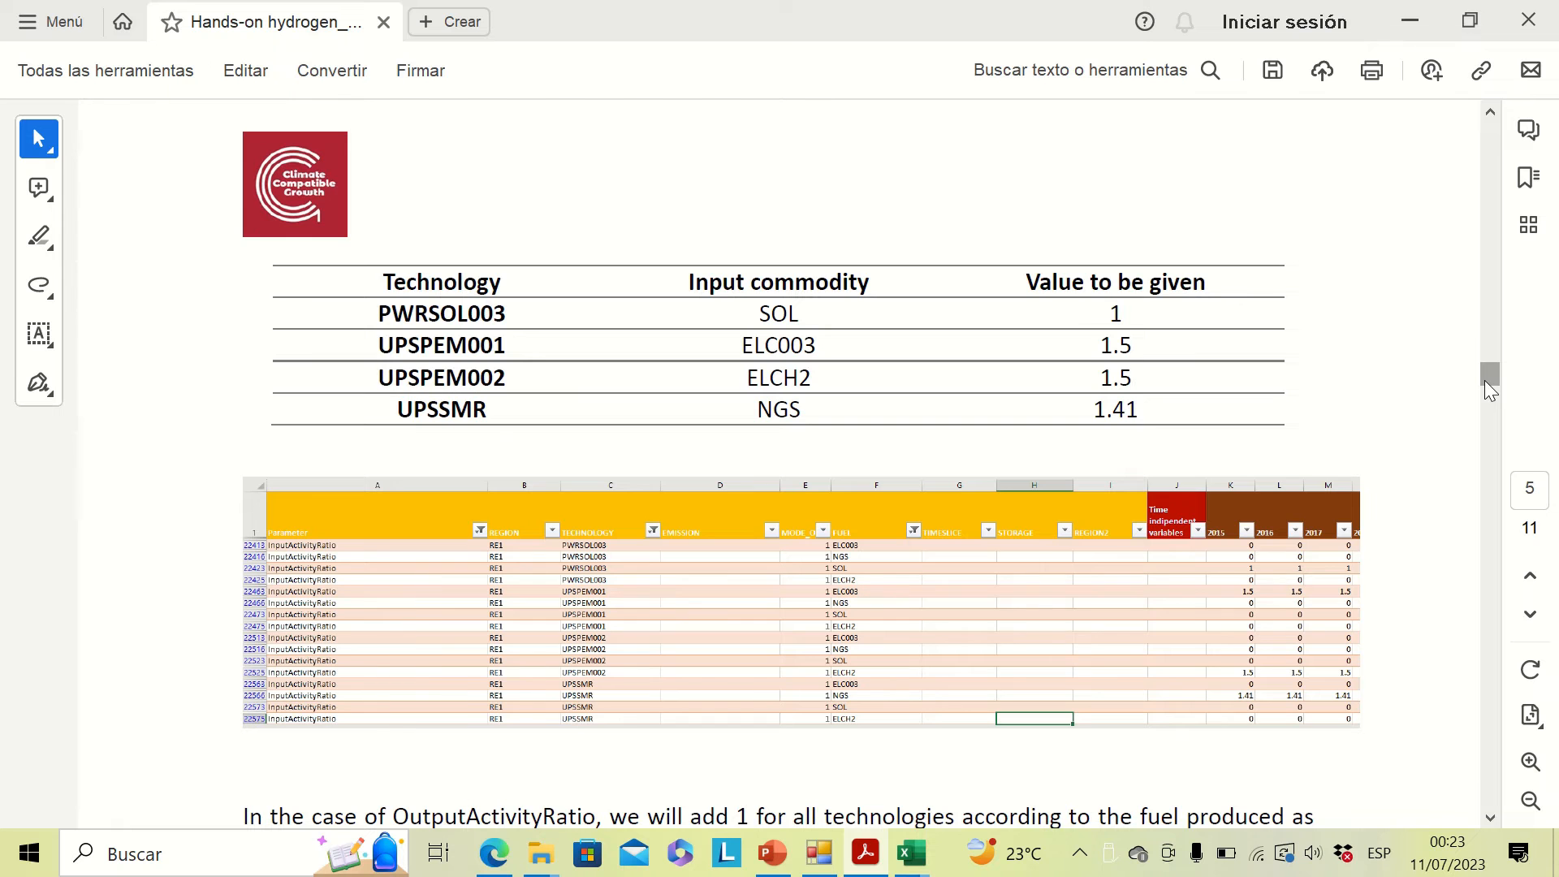
pyautogui.moveTo(1484, 381); pyautogui.dragTo(1485, 558)
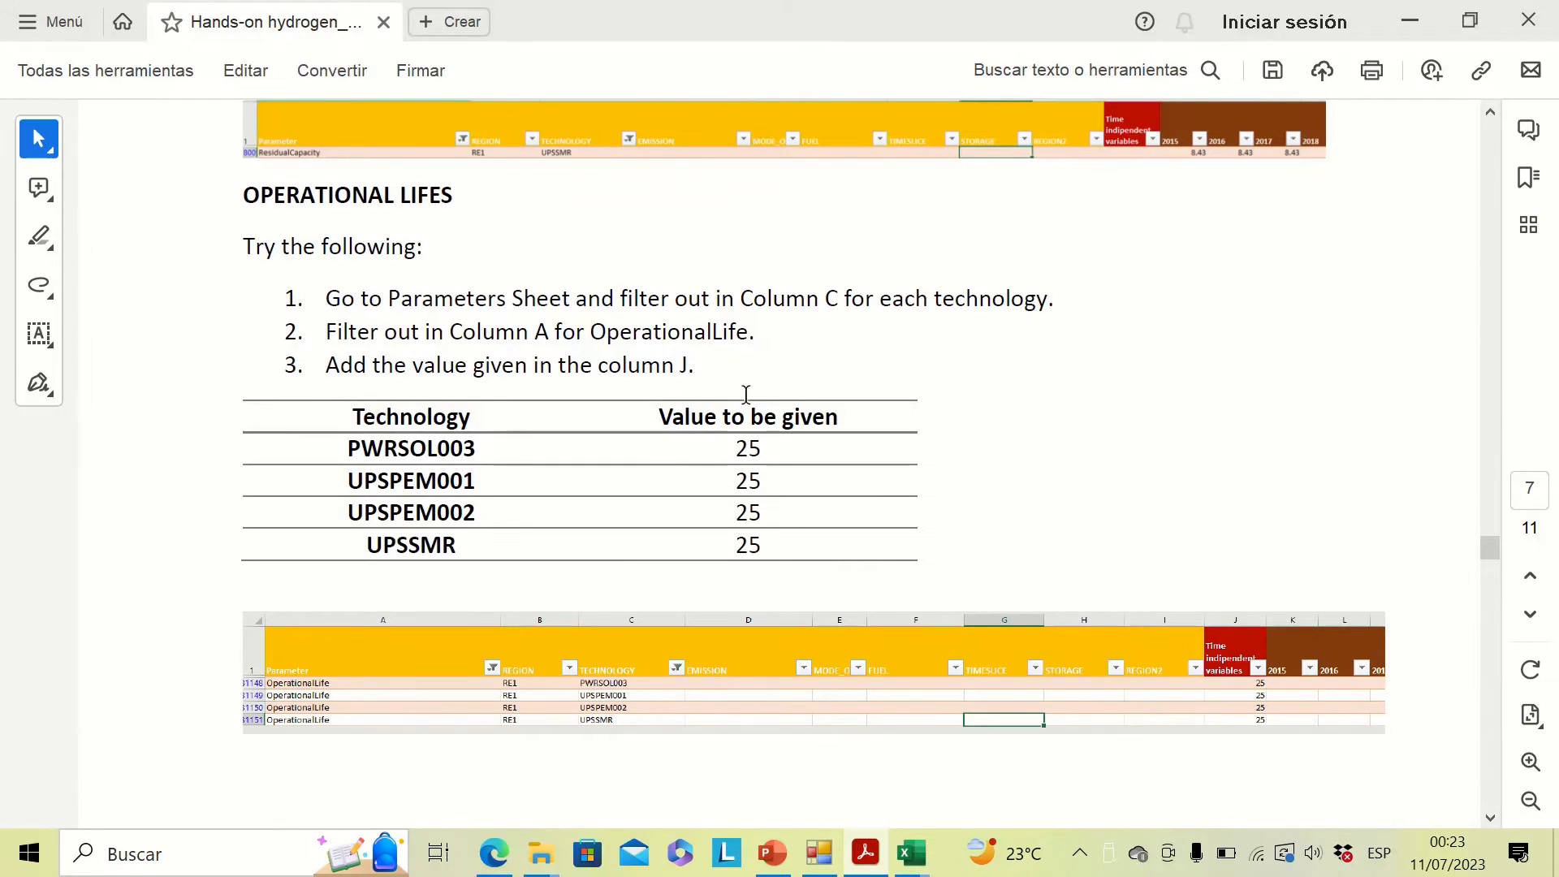
# Return to Baseline_case and change the Parameter column filter from ResidualCapacity to OperationalLife only.
pyautogui.moveTo(910, 858)
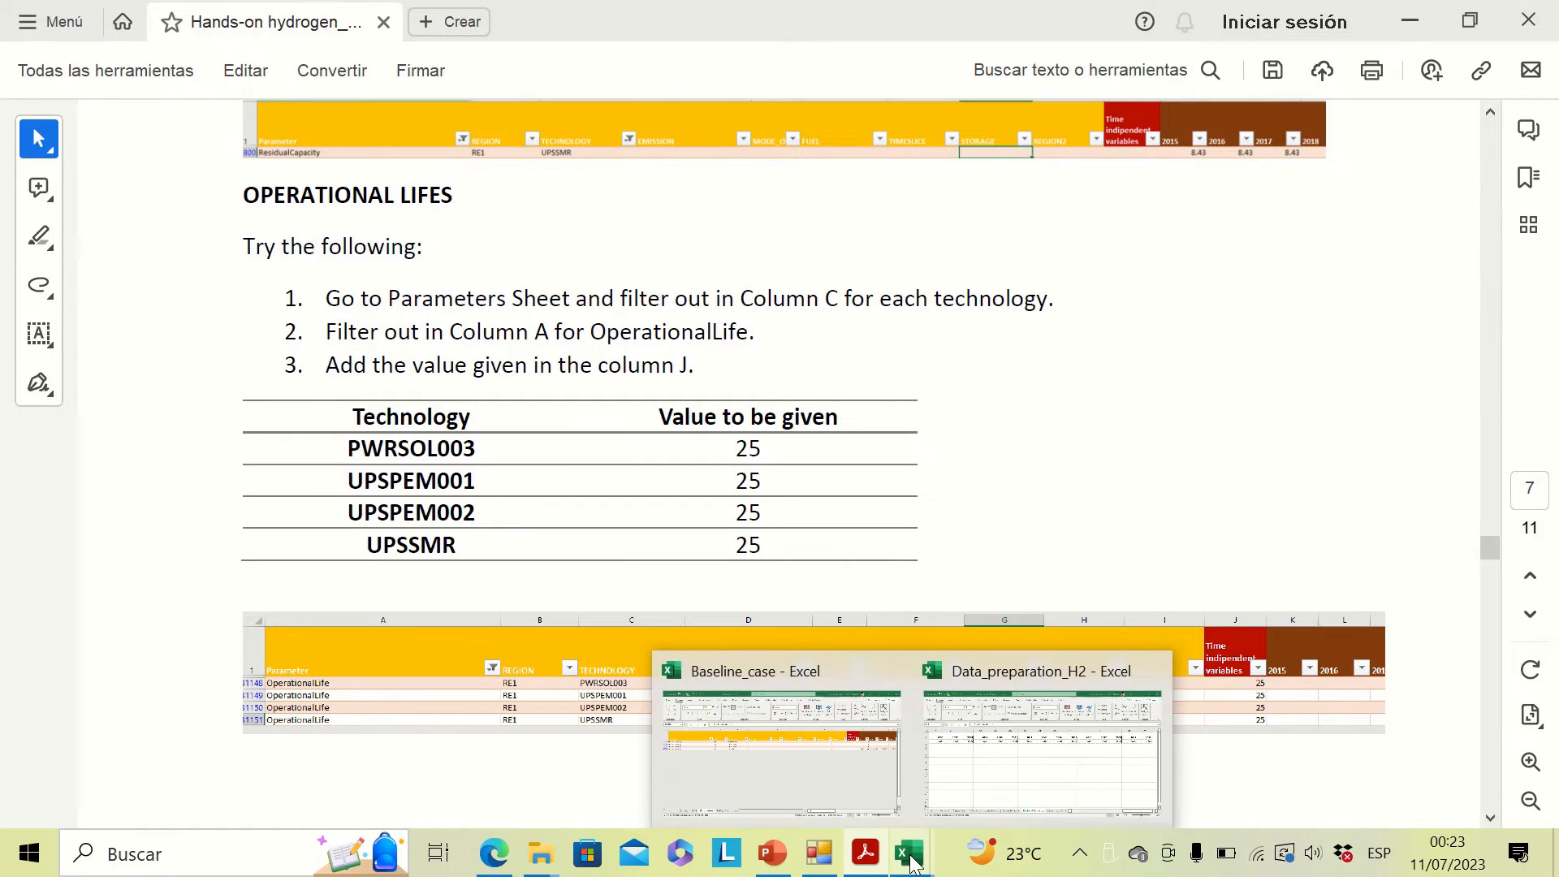
pyautogui.click(815, 745)
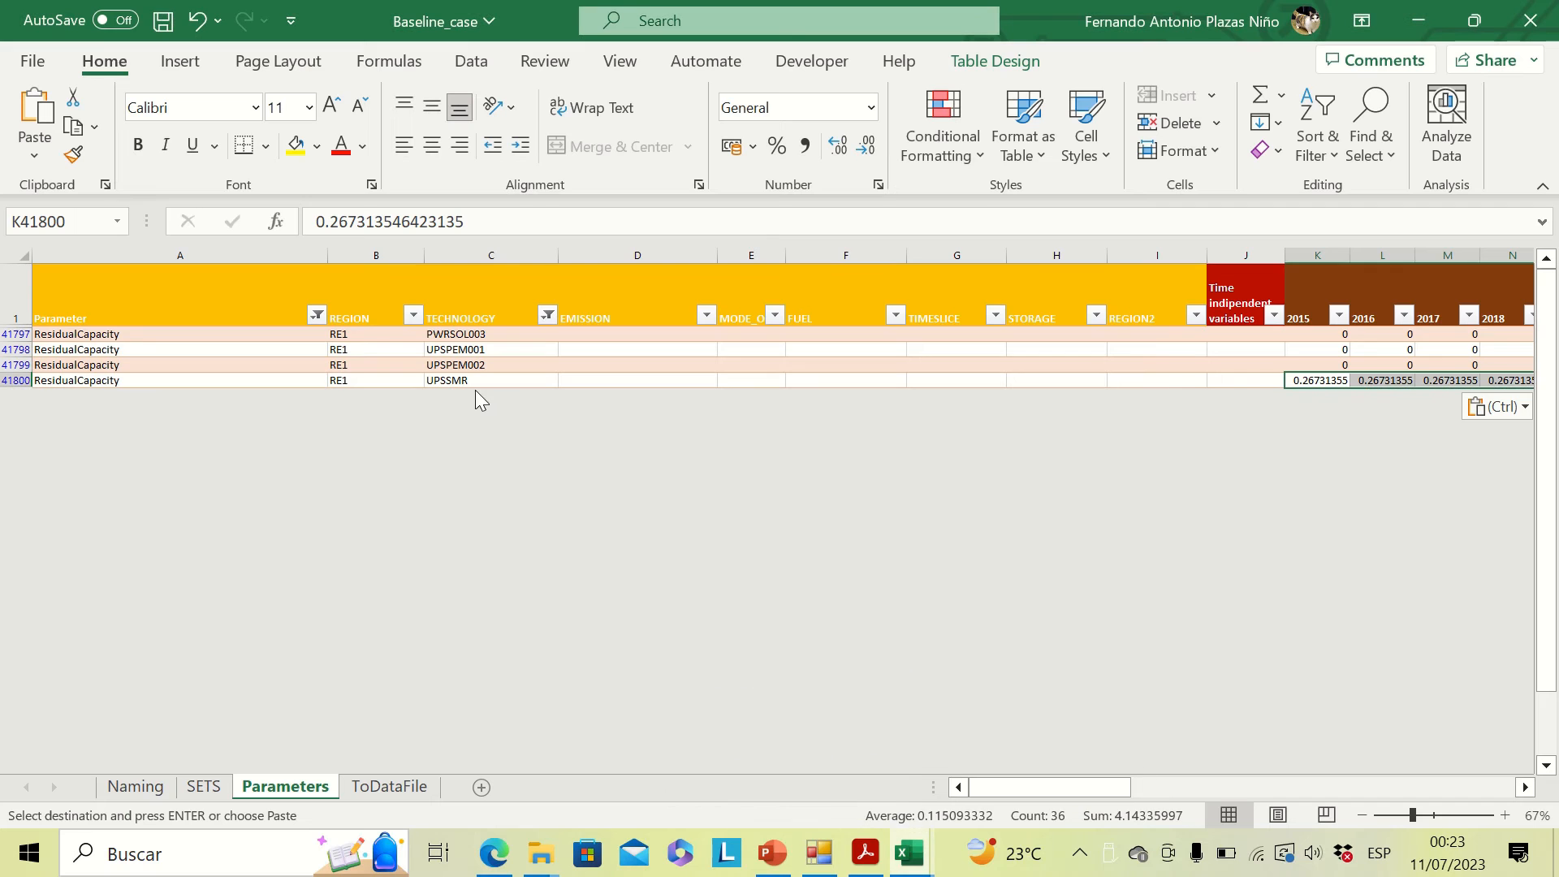
pyautogui.click(317, 316)
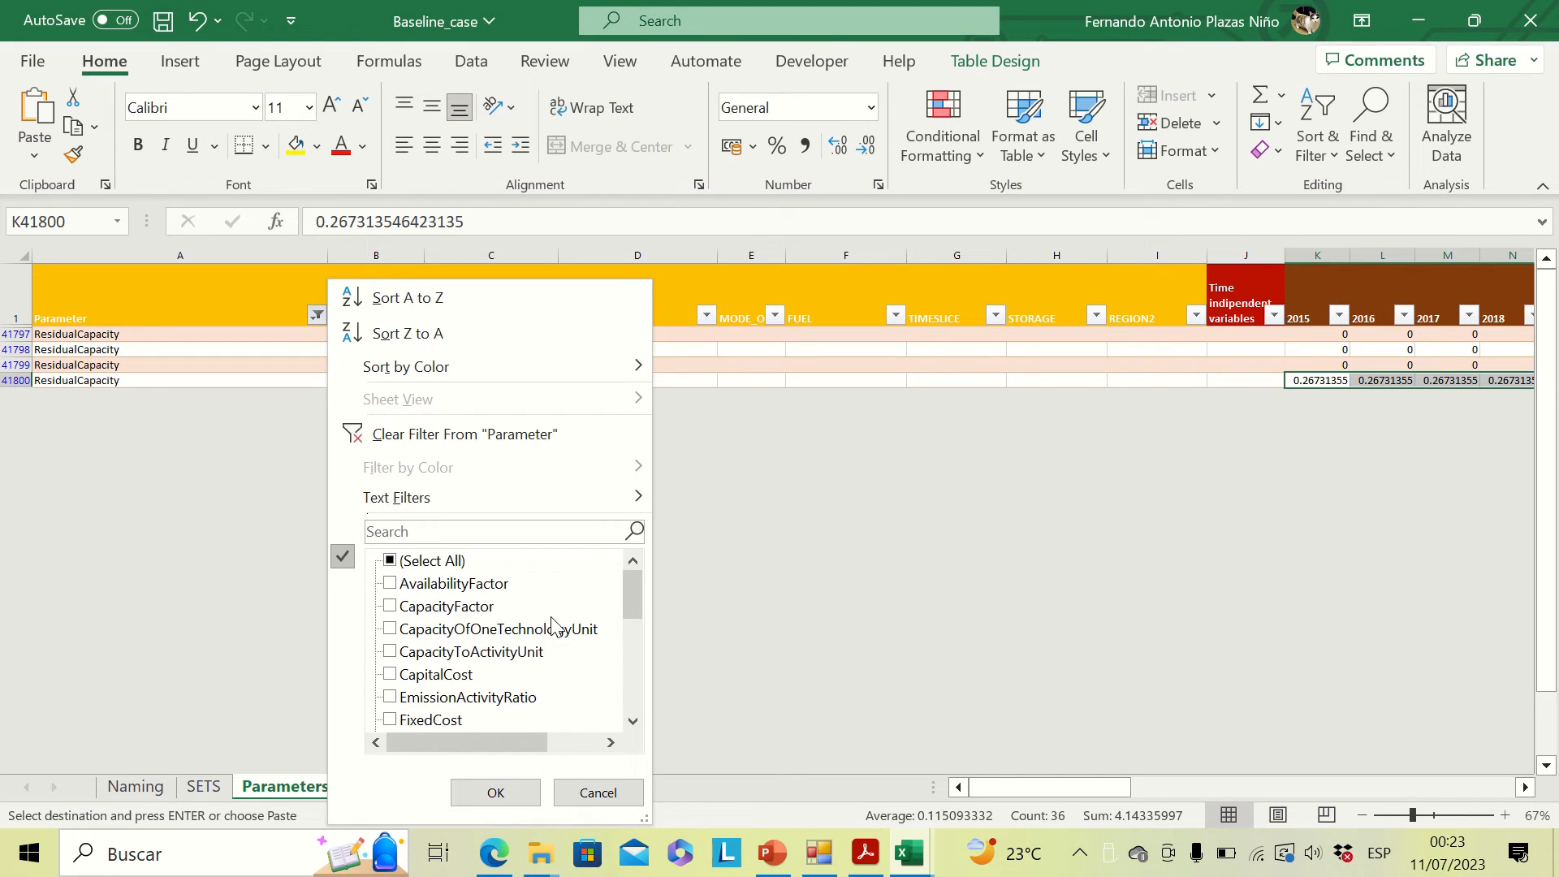
pyautogui.moveTo(630, 591); pyautogui.dragTo(630, 622)
pyautogui.click(406, 632)
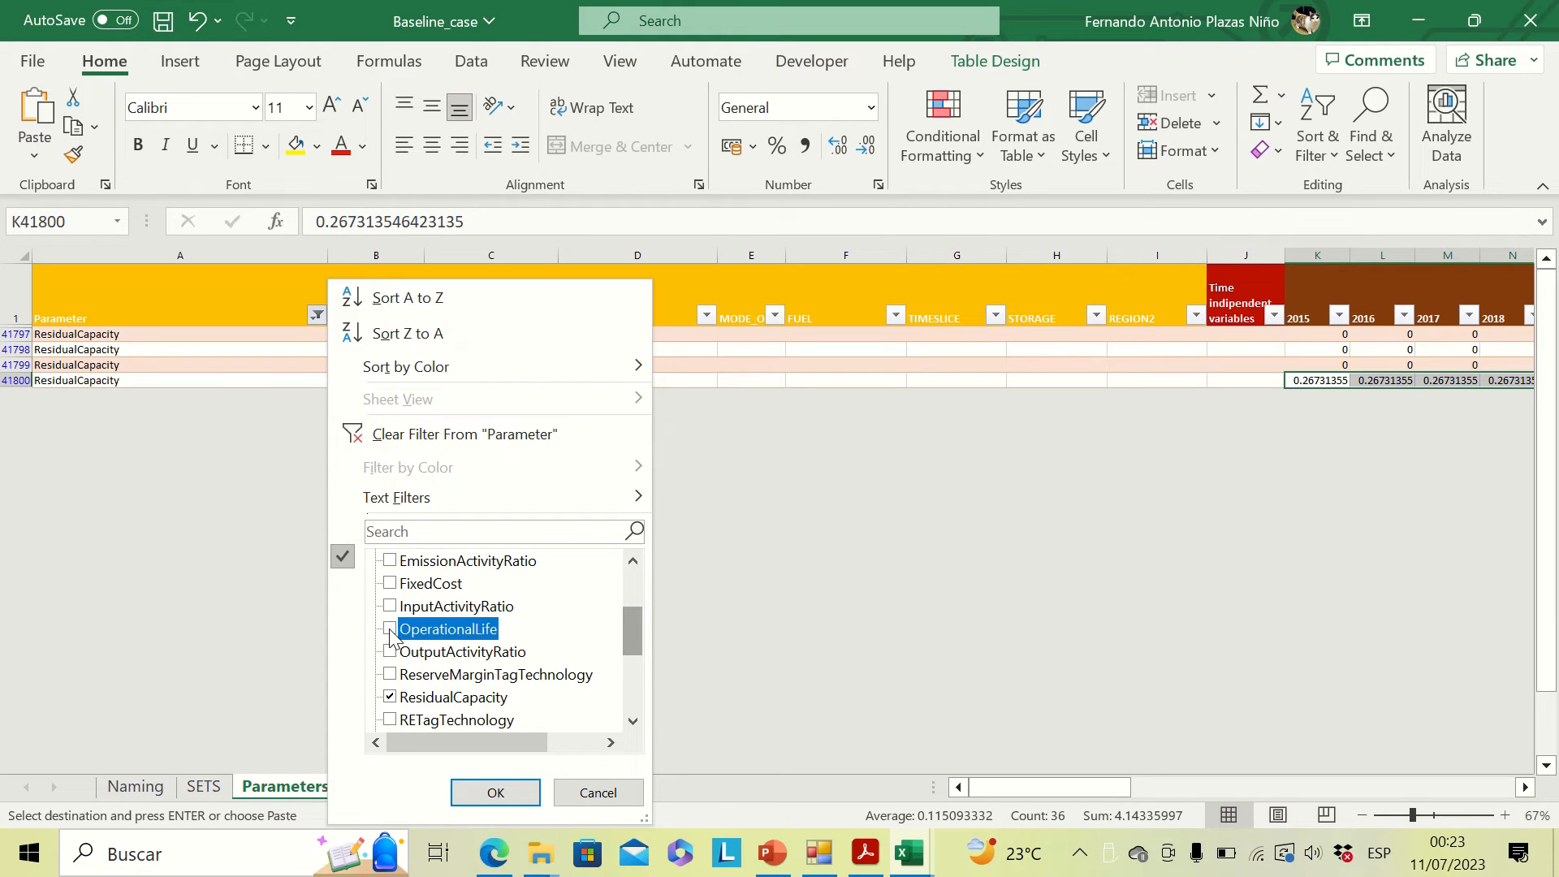
pyautogui.click(393, 698)
pyautogui.click(495, 791)
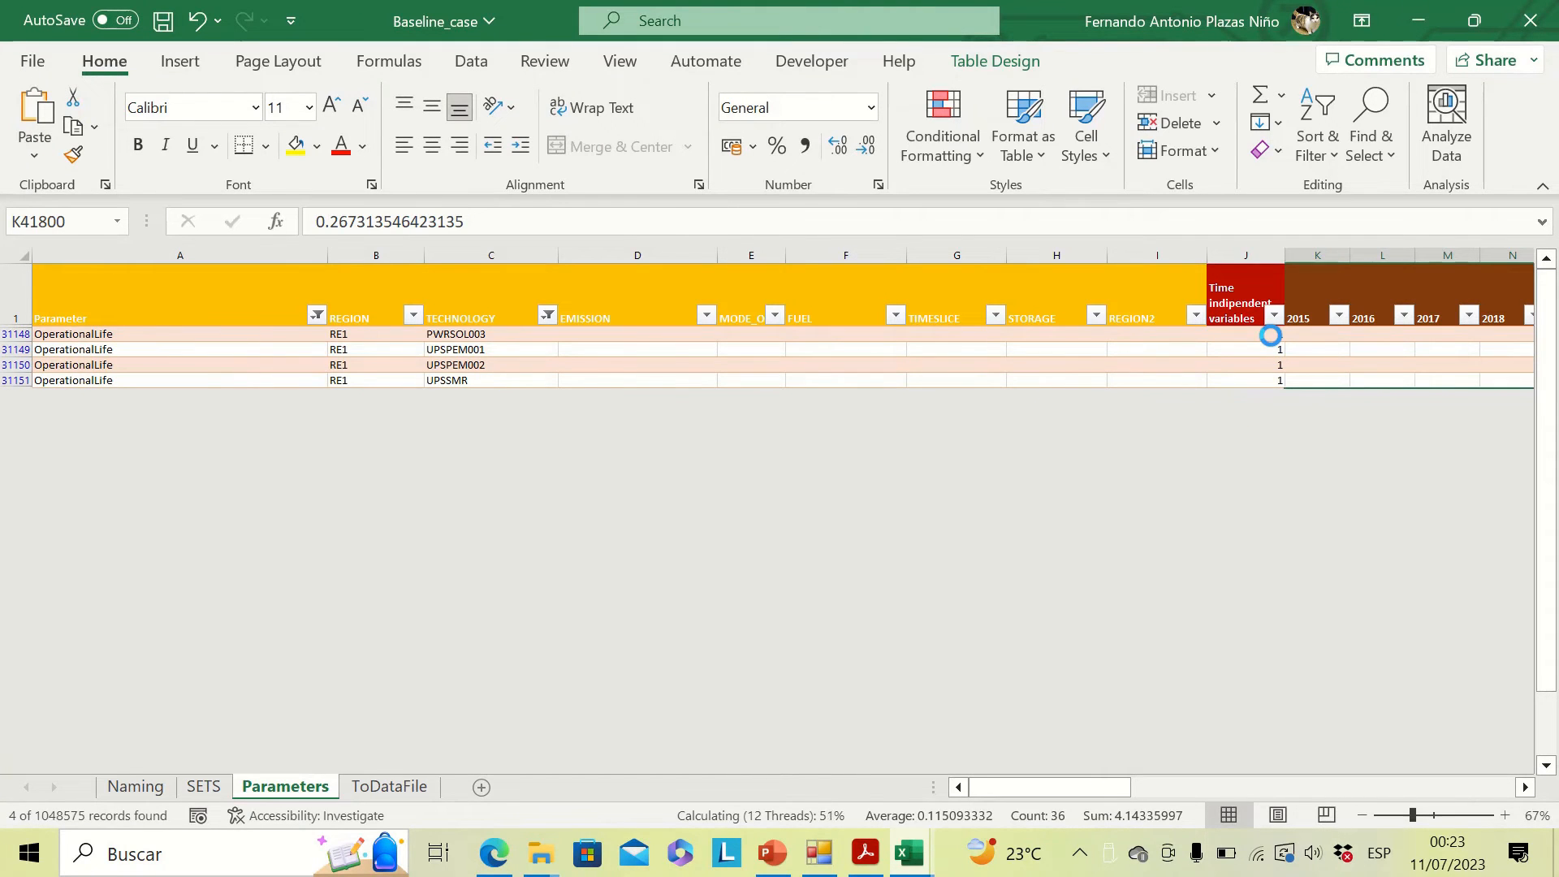
# Set the time-independent OperationalLife value to 25 for PWRSOL003, UPSPEM001, UPSPEM002 and UPSSMR, and save the workbook.
pyautogui.click(1271, 334)
pyautogui.hotkey('ctrl', 'c')
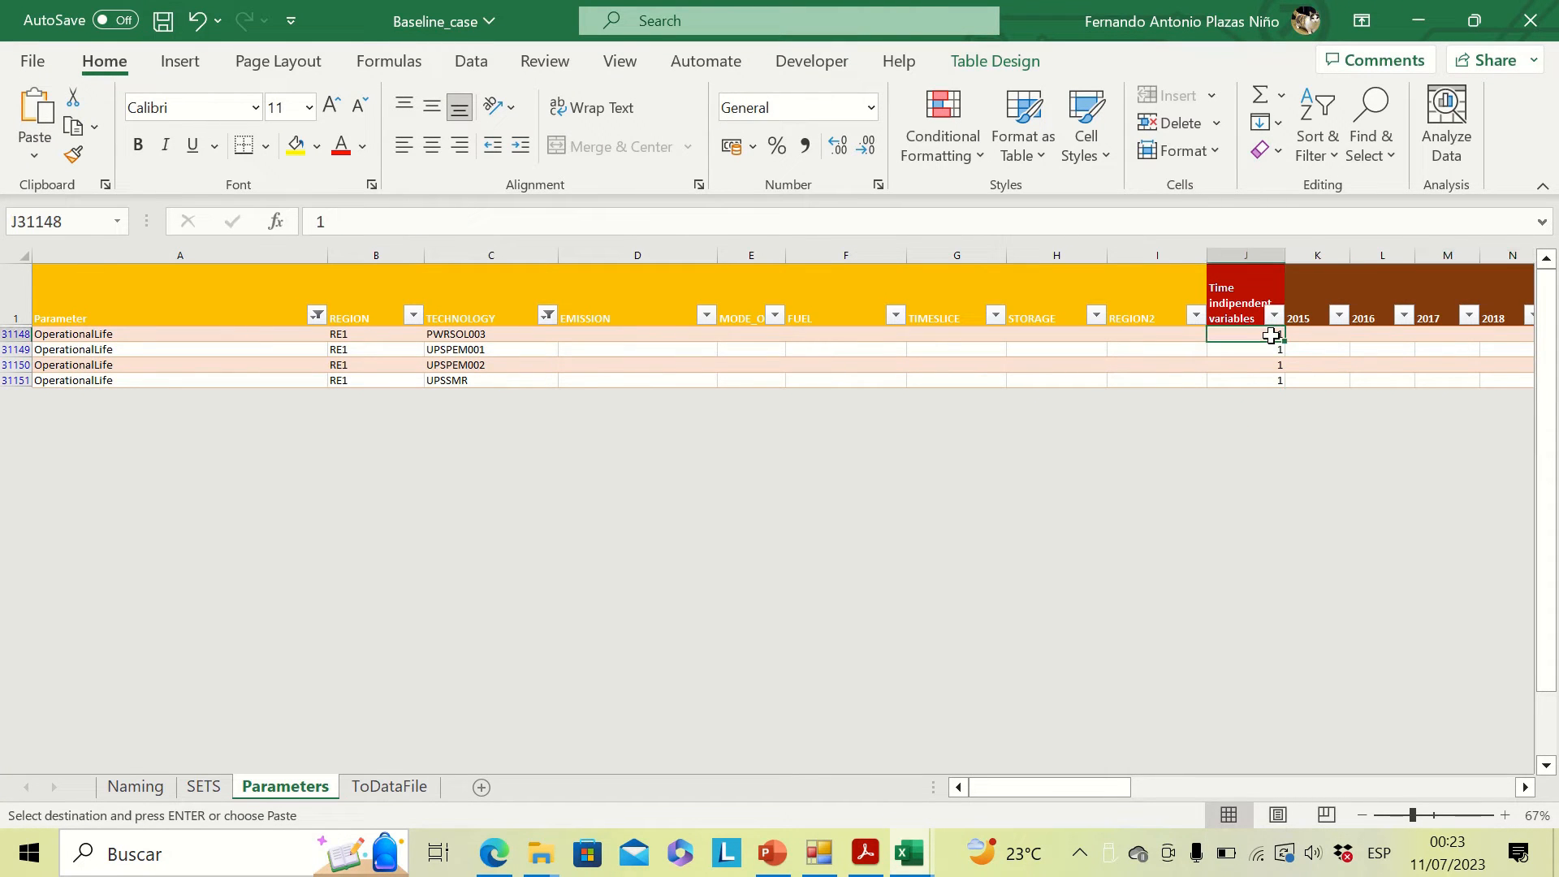
pyautogui.write('25')
pyautogui.press('Return')
pyautogui.click(1271, 334)
pyautogui.moveTo(1283, 341); pyautogui.dragTo(1282, 384)
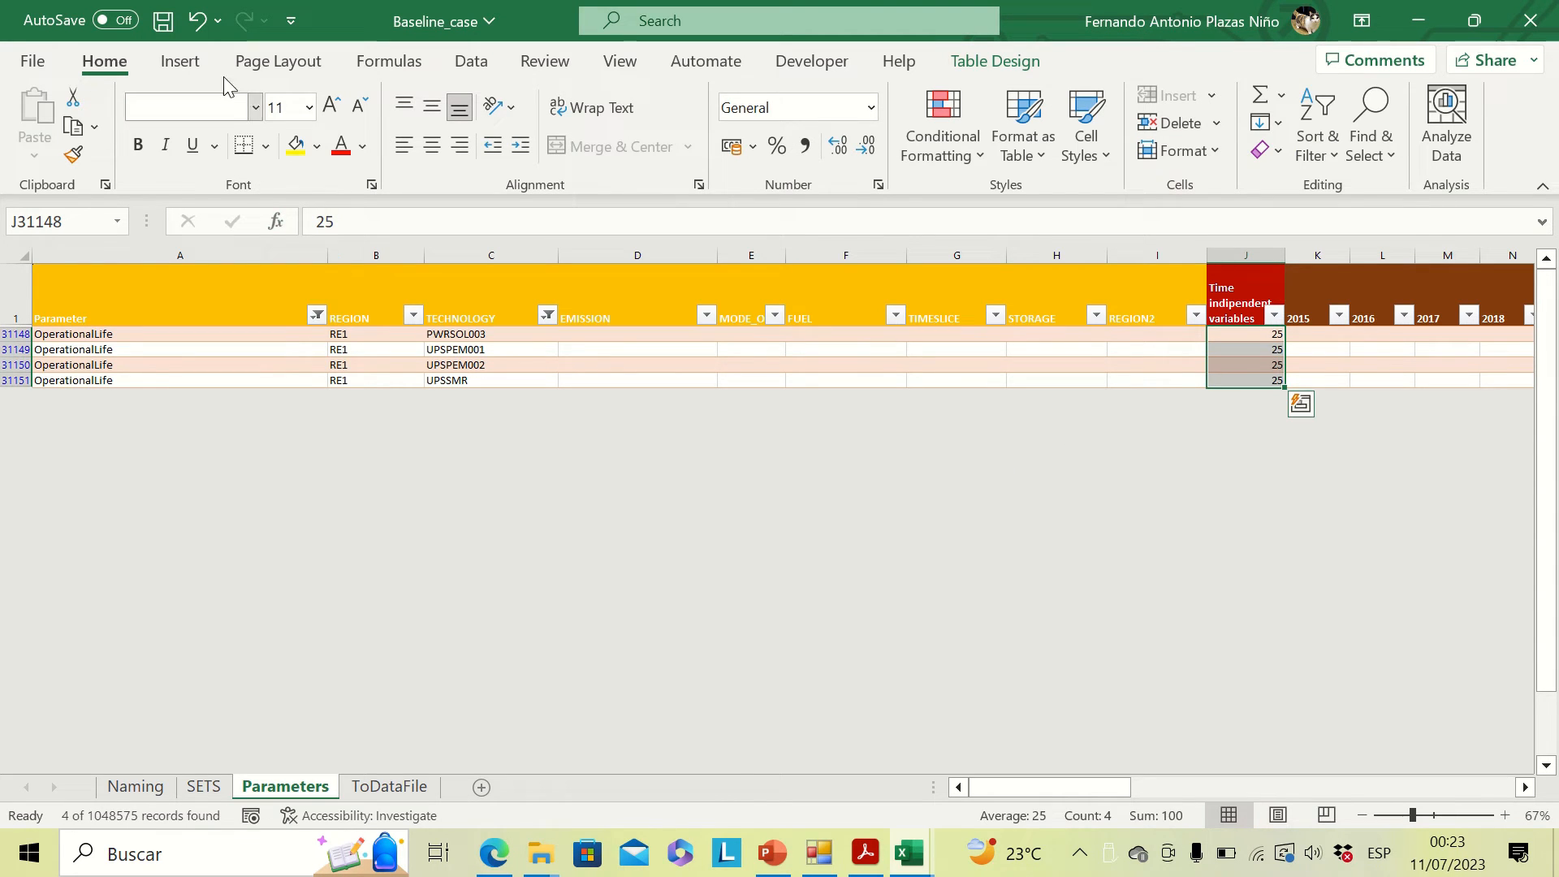
pyautogui.click(163, 21)
# Read the BAU and ESS scenario instructions in the PDF guide, and save the Baseline_case workbook again.
pyautogui.hotkey('alt', 'Tab')
pyautogui.moveTo(1481, 552)
pyautogui.mouseDown()
pyautogui.moveTo(1487, 582)
pyautogui.moveTo(1488, 564)
pyautogui.mouseUp()
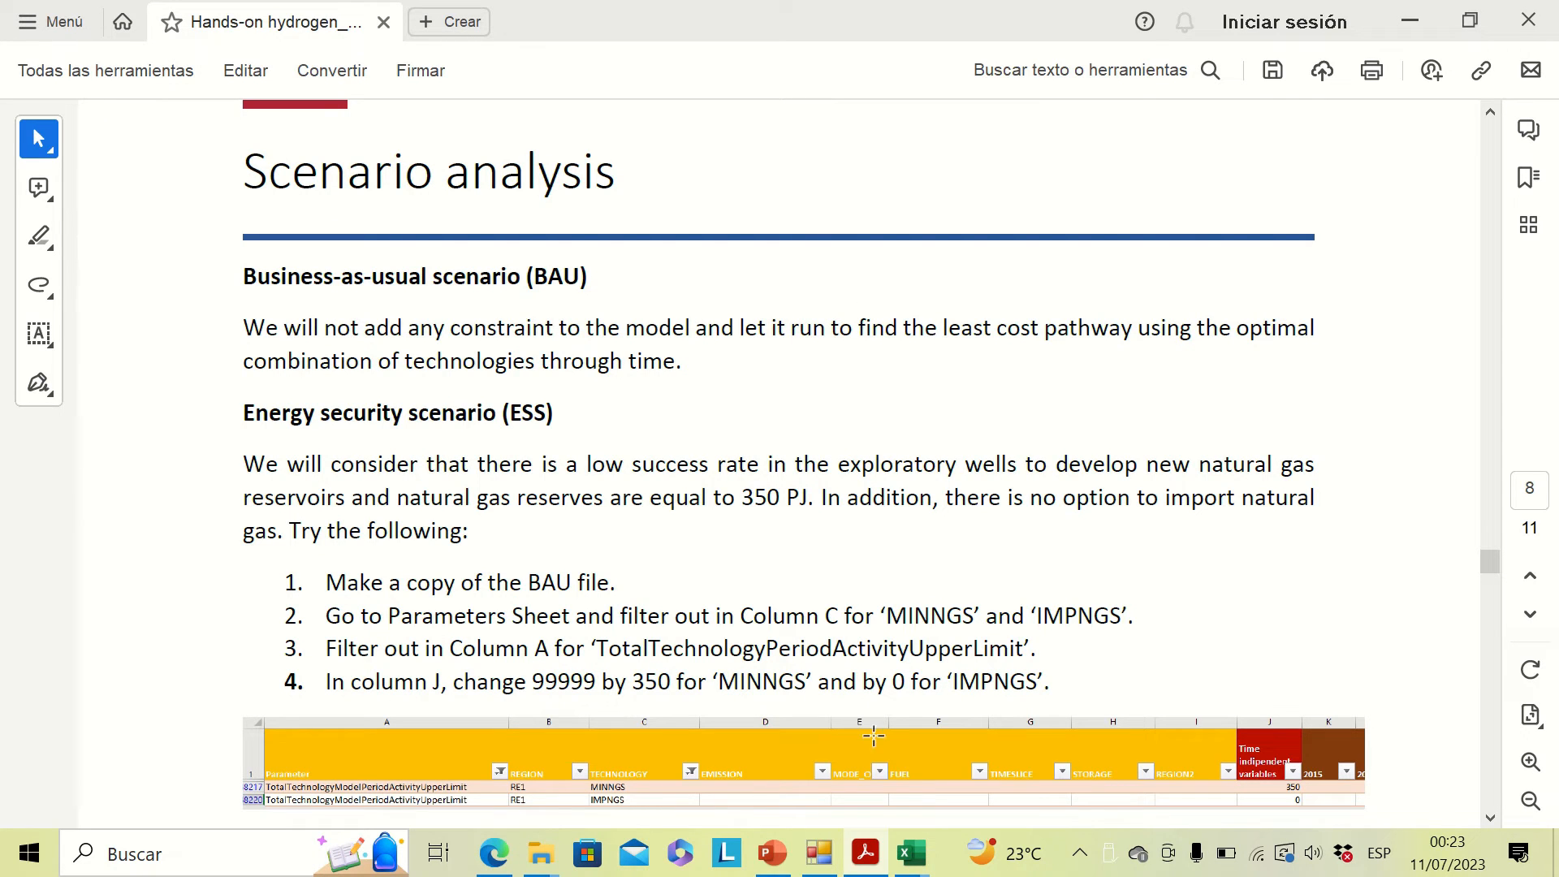
pyautogui.moveTo(911, 852)
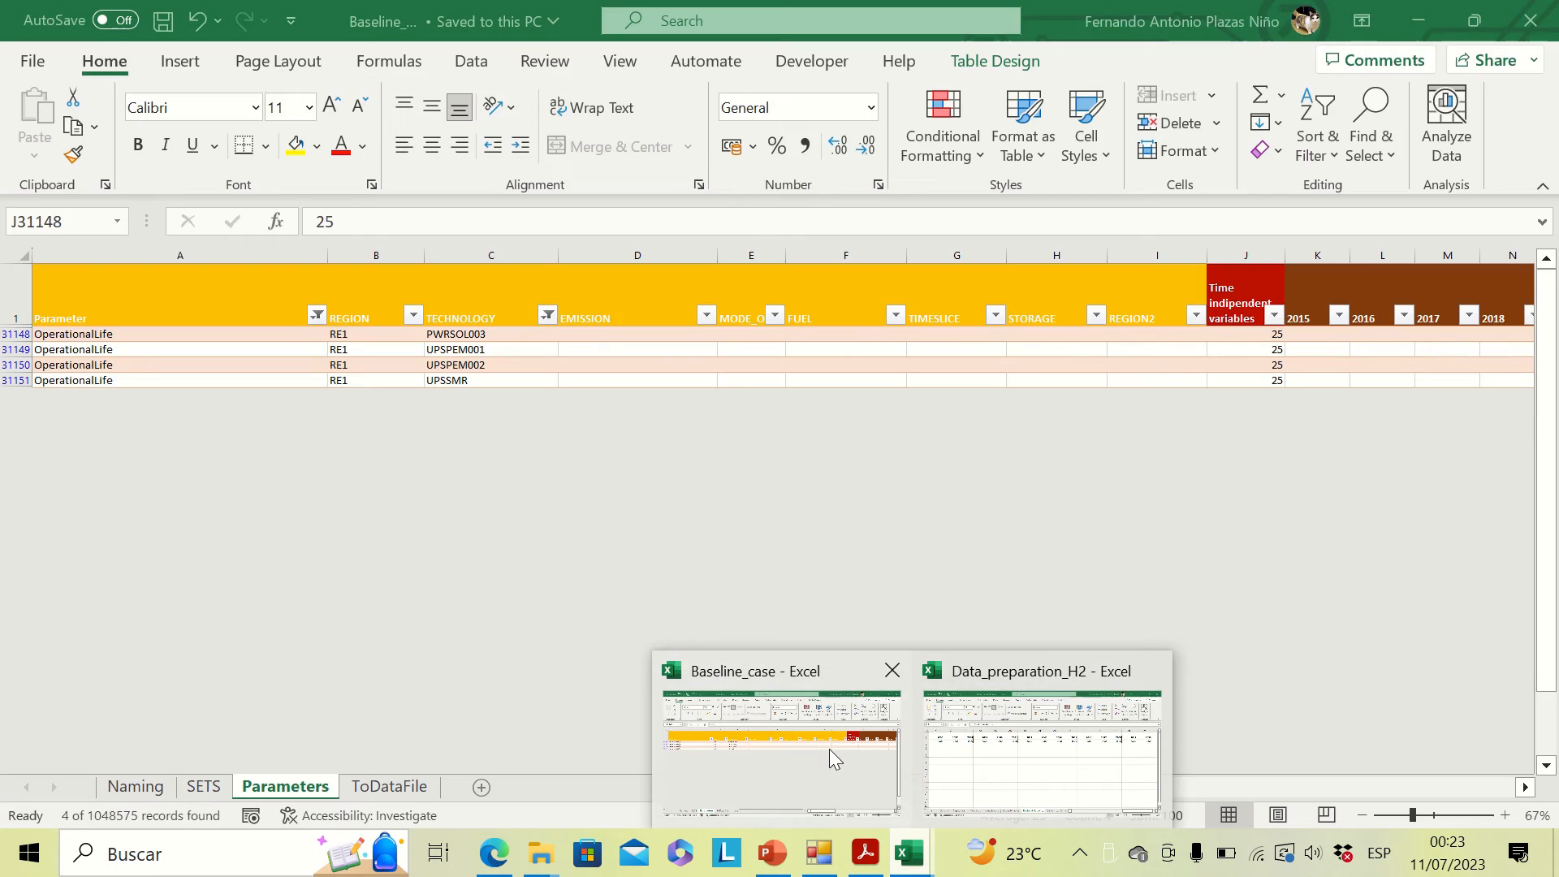
pyautogui.click(830, 749)
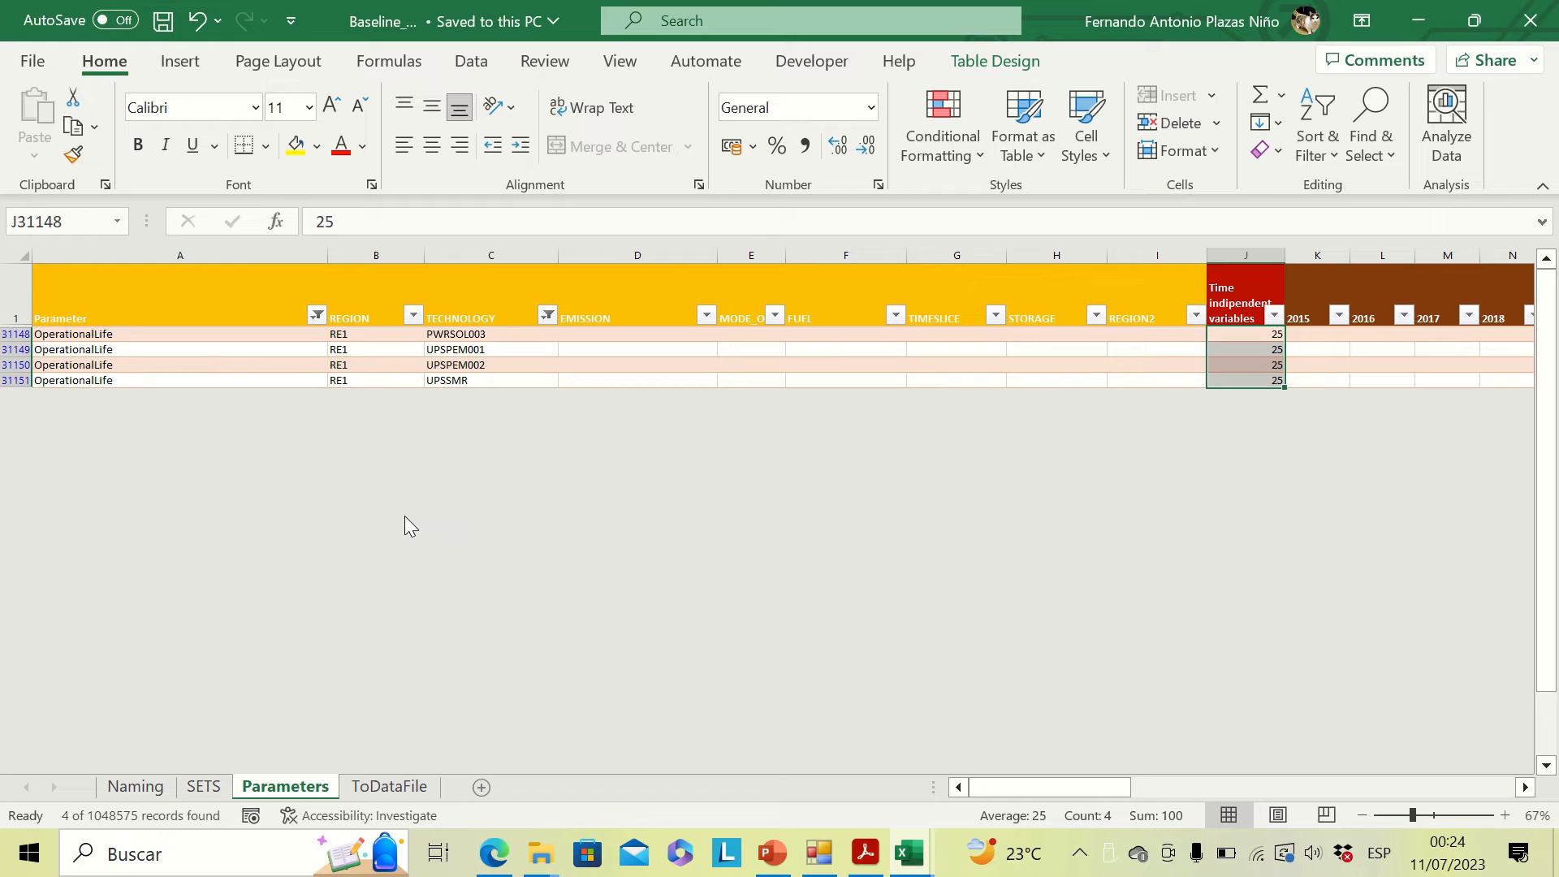
pyautogui.click(164, 20)
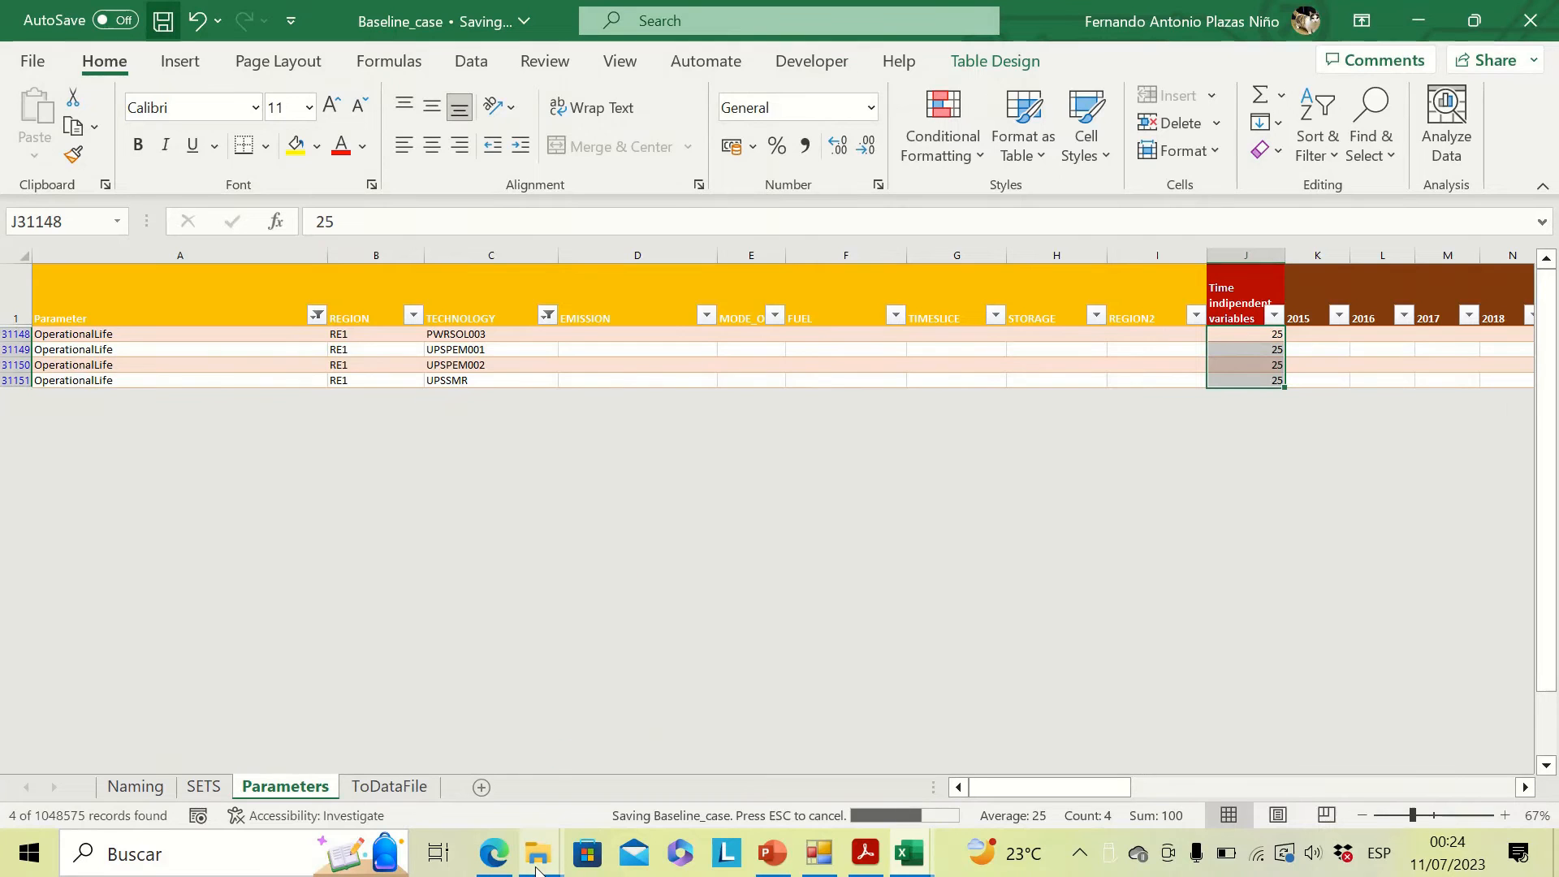
# Switch to File Explorer, examine the files in the BAU scenario folder and return to the Video folder.
pyautogui.moveTo(536, 871)
pyautogui.click(412, 726)
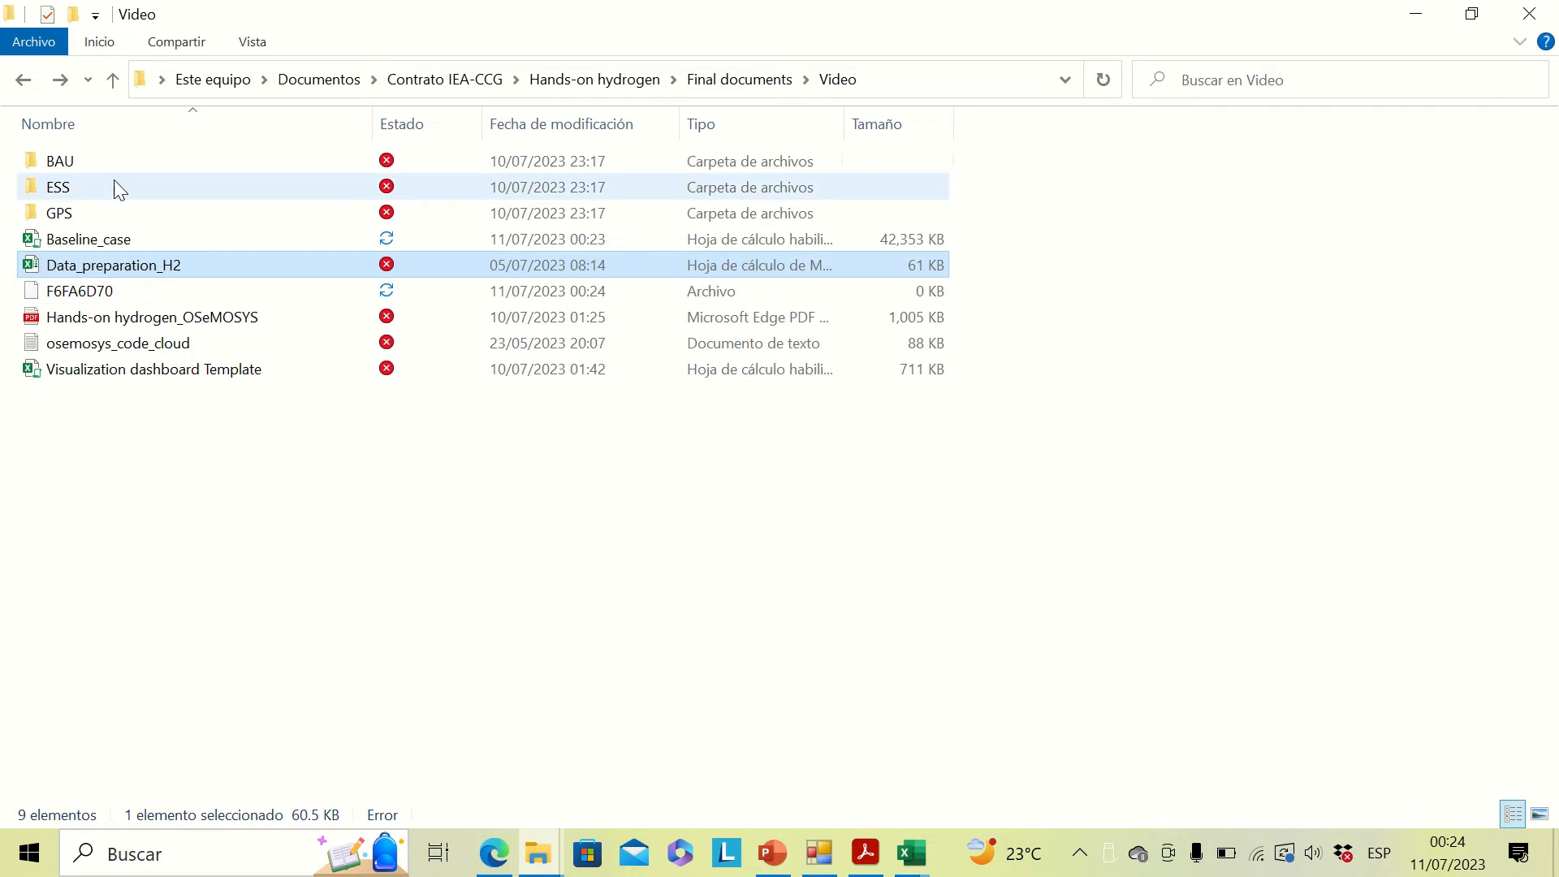
pyautogui.doubleClick(98, 167)
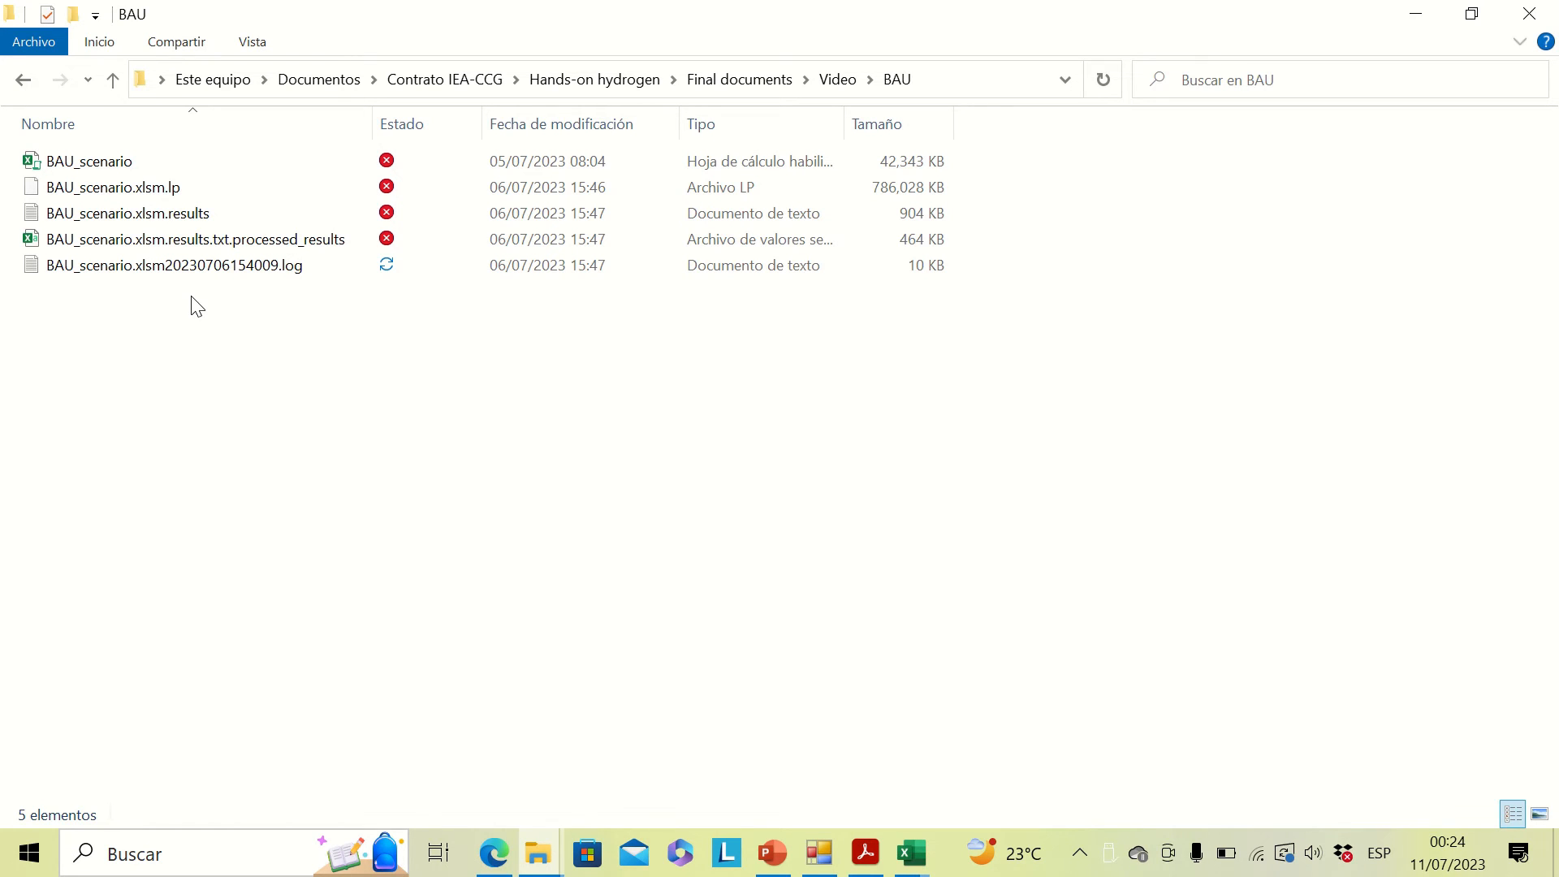
pyautogui.click(23, 81)
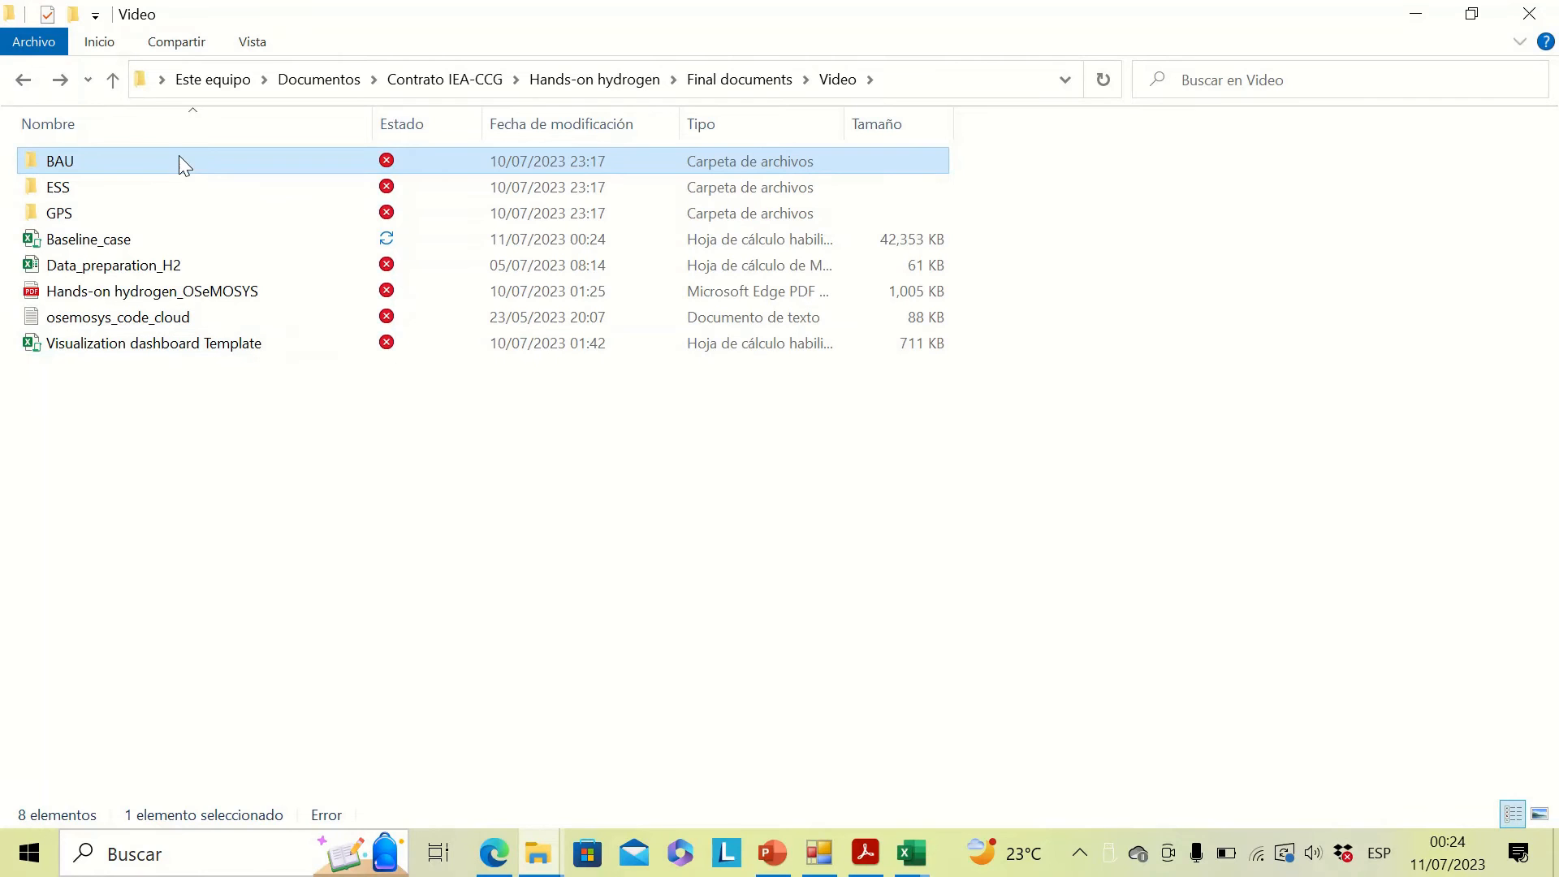
pyautogui.moveTo(179, 155)
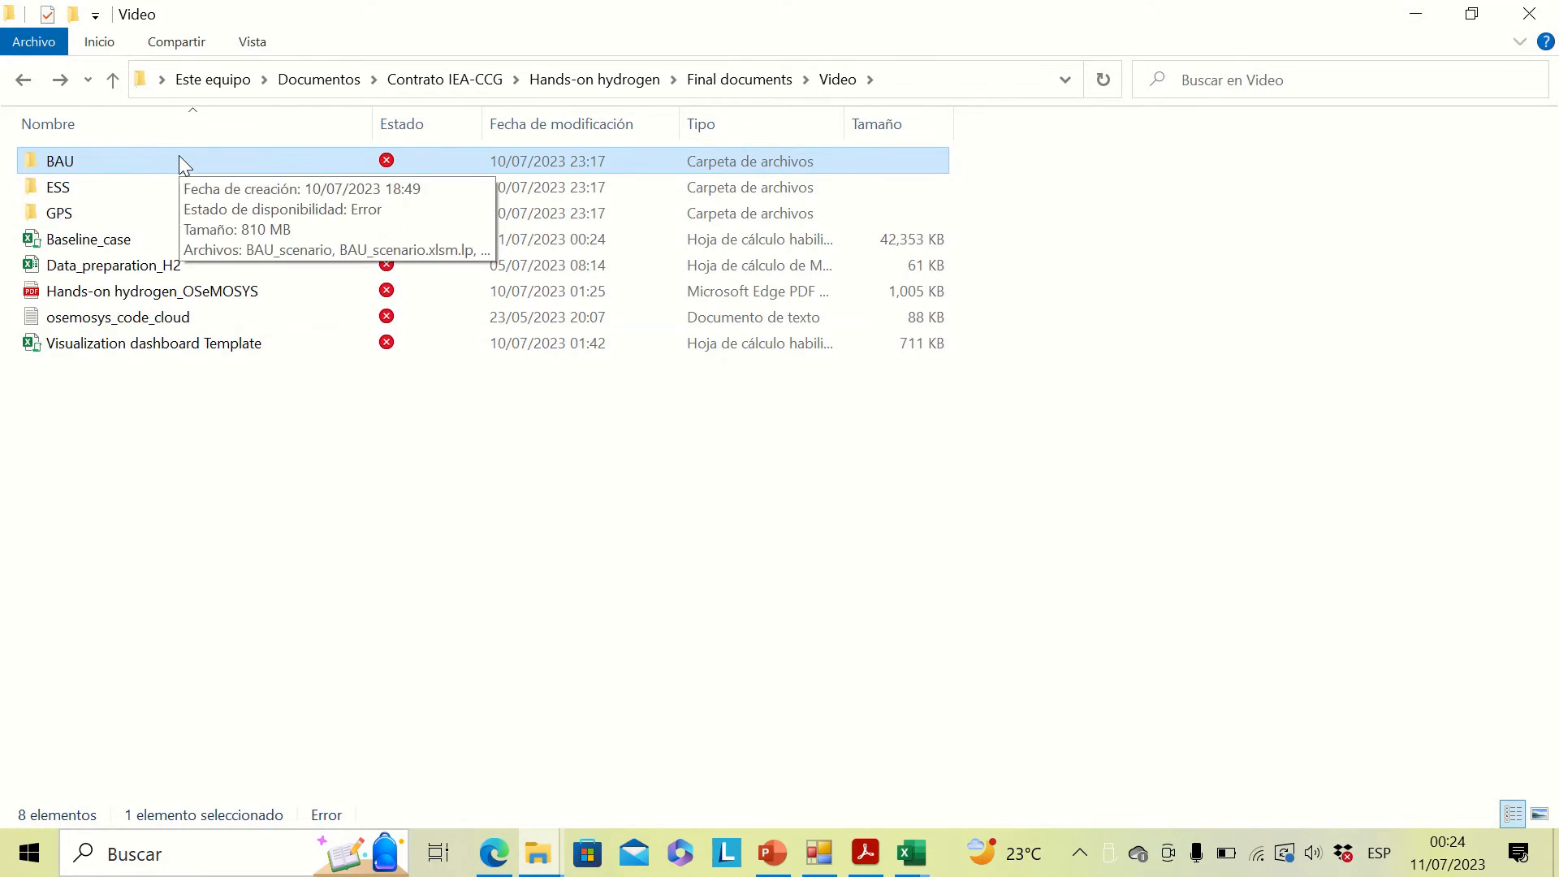
# Switch to clicSAND and choose BAU_scenario from the BAU folder inside Video as the data source.
pyautogui.click(822, 853)
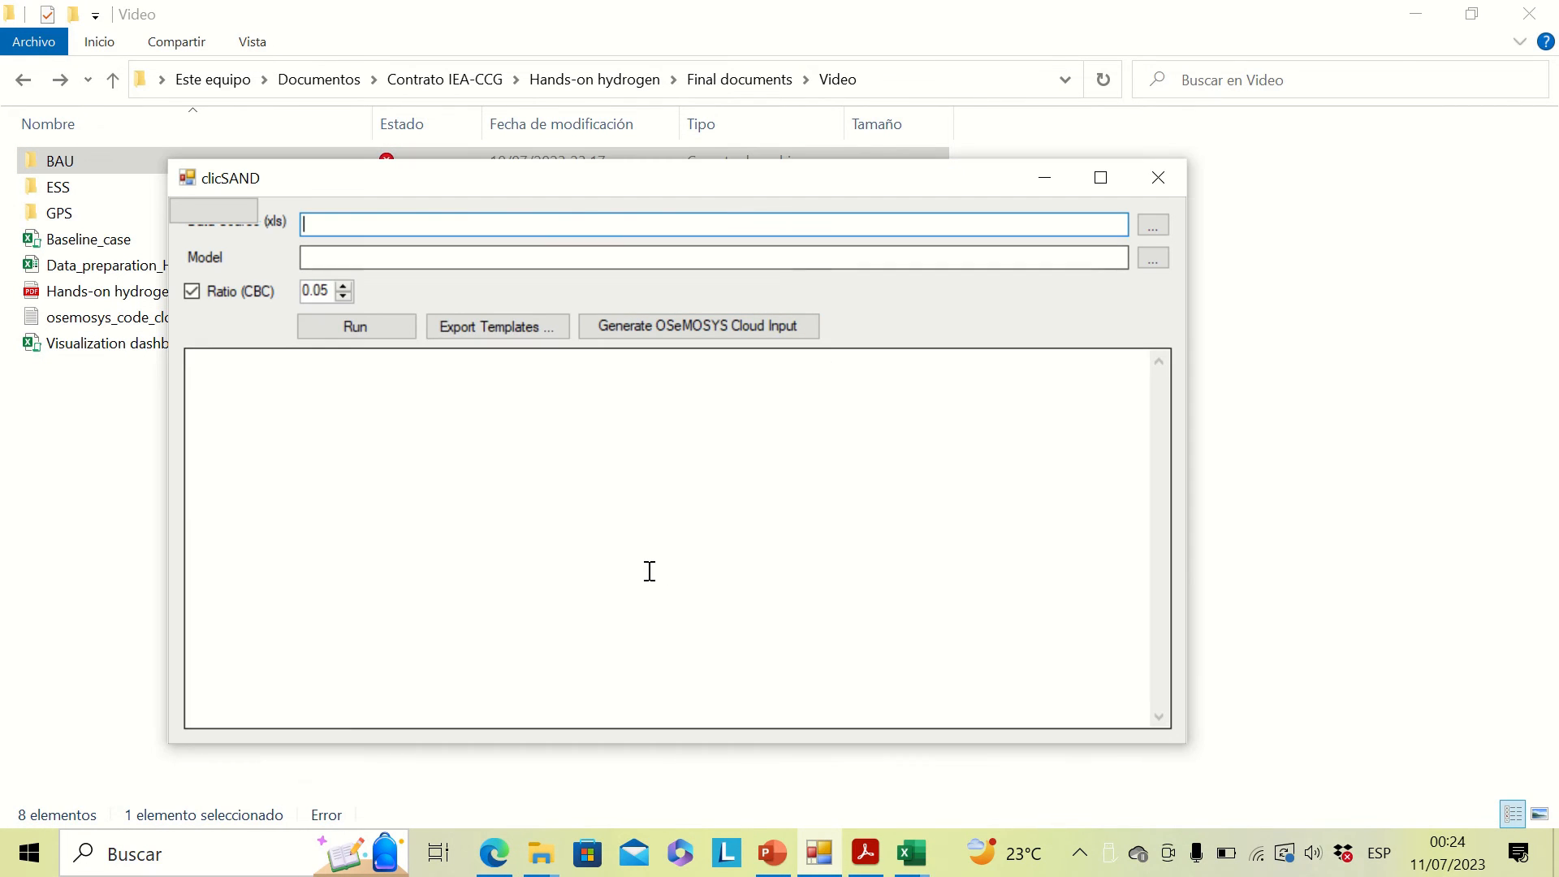
pyautogui.click(1157, 223)
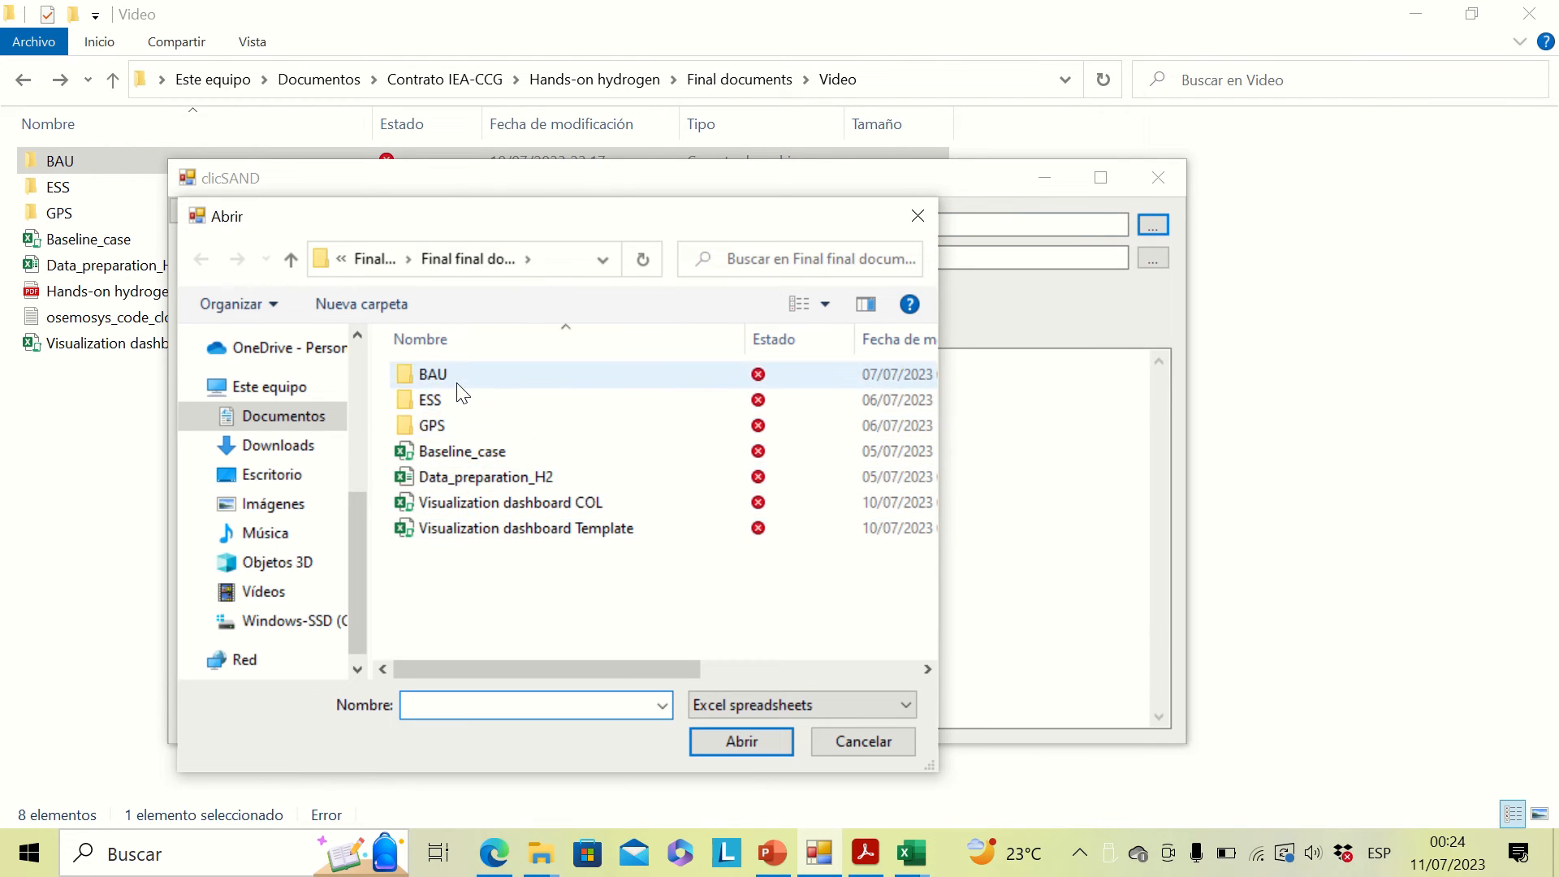
pyautogui.click(373, 259)
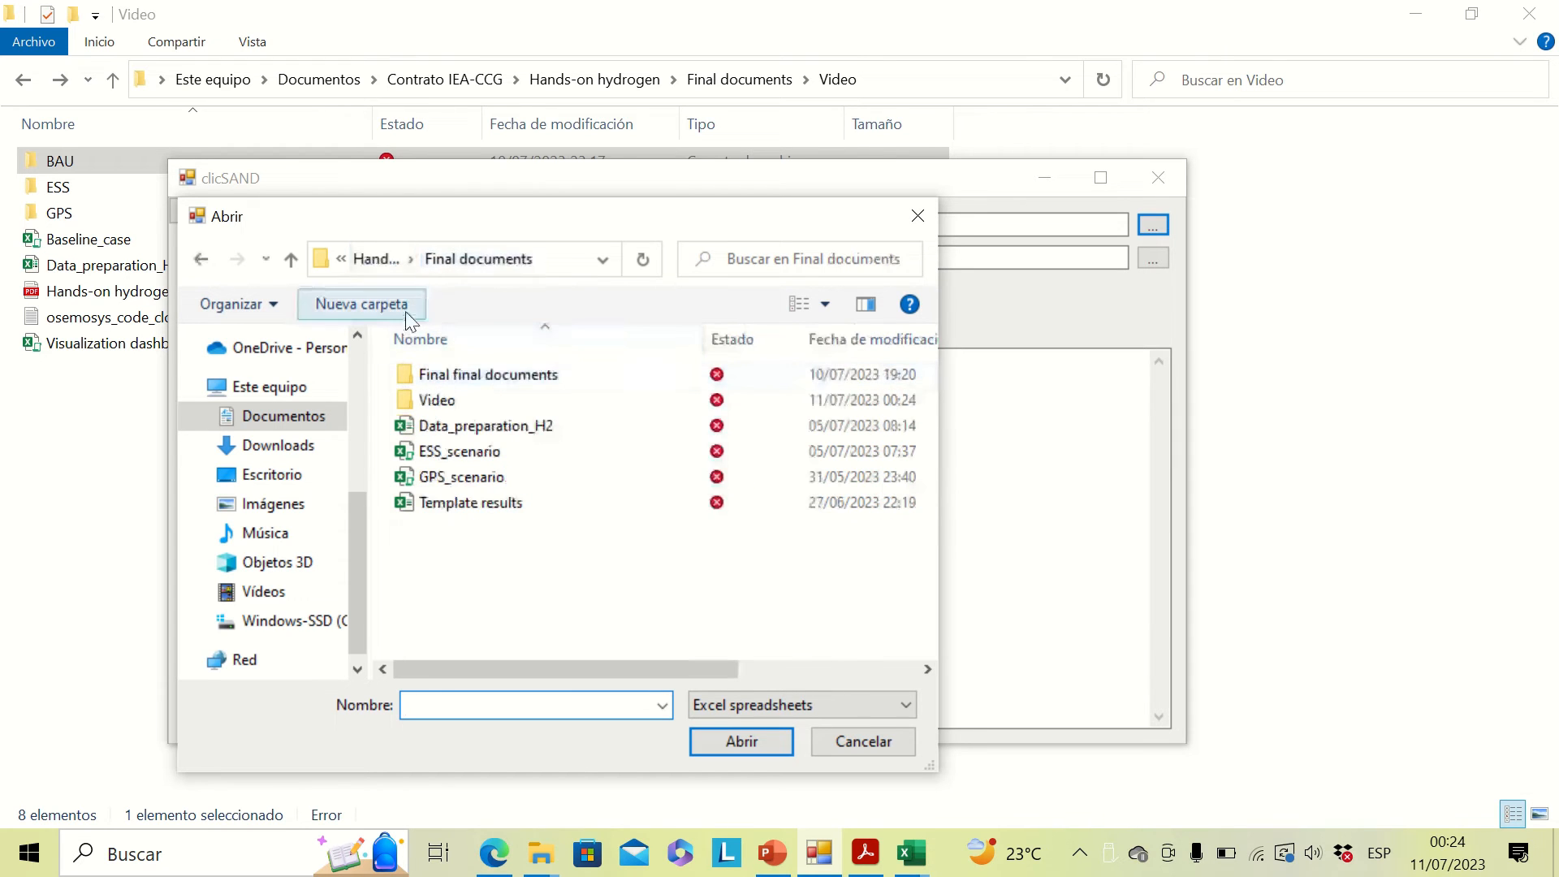
pyautogui.click(489, 400)
pyautogui.doubleClick(490, 400)
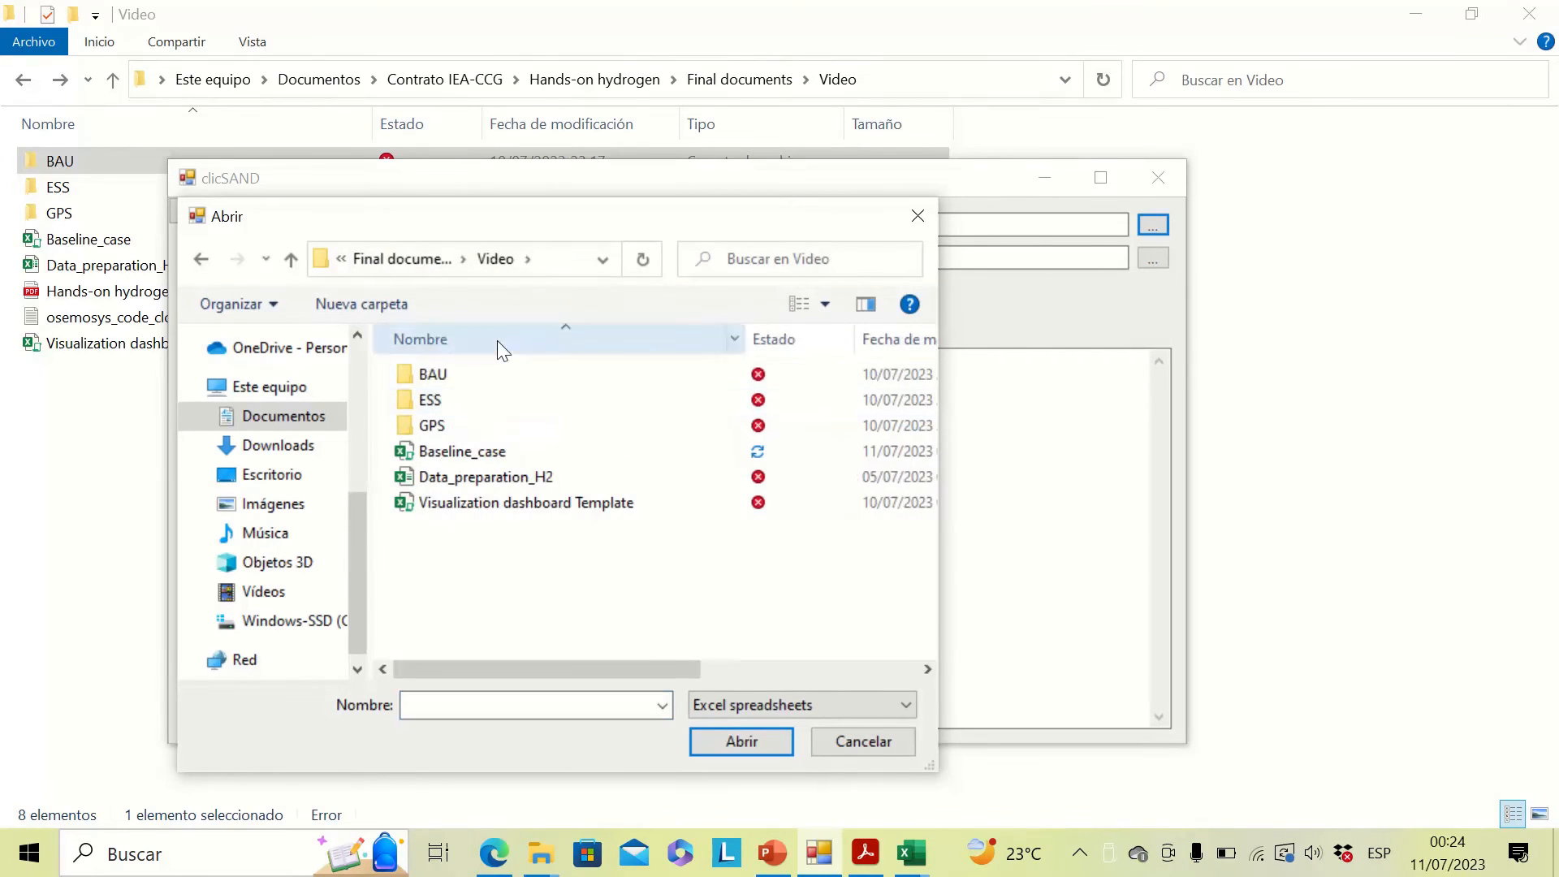
pyautogui.doubleClick(472, 373)
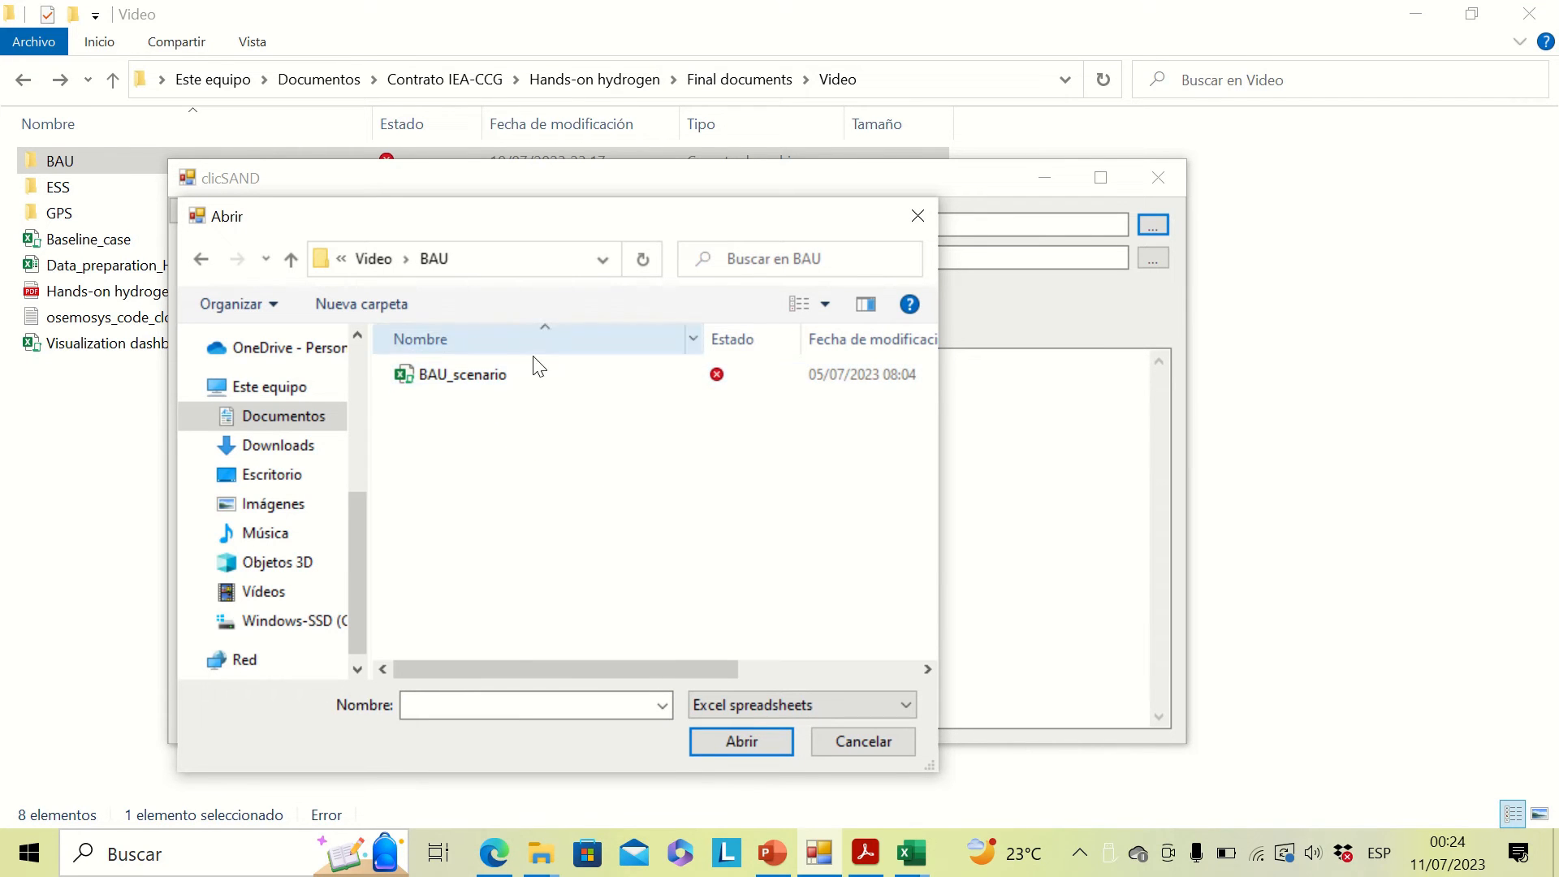
pyautogui.doubleClick(499, 372)
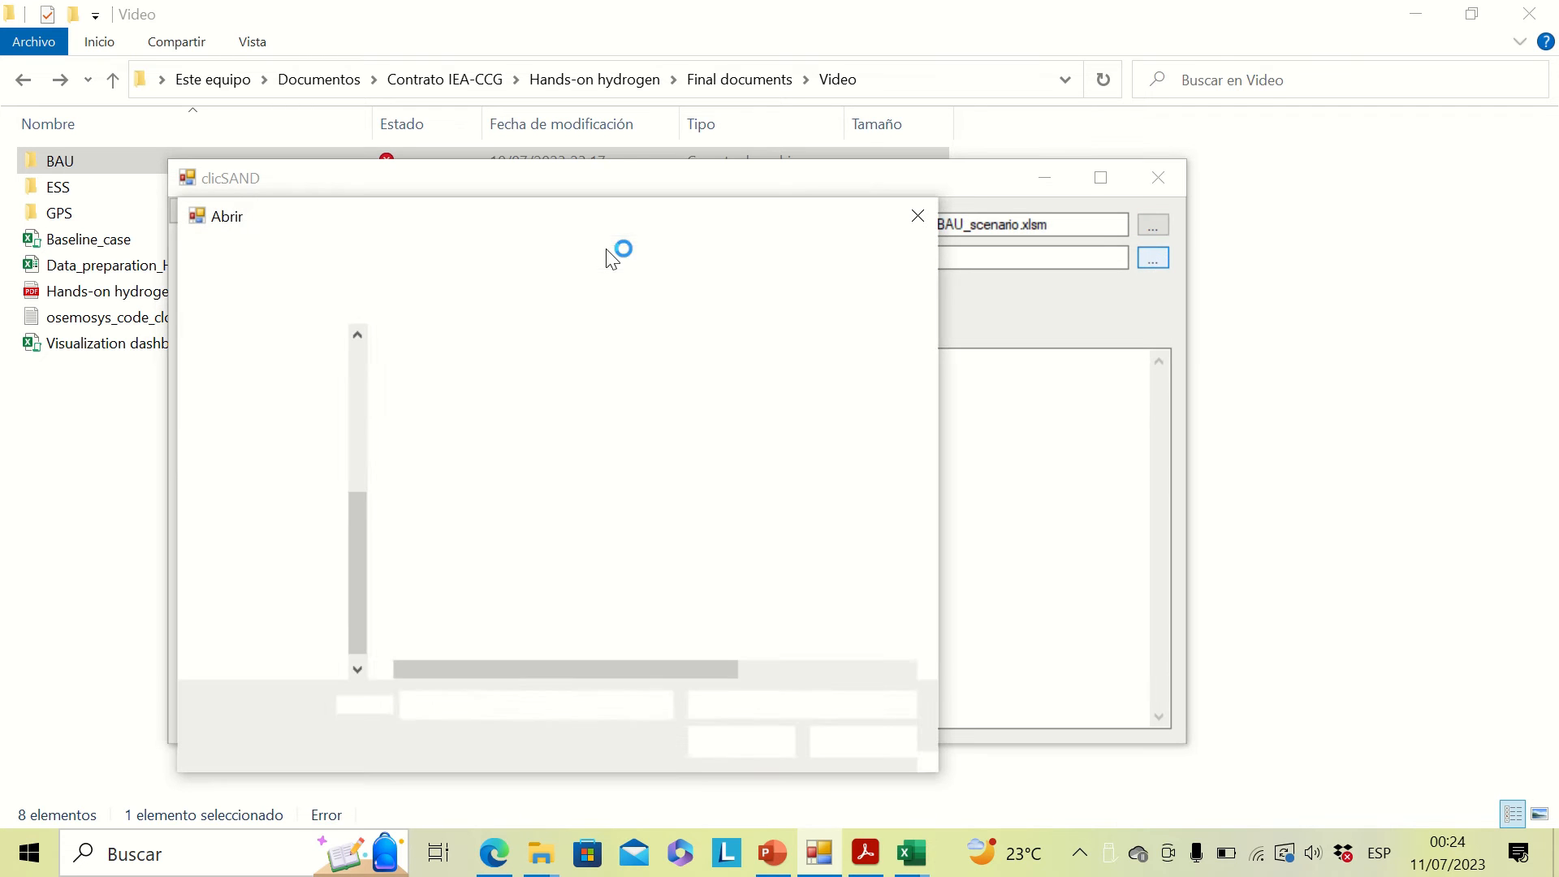
# Choose osemosys_code_cloud from the Video folder as the clicSAND model file, and minimize the clicSAND window.
pyautogui.click(388, 259)
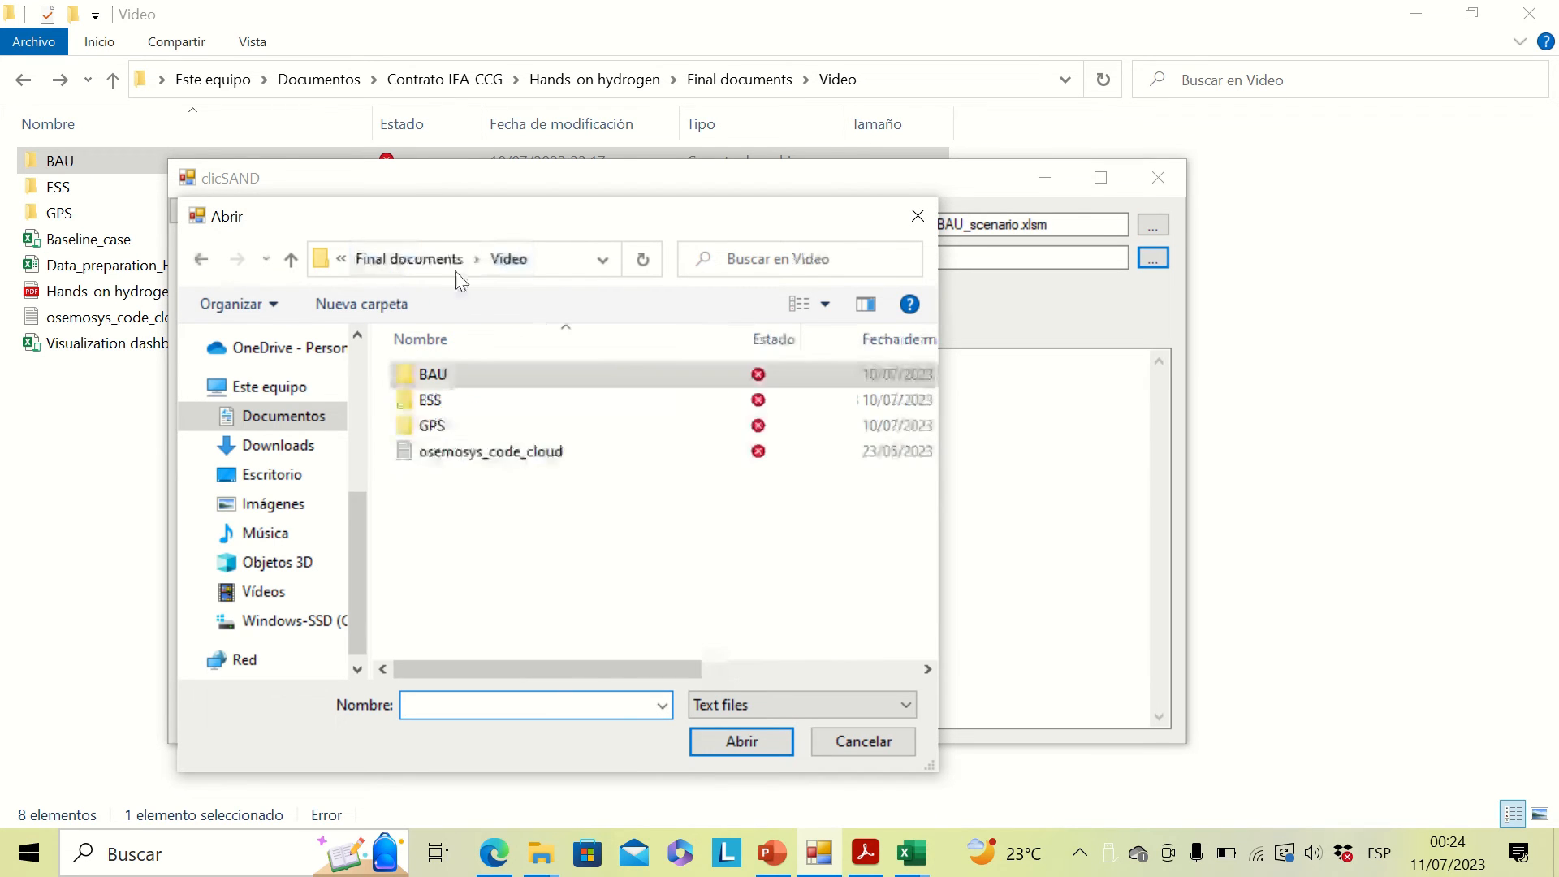
pyautogui.doubleClick(494, 455)
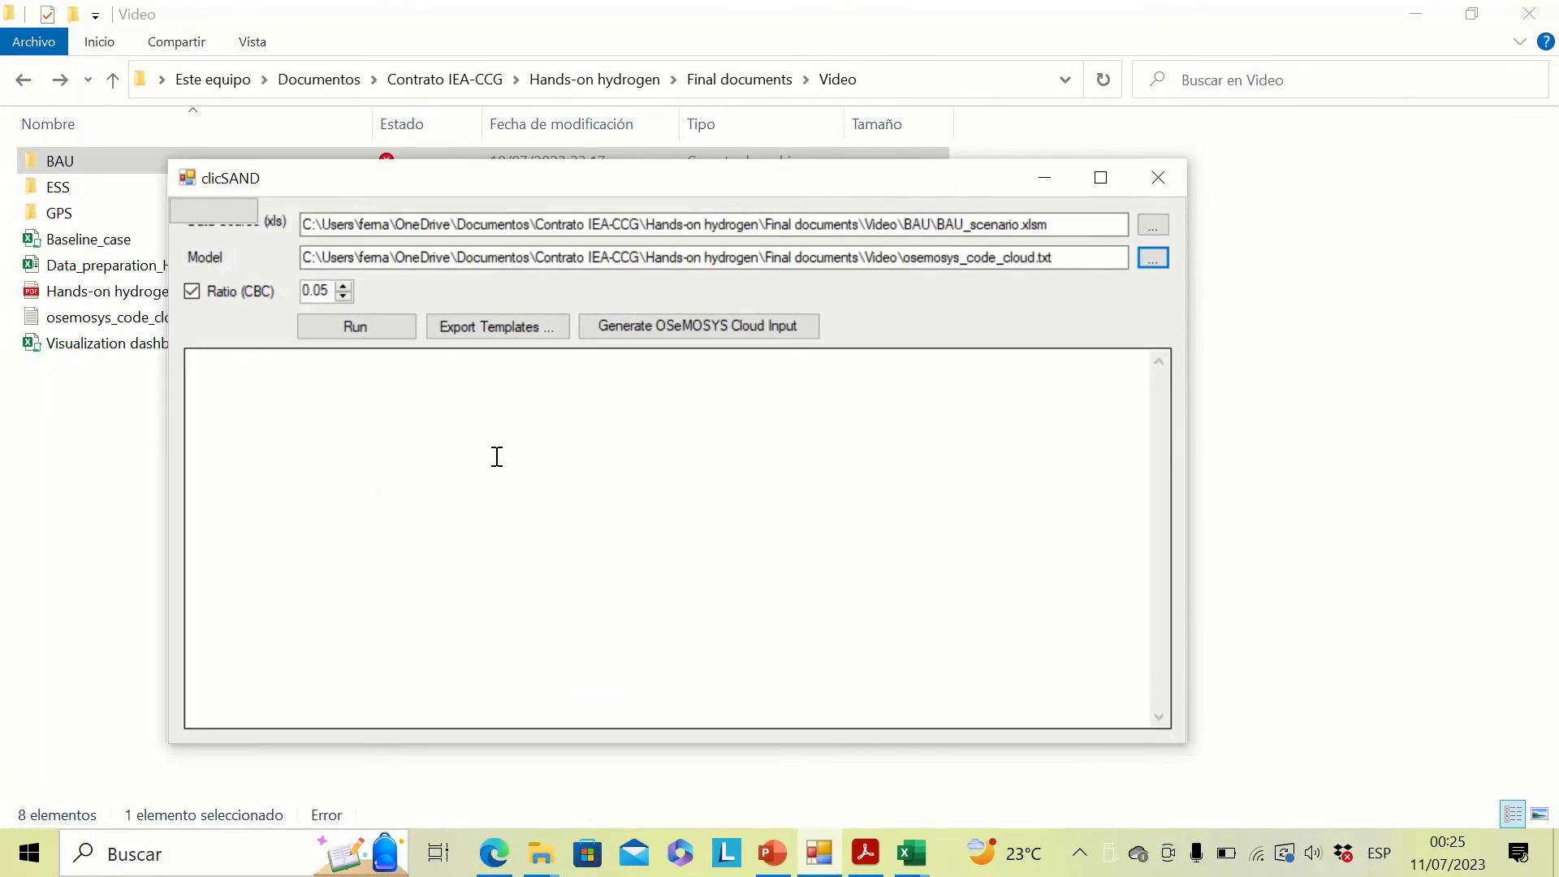
pyautogui.click(391, 333)
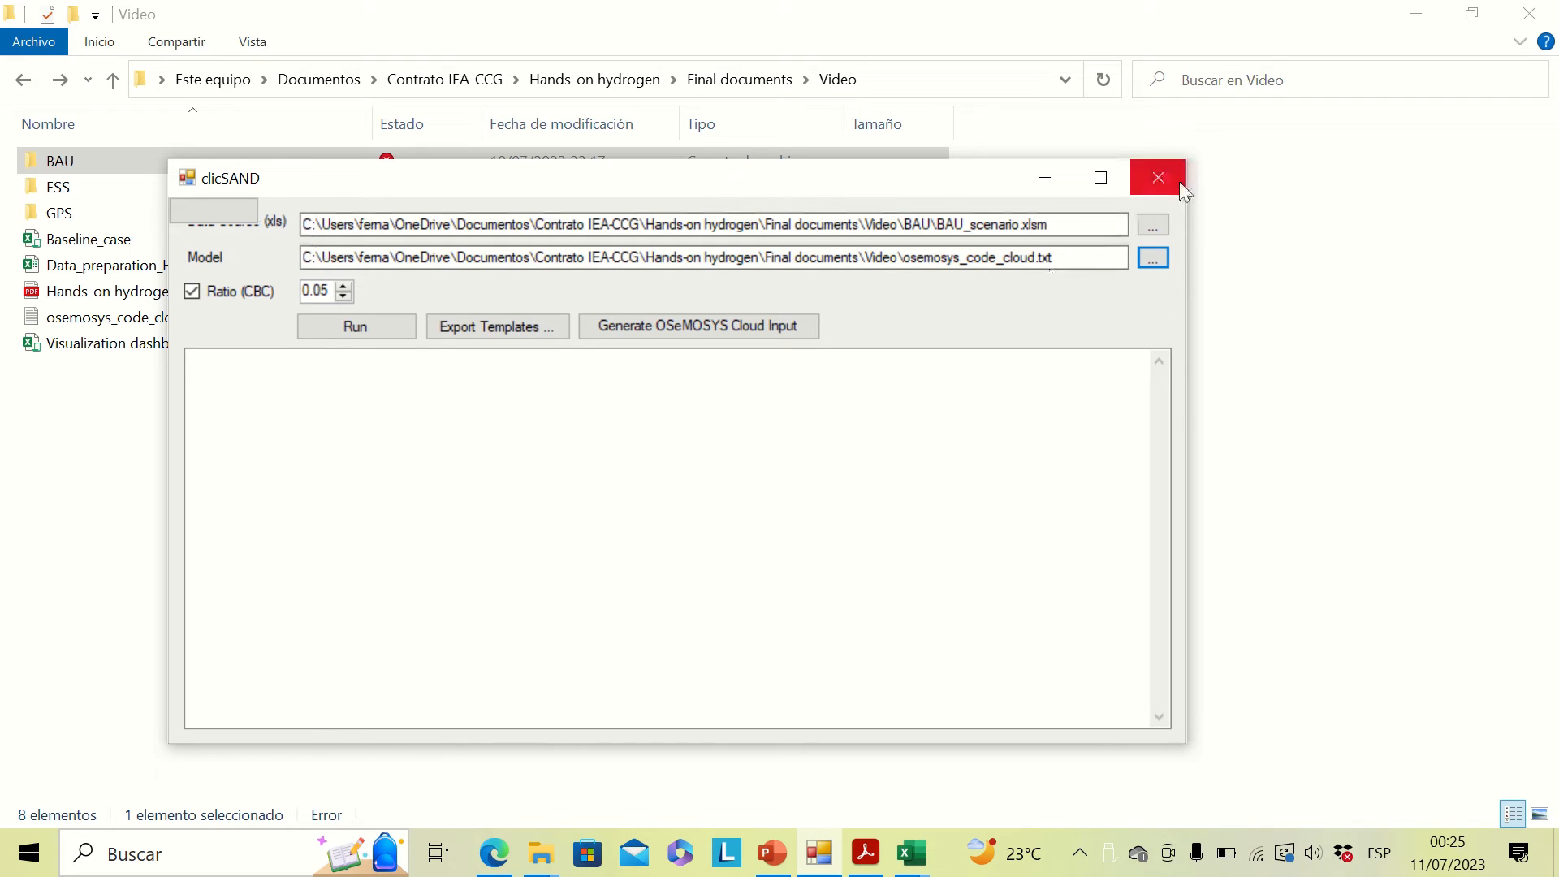
pyautogui.click(1052, 182)
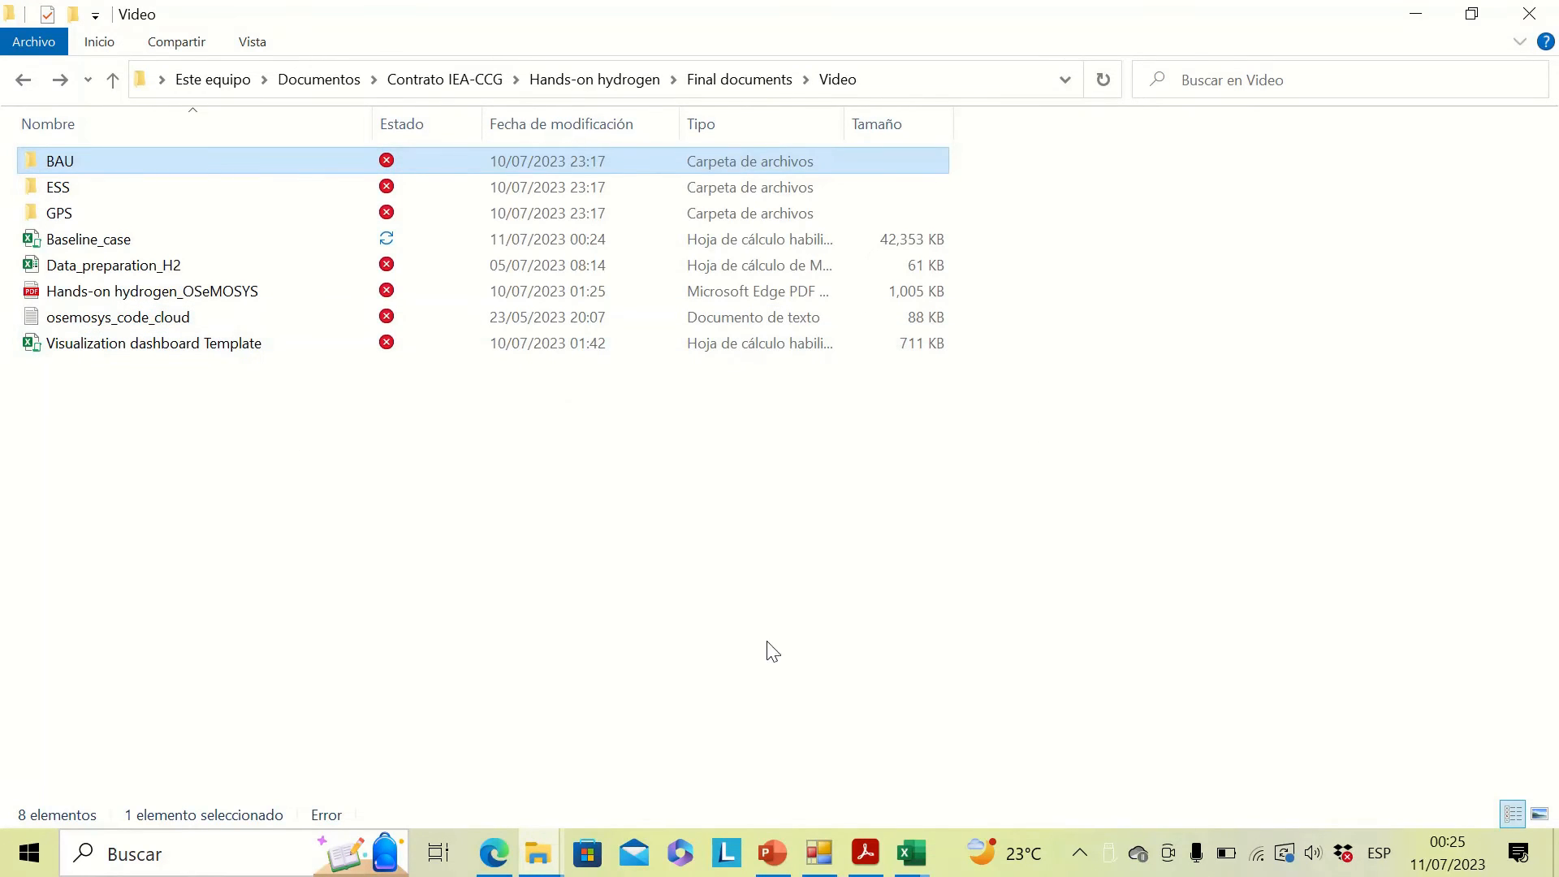
# Check the energy security scenario instructions in the PDF guide and return to the Video folder in File Explorer.
pyautogui.moveTo(866, 852)
pyautogui.click(872, 747)
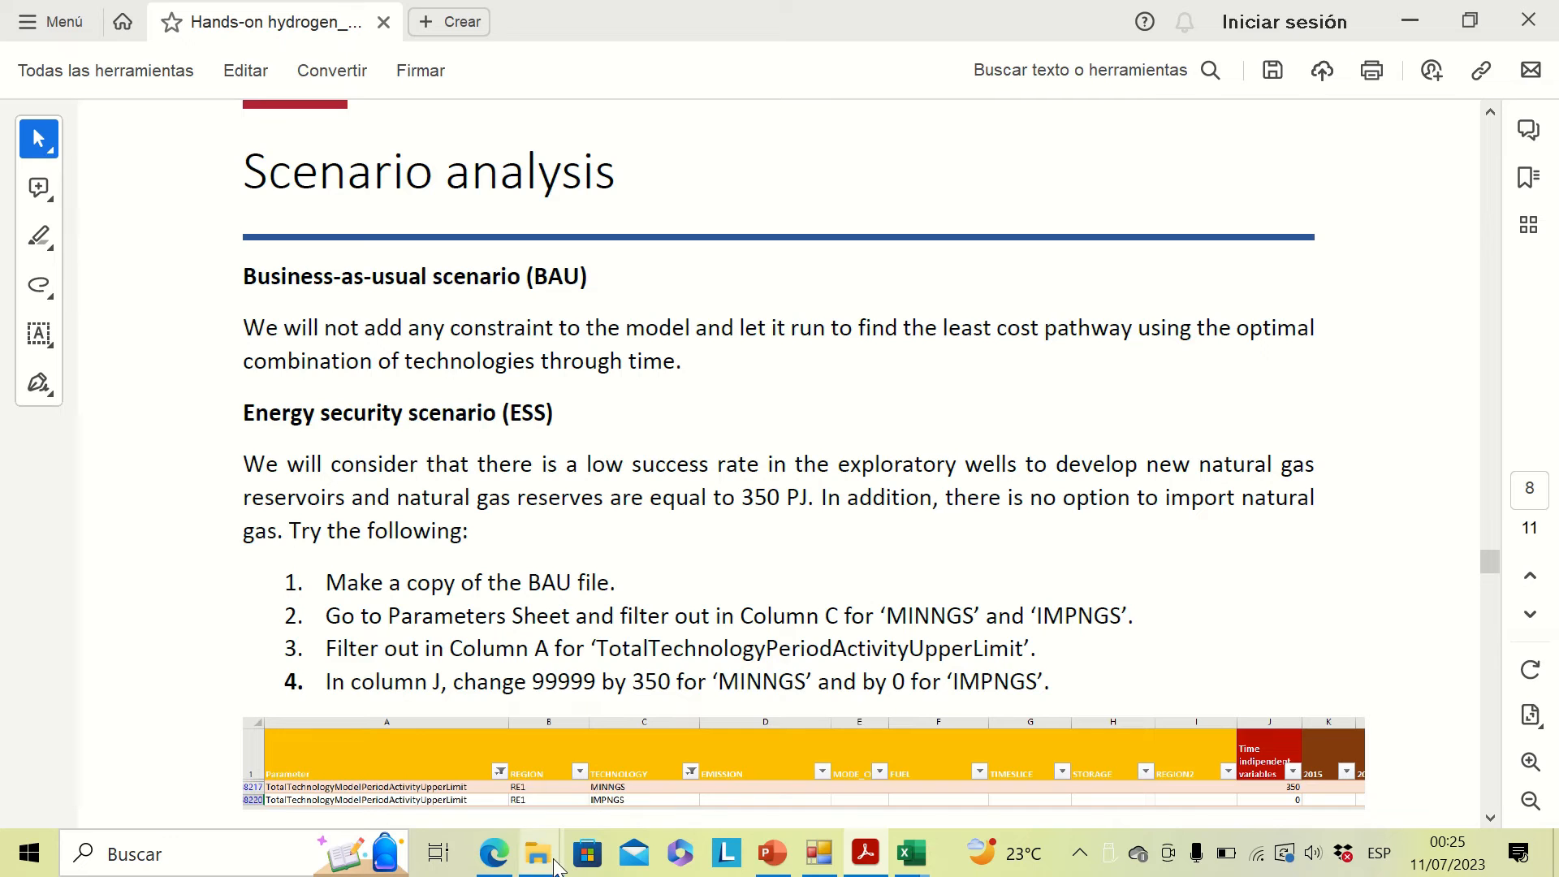
pyautogui.moveTo(554, 867)
pyautogui.click(411, 779)
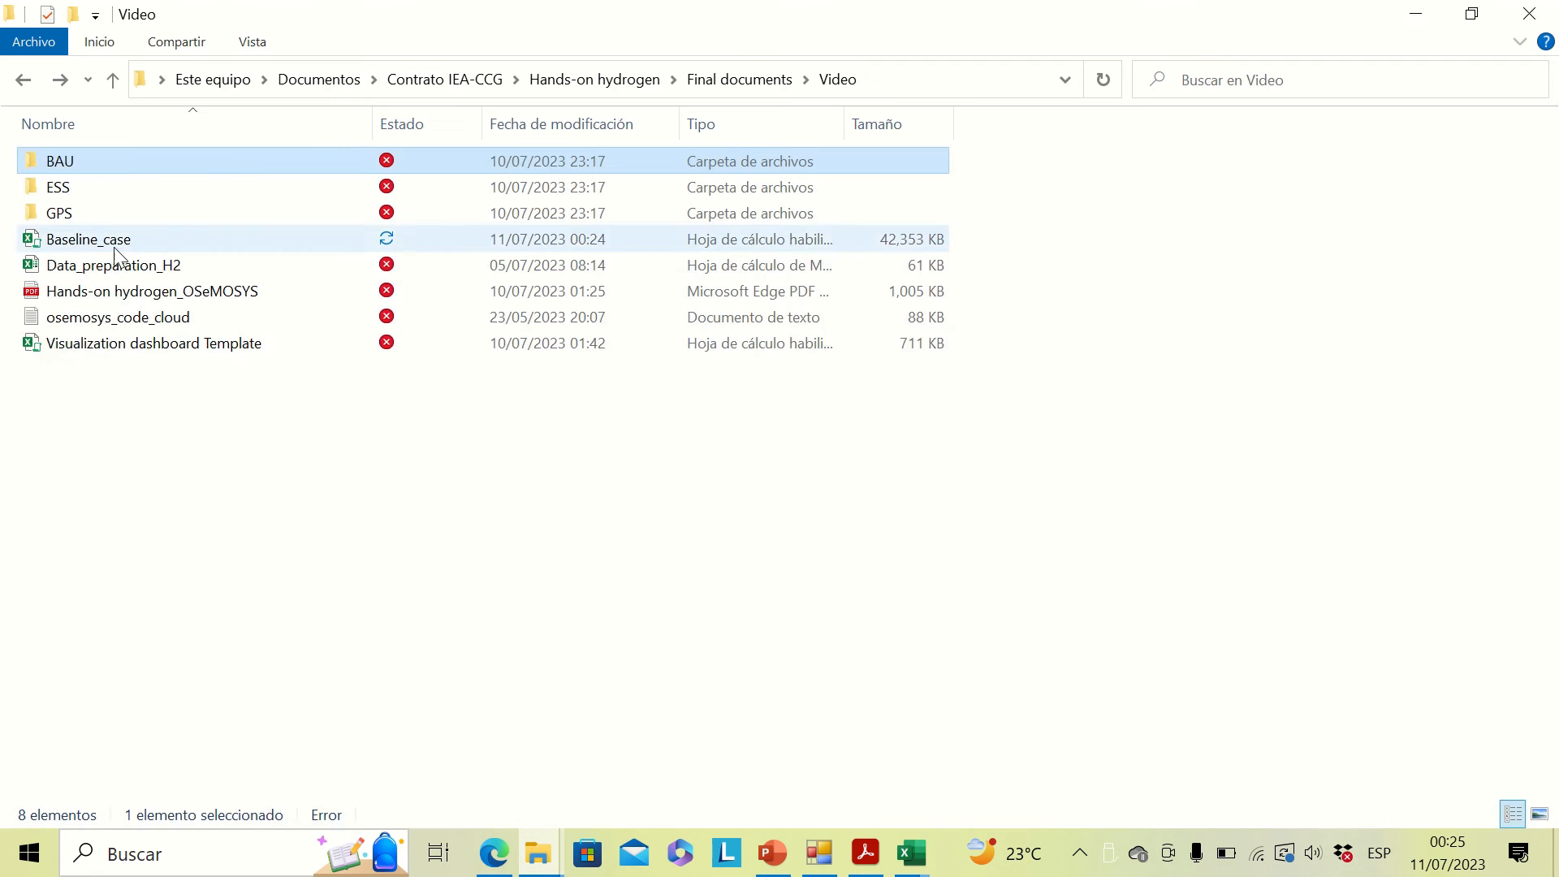
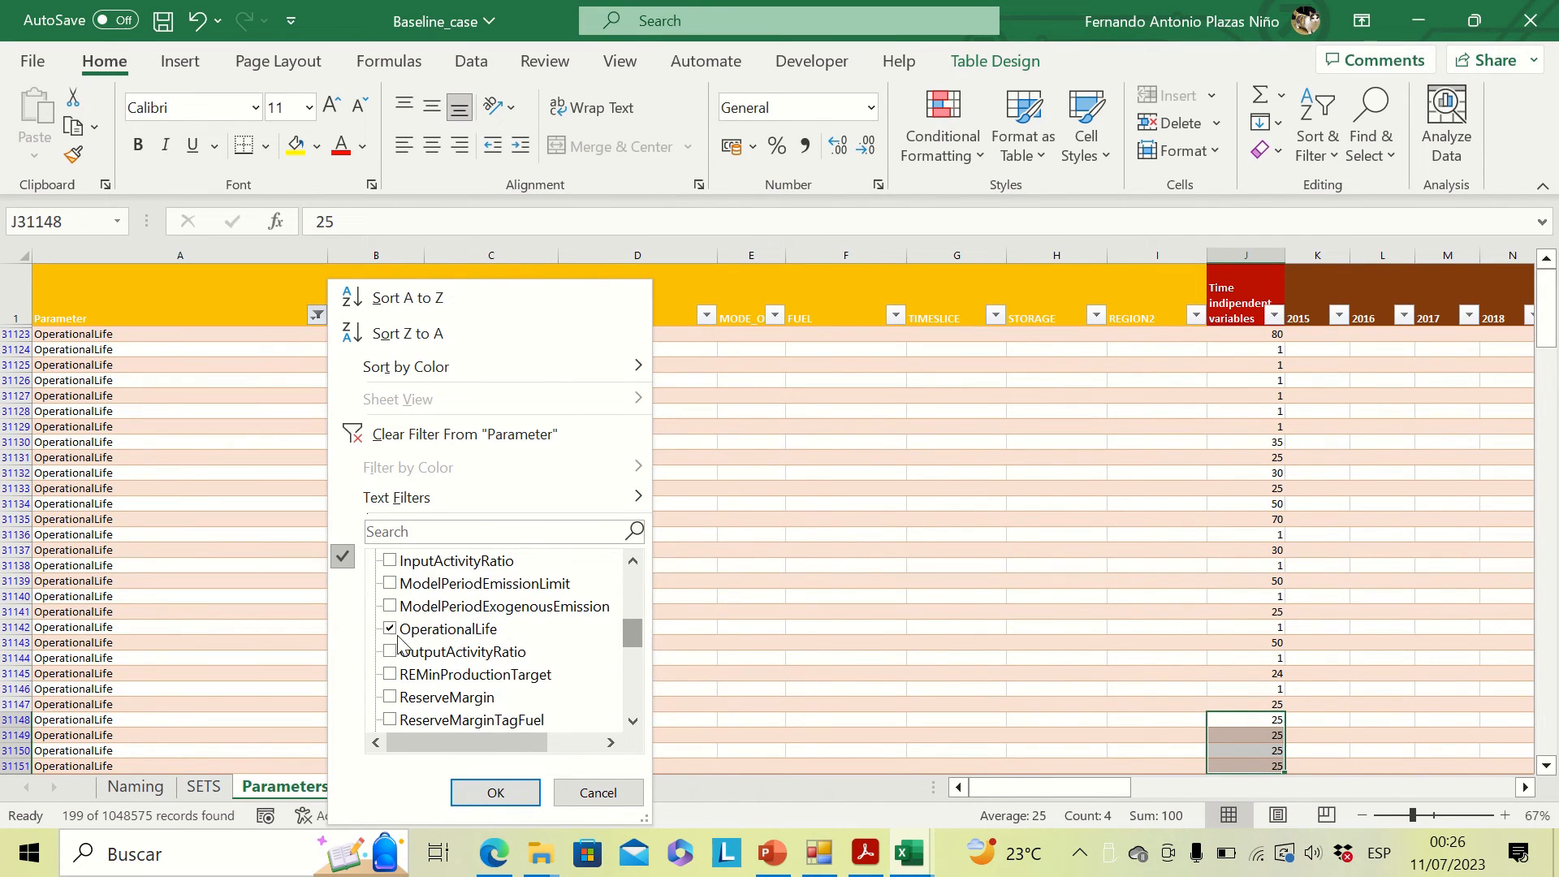
# Change the Parameter column filter in Baseline_case from OperationalLife to TotalTechnologyModelPeriodActivityUpperLimit only.
pyautogui.click(390, 630)
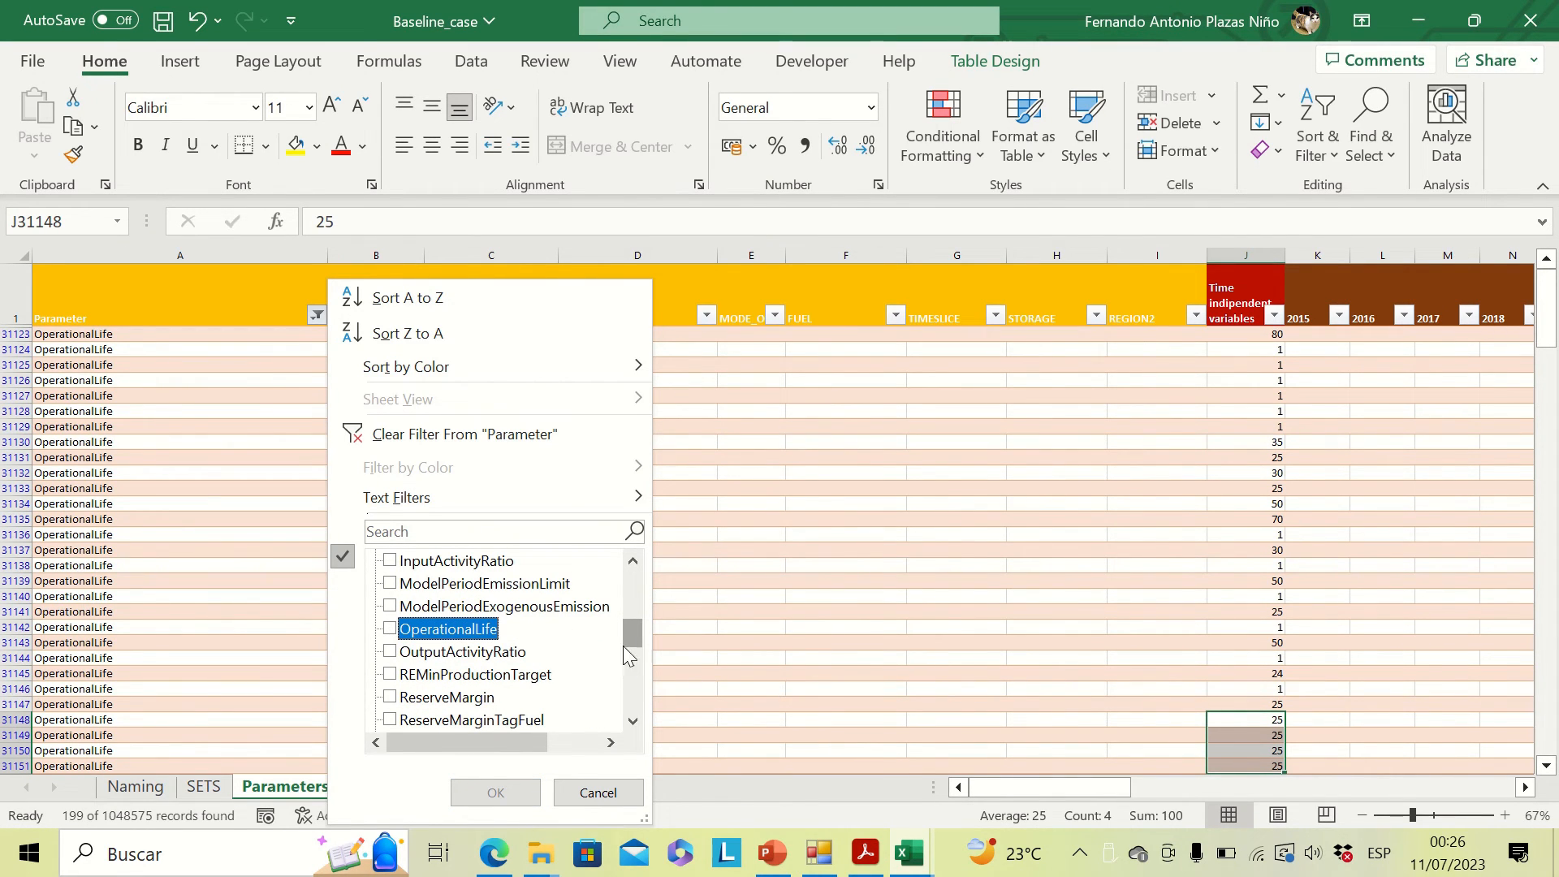
pyautogui.moveTo(627, 638); pyautogui.dragTo(609, 694)
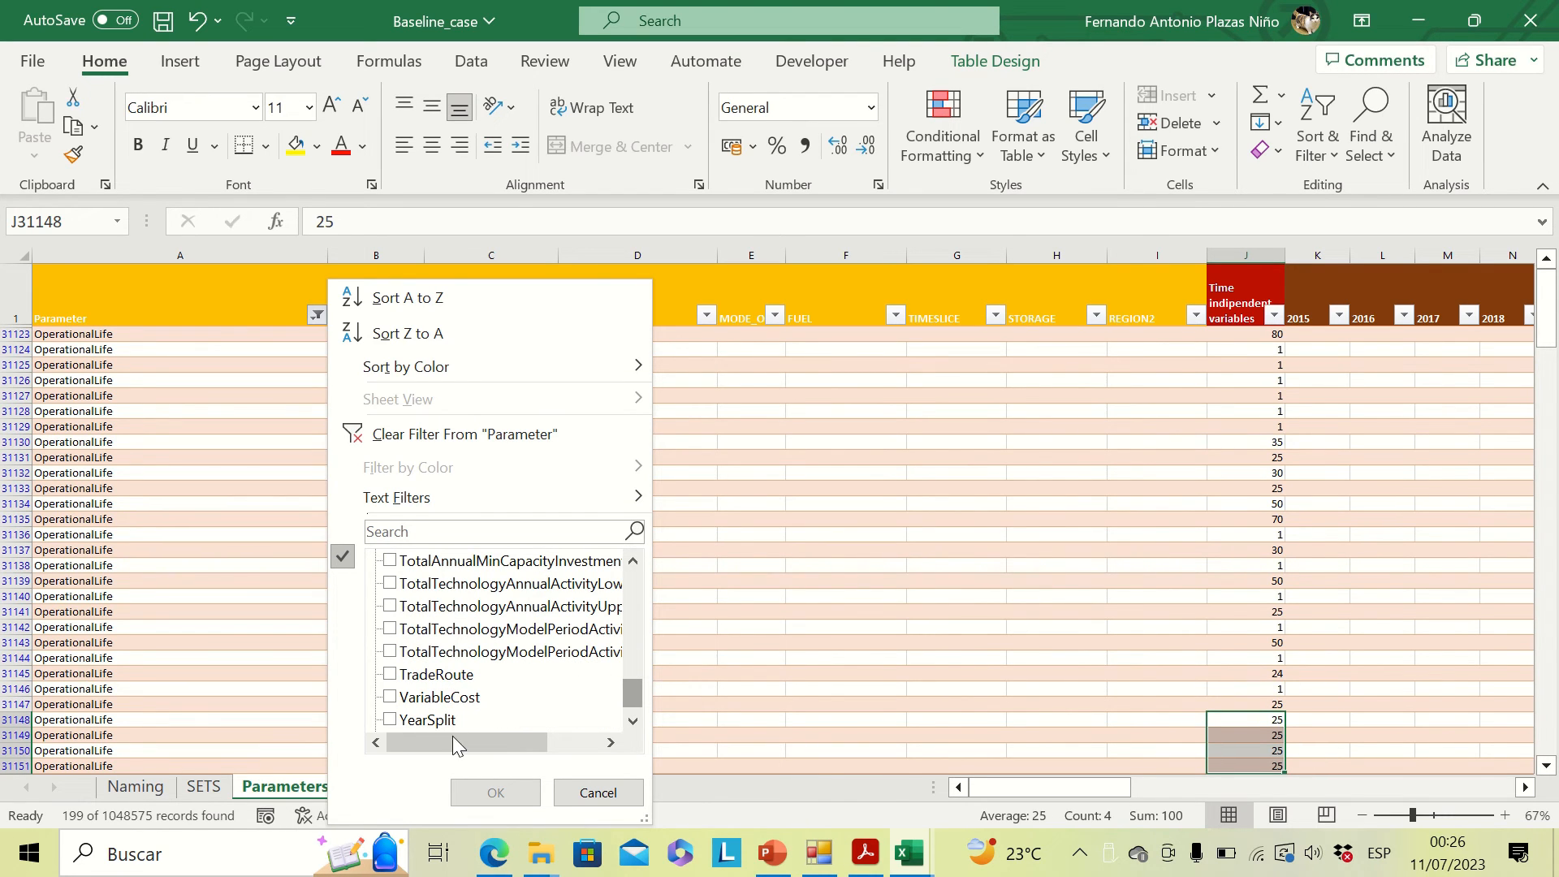
pyautogui.click(393, 652)
pyautogui.click(392, 651)
pyautogui.click(496, 791)
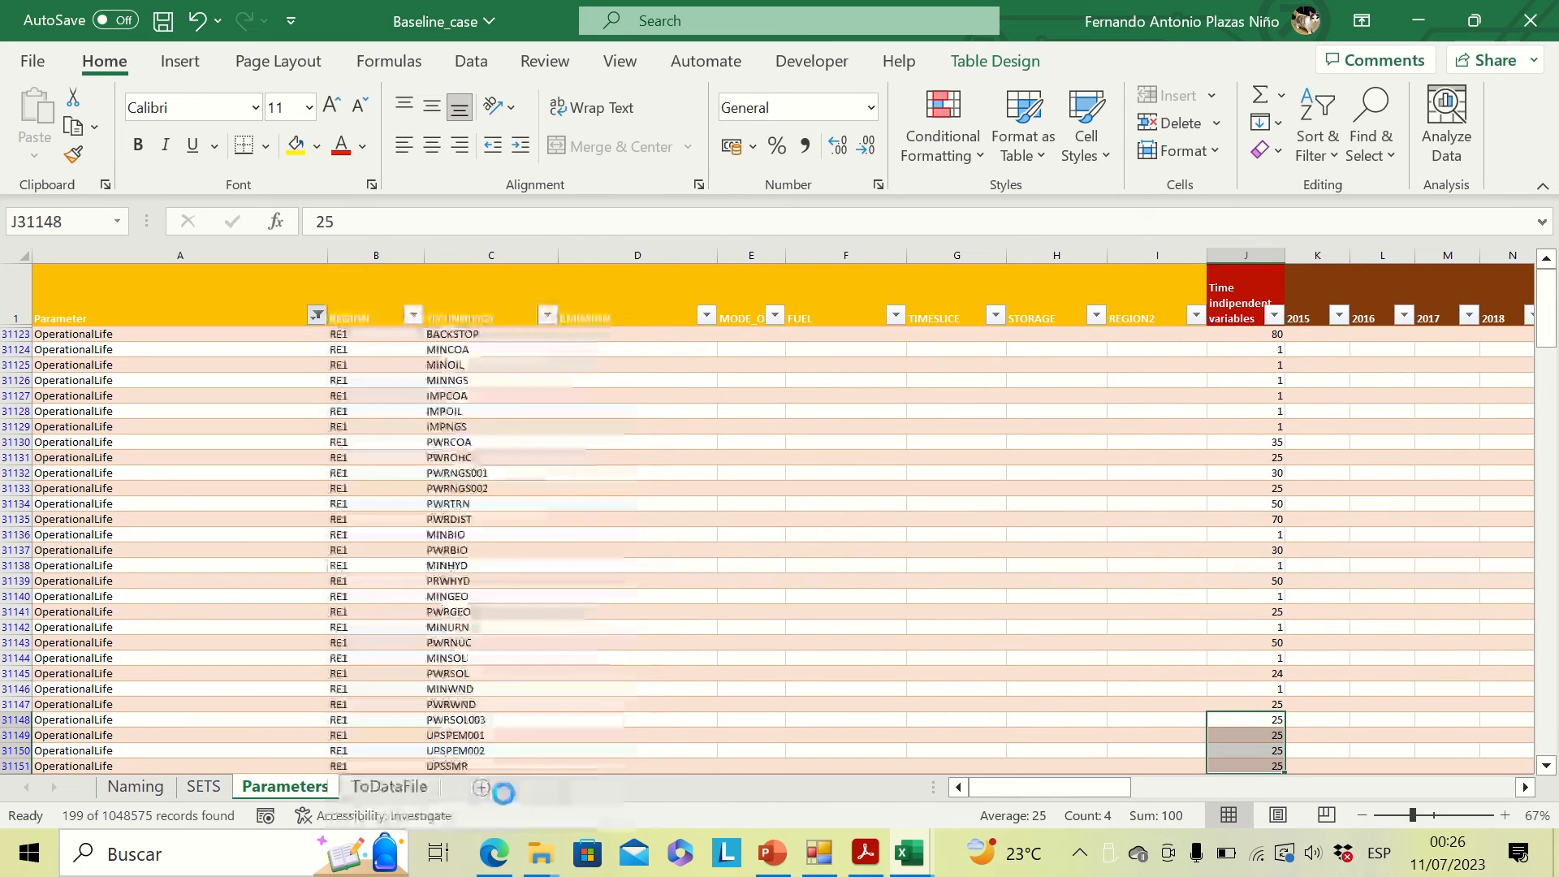
# Filter the TECHNOLOGY column to only IMPNGS and MINNGS.
pyautogui.click(546, 316)
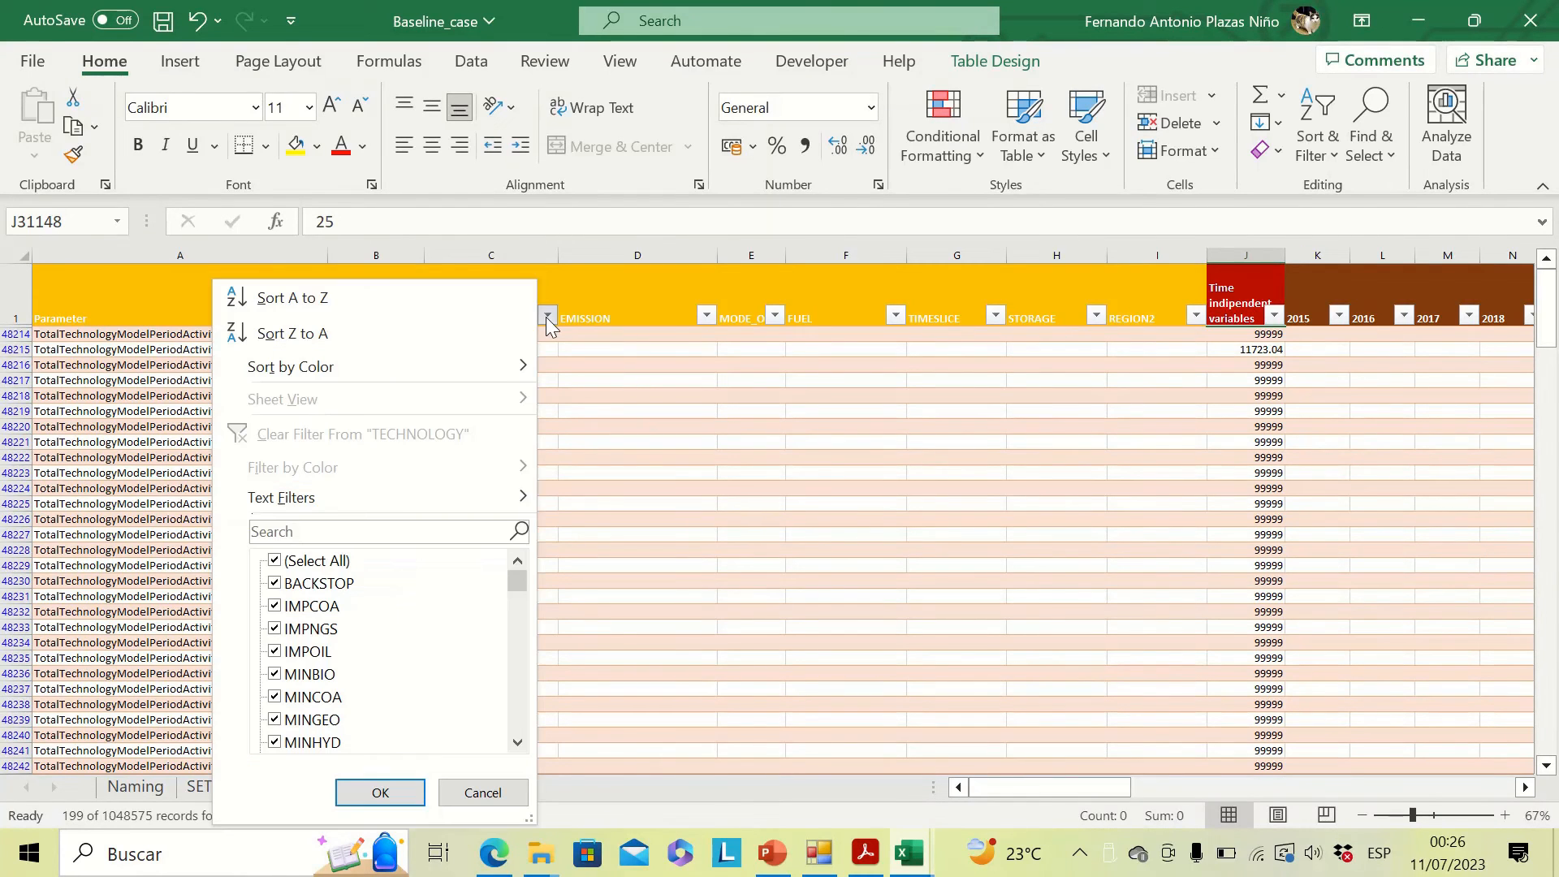
pyautogui.click(277, 561)
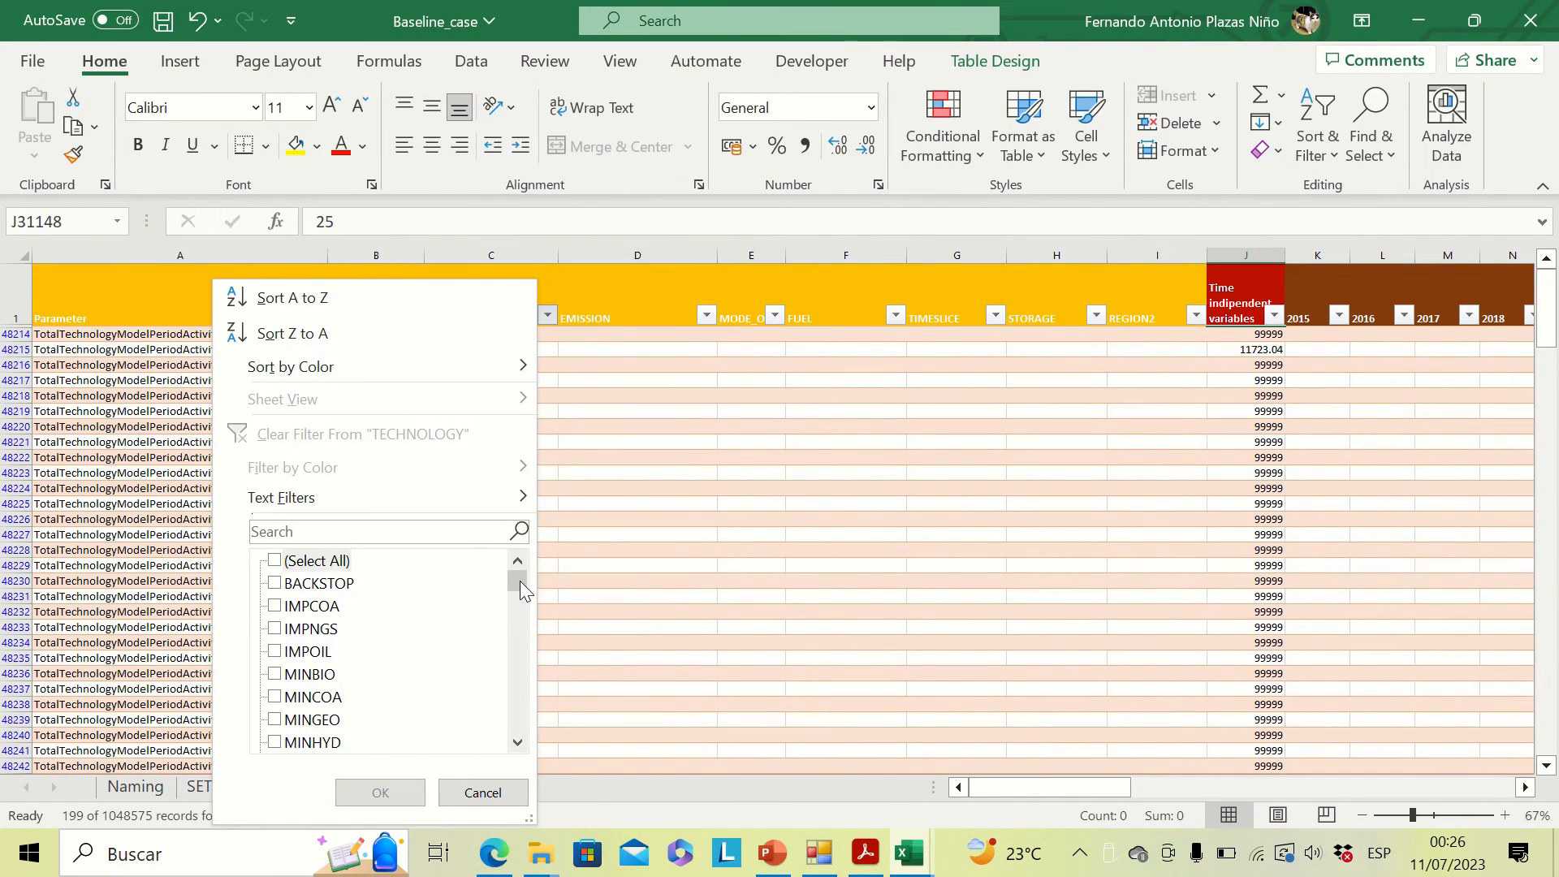
pyautogui.click(274, 630)
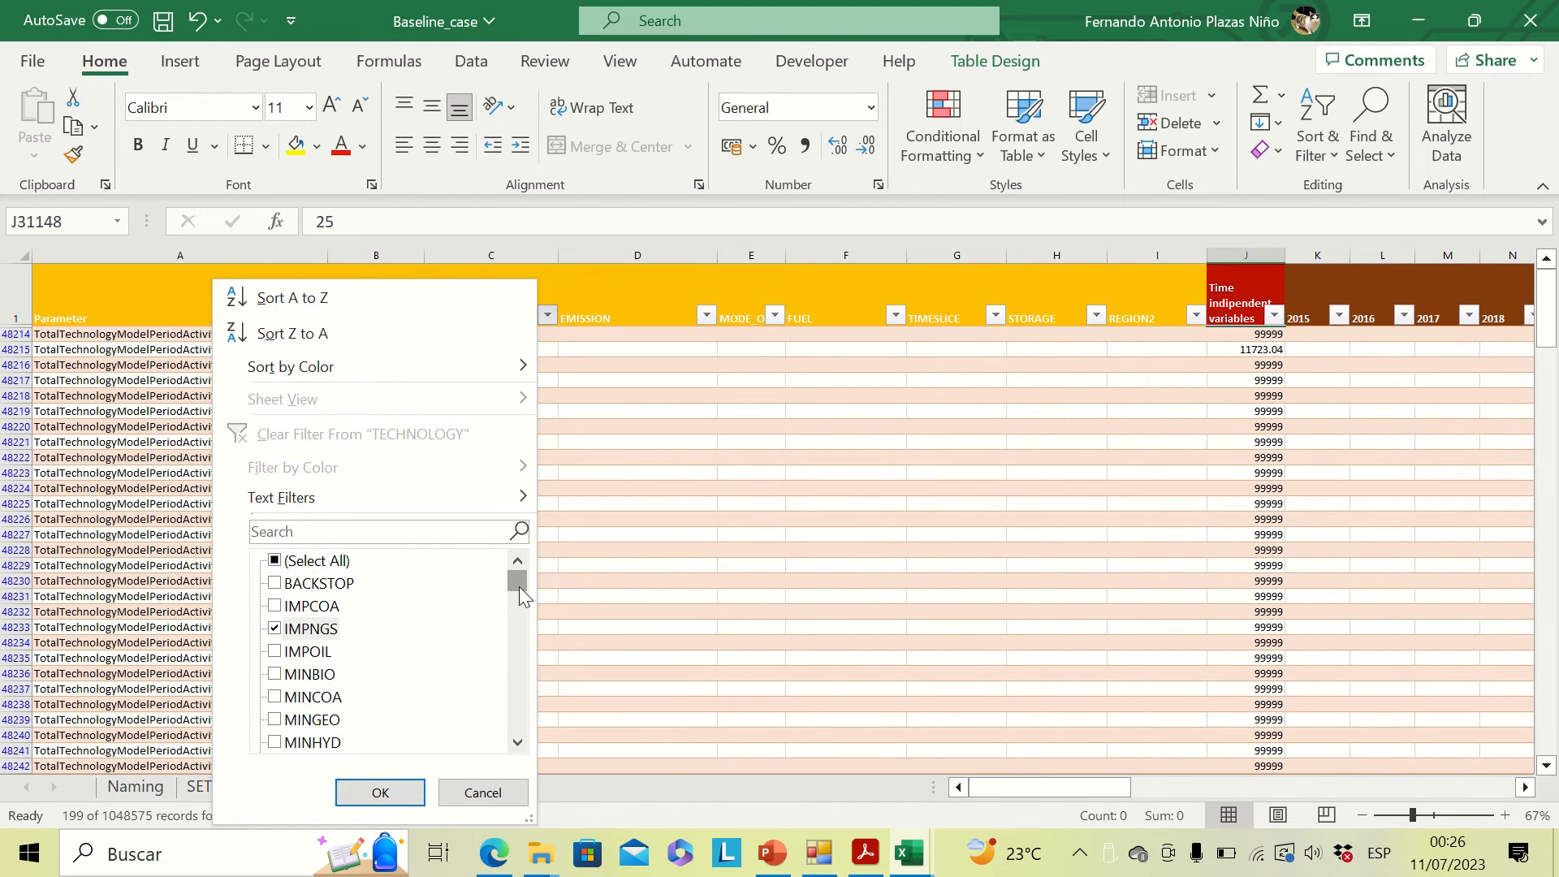
pyautogui.scroll(-3, 519, 593)
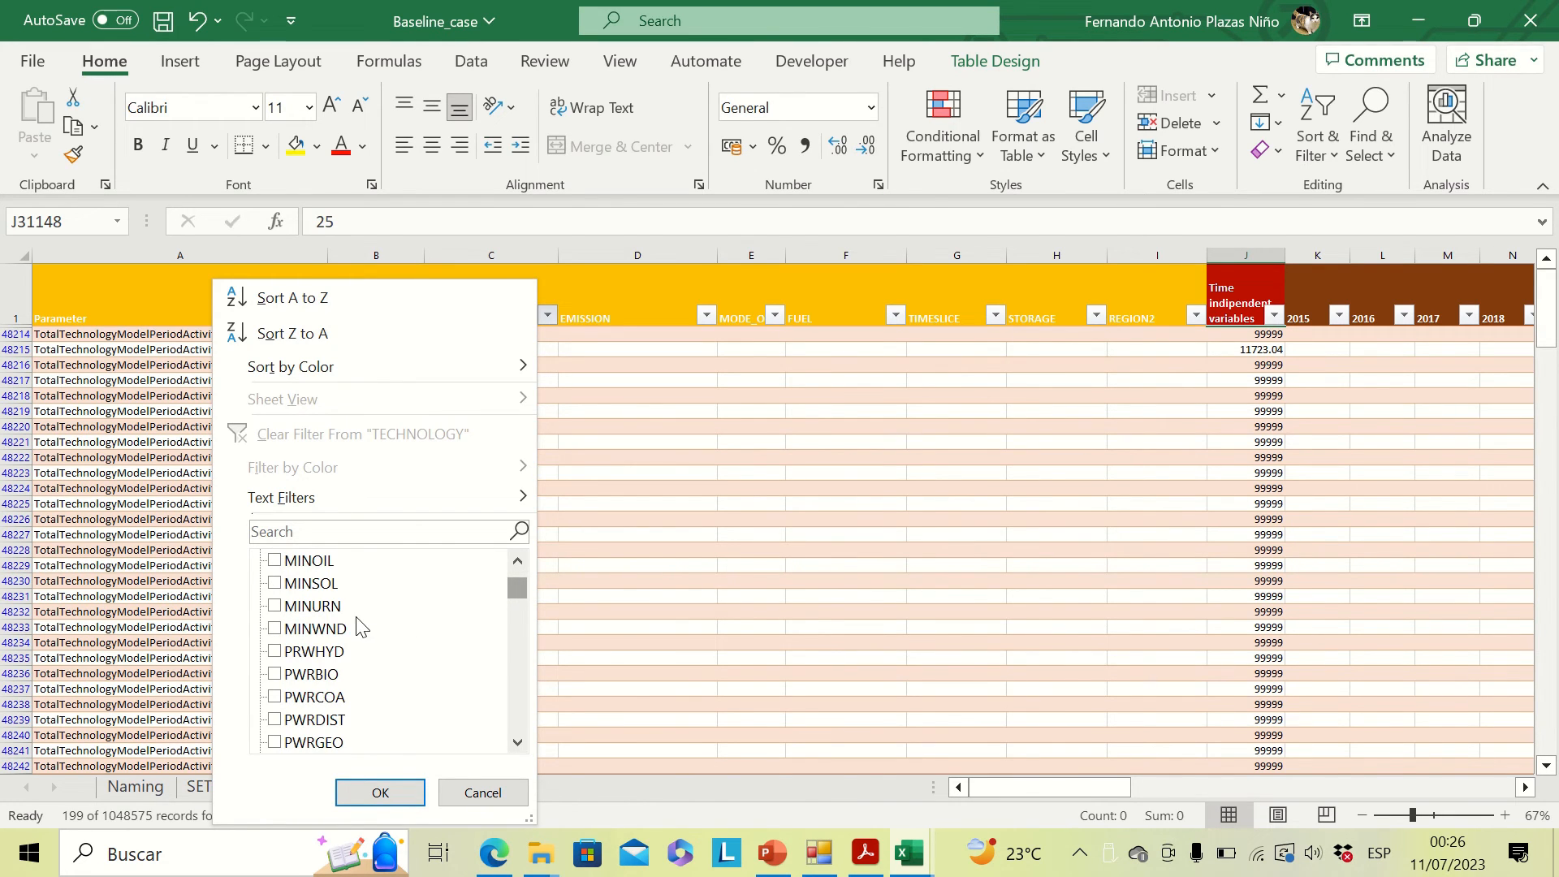
pyautogui.click(517, 560)
pyautogui.click(517, 560)
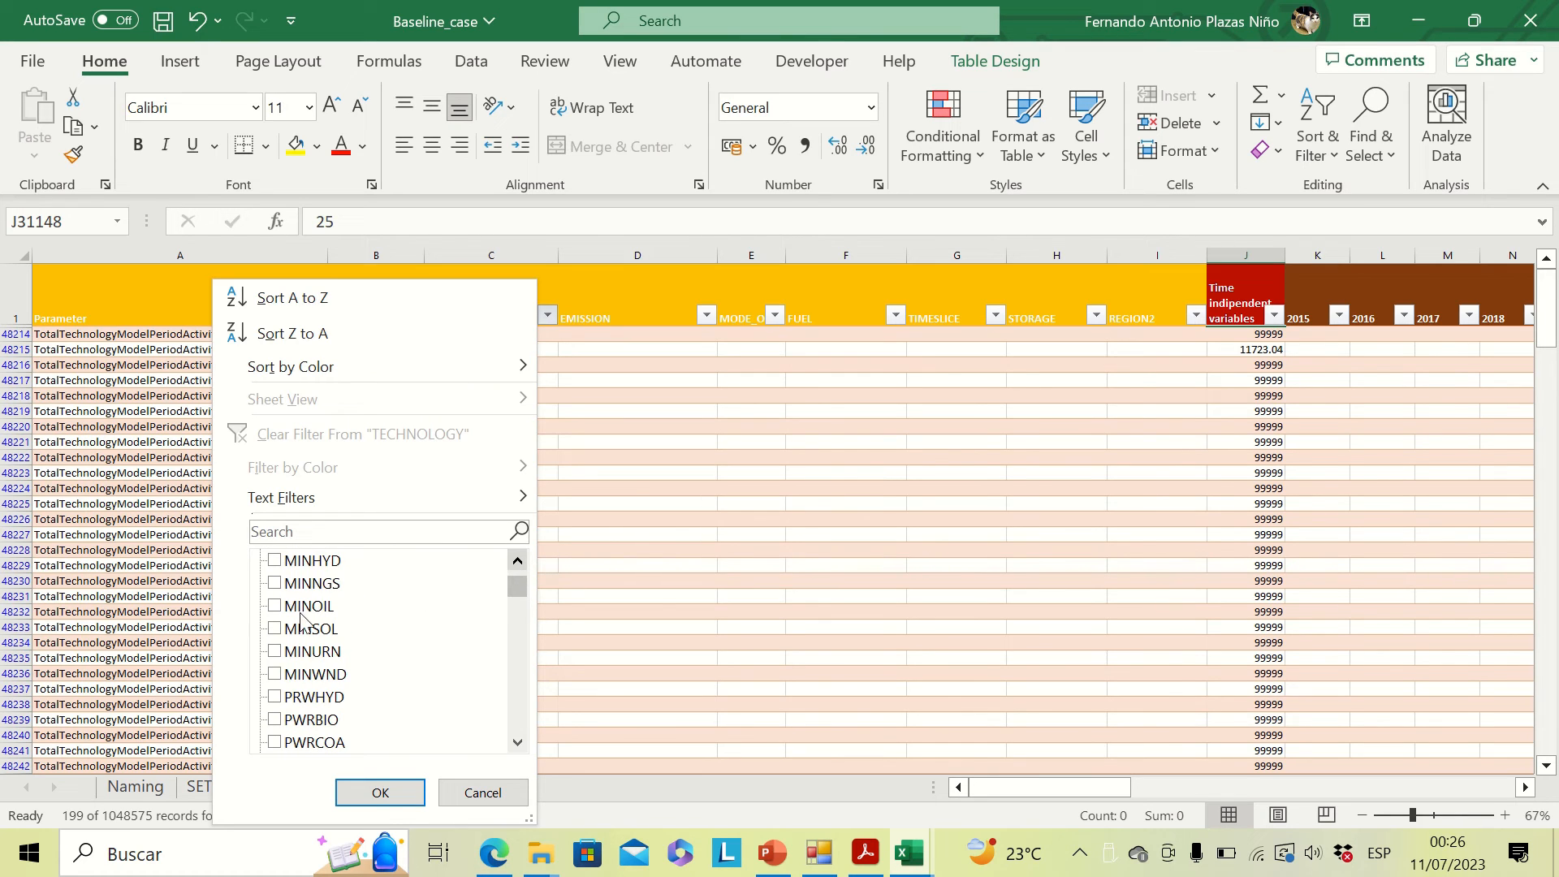
pyautogui.click(281, 583)
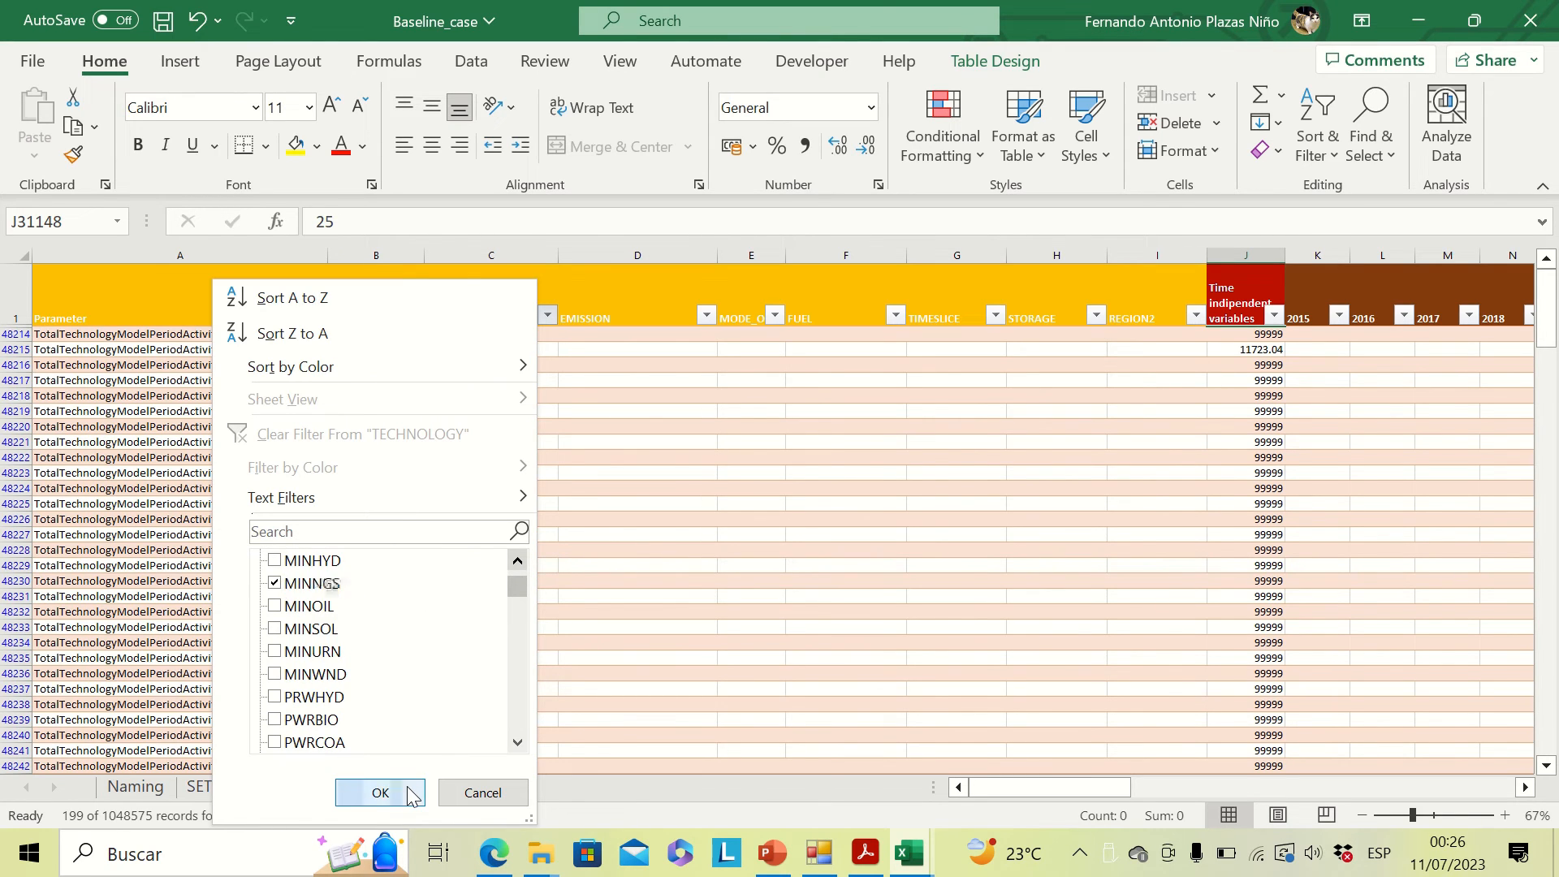
pyautogui.click(380, 793)
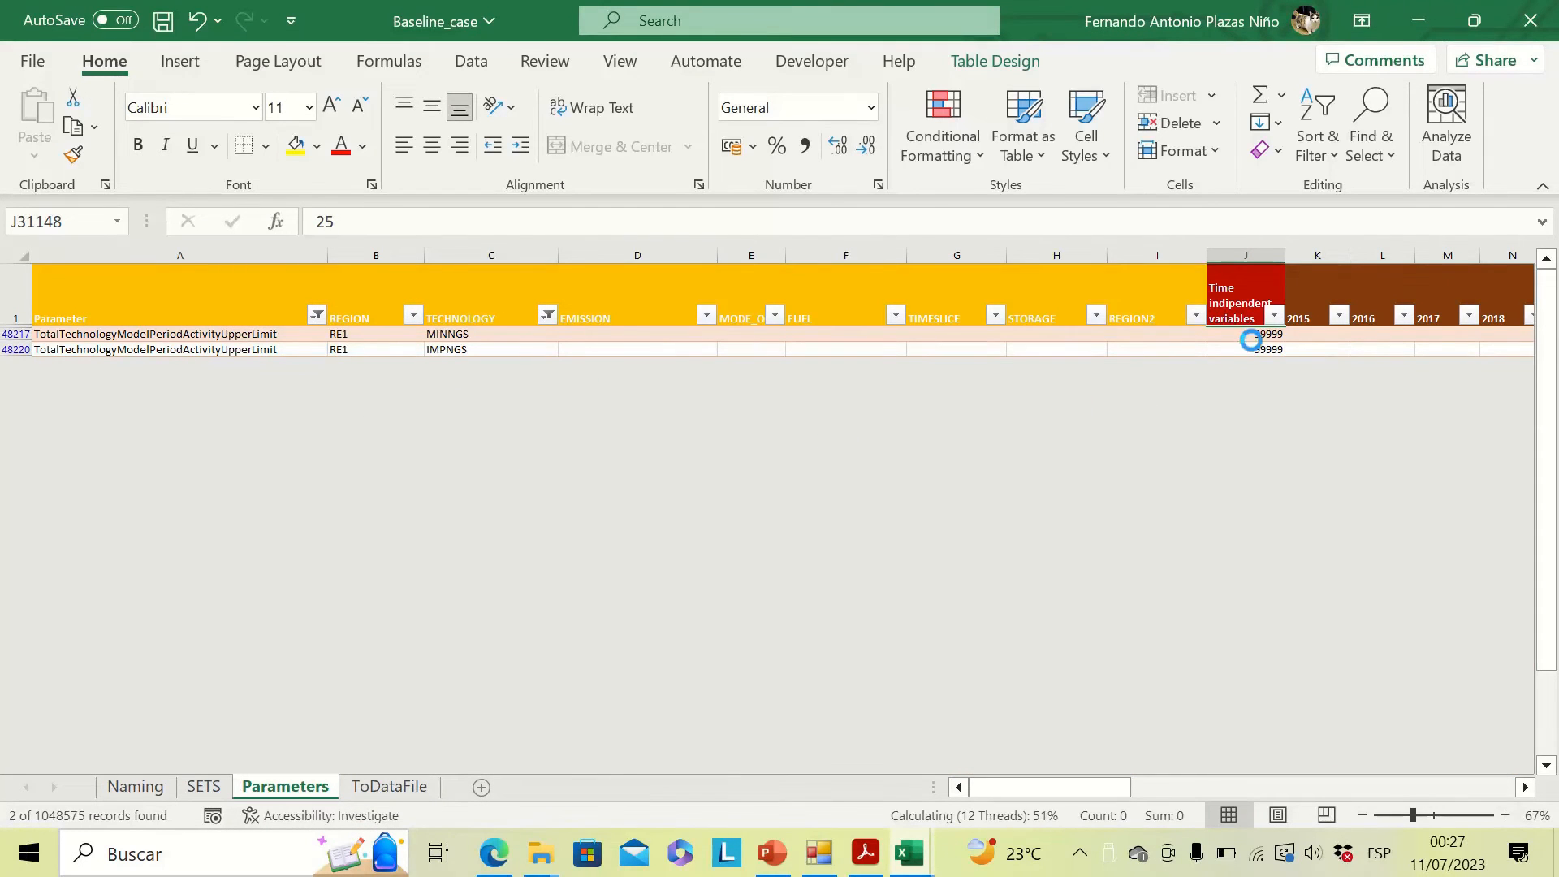
# Set the time-independent activity upper limit to 350 for MINNGS and 0 for IMPNGS.
pyautogui.click(1263, 336)
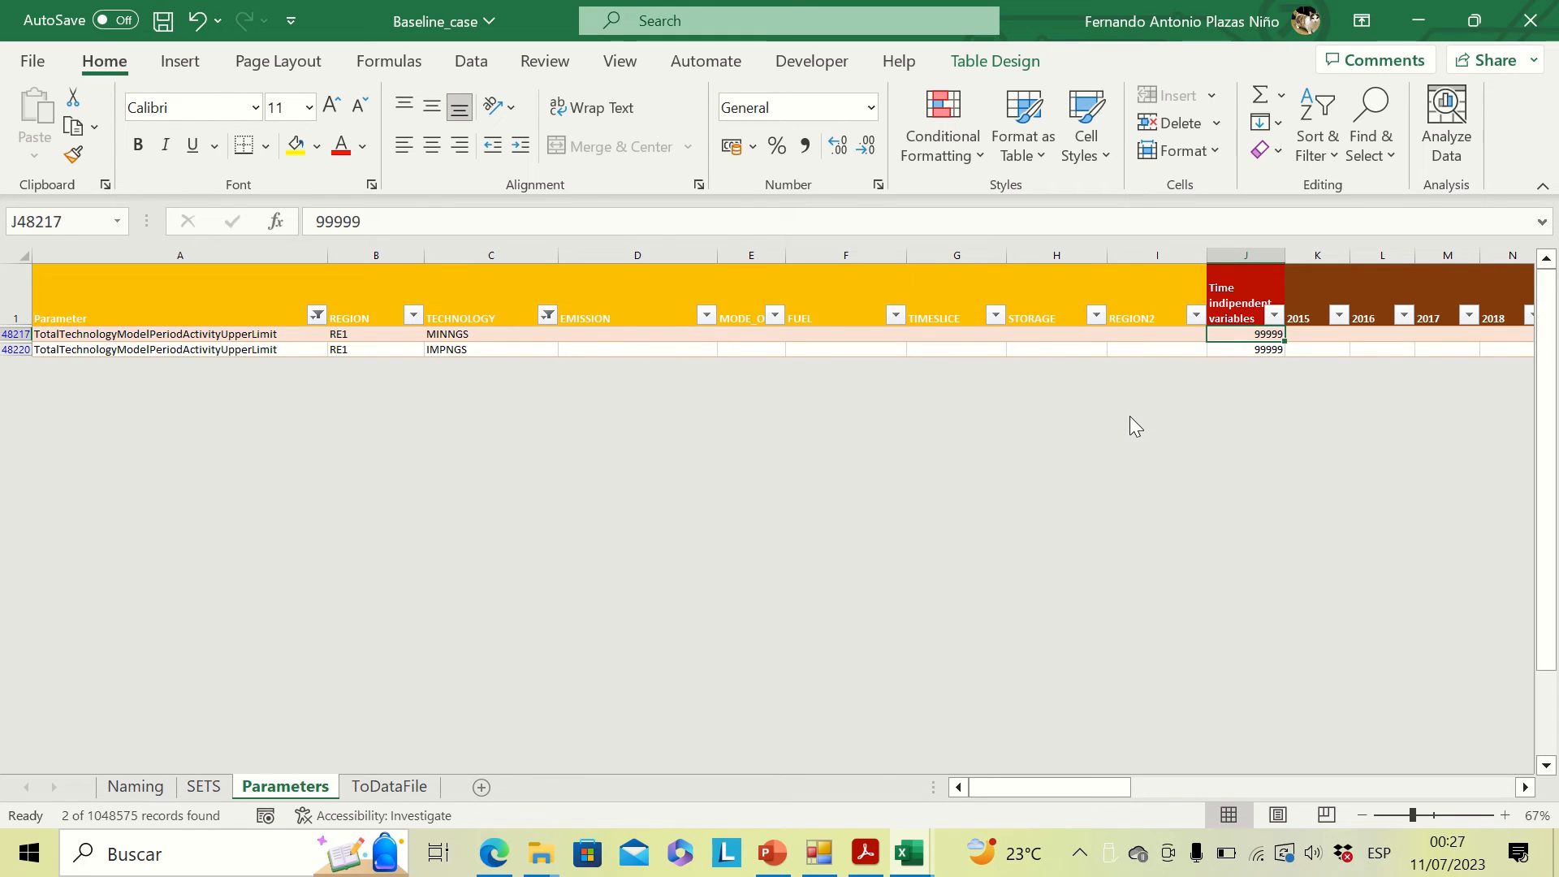
pyautogui.write('350')
pyautogui.press('Return')
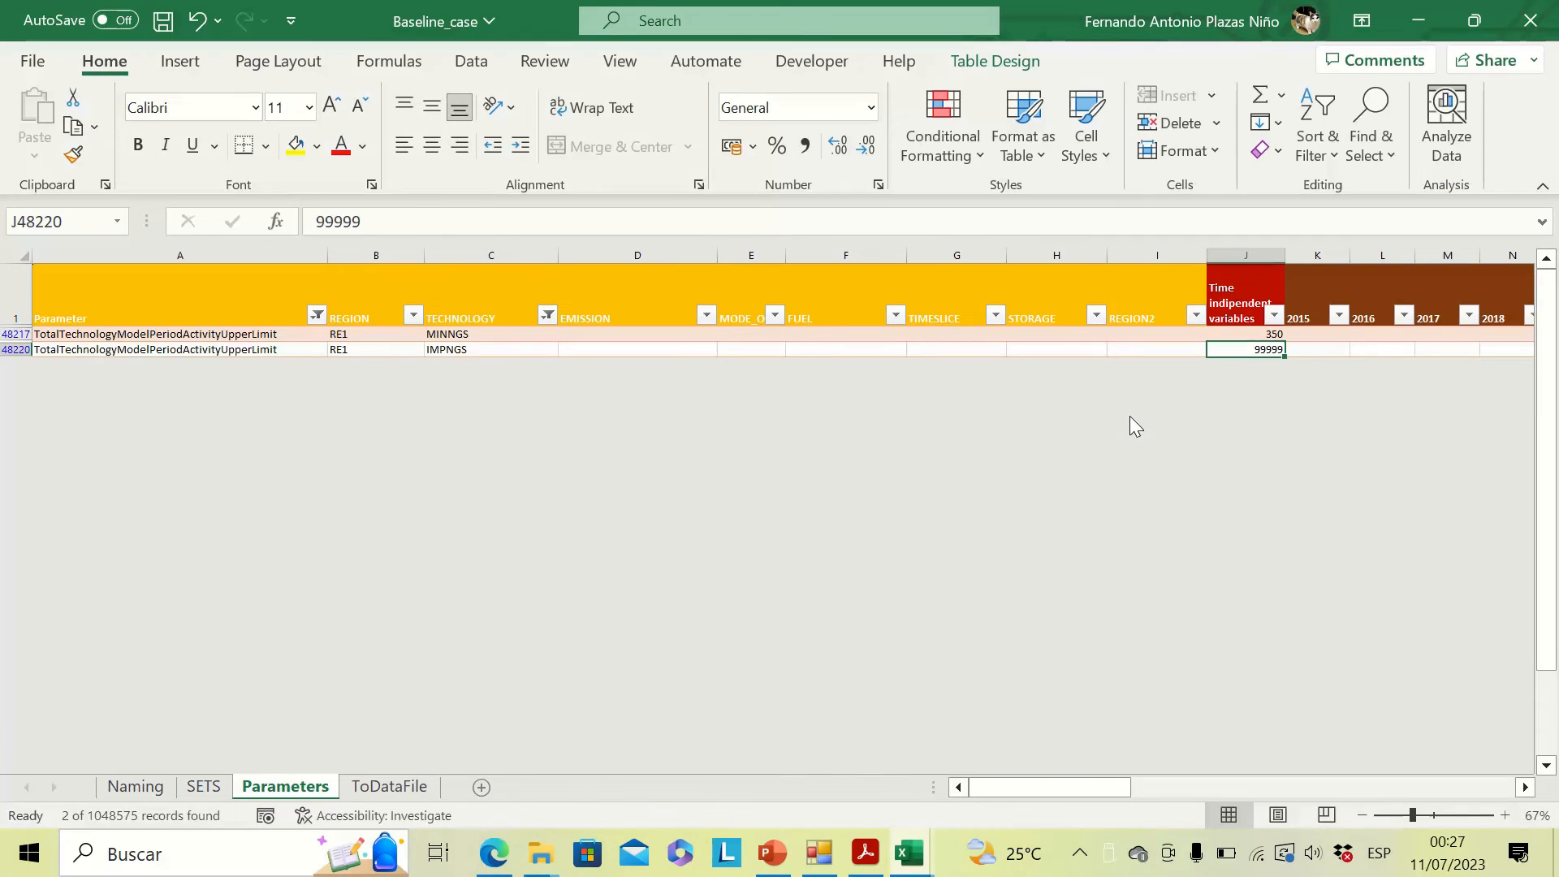
pyautogui.write('0')
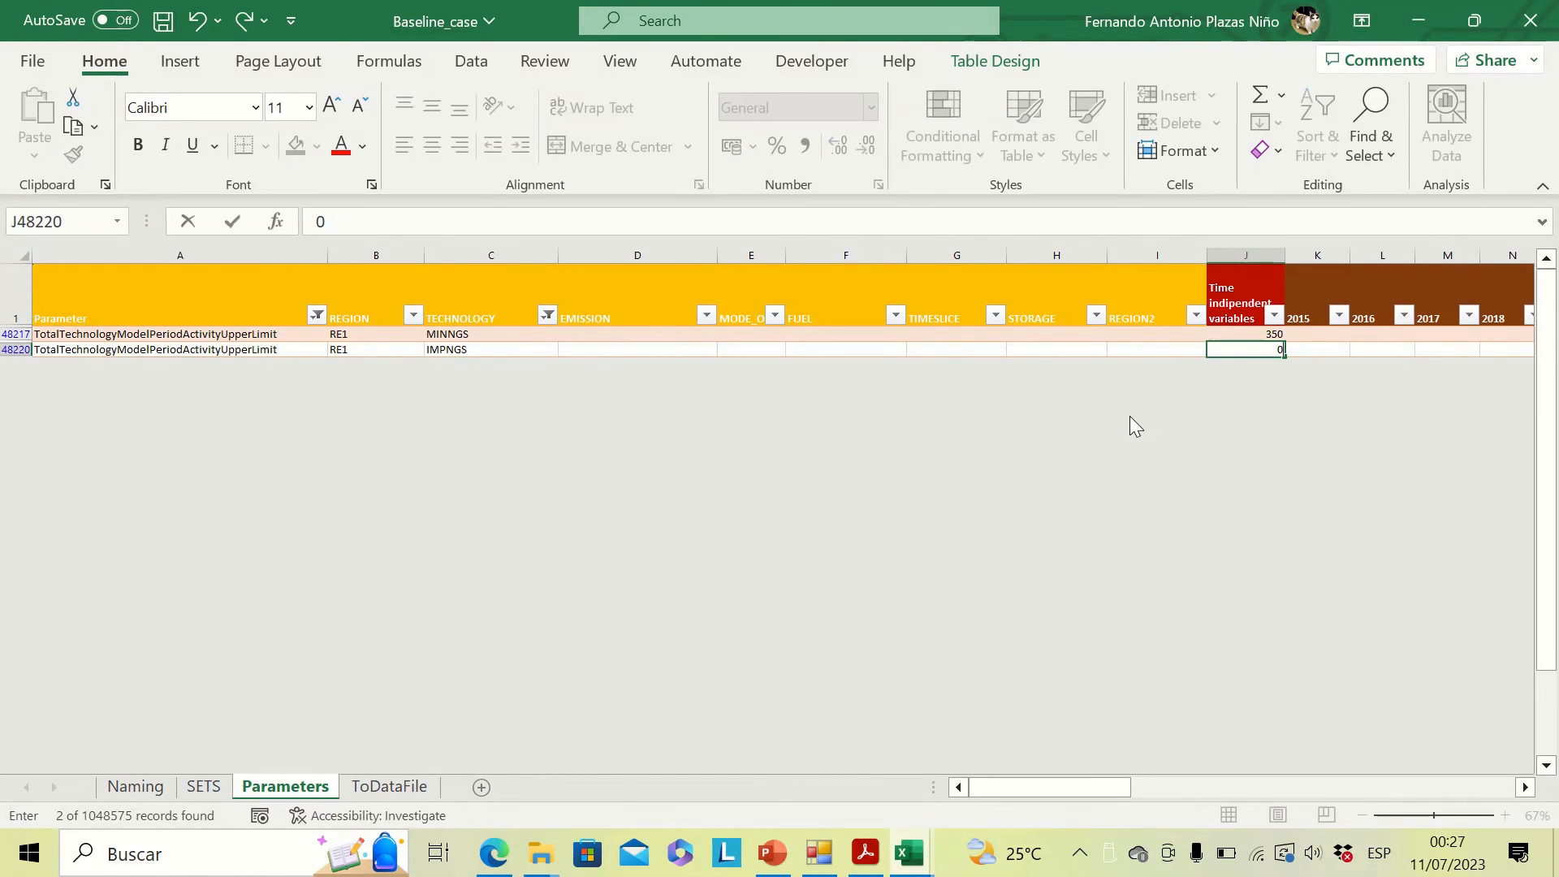
pyautogui.click(1020, 354)
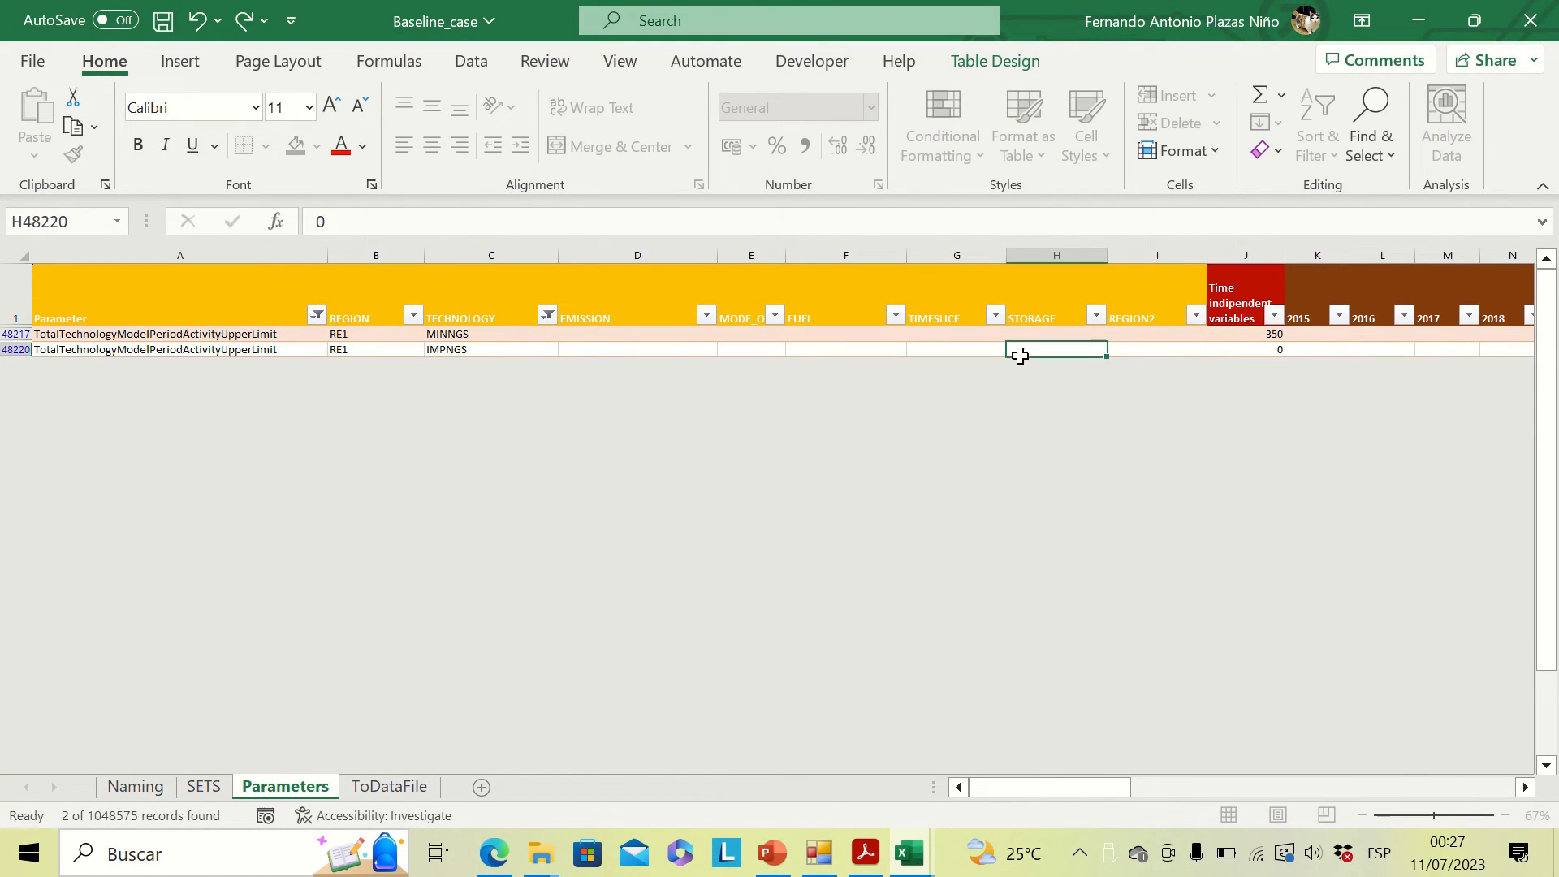
# Switch to the PDF guide and review the ESS instructions down to the start of the Green policy scenario section.
pyautogui.click(848, 860)
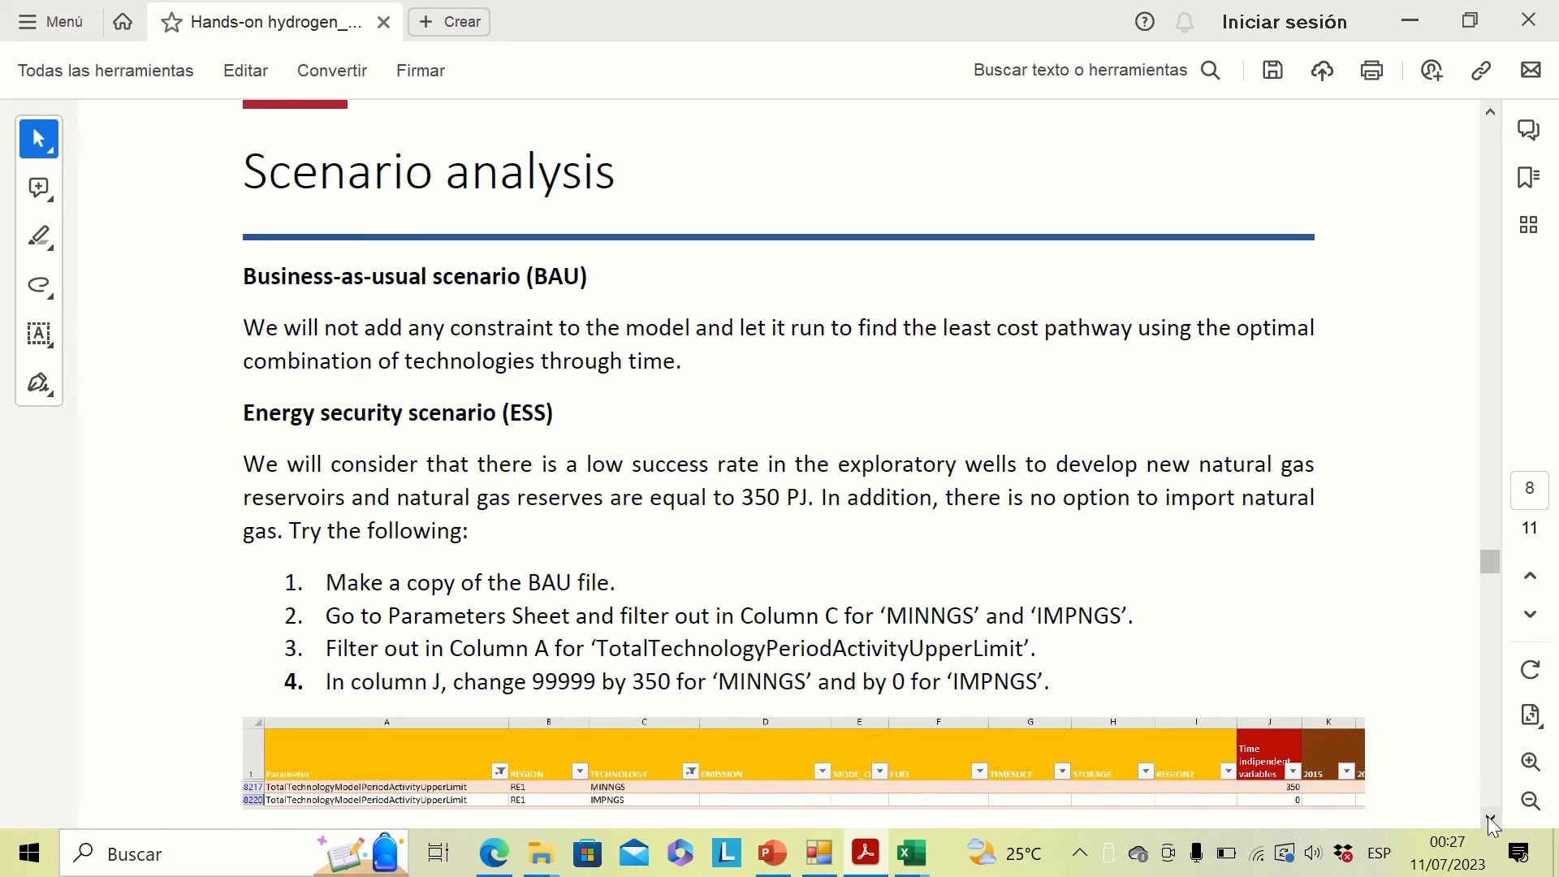
pyautogui.click(1489, 818)
pyautogui.click(1488, 818)
pyautogui.click(1488, 818)
pyautogui.click(1488, 819)
pyautogui.click(1489, 819)
pyautogui.click(1488, 818)
pyautogui.click(1488, 819)
pyautogui.click(1488, 819)
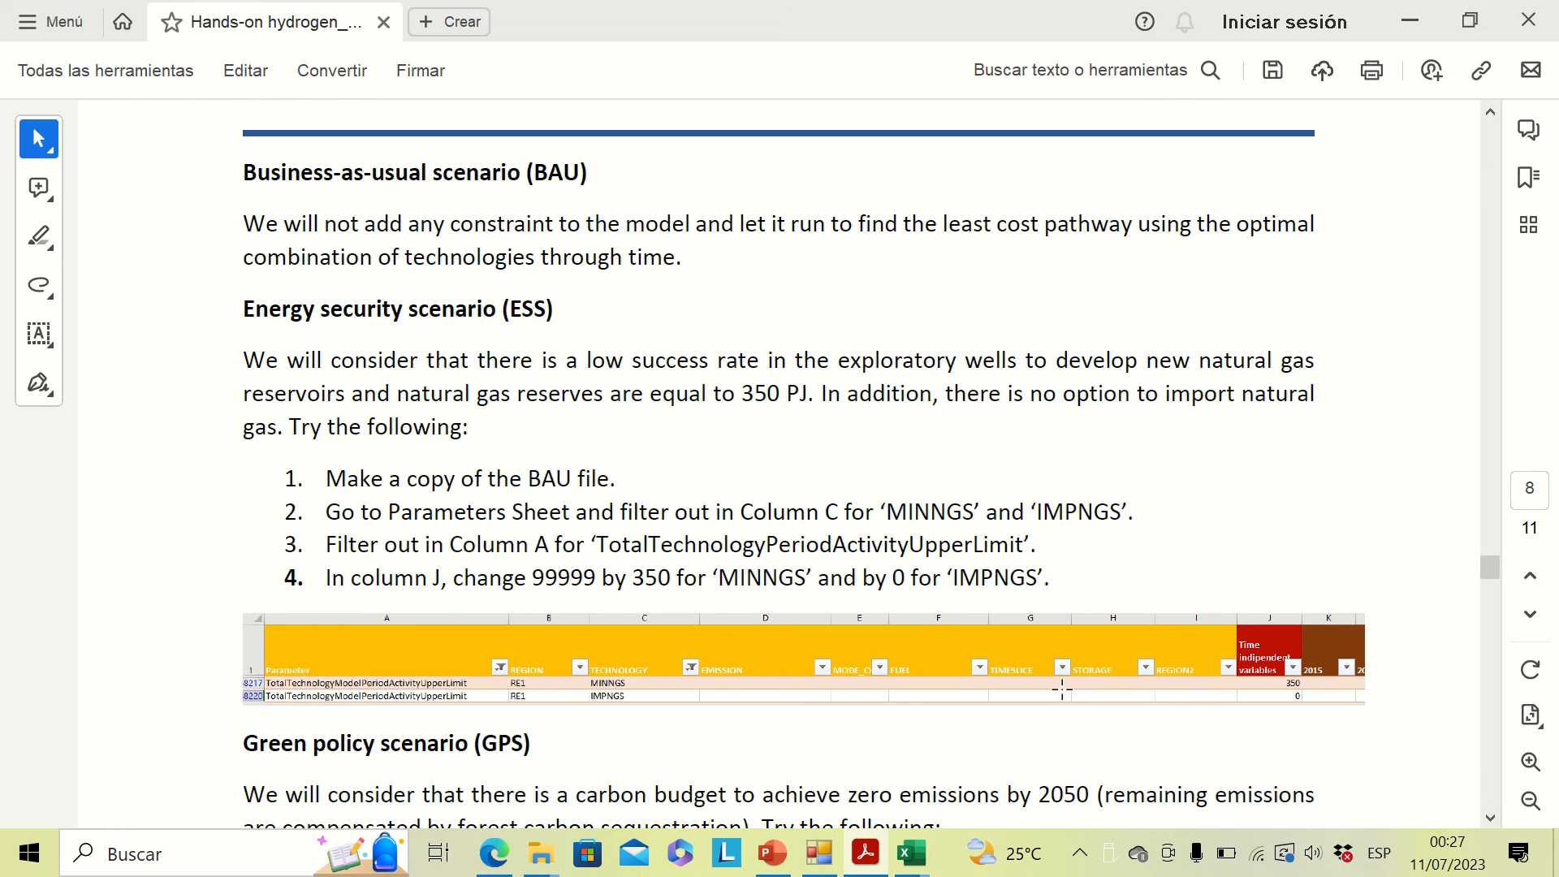
# Return to the Baseline_case workbook and save it.
pyautogui.moveTo(911, 853)
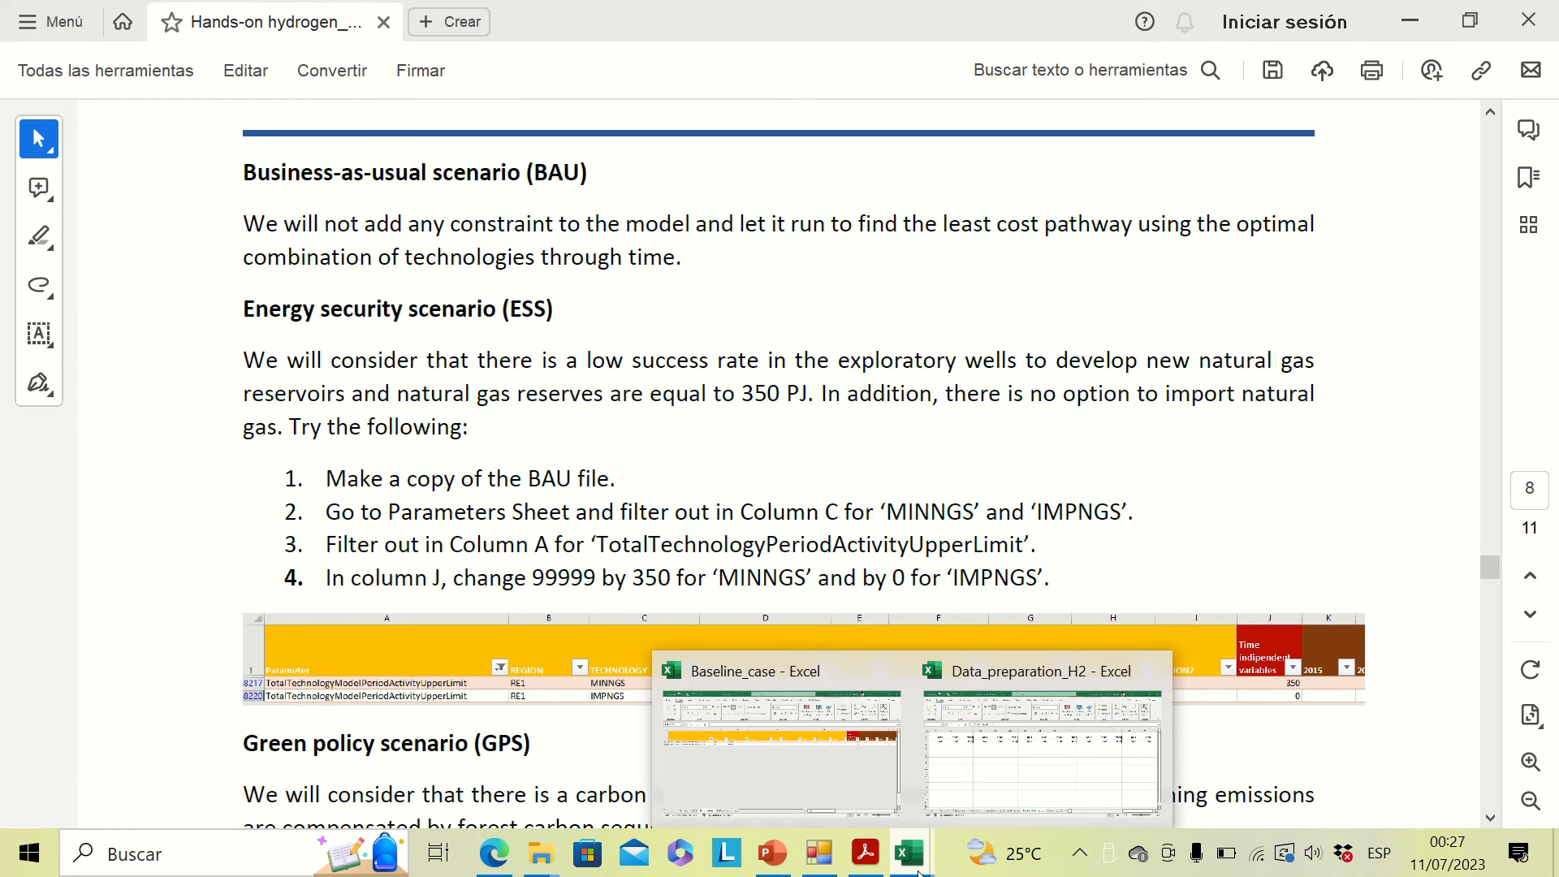
pyautogui.click(778, 755)
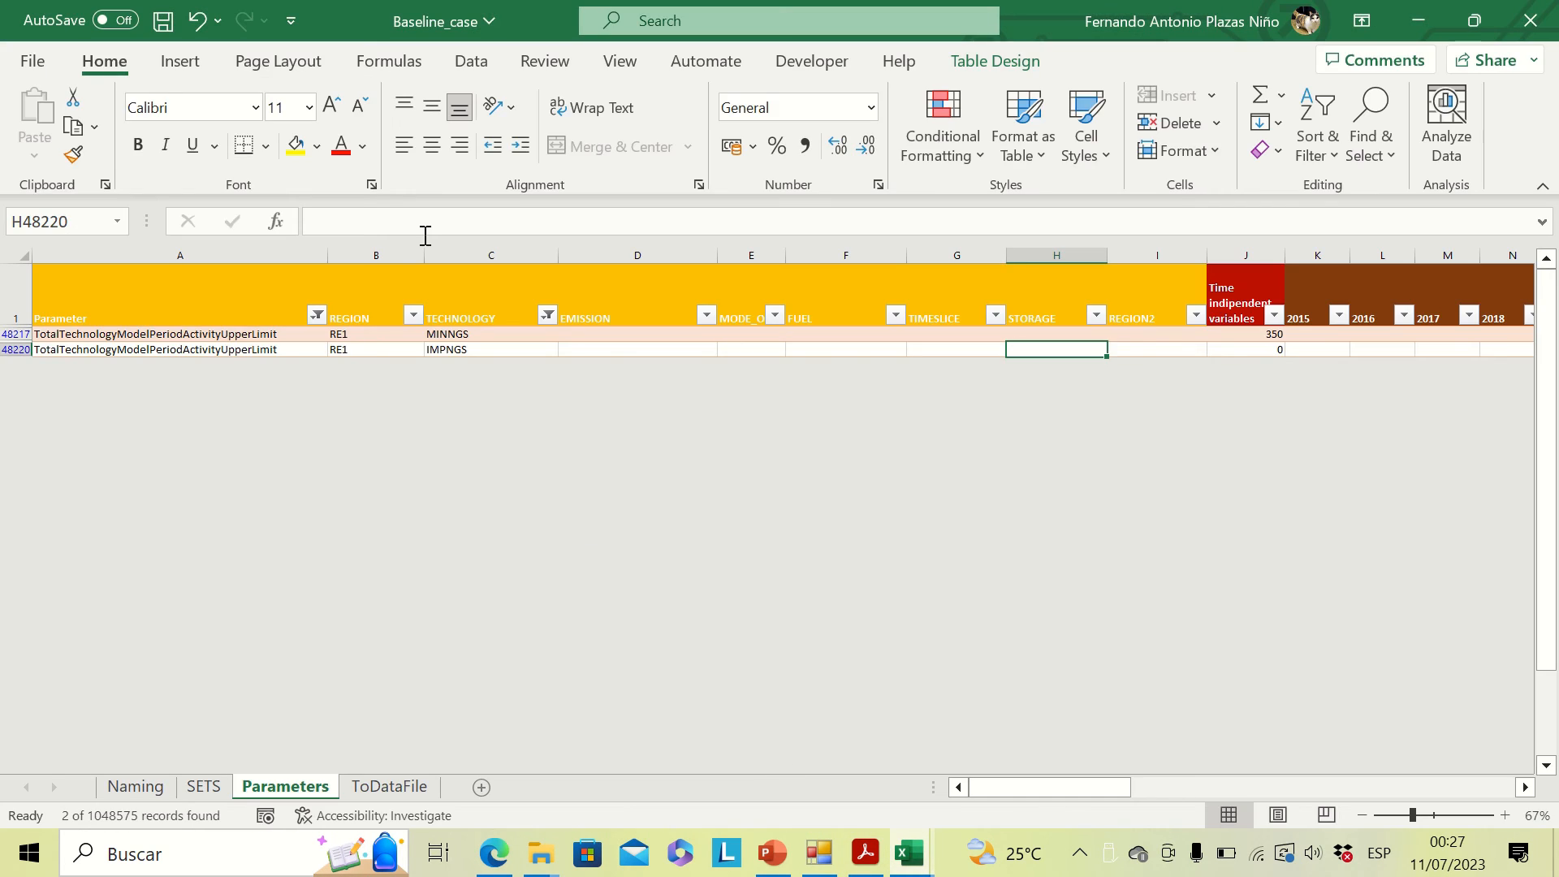
pyautogui.click(163, 22)
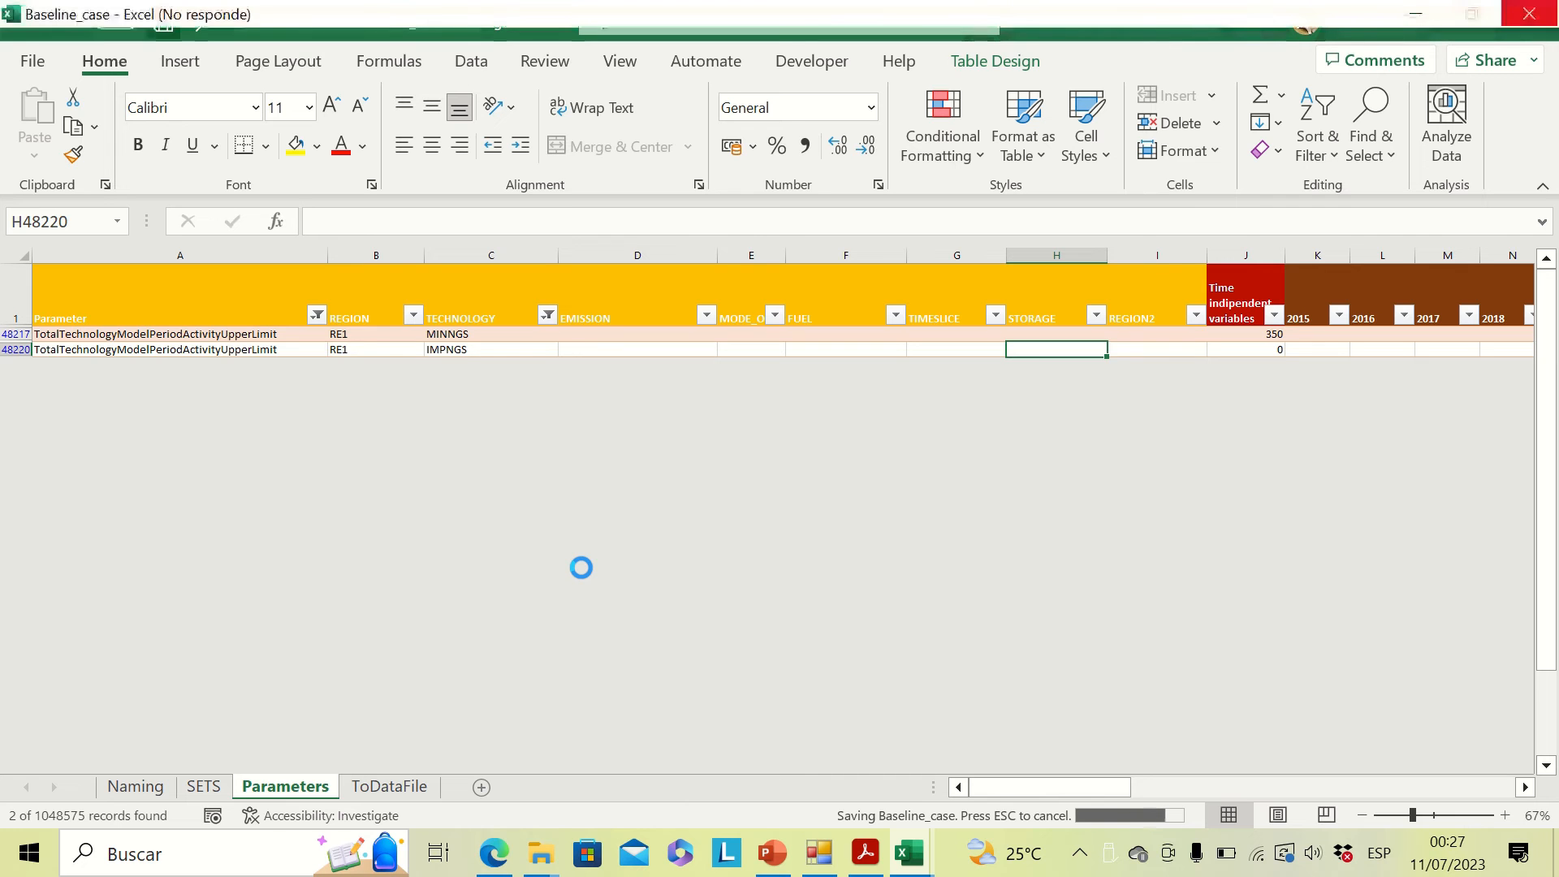
# Examine the ESS scenario files in File Explorer, check the file paths set in clicSAND and minimize its window.
pyautogui.moveTo(539, 853)
pyautogui.click(395, 733)
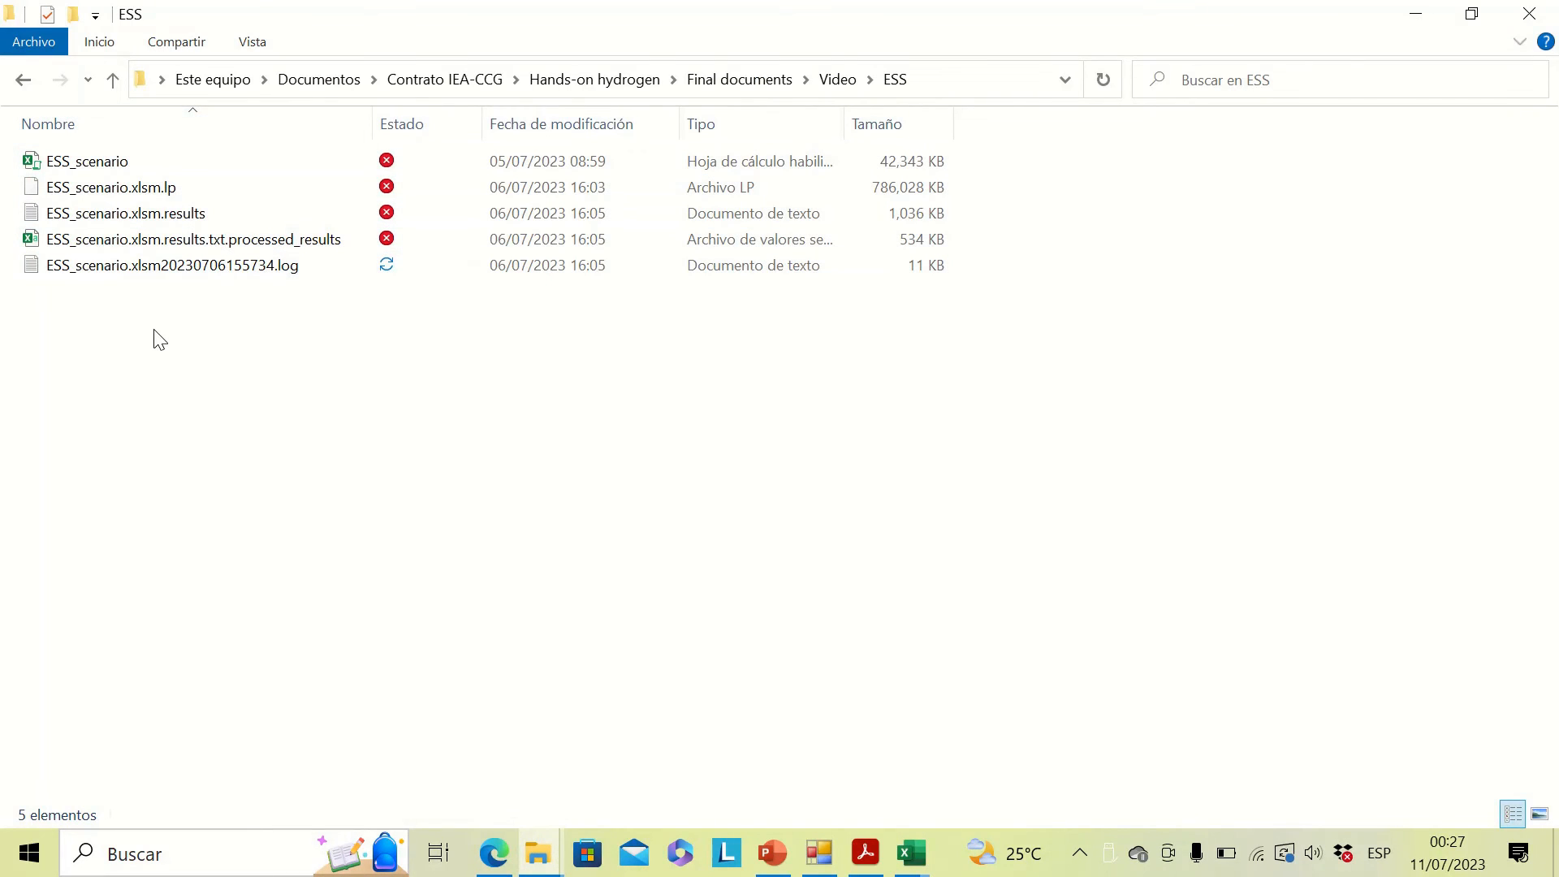
pyautogui.click(820, 854)
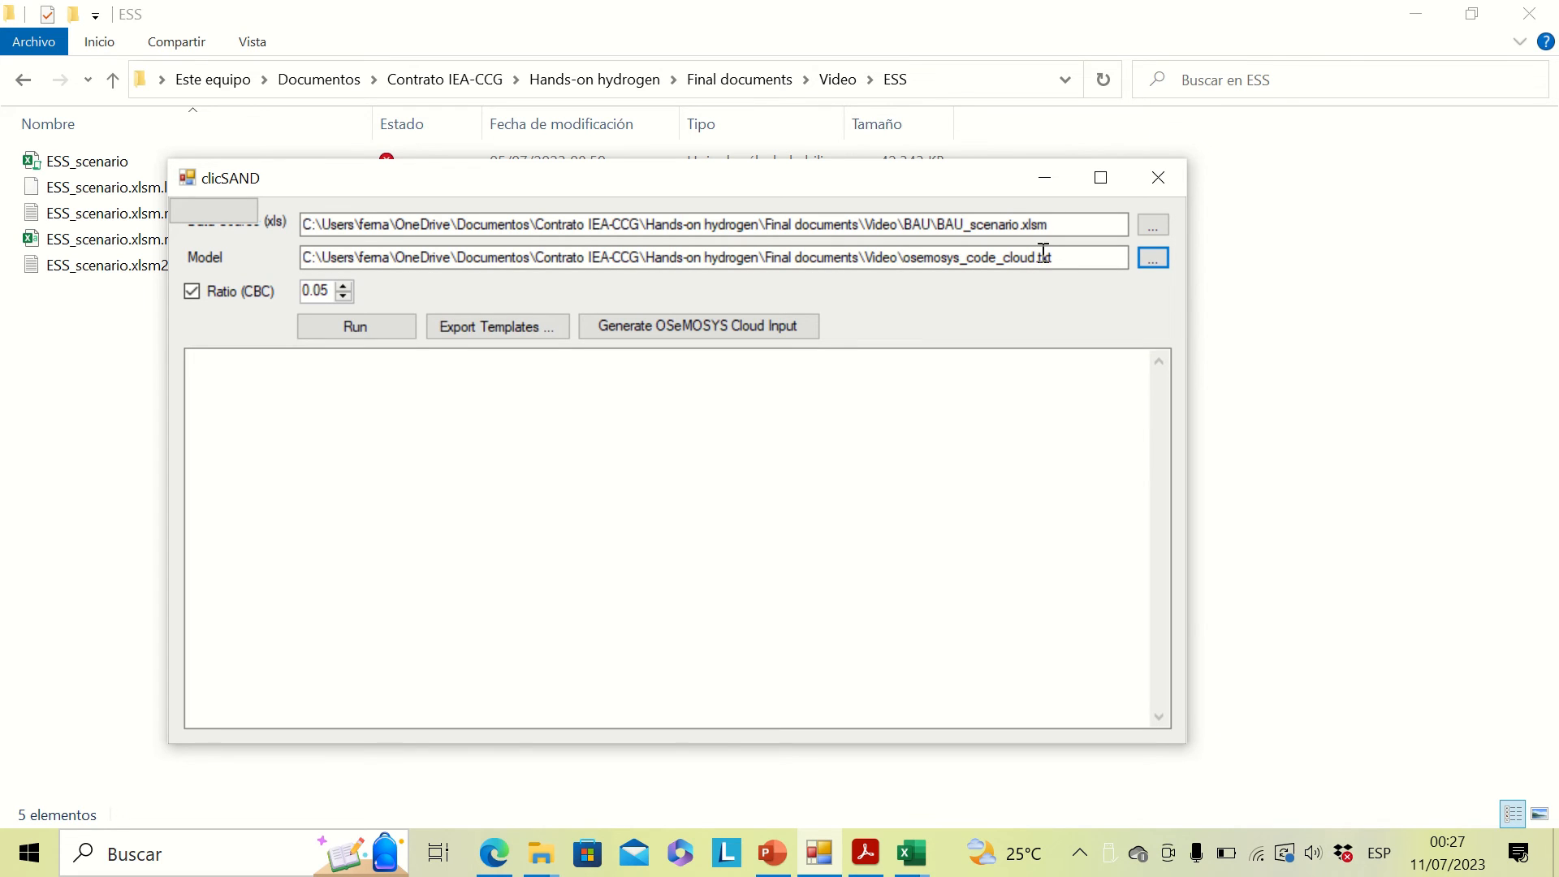
pyautogui.click(1045, 177)
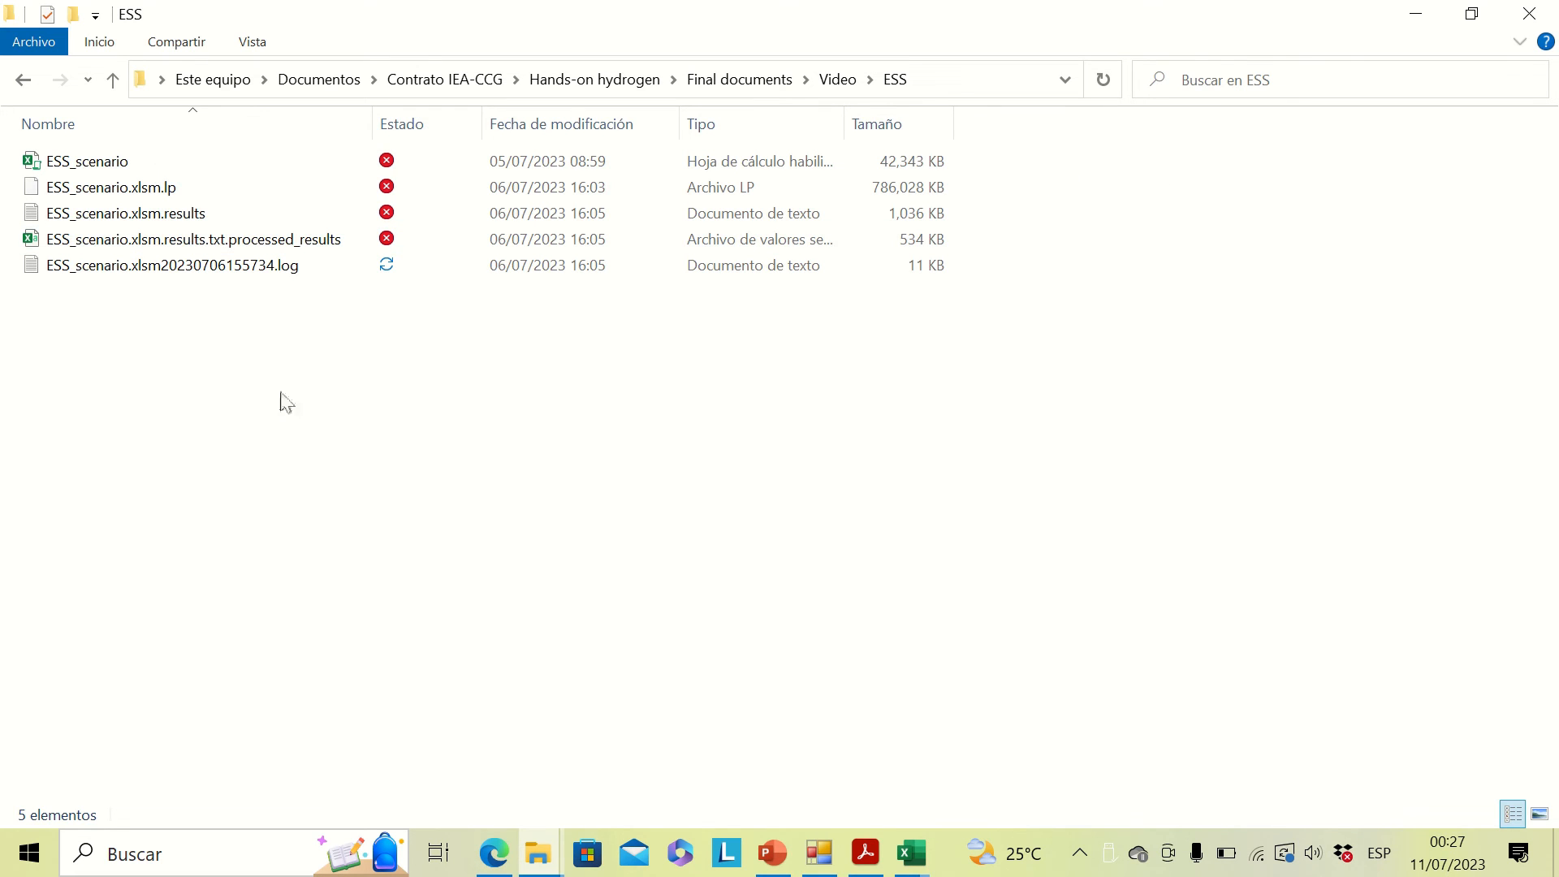
# Look through the BAU scenario folder and open the GPS scenario folder inside the Video directory.
pyautogui.click(24, 85)
pyautogui.doubleClick(80, 160)
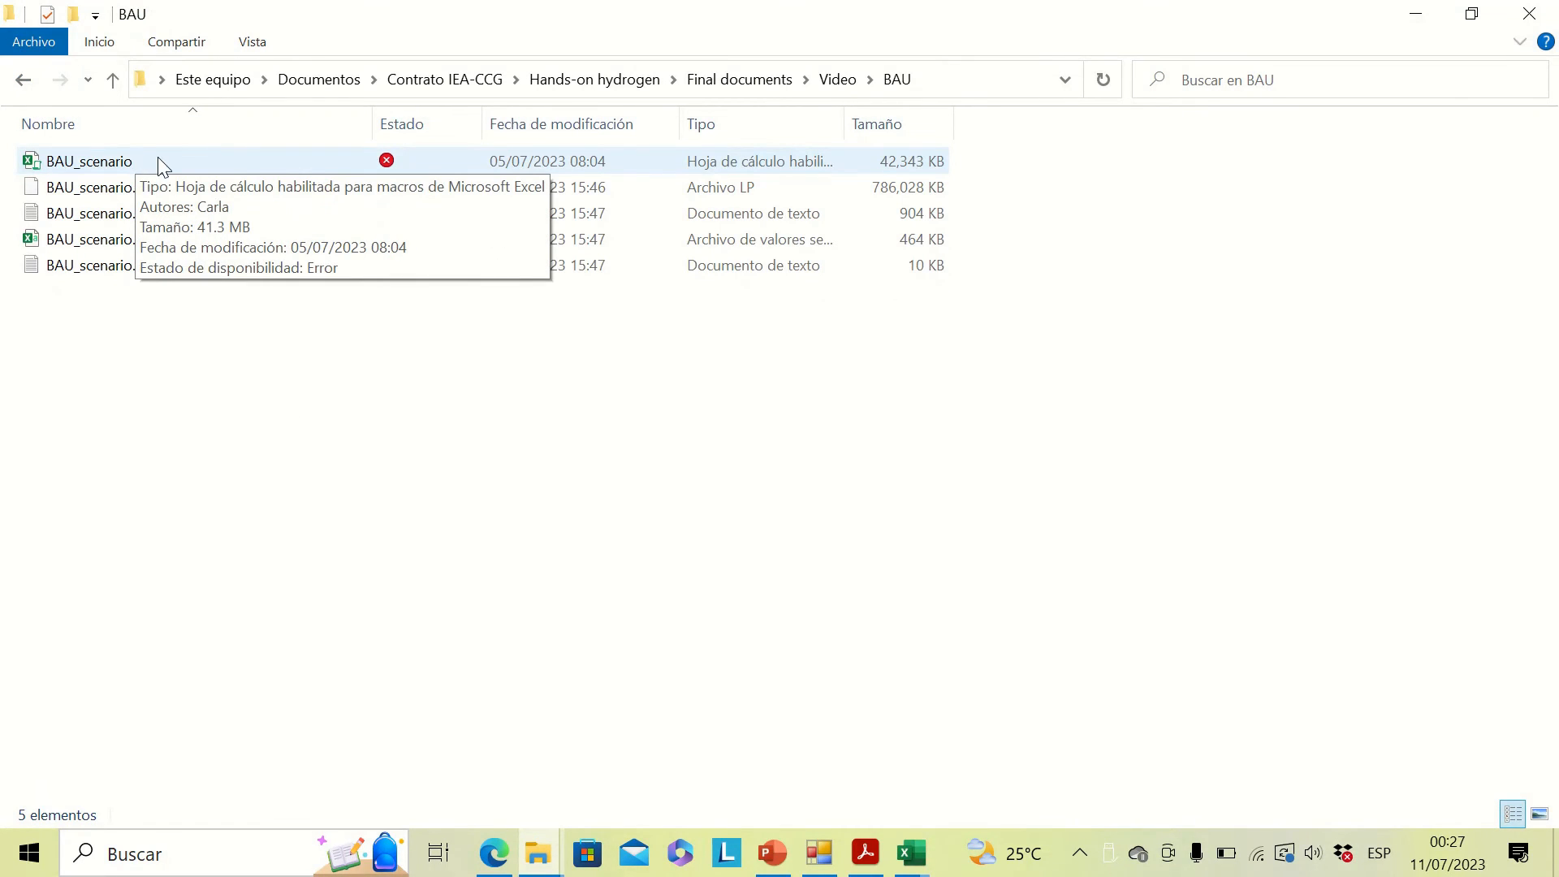
pyautogui.click(25, 81)
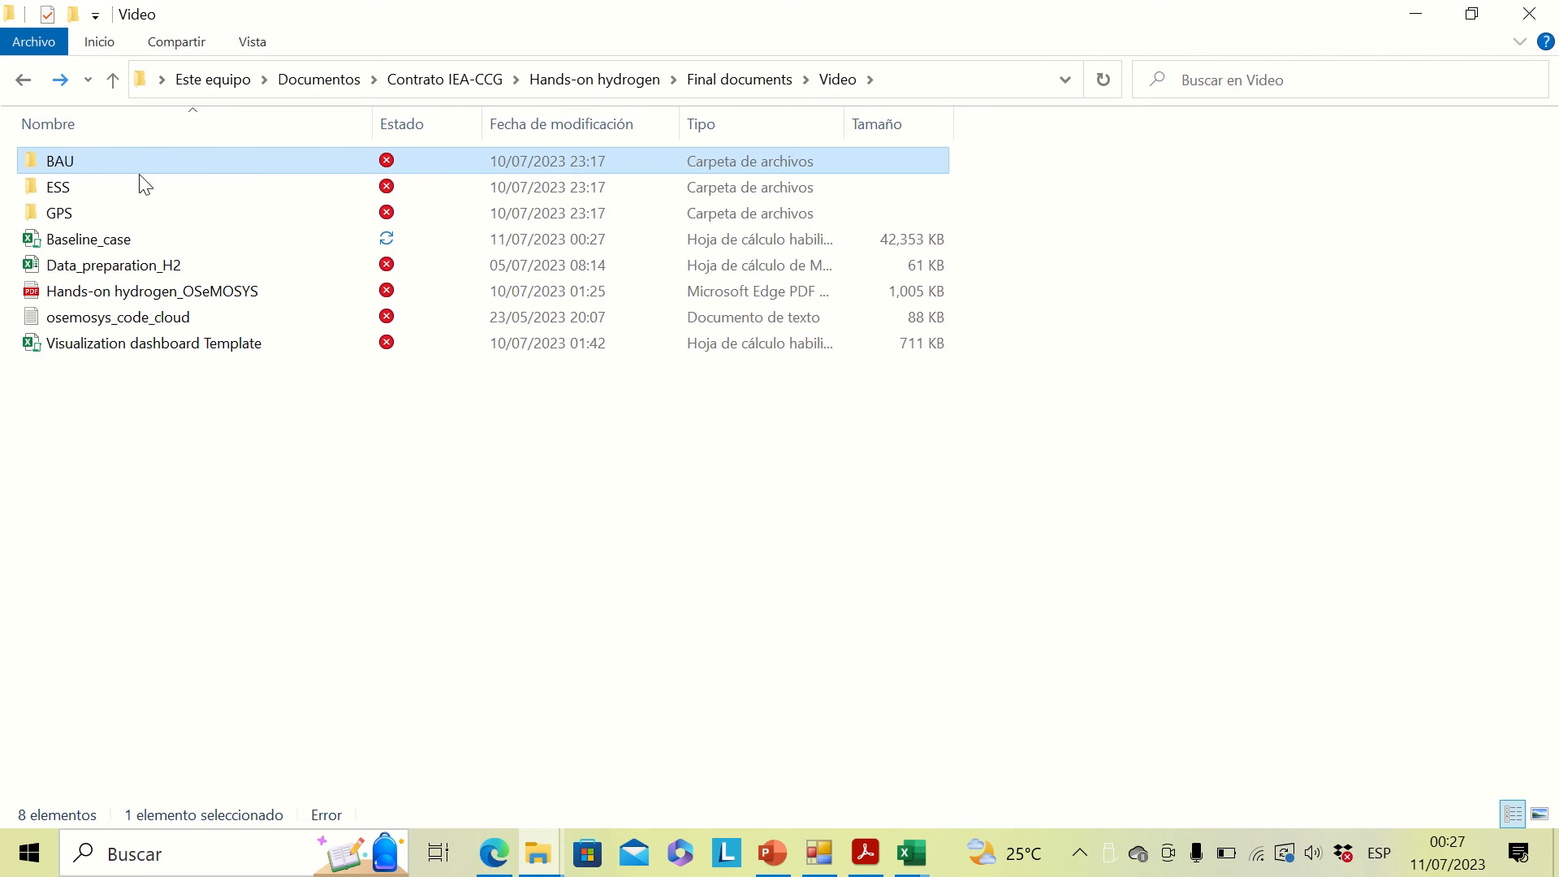
pyautogui.doubleClick(105, 212)
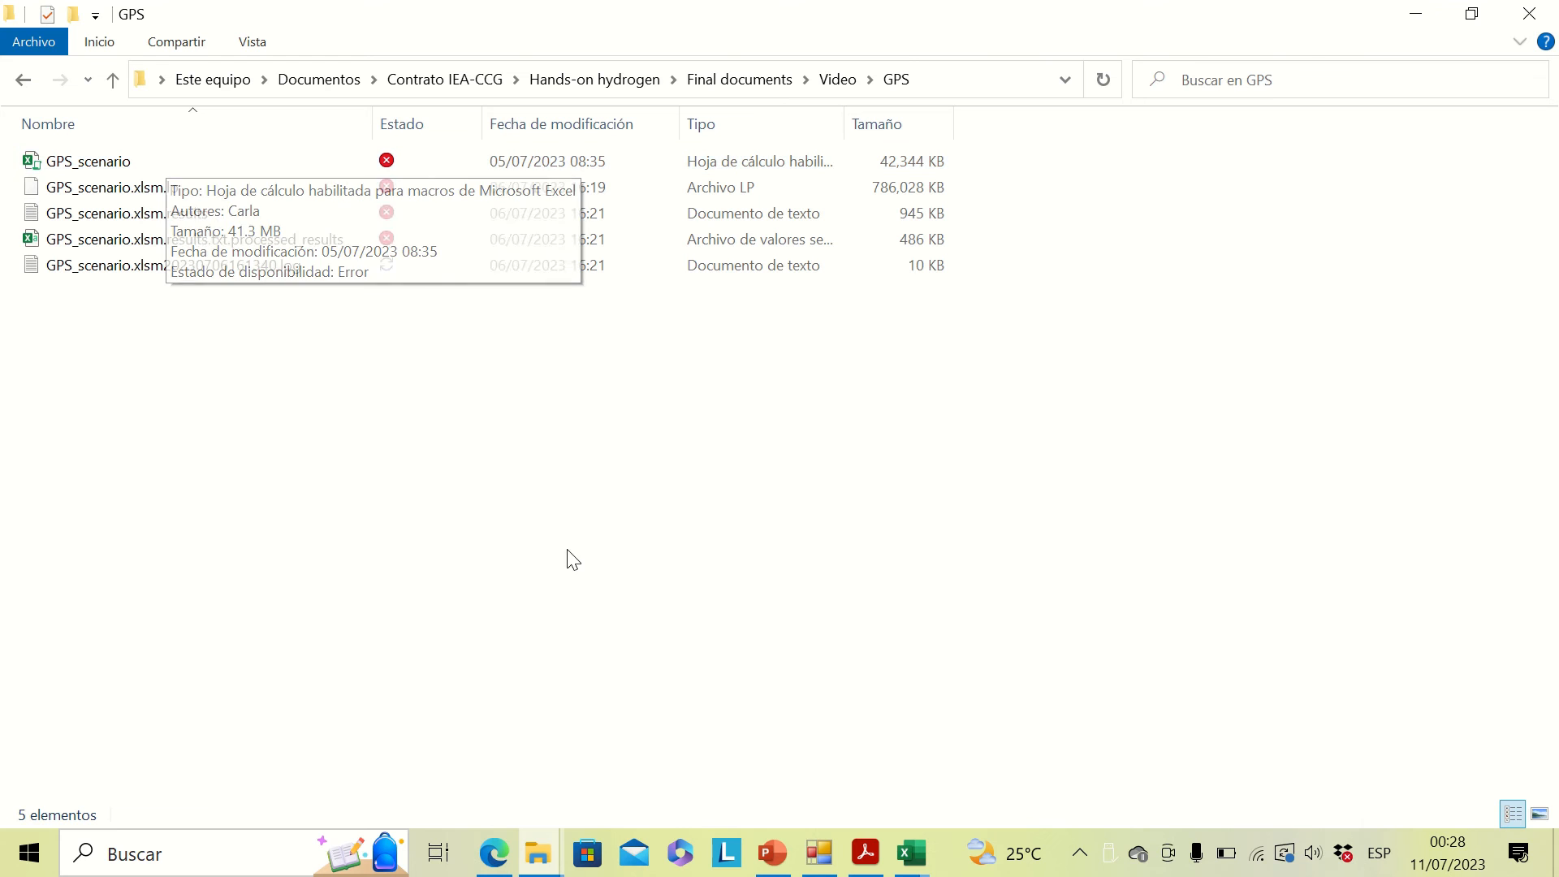
# Switch to the PDF guide and review the Green policy scenario (GPS) instructions.
pyautogui.click(885, 862)
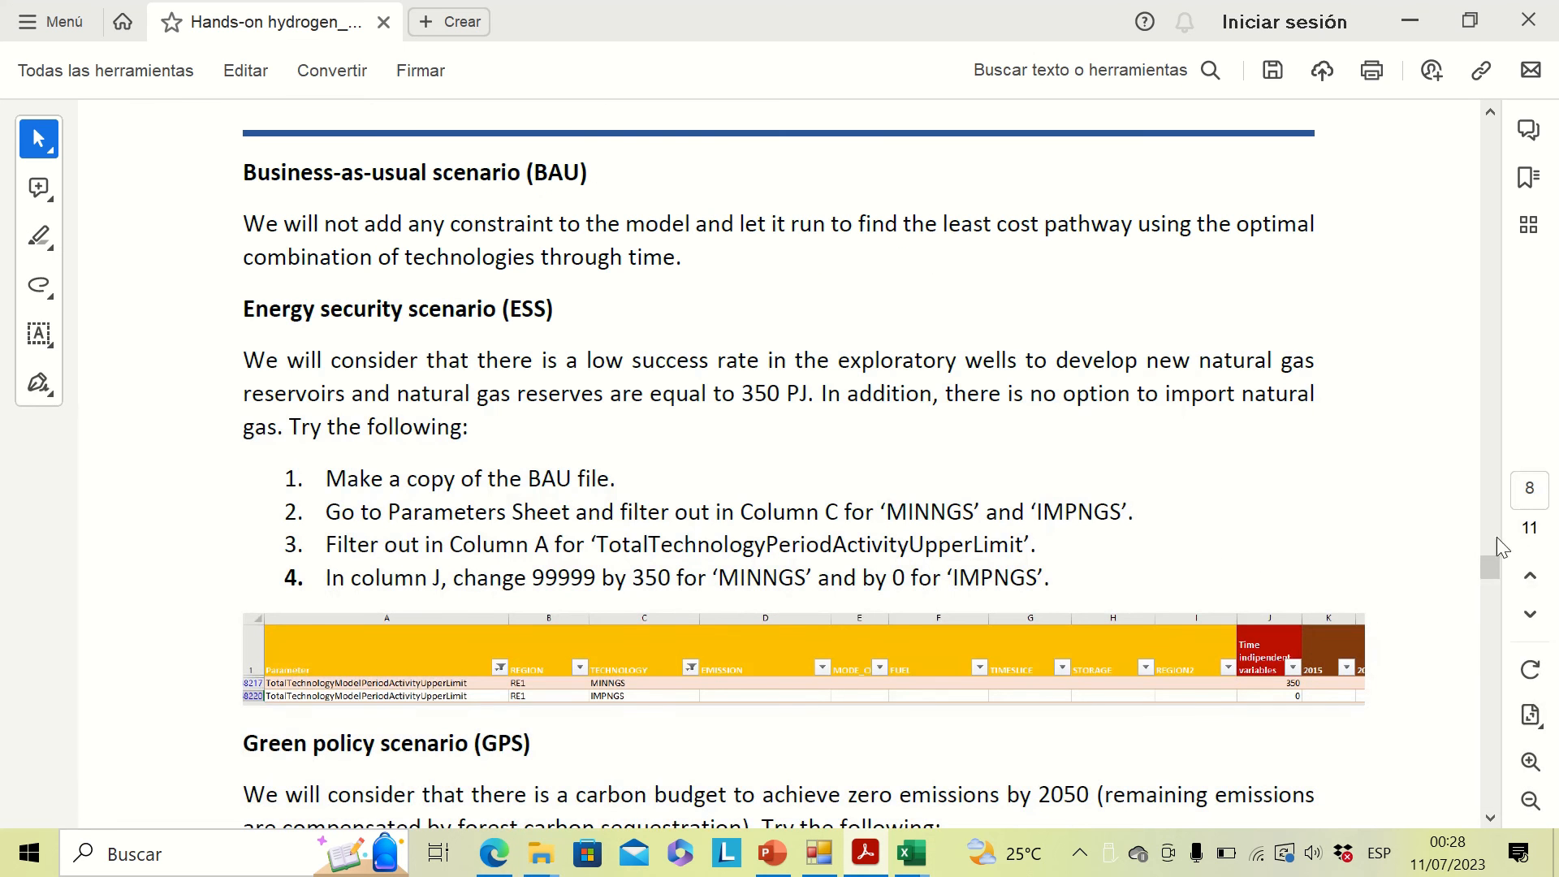
pyautogui.moveTo(1492, 572); pyautogui.dragTo(1498, 591)
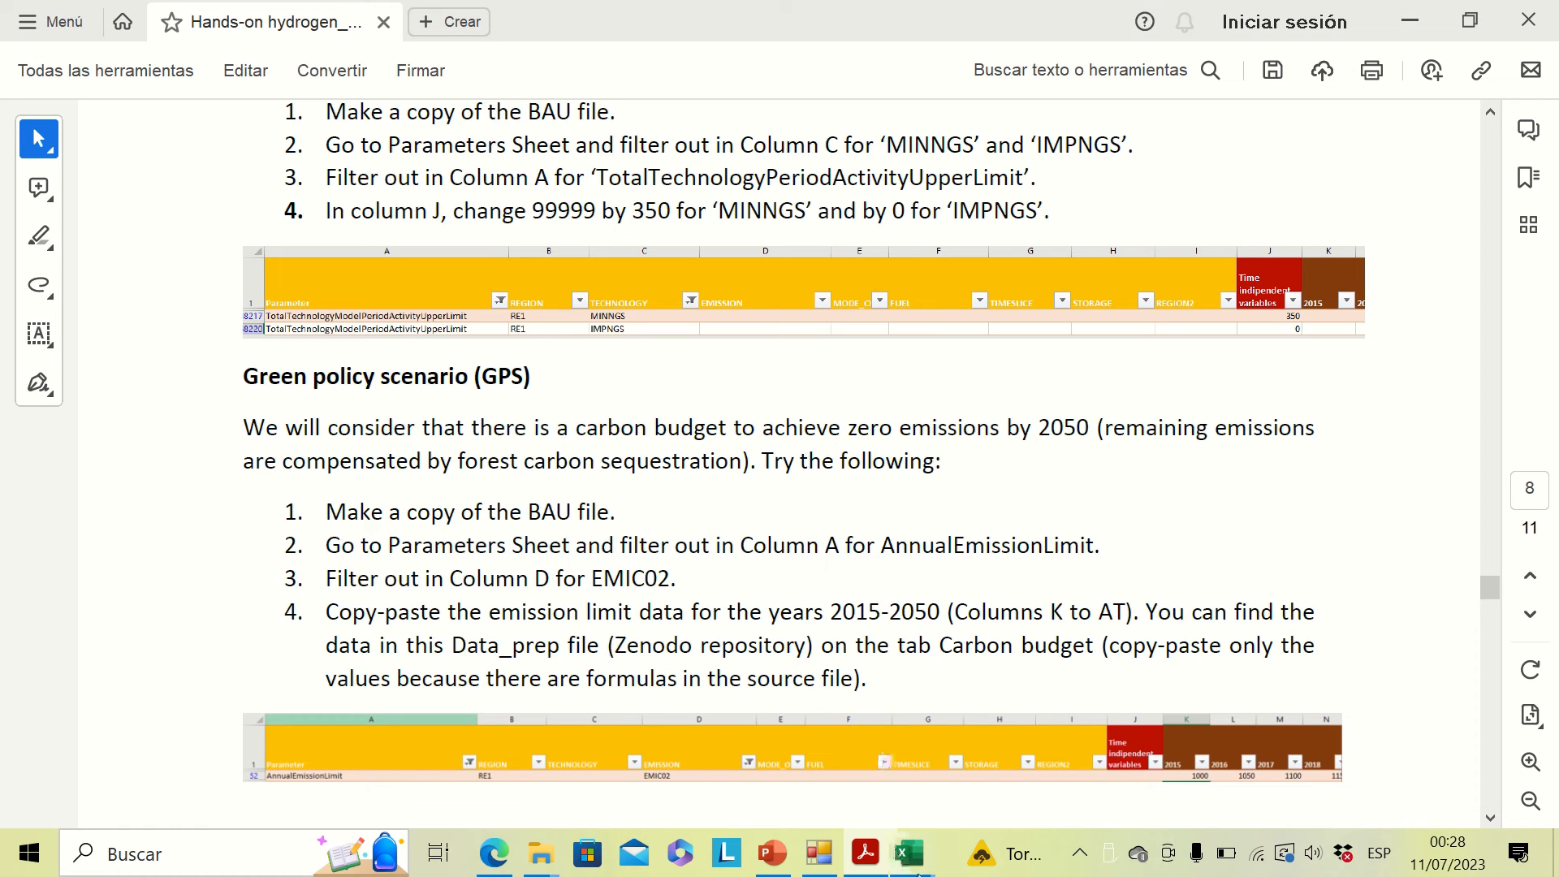
# Copy the EMIC02 limits for 2015 to 2050 from the Carbon budget sheet of Data_preparation_H2 and return to the Baseline_case workbook.
pyautogui.moveTo(918, 869)
pyautogui.click(1015, 732)
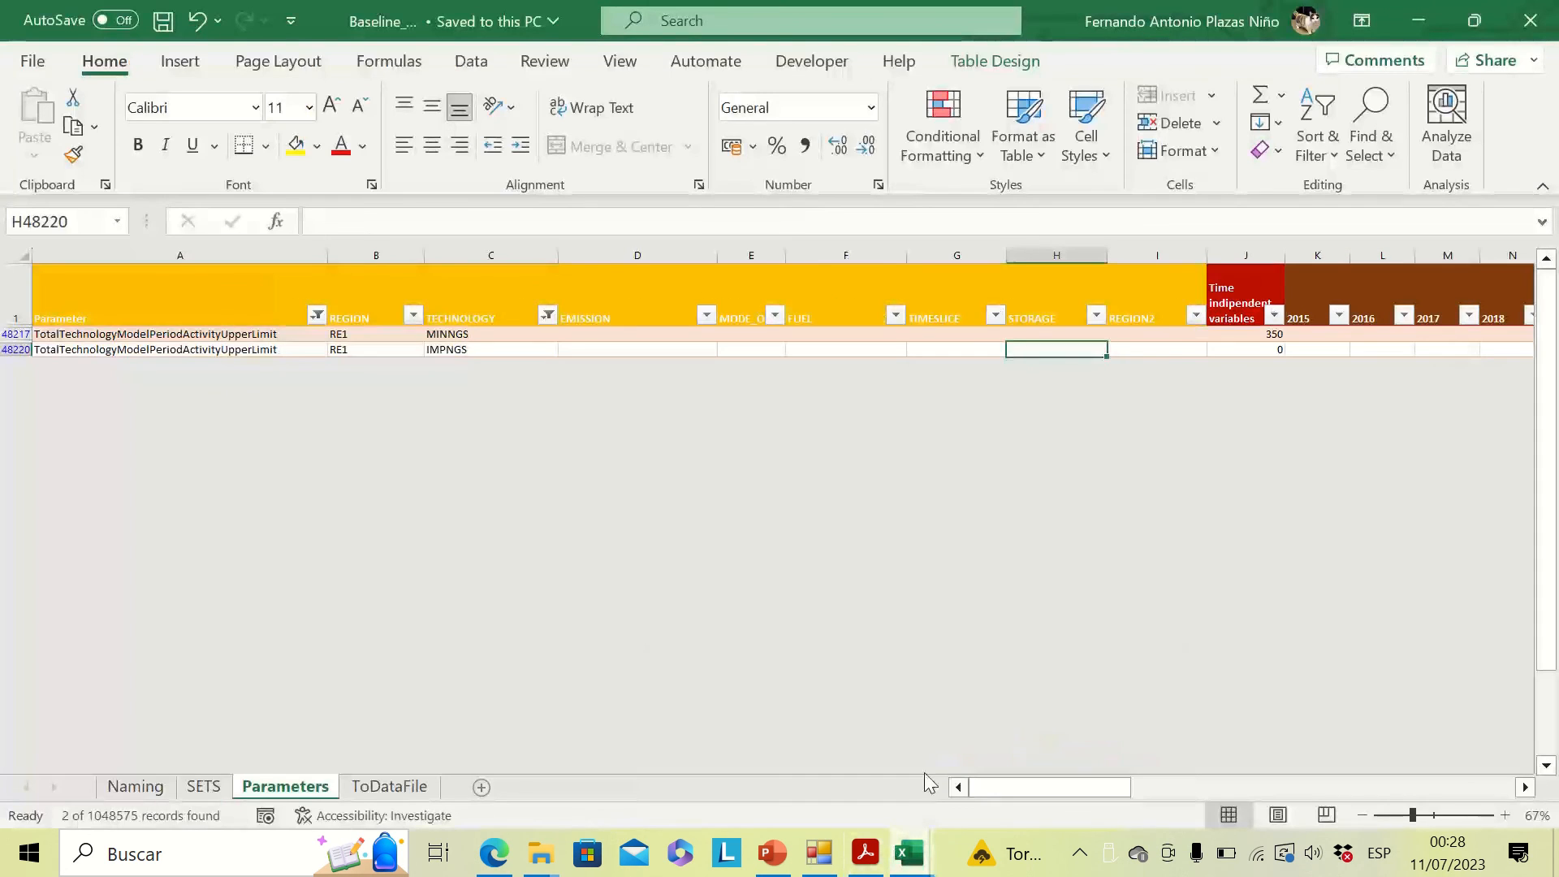
pyautogui.click(796, 748)
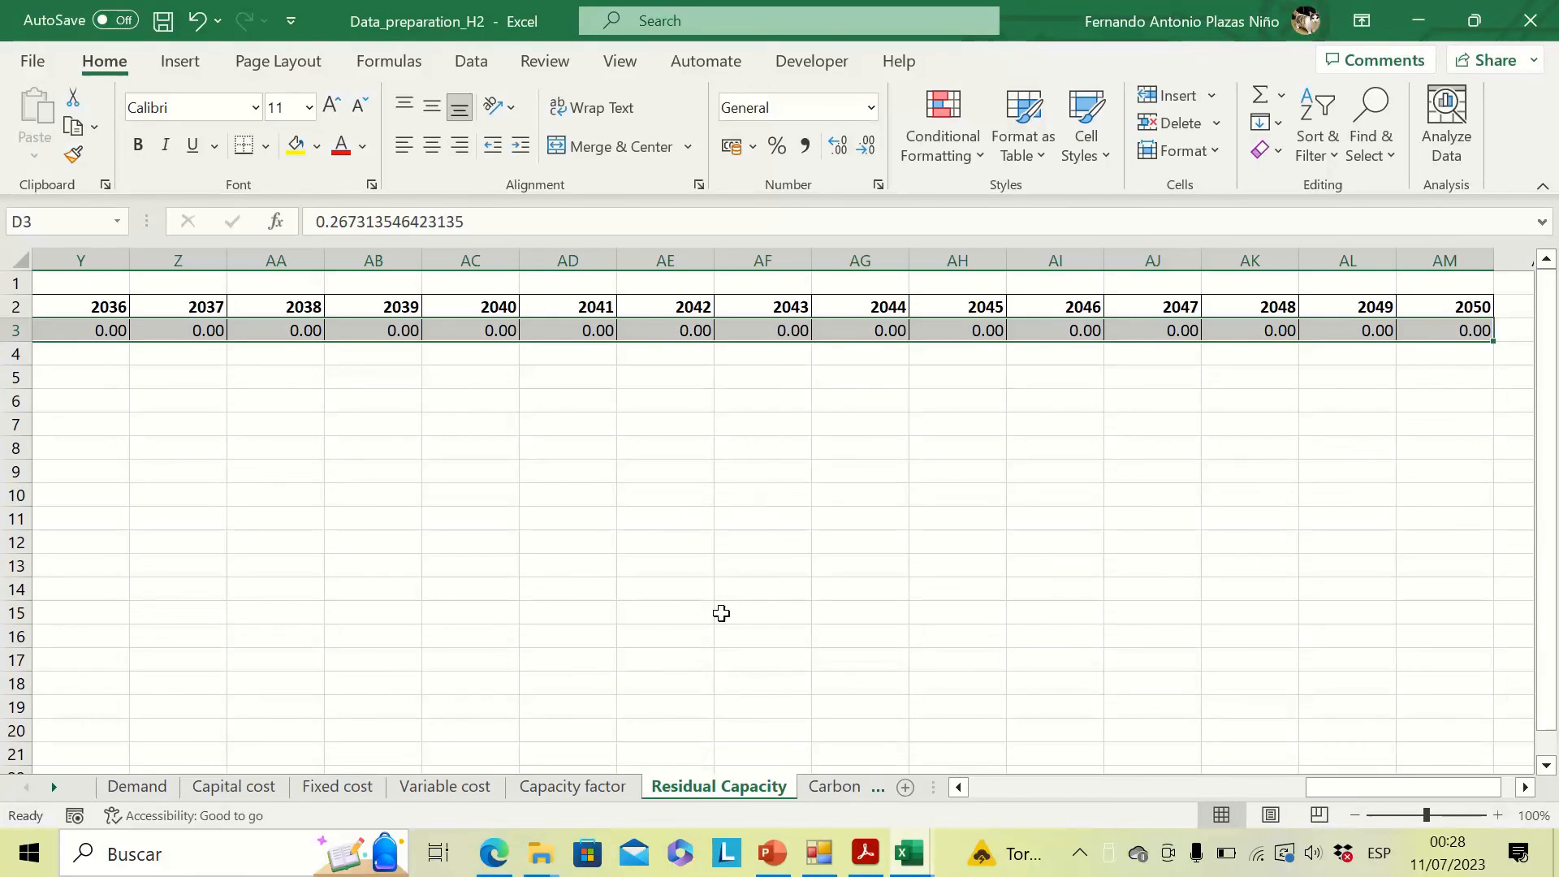
pyautogui.click(830, 787)
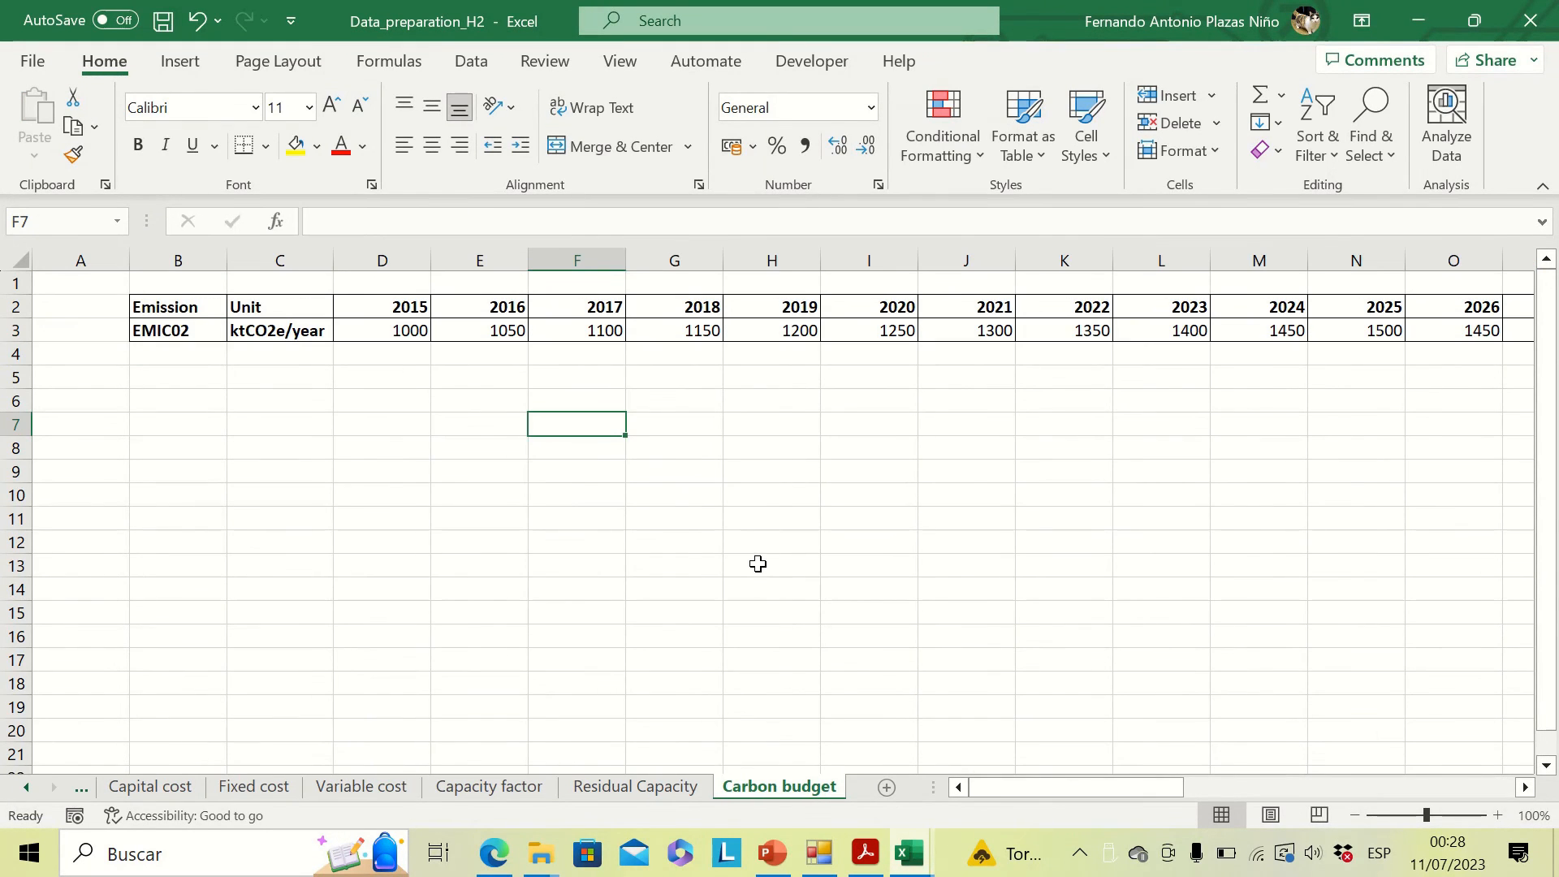
pyautogui.click(385, 330)
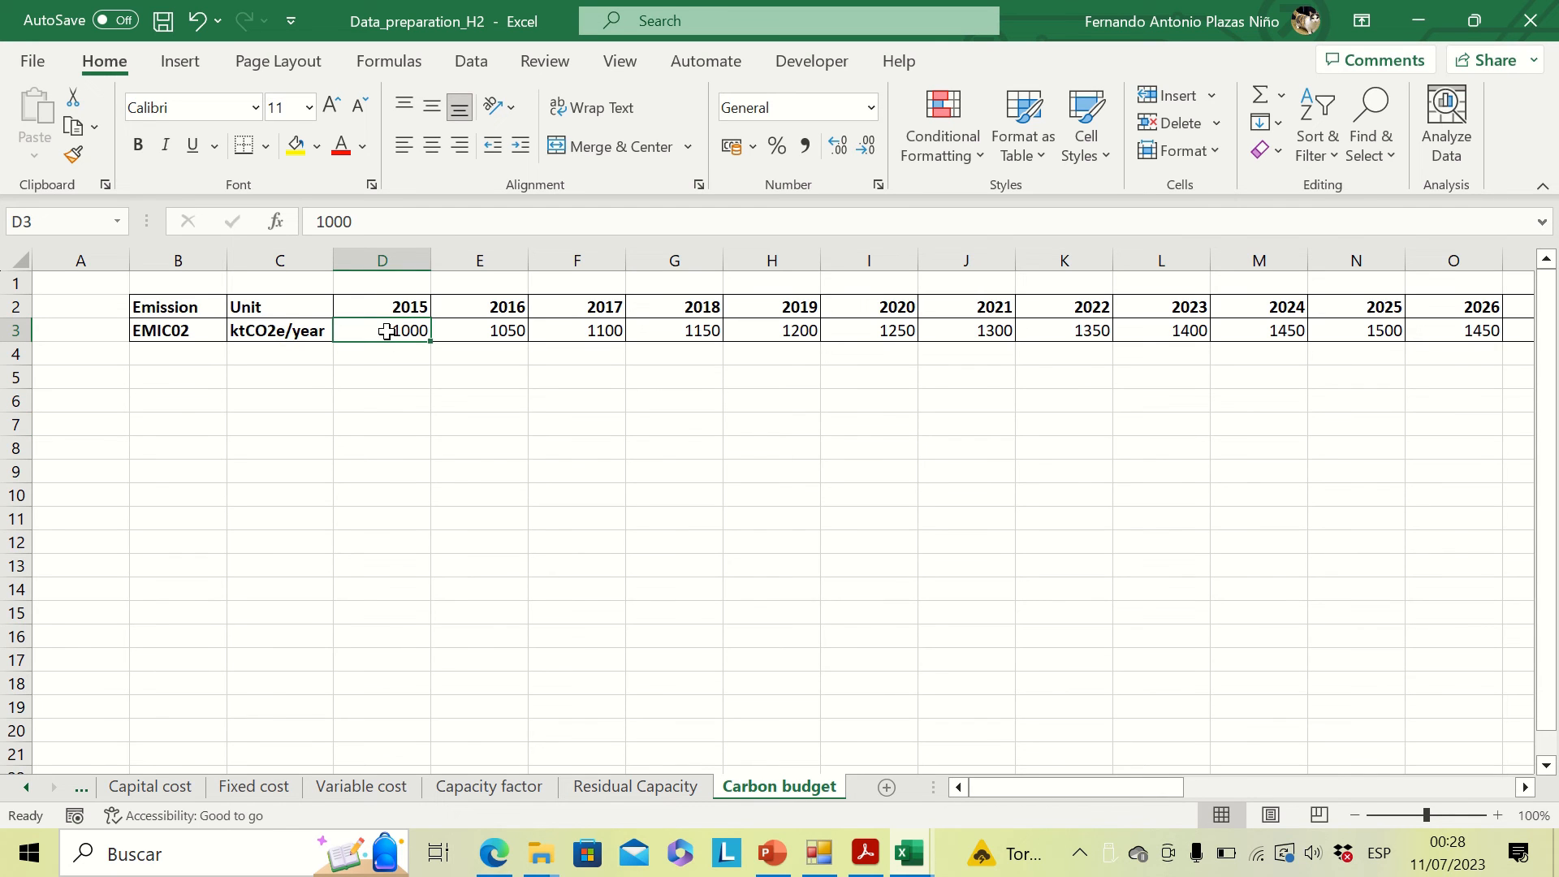
pyautogui.hotkey('ctrl', 'shift', 'Right')
pyautogui.hotkey('ctrl', 'c')
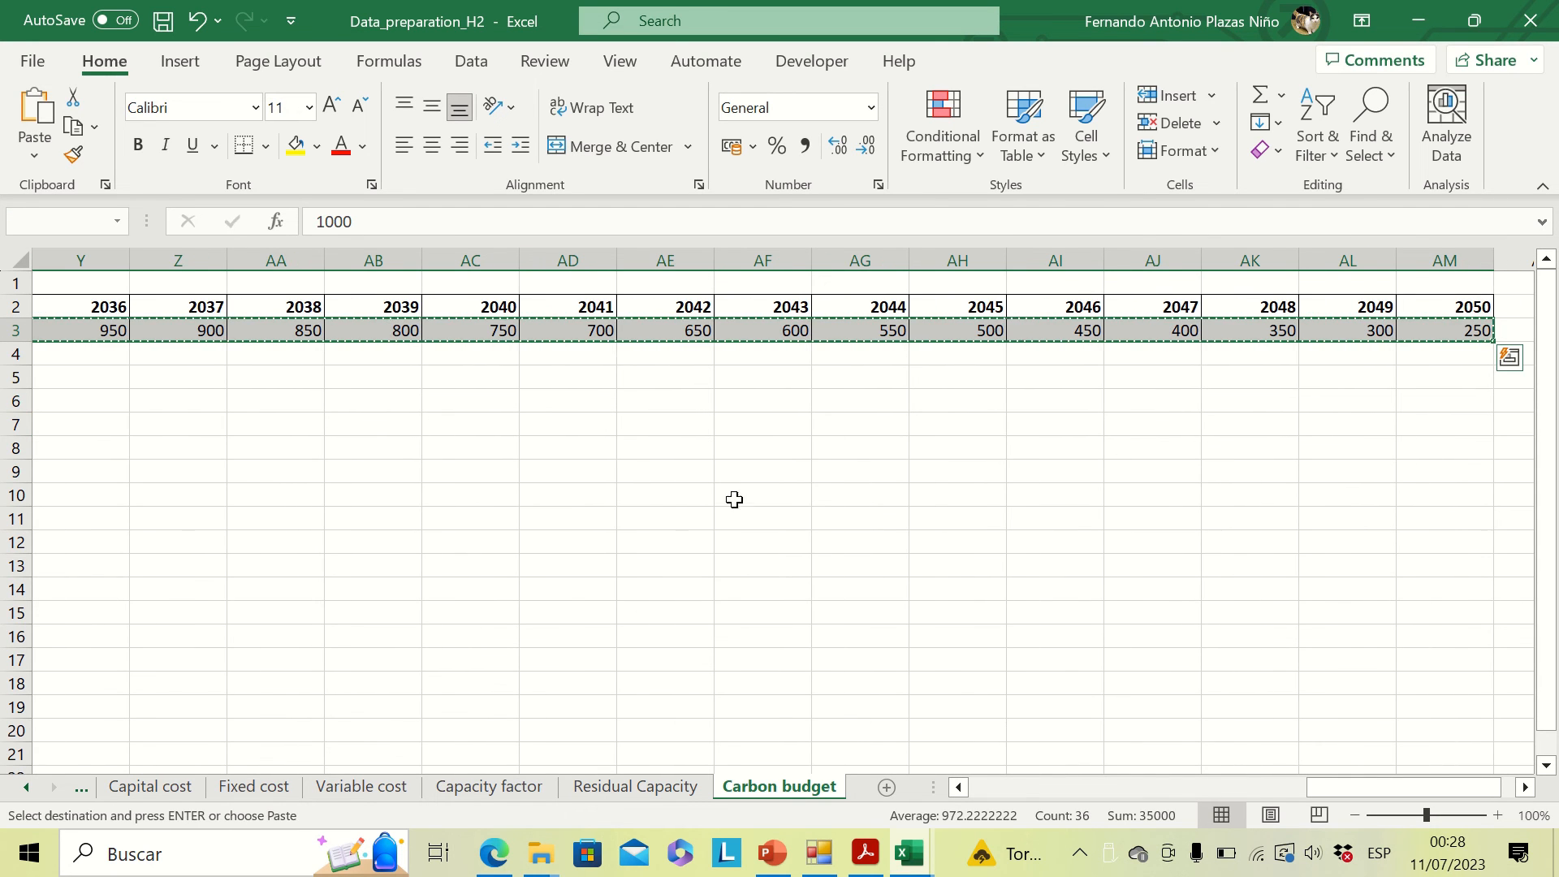
pyautogui.click(909, 853)
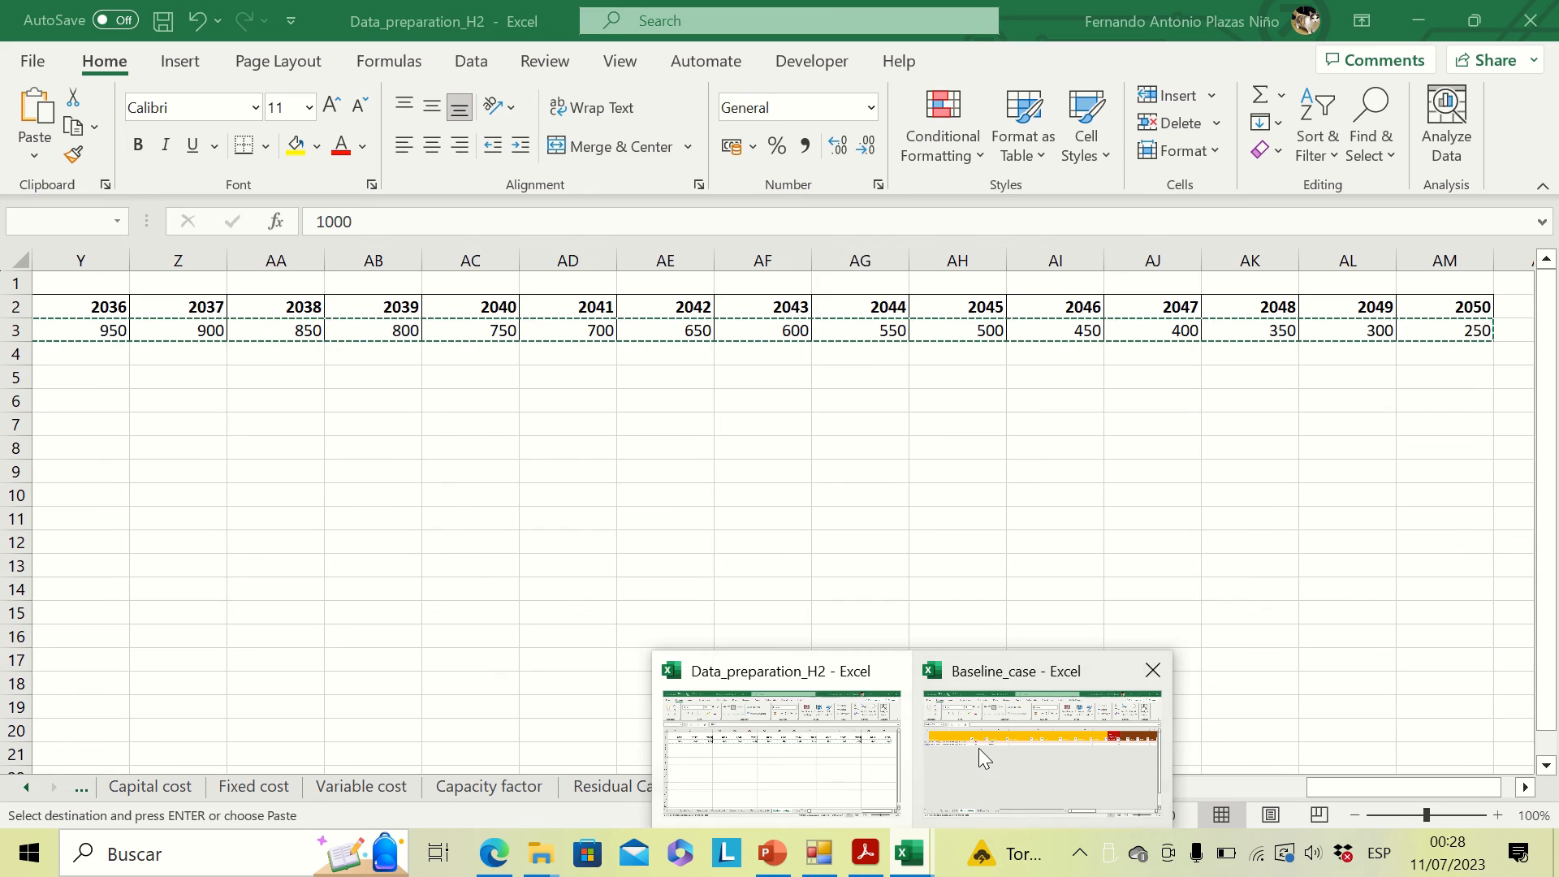
pyautogui.click(977, 748)
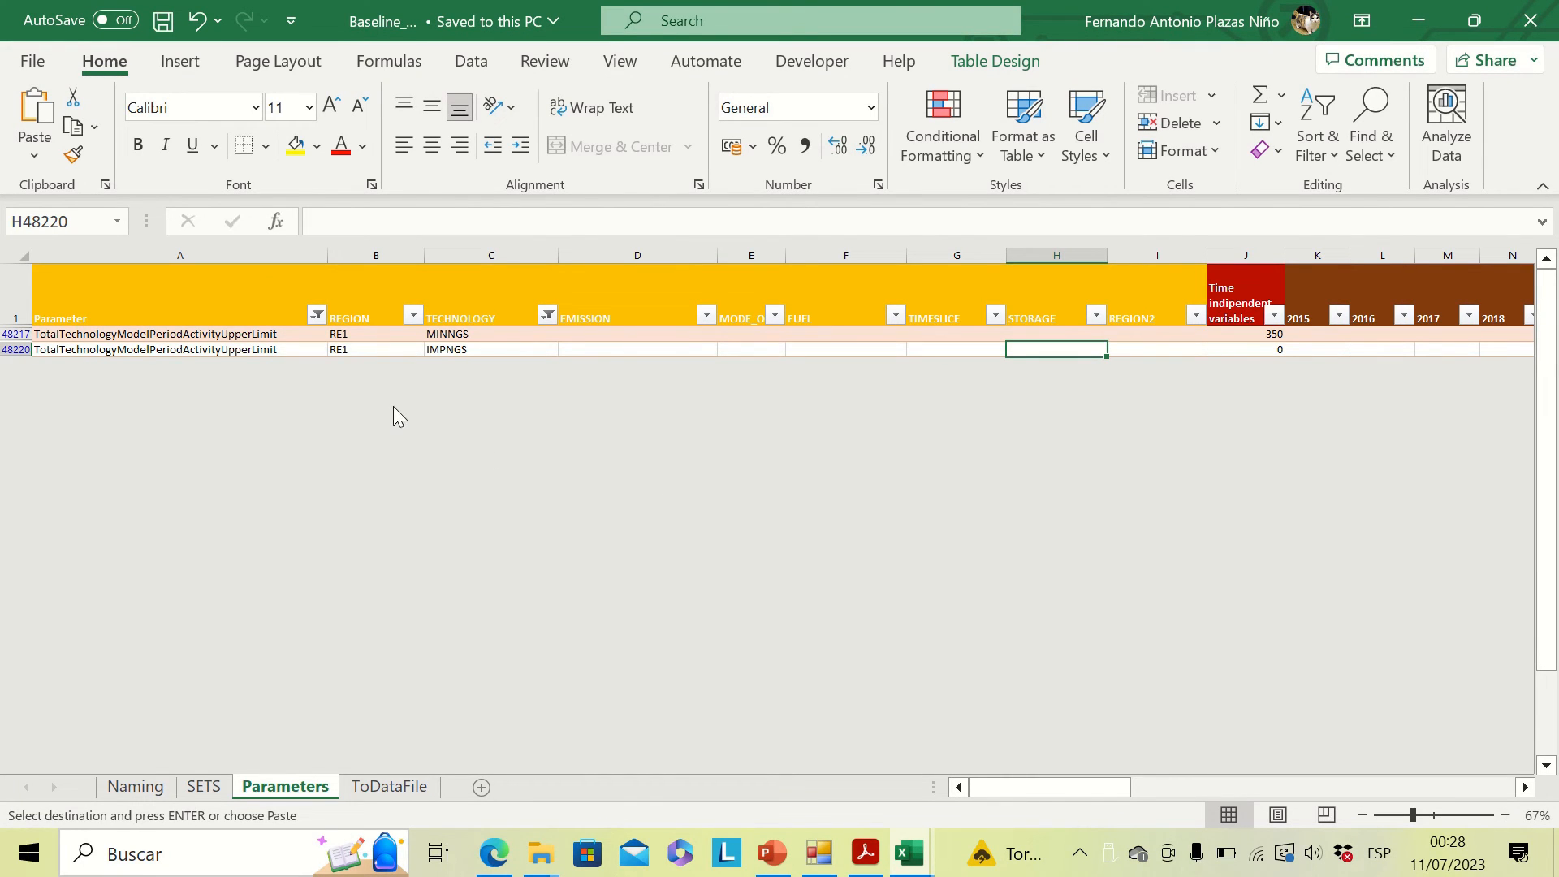
pyautogui.click(320, 315)
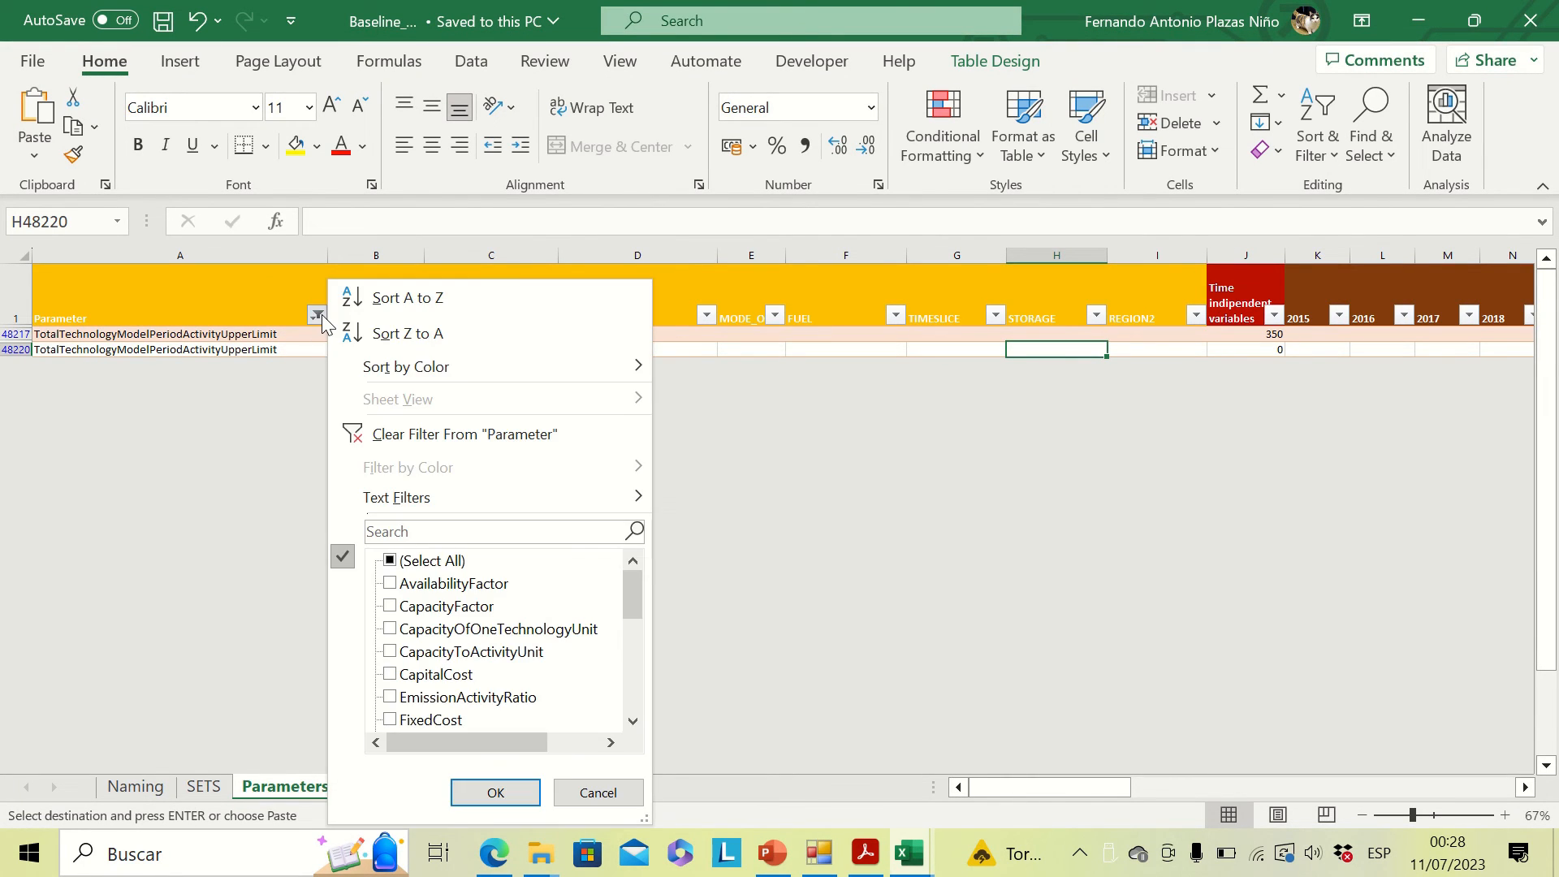
pyautogui.click(389, 560)
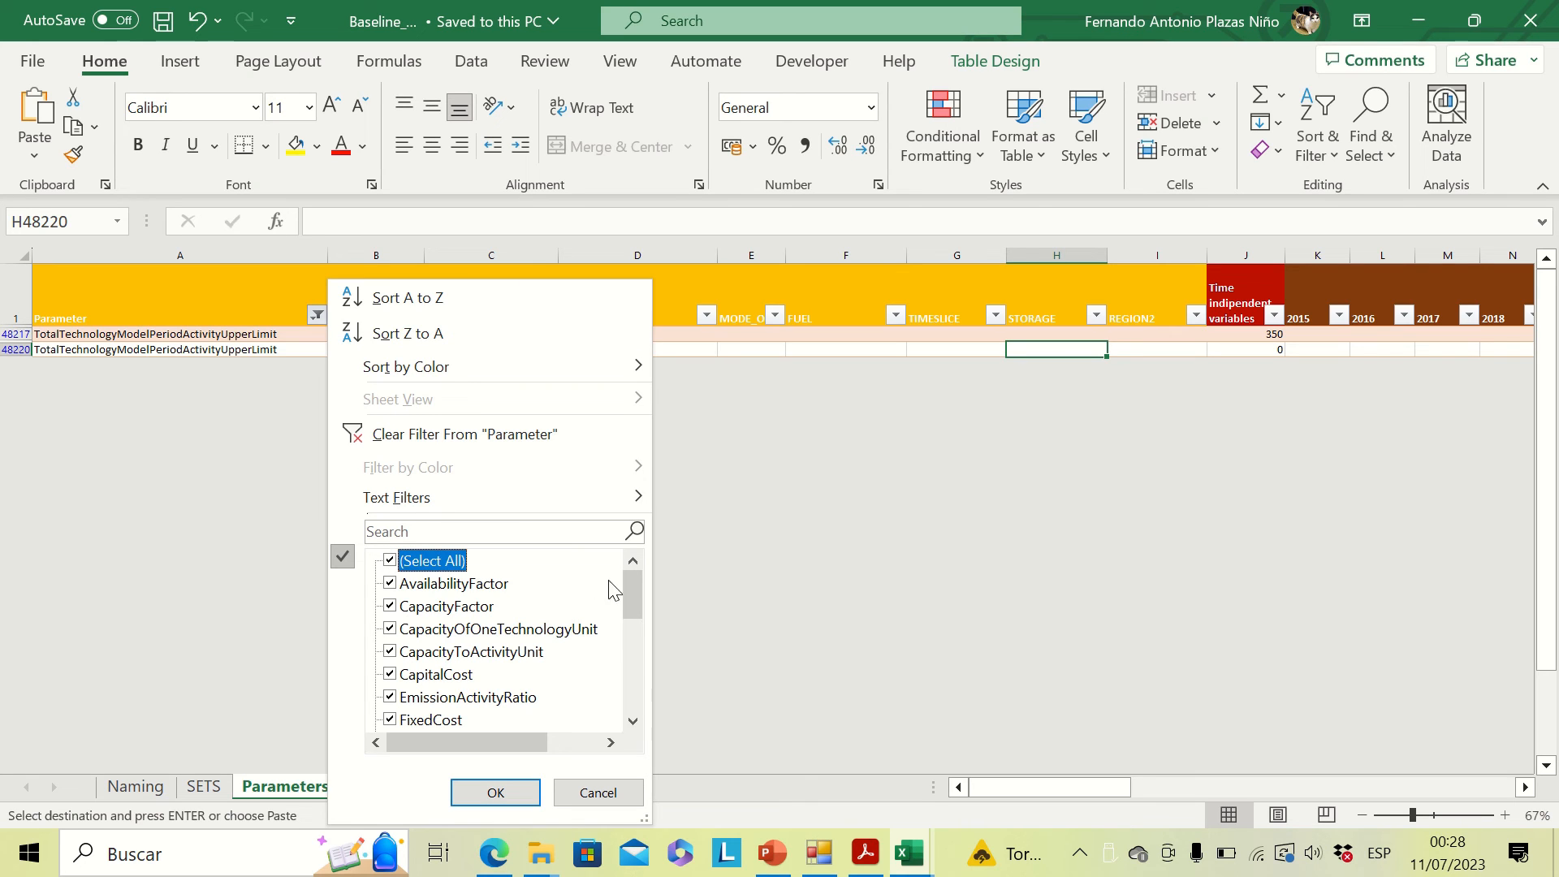
pyautogui.click(445, 566)
pyautogui.moveTo(627, 600); pyautogui.dragTo(634, 714)
pyautogui.click(818, 446)
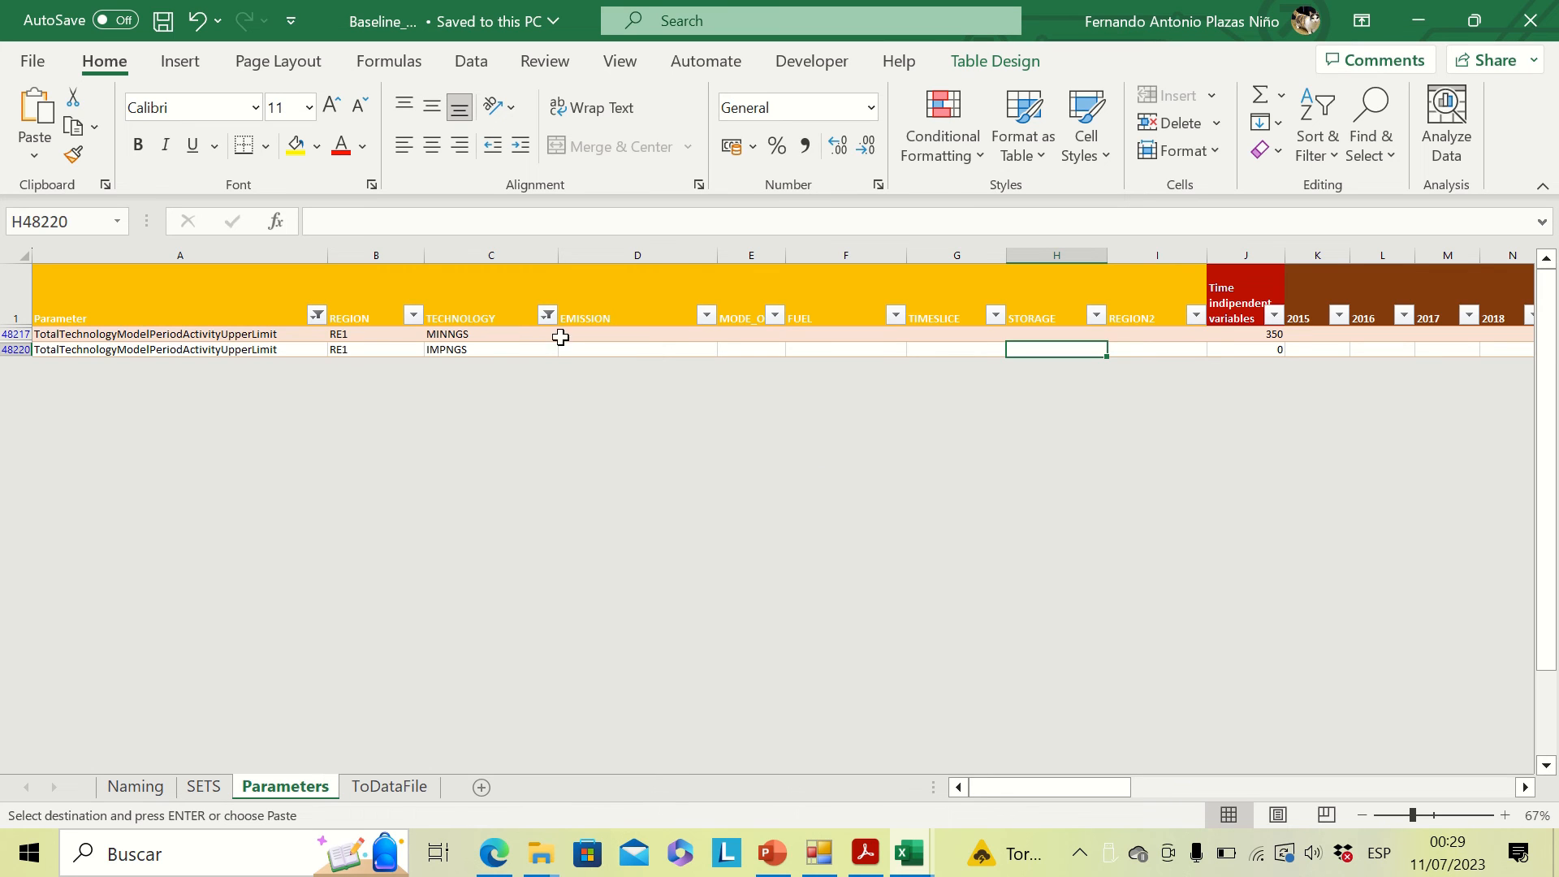
# Clear the TECHNOLOGY filter on the Parameters sheet so that all technologies are included.
pyautogui.click(548, 315)
pyautogui.click(274, 560)
pyautogui.click(380, 792)
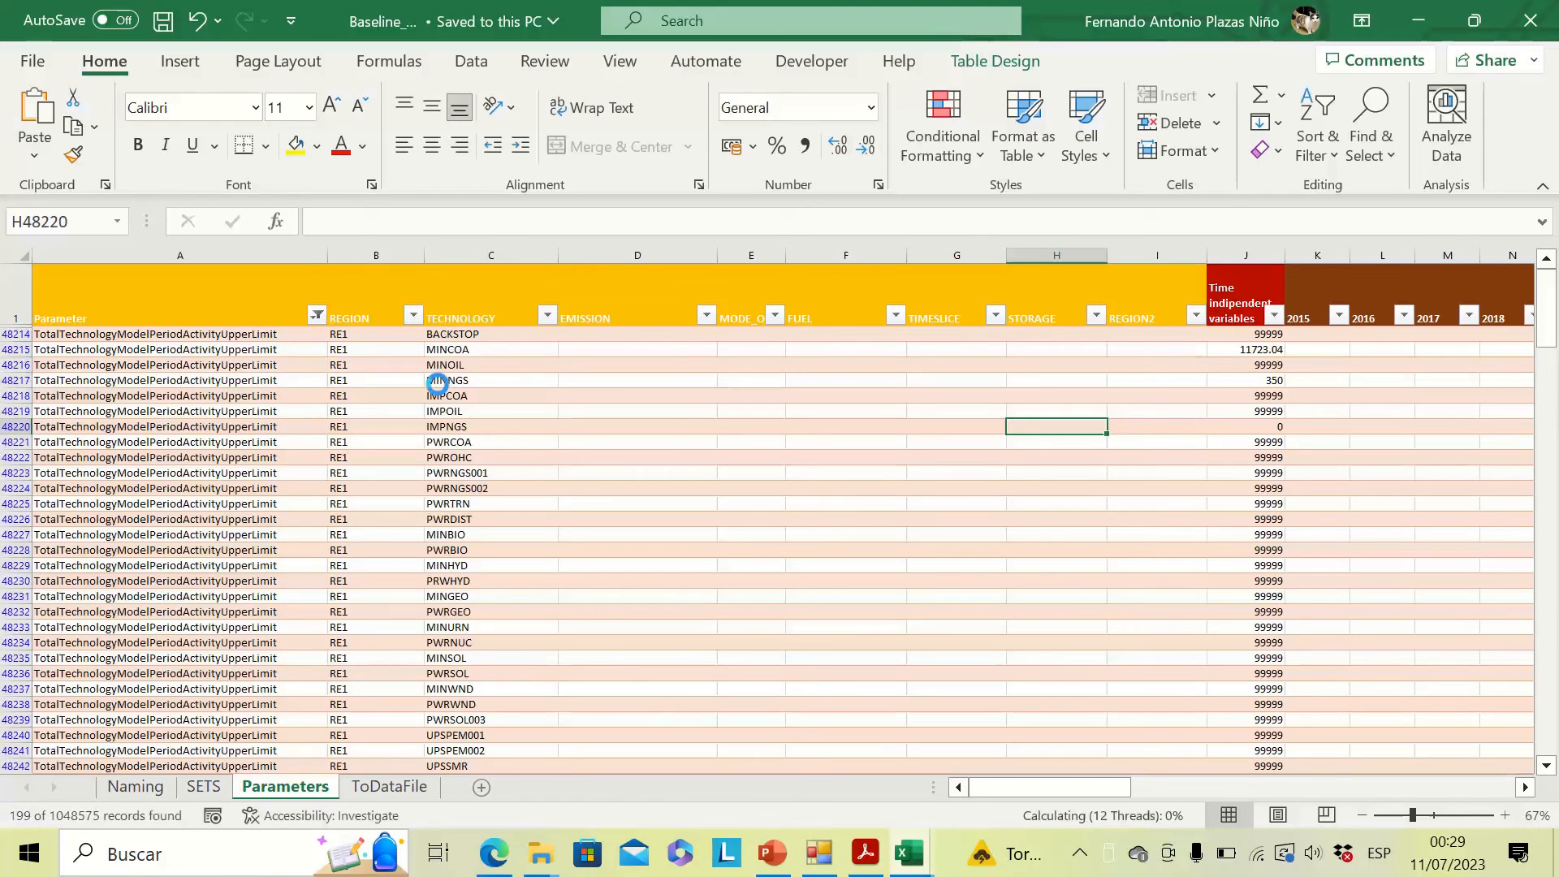
# Check the GPS instructions in the PDF guide and filter the Parameter column of Baseline_case to AnnualEmissionLimit only.
pyautogui.click(866, 852)
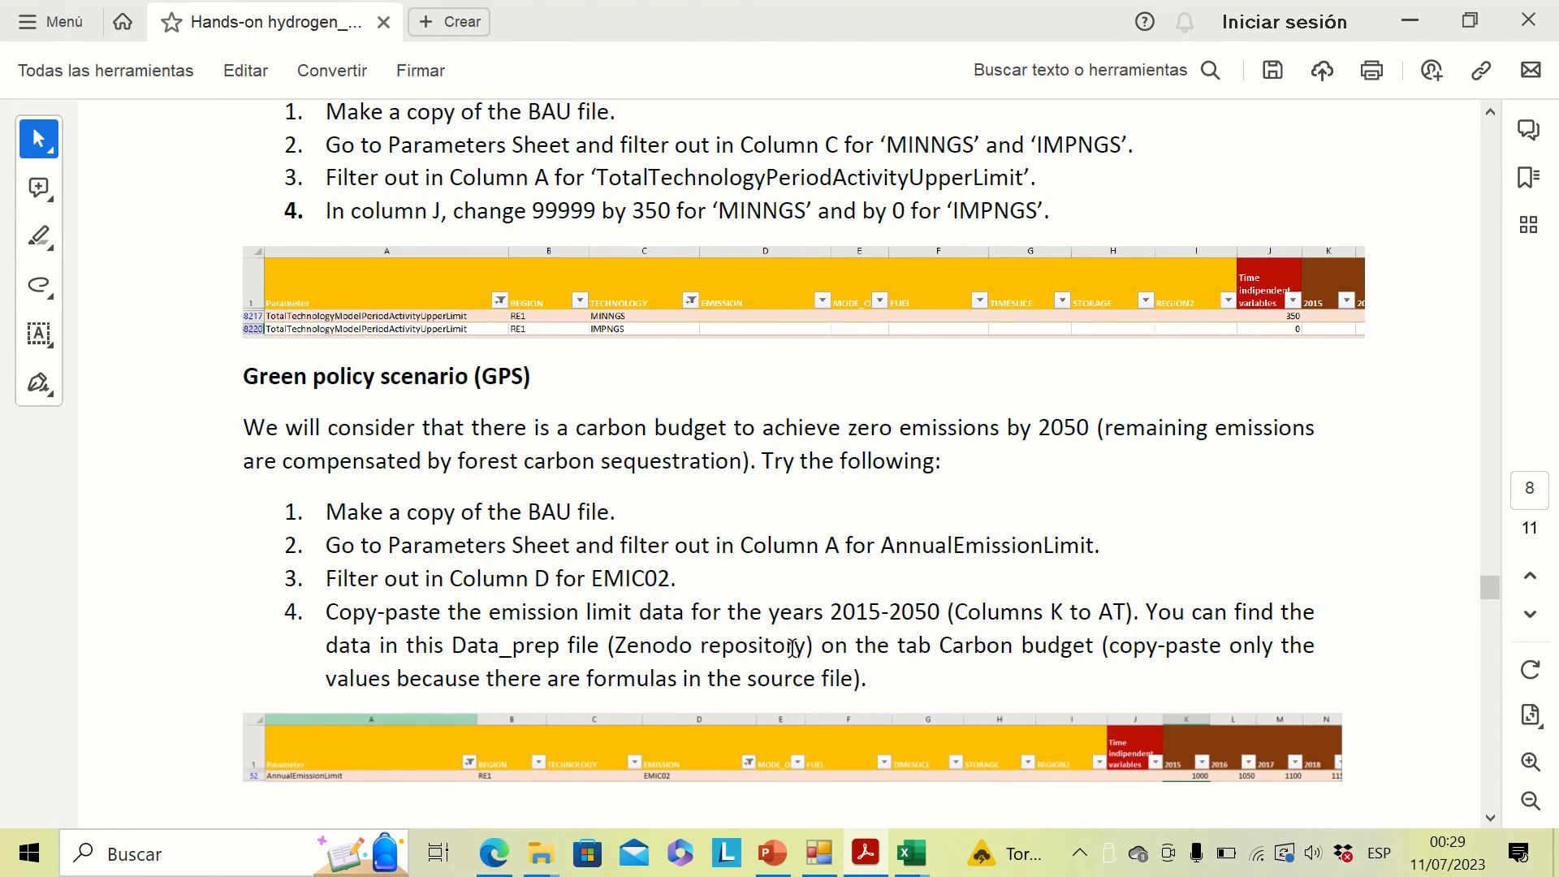
pyautogui.moveTo(918, 859)
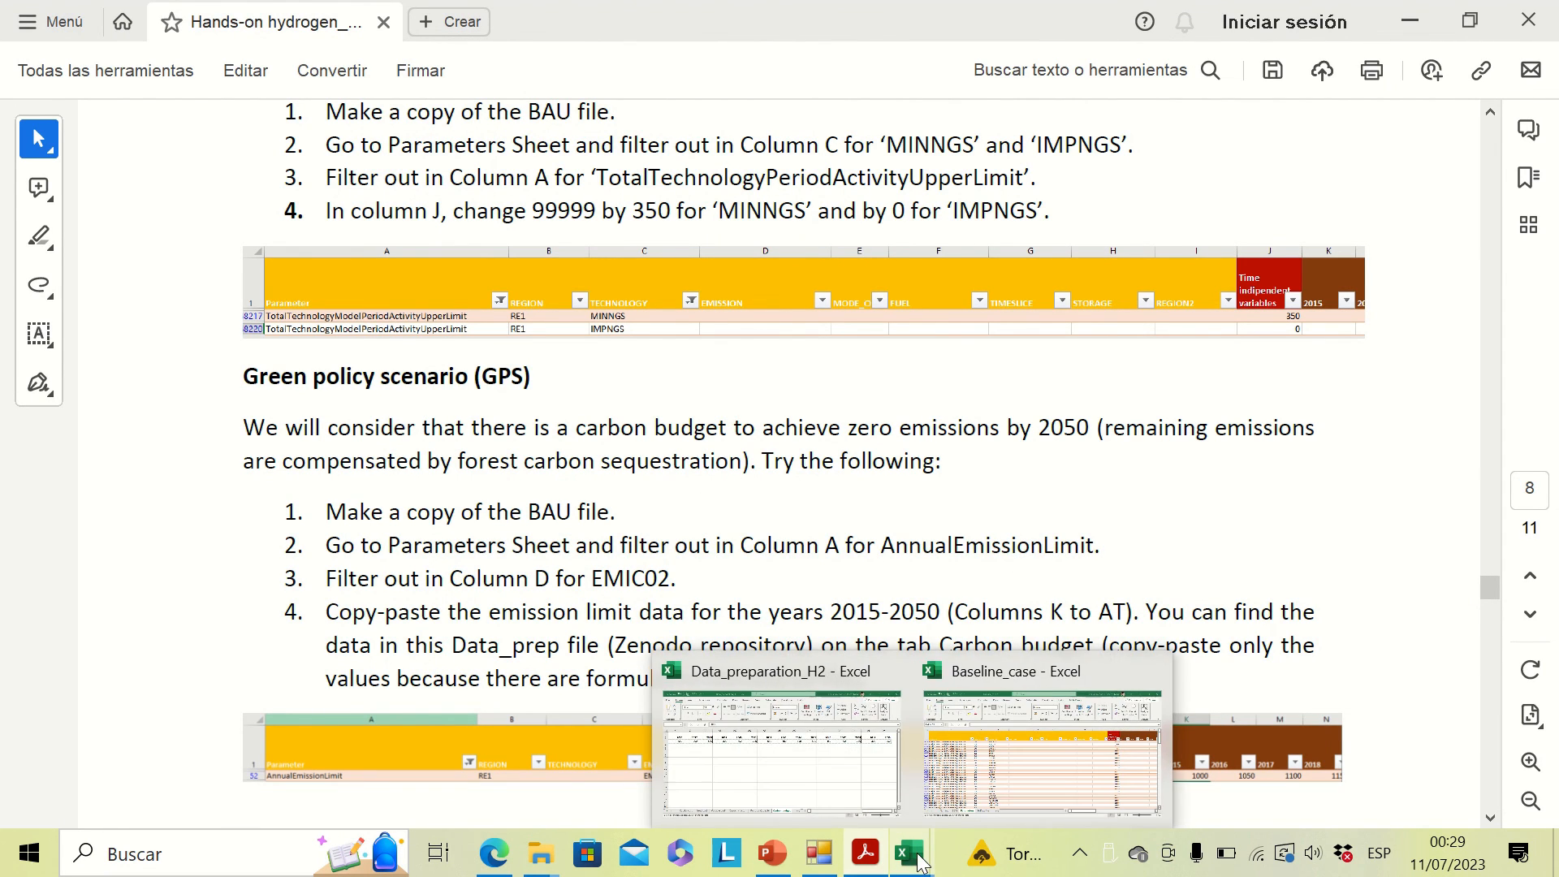
pyautogui.click(1000, 752)
pyautogui.click(311, 316)
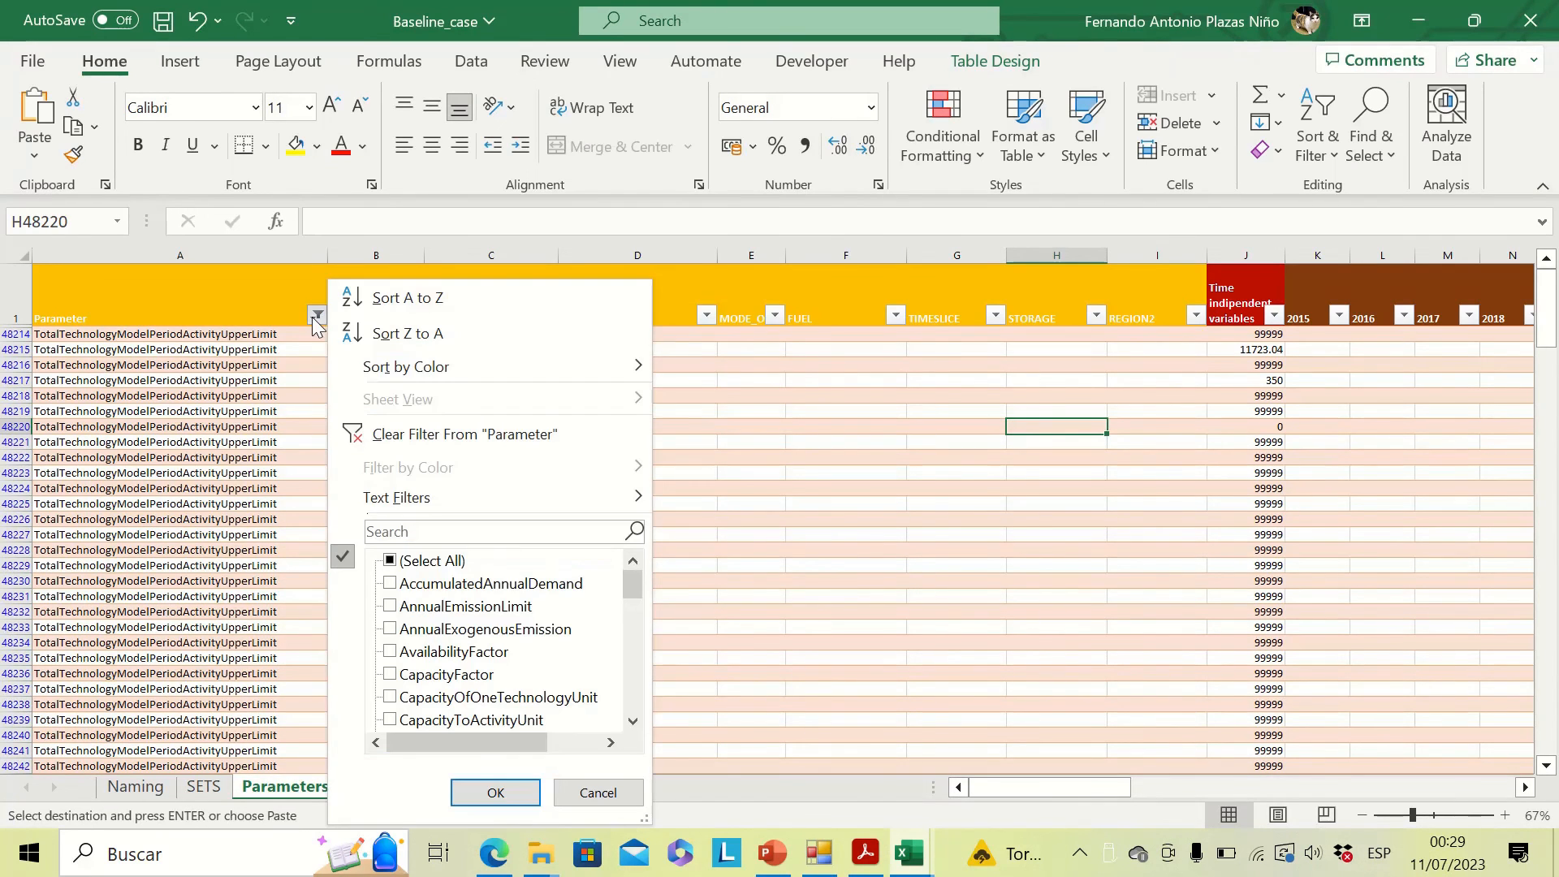
pyautogui.click(390, 561)
pyautogui.click(390, 606)
pyautogui.click(495, 792)
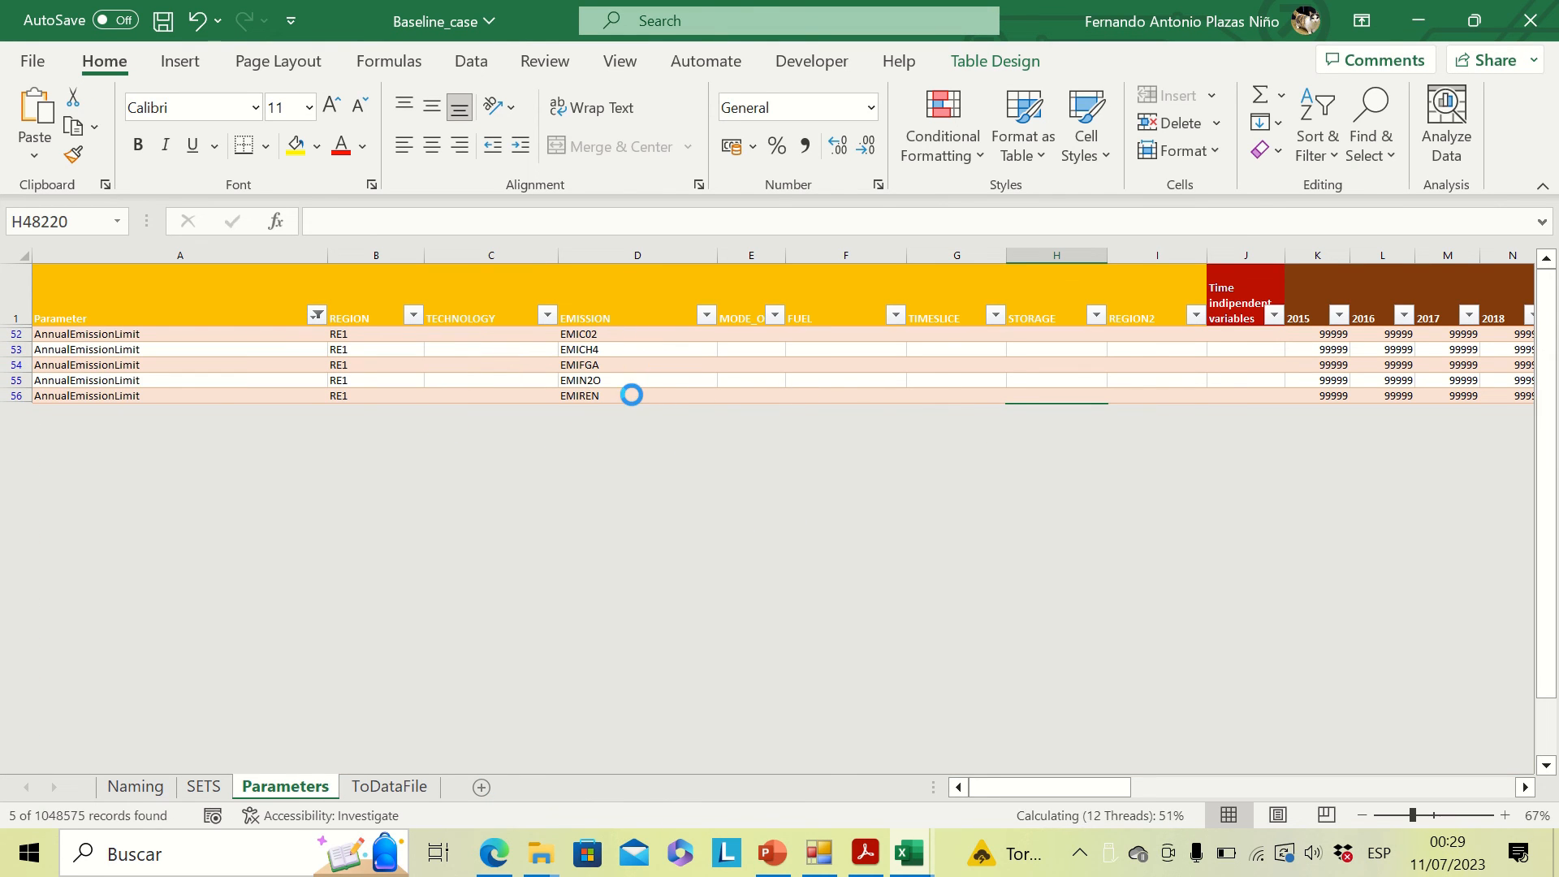
# Paste the carbon budget row from Data_preparation_H2 into the EMIC02 AnnualEmissionLimit row starting at 2015 (K52), and save Baseline_case.
pyautogui.hotkey('ctrl', 'c')
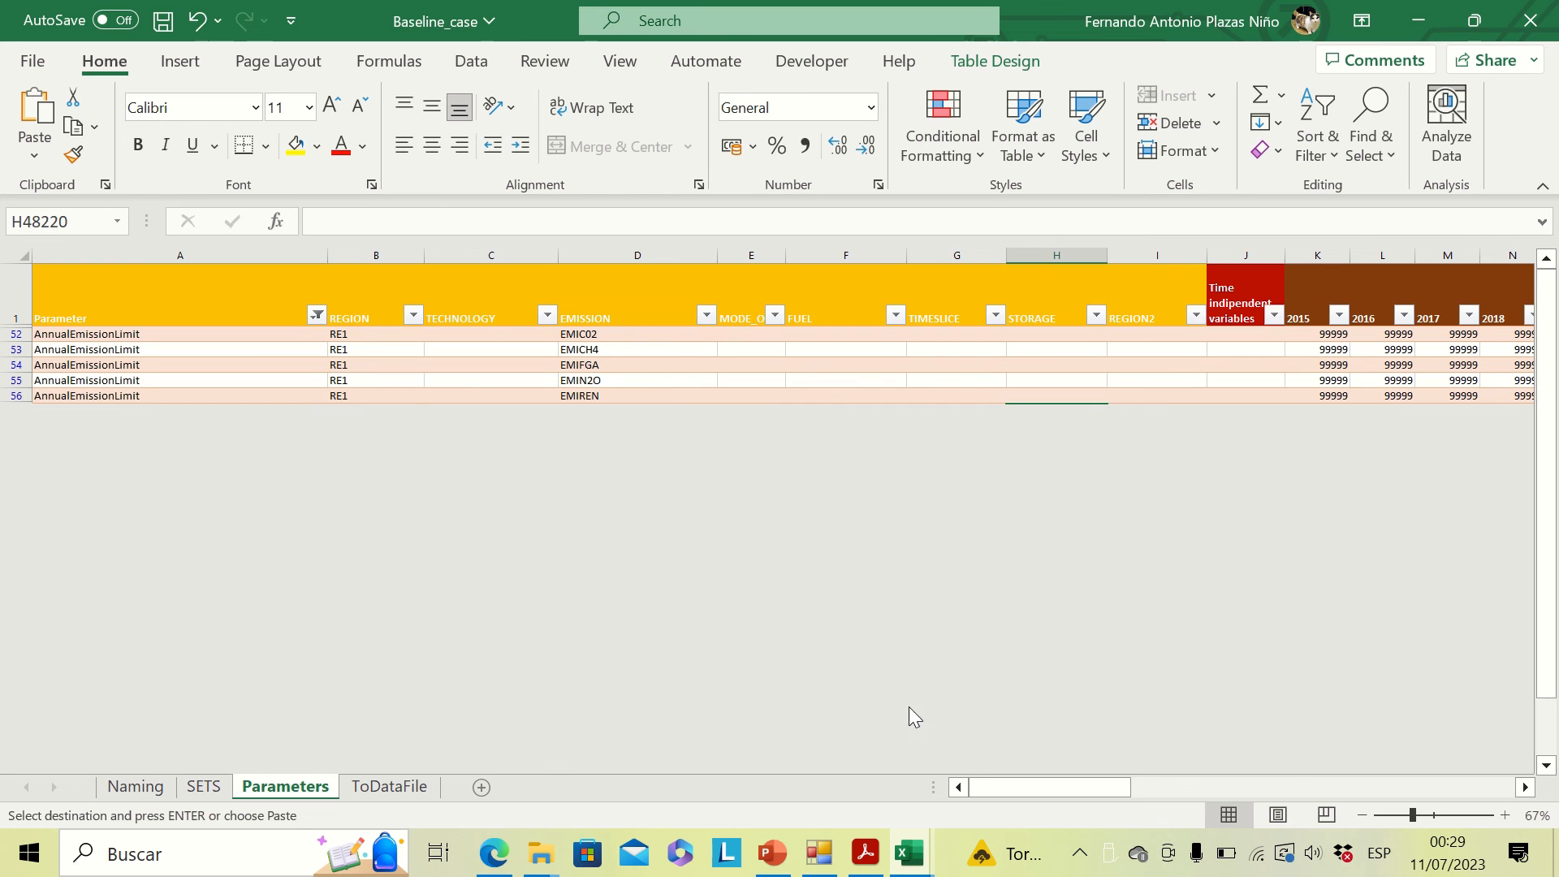
pyautogui.moveTo(909, 854)
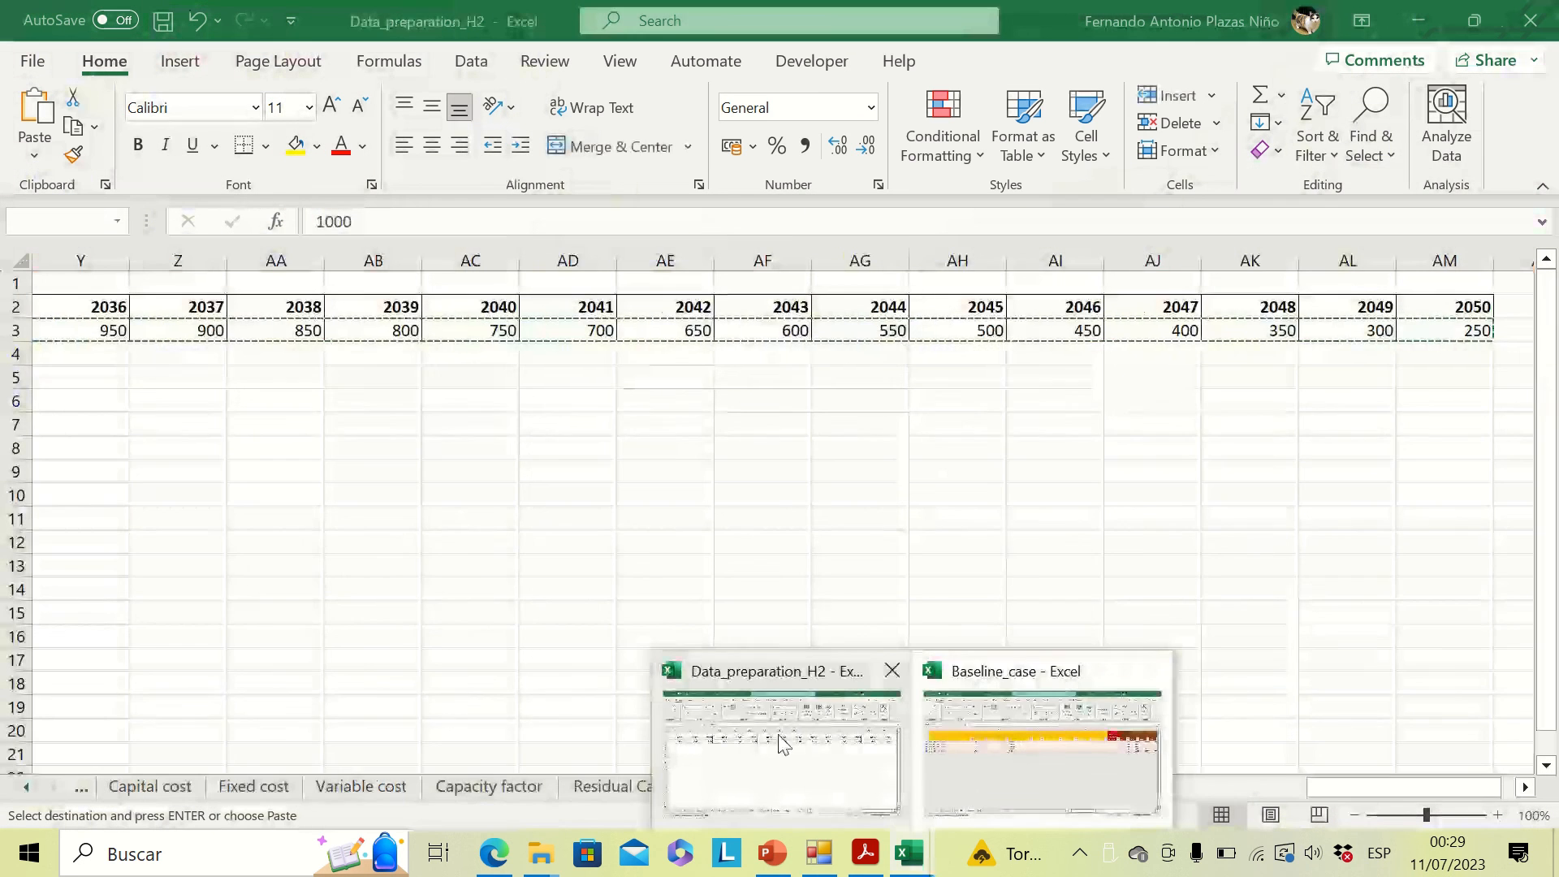
pyautogui.click(782, 743)
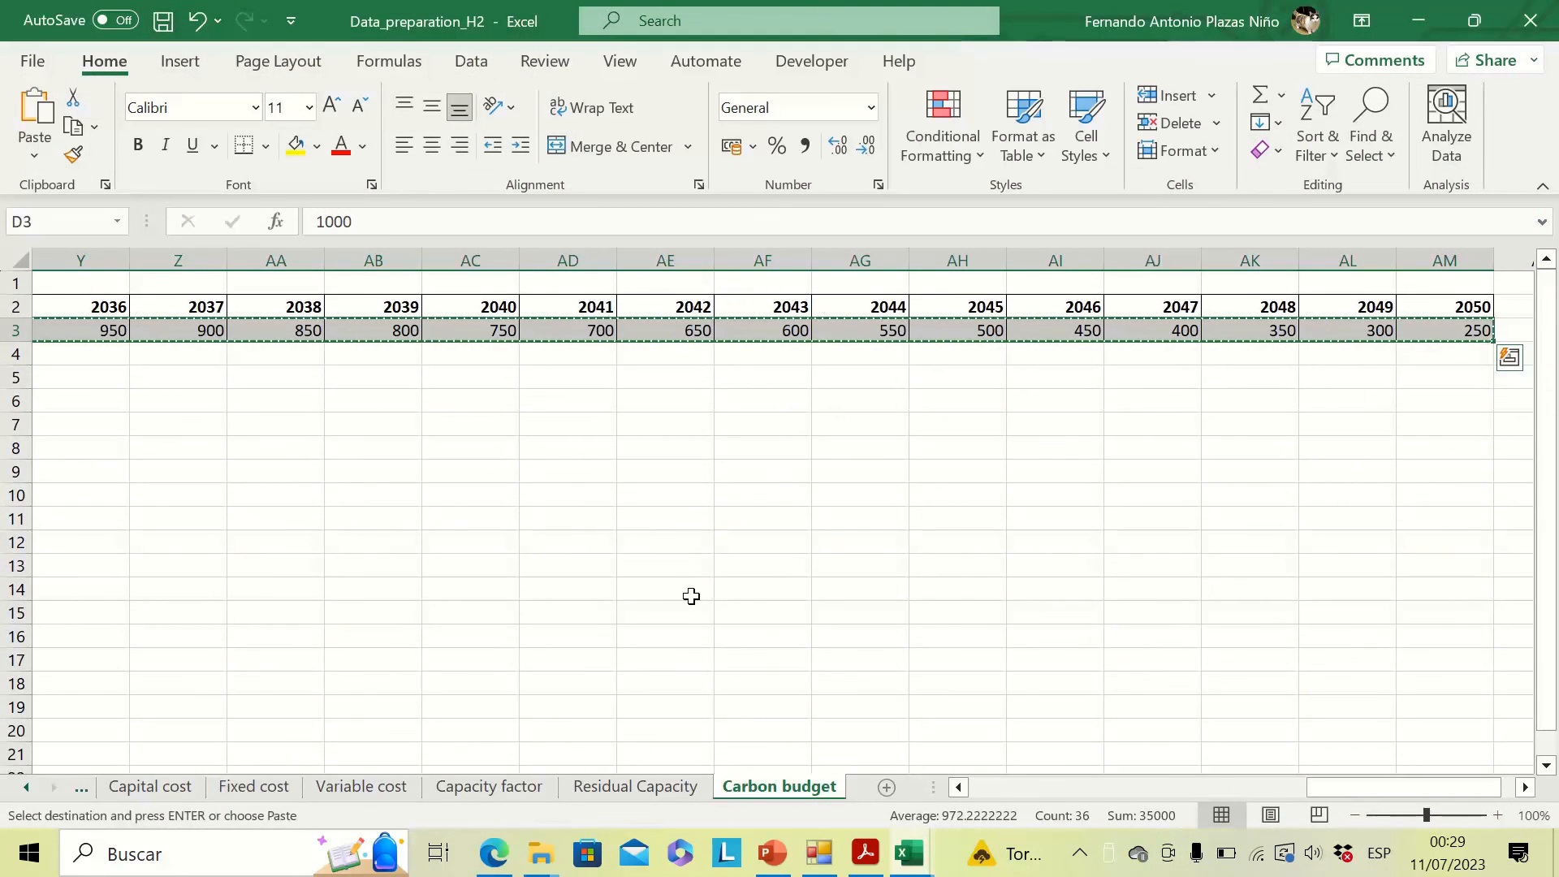
pyautogui.moveTo(923, 867)
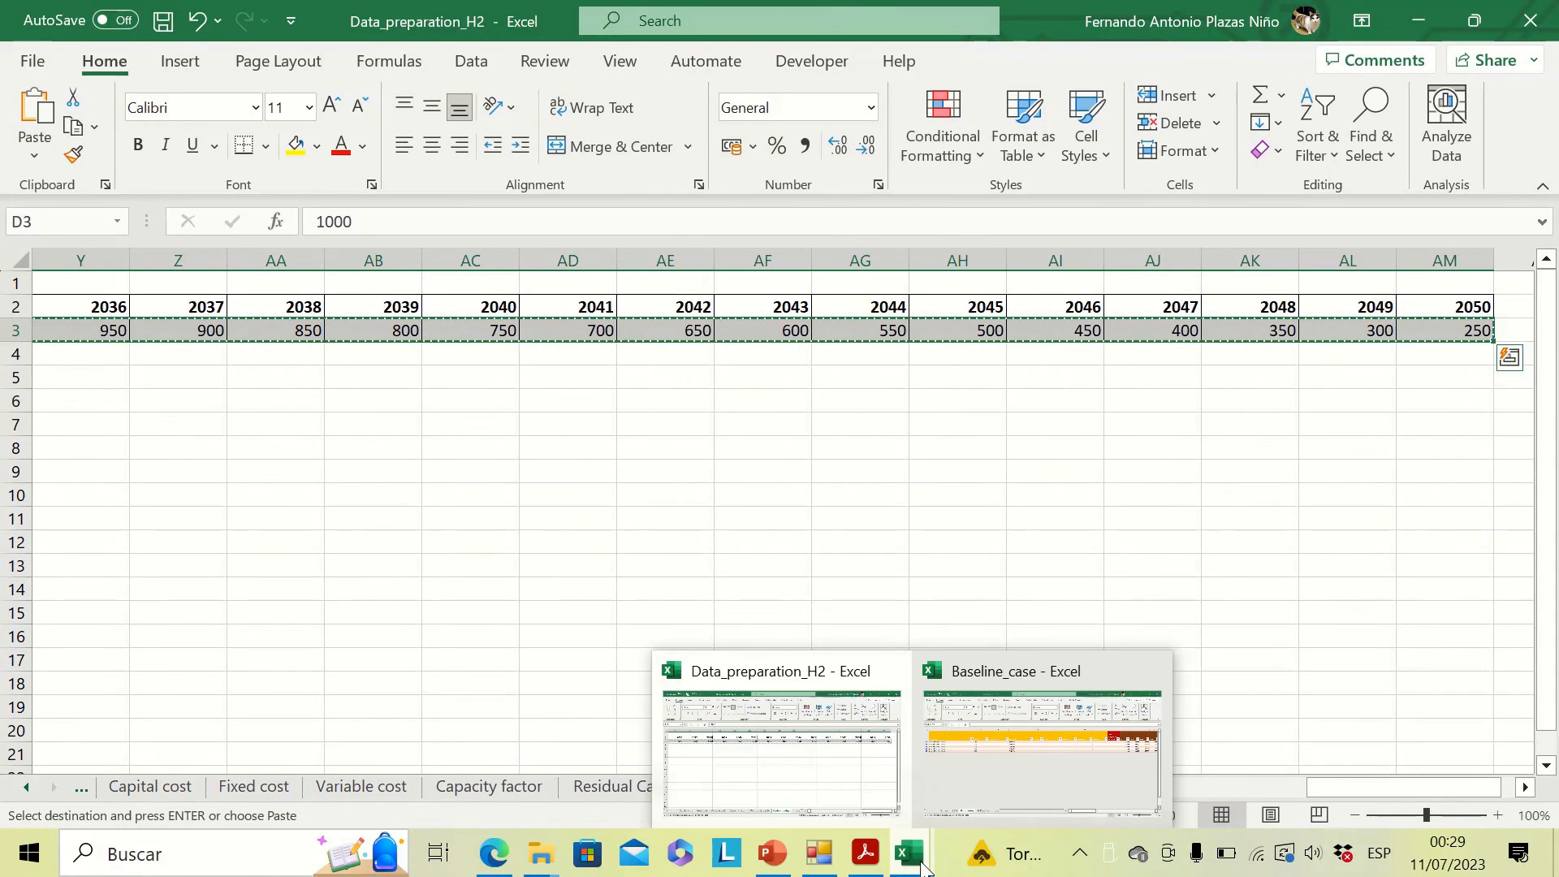
pyautogui.click(1011, 758)
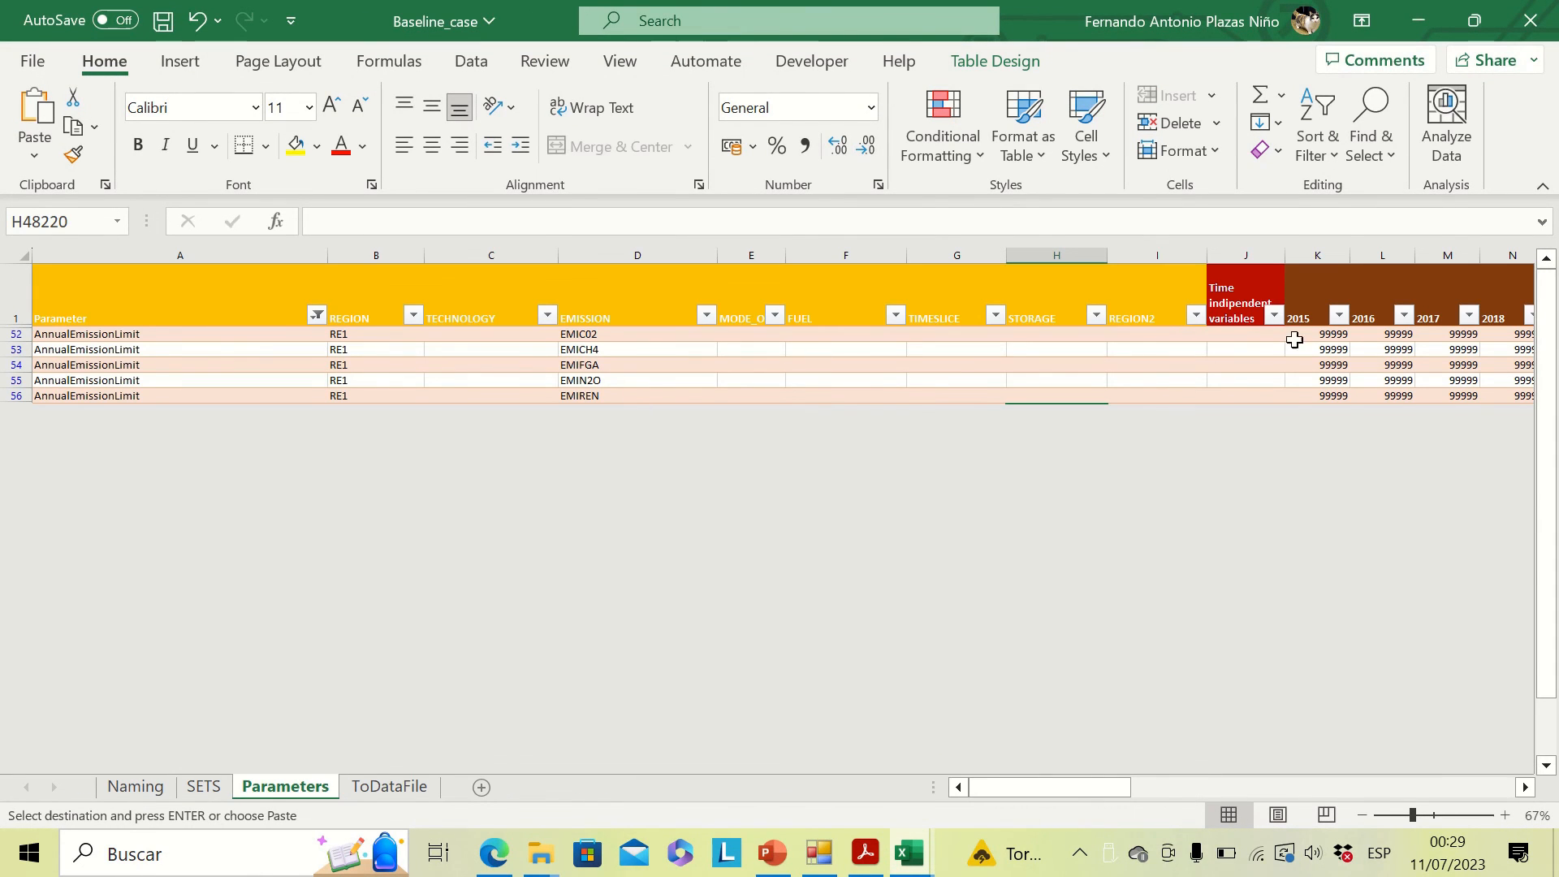
pyautogui.click(1325, 332)
pyautogui.rightClick(1323, 334)
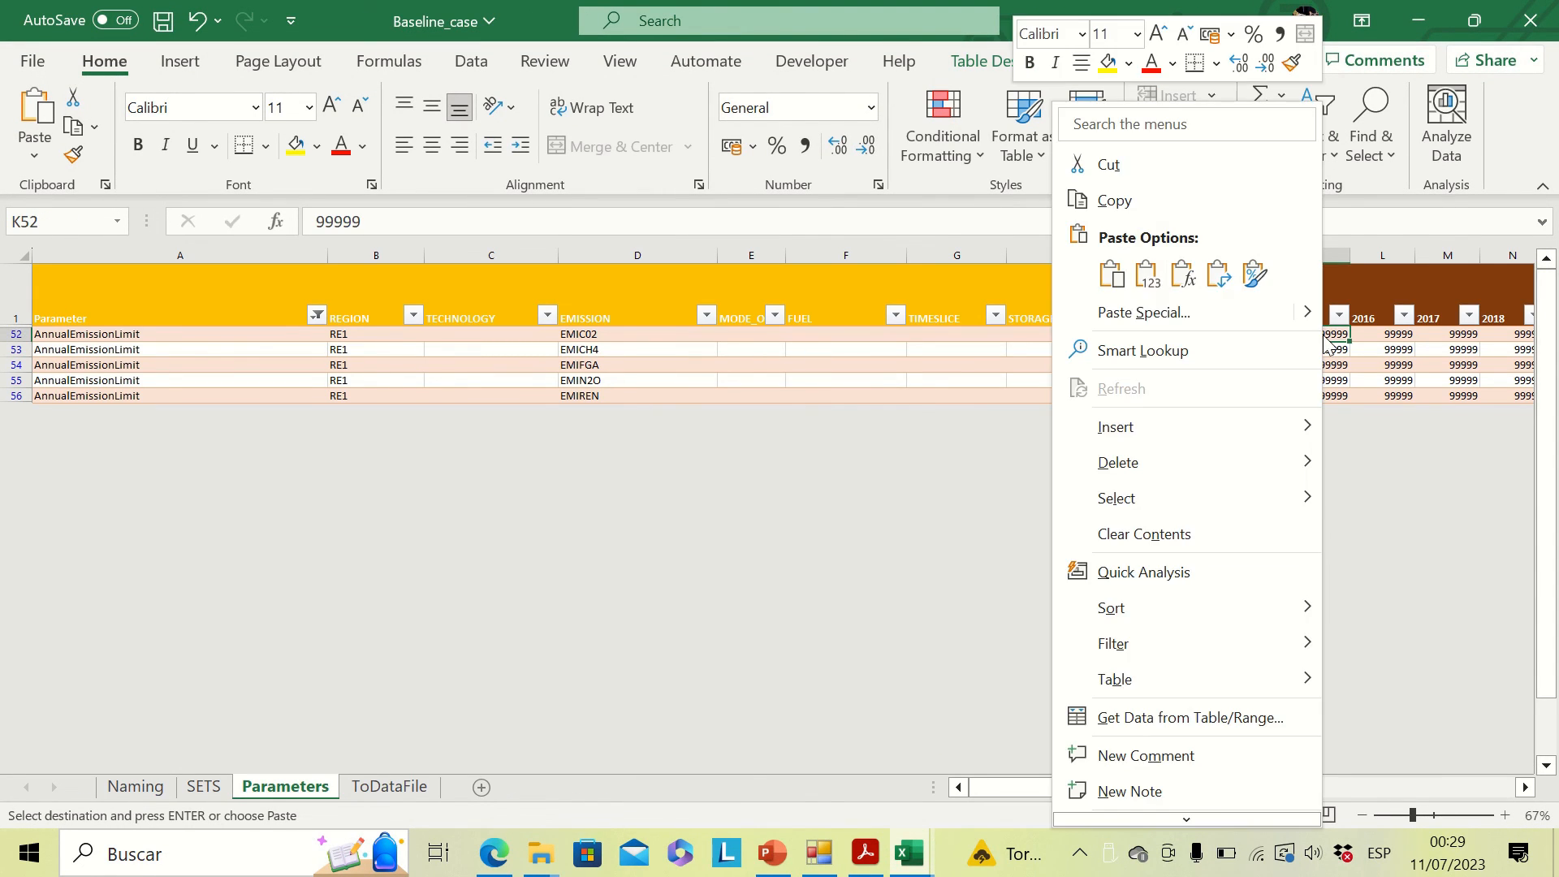
pyautogui.click(1112, 275)
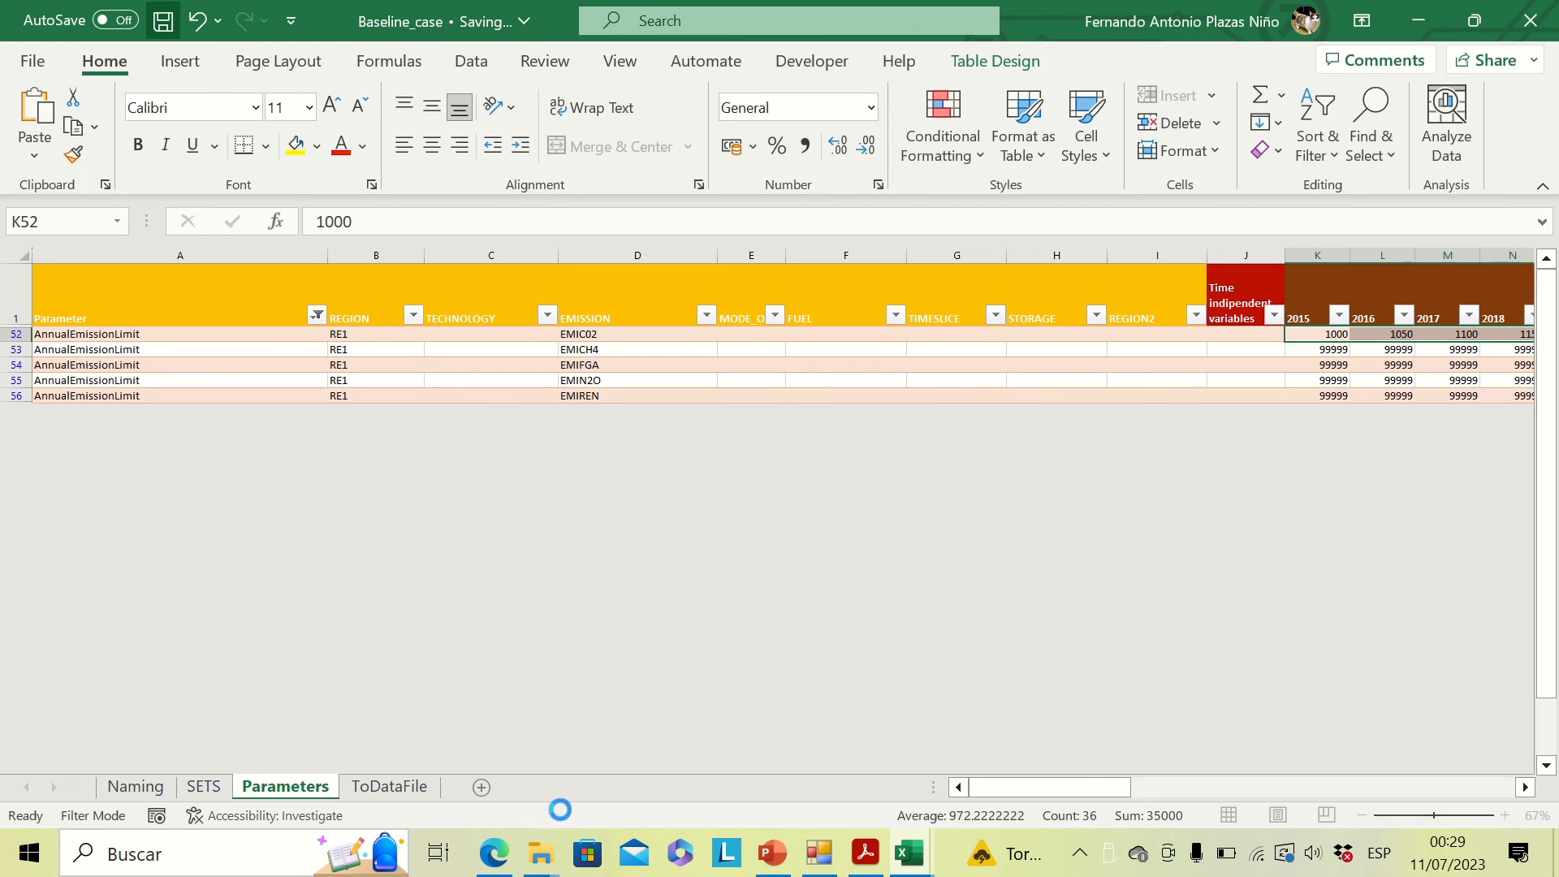
# Examine the GPS scenario files in File Explorer and check the file paths set in clicSAND.
pyautogui.moveTo(538, 853)
pyautogui.click(421, 740)
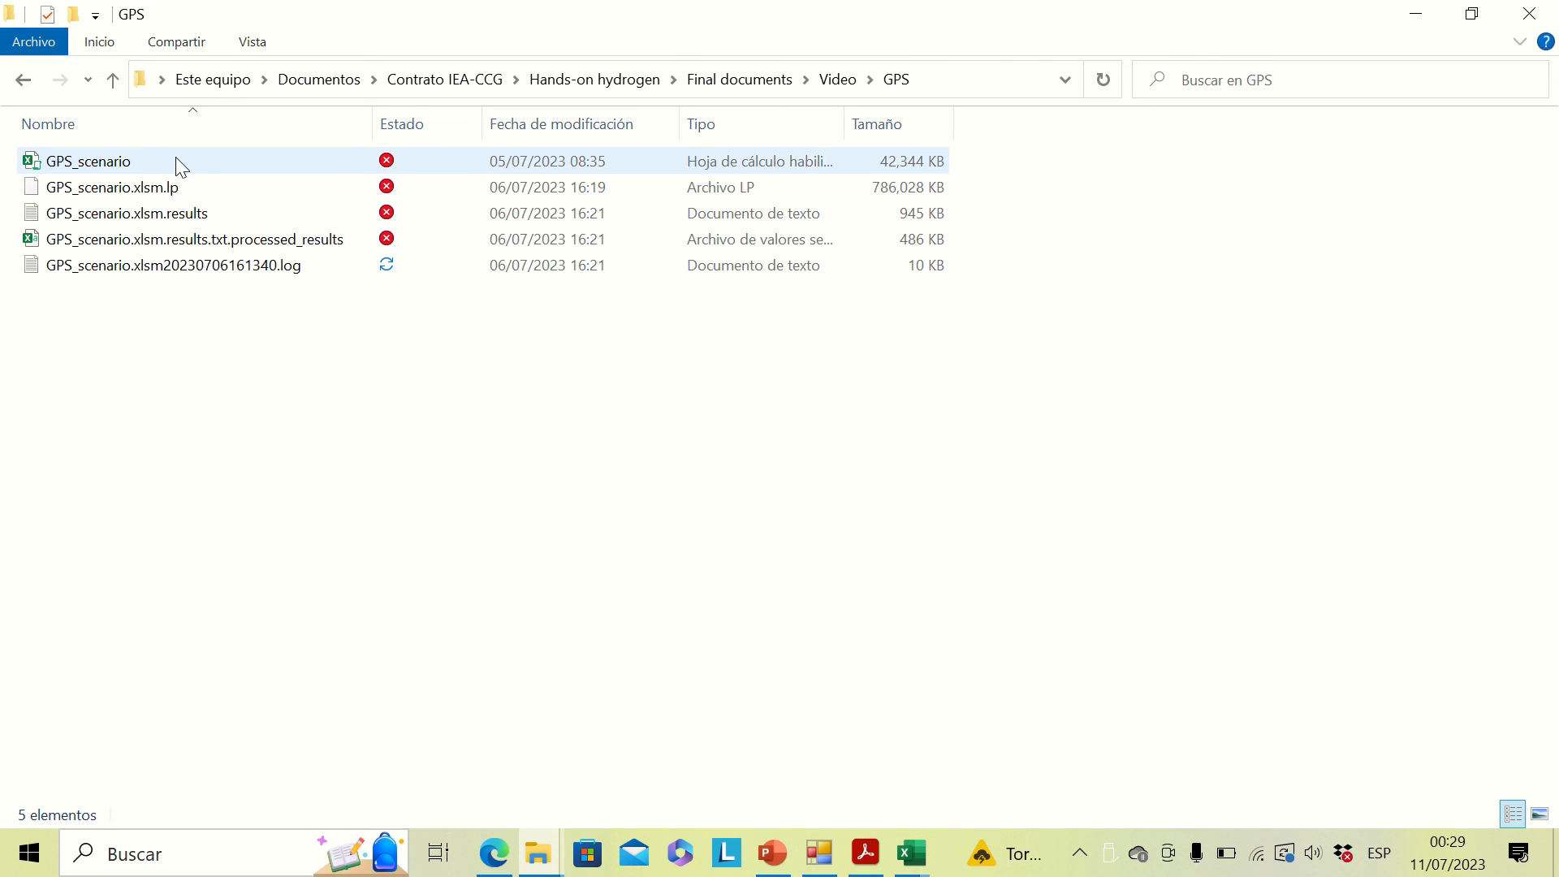
pyautogui.click(819, 852)
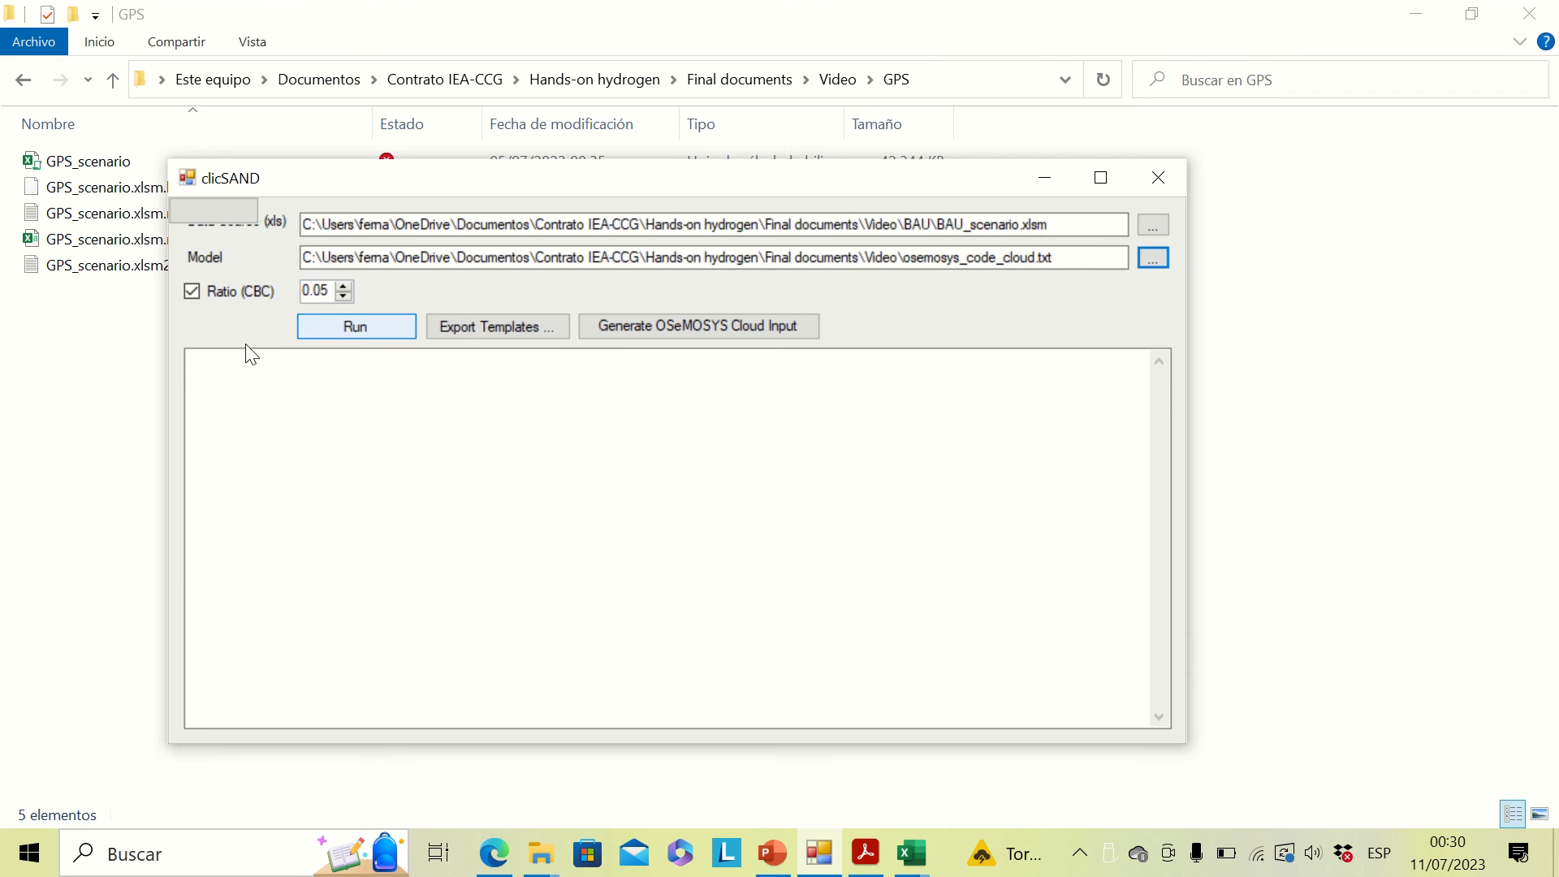
pyautogui.click(50, 383)
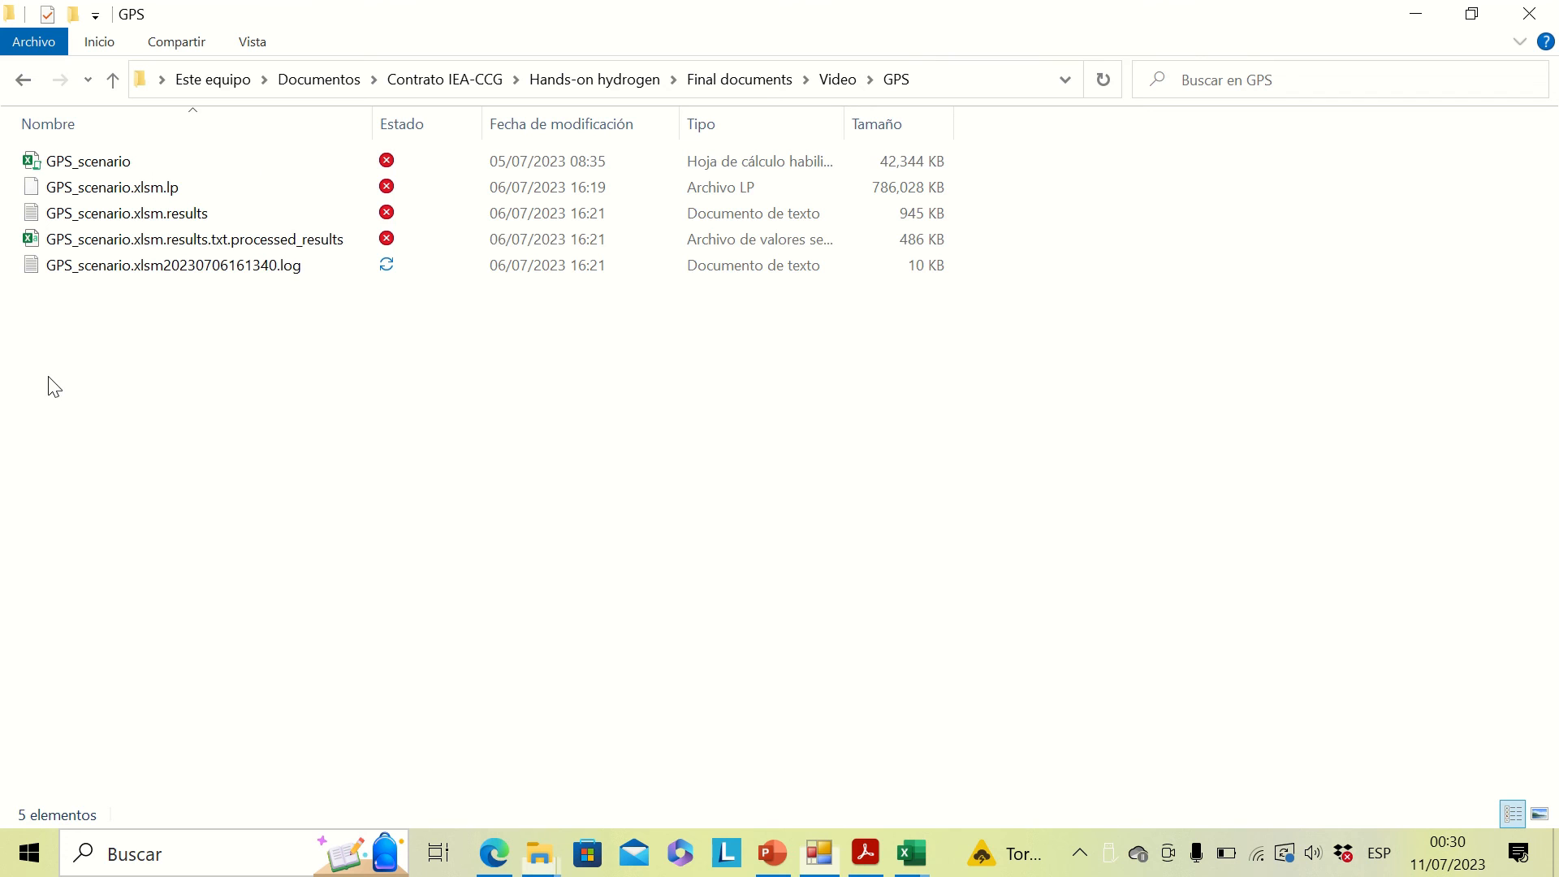
# Open the Visualization dashboard Template workbook from the Video folder, view its 1_Data sheet and minimize the workbook.
pyautogui.click(20, 81)
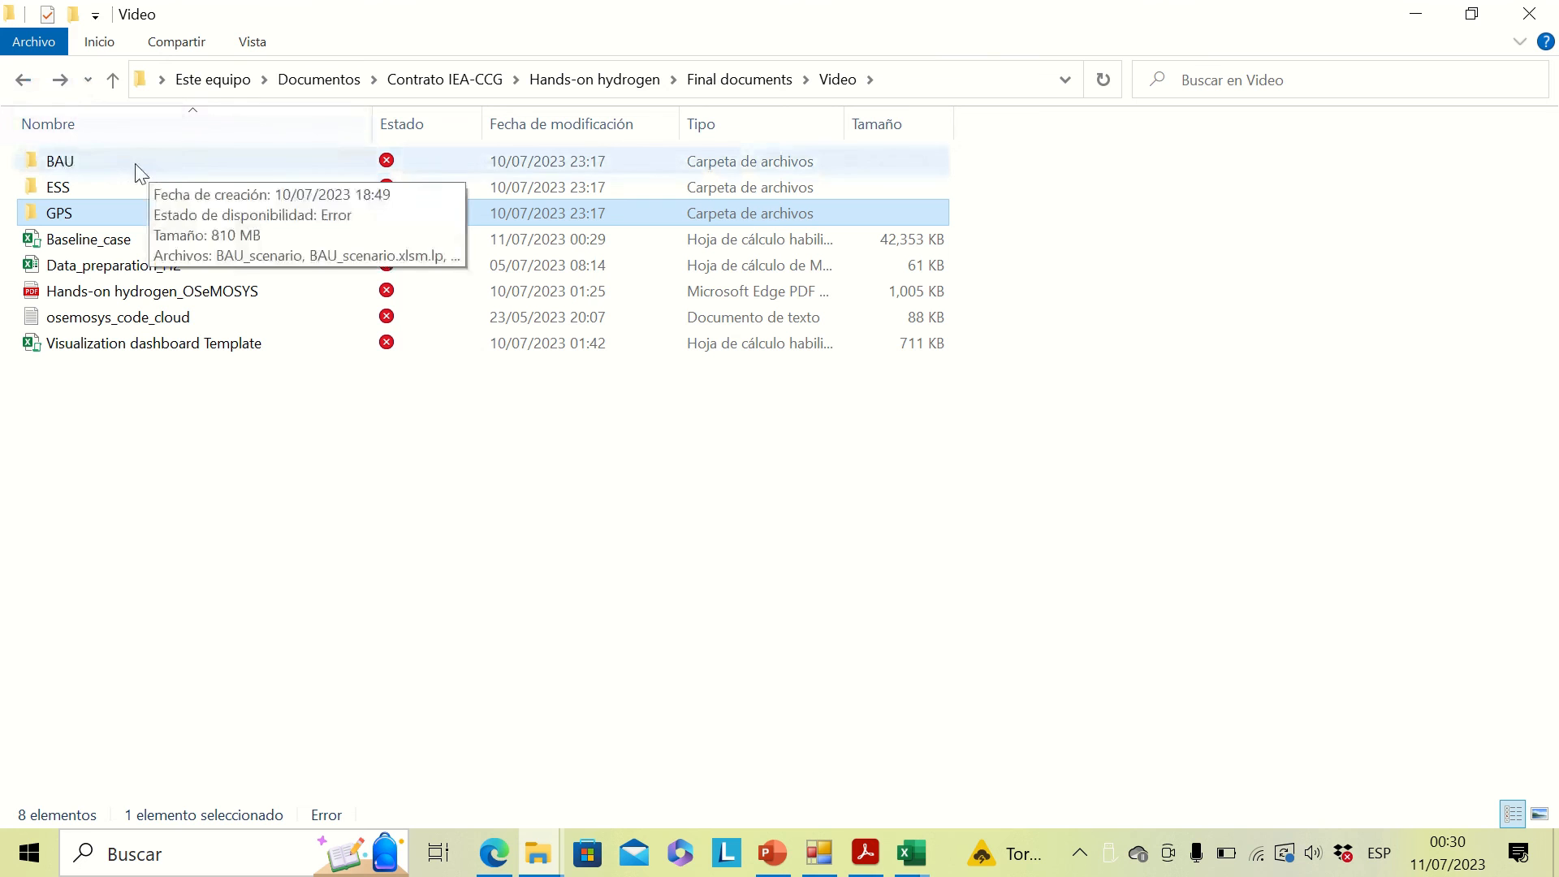
pyautogui.moveTo(120, 194)
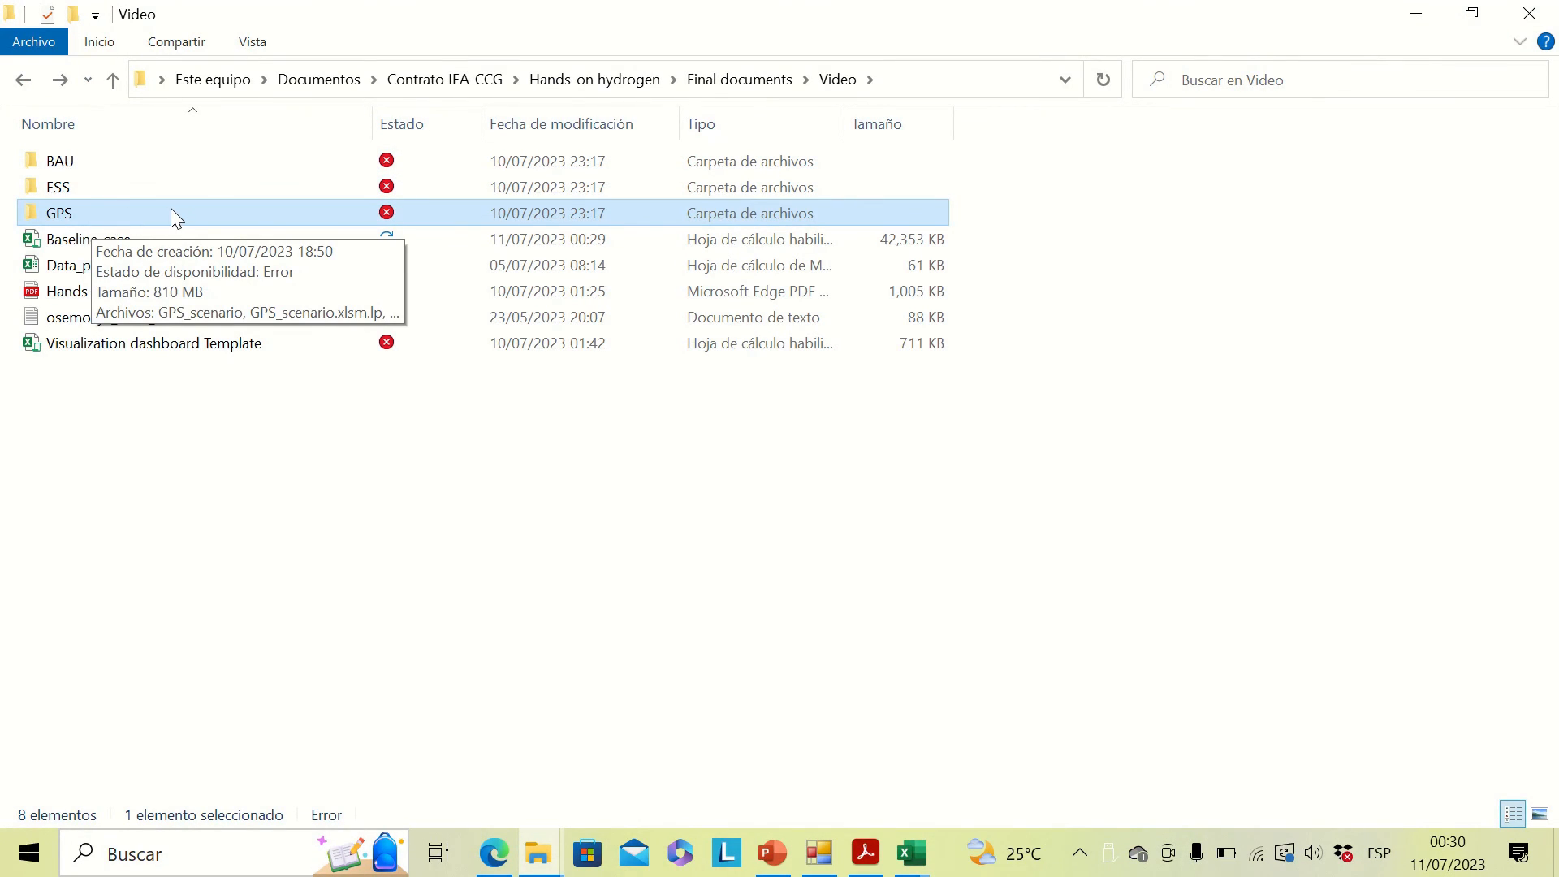
pyautogui.moveTo(146, 348)
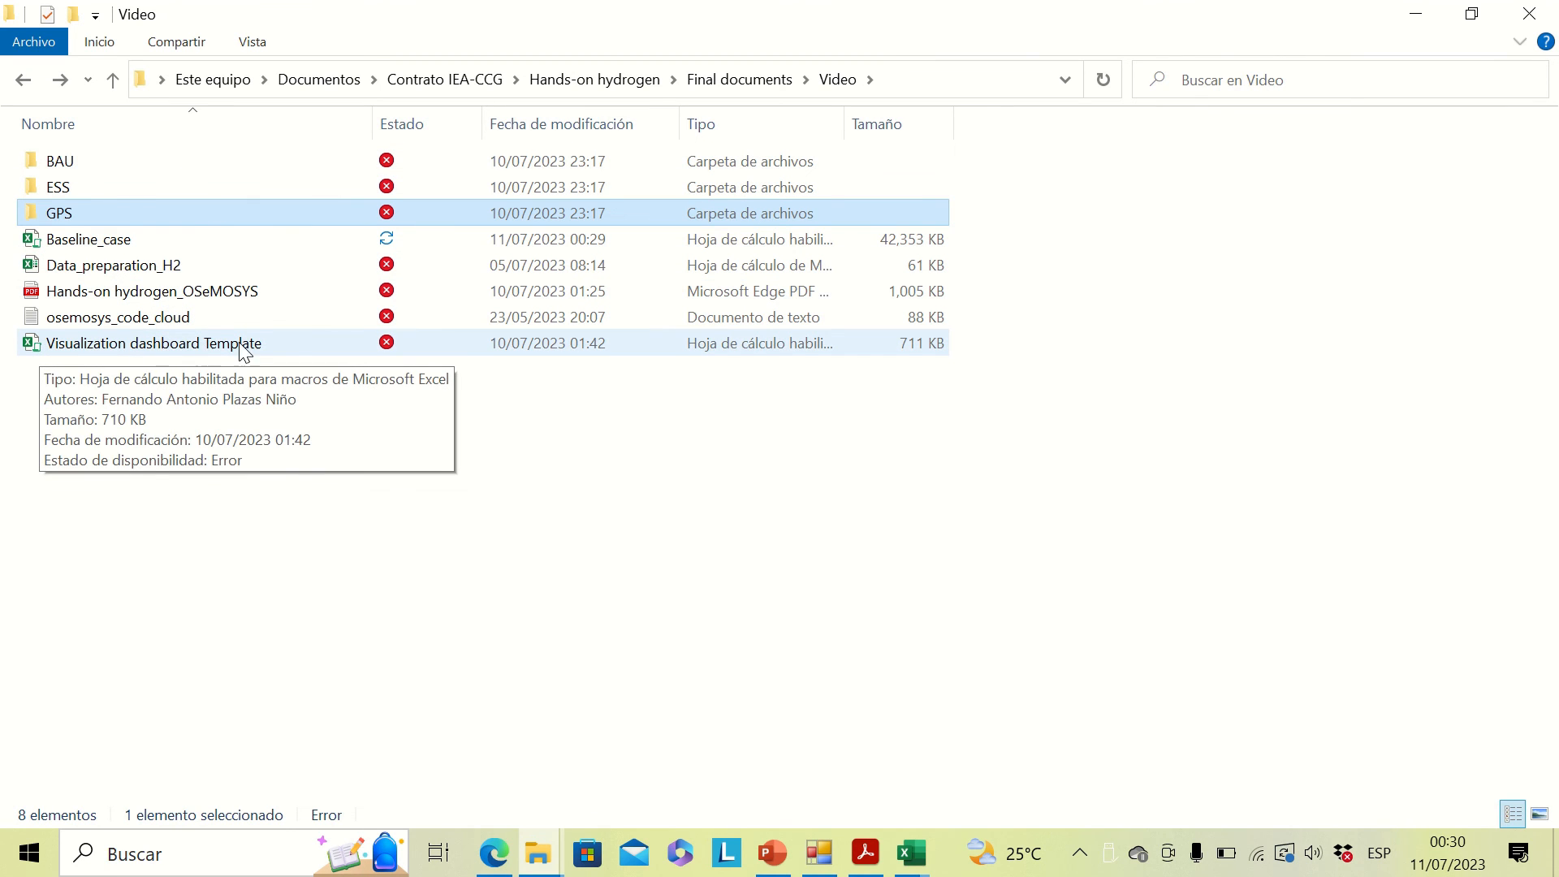
pyautogui.click(185, 354)
pyautogui.doubleClick(187, 355)
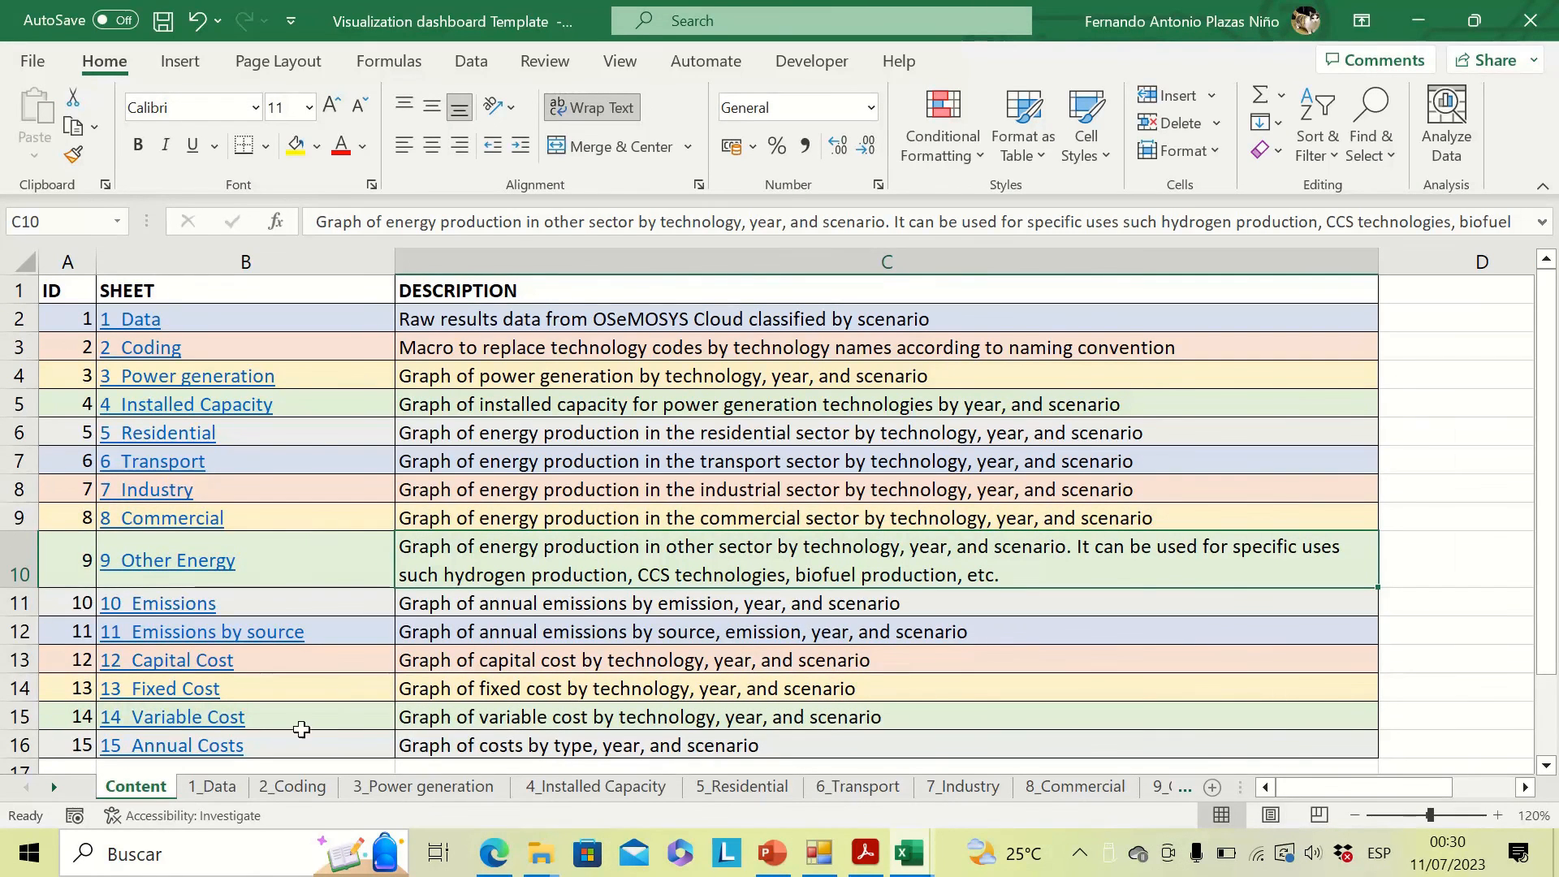
pyautogui.click(212, 786)
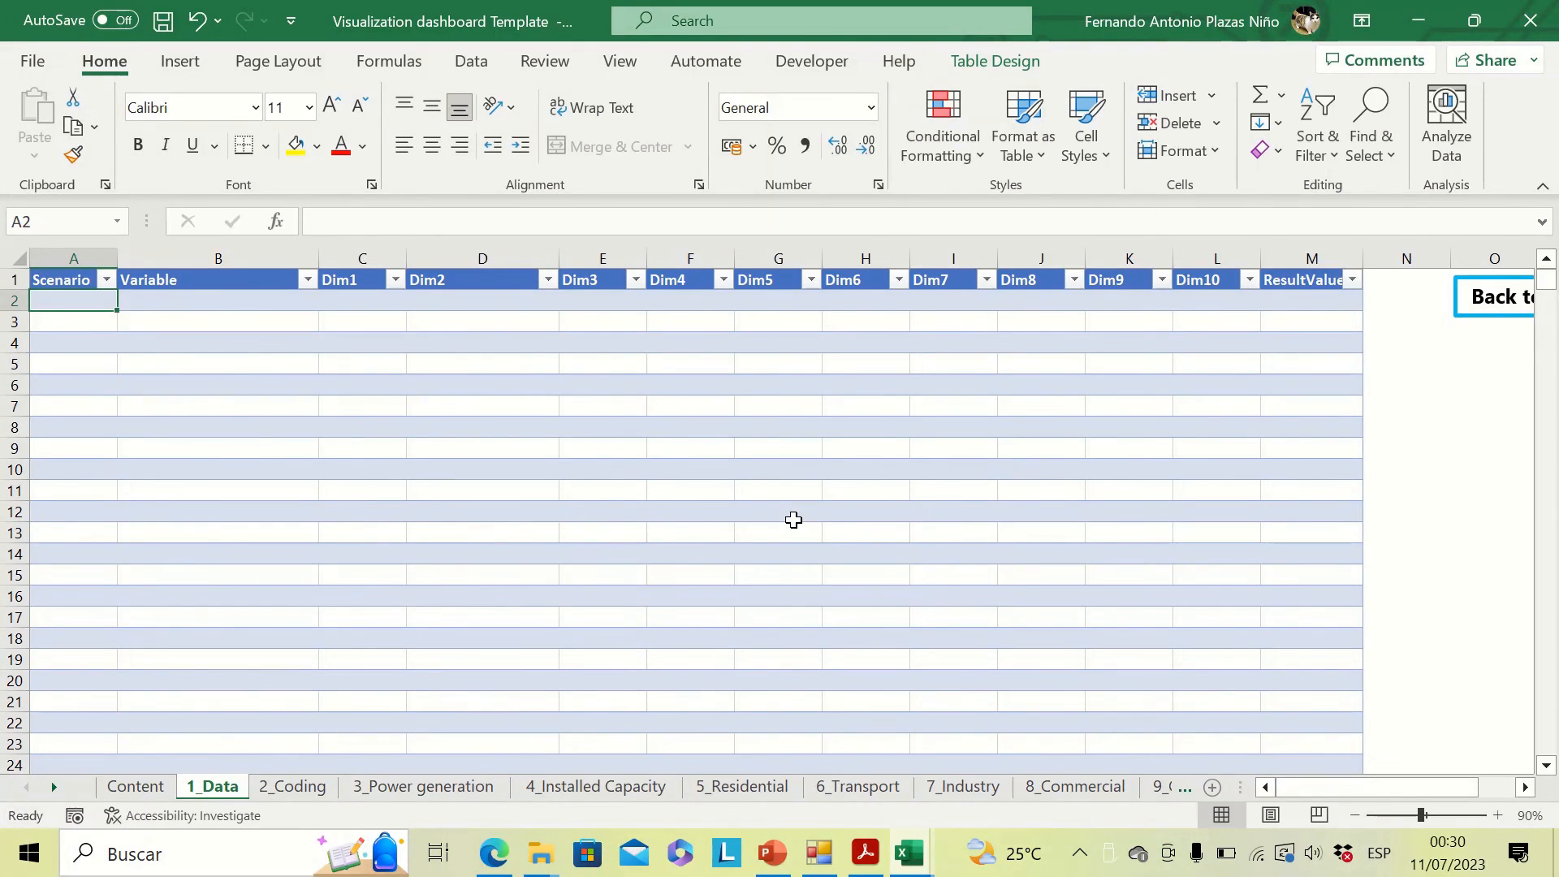
pyautogui.click(1417, 10)
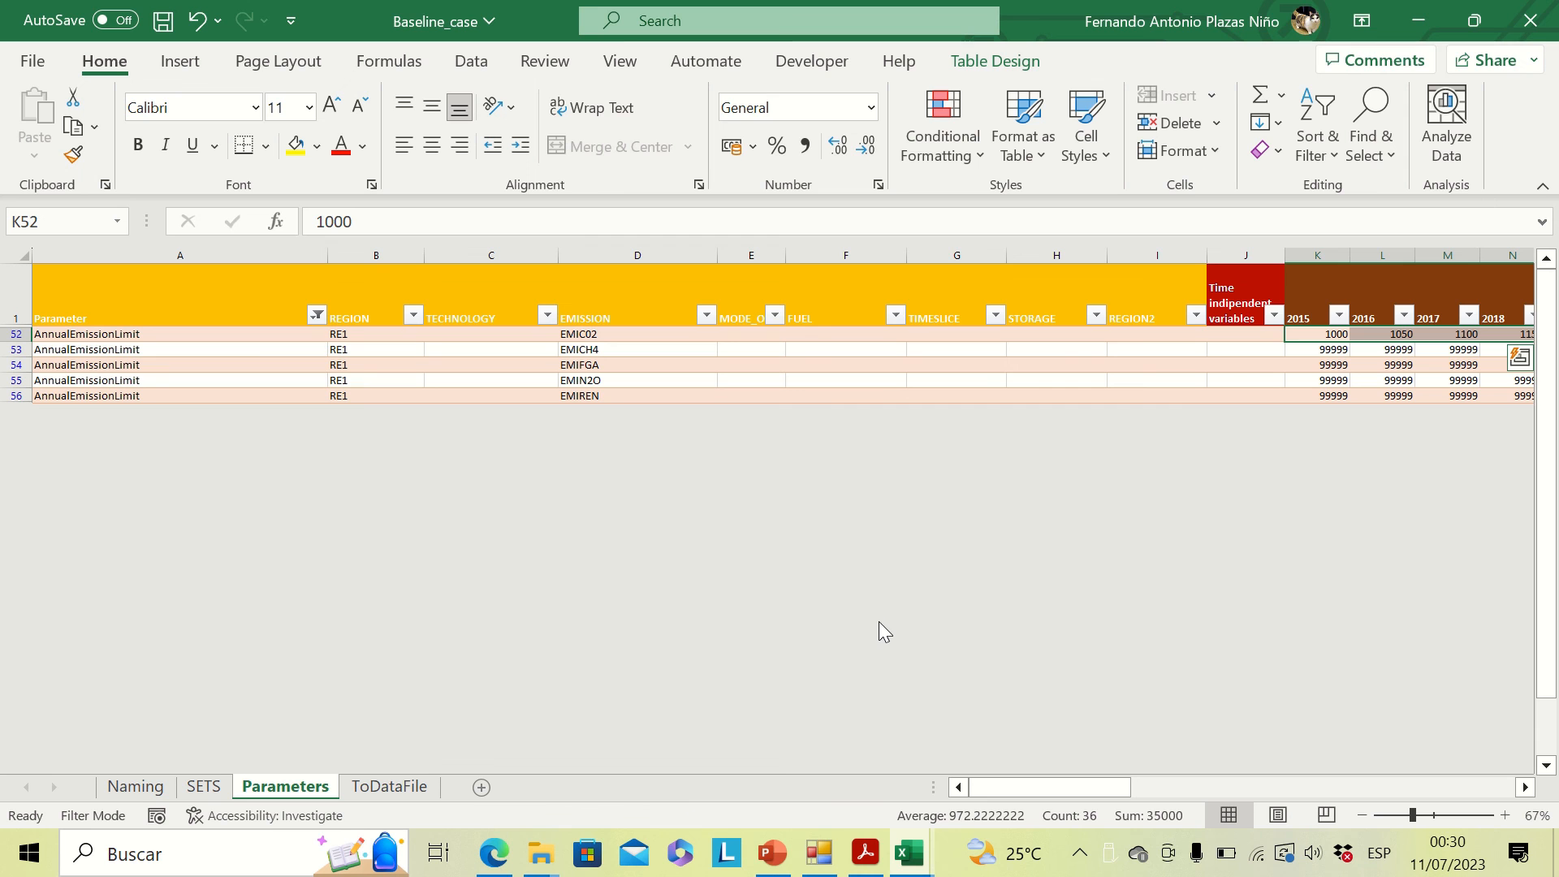
# Review the reference result charts, discussion questions and references at the end of the PDF guide.
pyautogui.click(865, 868)
pyautogui.moveTo(1488, 584); pyautogui.dragTo(1487, 657)
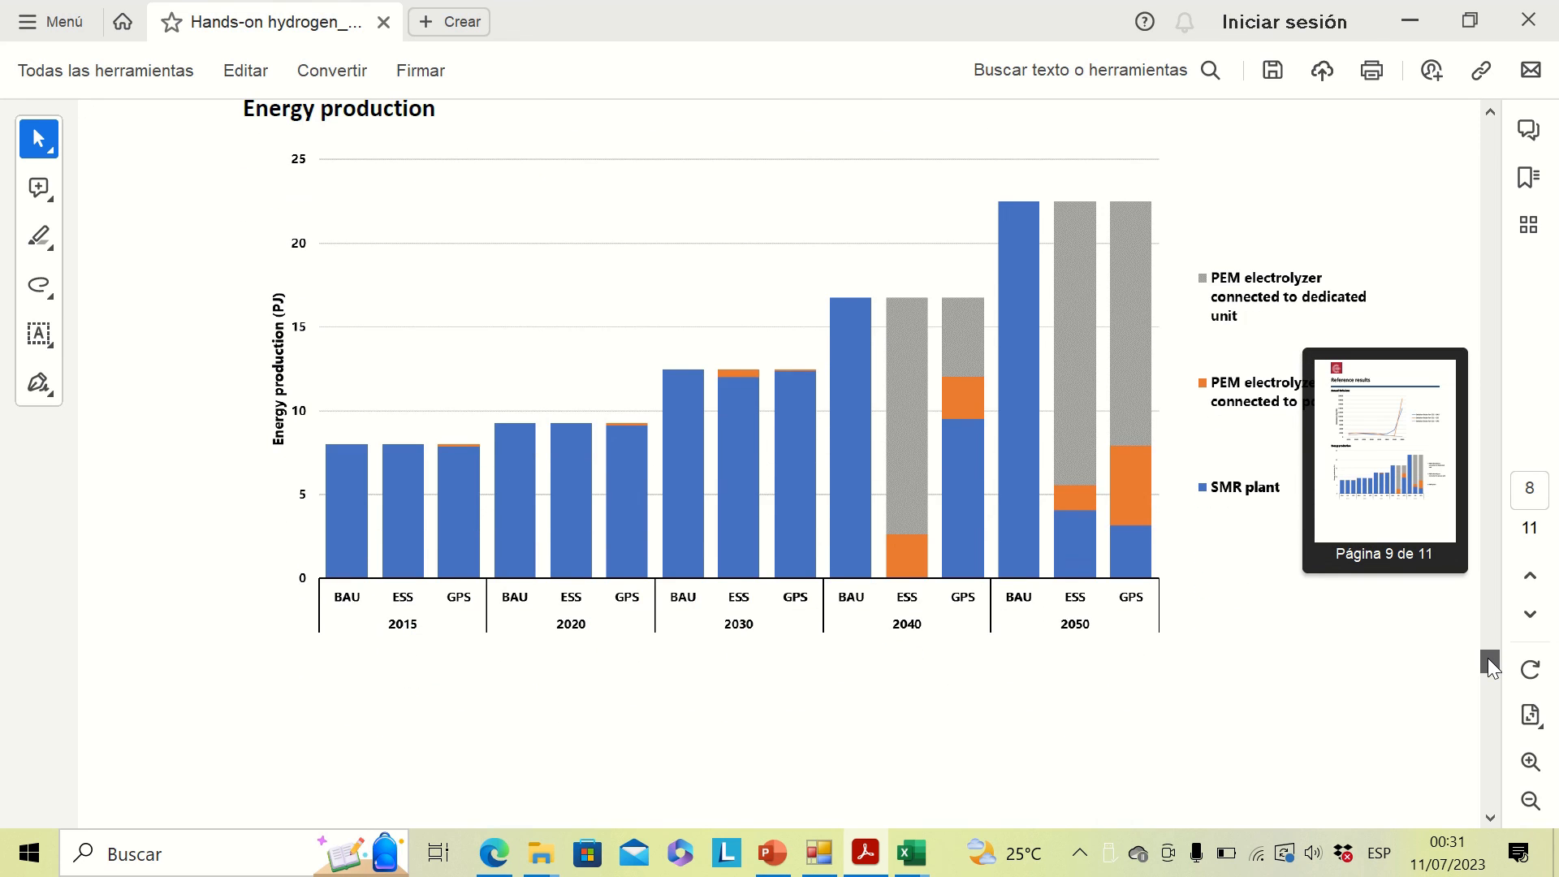
pyautogui.moveTo(1487, 657); pyautogui.dragTo(1484, 693)
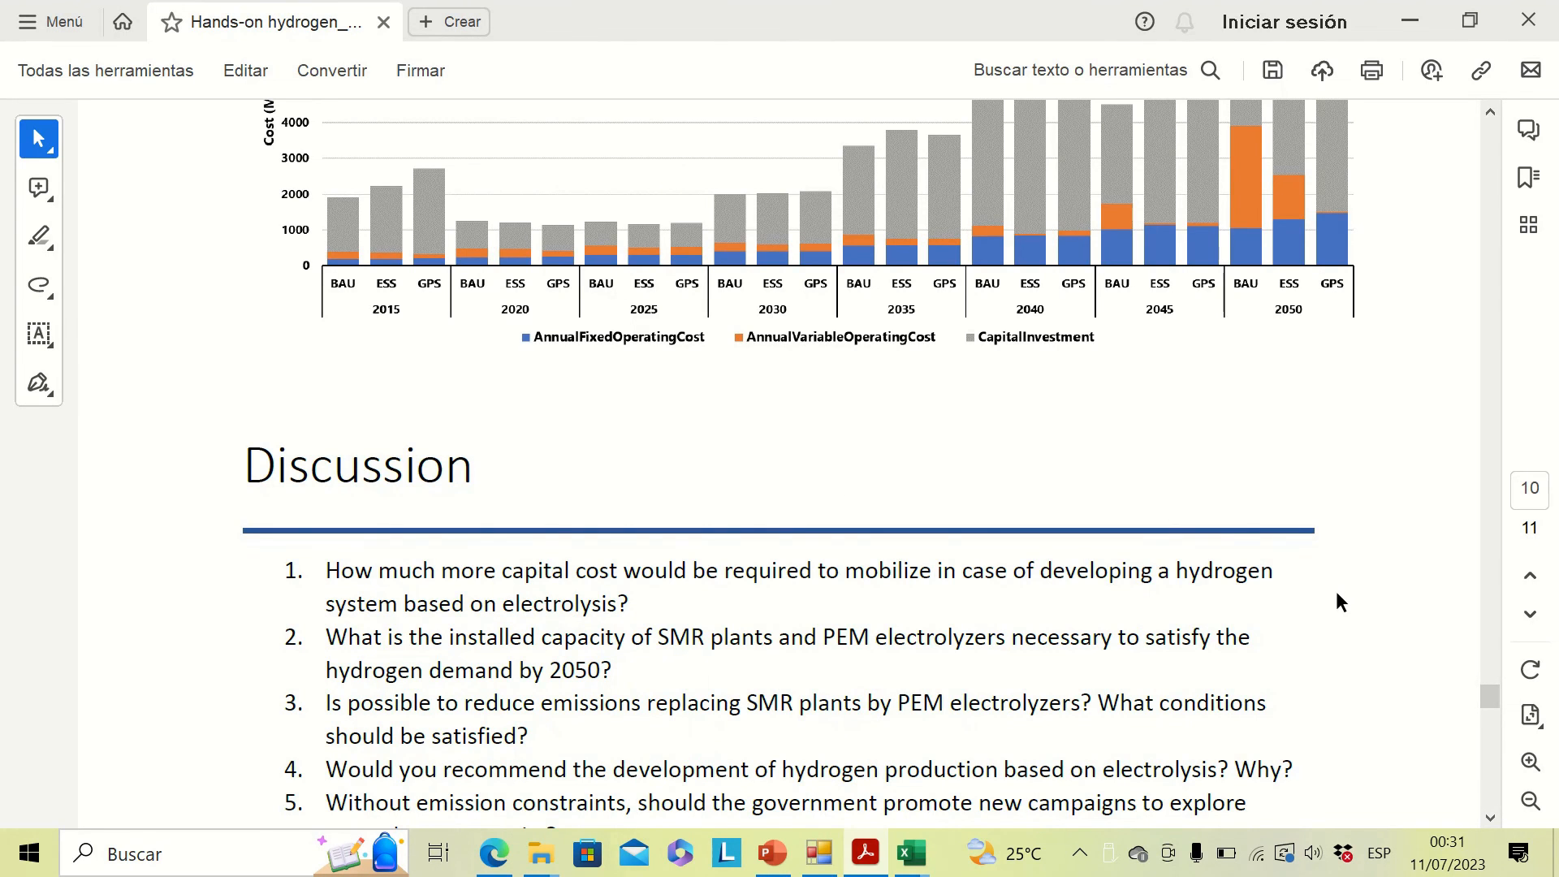
pyautogui.press('Down')
pyautogui.moveTo(1491, 374); pyautogui.dragTo(1489, 723)
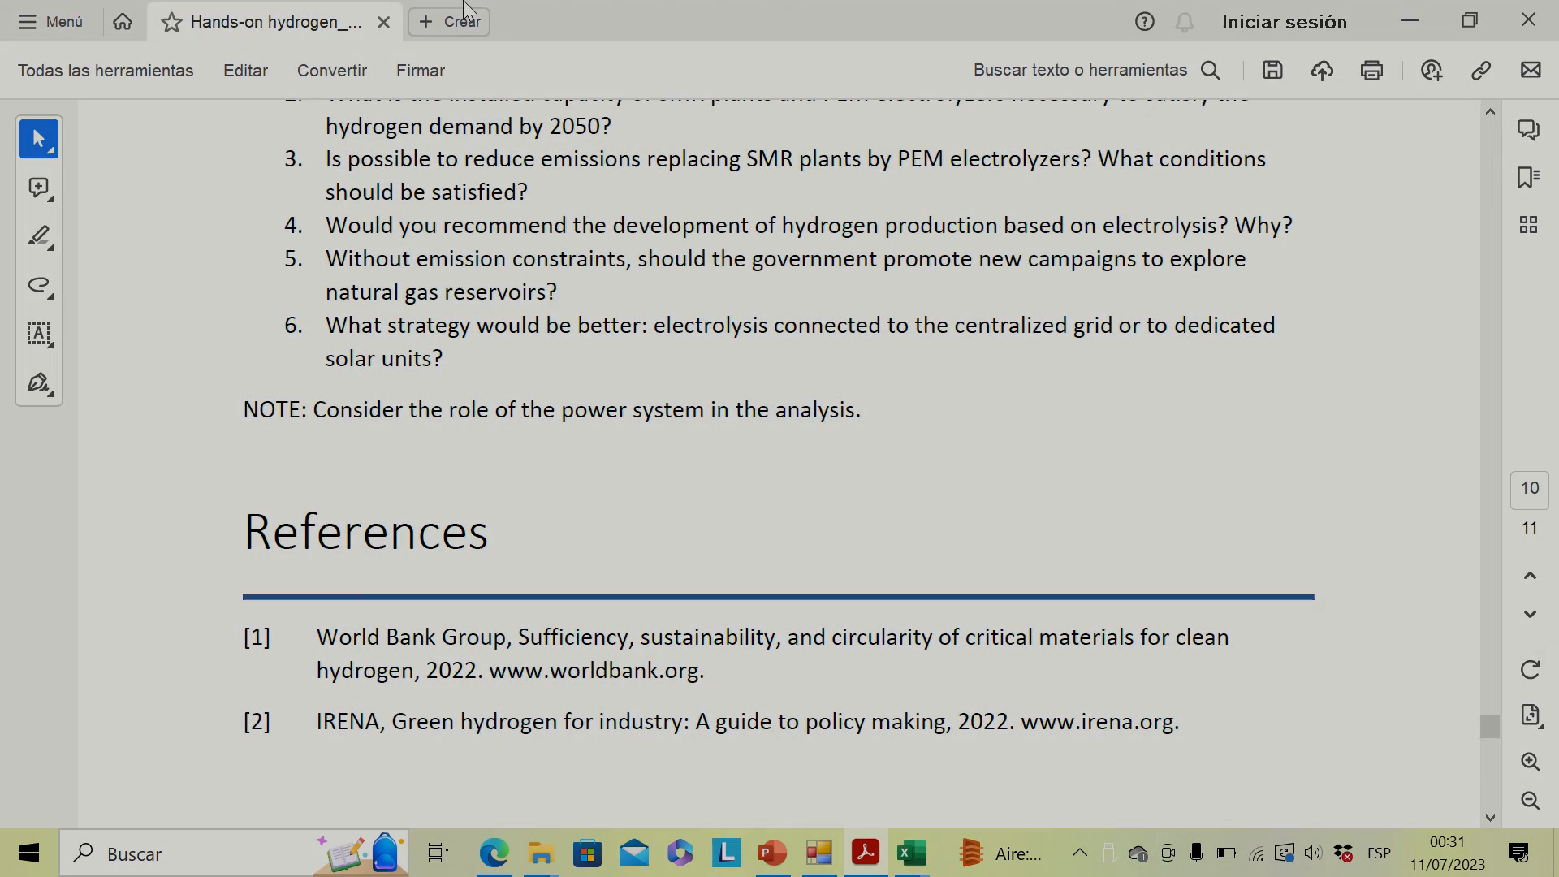
pyautogui.moveTo(586, 6)
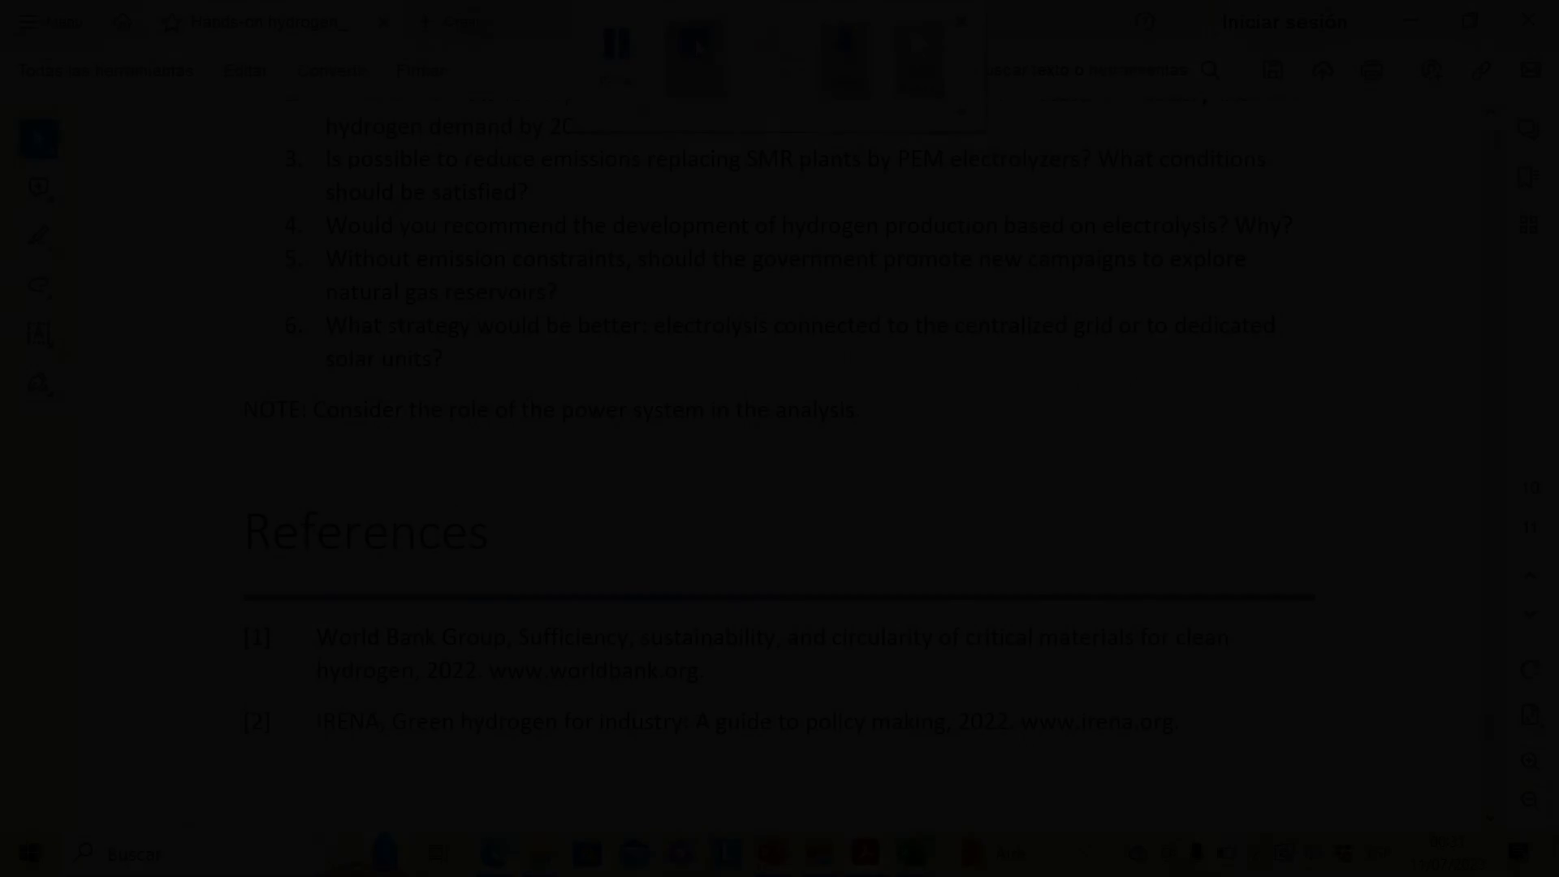